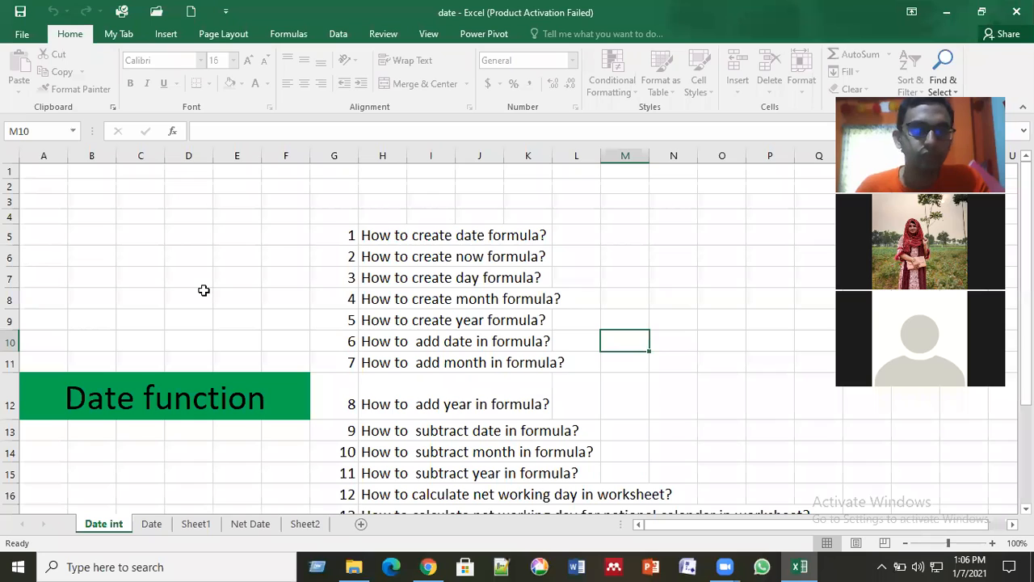
left_click(204, 290)
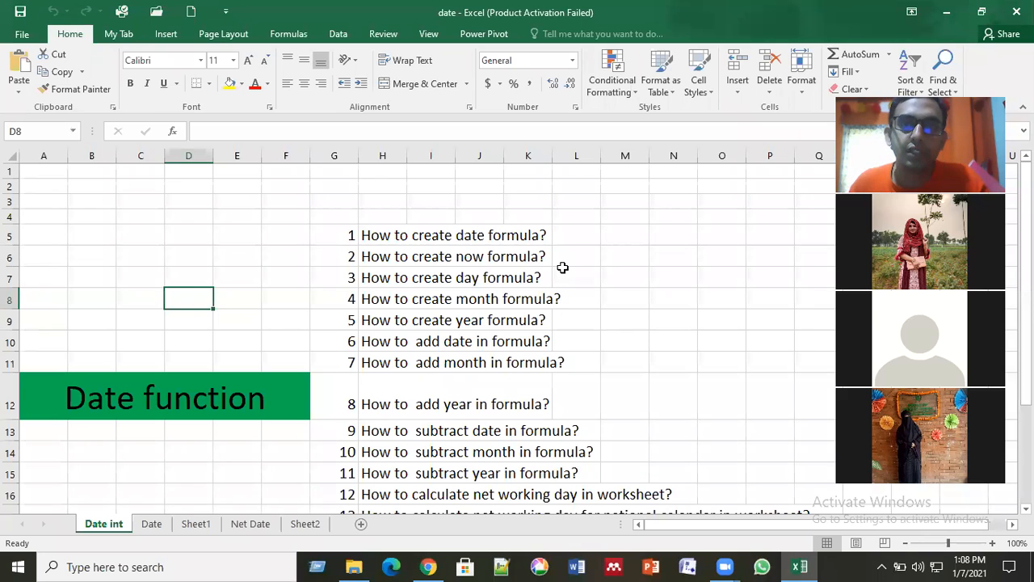
left_click(610, 261)
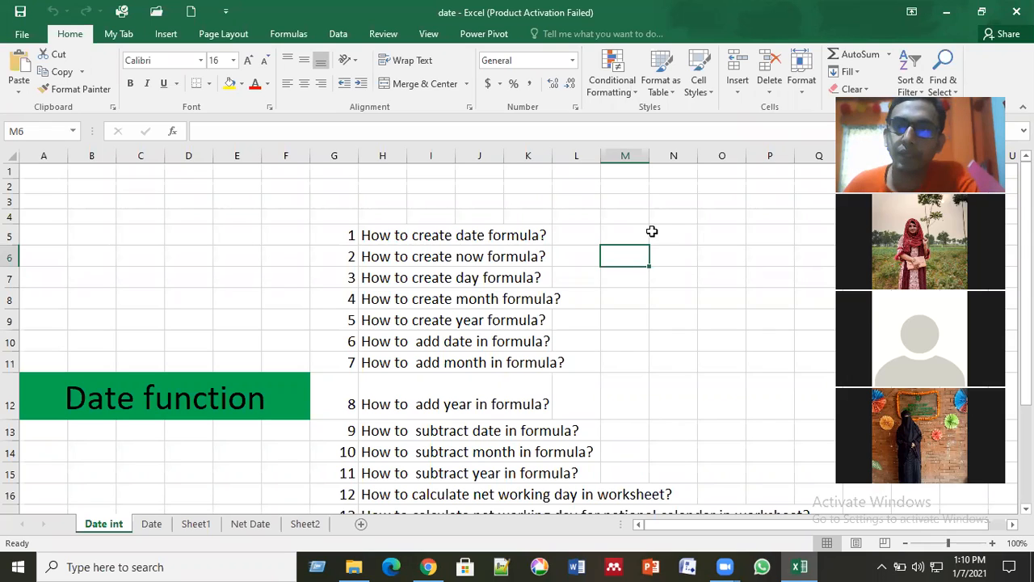
left_click(688, 189)
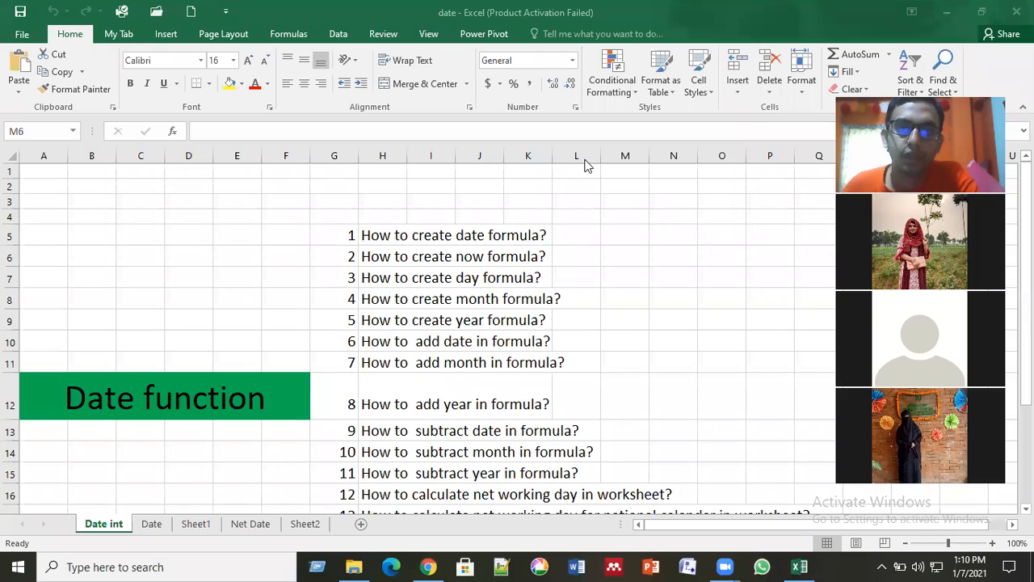
left_click(631, 255)
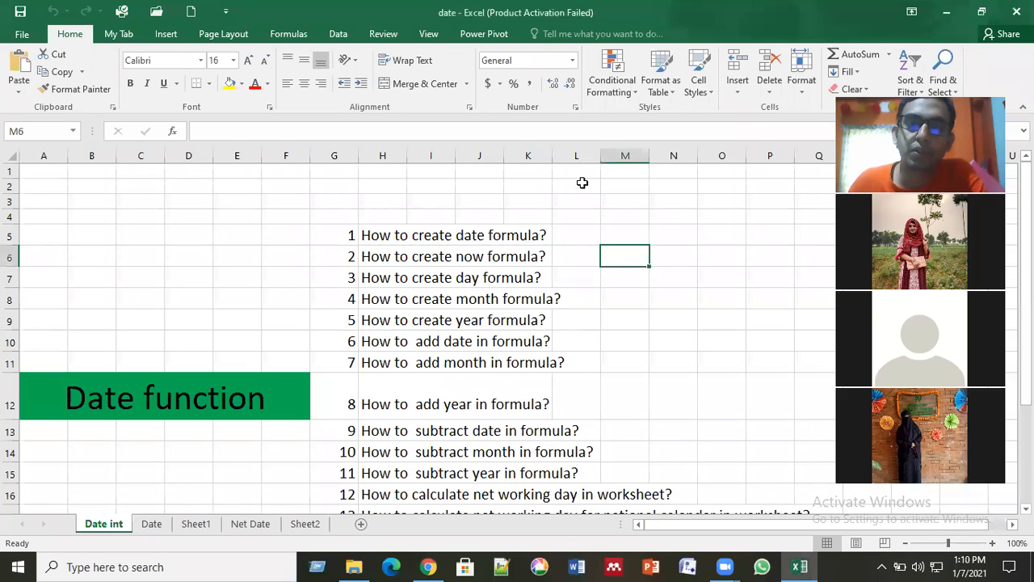
key("Left")
key("Down")
key("Down")
key("Down")
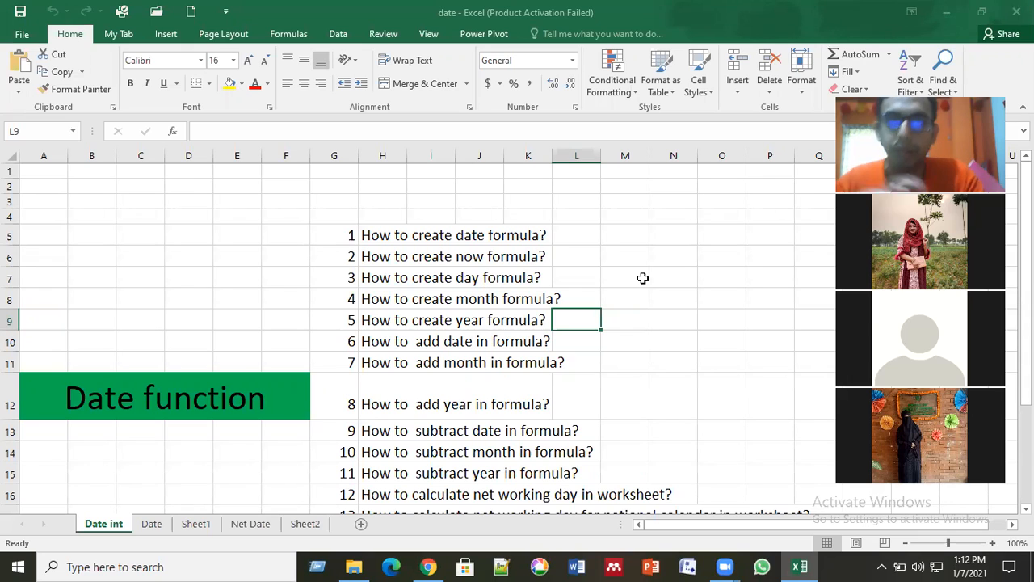
Step: Review the numbered list of date formula topics beside the Date function heading on the Date int sheet
left_click(479, 275)
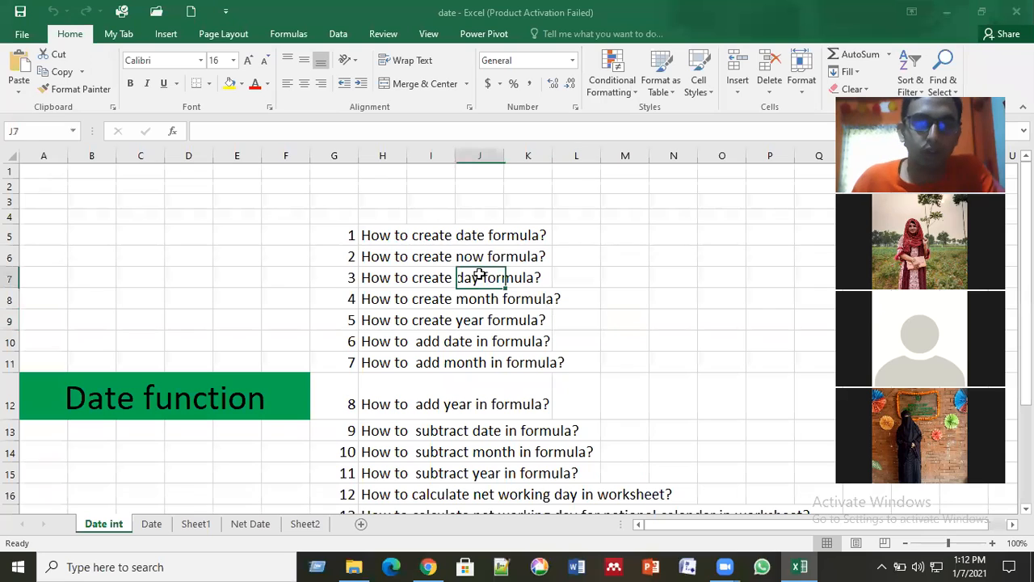
left_click(155, 380)
left_click(254, 258)
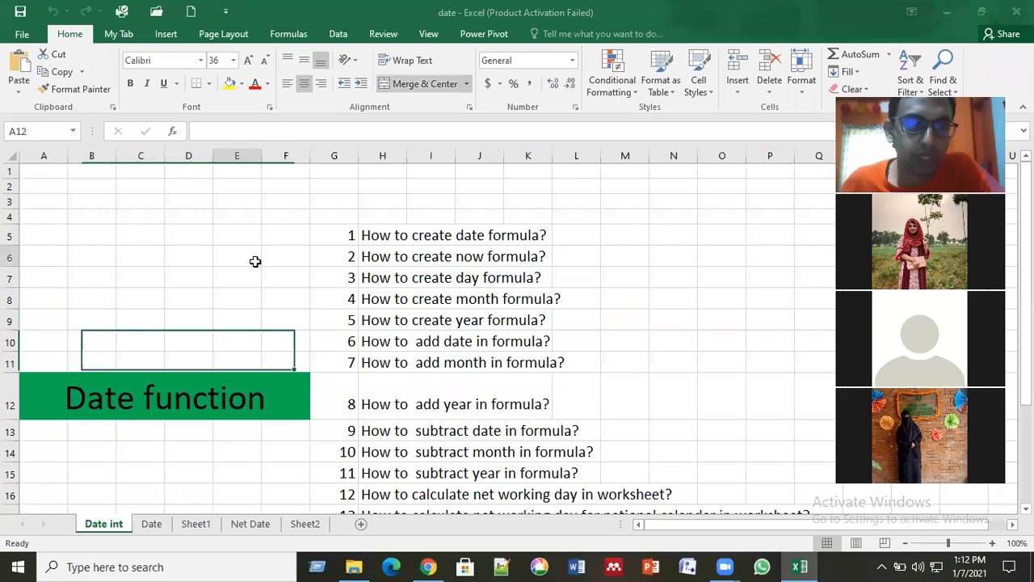
left_click(214, 402)
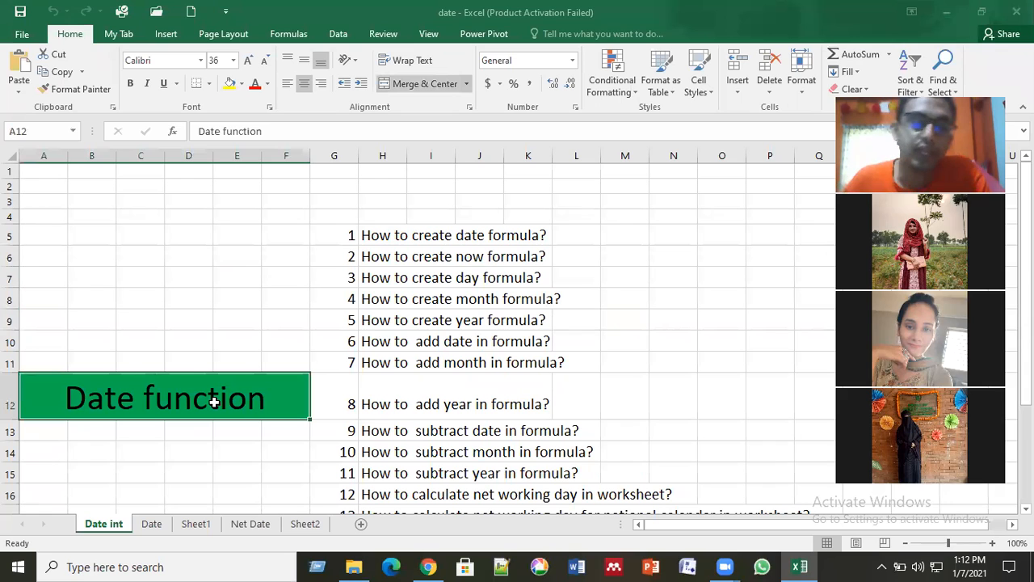
scroll(214, 401, "down", 2)
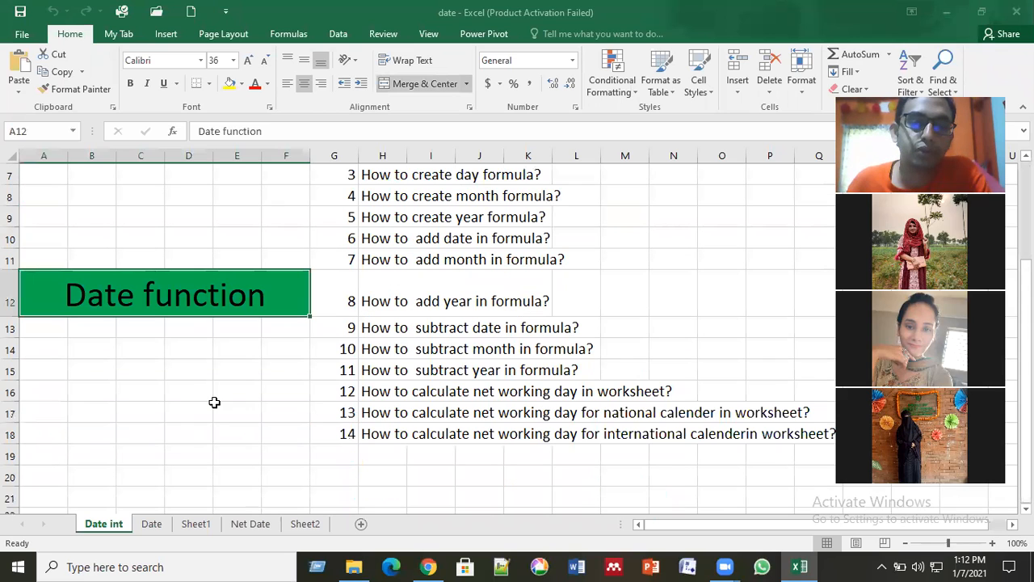
scroll(215, 401, "up", 1)
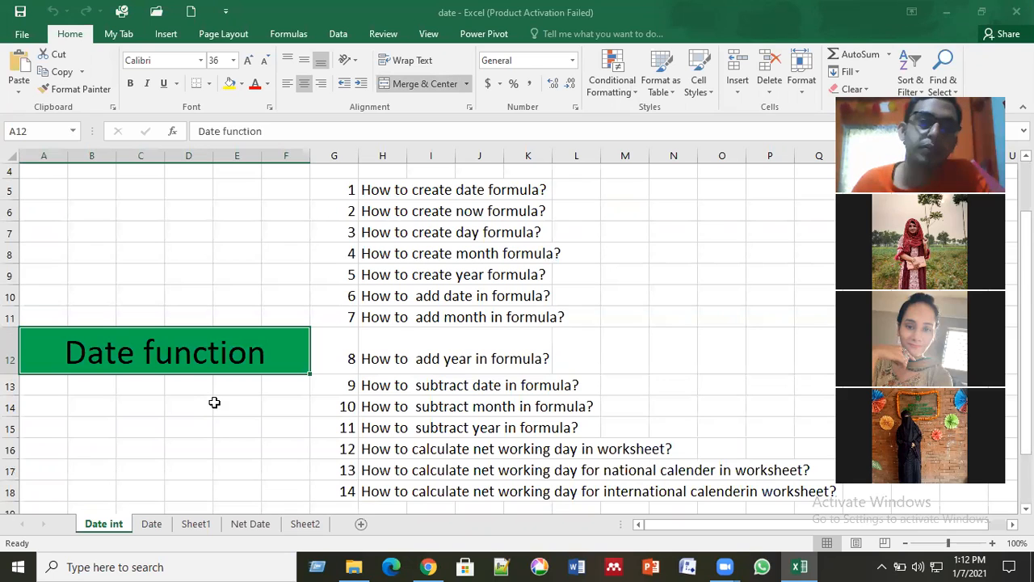
left_click(476, 199)
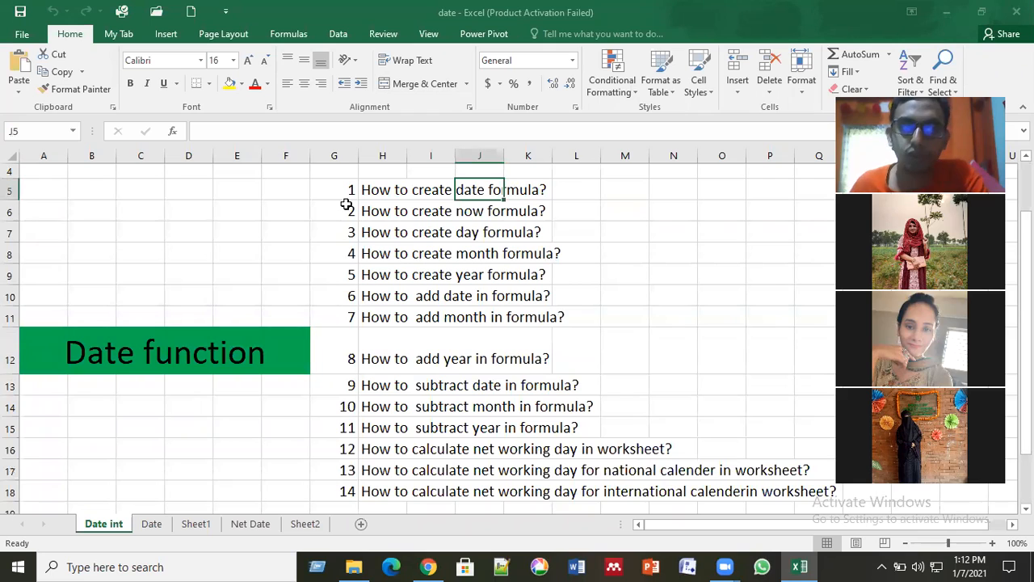
key("Right")
key("Right")
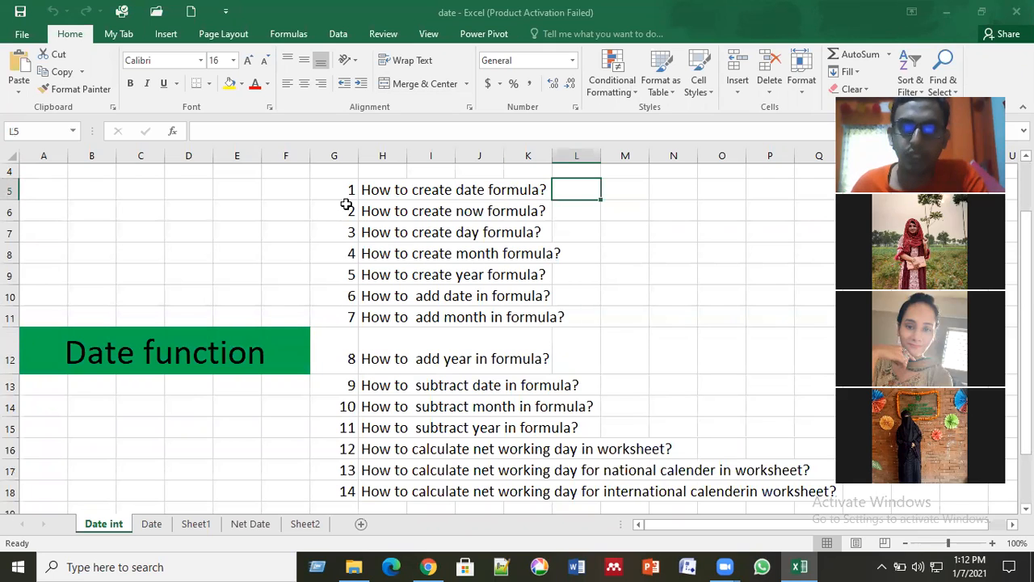
key("Down")
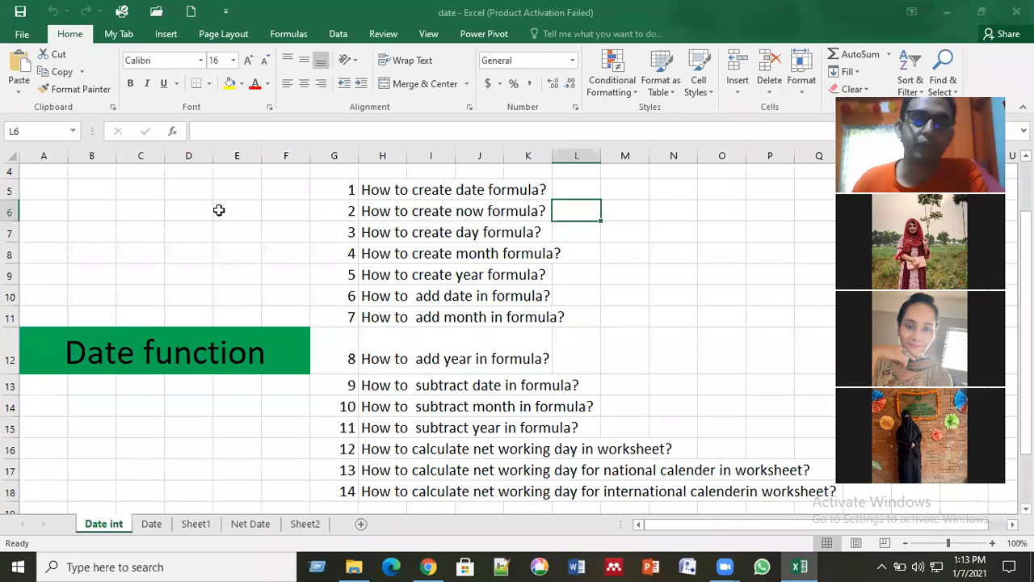
left_click(422, 194)
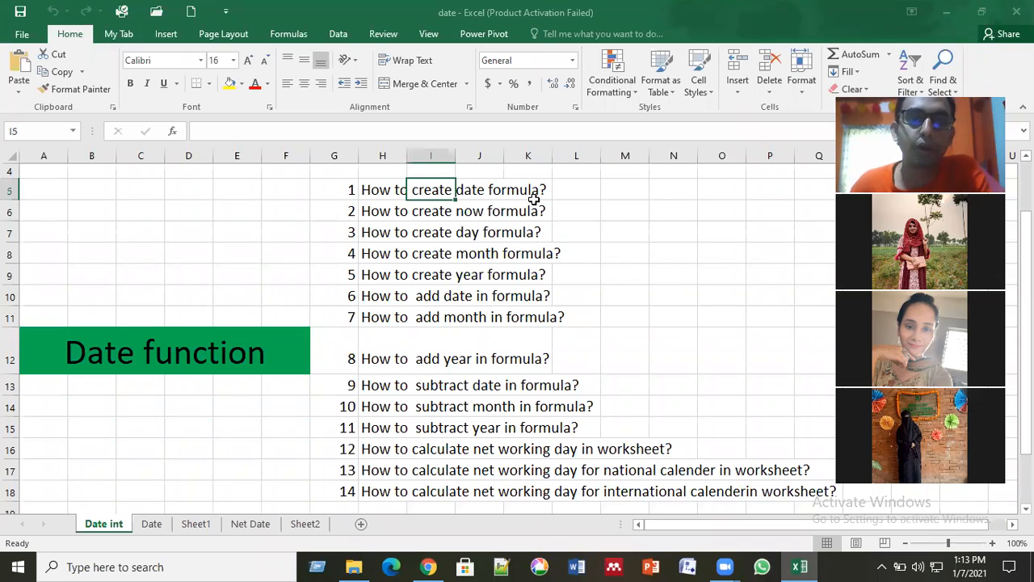
Step: Insert a new blank worksheet directly after the Date sheet
left_click(150, 524)
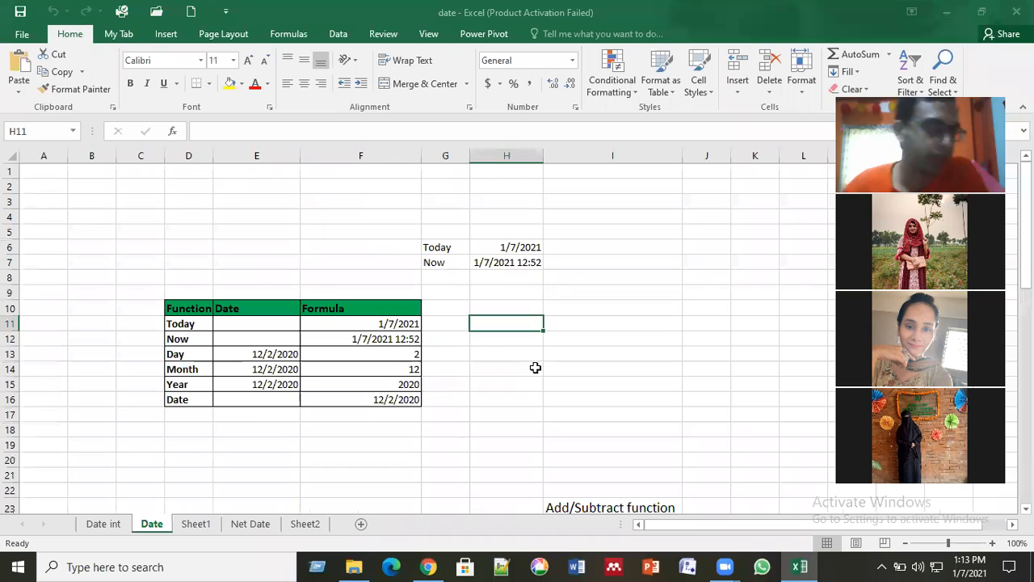
left_click(360, 526)
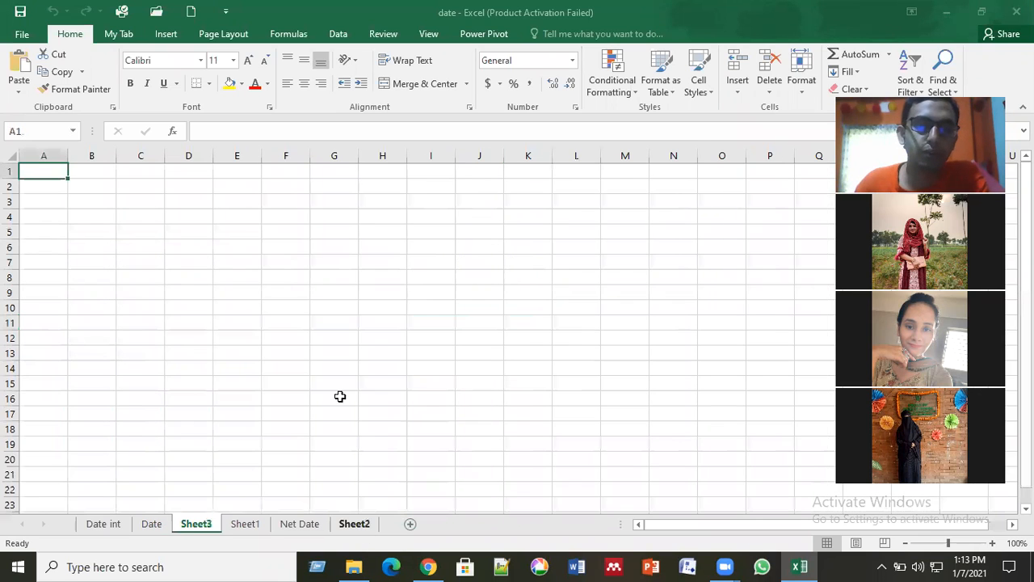
left_click(301, 275)
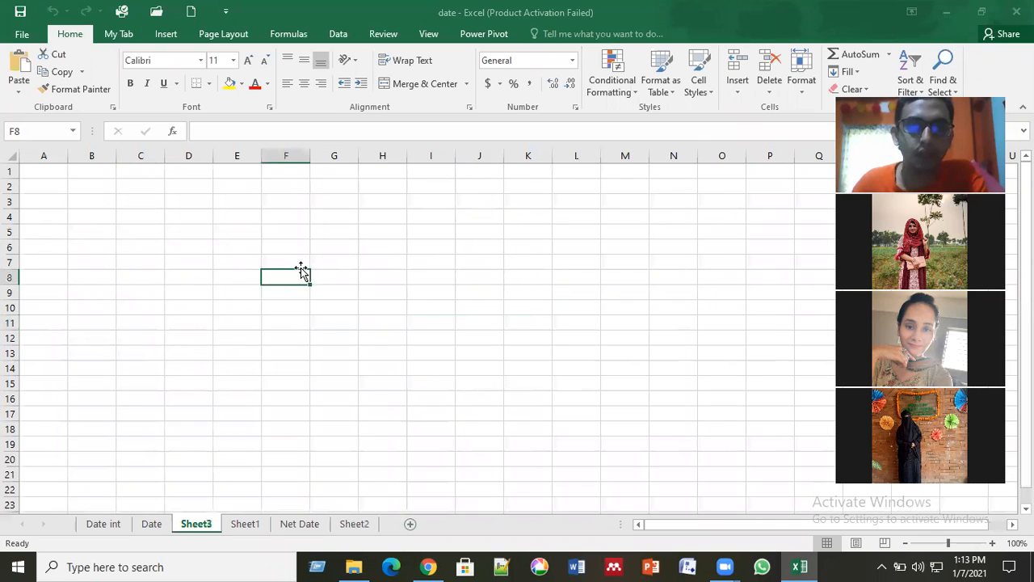
left_click(323, 258)
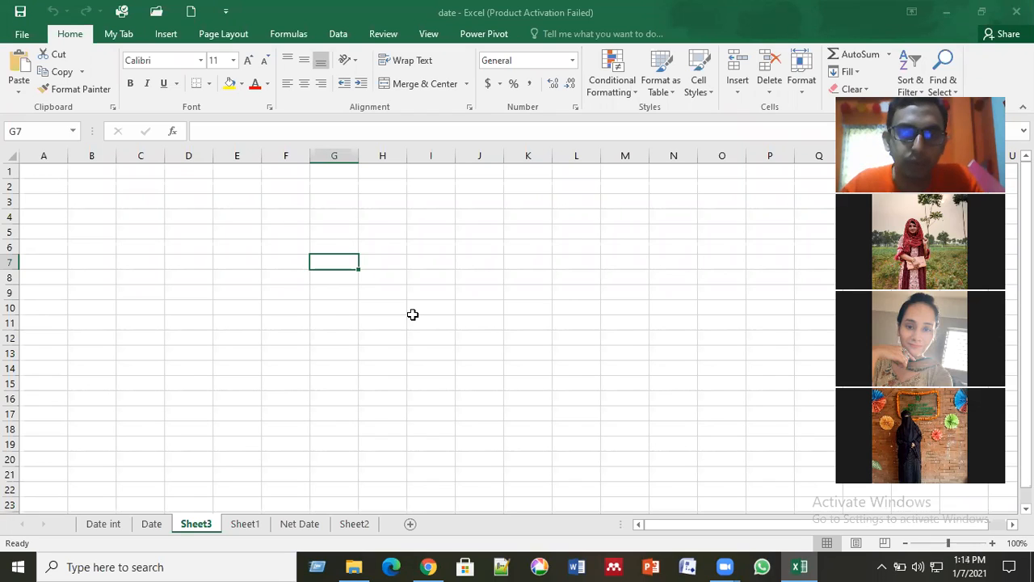
Step: Enter the table headings Function, Date and Formula in cells F11, G11 and H11 of the new sheet
left_click(378, 369)
left_click(284, 326)
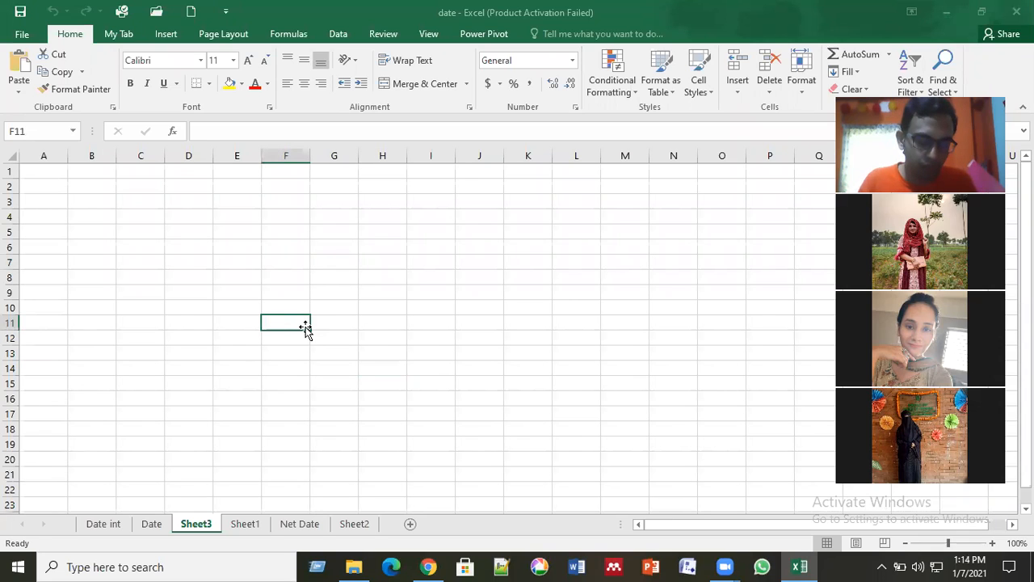
type("Function")
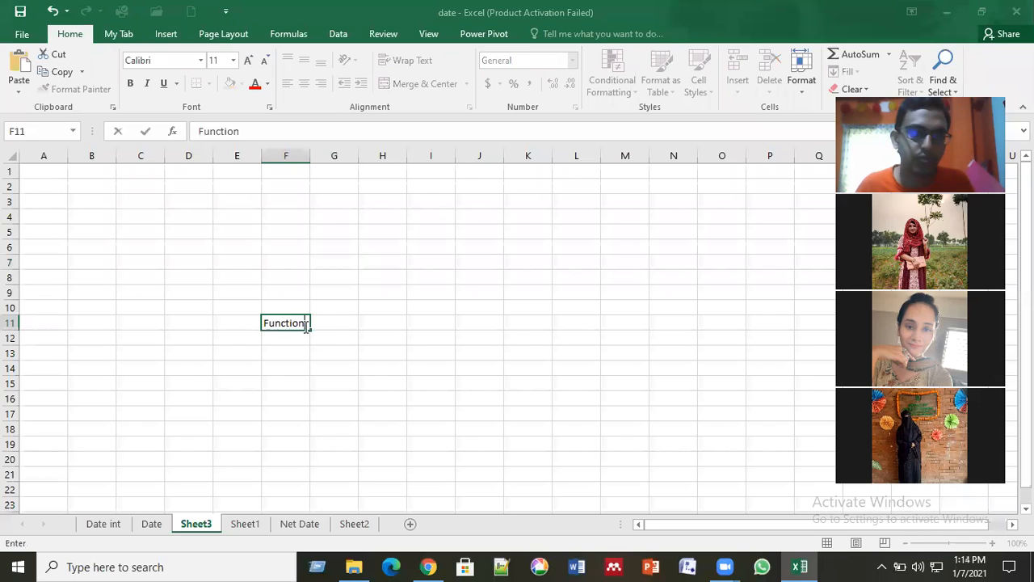
left_click(312, 325)
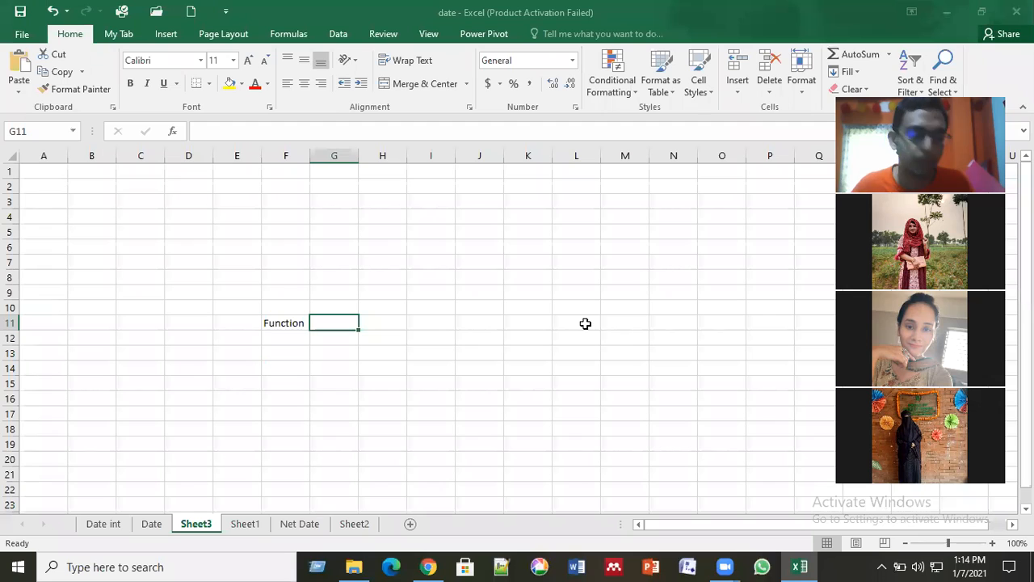
type("Date")
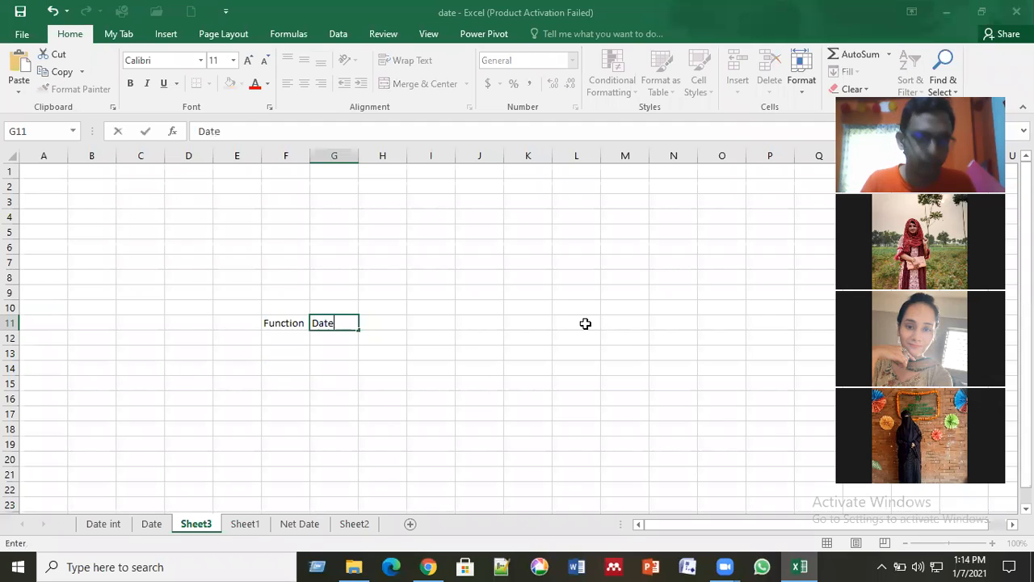
key("Tab")
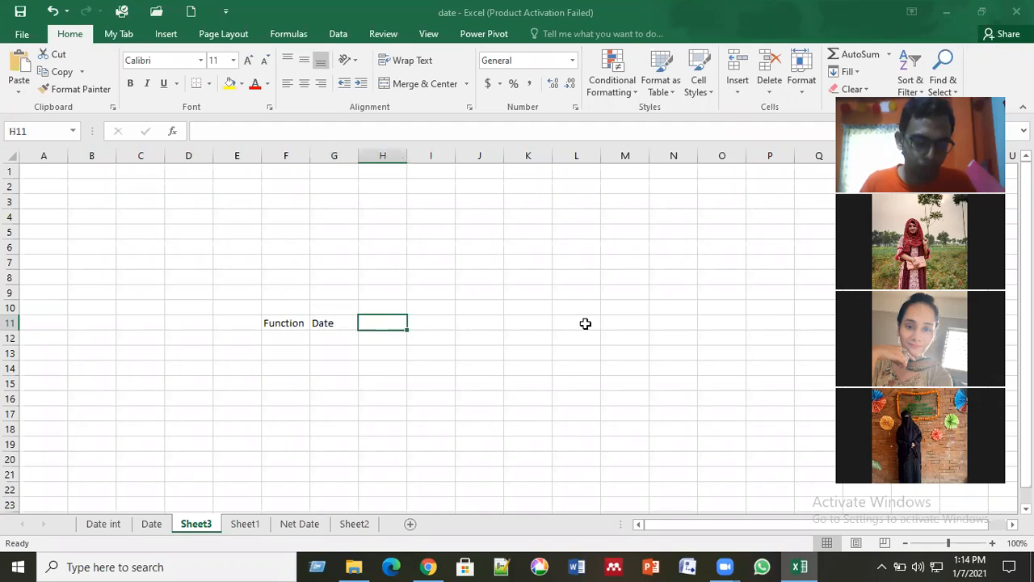
type("Form")
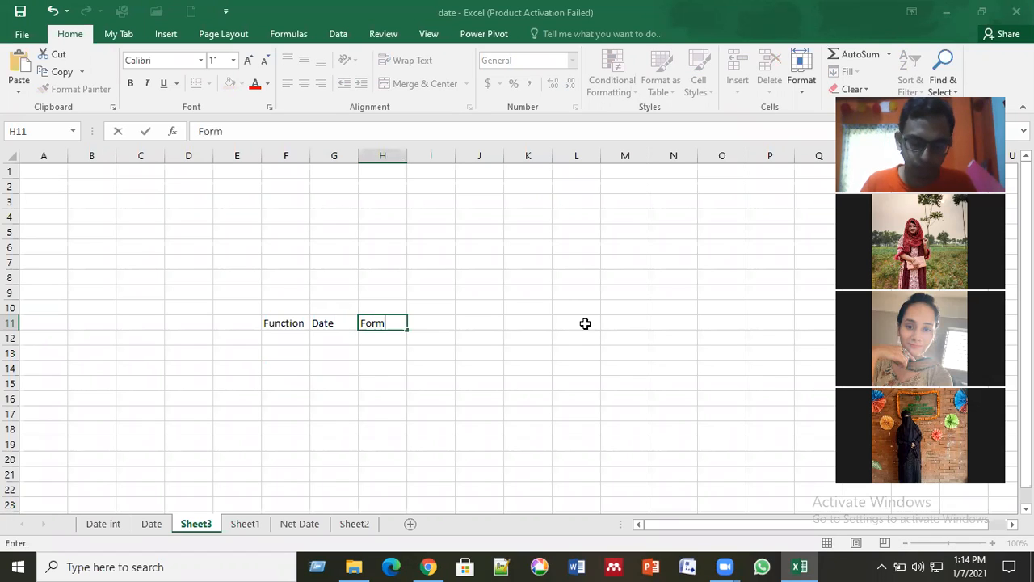
type("ula")
key("Tab")
key("Left")
key("Left")
key("Left")
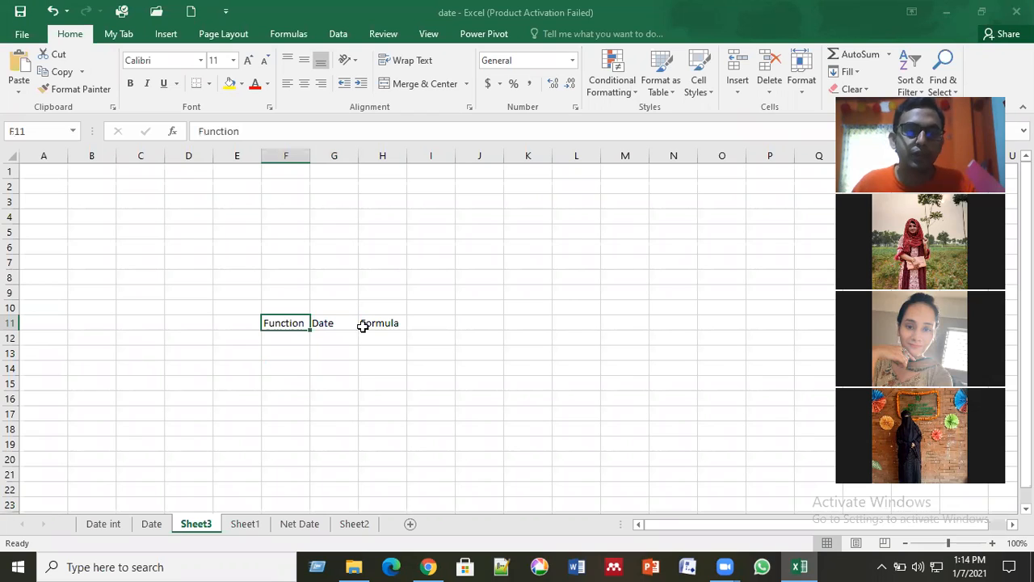
left_click(295, 341)
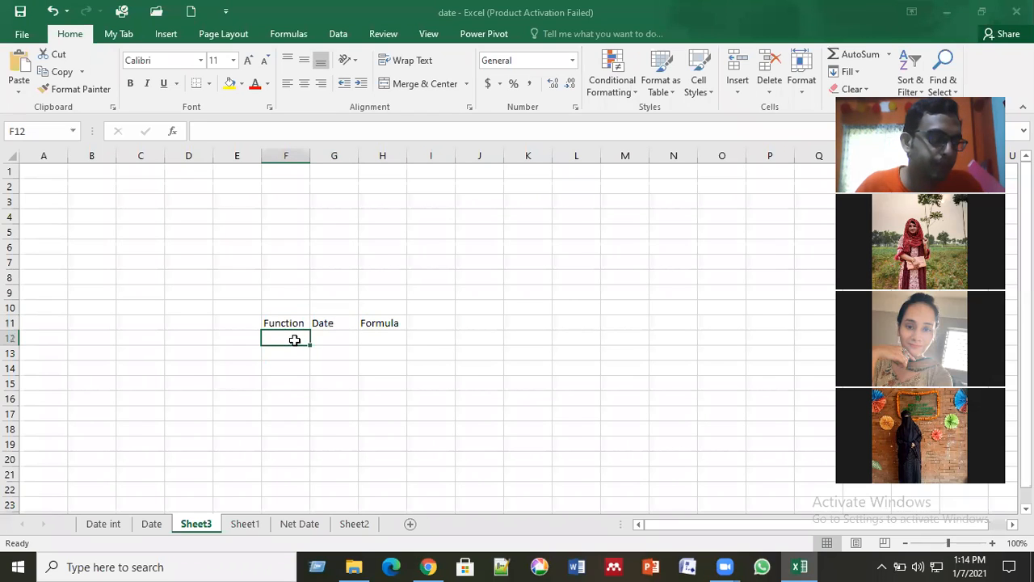
left_click(339, 322)
left_click(391, 324)
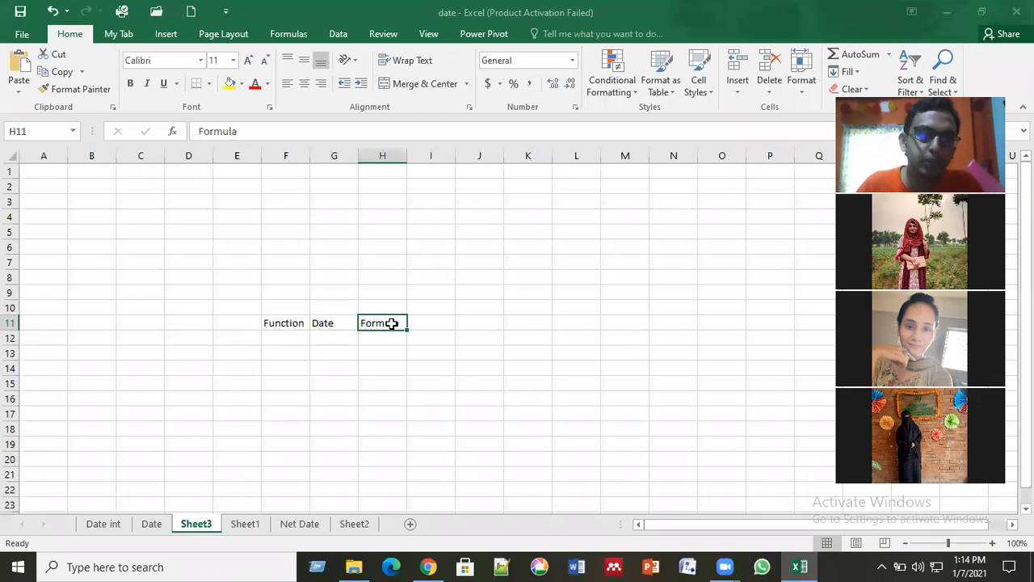
left_click_drag(391, 345, 392, 462)
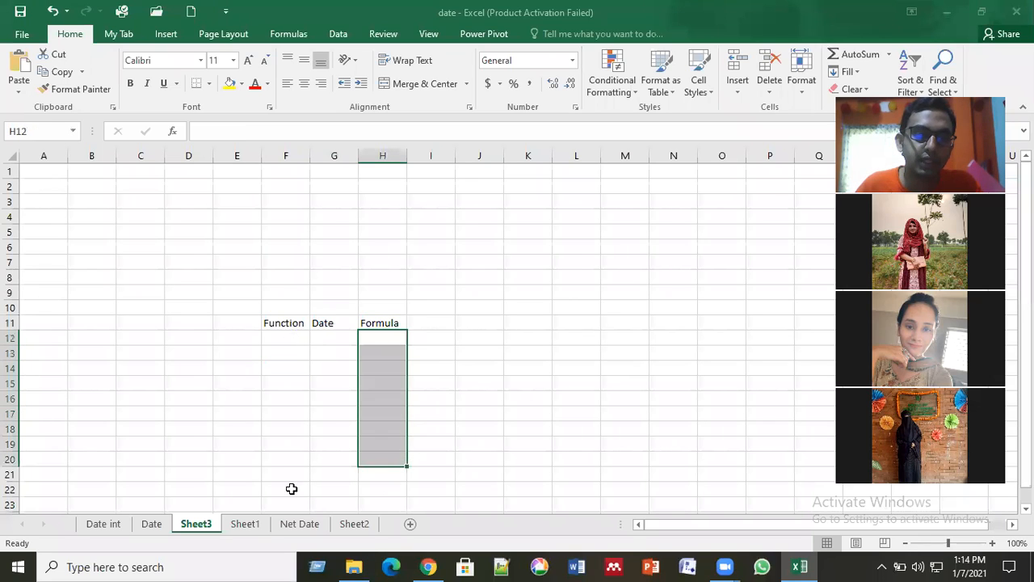
left_click_drag(290, 338, 292, 488)
left_click_drag(329, 325, 333, 491)
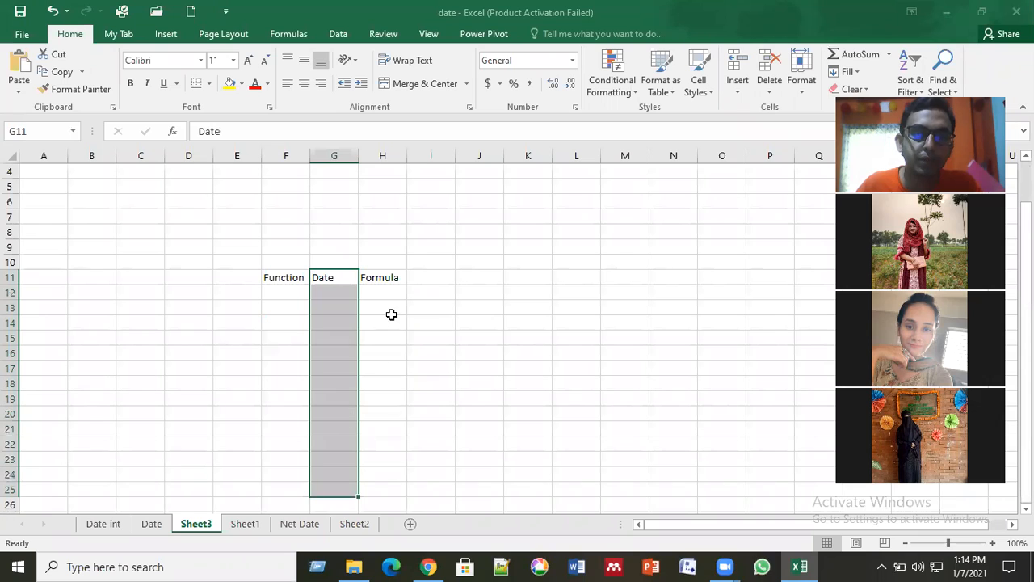
left_click(395, 308)
Step: Apply all borders to the heading cells F11:H11
left_click_drag(270, 276, 369, 274)
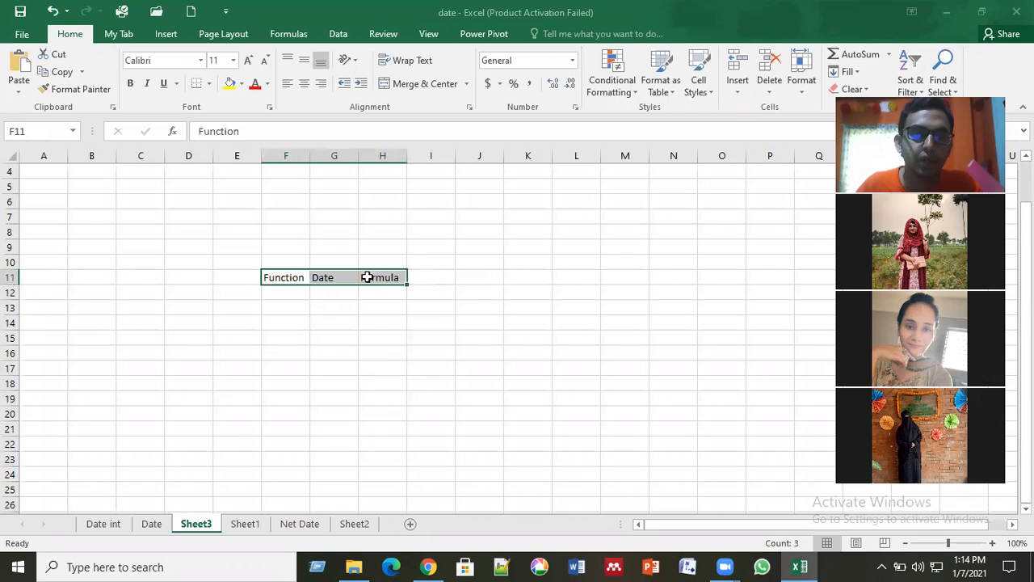
left_click(210, 84)
left_click(257, 212)
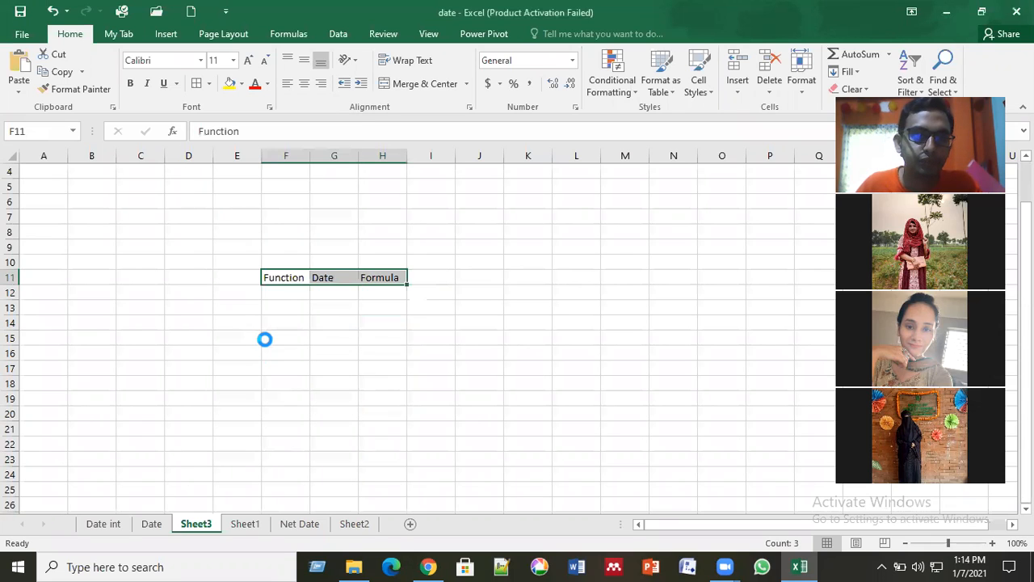
left_click(266, 337)
Step: List the function names Today, Now, Day, Month, Year and Date in cells F12 to F17 under the Function heading
left_click(291, 294)
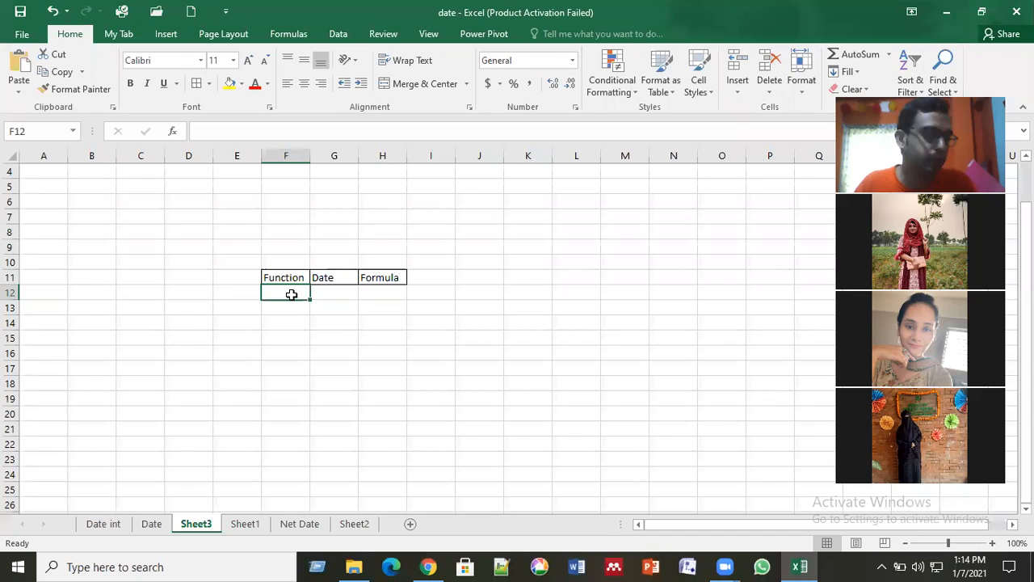
type("T")
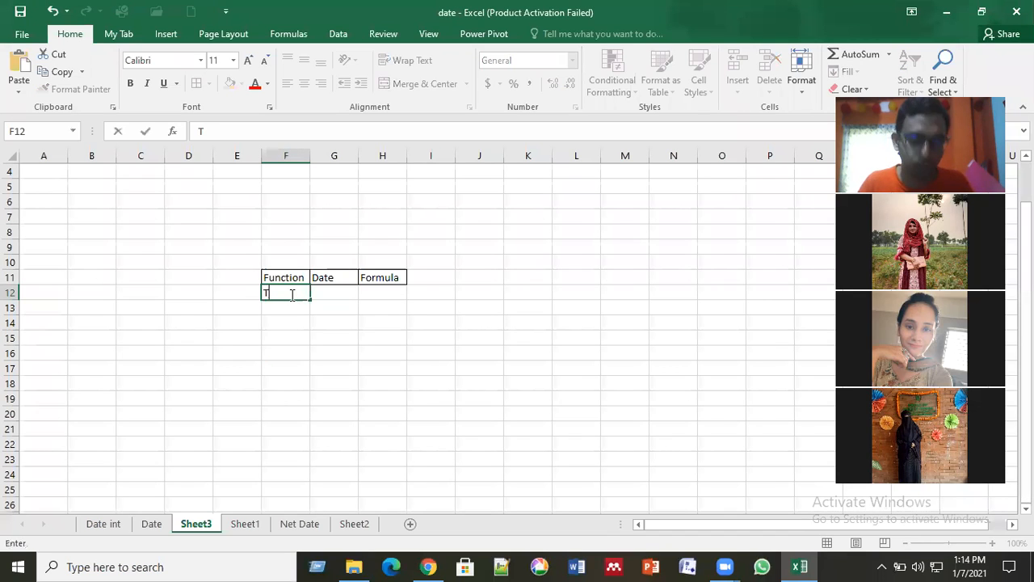
type("oday")
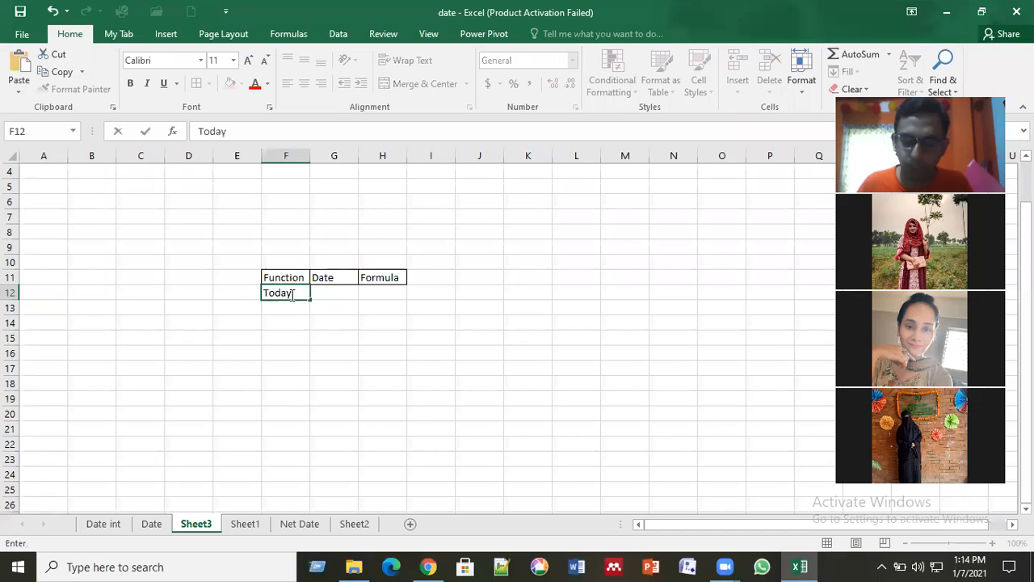
key("Return")
type("Now")
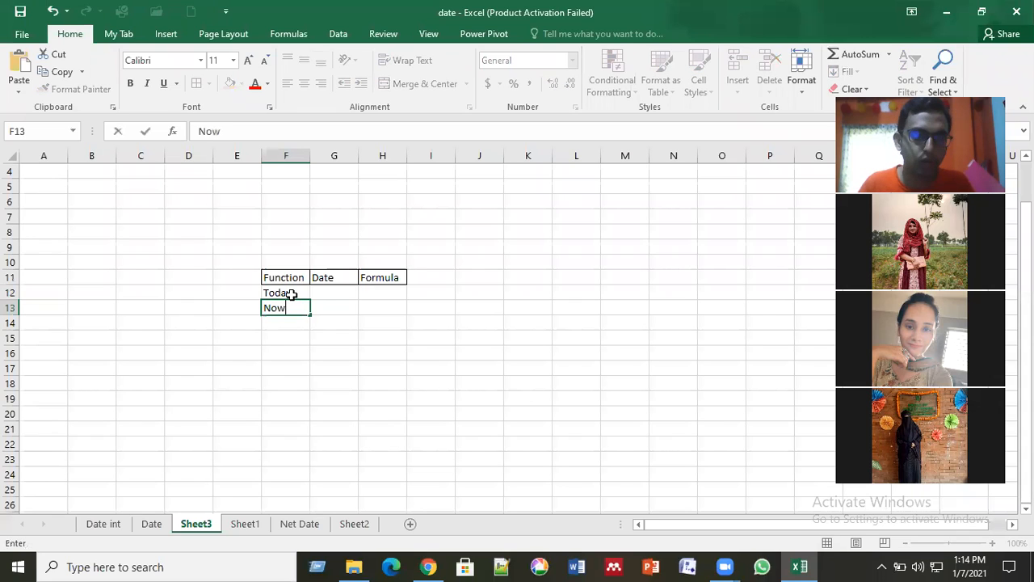
key("Return")
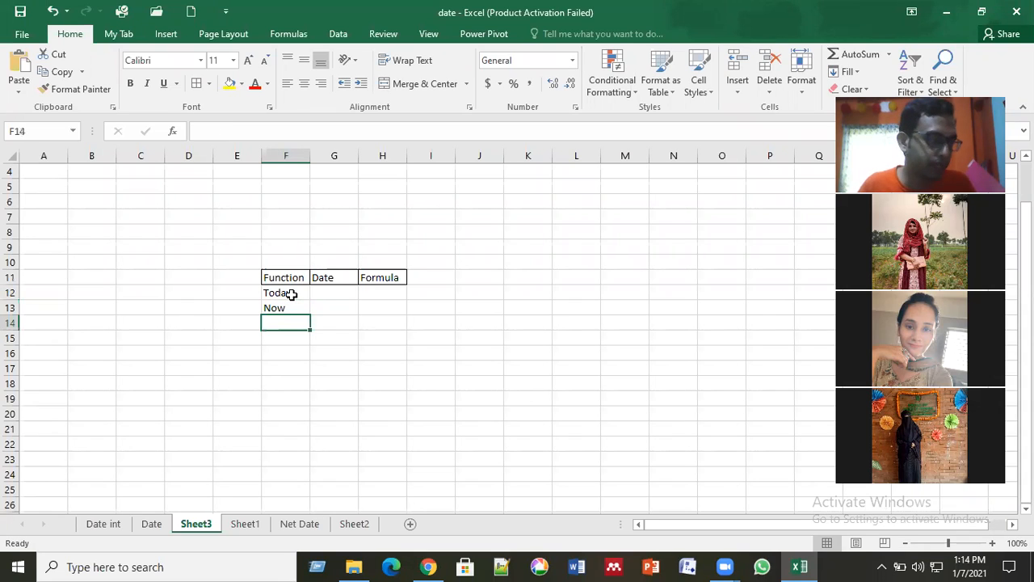
type("Day")
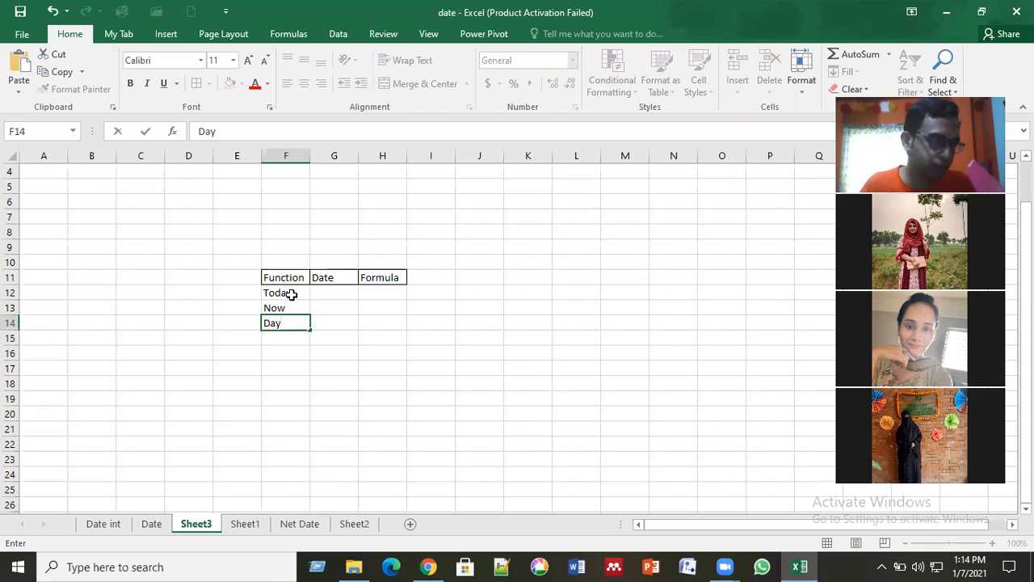
key("Return")
type("Month")
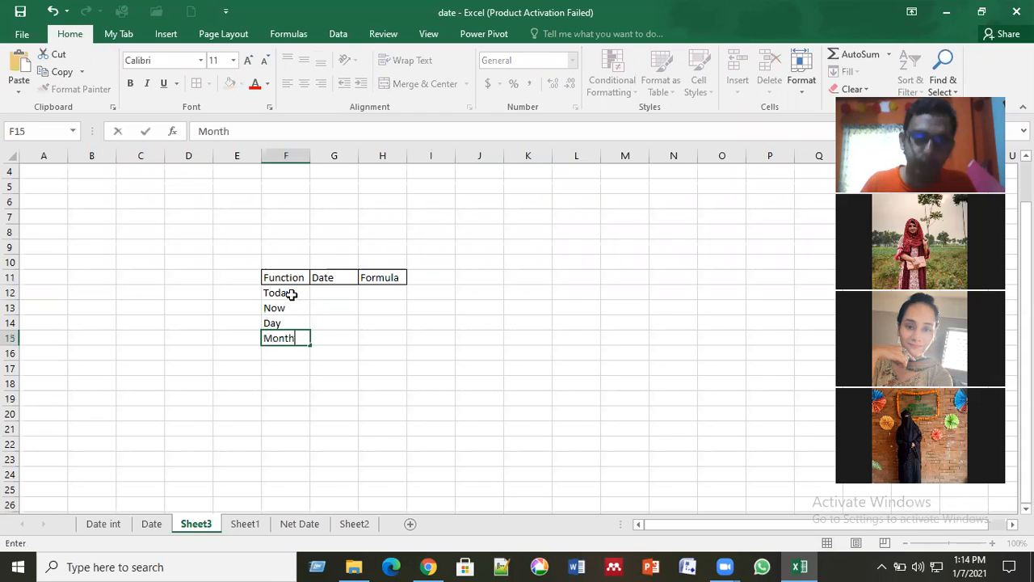
key("Return")
type("Year")
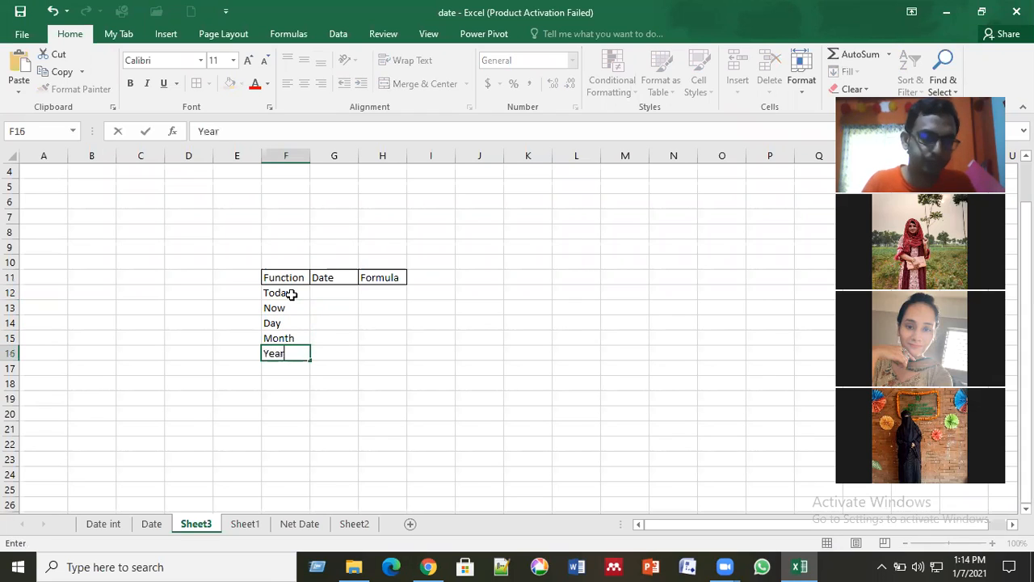
key("Return")
type("Date")
key("Return")
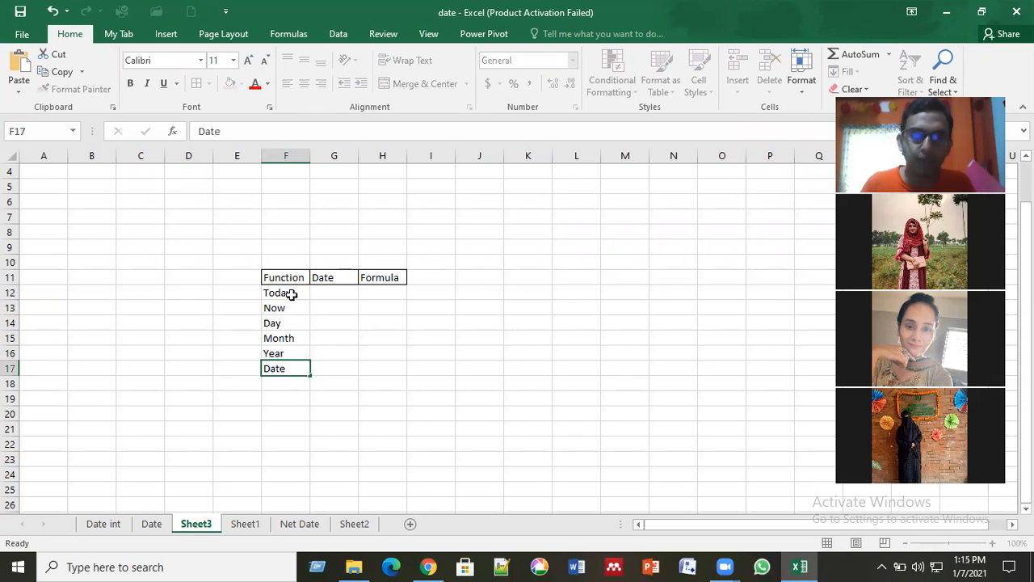
Step: Apply all borders to the Function column cells F11:F17
left_click_drag(288, 277, 294, 368)
left_click(196, 83)
left_click(342, 322)
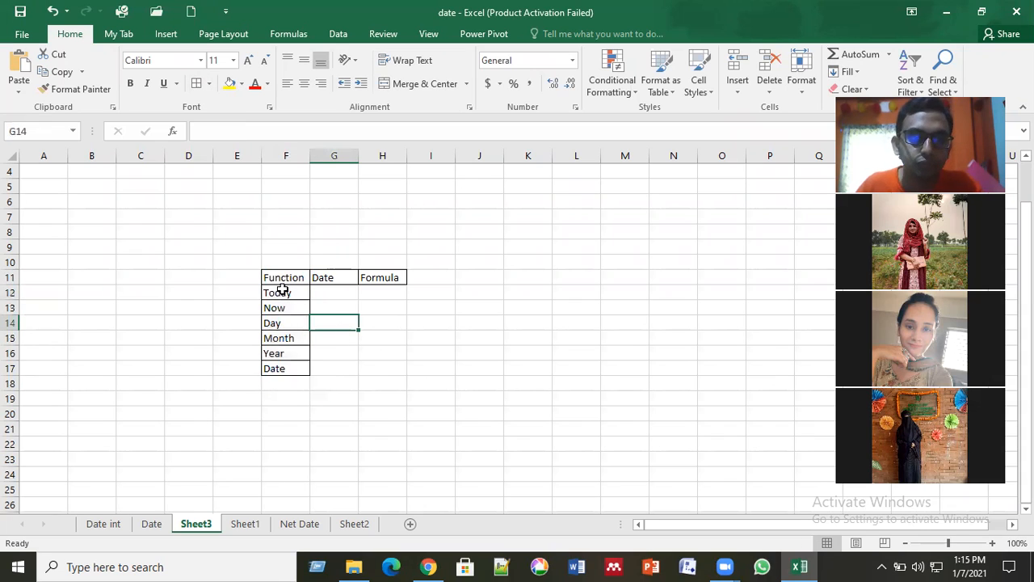
left_click(204, 290)
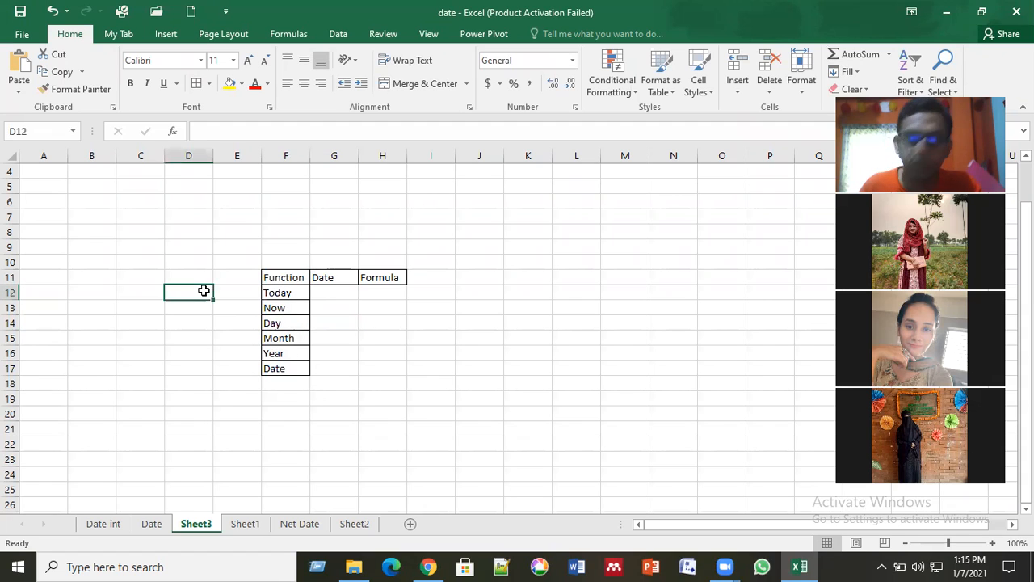
key("Down")
key("Down")
key("Down")
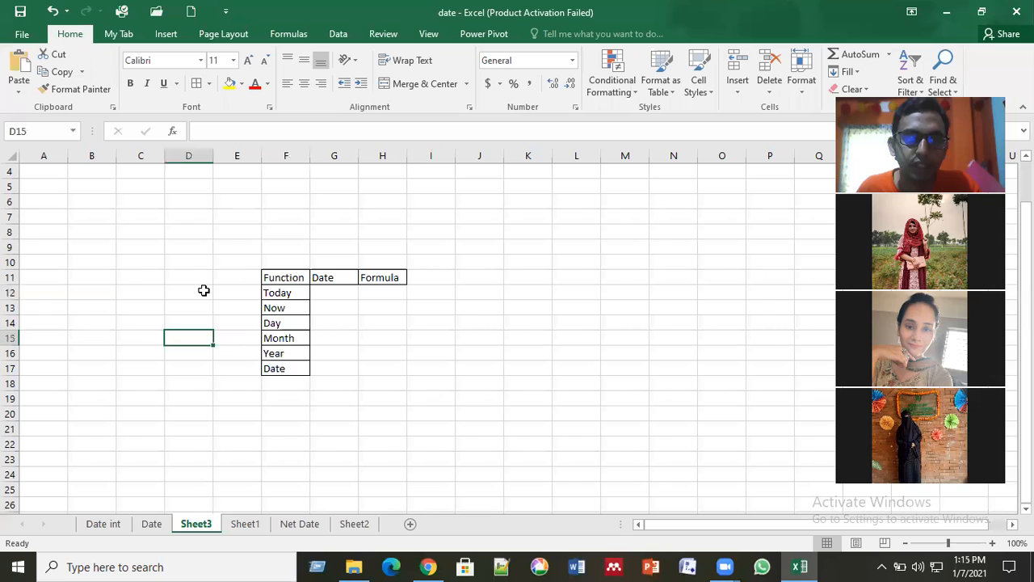
key("Down")
key("Up")
key("Up")
key("Up")
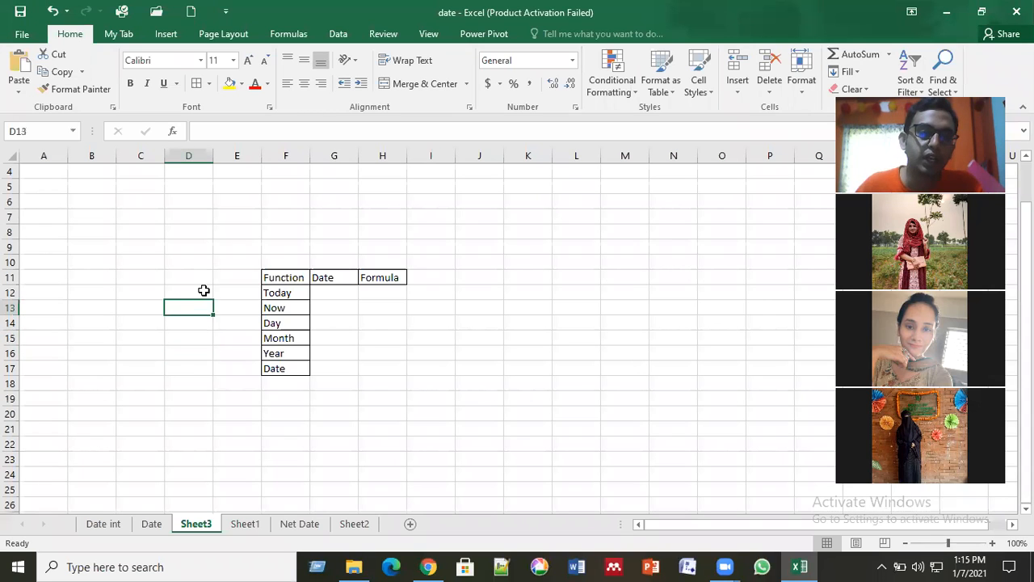
Step: Make the table headings in F11:H11 bold
left_click_drag(283, 275, 382, 279)
left_click(131, 84)
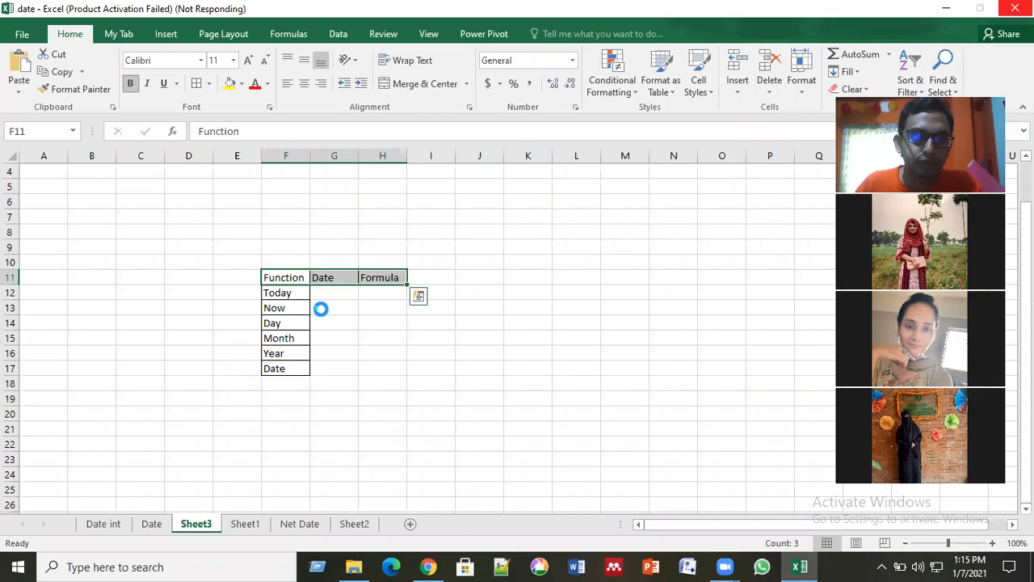
left_click(321, 308)
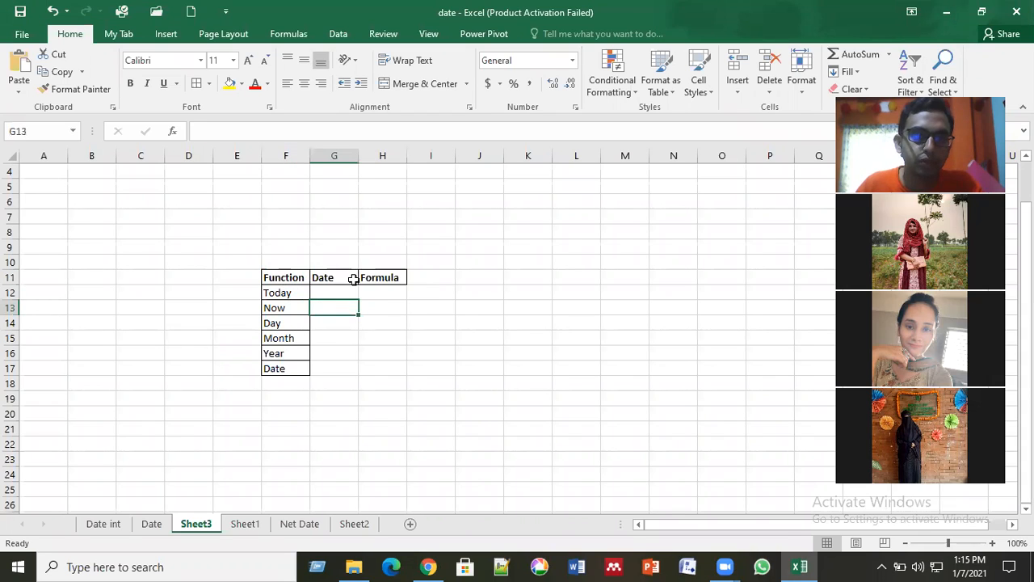
Step: Fill the heading cells F11:H11 with orange
left_click_drag(282, 277, 386, 277)
left_click(241, 84)
left_click(257, 203)
left_click(273, 338)
Step: Fill the function name cells F12:F17 with the same orange as the headings
left_click_drag(278, 292, 277, 365)
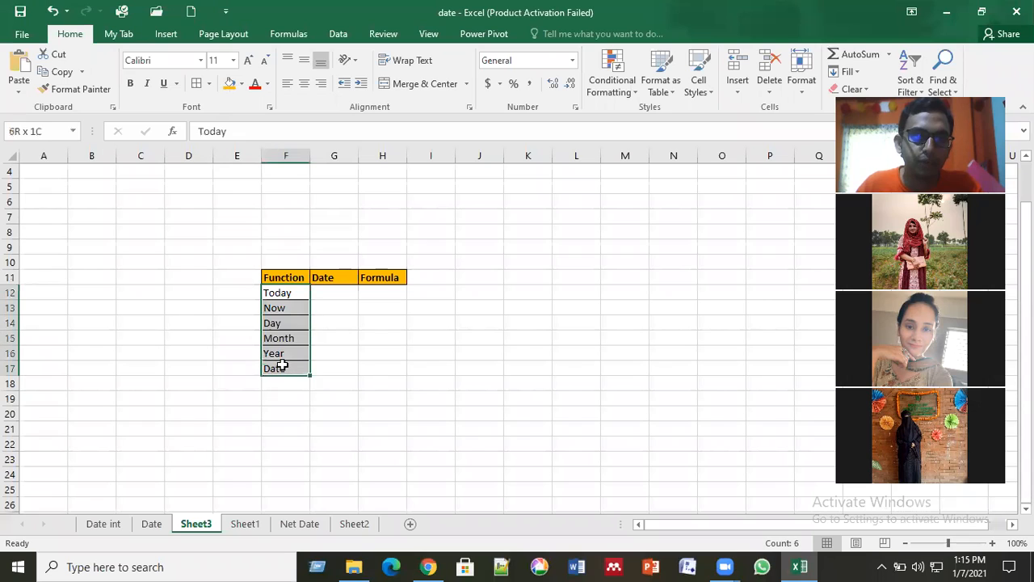
left_click(227, 90)
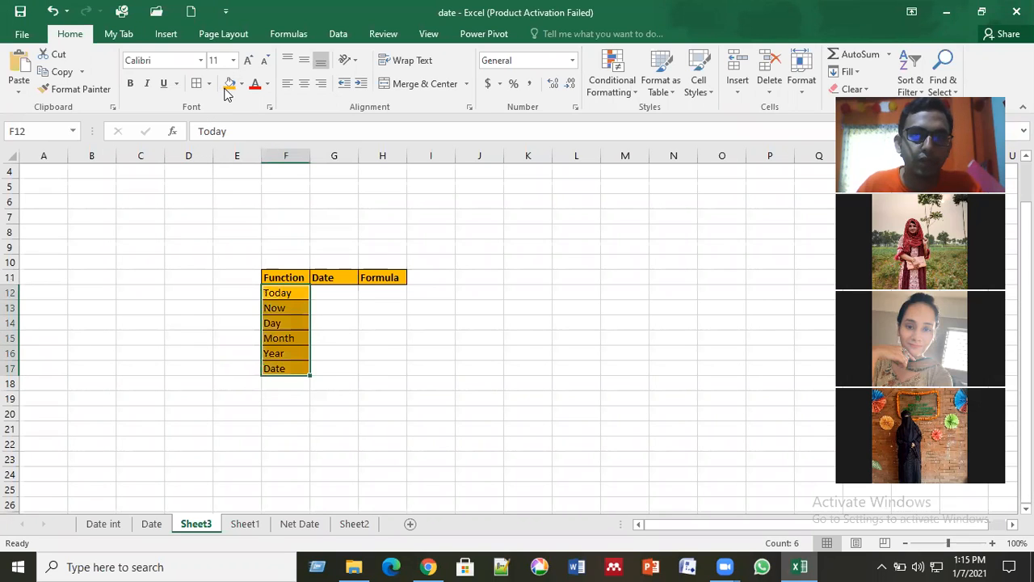
left_click(457, 336)
left_click(350, 334)
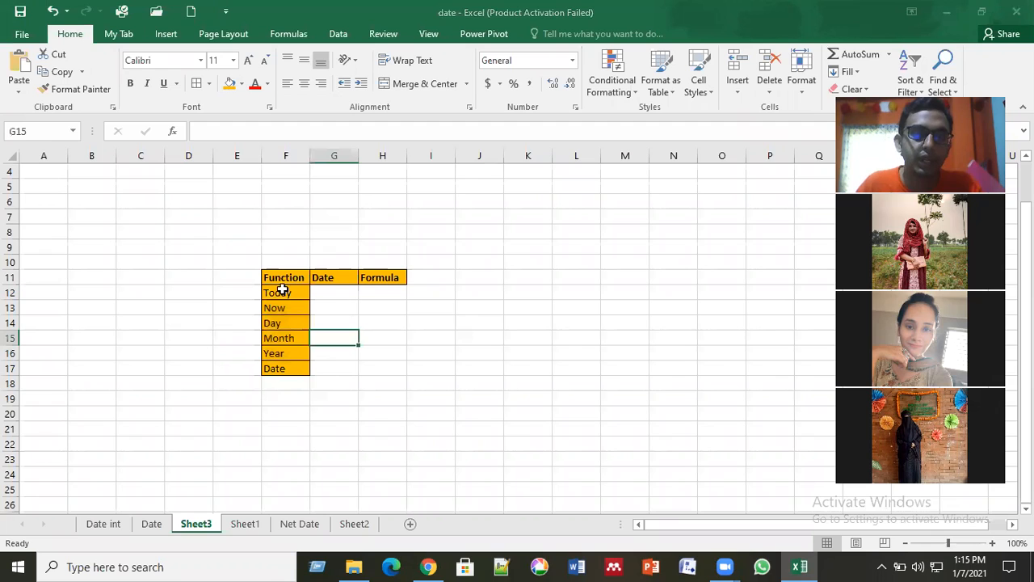
left_click_drag(460, 354, 423, 439)
left_click(430, 458)
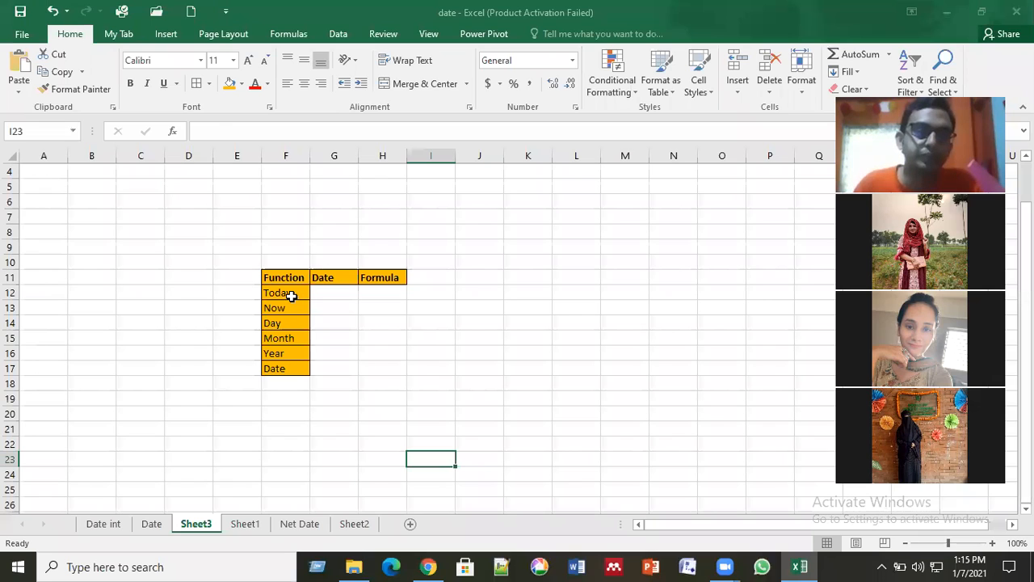
left_click_drag(291, 295, 288, 370)
left_click(336, 428)
Step: Enter the formula =TODAY() in cell H12 of the Today row and check its result
left_click(385, 296)
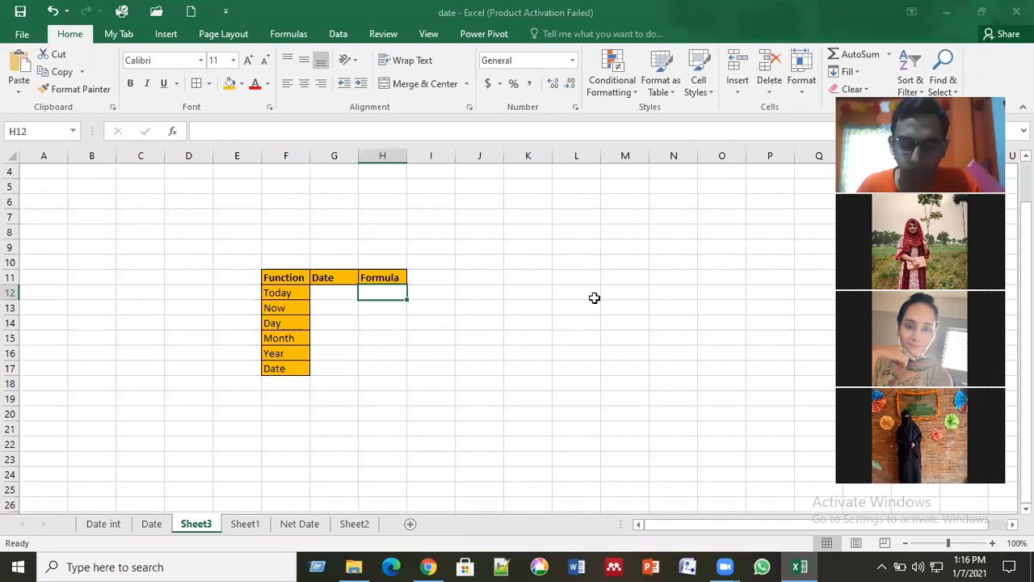
type("=t")
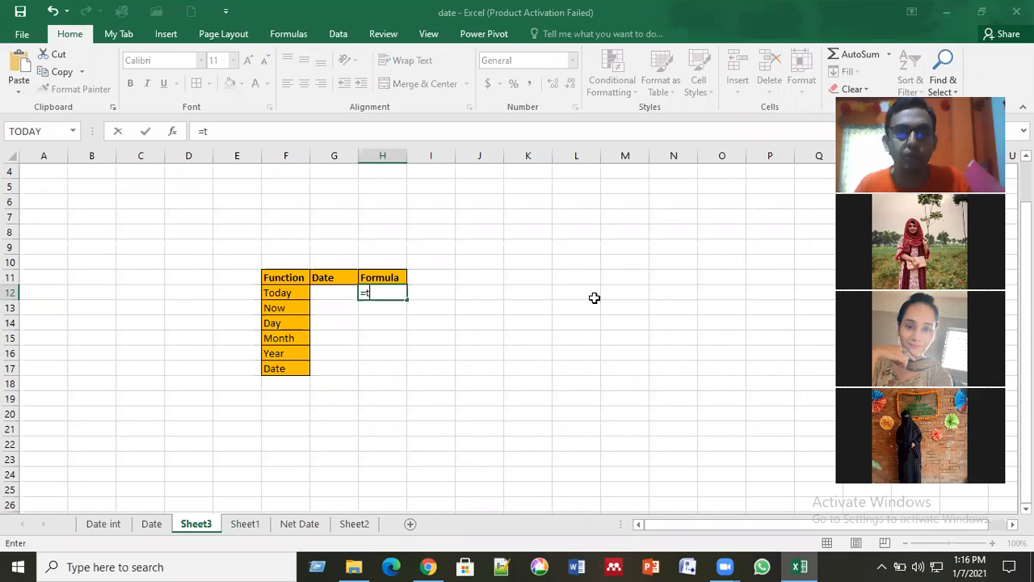
type("o")
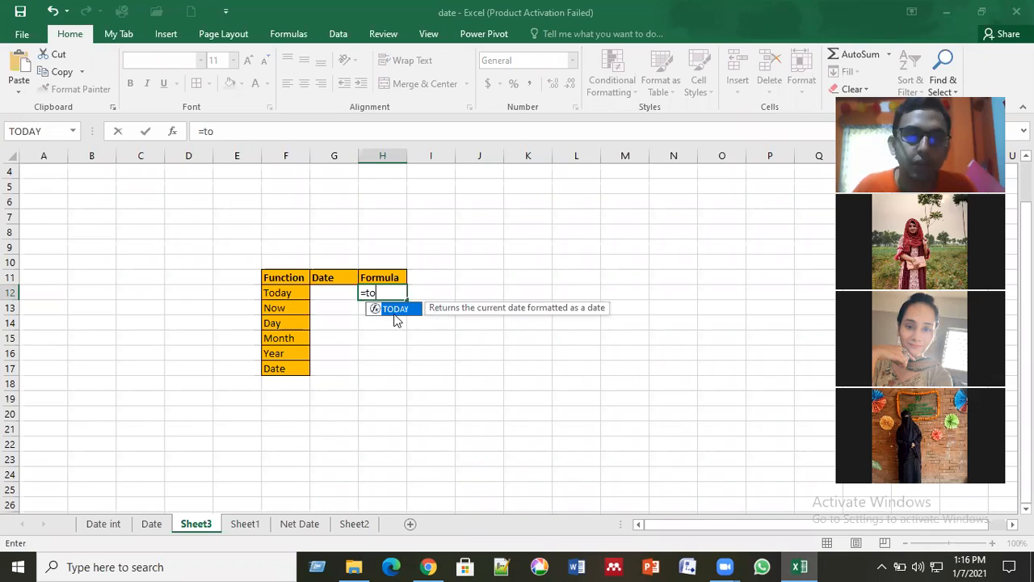
key("Tab")
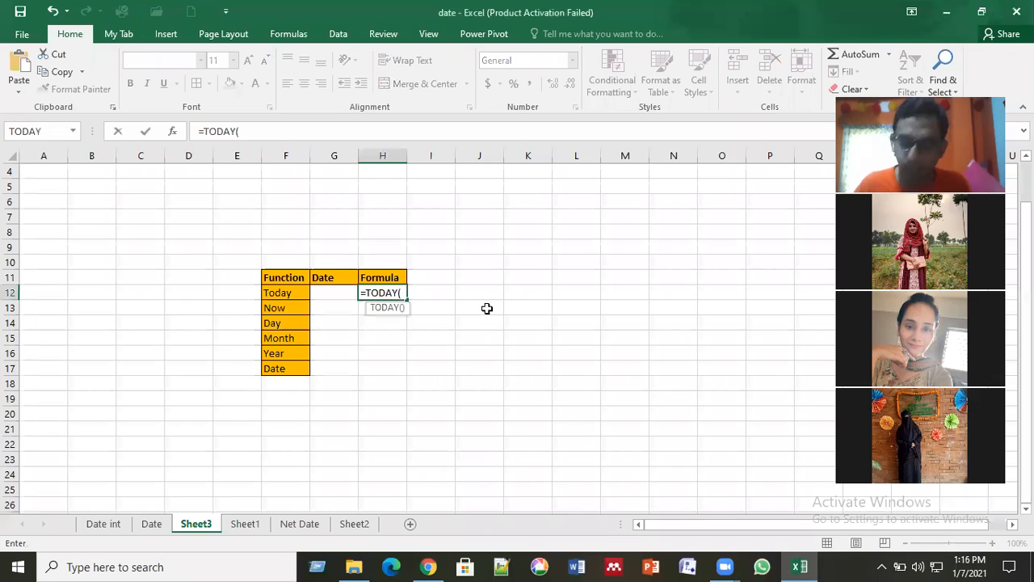
key("Return")
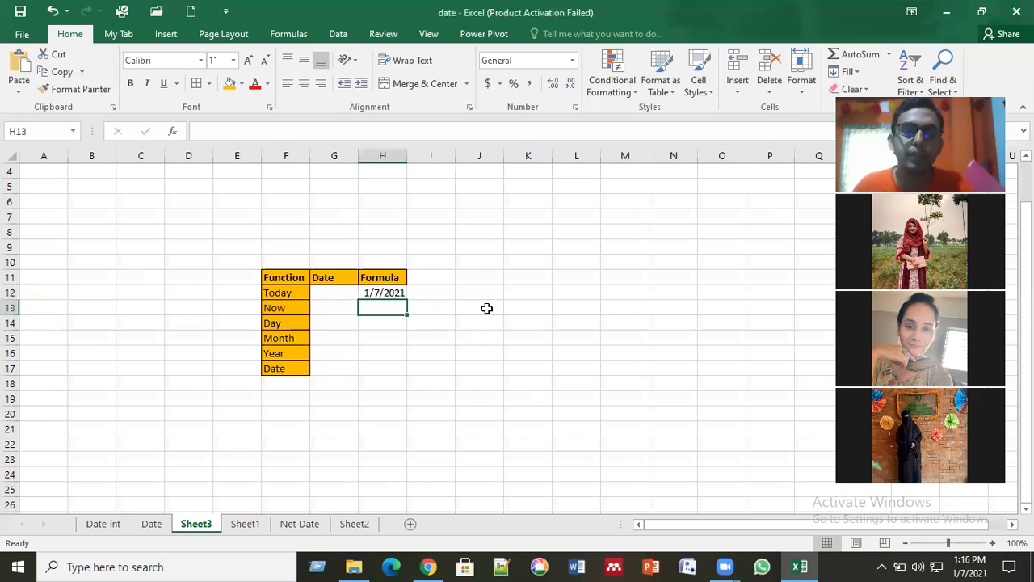
left_click(379, 288)
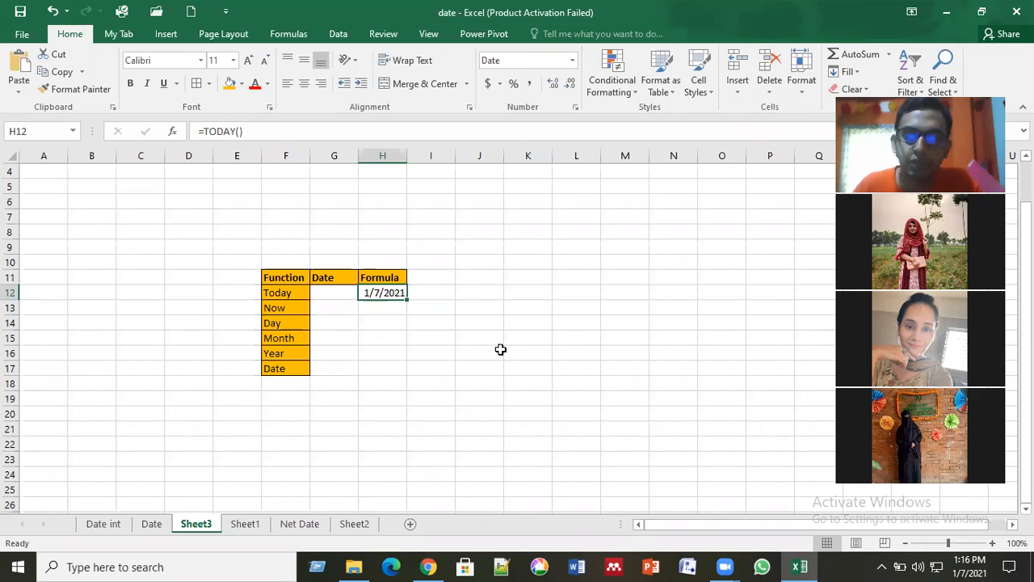
mouse_move(969, 563)
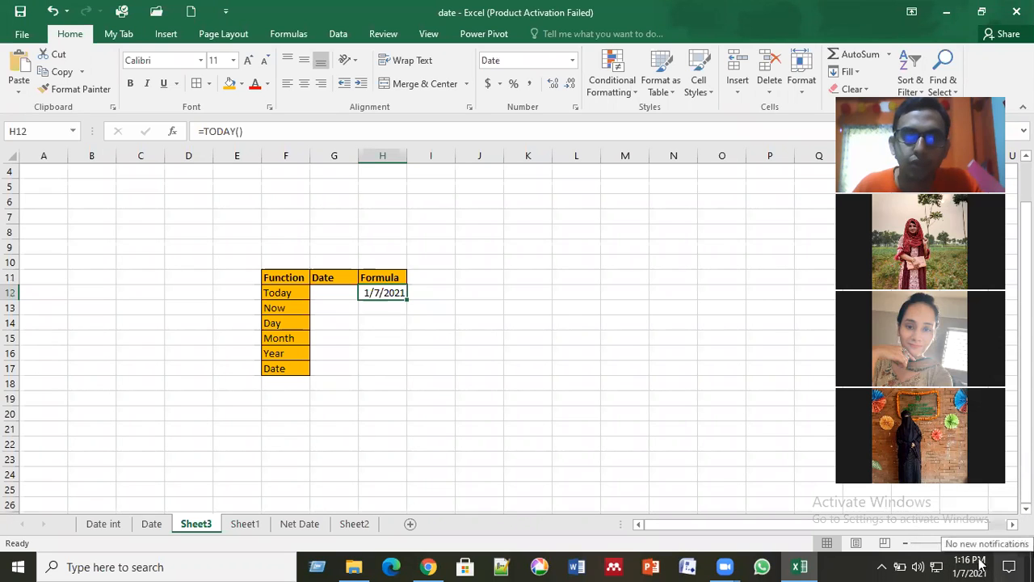
Step: Enter the formula =NOW() in cell H13 of the Now row and check its result
left_click(388, 306)
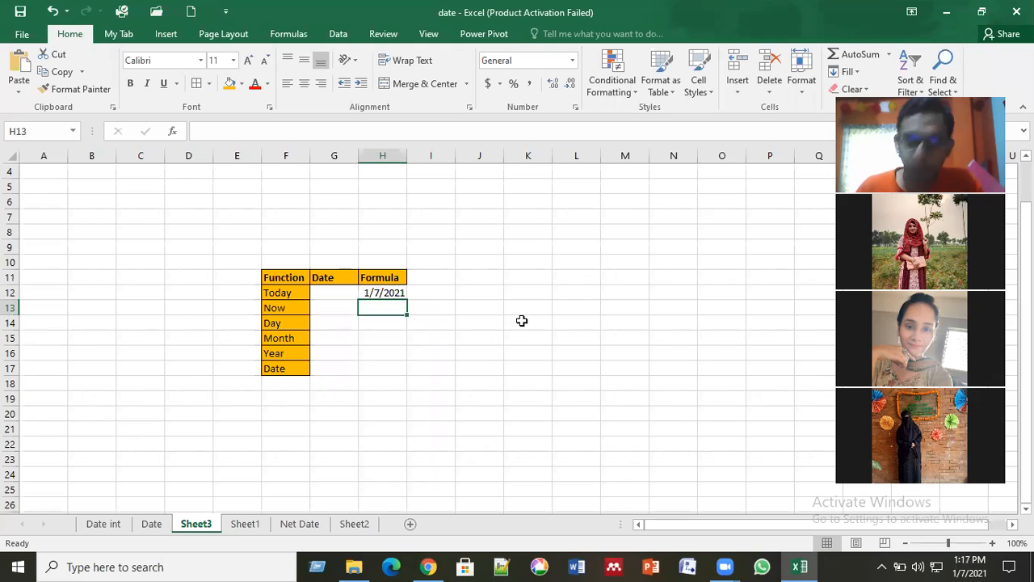
type("=")
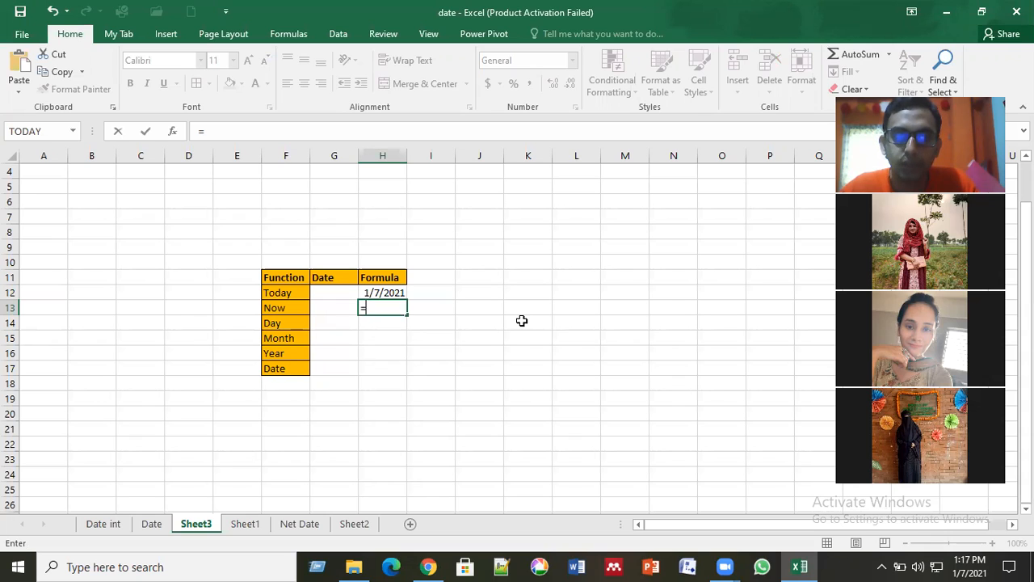
type("now")
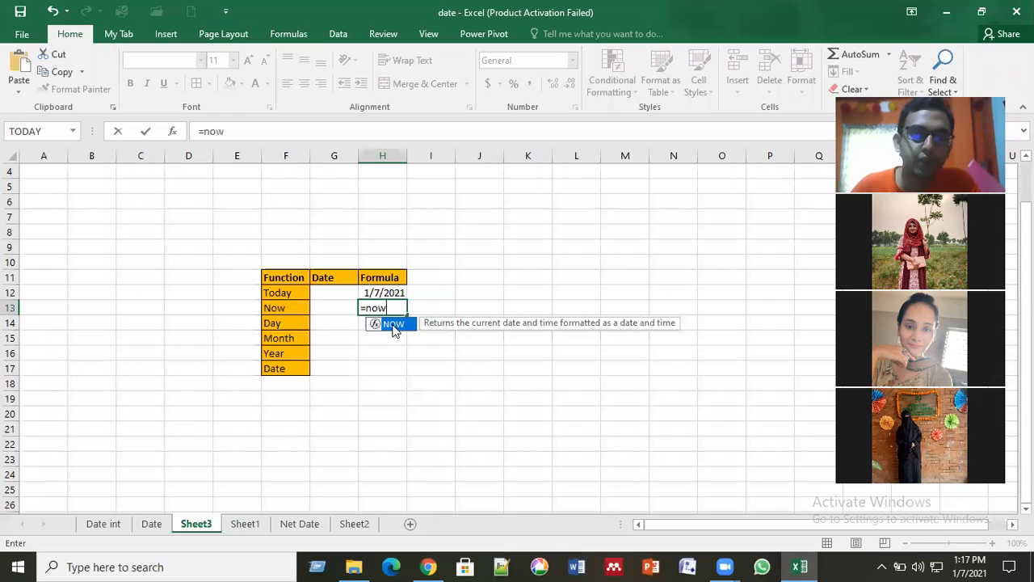
key("Tab")
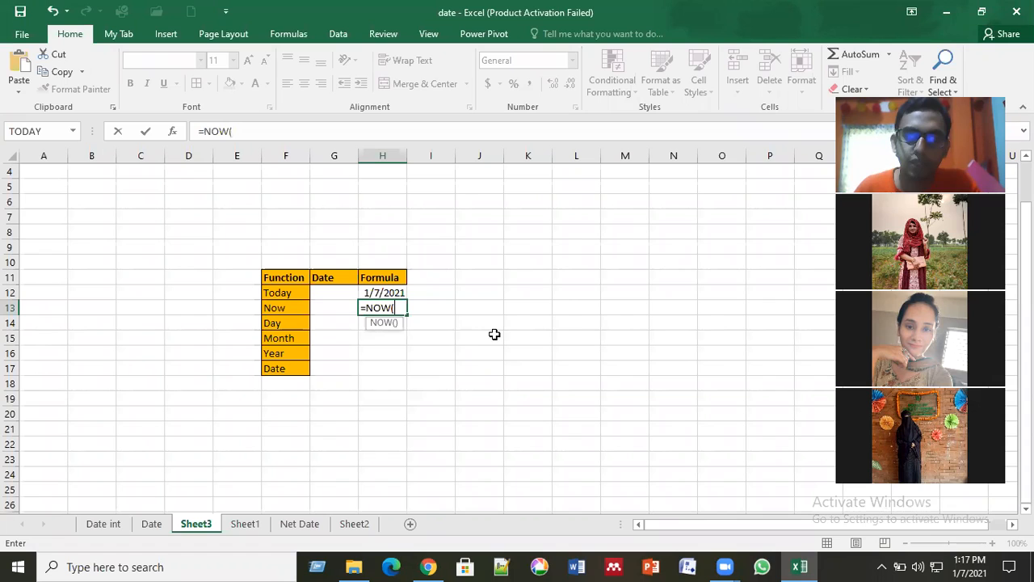
key("Return")
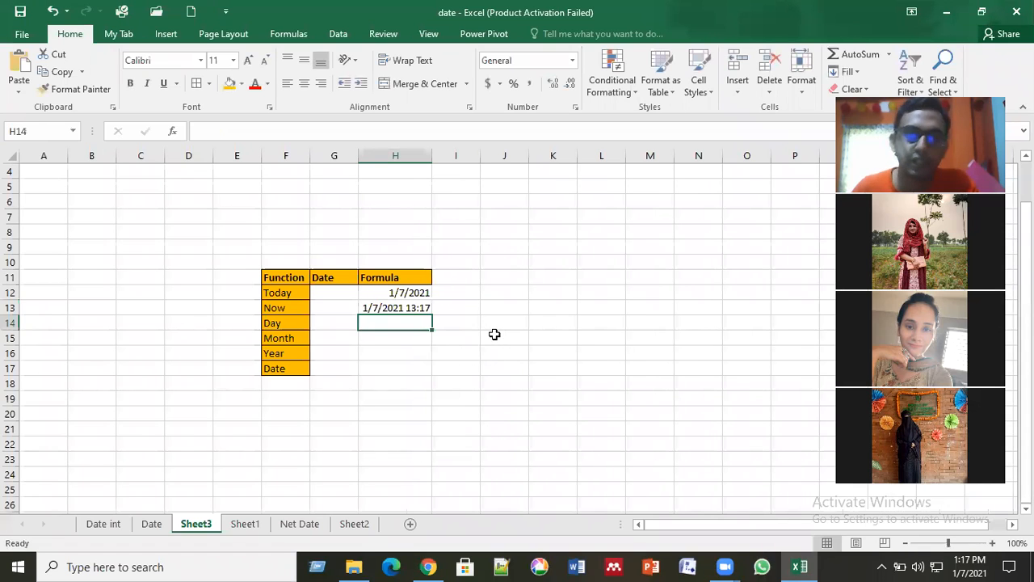
left_click(381, 305)
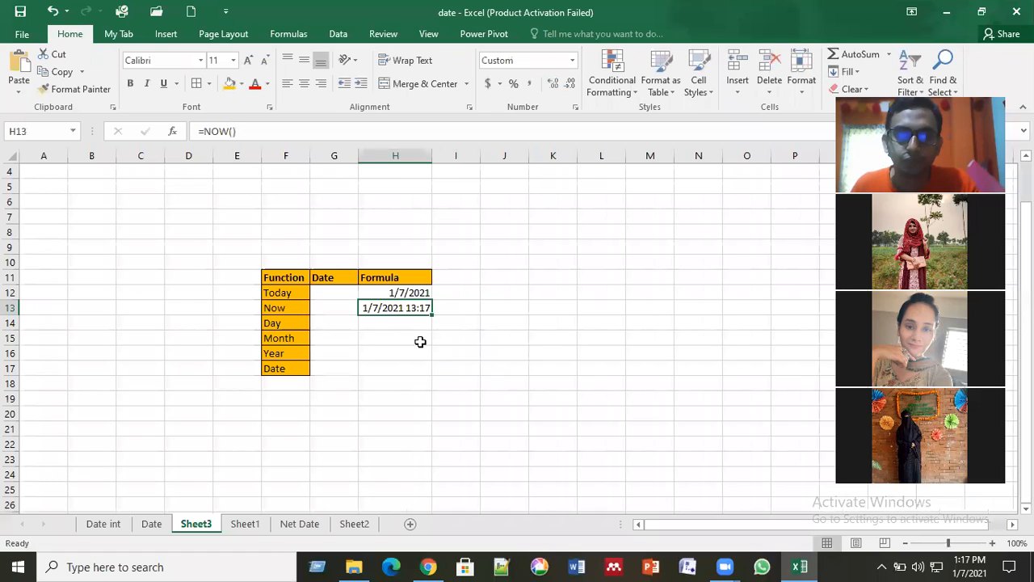
left_click(410, 322)
left_click(410, 307)
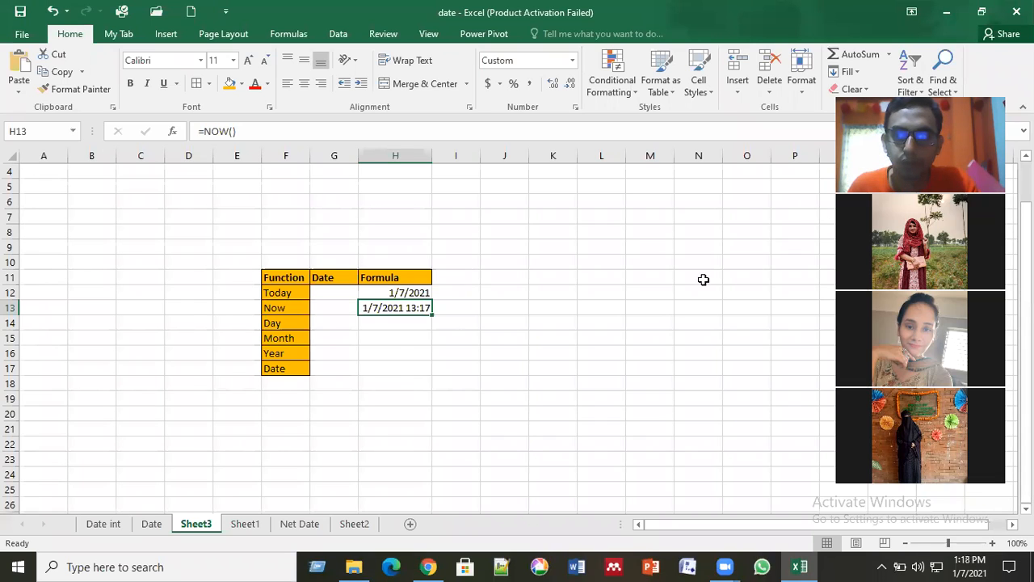
Step: Enter the date 5/6/2021 in cell G14 of the Day row
left_click(411, 323)
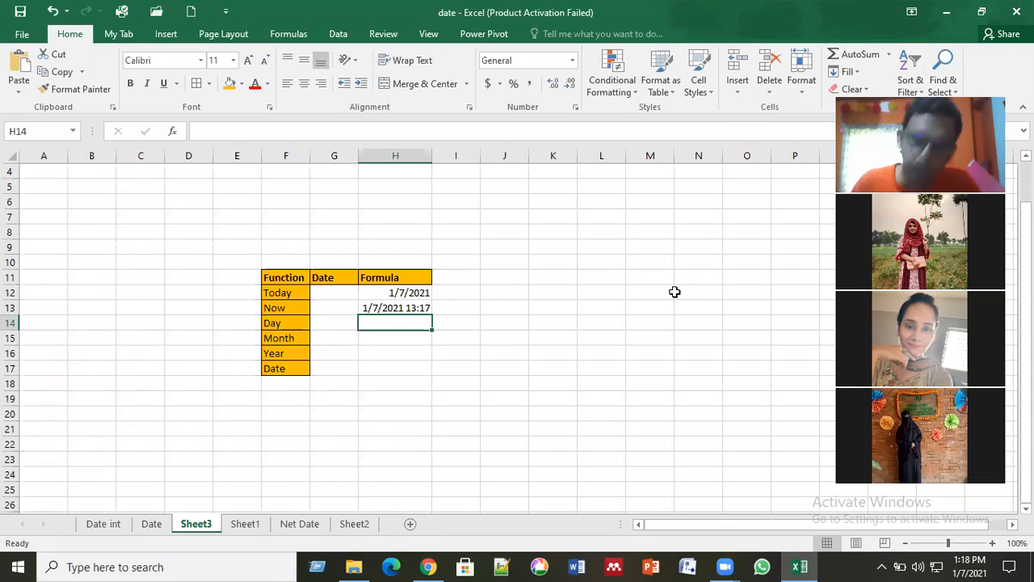
key("Left")
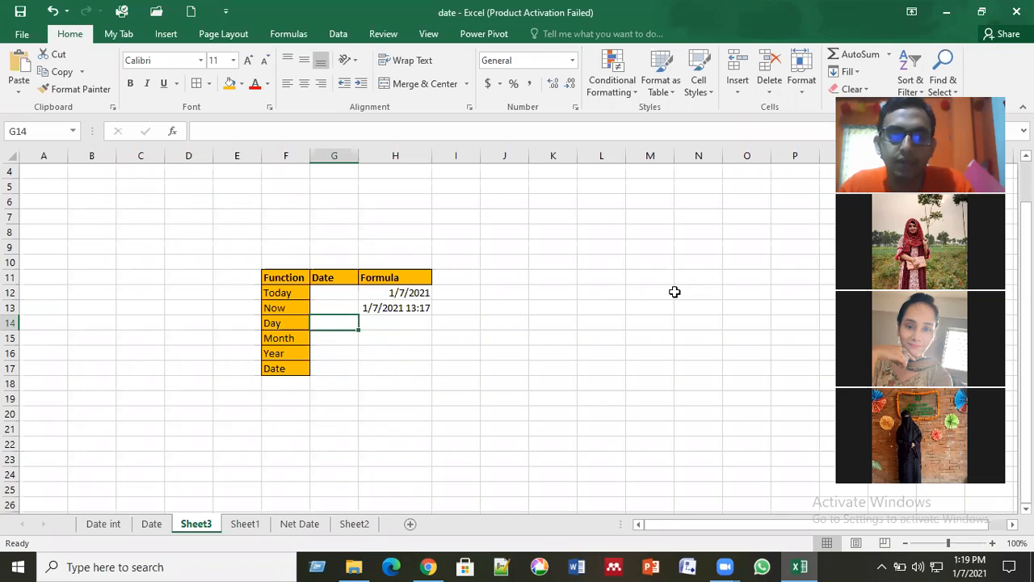
key("Right")
key("Left")
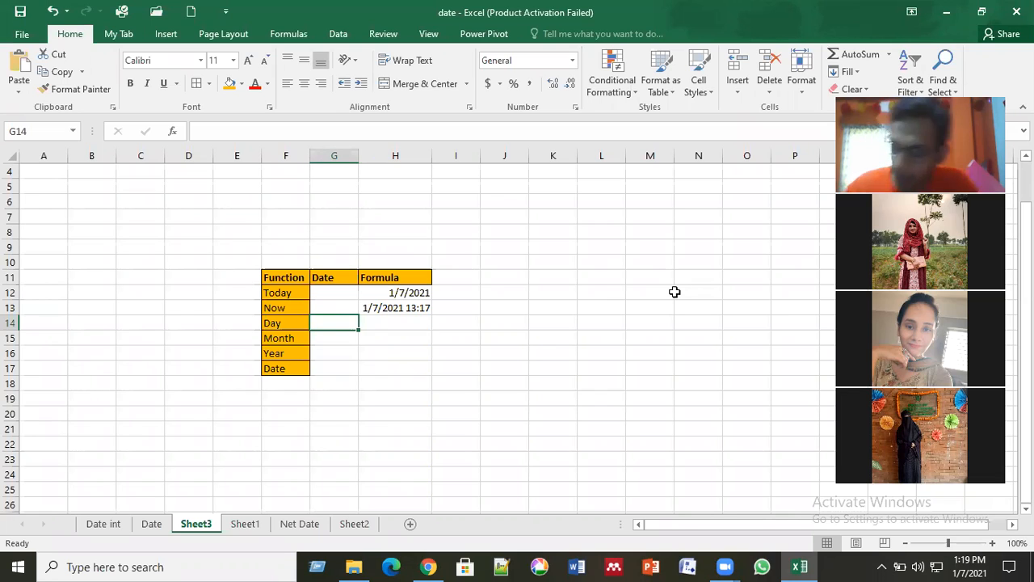
type("5/")
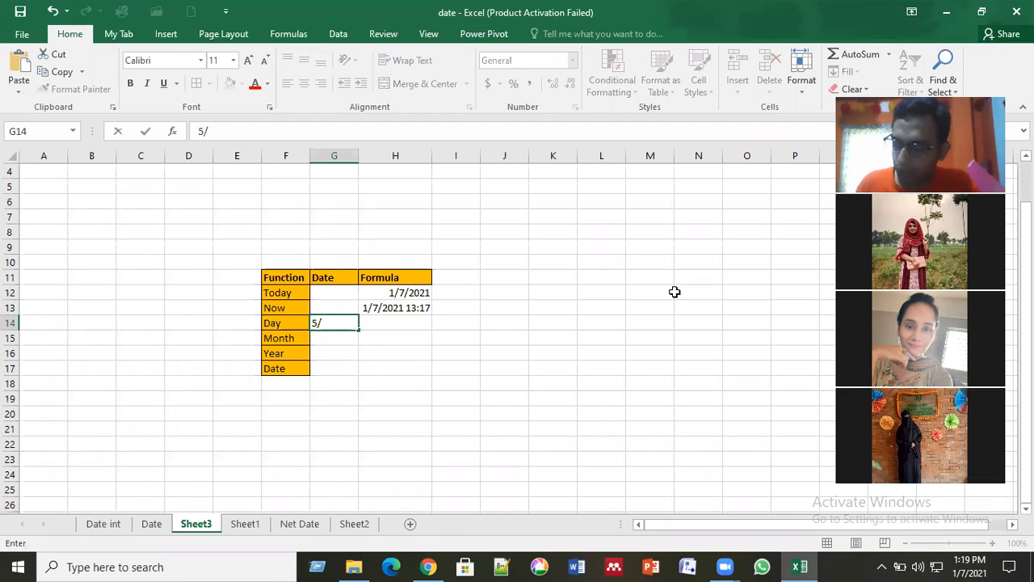
type("6/")
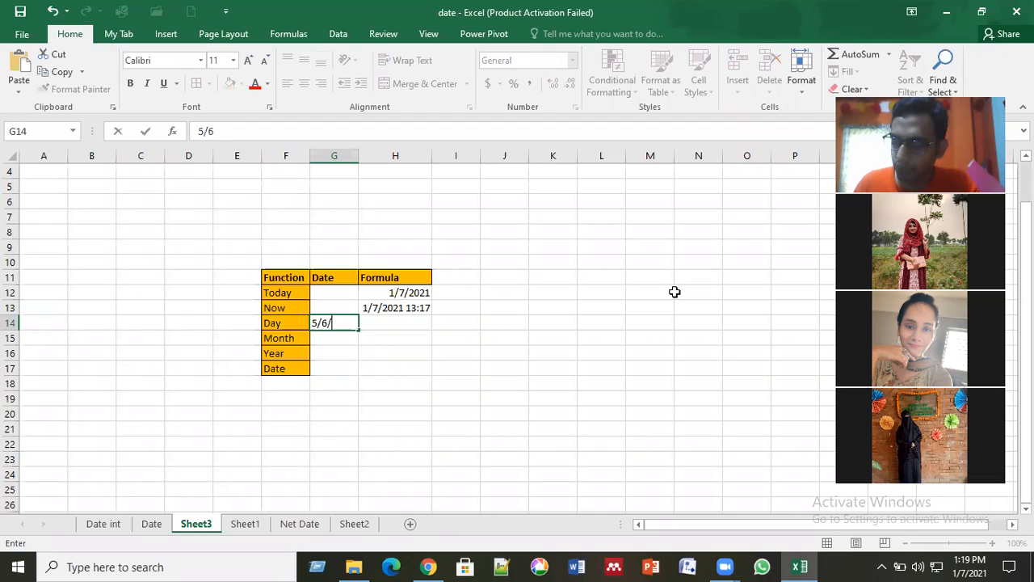
type("2021")
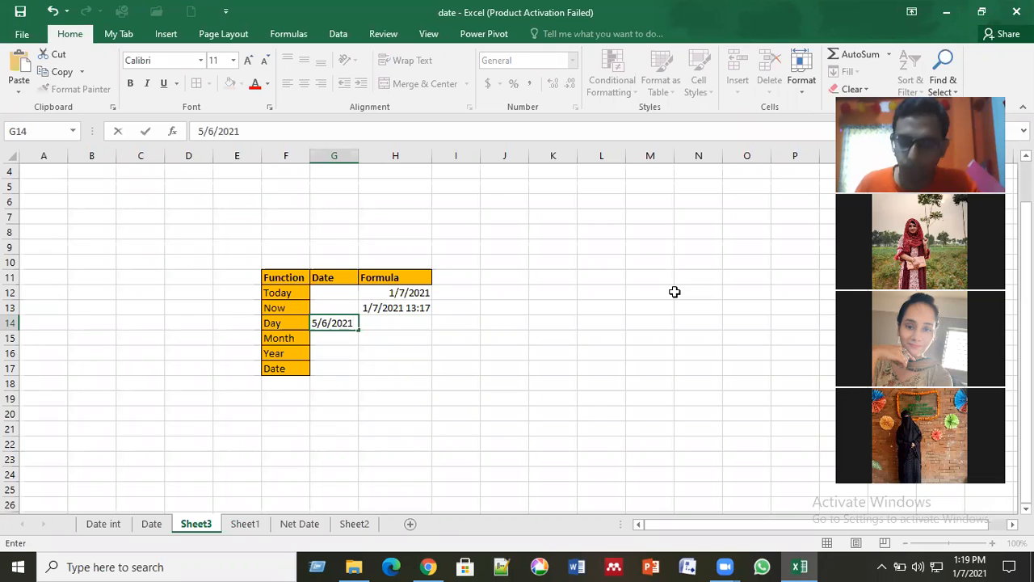
key("Return")
Step: Enter the formula =DAY(G14) in cell H14 of the Day row and check its result
key("Up")
key("Right")
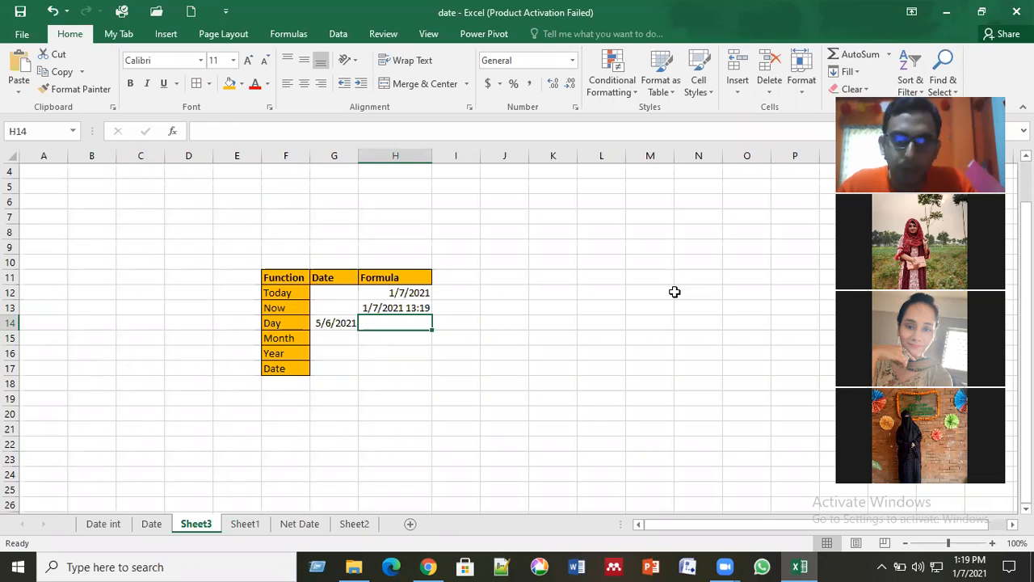
key("Left")
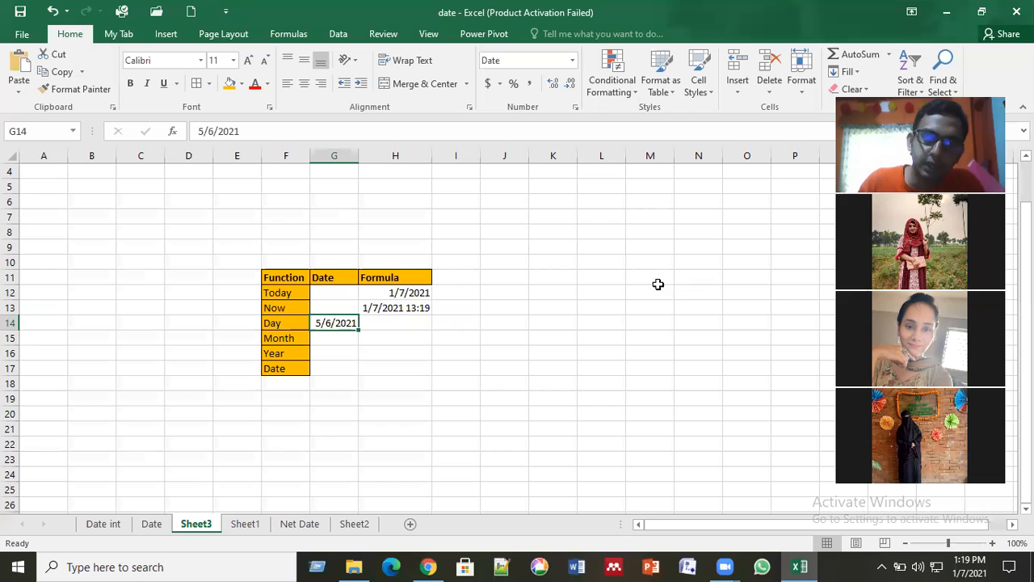
left_click(408, 293)
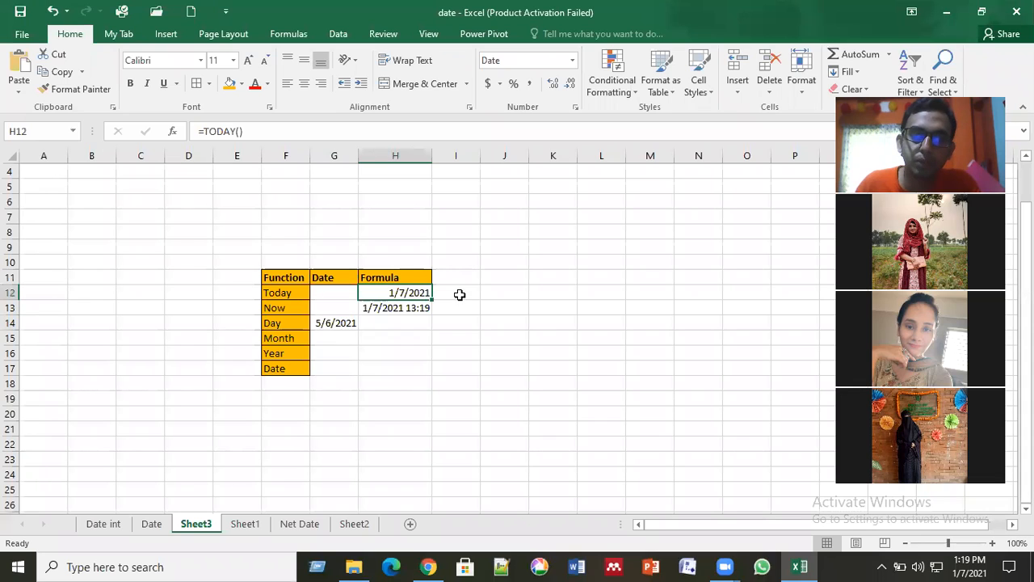
left_click(320, 322)
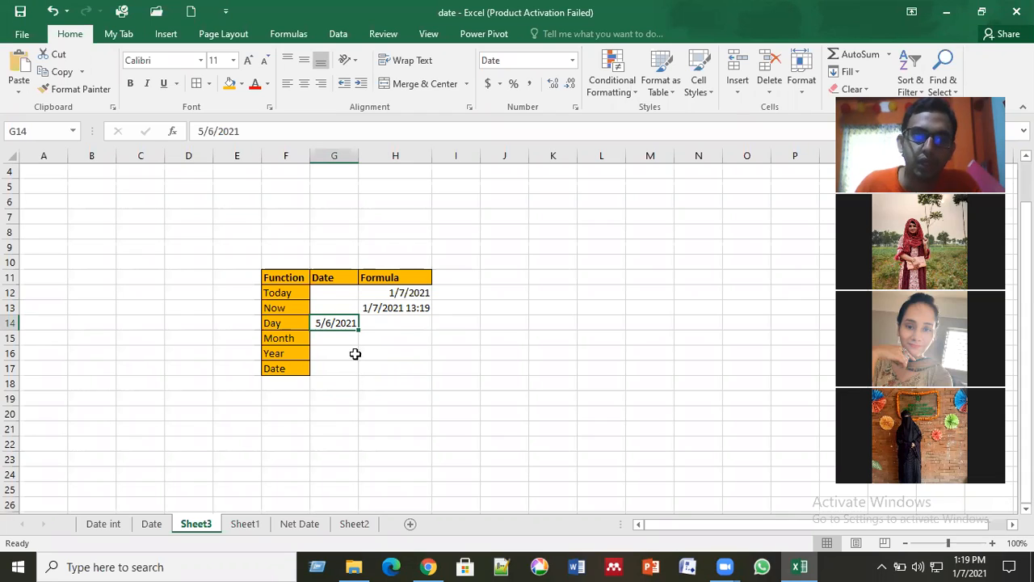
left_click(370, 322)
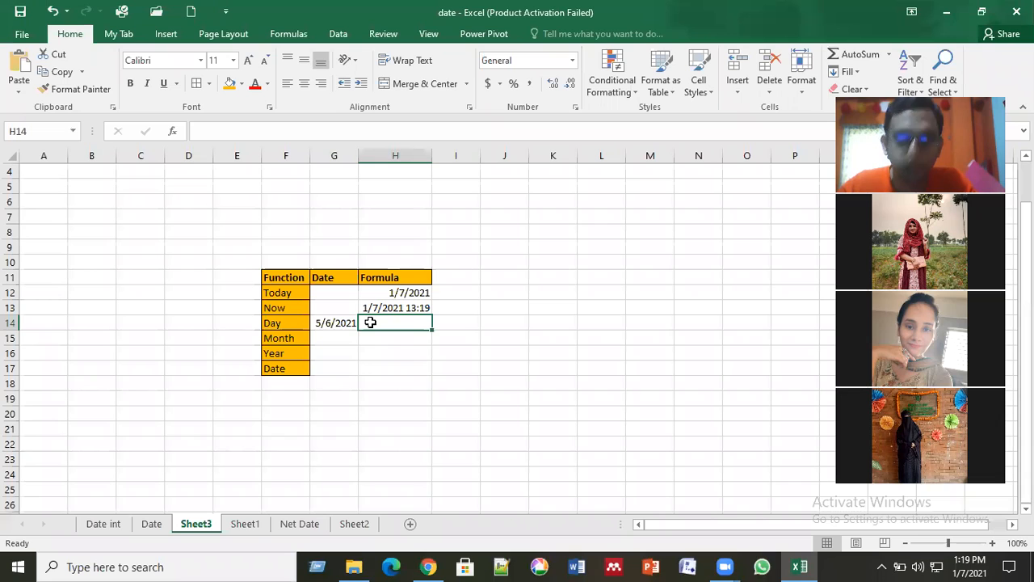
type("=")
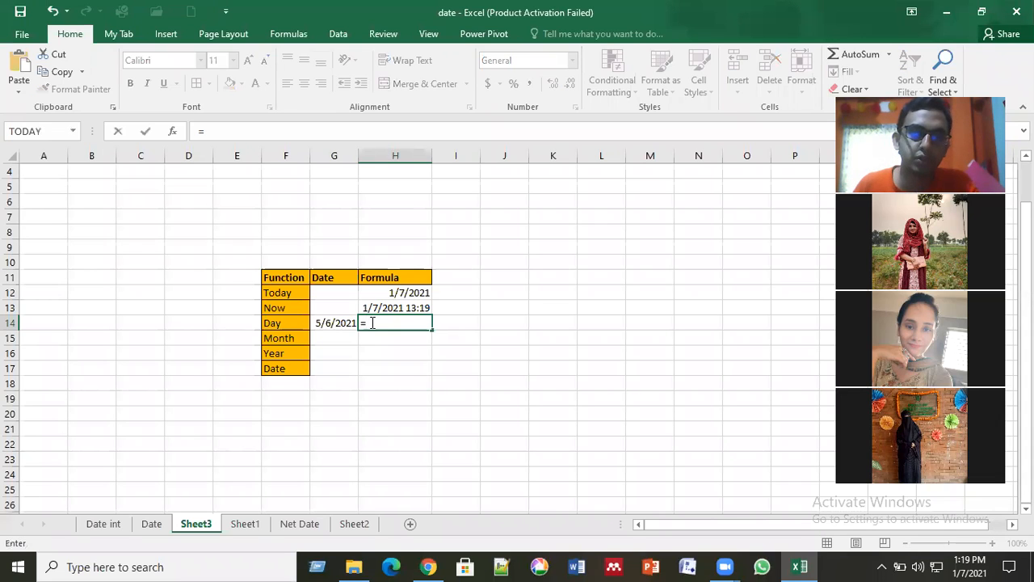
type("day")
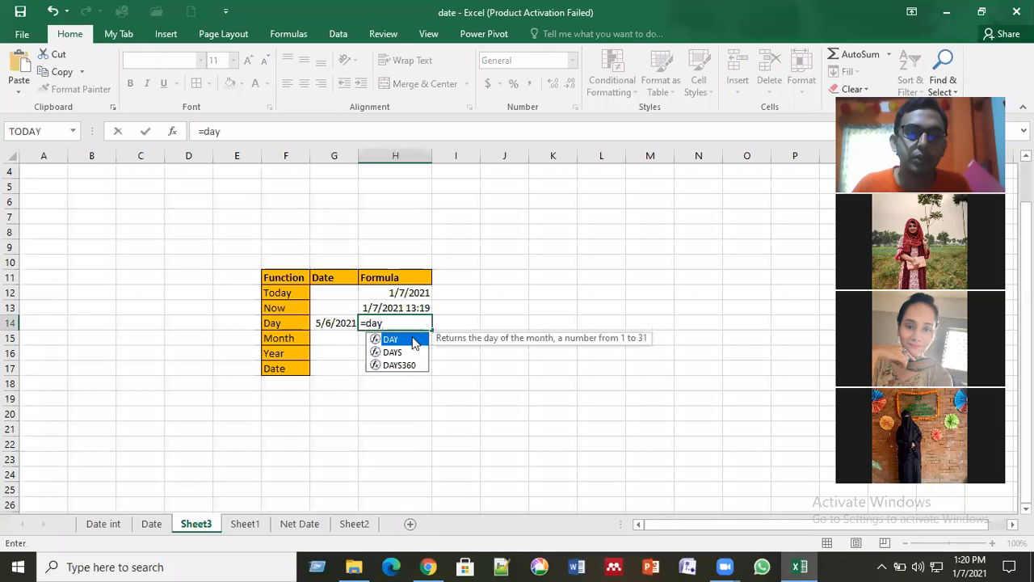
double_click(412, 339)
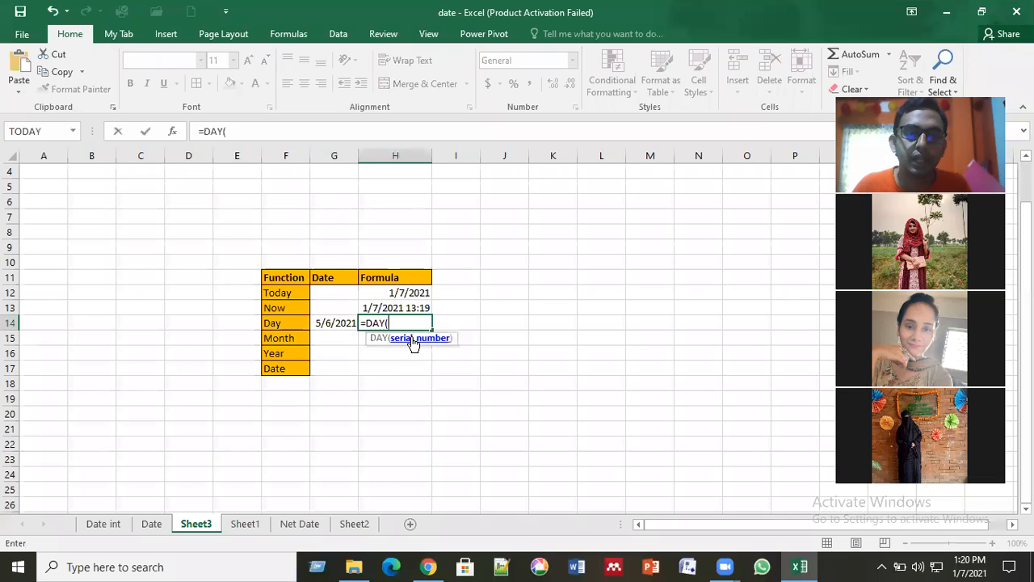
left_click(337, 321)
key("Return")
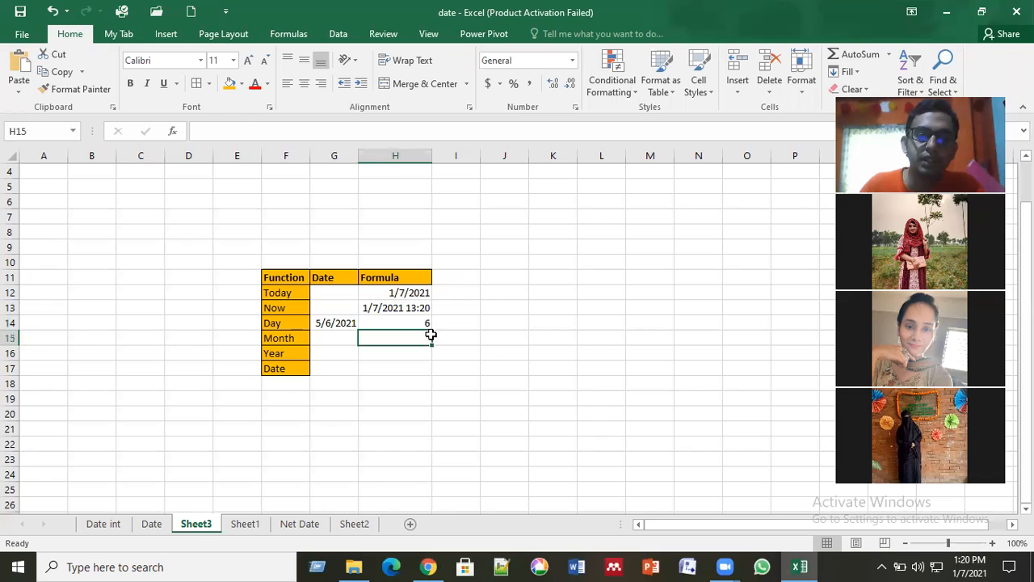
key("Up")
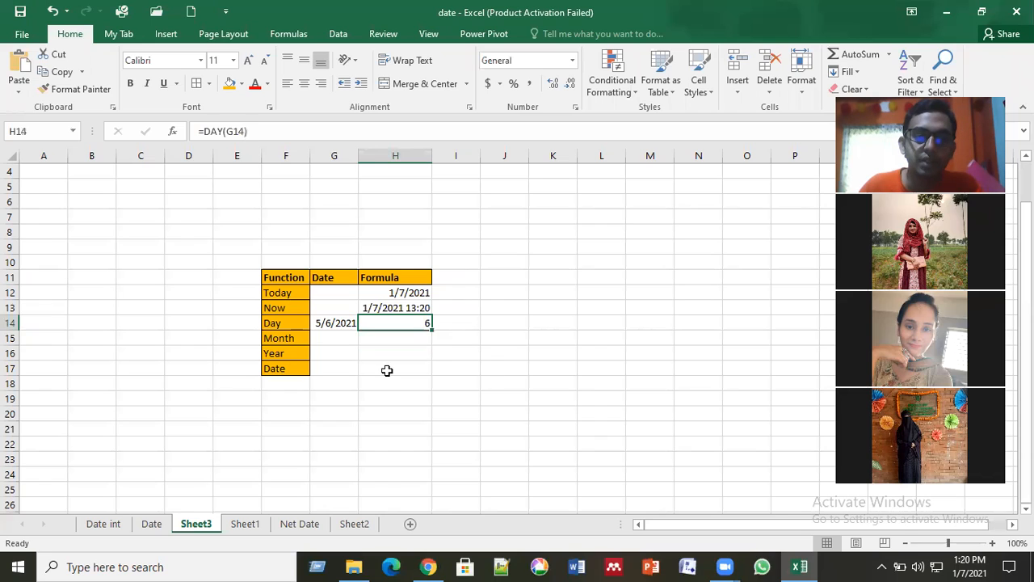
Step: Copy the date from cell G14 into cells G15 and G16 of the Month and Year rows
left_click(327, 324)
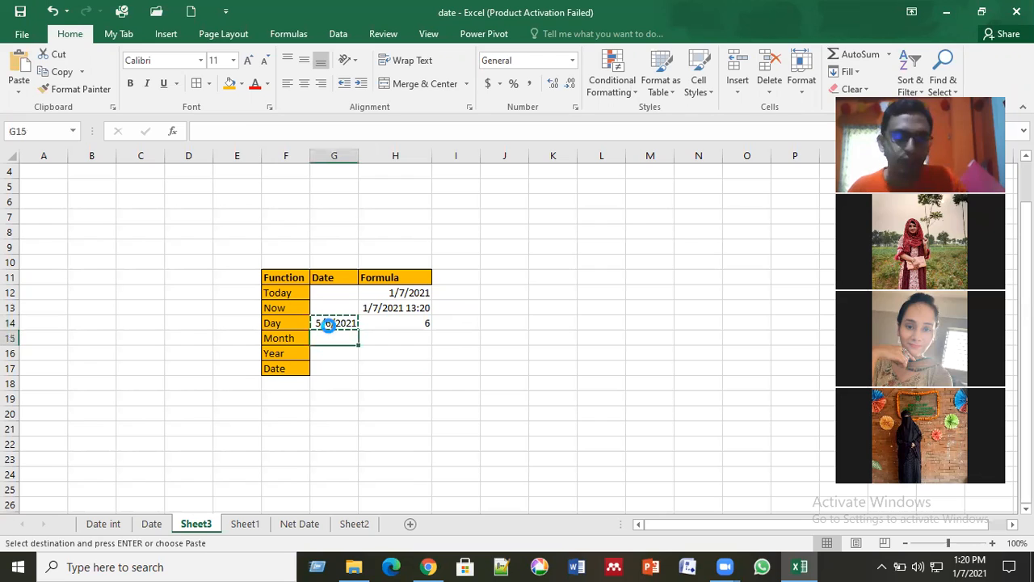
type("5/6/2021")
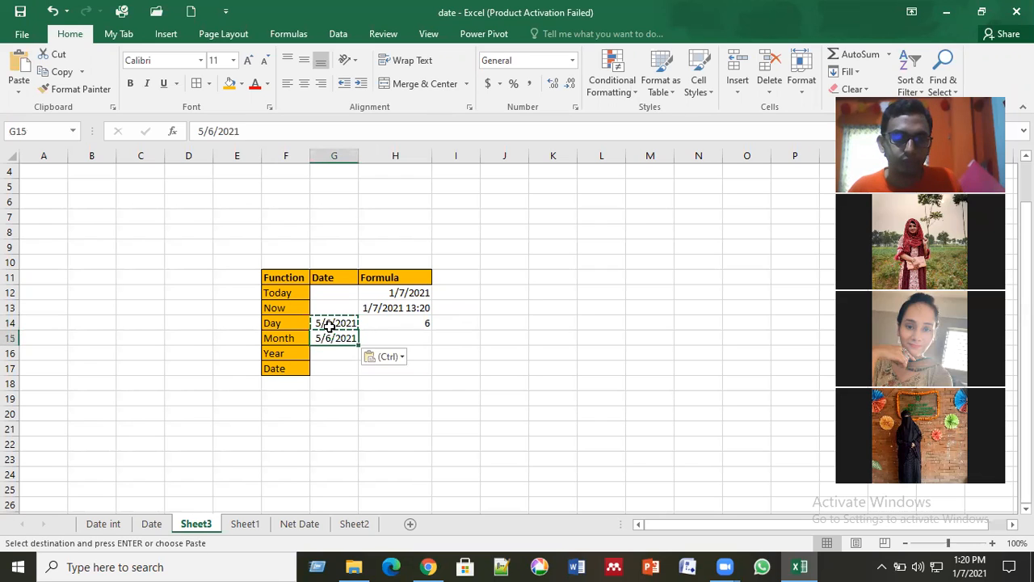
key("Down")
key("ctrl+v")
key("Down")
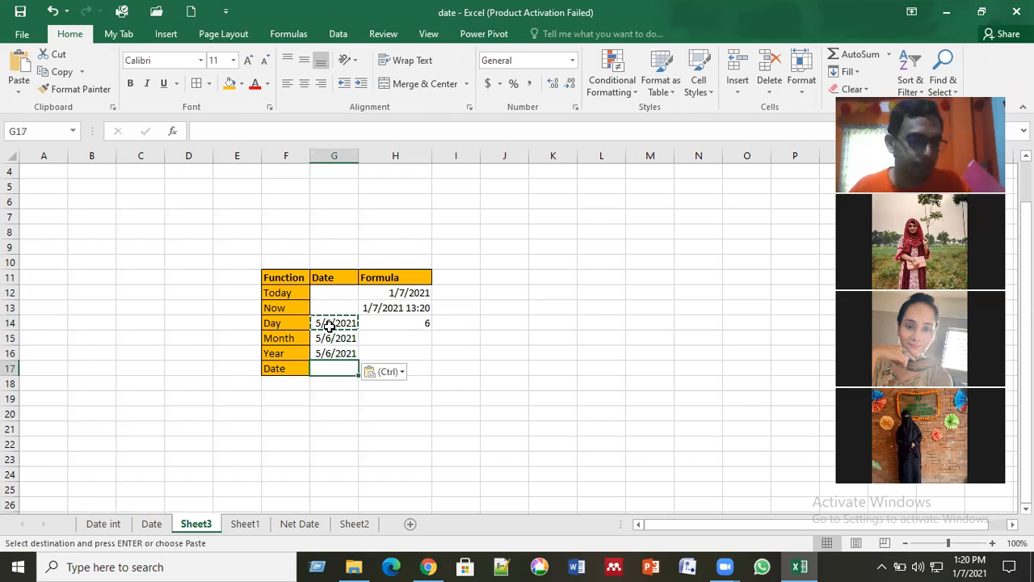
key("Up")
key("Up")
key("Escape")
Step: Enter the formula =MONTH(G15) in cell H15 of the Month row and compare it with the Day formula
left_click(399, 337)
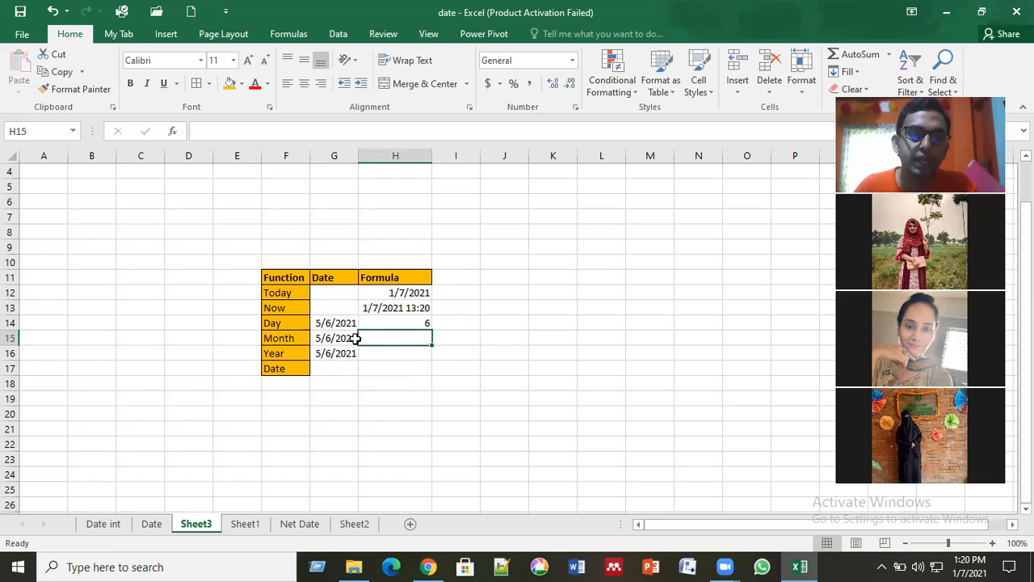
type("=")
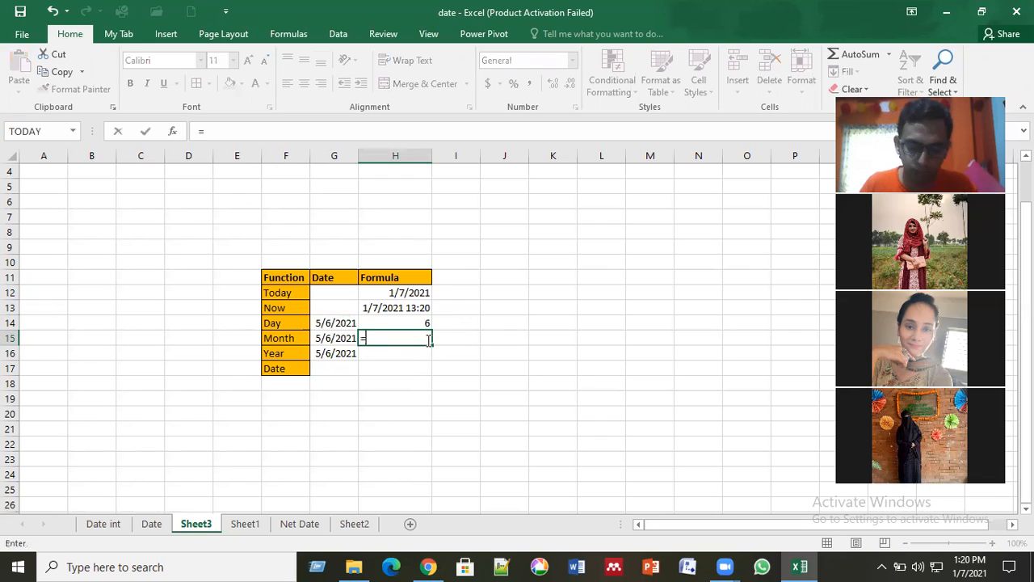
type("month")
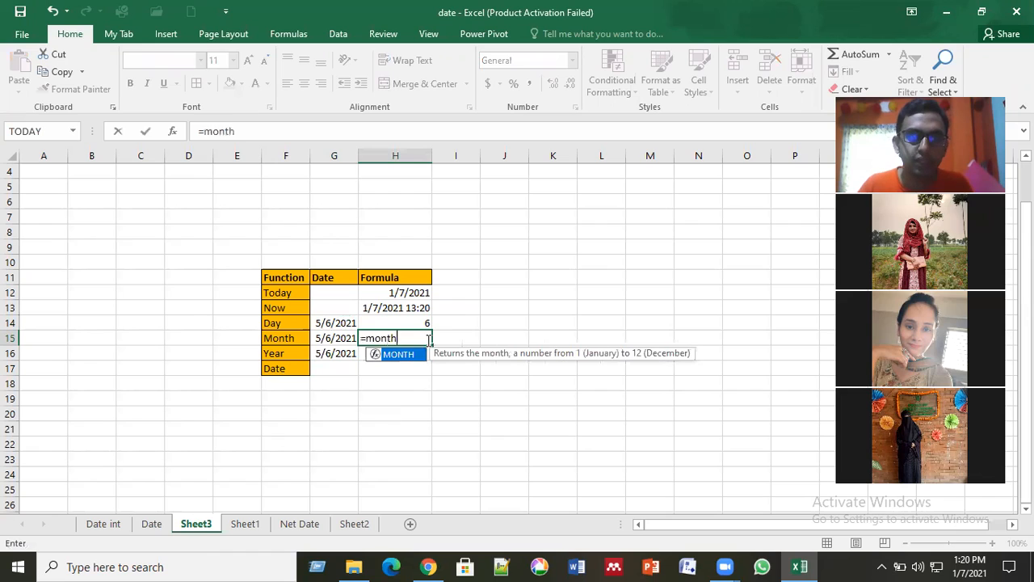
double_click(407, 355)
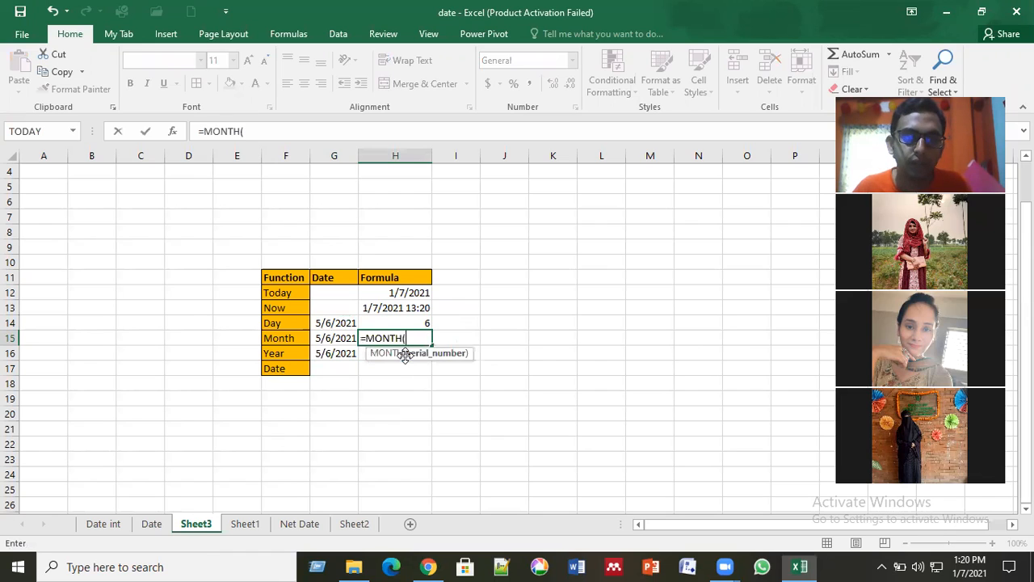
left_click(337, 338)
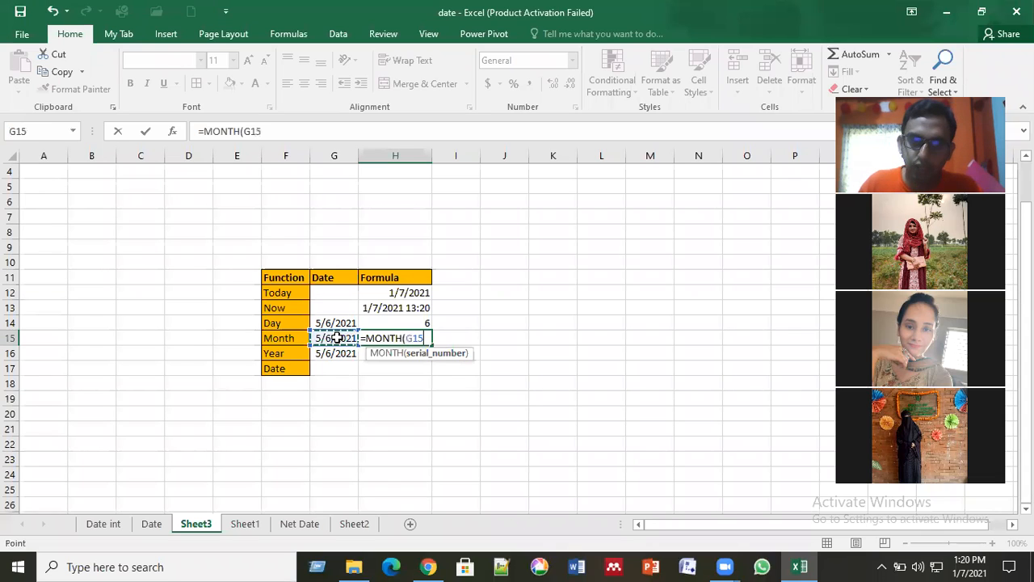
key("Return")
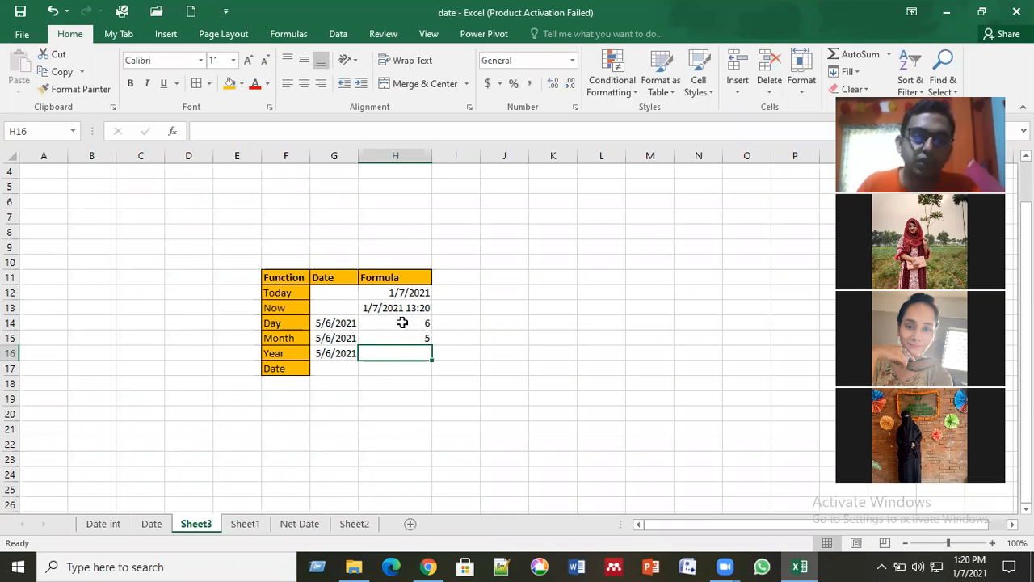
left_click(395, 323)
left_click(394, 339)
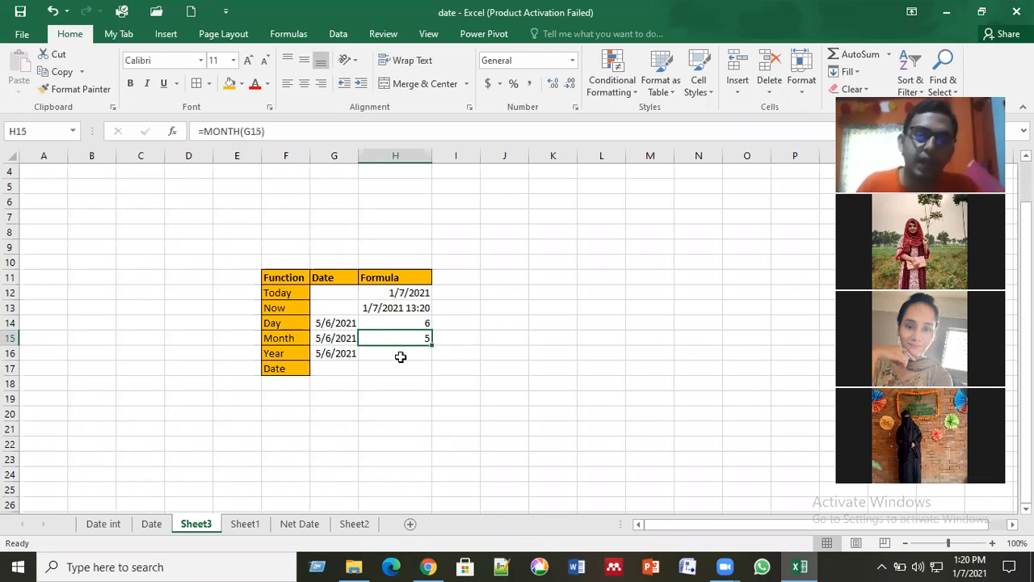
Step: Enter the formula =YEAR(G16) in cell H16 of the Year row
left_click(400, 356)
type("=")
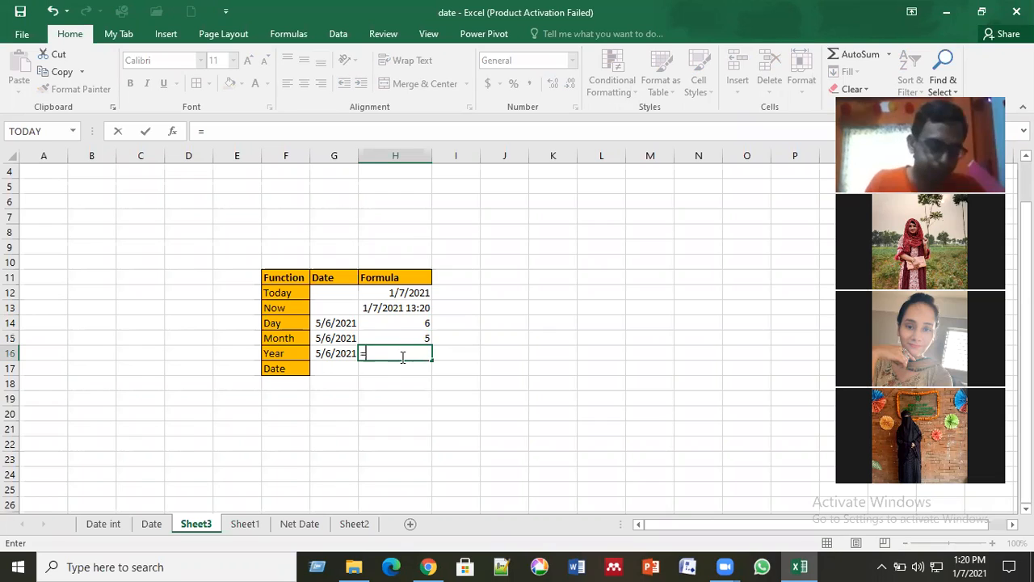
type("year")
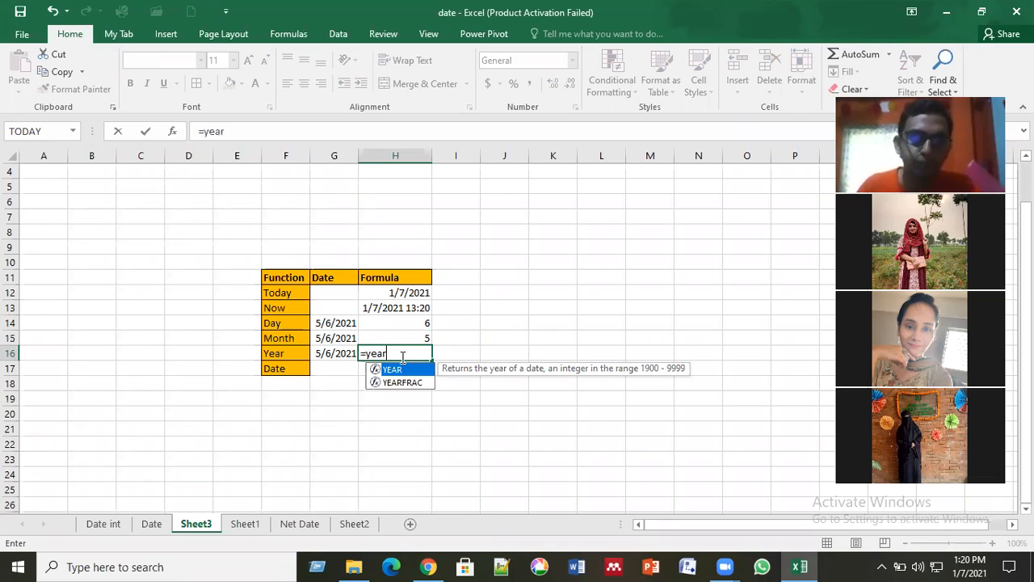
key("Tab")
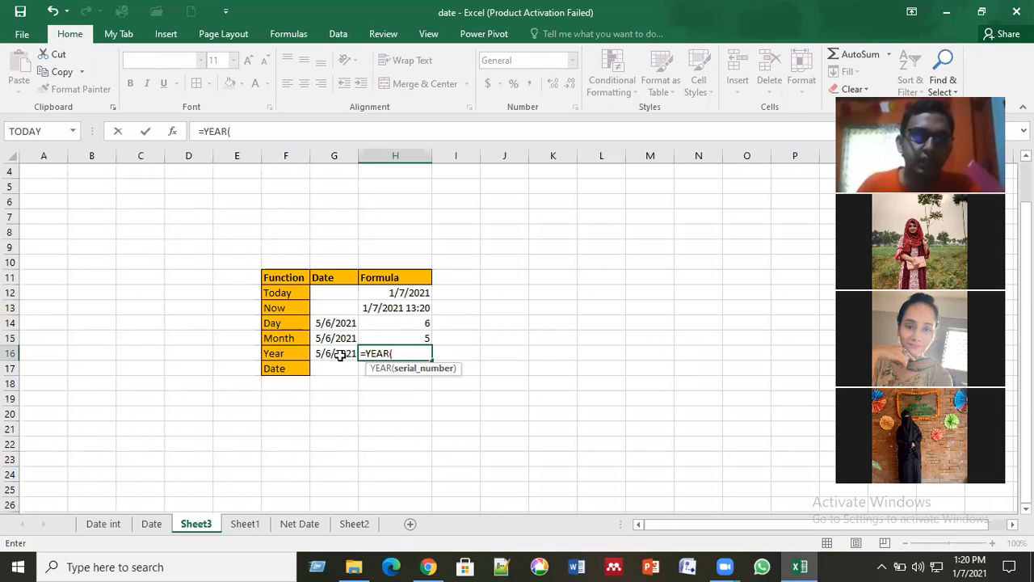
left_click(340, 356)
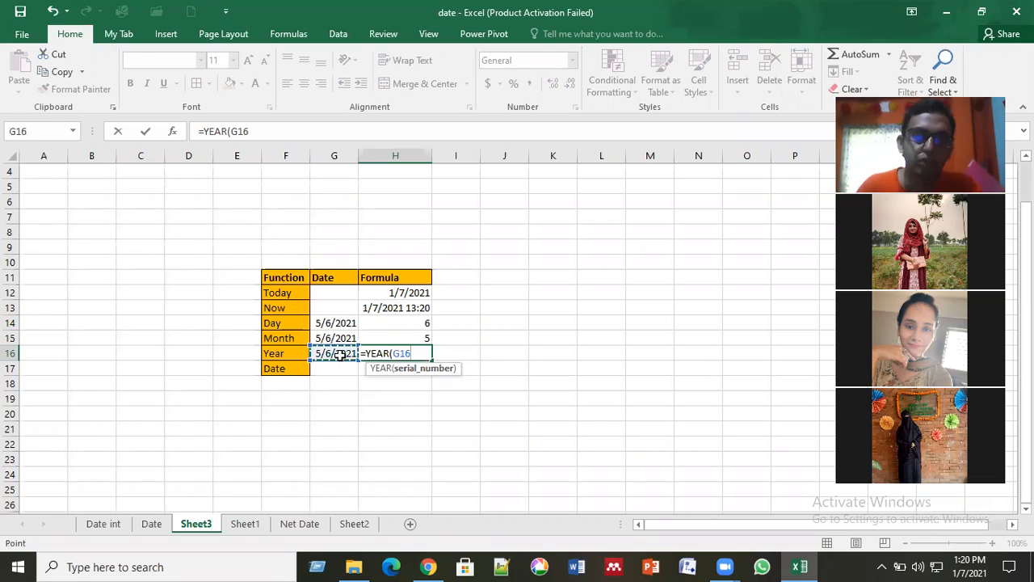
key("Return")
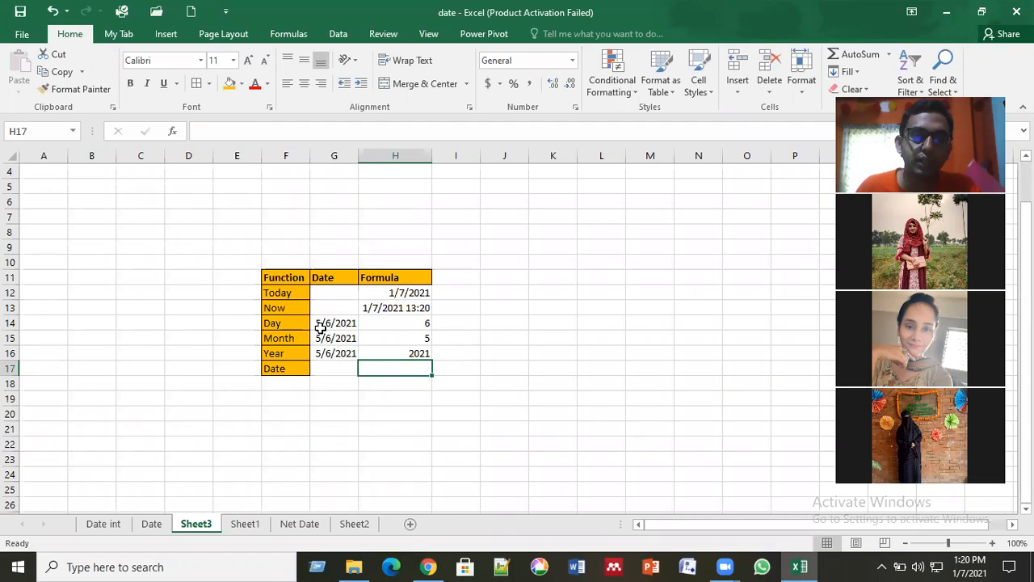
left_click(367, 324)
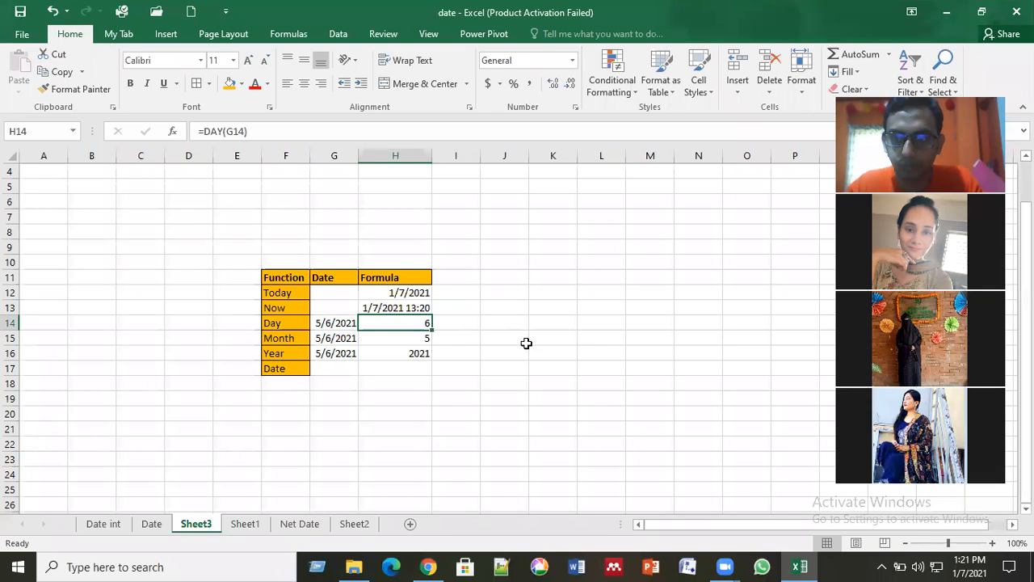
left_click(379, 370)
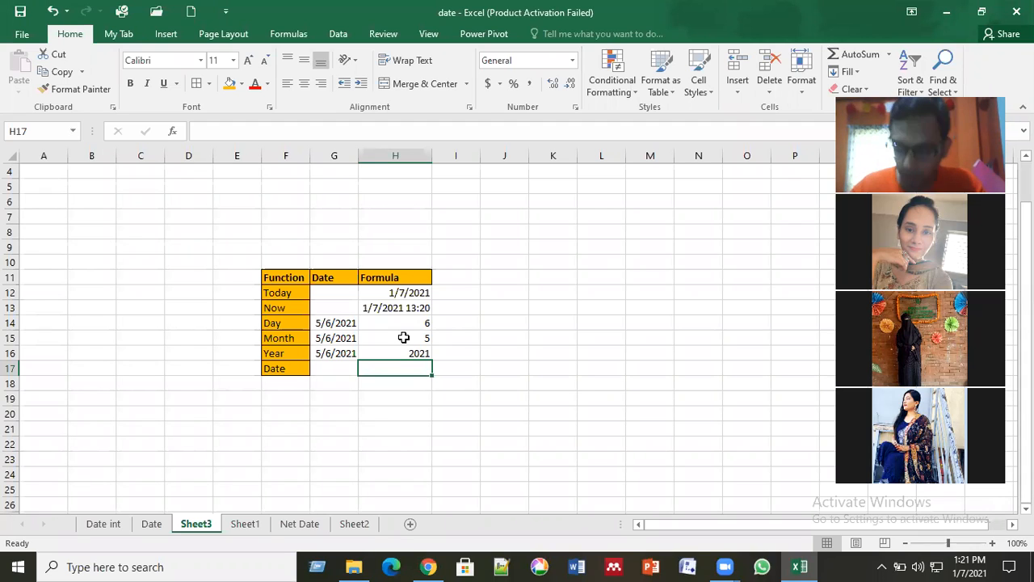
key("Left")
key("Right")
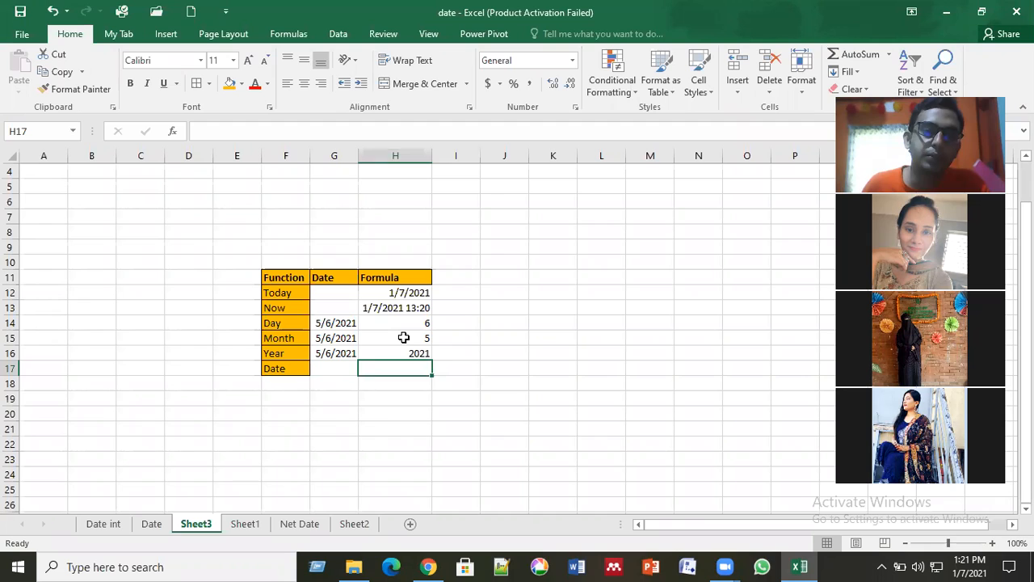
key("Left")
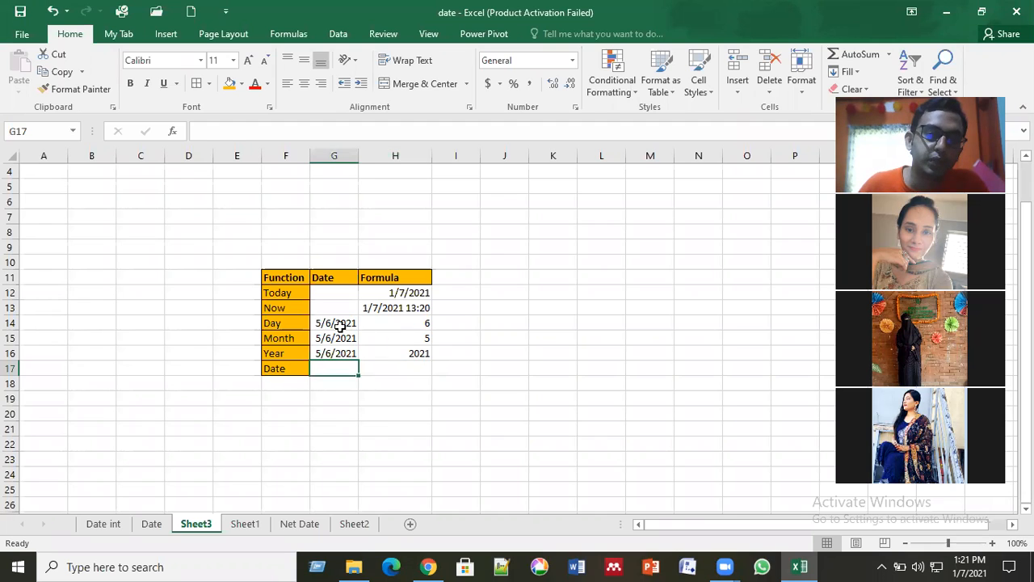
Step: Enter the formula =DATE(H16,H15,H14) in cell H17 of the Date row and check it
left_click_drag(339, 324, 336, 353)
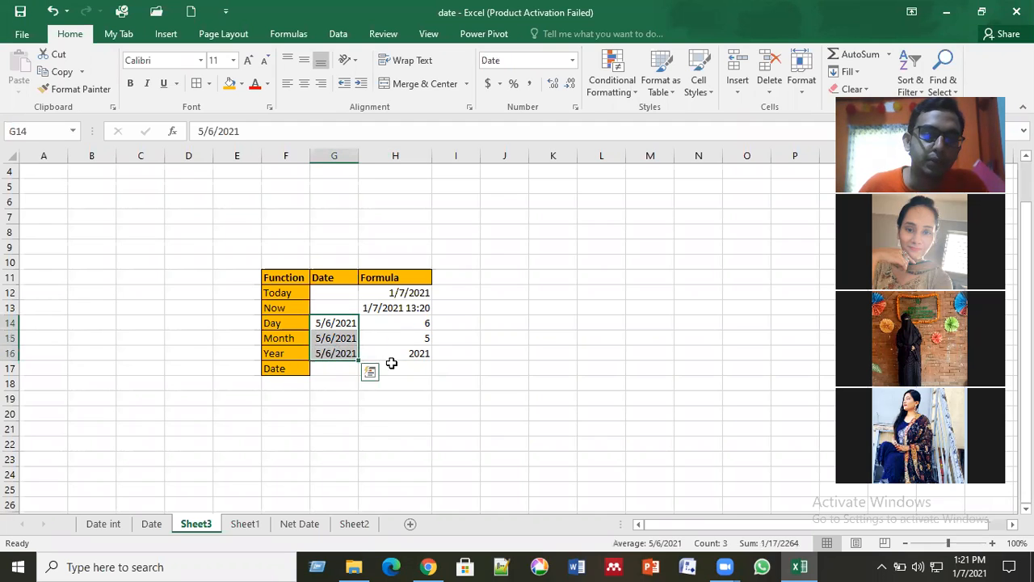
left_click(402, 373)
type("=")
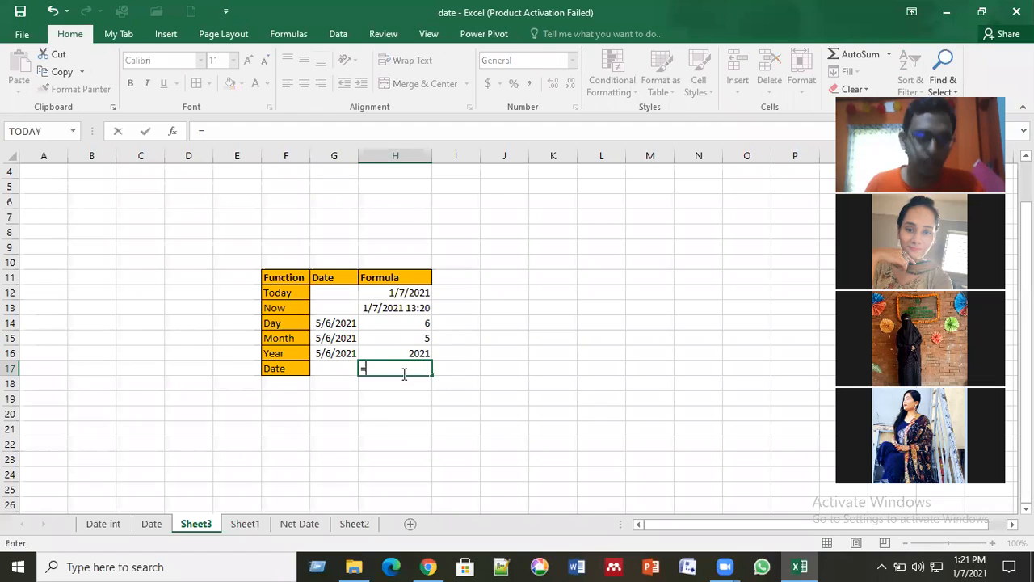
type("datr")
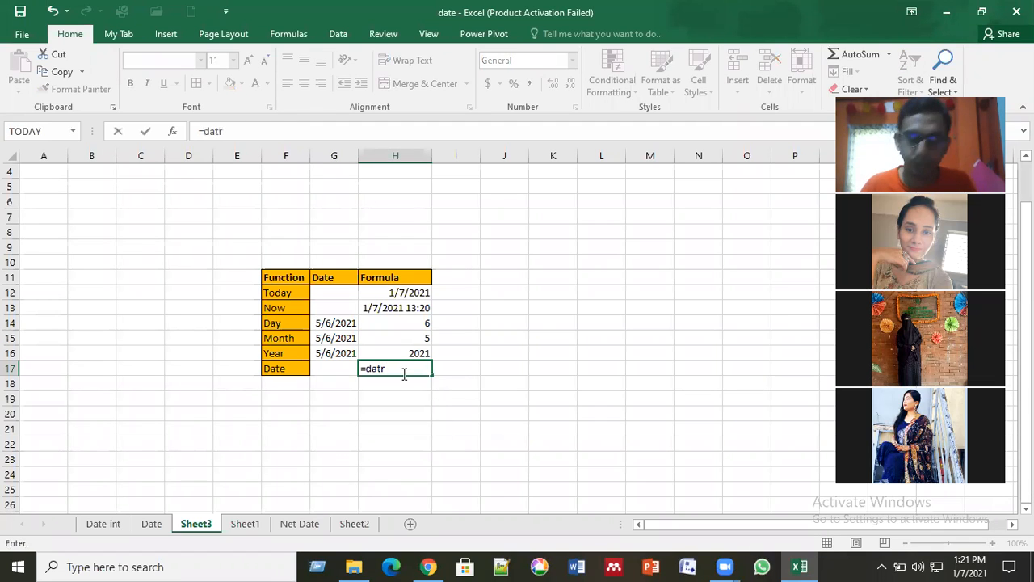
key("BackSpace")
type("e")
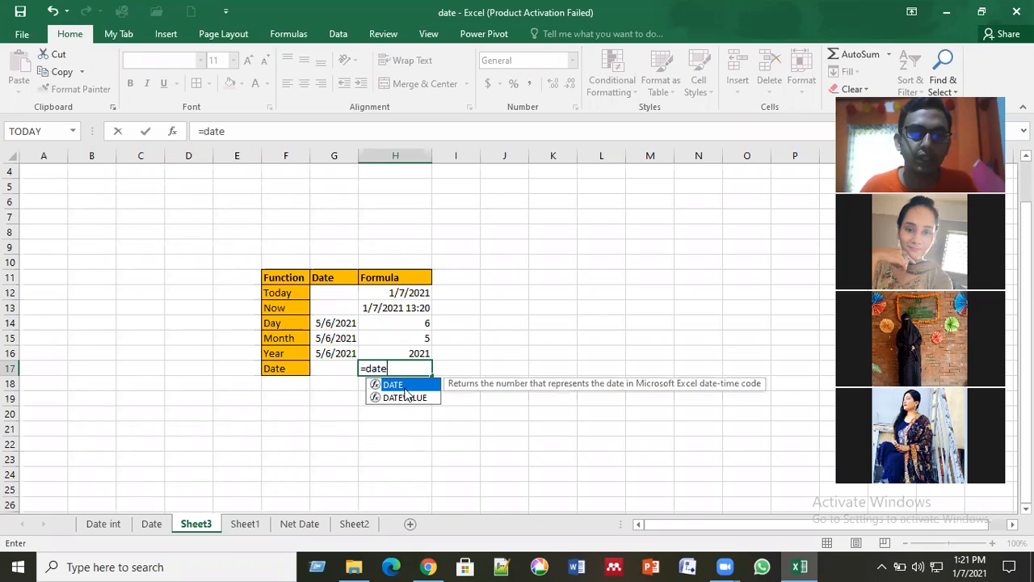
key("Tab")
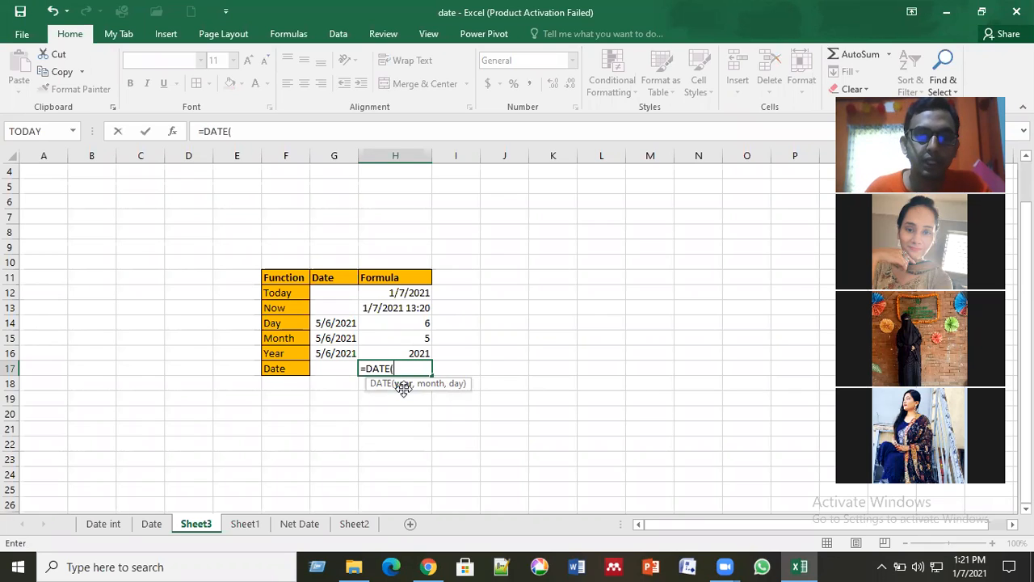
left_click(420, 349)
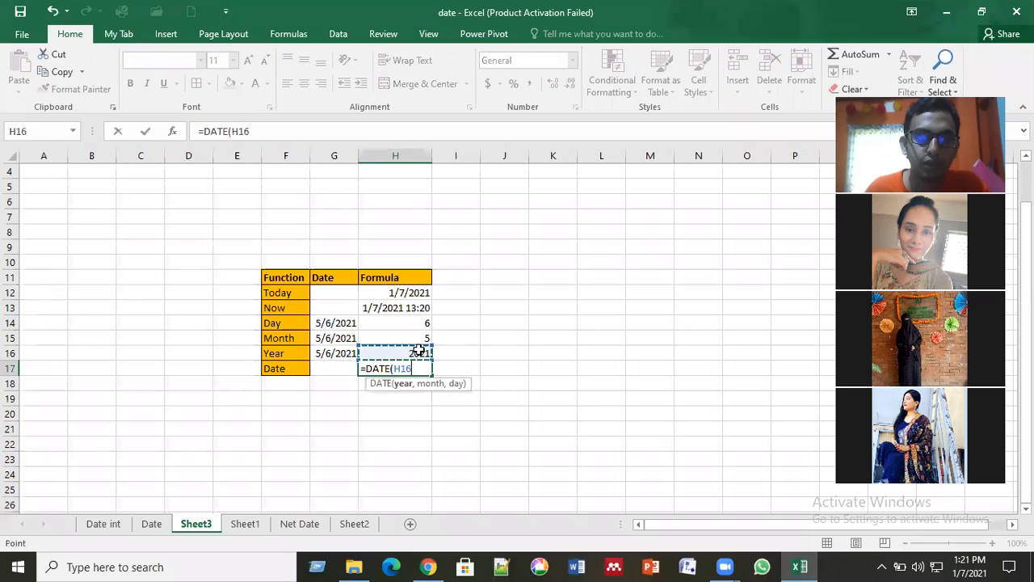
type(",")
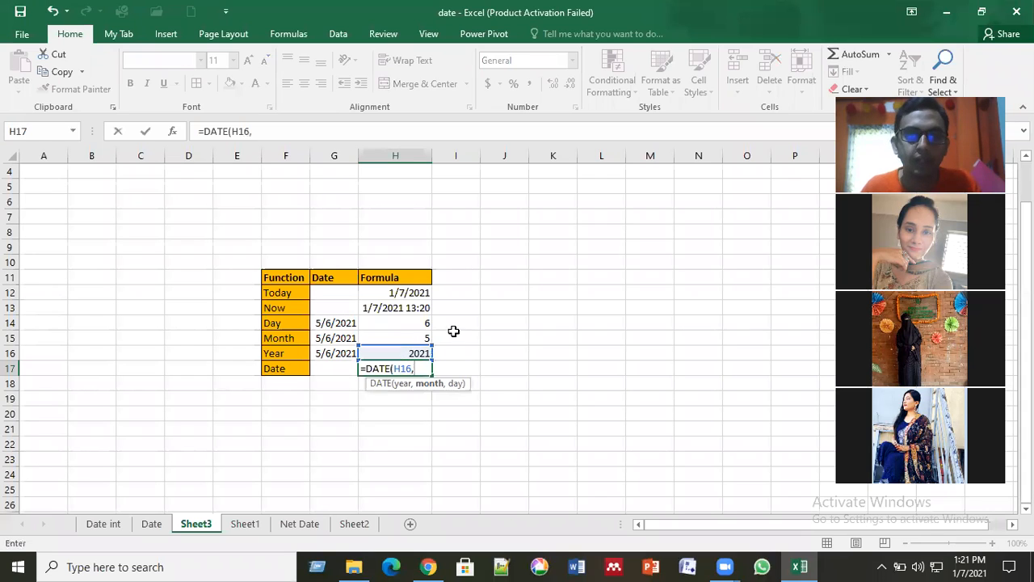
left_click(415, 338)
type(",")
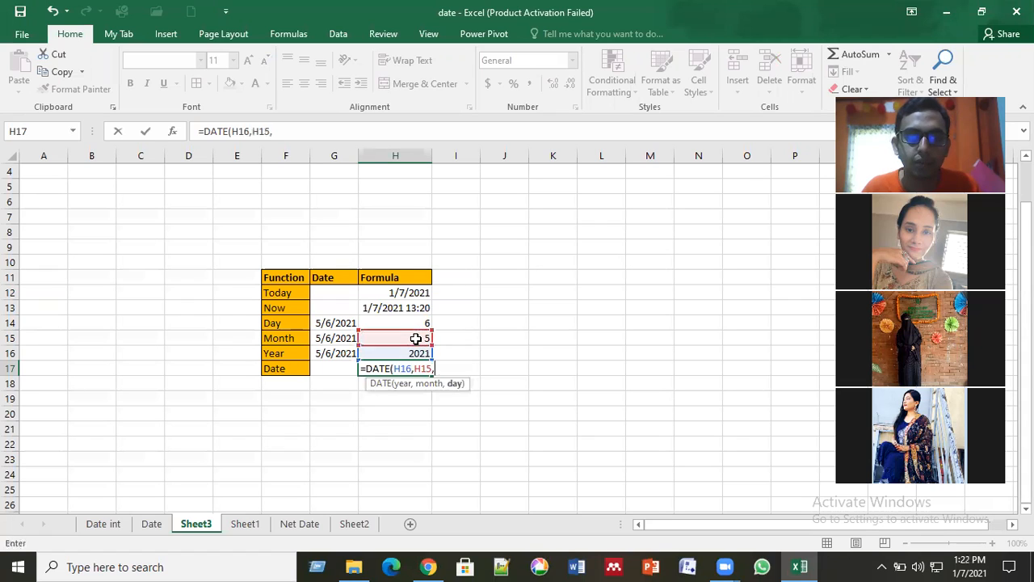
left_click(413, 322)
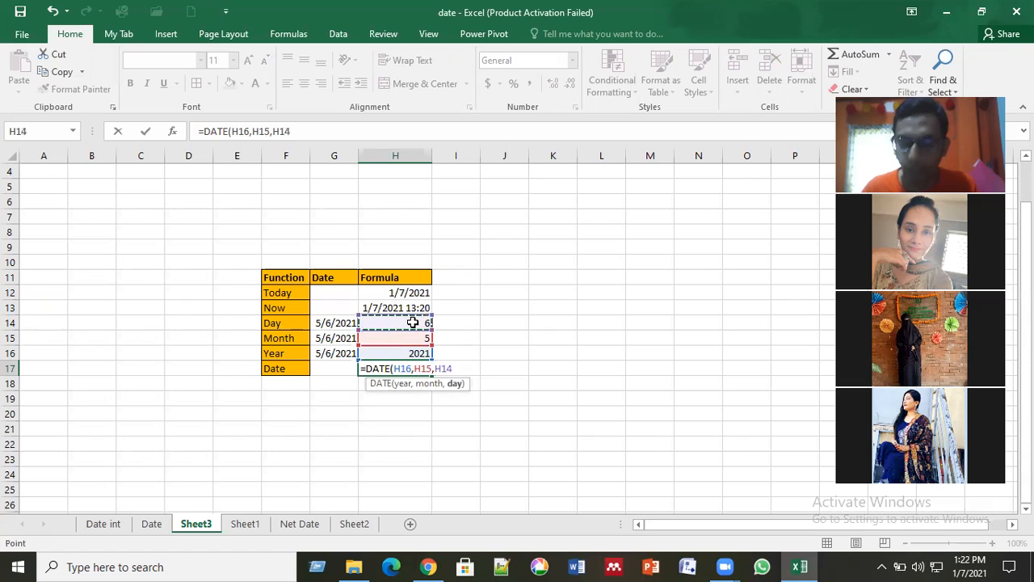
type(")")
key("Return")
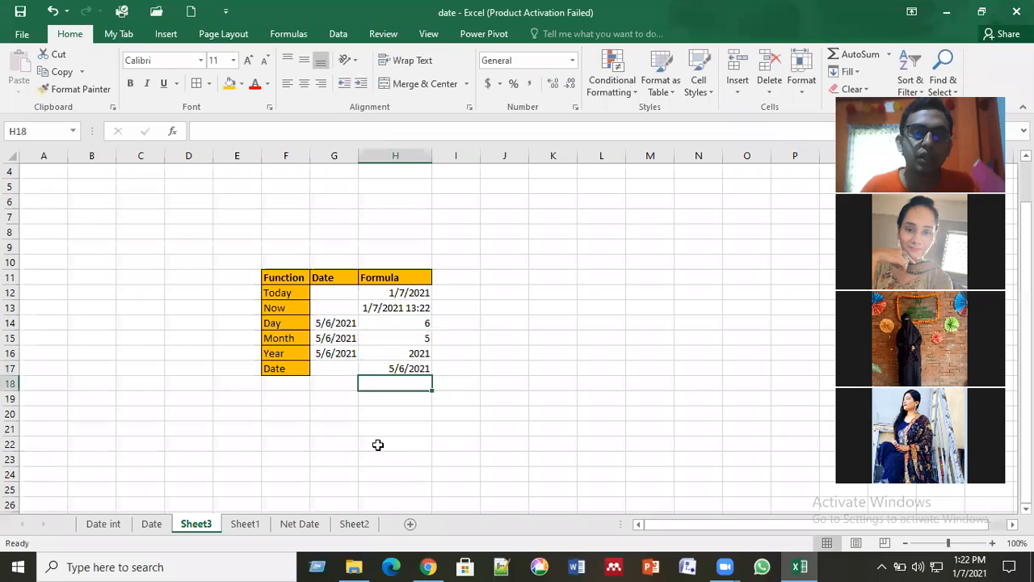
left_click(393, 368)
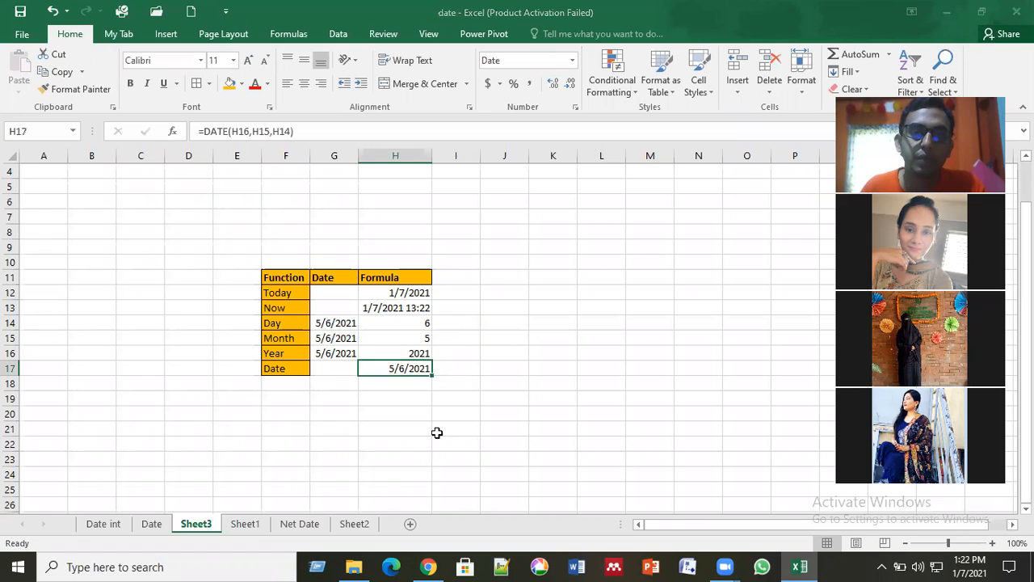
left_click(440, 393)
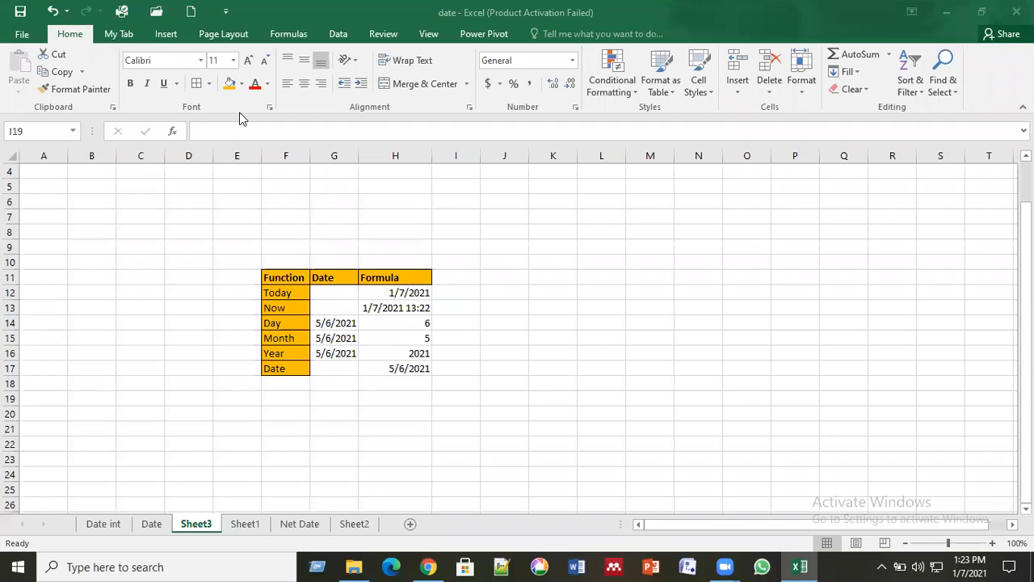
left_click(474, 365)
left_click(357, 367)
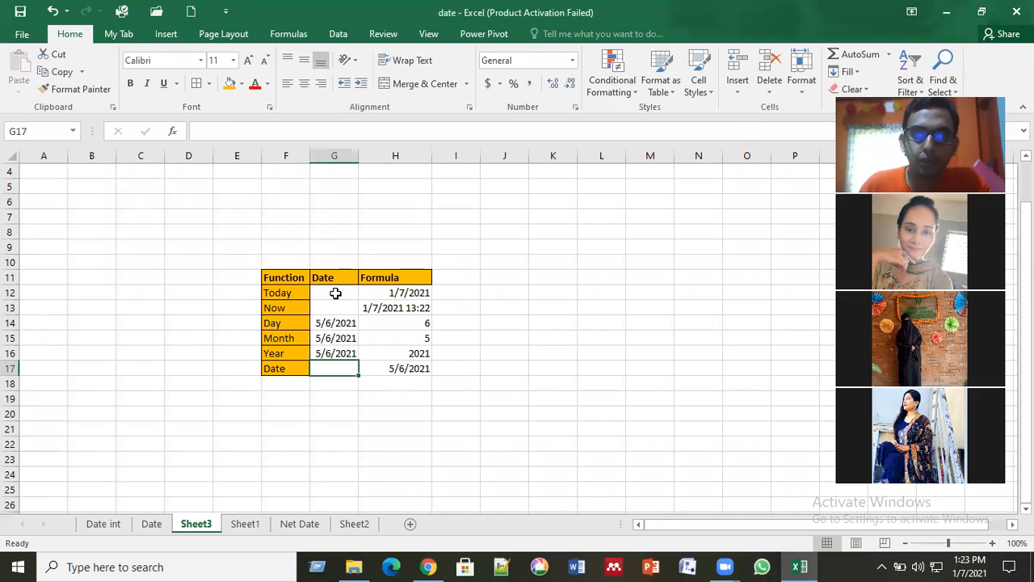
left_click(504, 296)
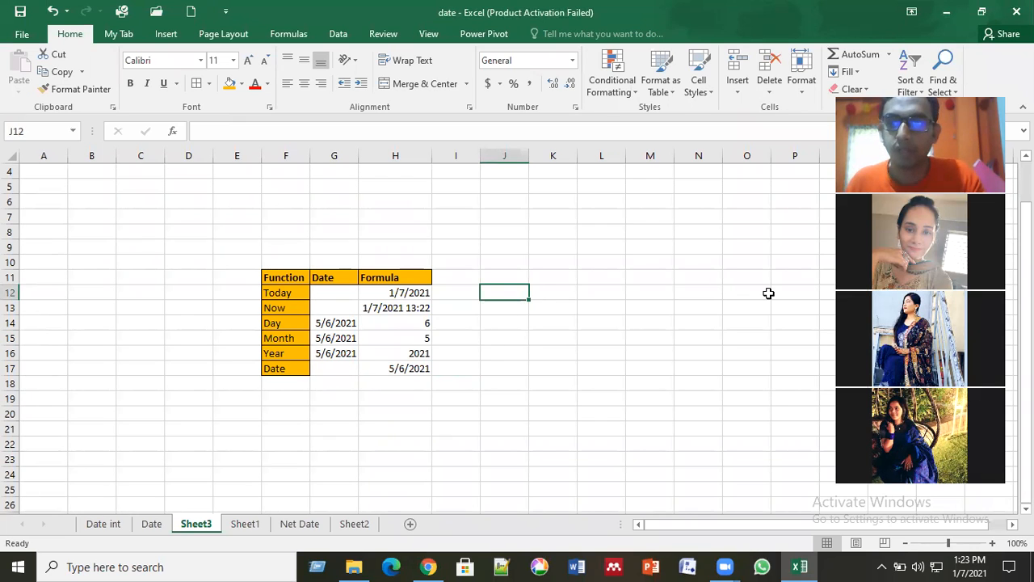
scroll(768, 293, "down", 1)
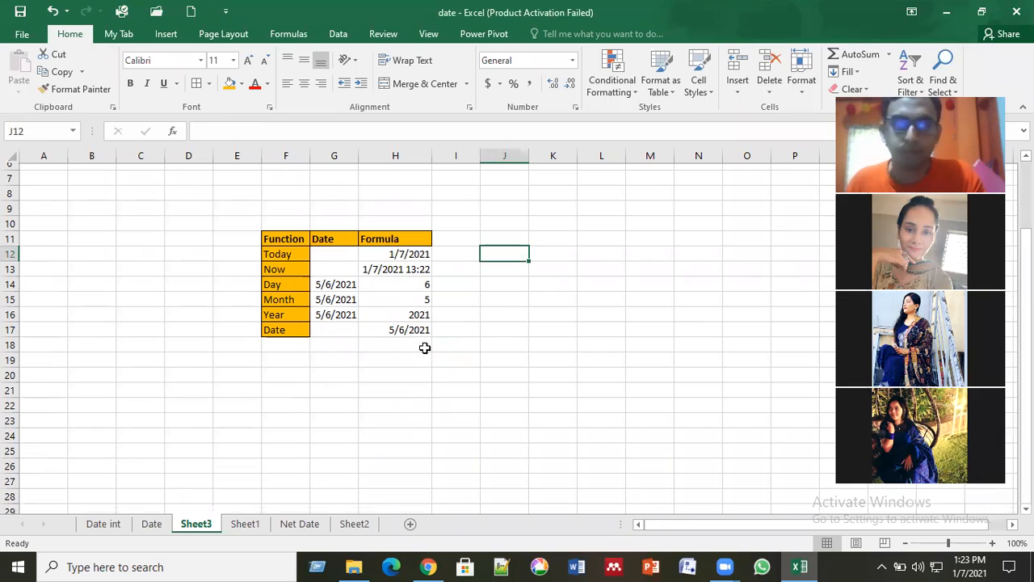
scroll(424, 348, "up", 1)
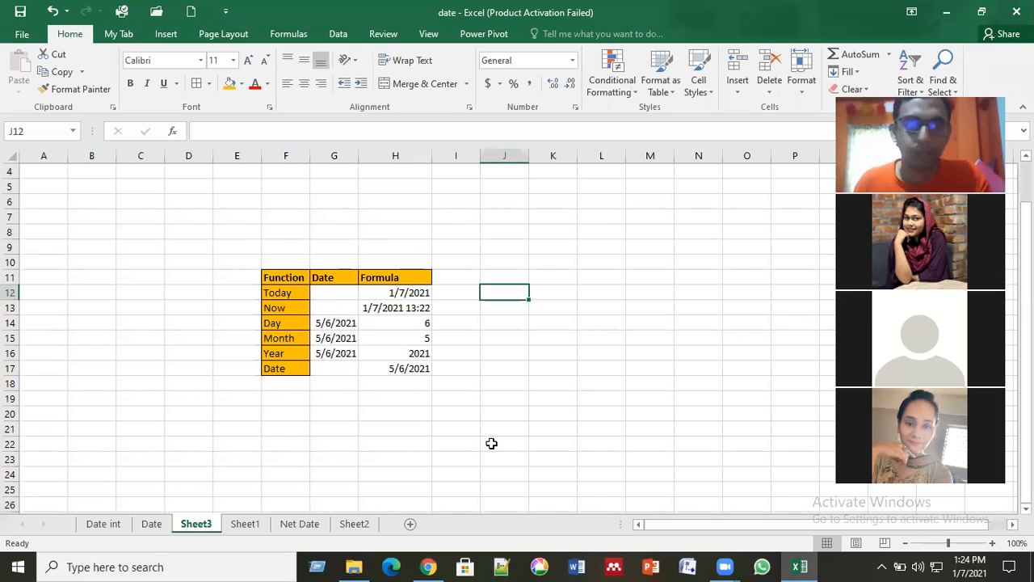
left_click(399, 351)
left_click_drag(250, 257, 434, 385)
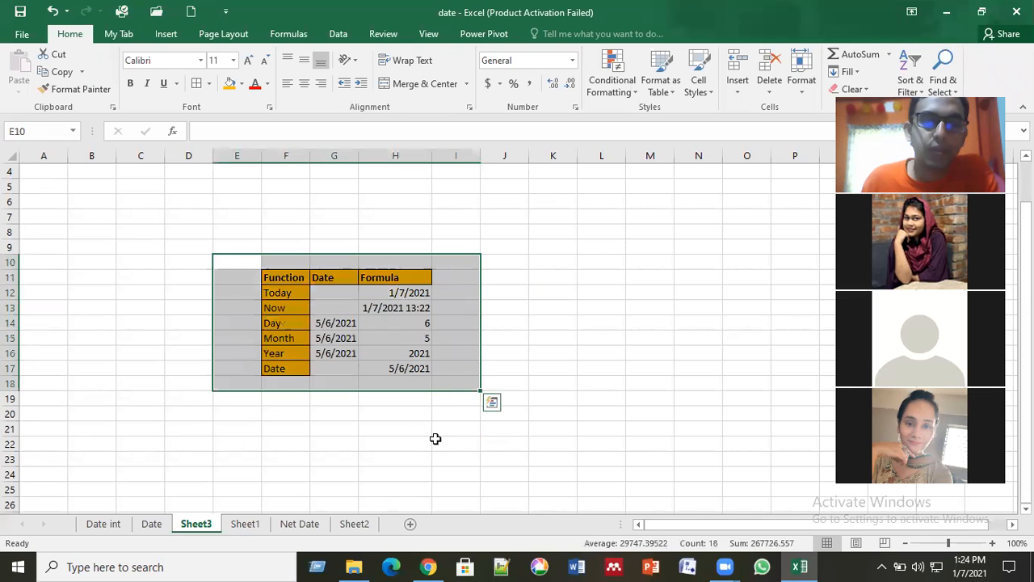
left_click(440, 442)
left_click_drag(194, 217, 589, 416)
left_click(475, 440)
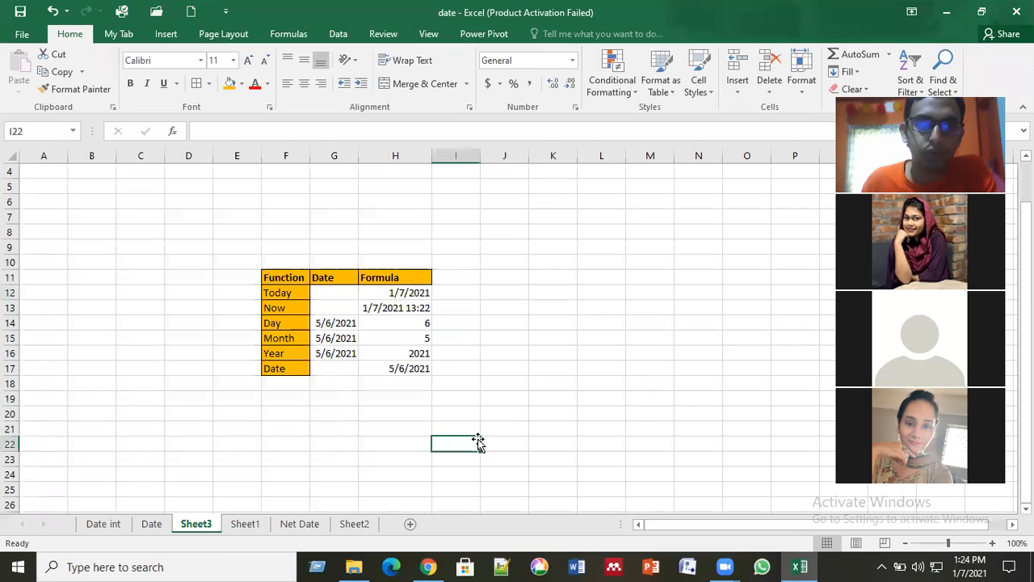
scroll(477, 402, "down", 2)
left_click(377, 355)
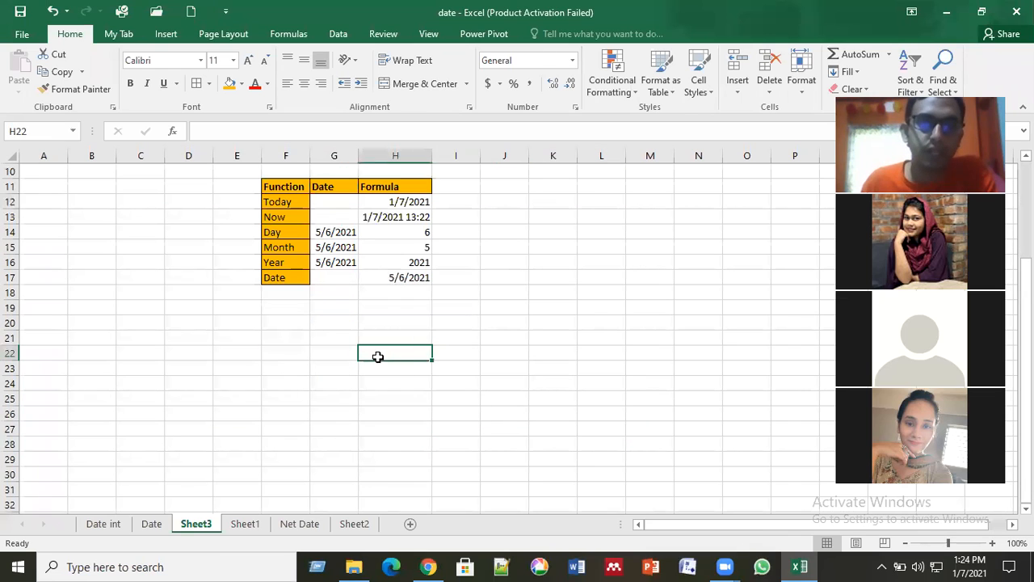
Step: Review the date function question list on the Date int sheet and the worked examples on the Date and Sheet2 sheets
left_click(113, 525)
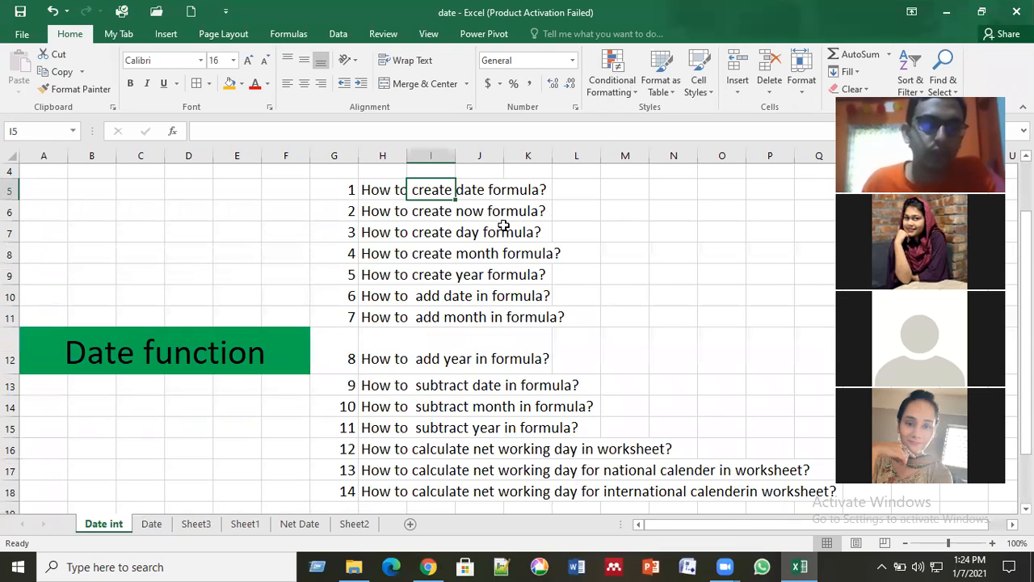
left_click(399, 194)
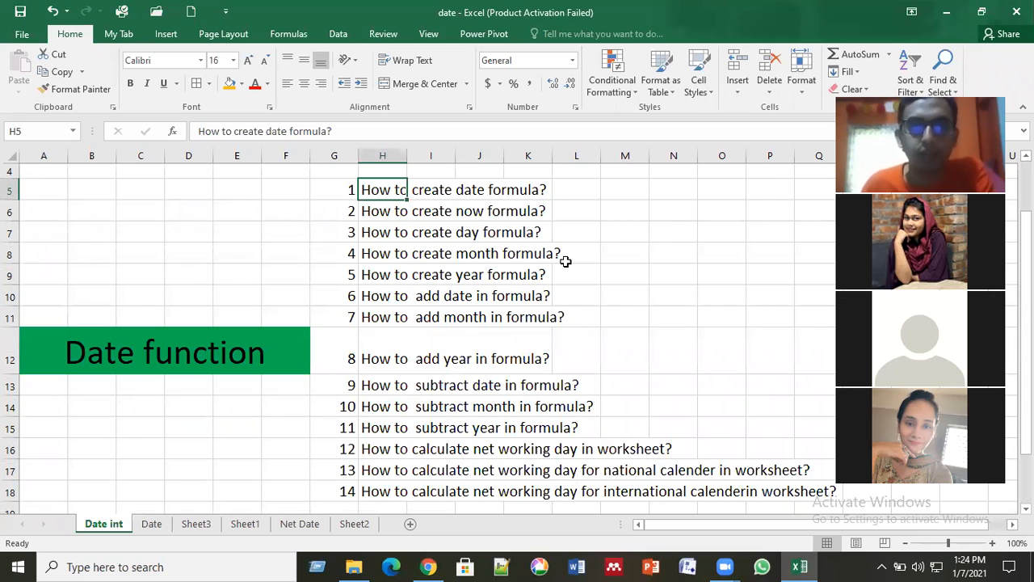
left_click_drag(556, 270, 316, 184)
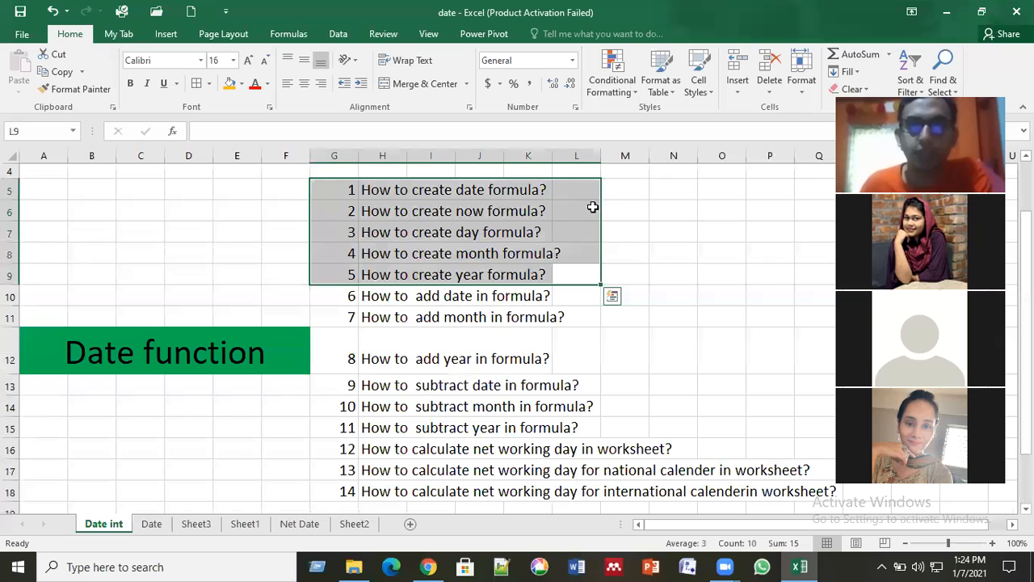
left_click(517, 319)
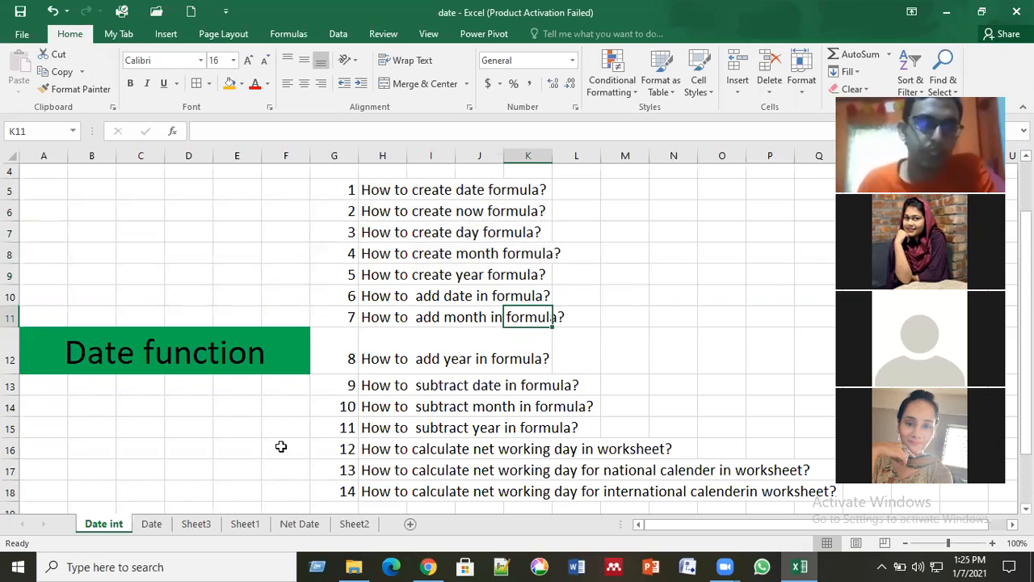
left_click(151, 523)
scroll(305, 388, "down", 3)
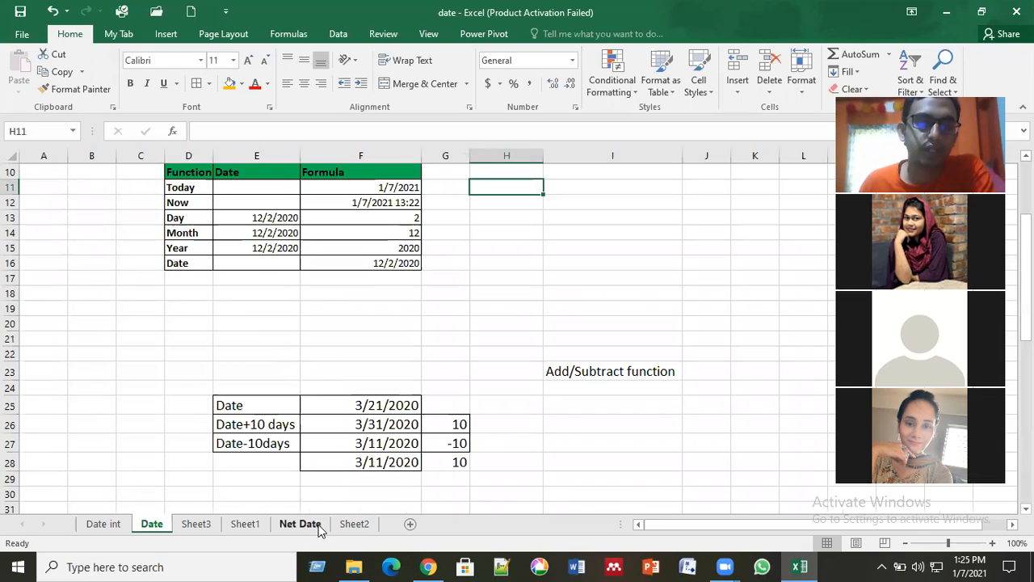
left_click(357, 525)
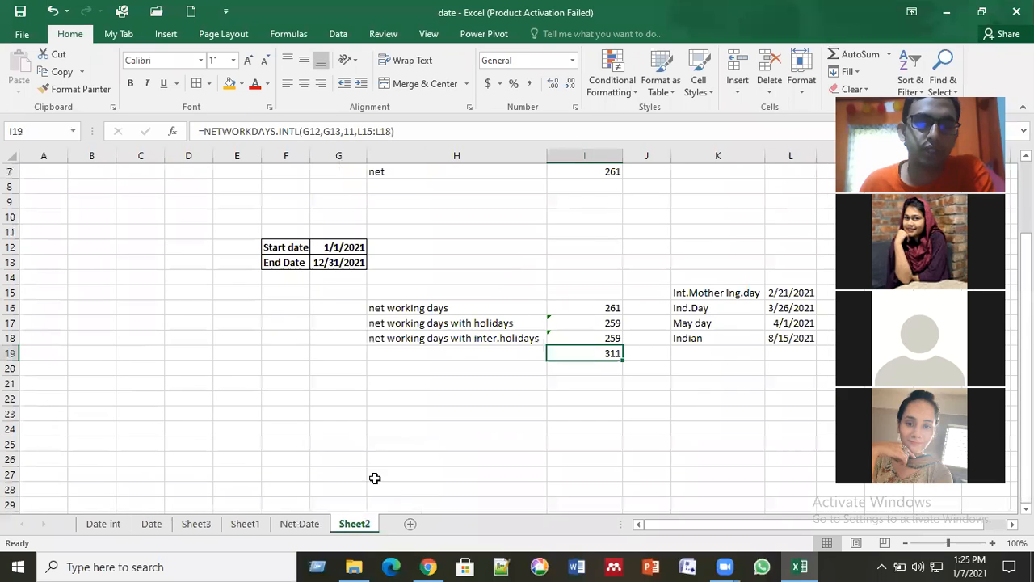
Step: On Sheet3, enter the heading "Adding days in formula" in cell F21 below the function table
left_click(199, 525)
left_click(327, 457)
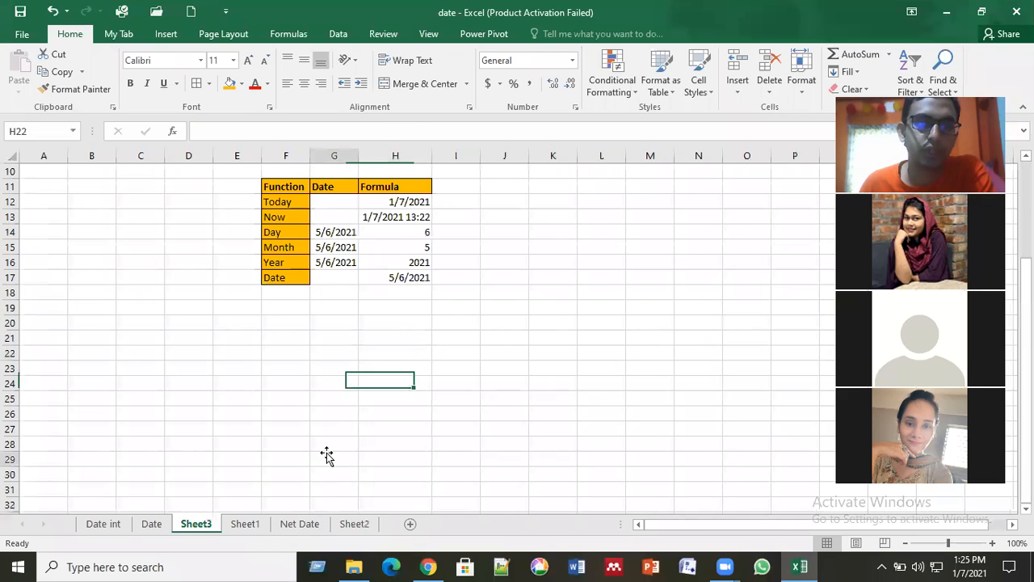
left_click(264, 404)
scroll(251, 393, "down", 1)
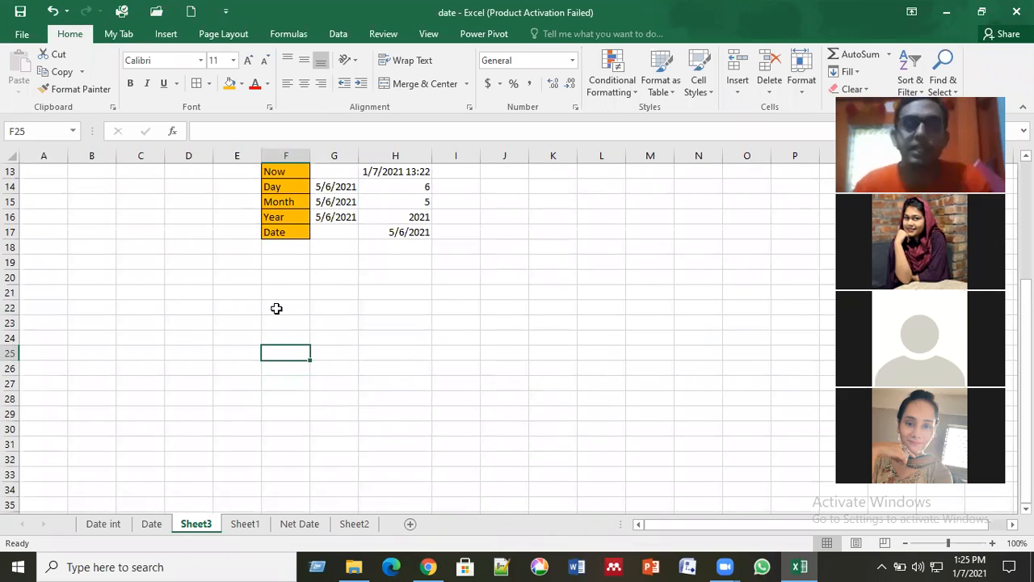
key("Up")
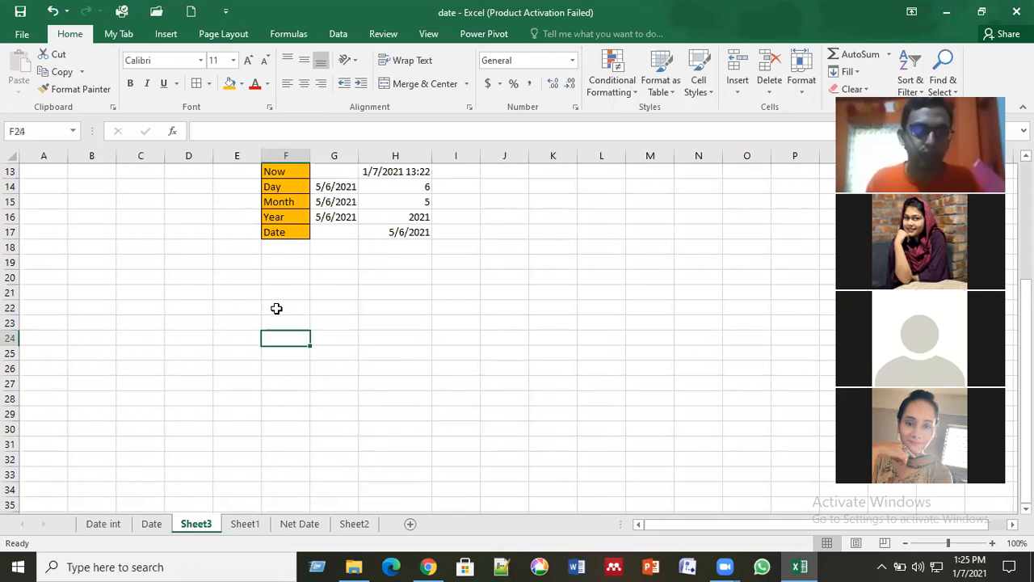
key("Up")
key("Up")
key("Up")
type("A")
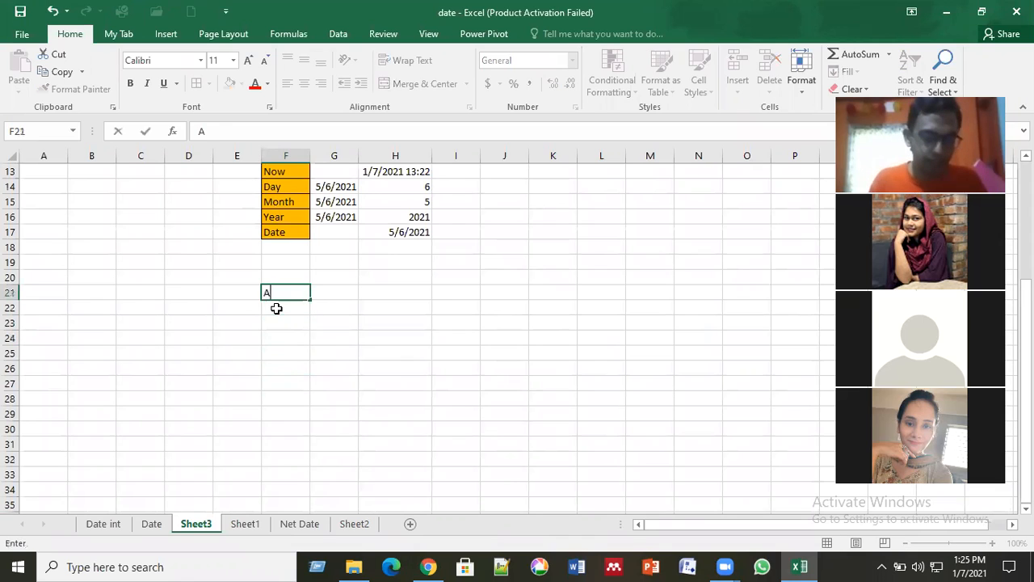
type("dding da")
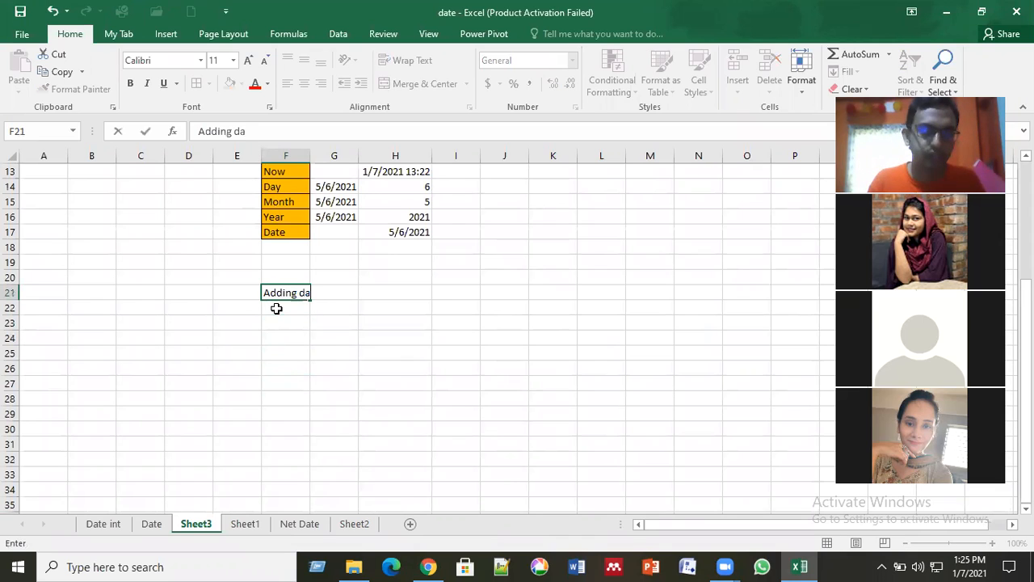
type("ys")
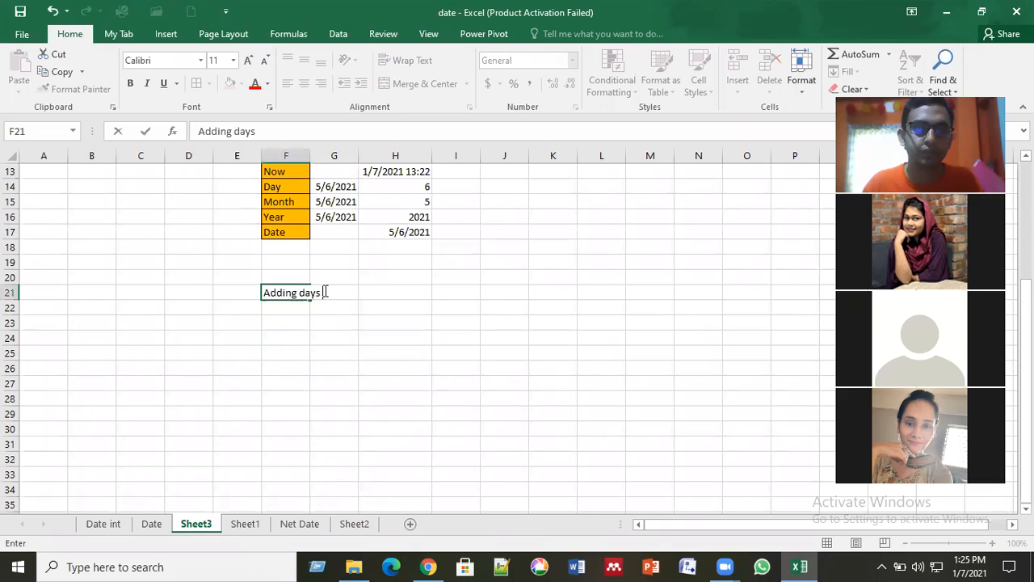
type("in")
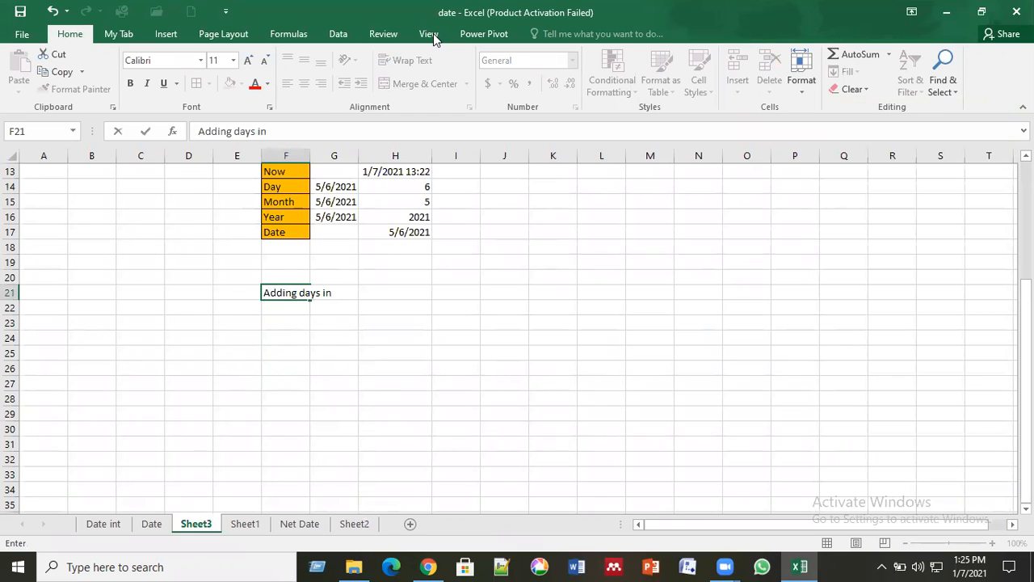
left_click(434, 34)
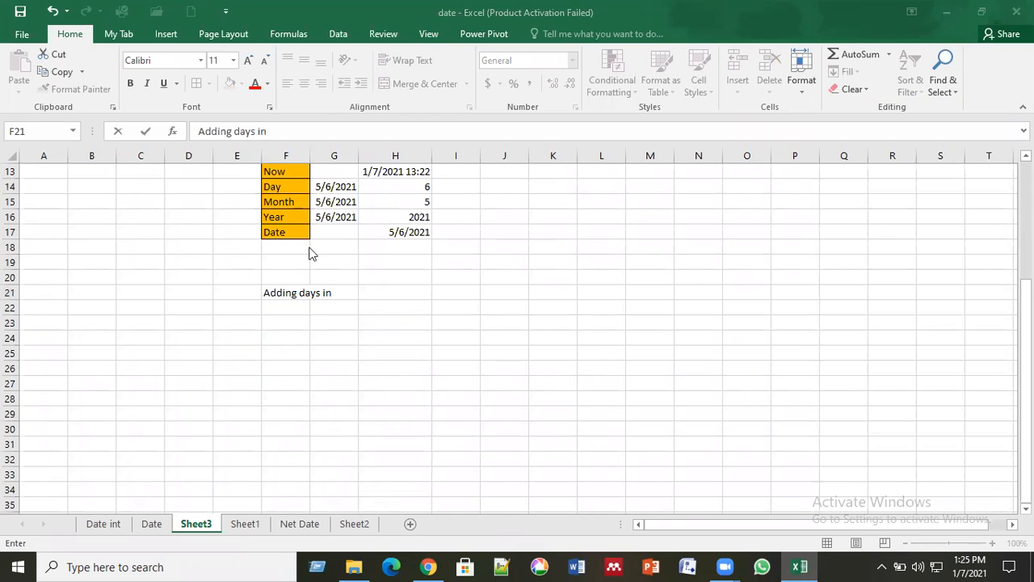
left_click(323, 294)
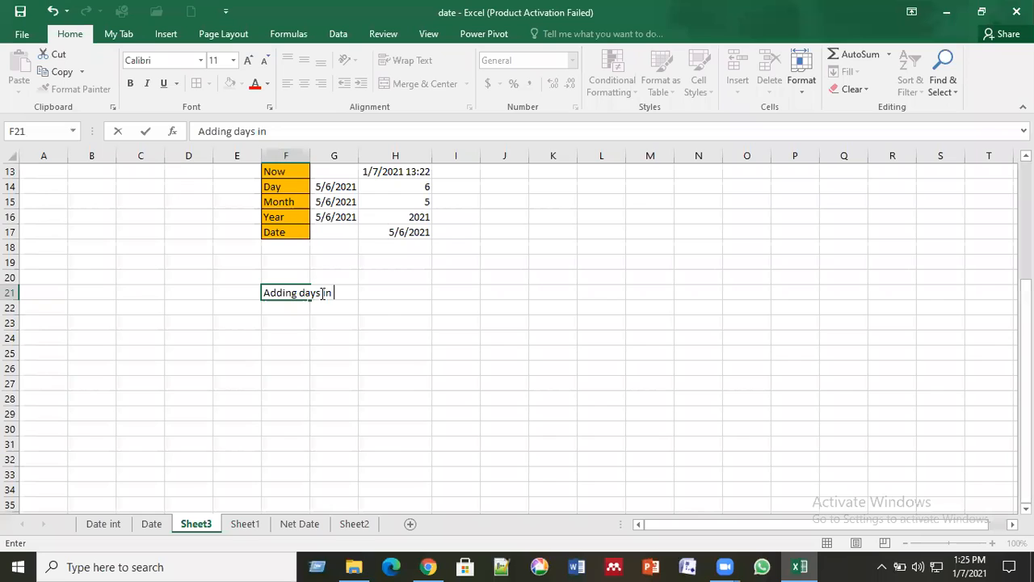
type("formula")
key("Return")
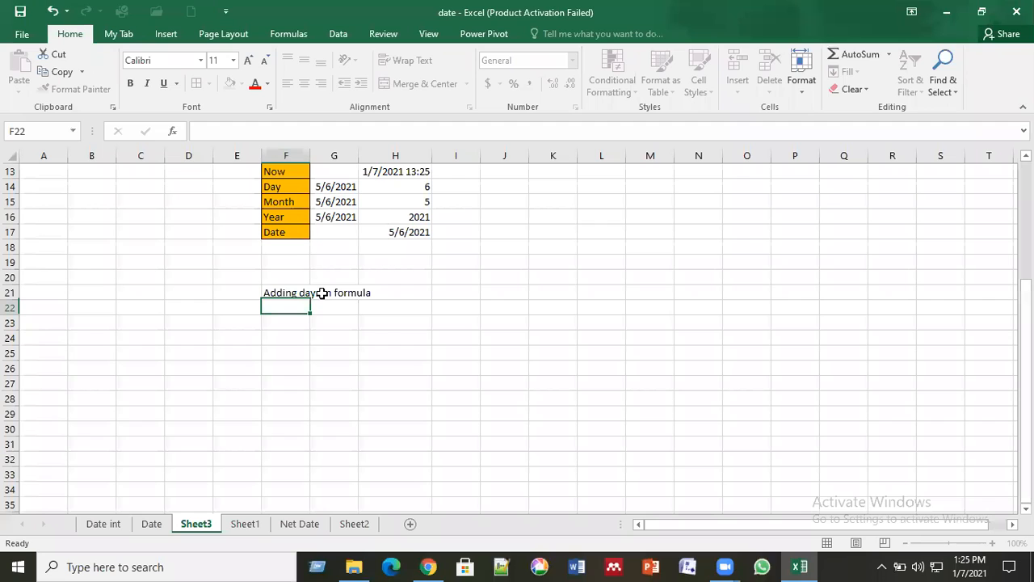
Step: Merge and center the heading "Adding days in formula" across cells F21:I21
left_click(312, 365)
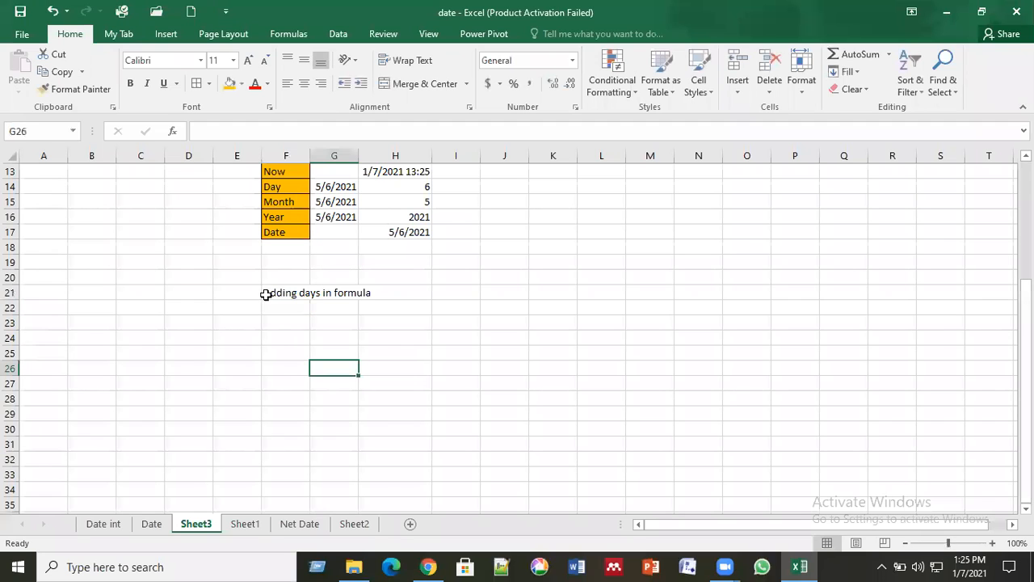
left_click_drag(362, 294, 458, 276)
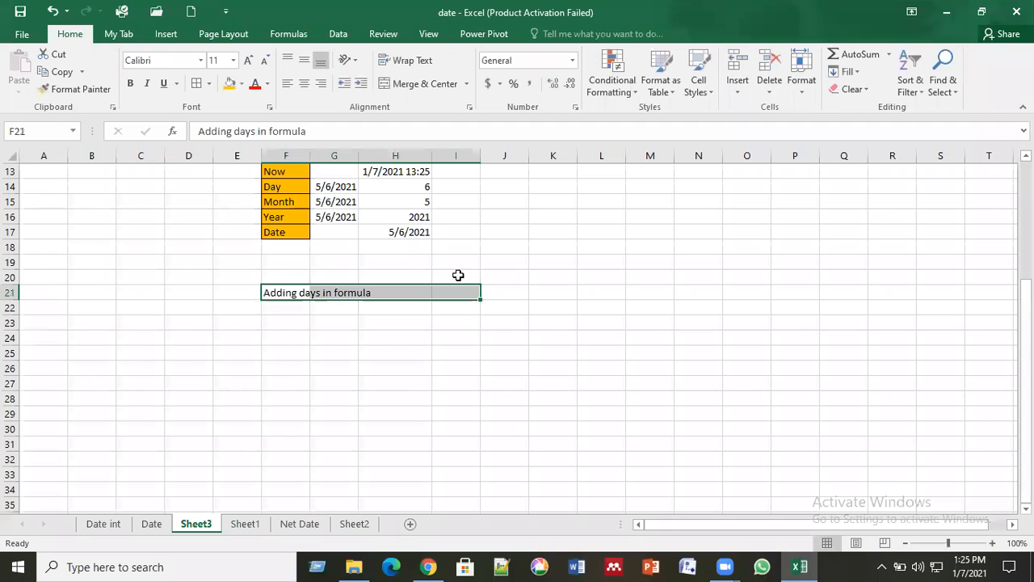
left_click(425, 84)
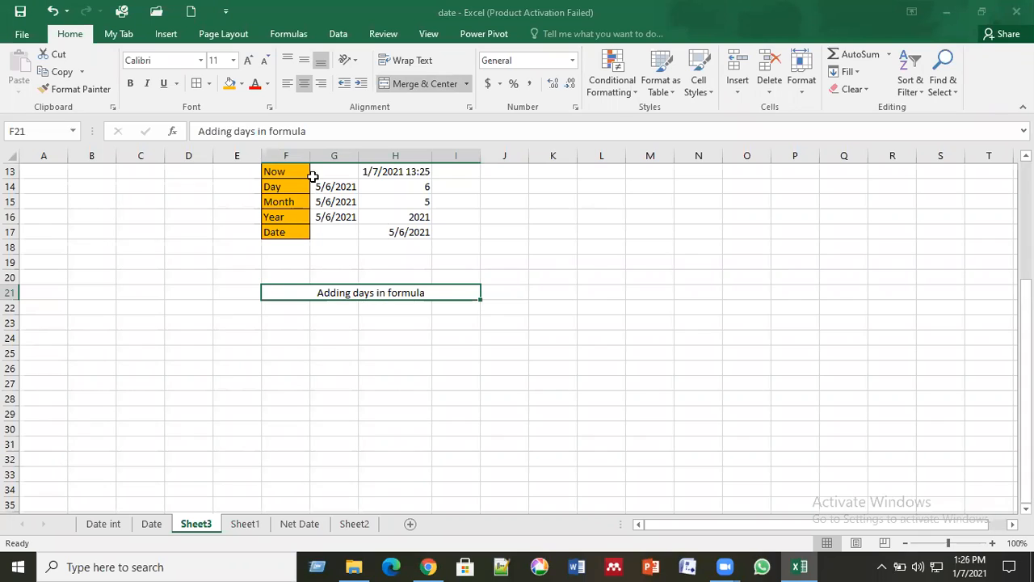
left_click(485, 166)
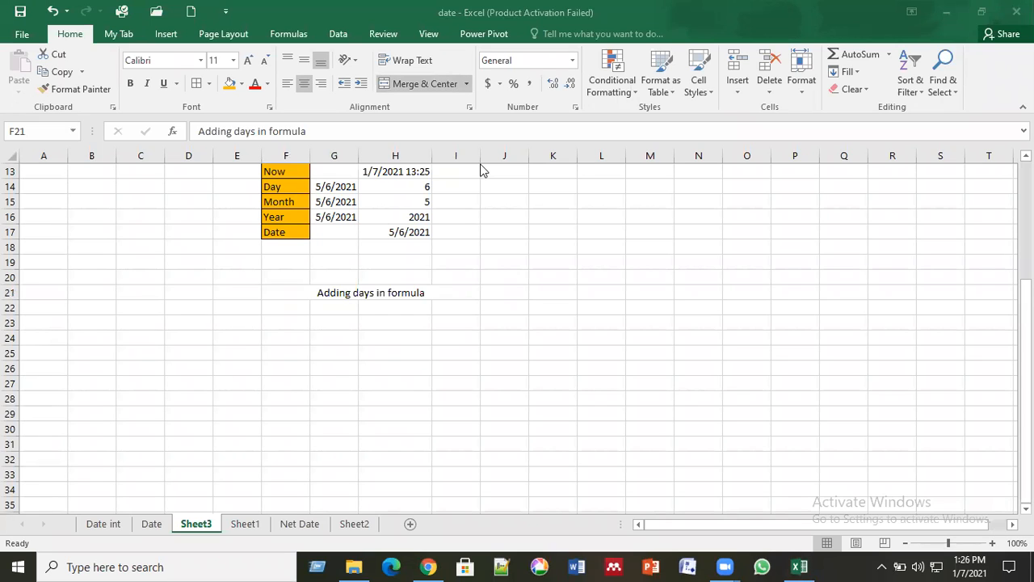
Step: Enter the label "Date" in cell G23 below the heading
left_click(343, 333)
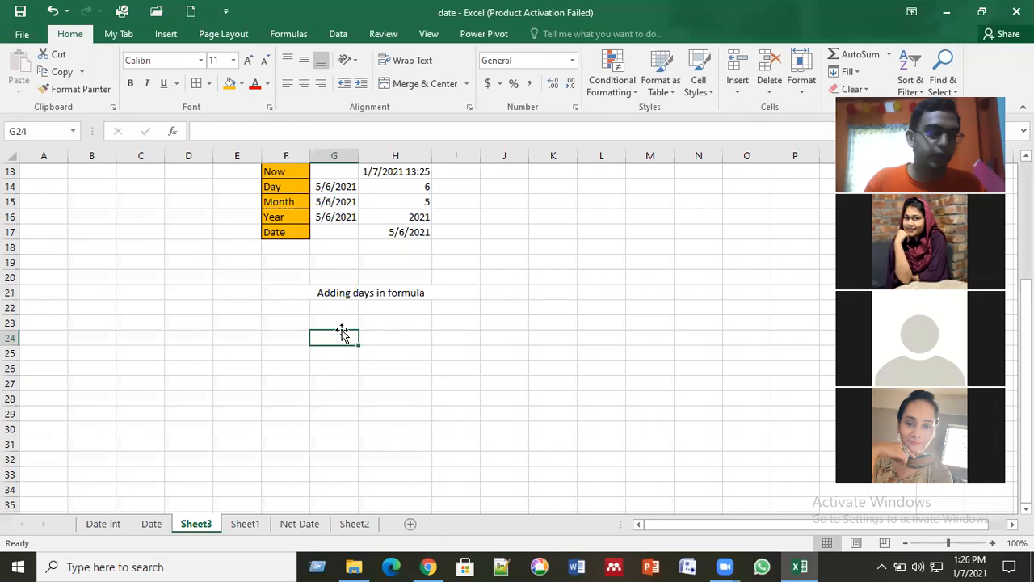
left_click(340, 369)
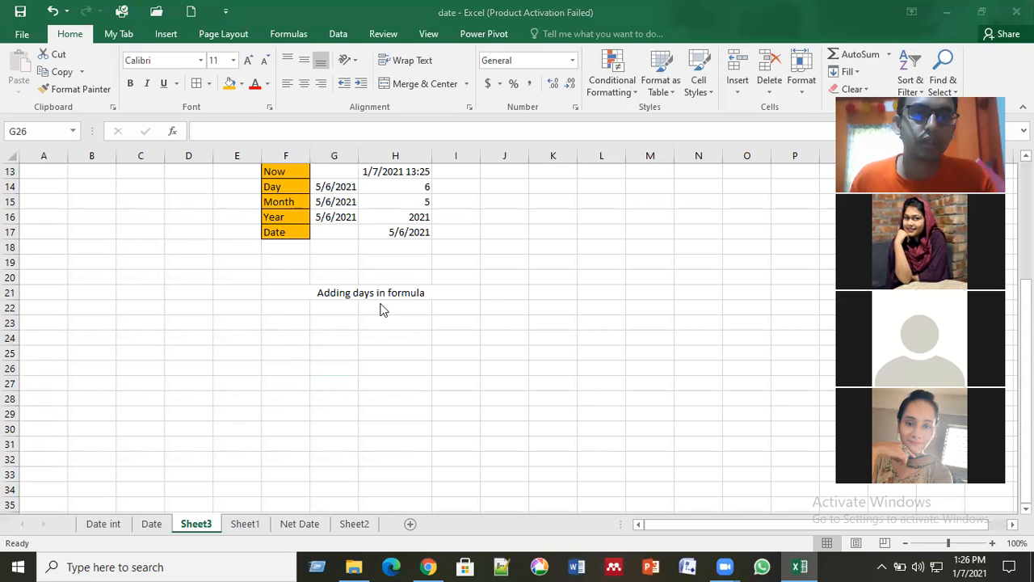
left_click(353, 333)
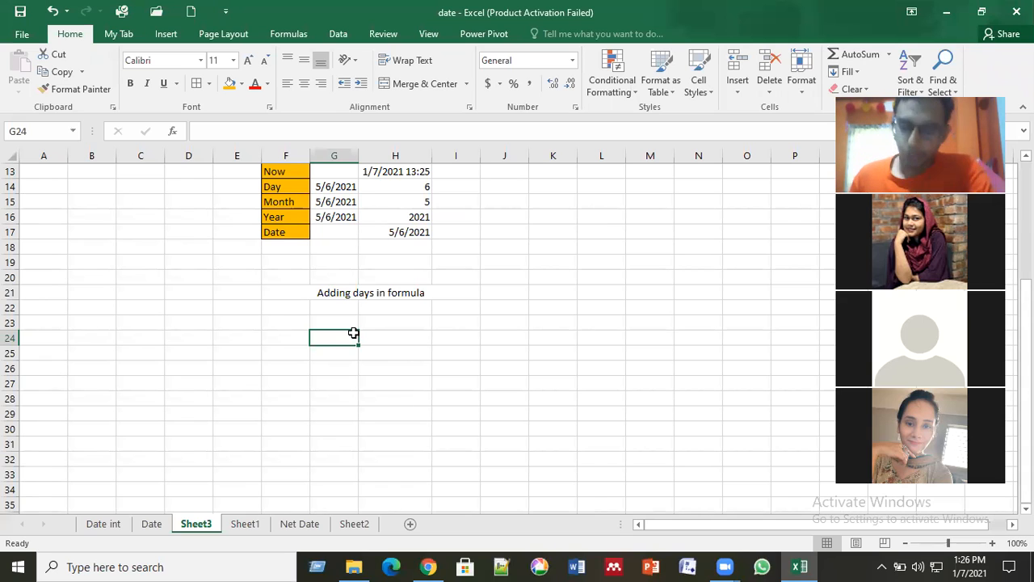
key("Up")
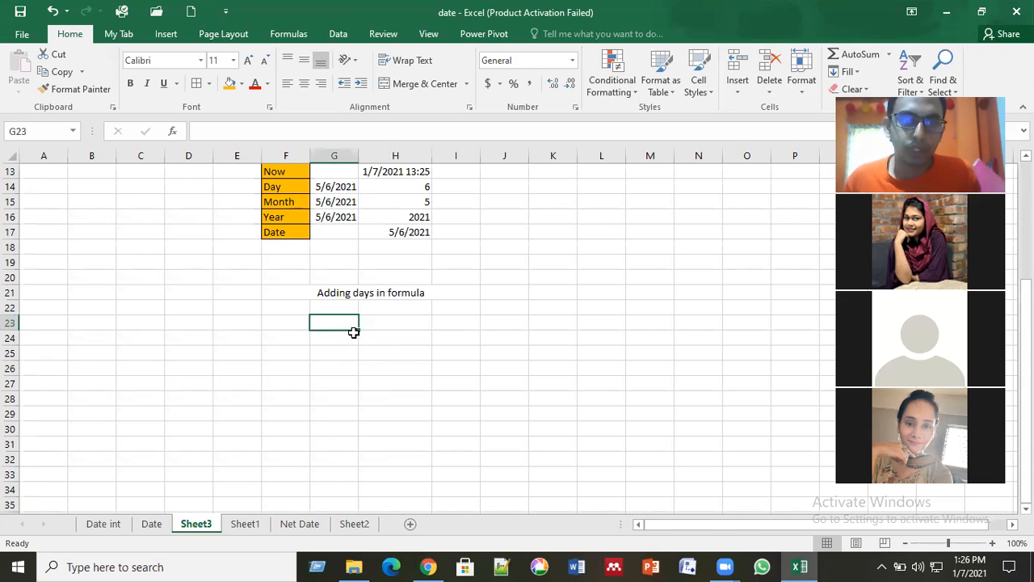
type("Date")
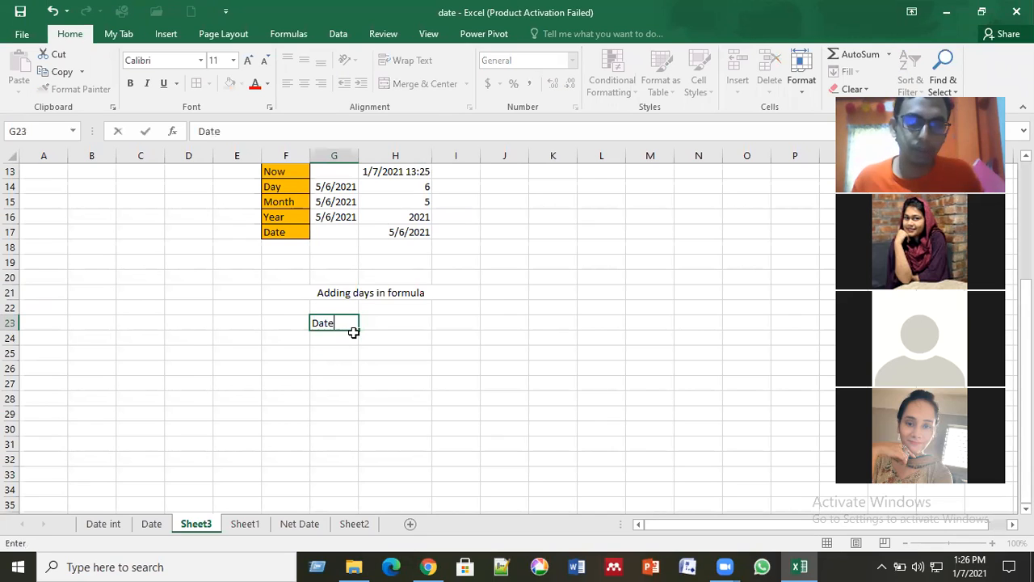
key("Tab")
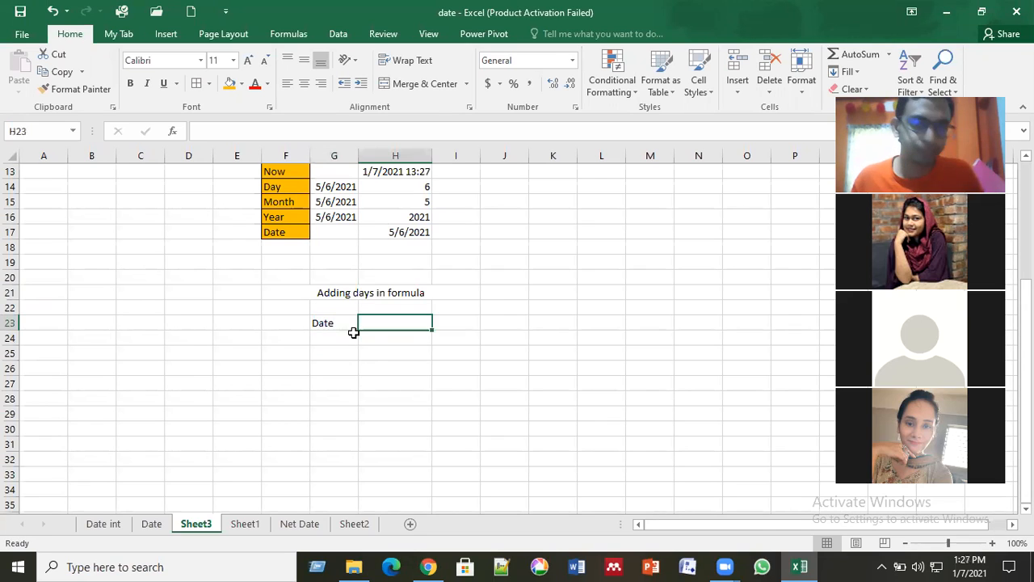
Step: Enter the date 7/28/2021 in cell H23 beside the Date label
left_click(353, 332)
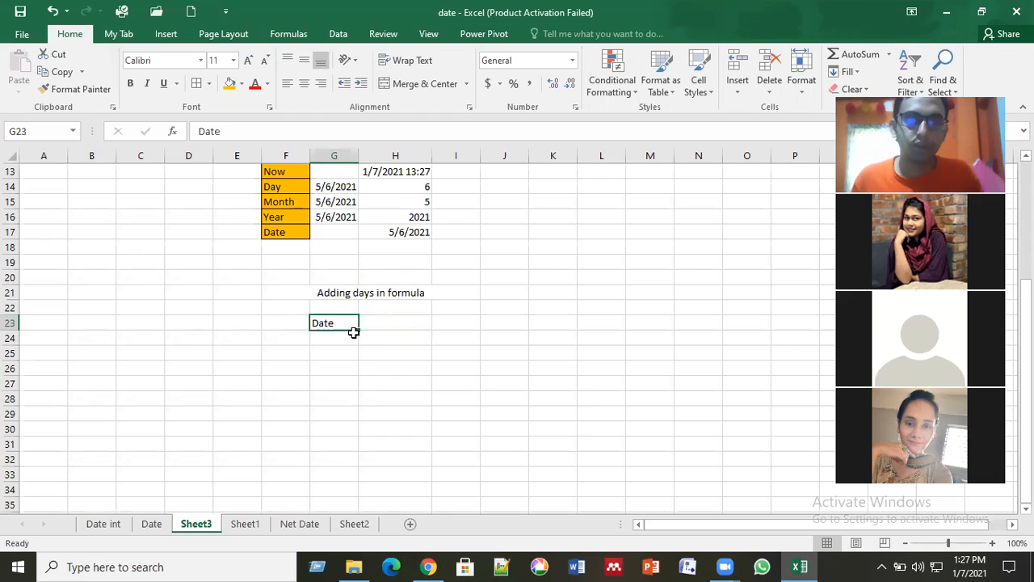
key("Right")
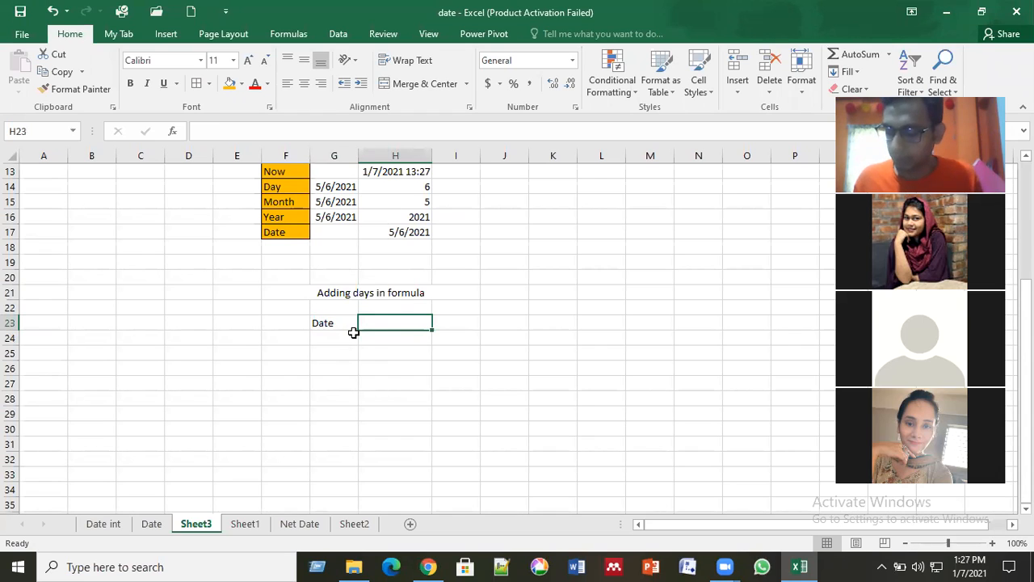
type("7/28/2021")
left_click(353, 332)
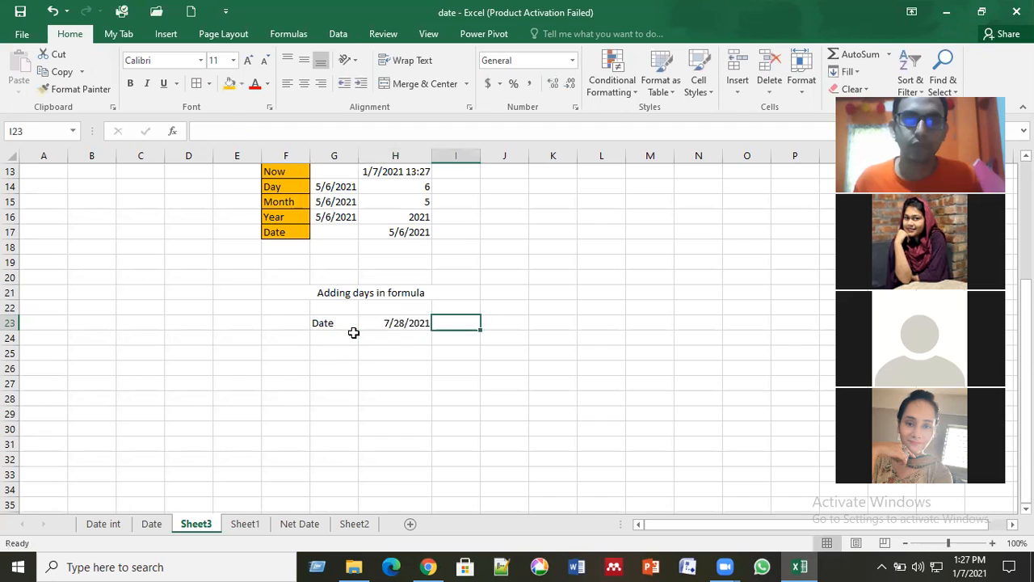
key("Down")
key("Up")
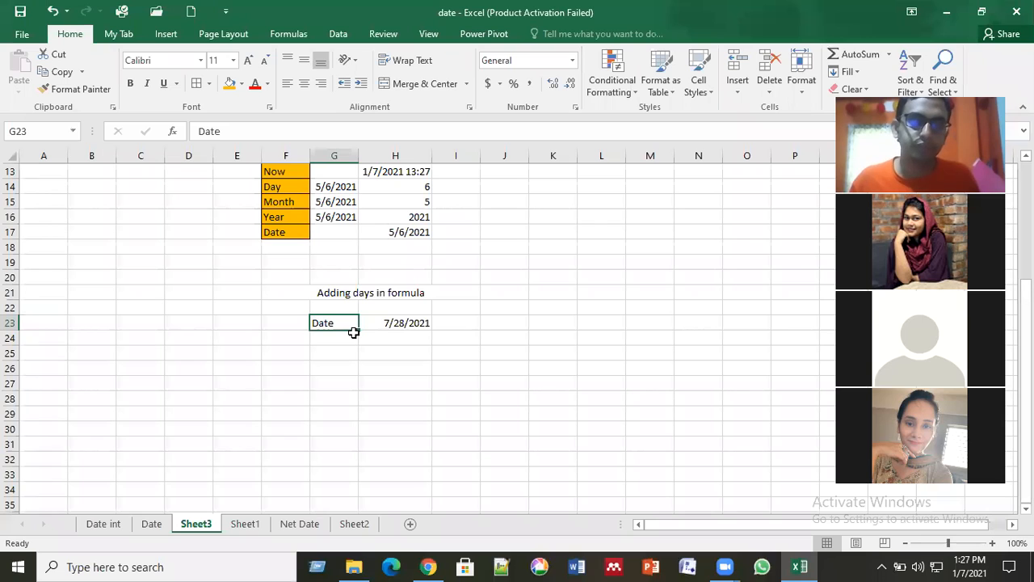
Step: Enter the label "Date+5 days" in cell G24
left_click(345, 341)
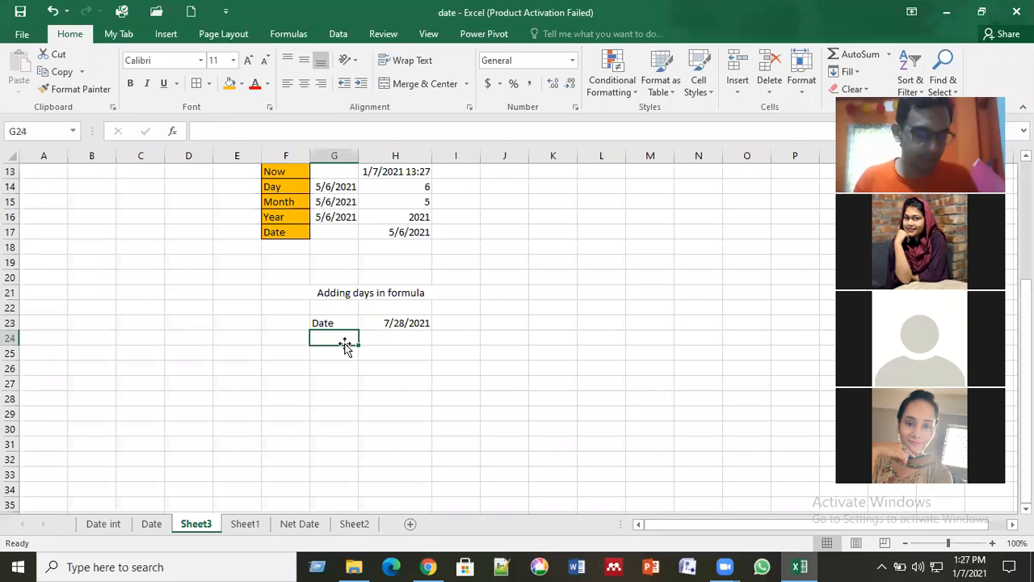
type("Date+")
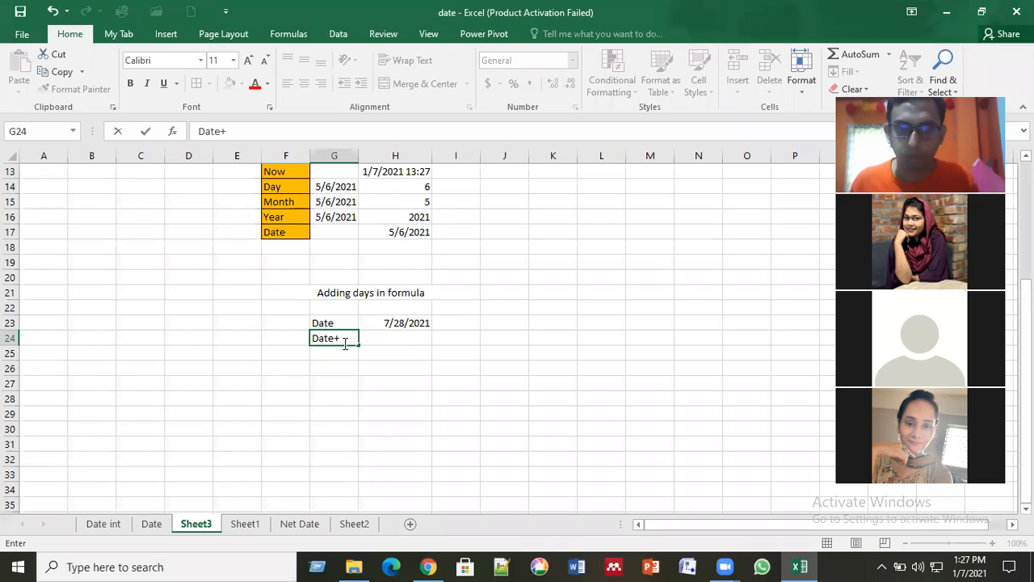
type("5 days")
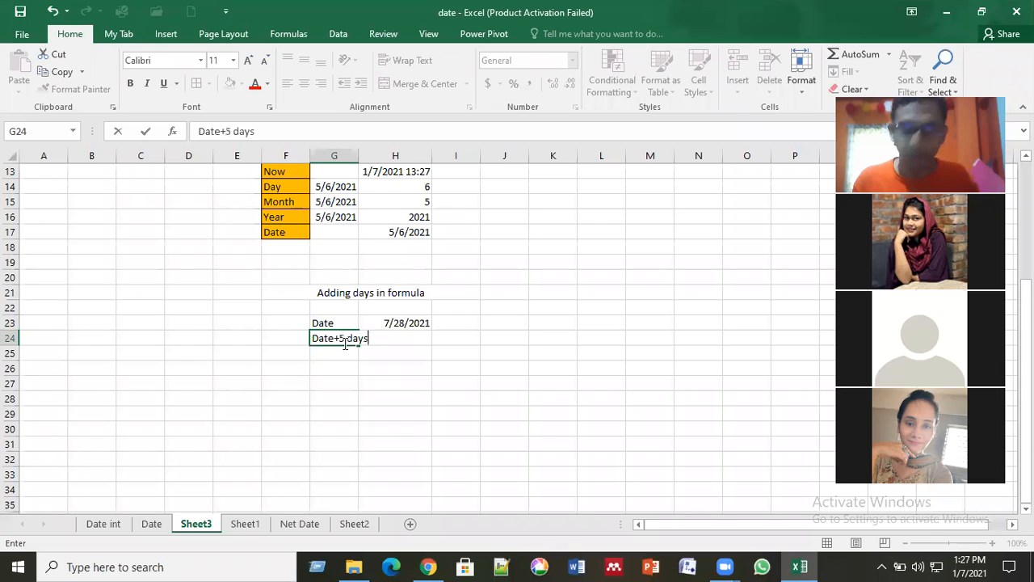
key("Return")
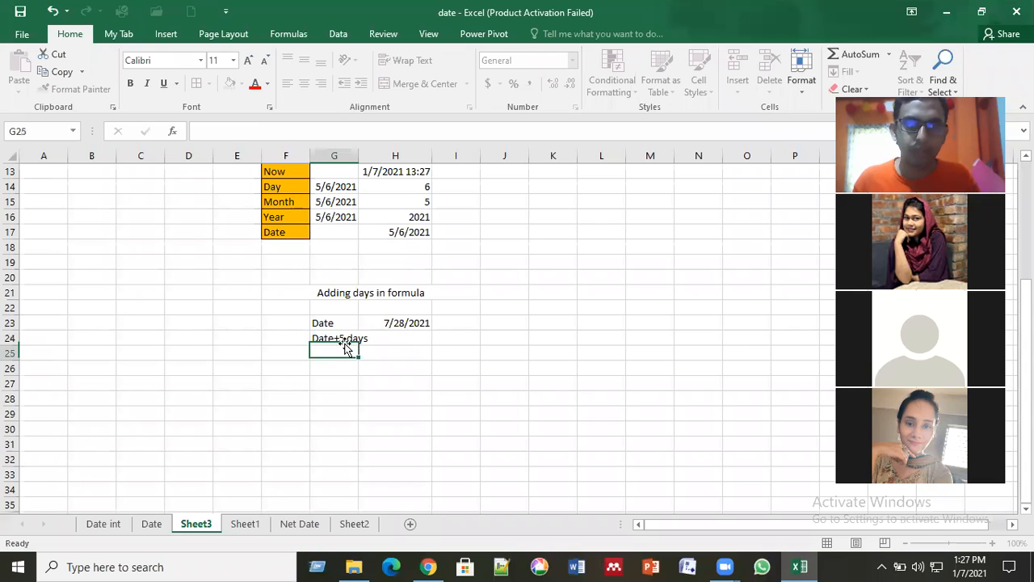
Step: Enter the label "Date+10 days" in cell G25 and fit the width of column G to its contents
type("Date")
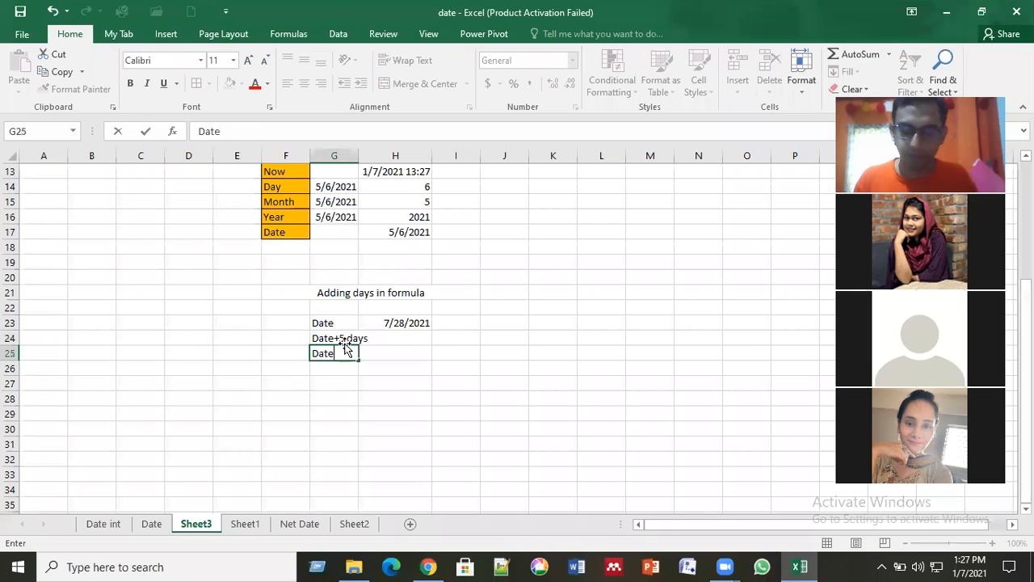
type("+")
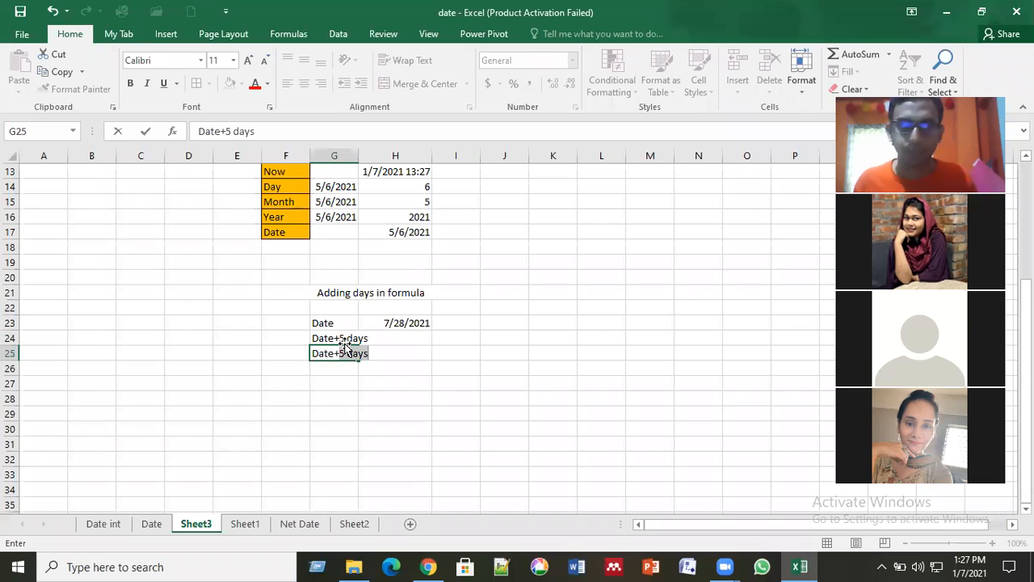
type("10 days")
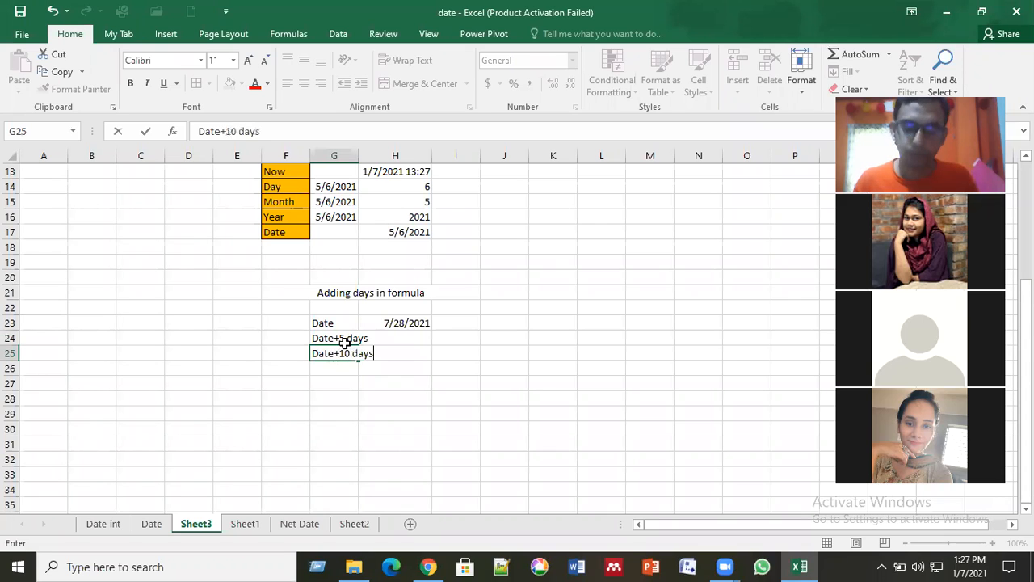
key("Return")
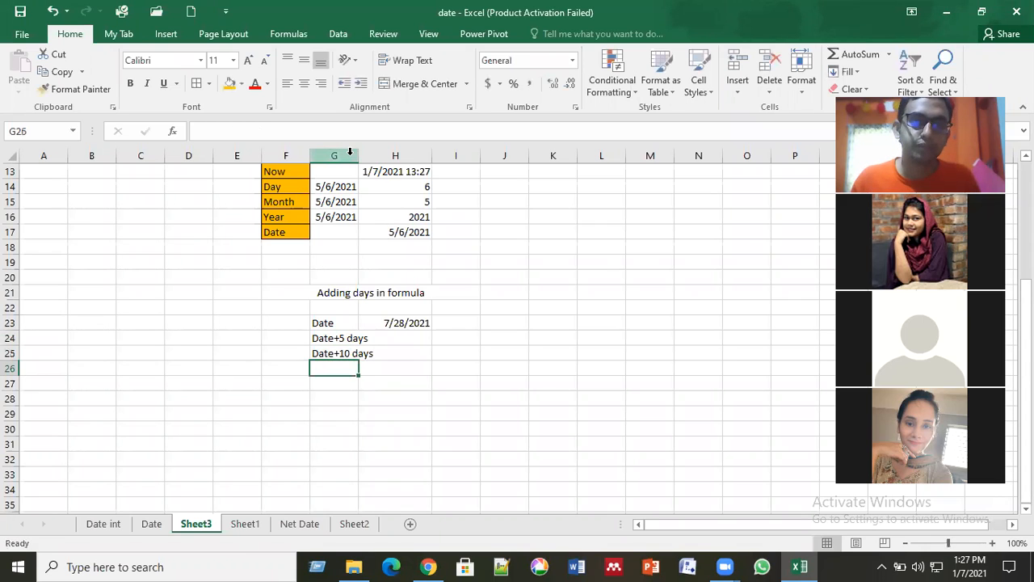
double_click(358, 155)
left_click(365, 382)
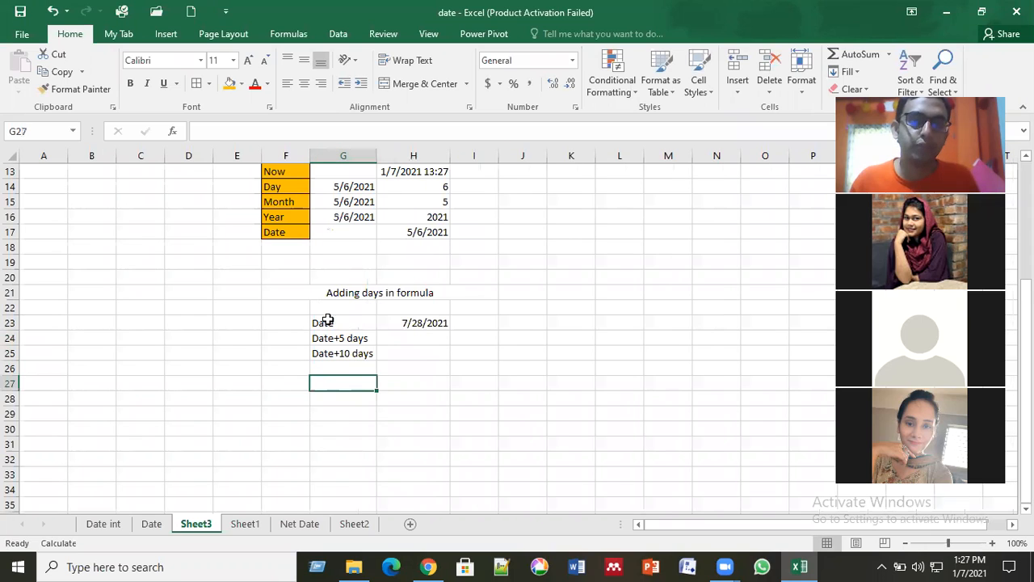
Step: Add cell borders to the date row G23:H23, the labels in G23:G25 and the empty cells I24:I25
left_click_drag(327, 320, 414, 324)
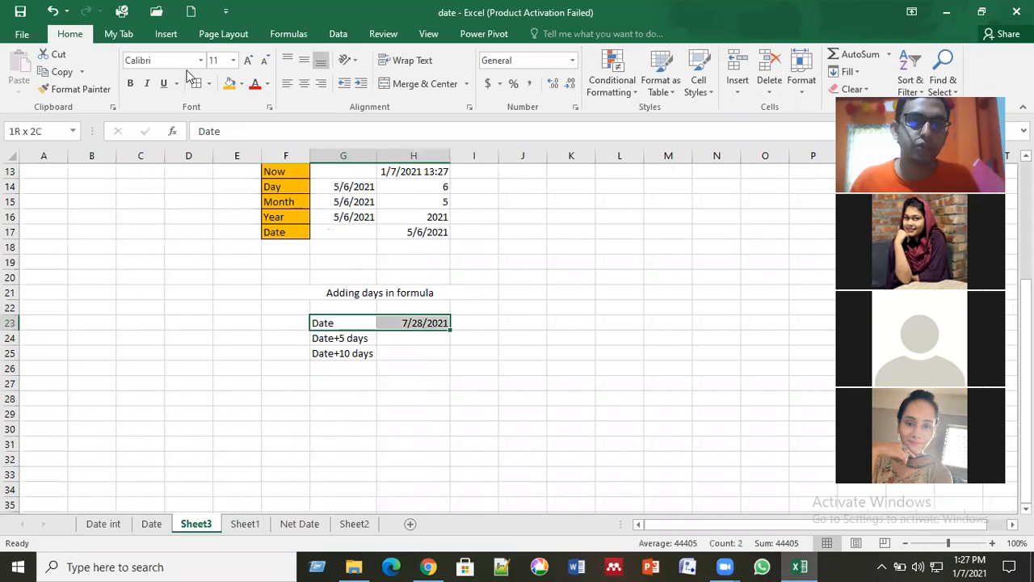
left_click(198, 84)
left_click_drag(335, 322, 342, 352)
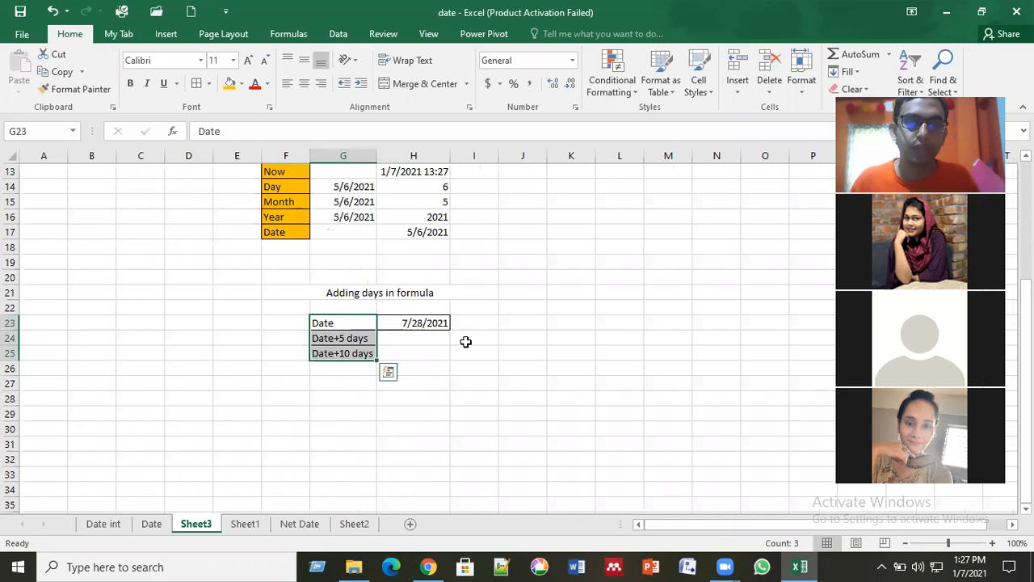
left_click_drag(470, 338, 472, 349)
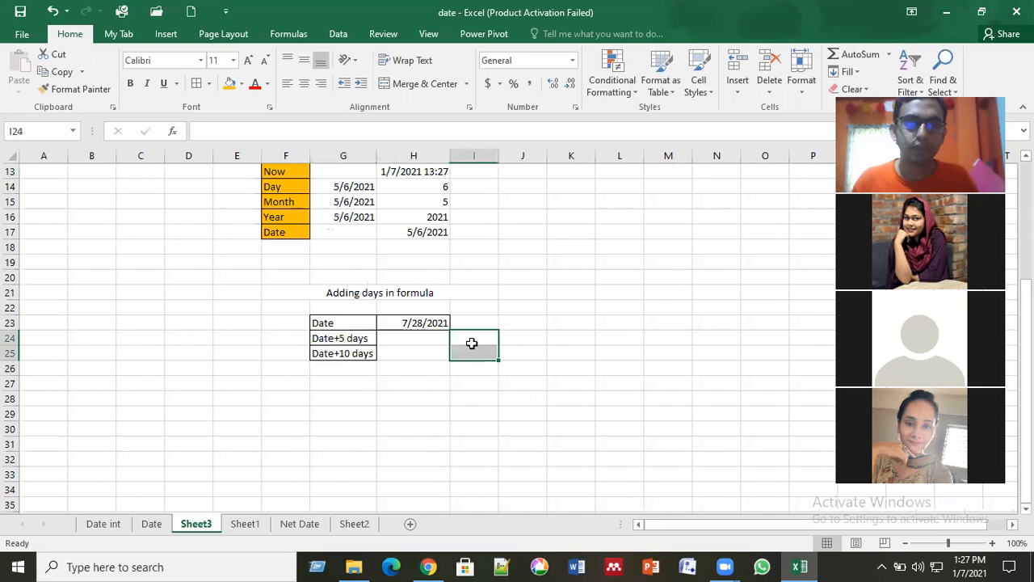
left_click(196, 84)
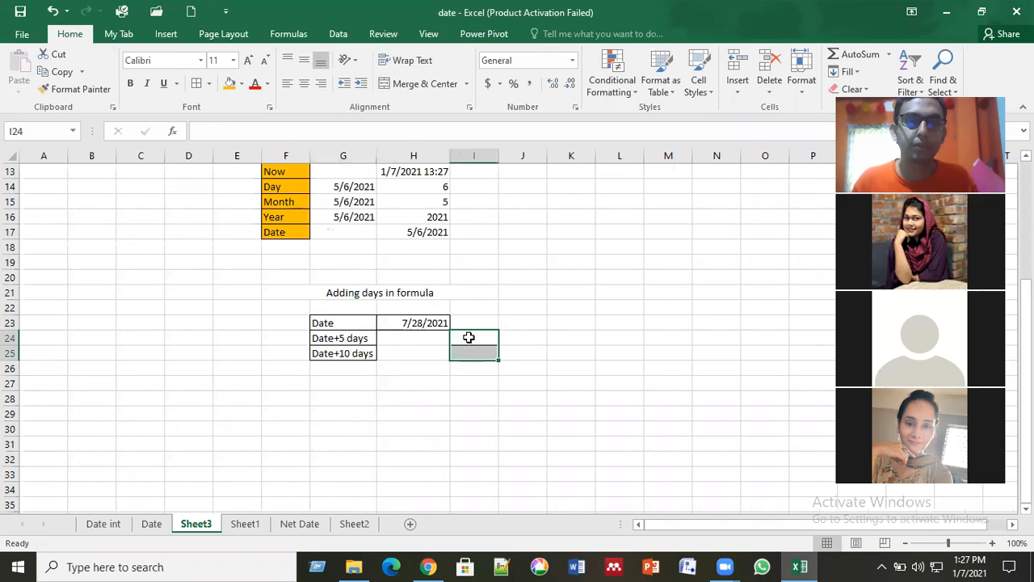
Step: Enter the day counts 5 in cell I24 and 10 in cell I25
left_click(469, 338)
type("5")
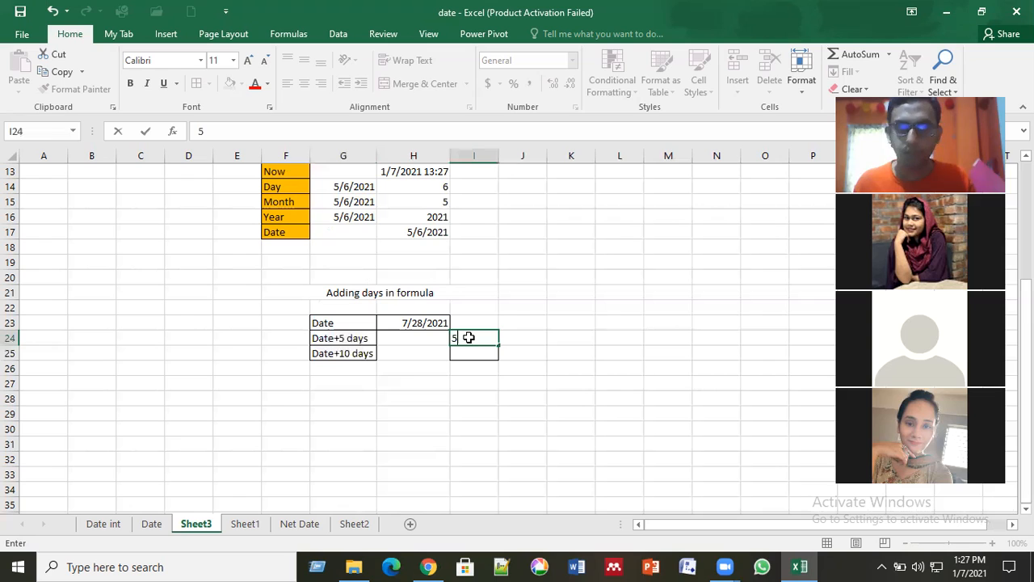
key("Return")
type("10")
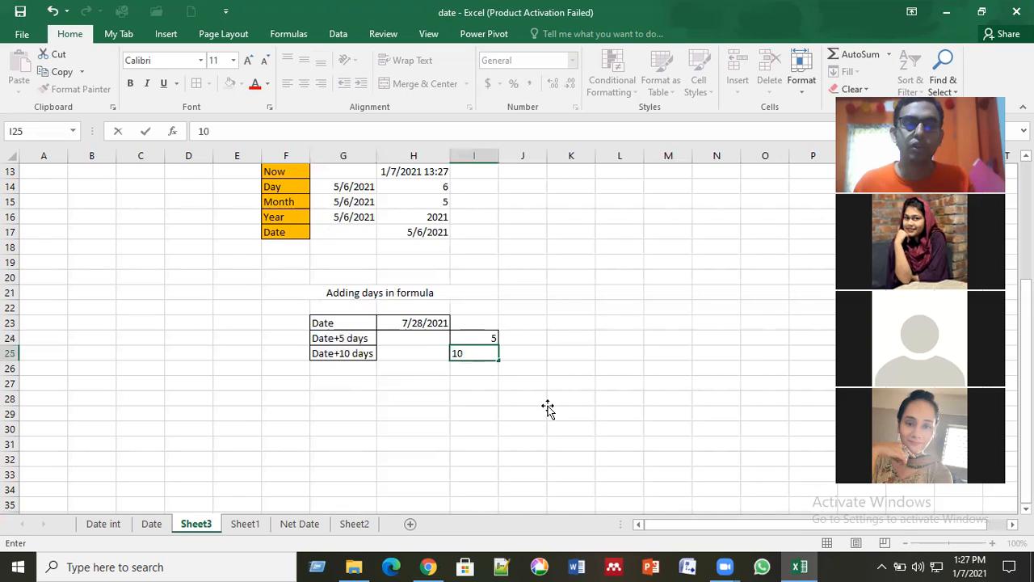
key("Return")
Step: Fill the date cell H23 with the orange color used for the function labels
left_click_drag(269, 316, 515, 330)
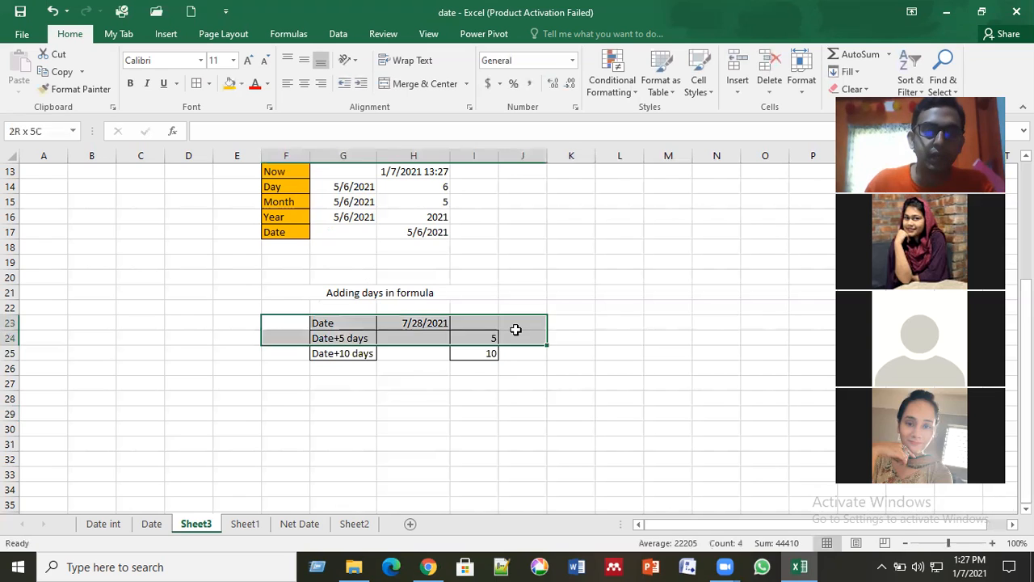
left_click(365, 340)
left_click(406, 323)
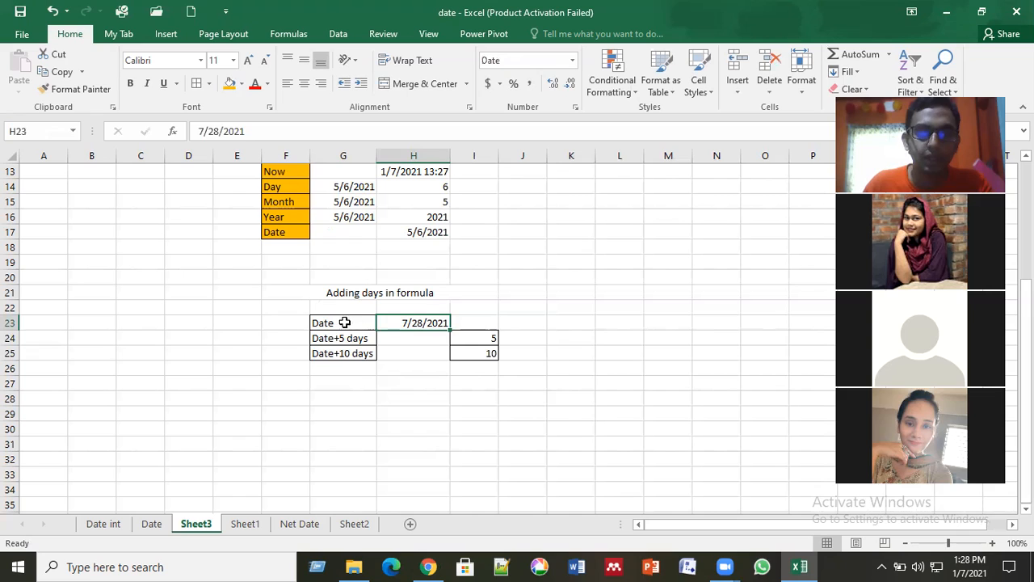
left_click_drag(358, 322, 410, 322)
left_click(402, 320)
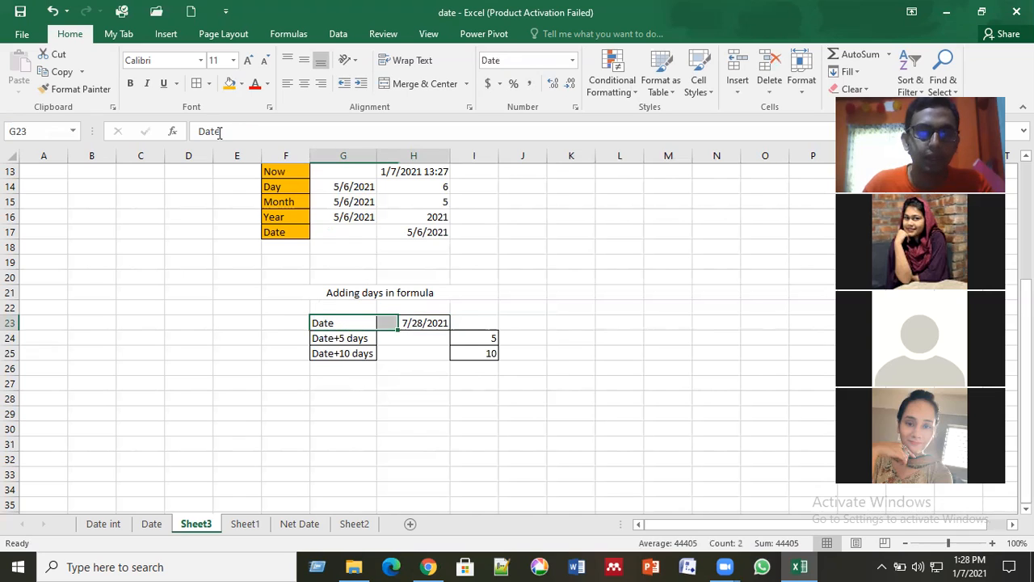
left_click(231, 84)
left_click(403, 384)
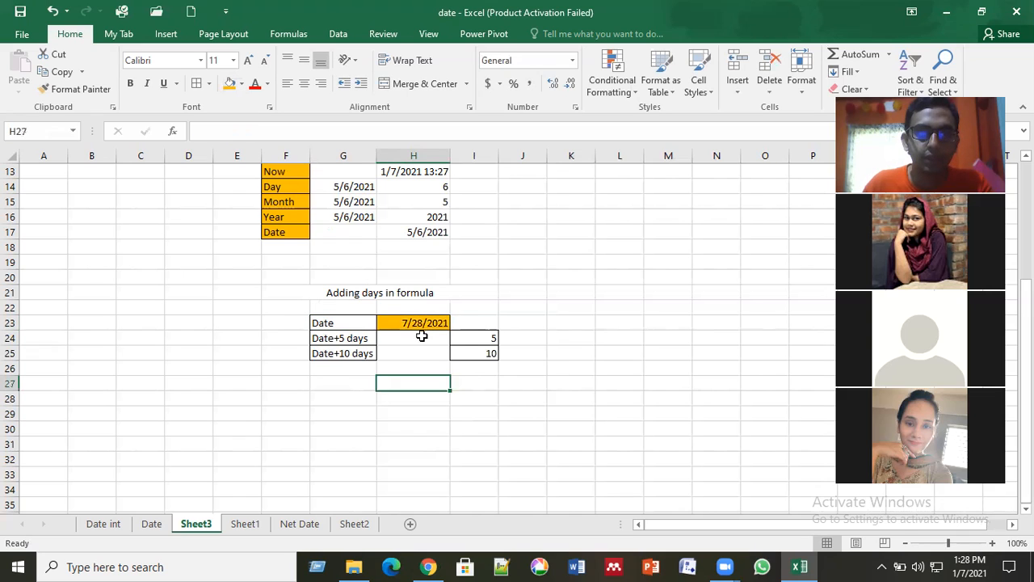
left_click(413, 325)
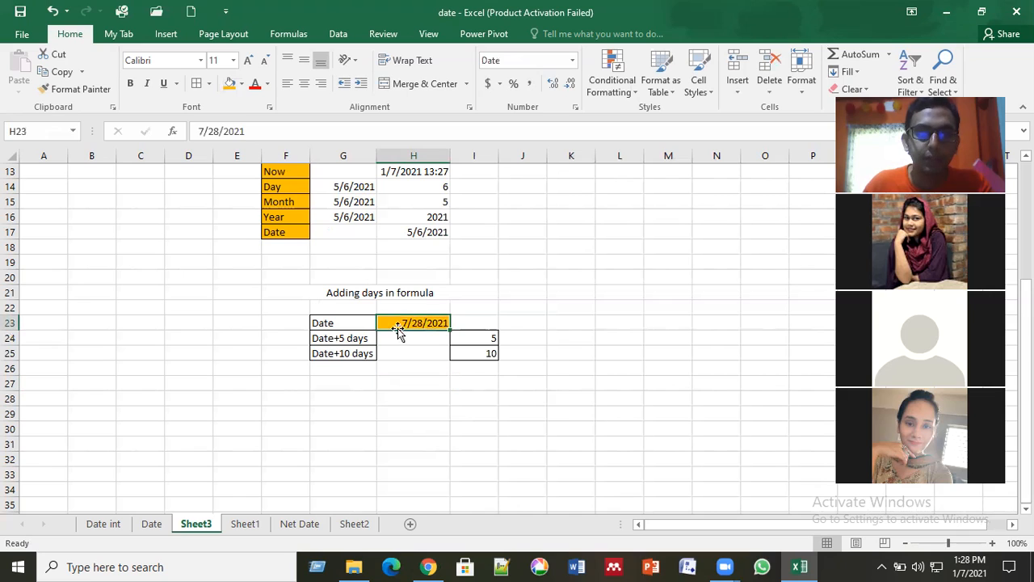
left_click(347, 339)
left_click(355, 353)
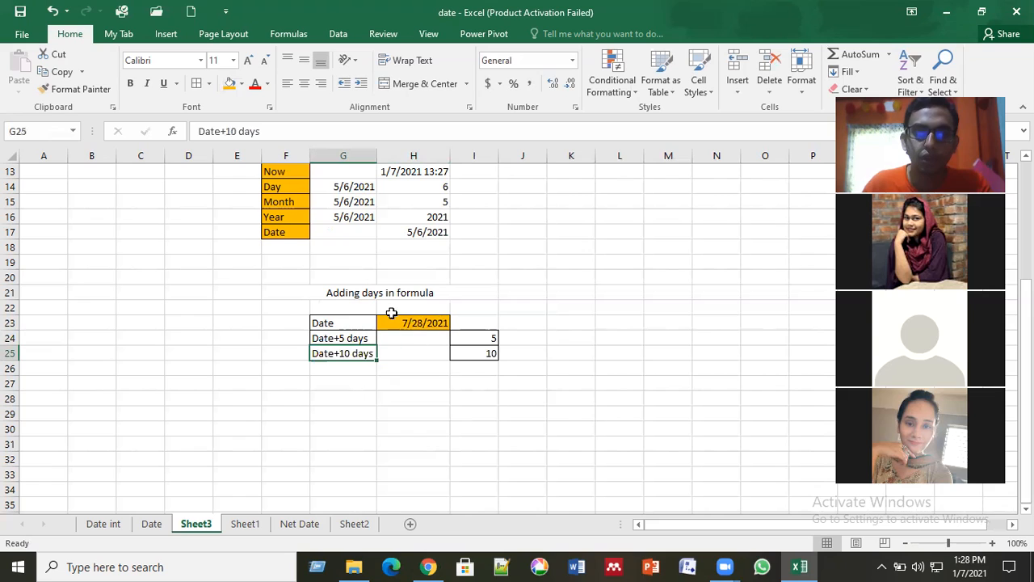
Step: Enter a formula in cell H24 that adds the day count in I24 to the date in H23 (=H23+I24)
left_click(333, 297)
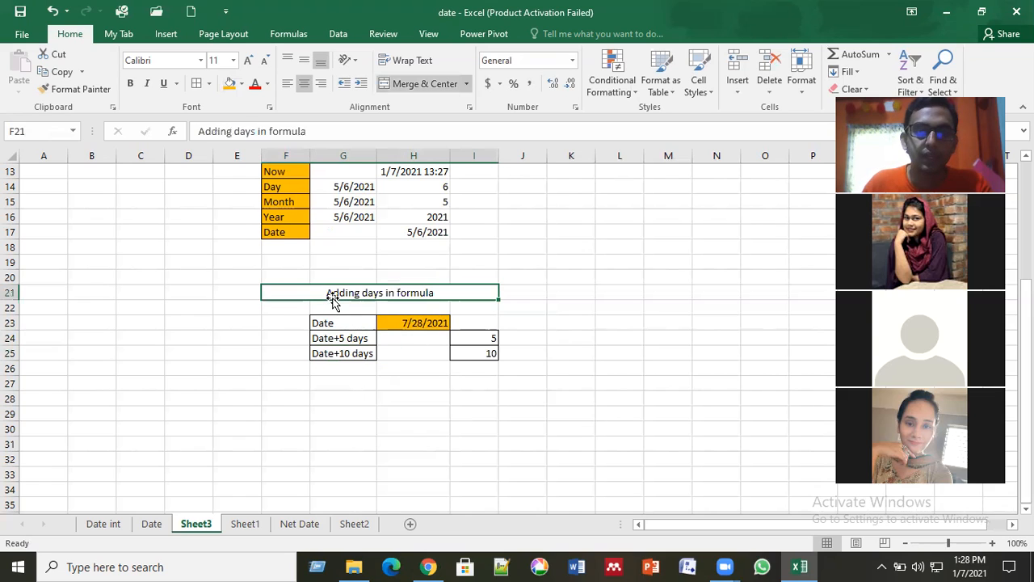
left_click(428, 338)
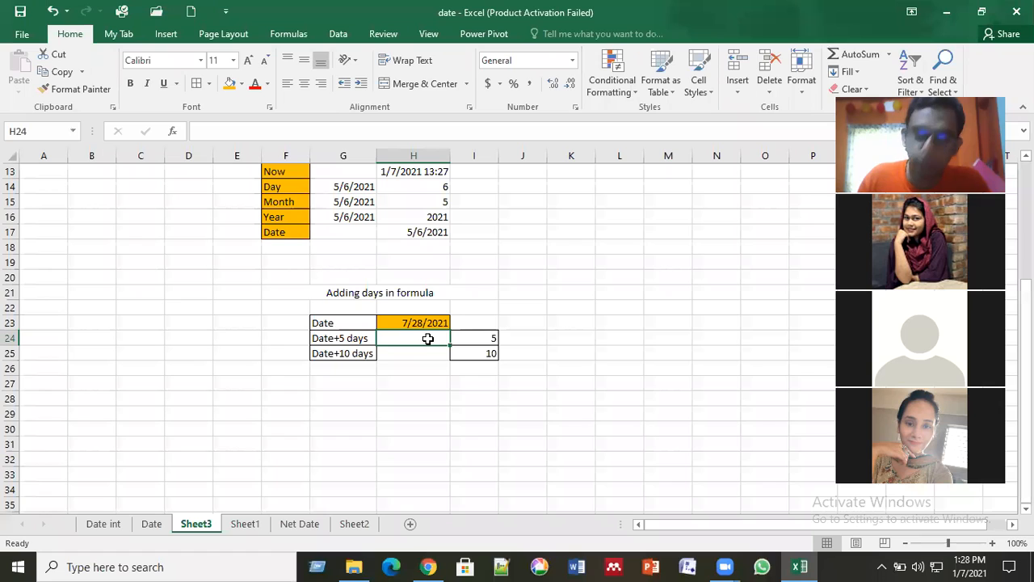
type("=")
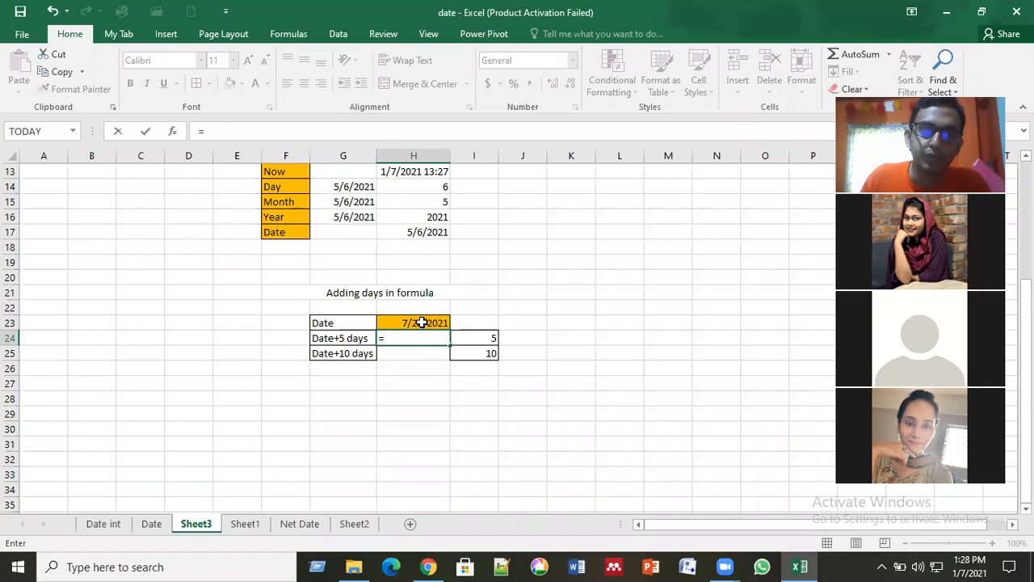
left_click(421, 322)
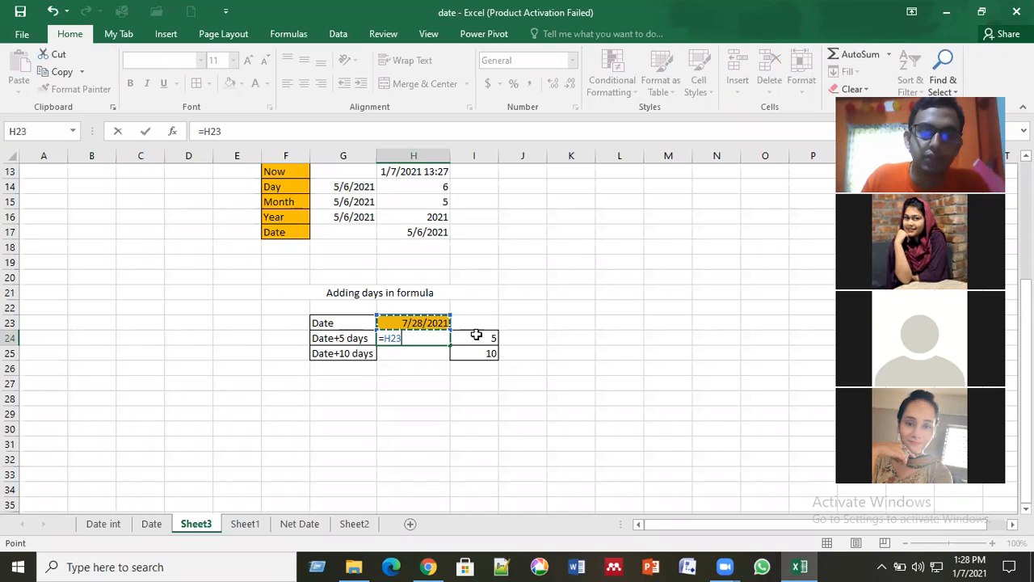
type("+")
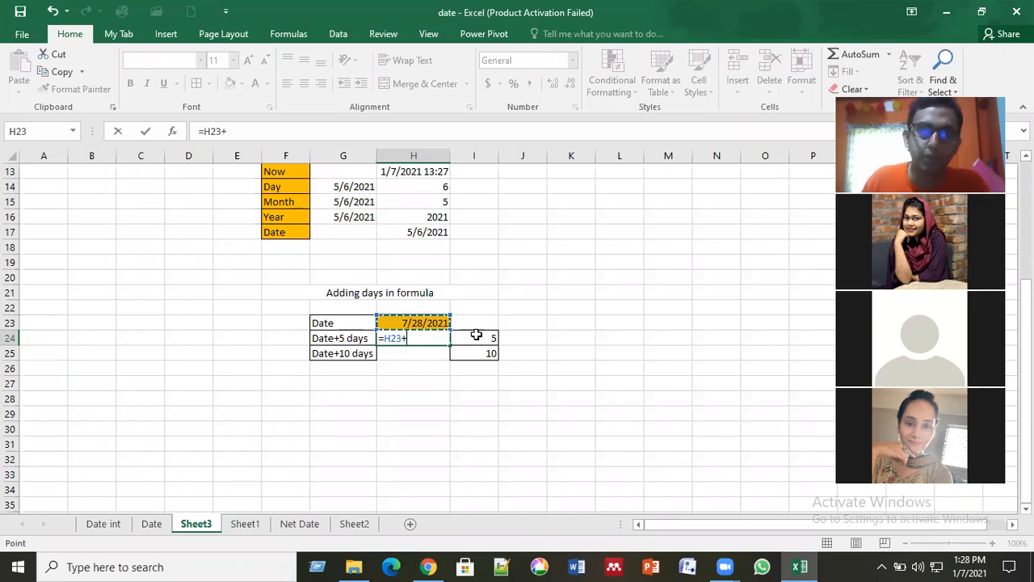
left_click(476, 336)
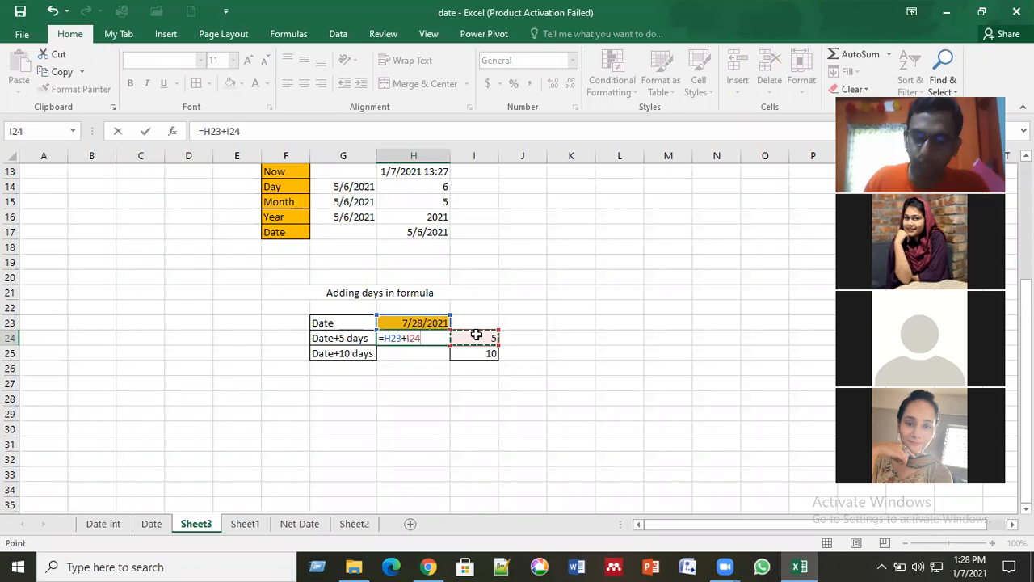
key("Return")
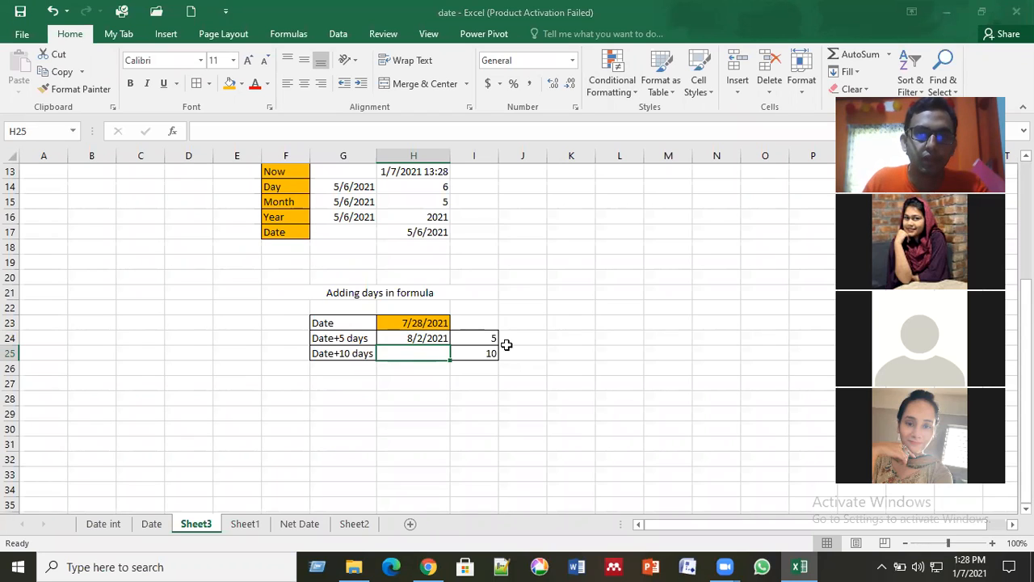
Step: Enter the formula =H23+I25 in cell H25 to add the 10-day count to the date
left_click(434, 338)
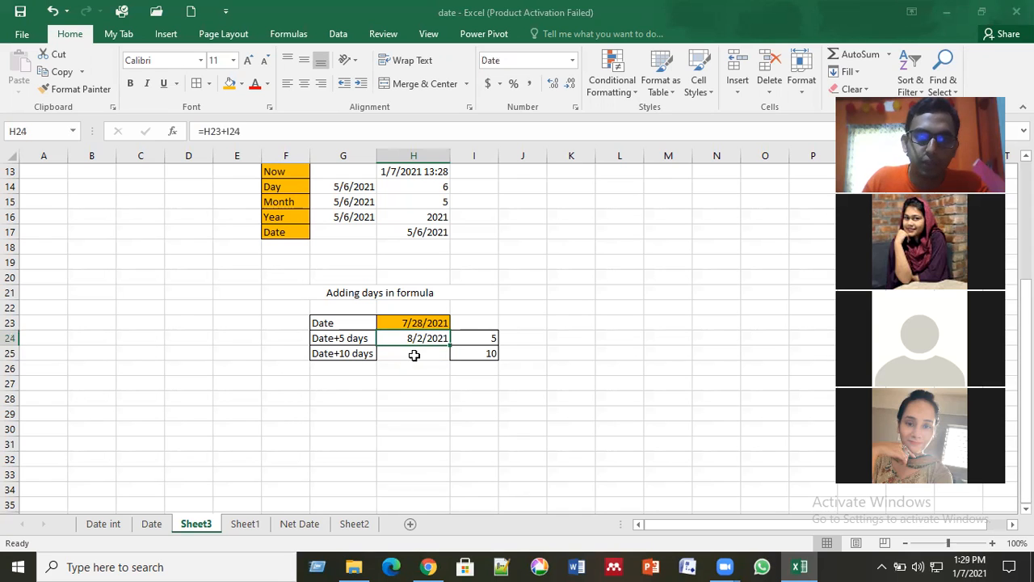
left_click(414, 355)
type("=")
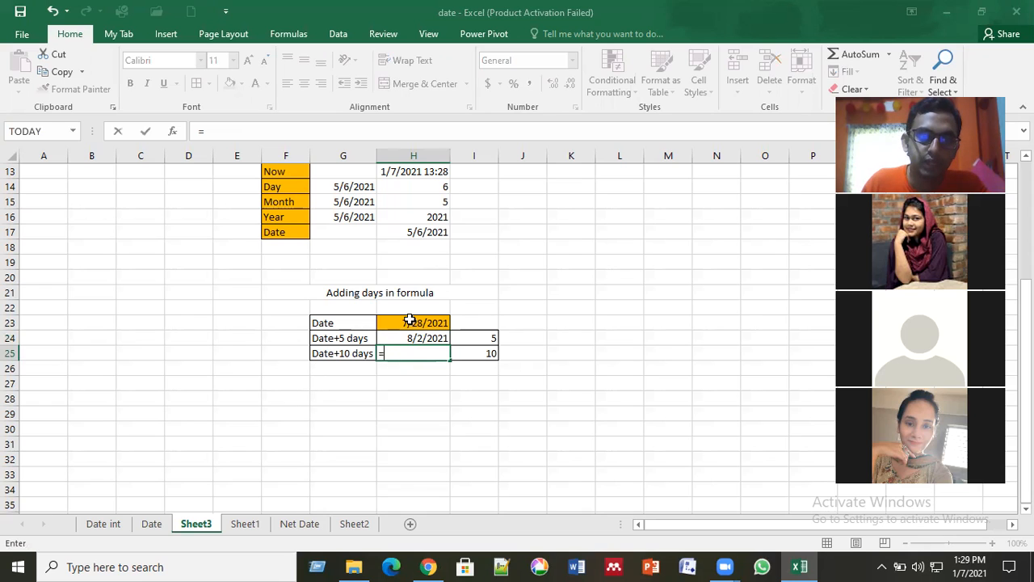
left_click(412, 323)
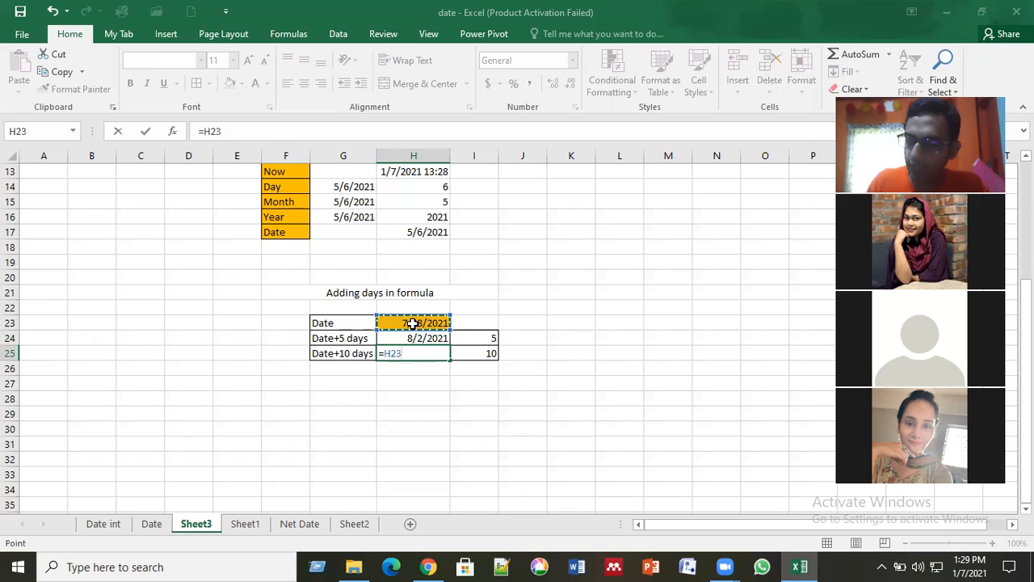
type("+")
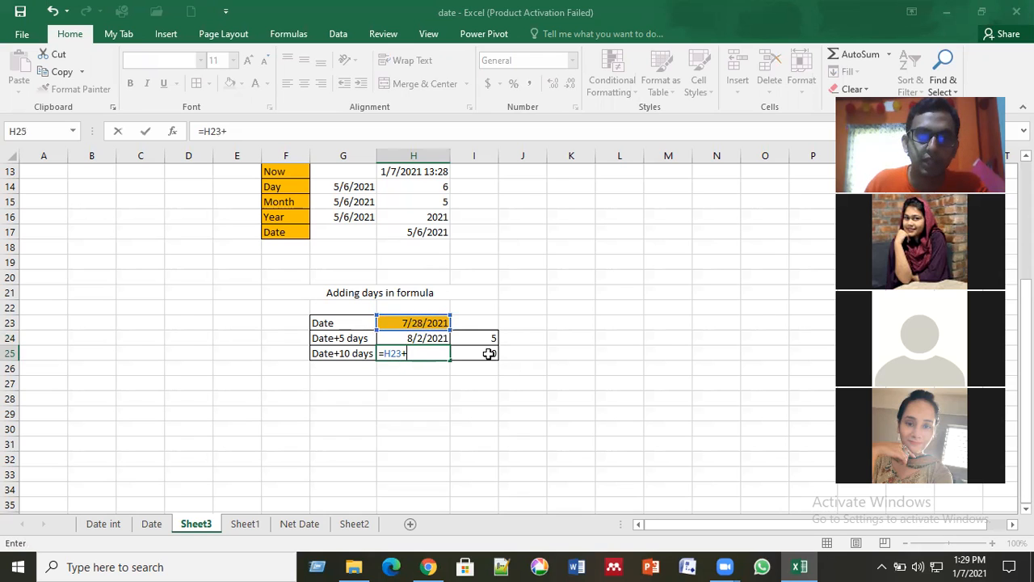
left_click(488, 352)
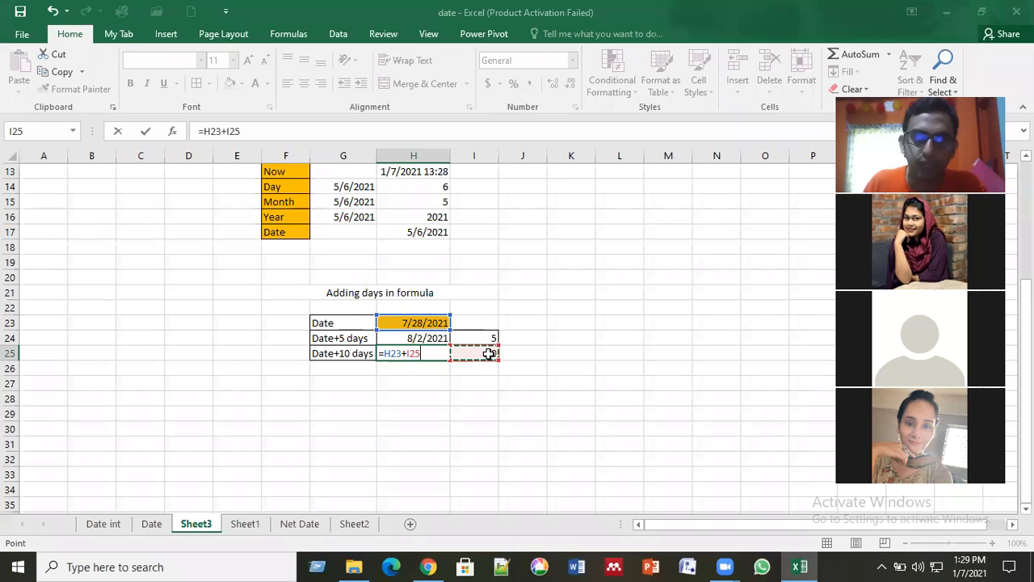
key("Return")
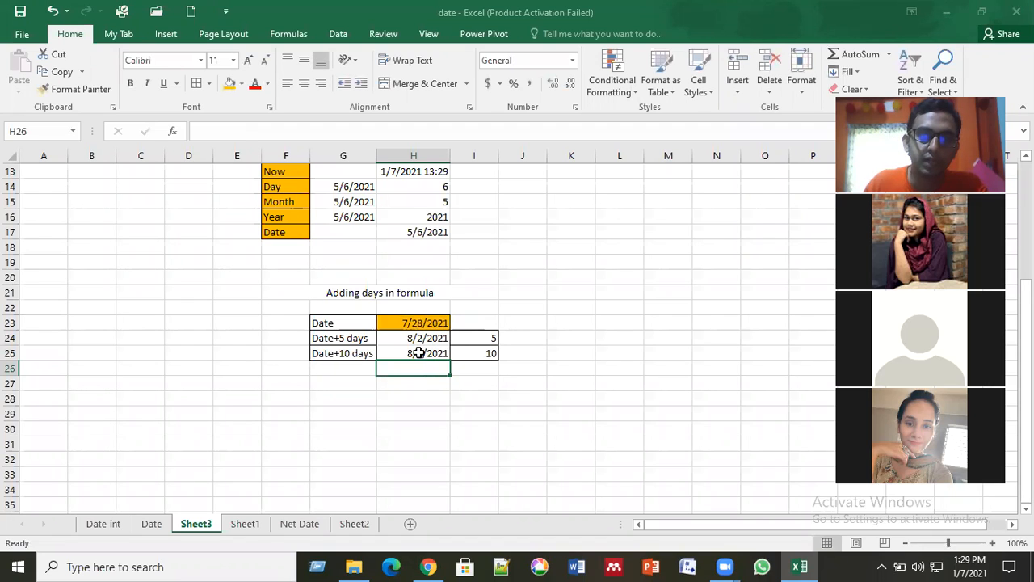
Step: Examine the starting date and the two day-adding formula cells in H23:H25
key("Up")
key("Up")
key("Up")
key("Down")
key("Down")
key("Up")
key("Up")
key("Down")
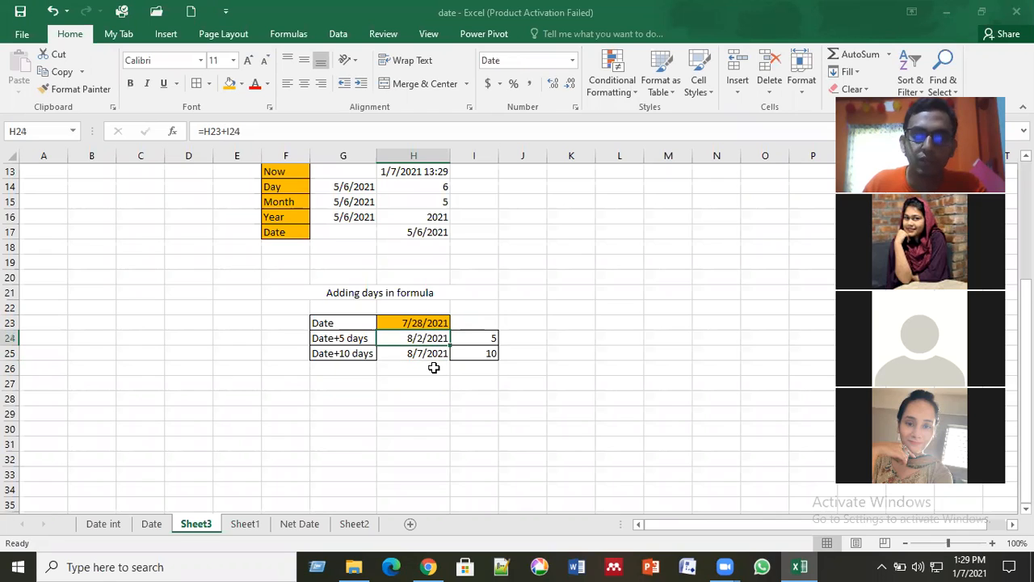
key("Down")
key("Down")
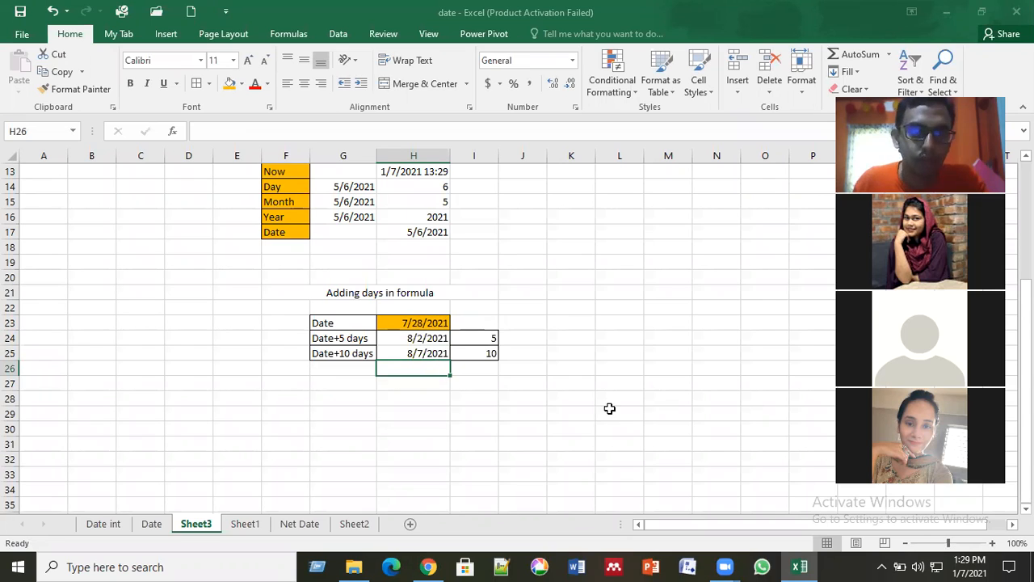
key("Down")
key("Down")
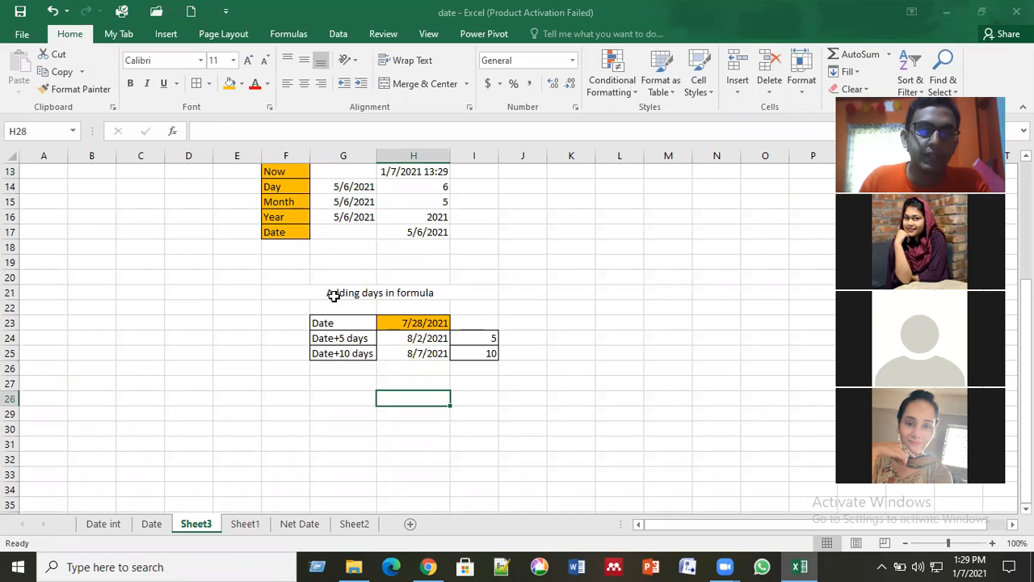
Step: Copy the "Adding days in formula" block F21:I26 and paste the copy starting at cell F30
left_click(315, 292)
left_click_drag(315, 292, 481, 380)
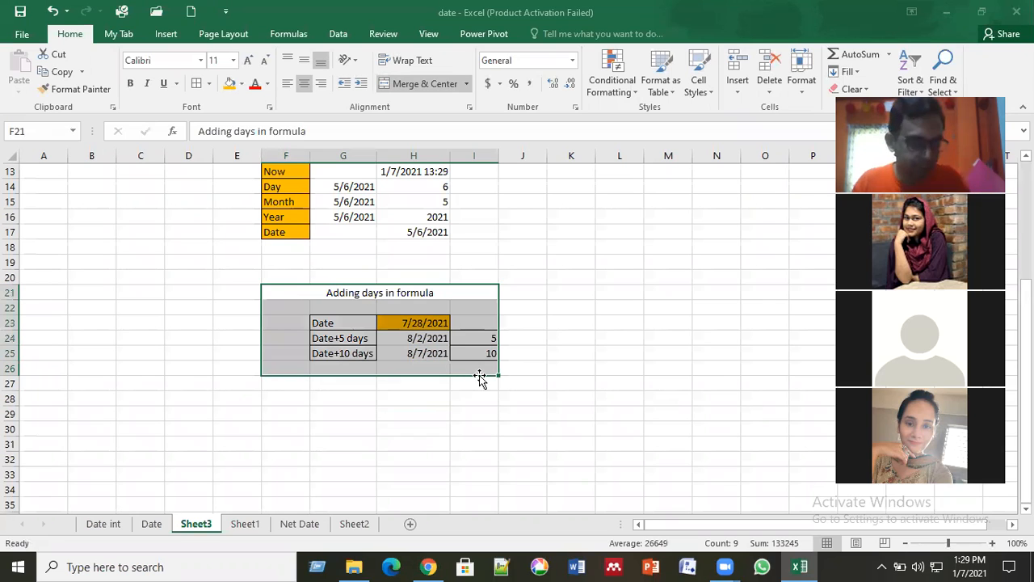
key("ctrl+c")
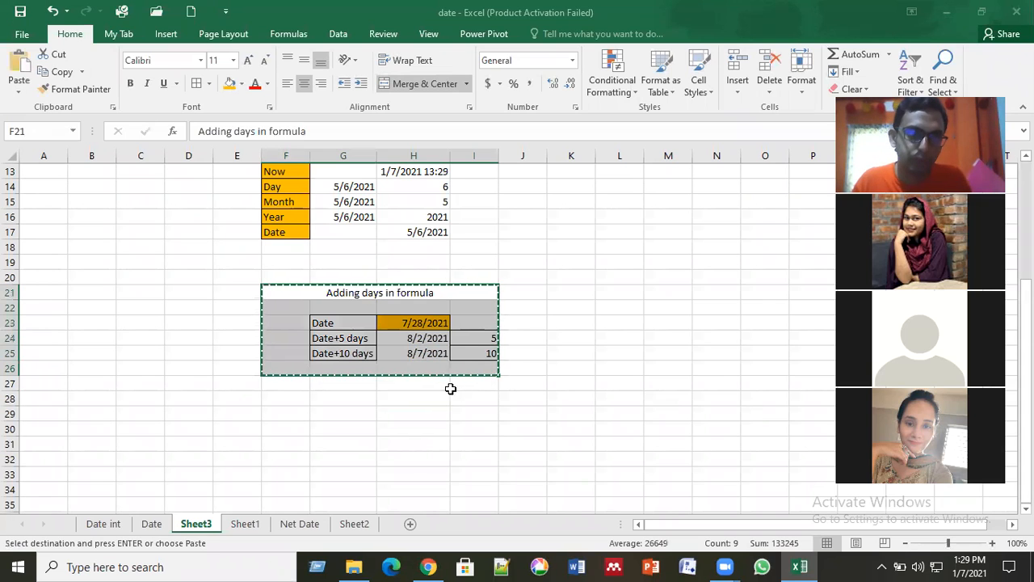
left_click(298, 415)
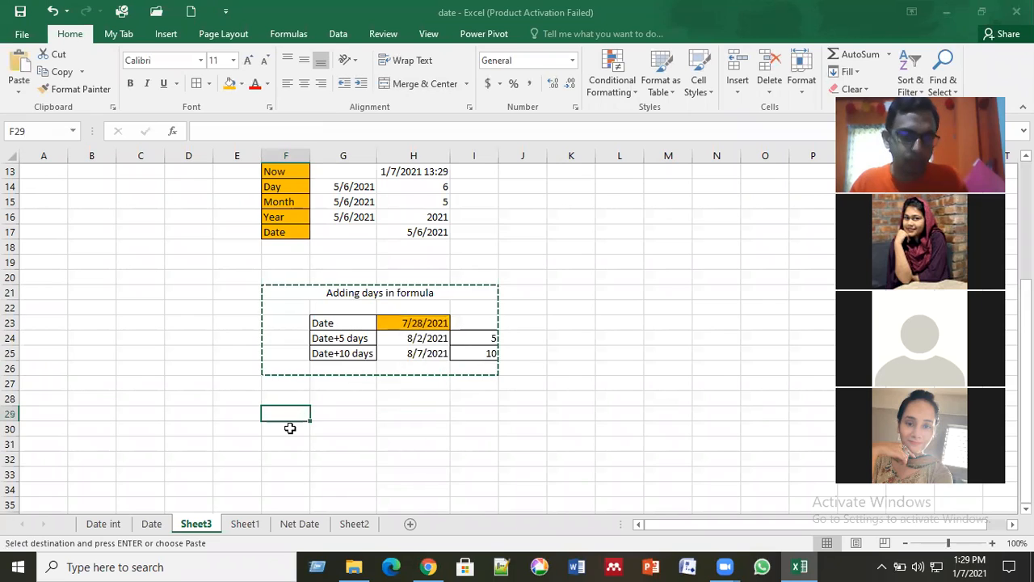
left_click(290, 428)
key("ctrl+v")
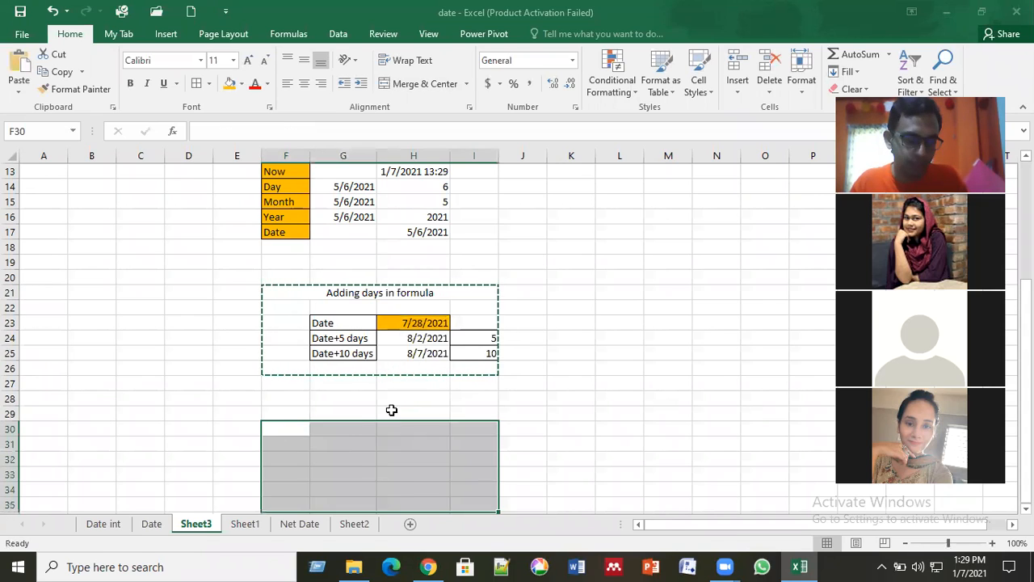
left_click(392, 410)
scroll(385, 356, "down", 2)
Step: Change the copied table's heading in F30 to "Subtracting days in formula"
left_click(351, 338)
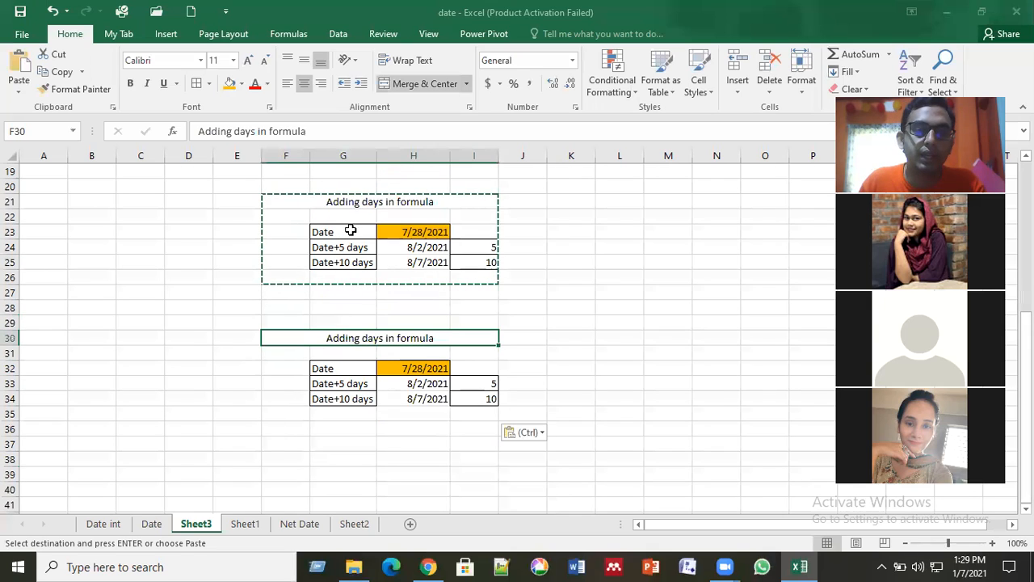
left_click(233, 134)
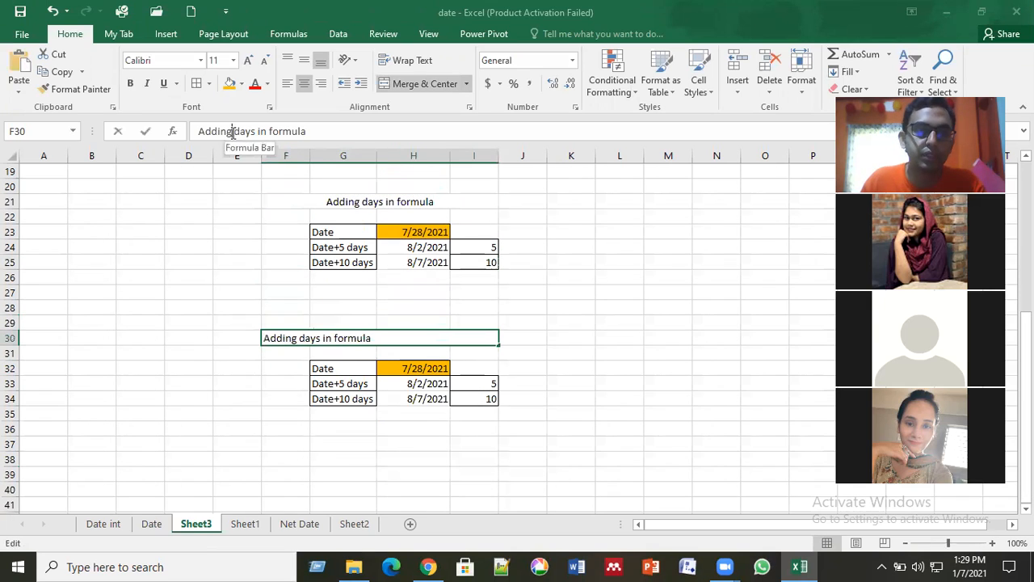
key("BackSpace")
key("BackSpace")
key("BackSpace")
key("BackSpace")
key("BackSpace")
key("BackSpace")
key("BackSpace")
type("Subtra")
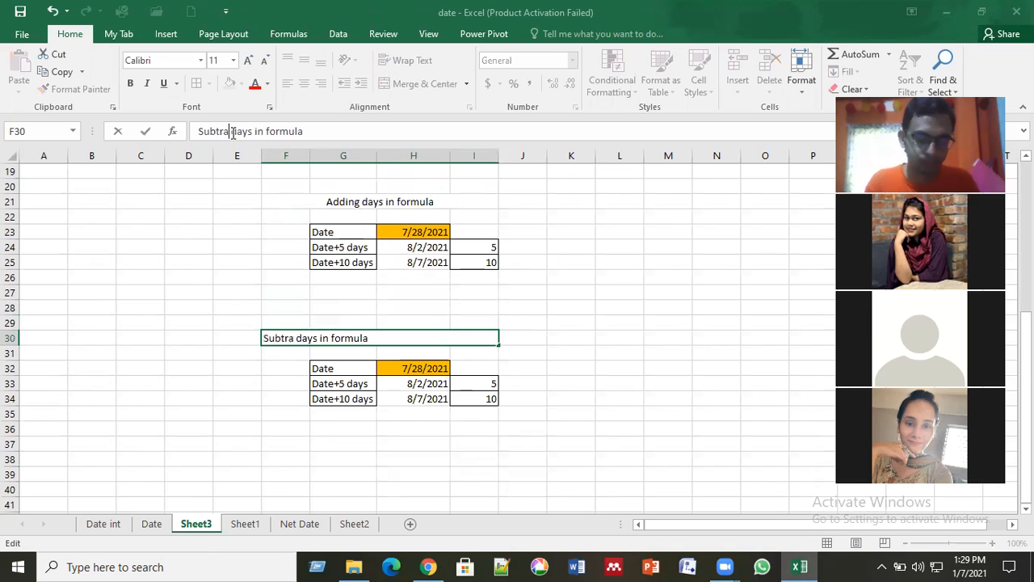
type("cting")
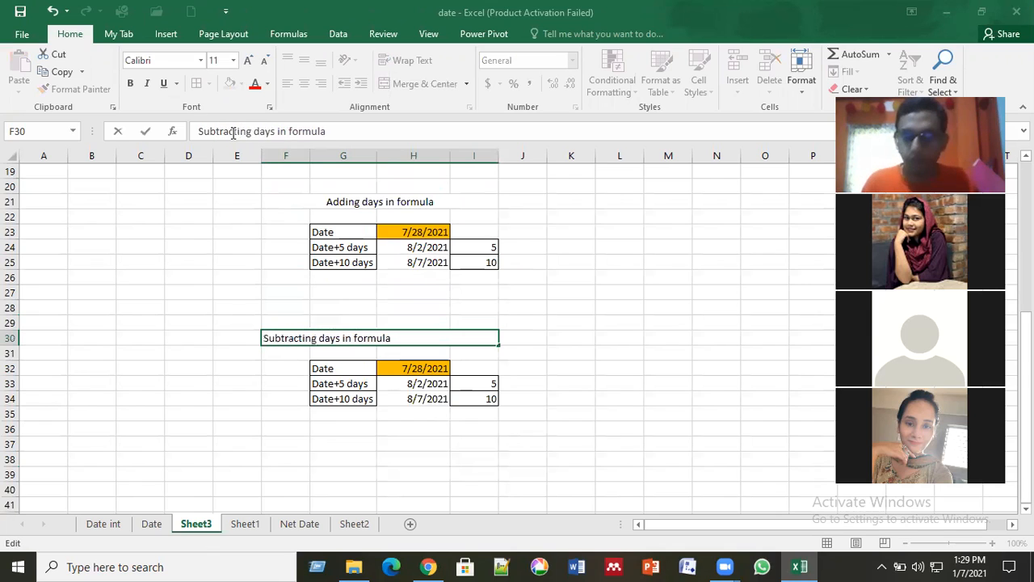
key("Return")
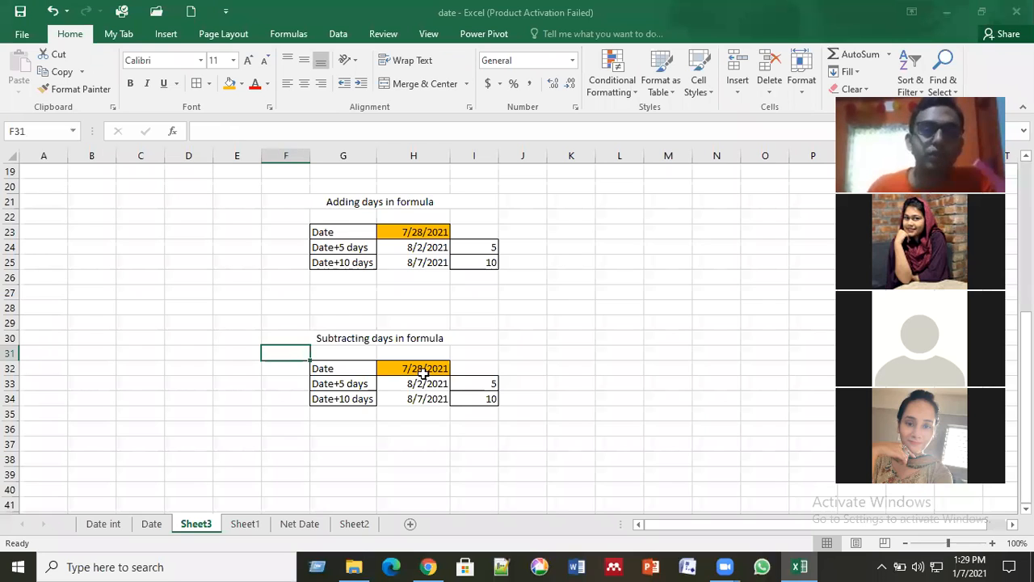
Step: Change the copied row labels to "Date-5 days" in G33 and "Date-10 days" in G34
left_click(361, 388)
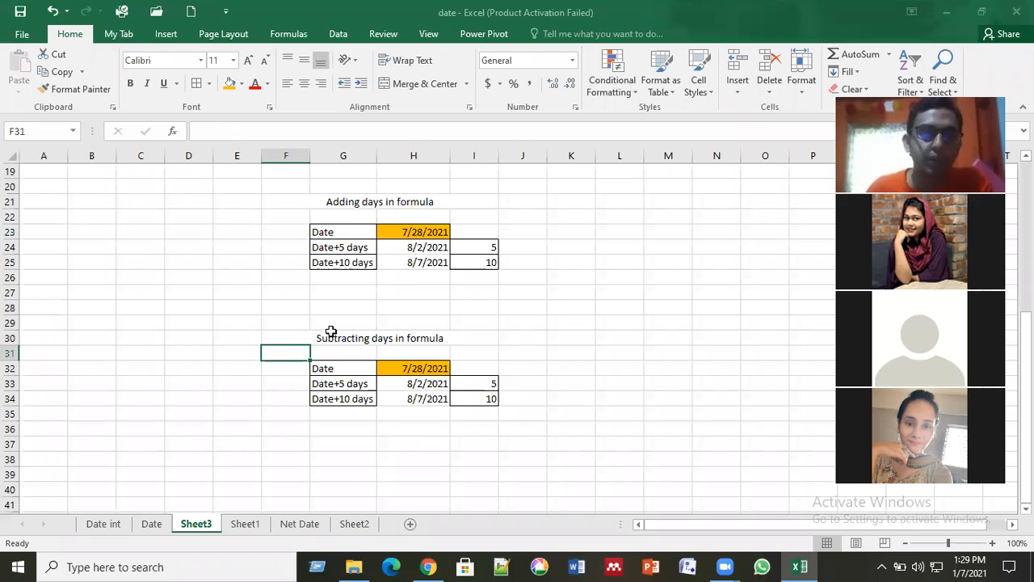
left_click(227, 131)
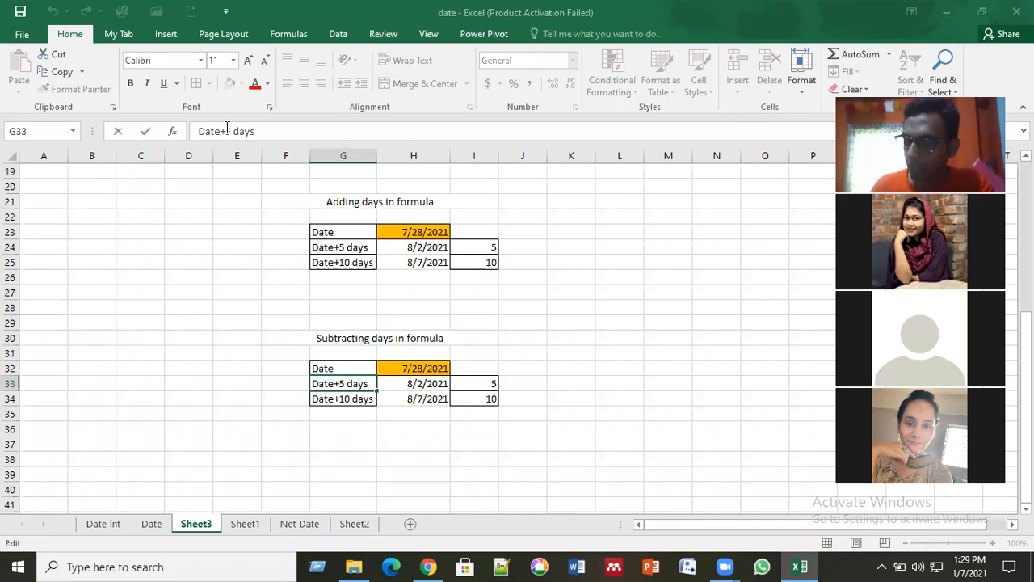
key("BackSpace")
type("-")
key("Return")
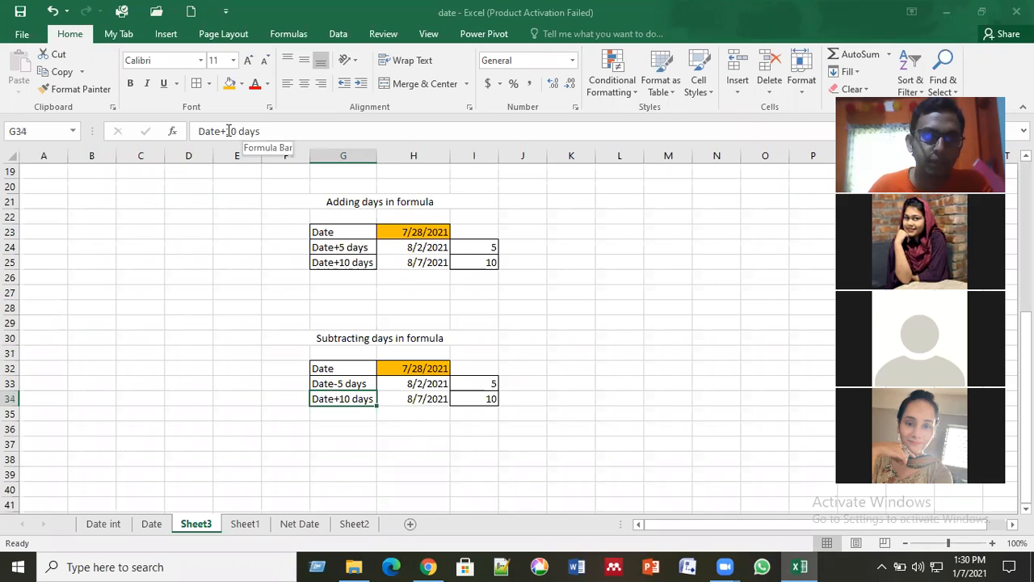
left_click(229, 131)
key("BackSpace")
type("-")
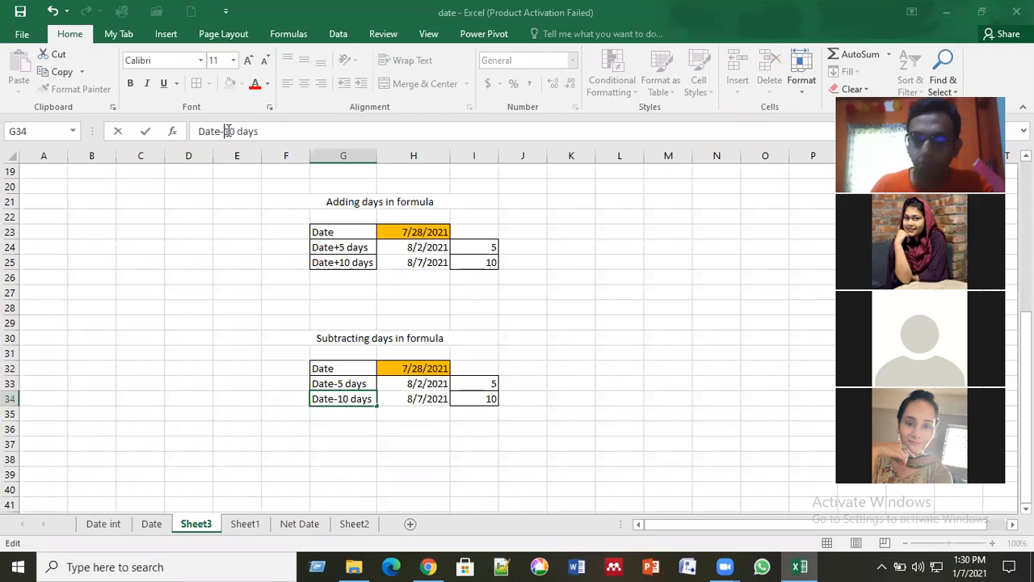
key("Return")
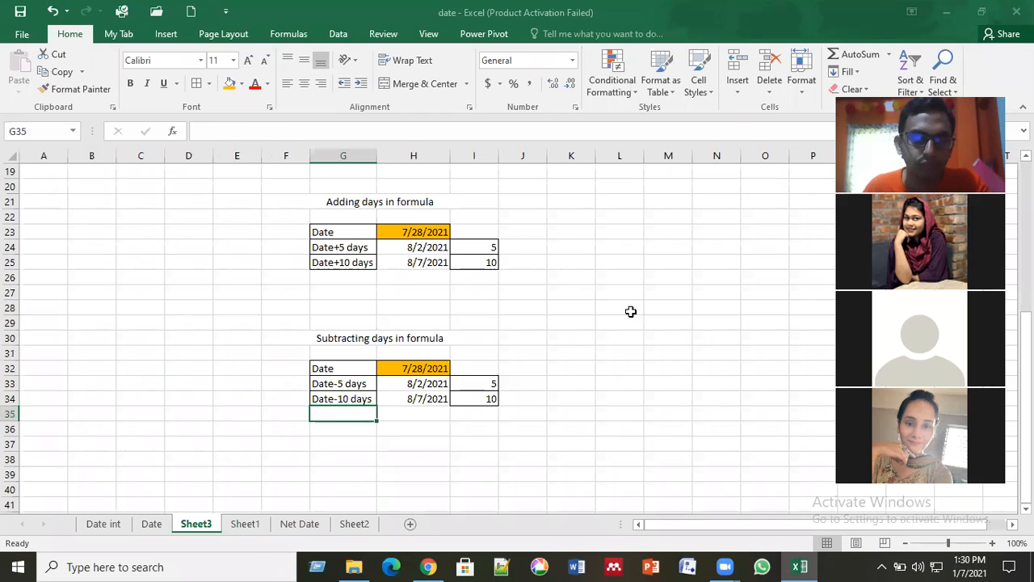
Step: Enter the negative day counts -5 in cell I33 and -10 in cell I34
left_click(486, 383)
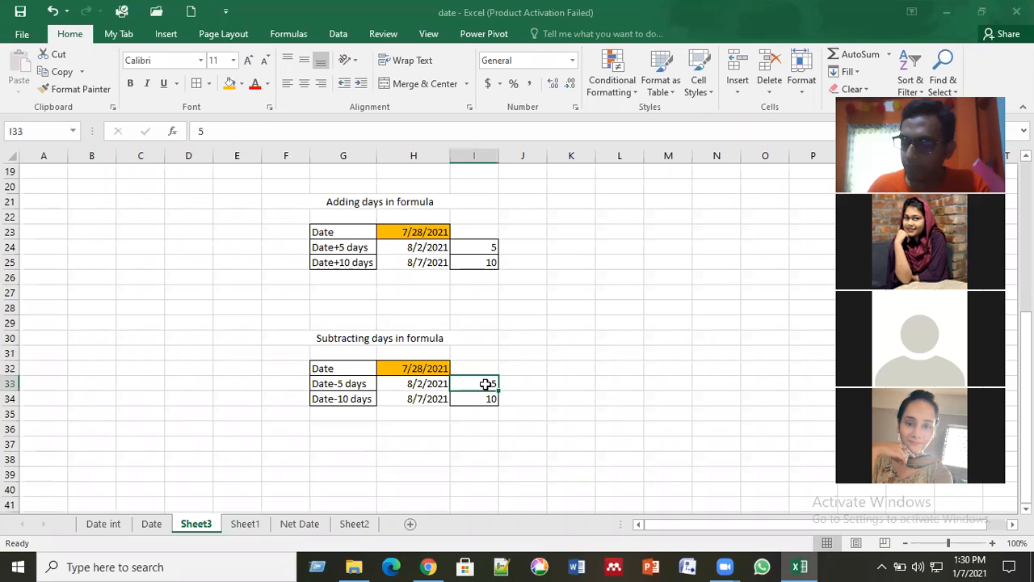
type("-5")
key("Return")
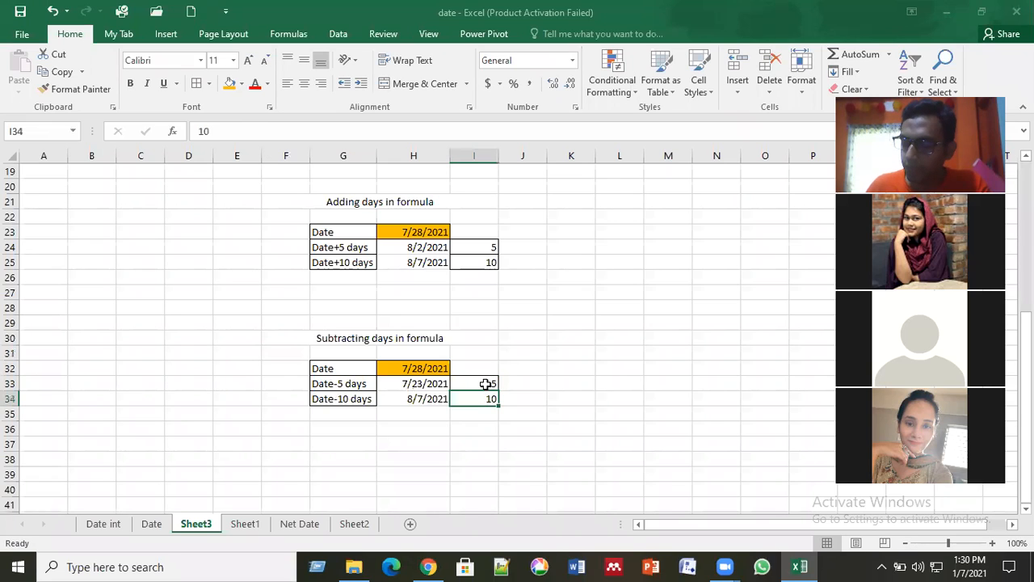
type("-10")
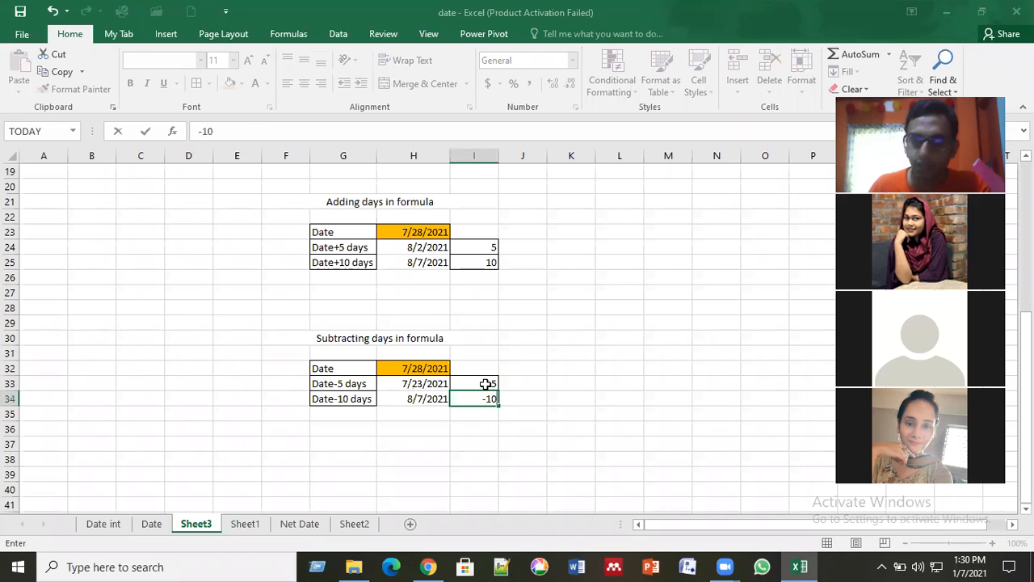
key("Return")
left_click(606, 426)
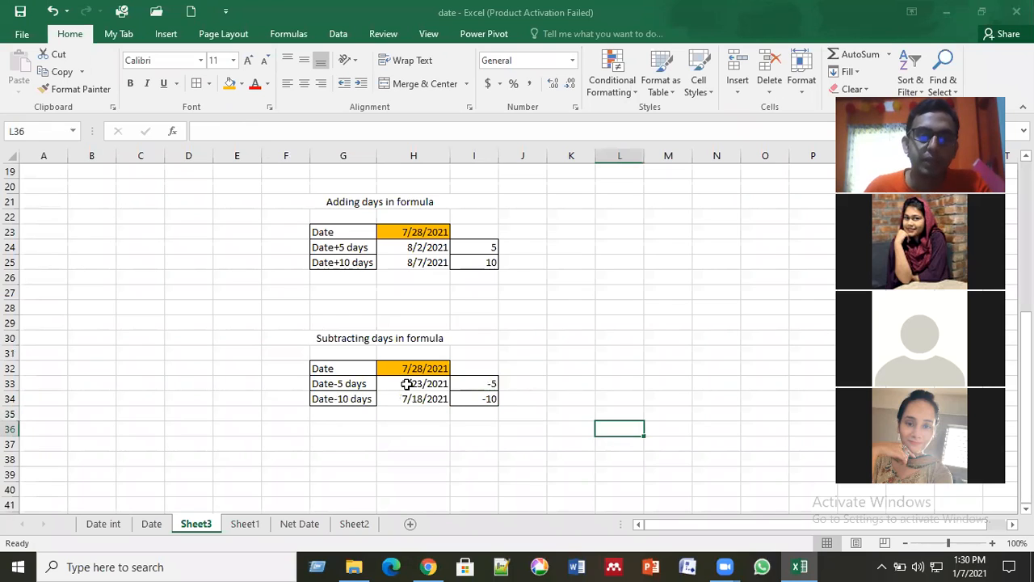
Step: Clear the copied date formulas from cells H33 and H34 of the subtracting table
left_click(406, 384)
key("Return")
key("Delete")
key("Down")
key("Up")
key("Up")
key("Up")
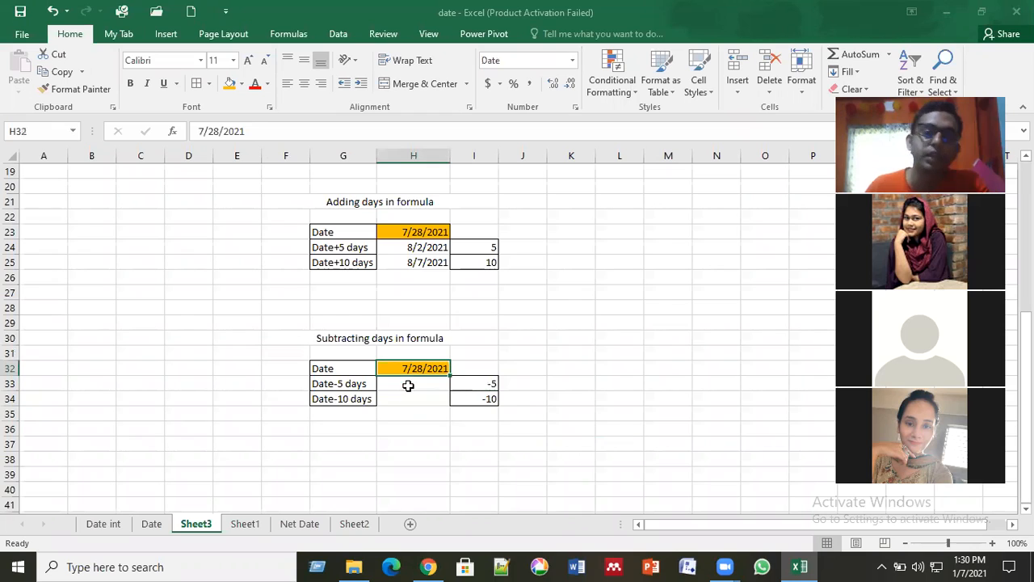
Step: Calculate the date minus 5 days in H33 with the formula =H32+I33
left_click(422, 383)
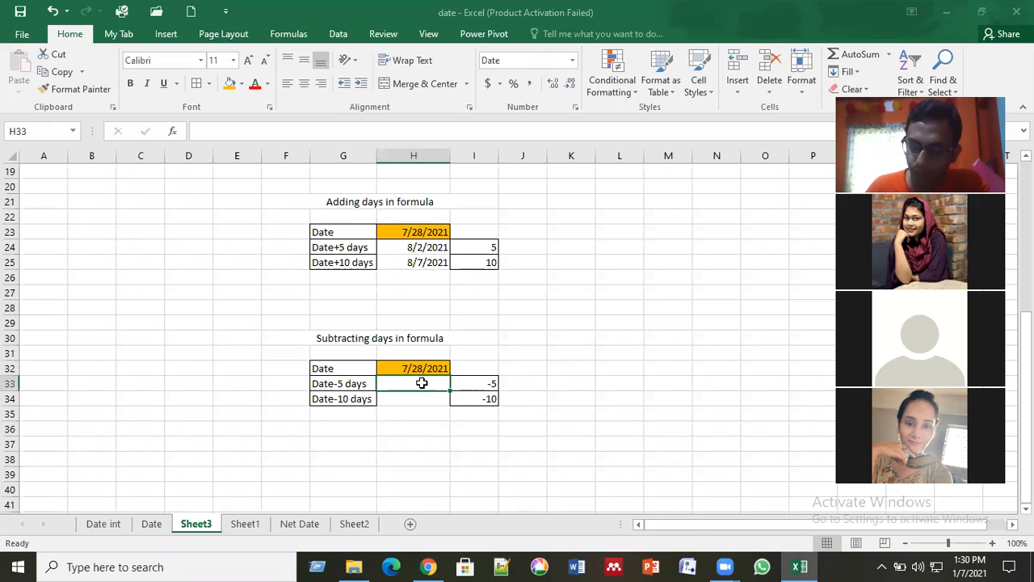
type("=")
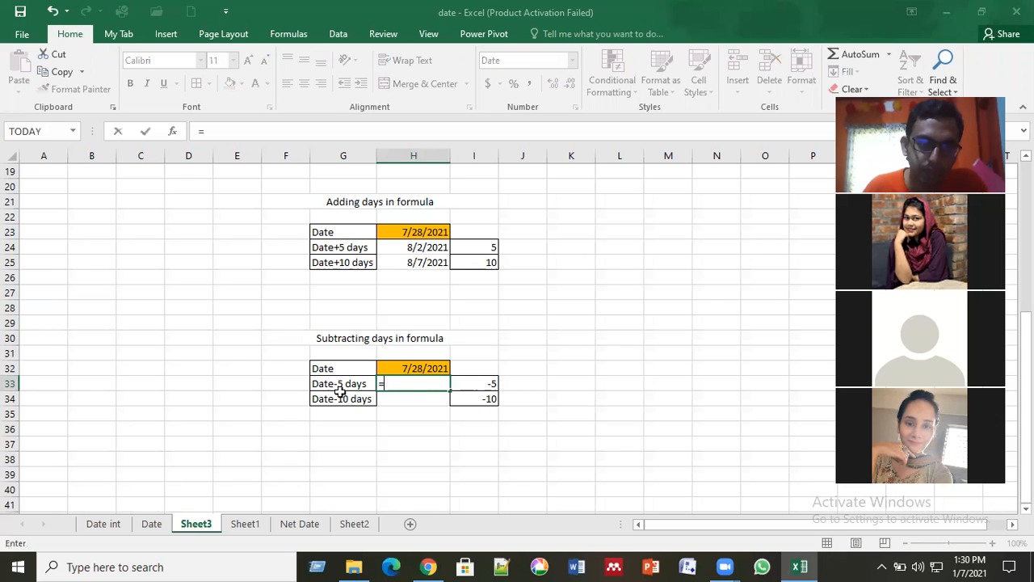
left_click(423, 366)
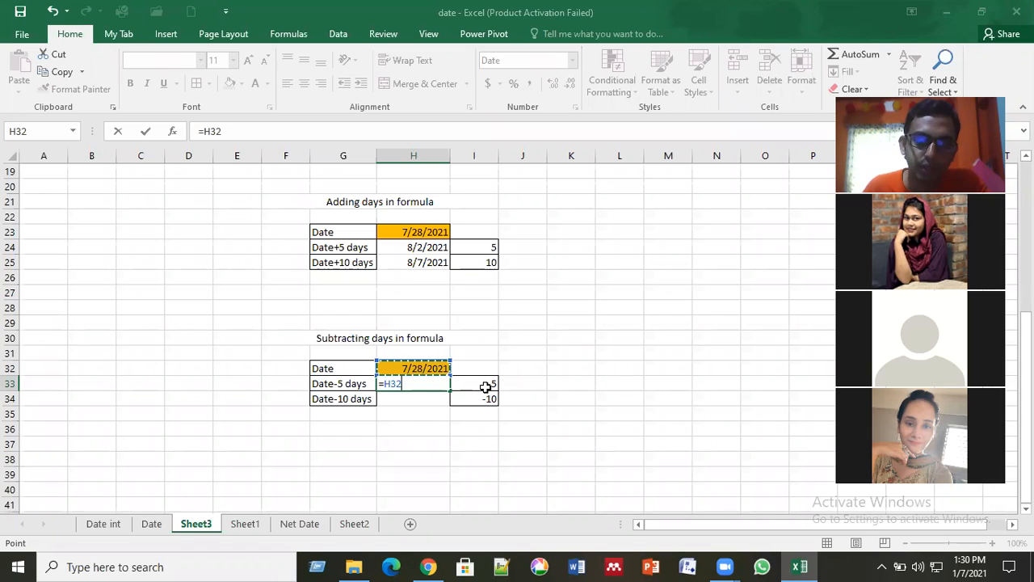
type("+")
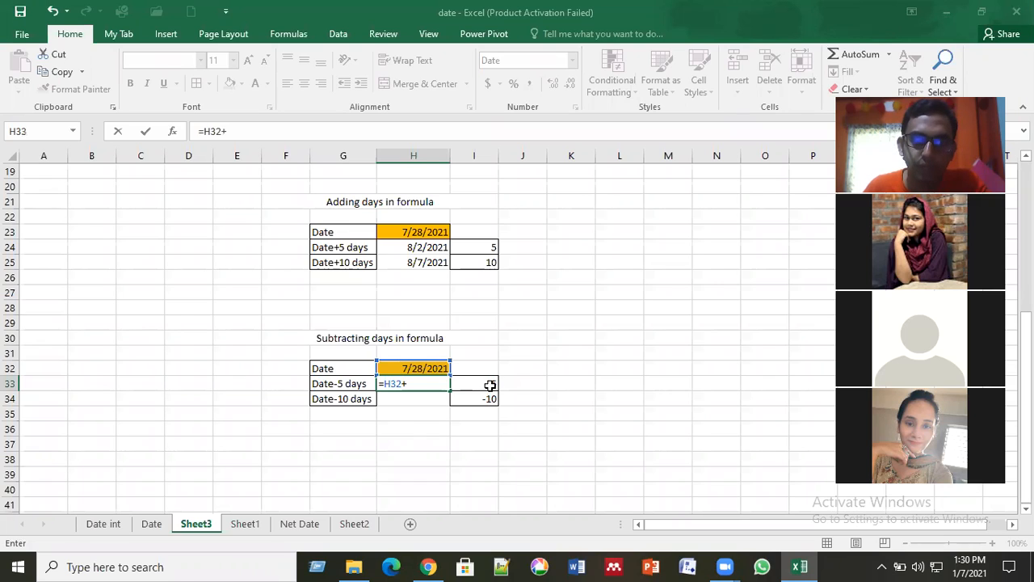
left_click(479, 385)
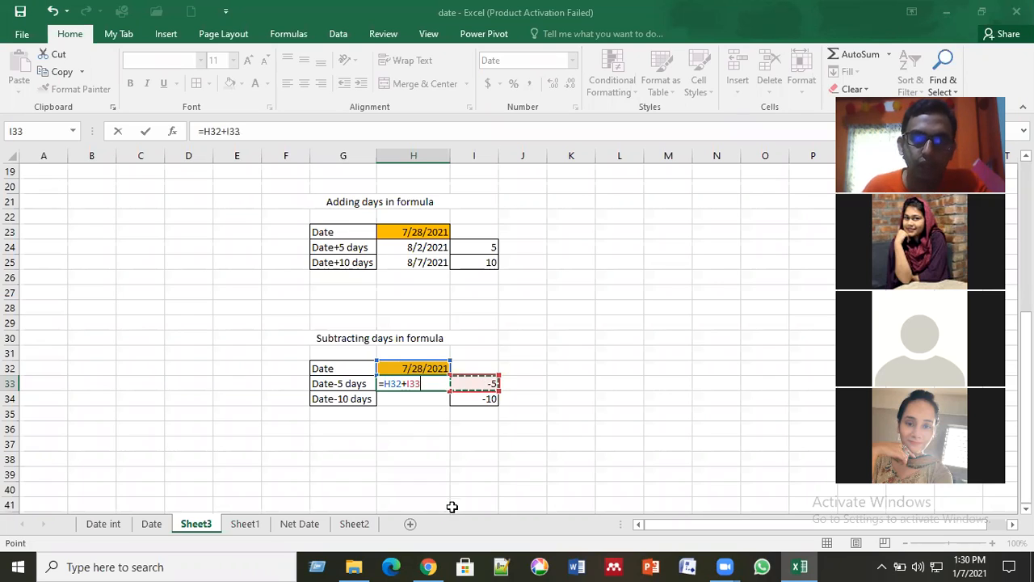
key("Return")
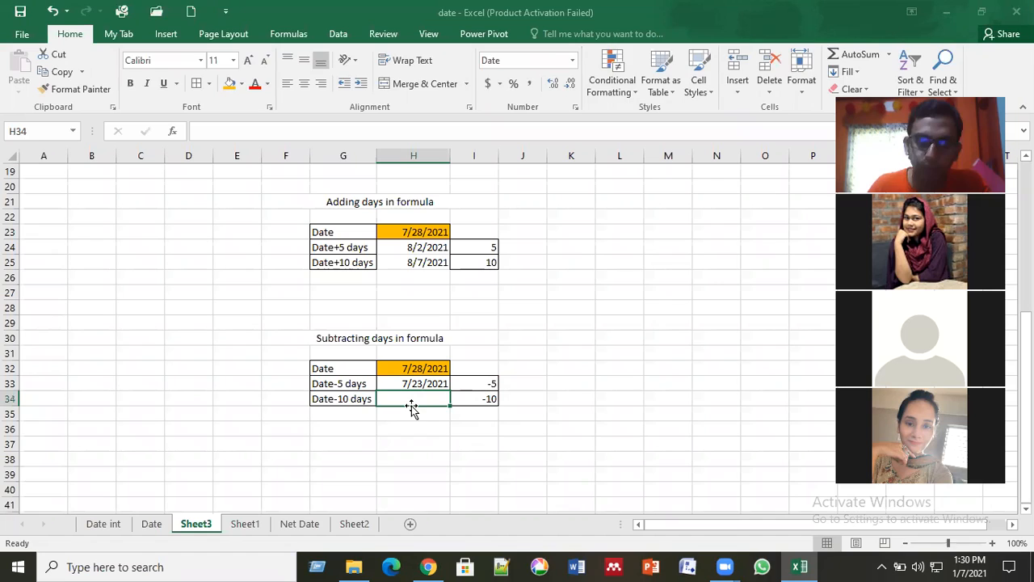
Step: Change the day count in cell I34 to 10
type("=")
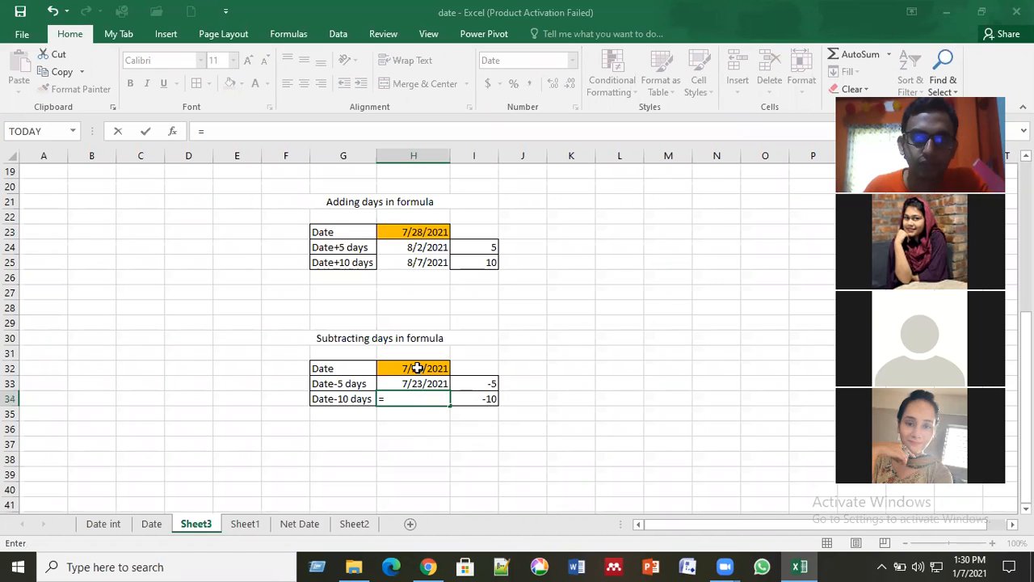
key("Escape")
left_click(475, 403)
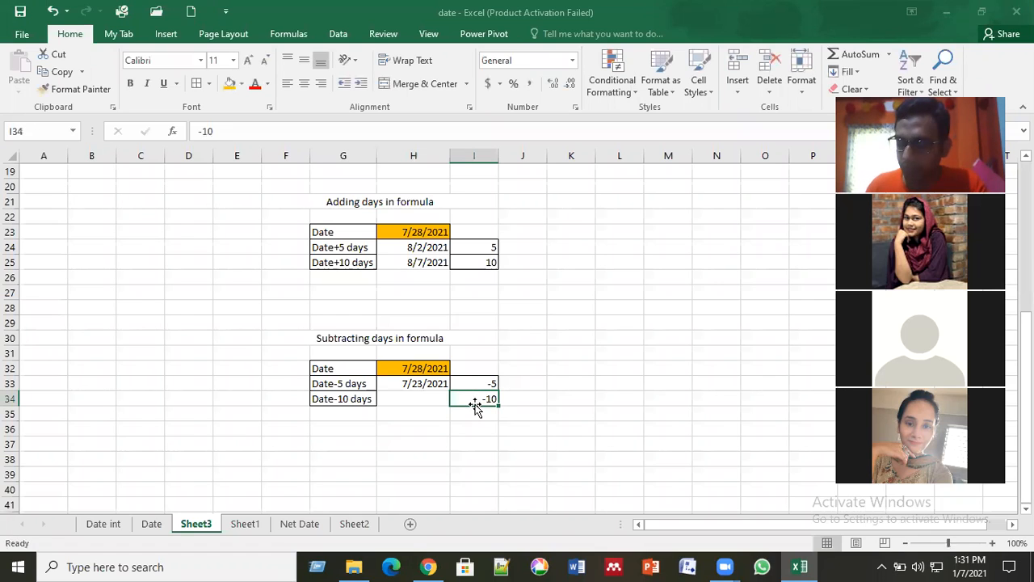
Step: Calculate the date minus 10 days in H34 with the formula =H32-I34
left_click(427, 401)
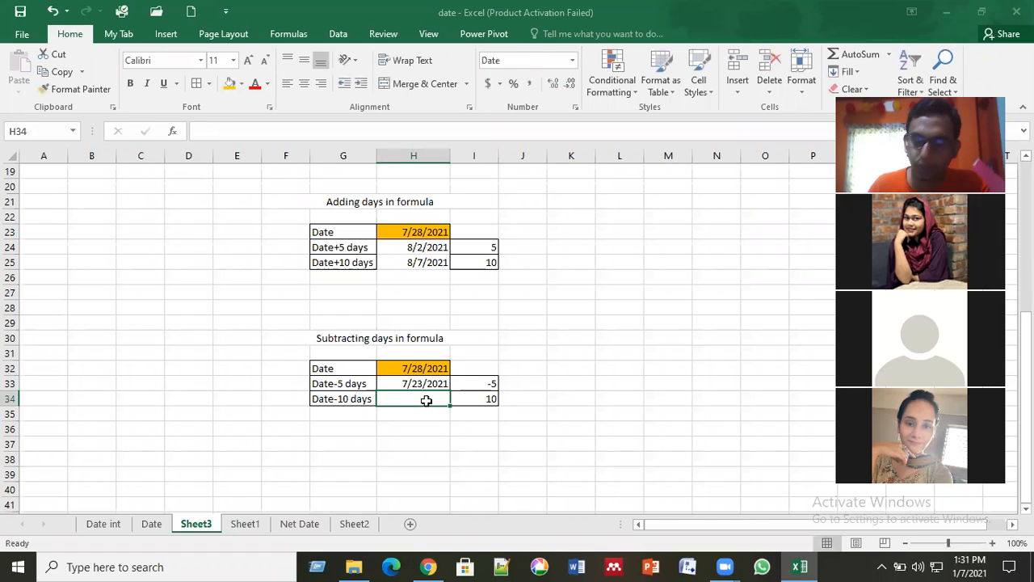
type("=")
left_click(418, 368)
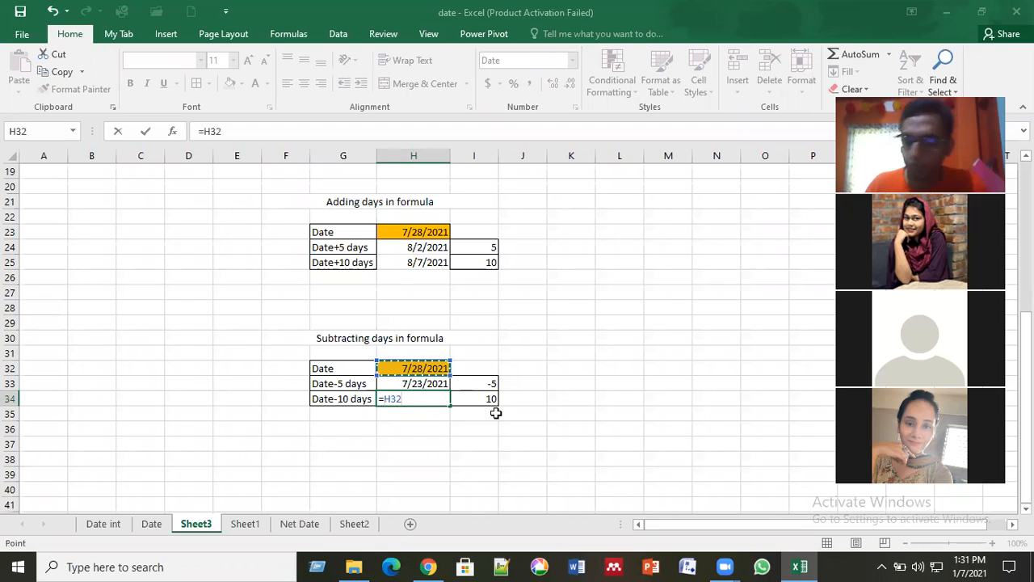
type("-")
left_click(483, 397)
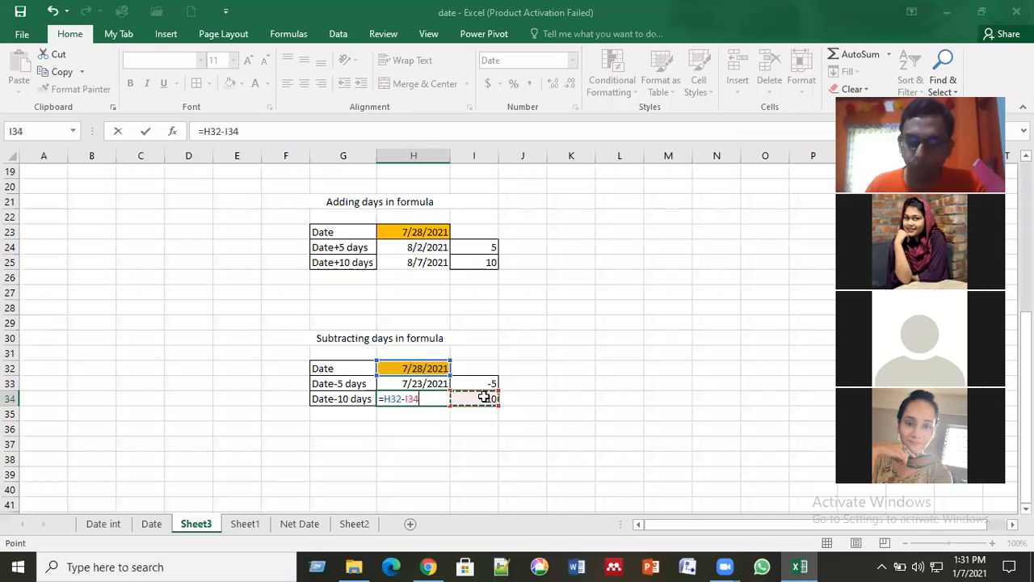
key("Return")
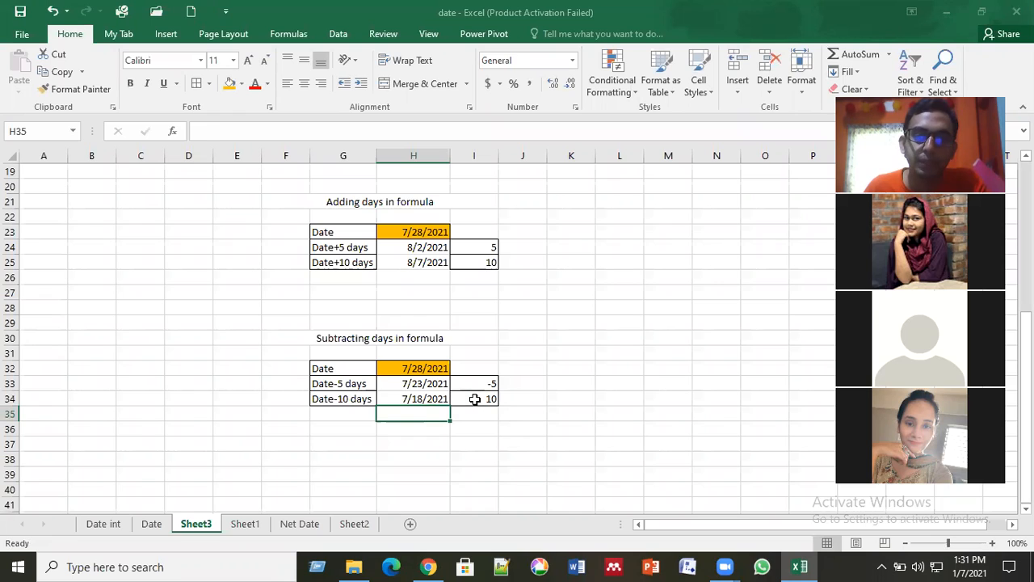
left_click(475, 399)
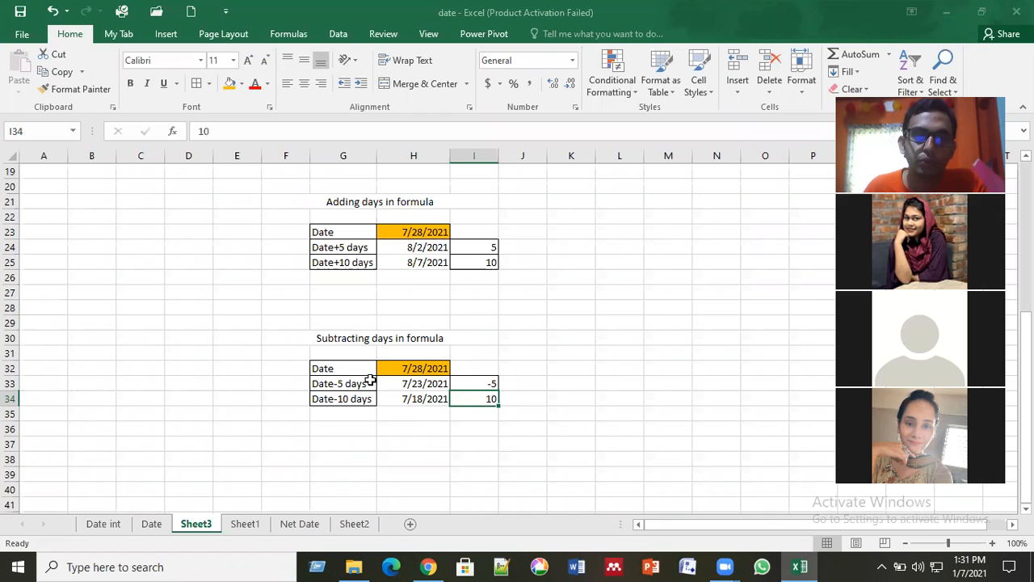
left_click(465, 410)
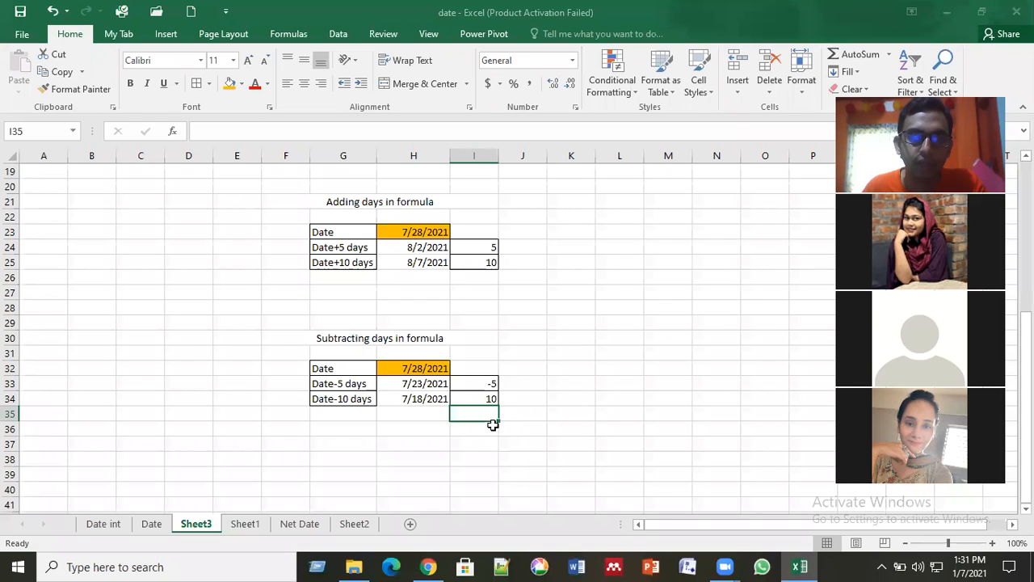
left_click(421, 419)
left_click(477, 412)
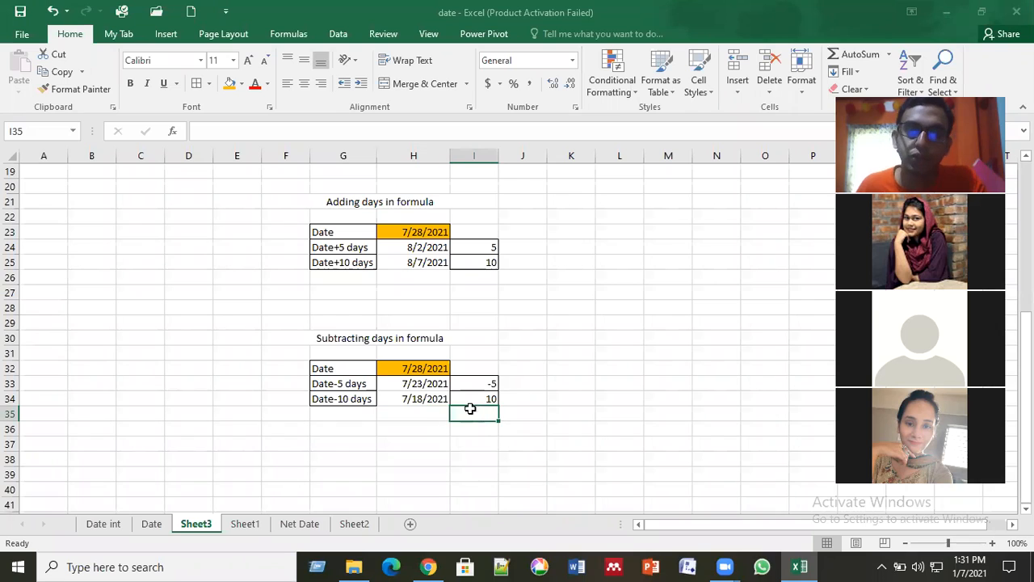
left_click(485, 397)
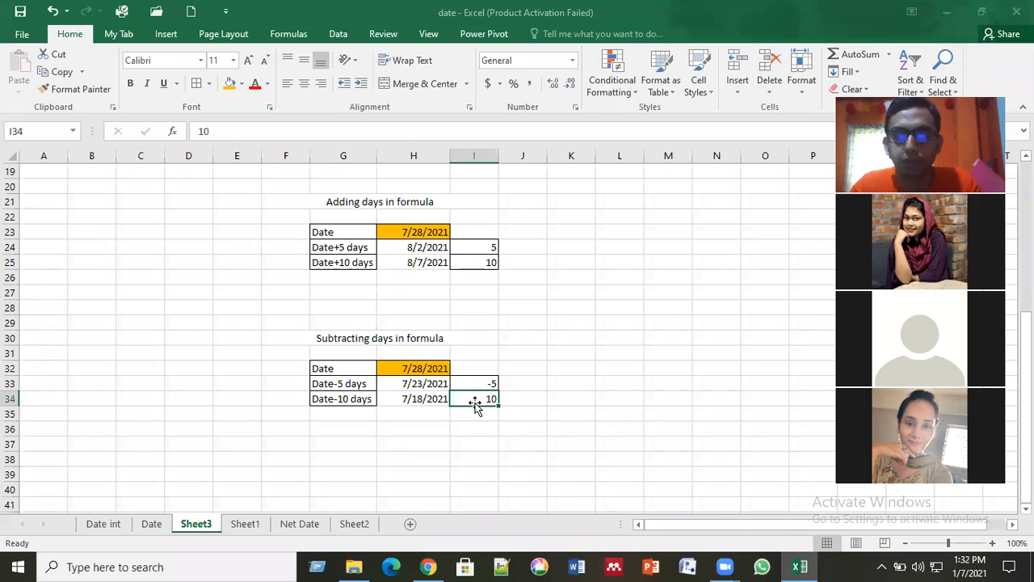
left_click(495, 456)
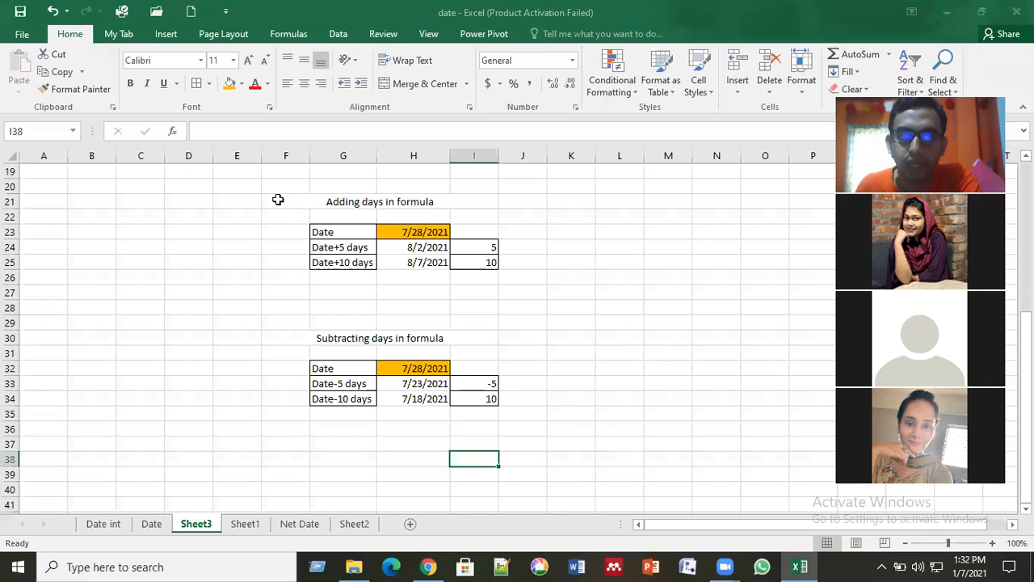
left_click_drag(291, 202, 599, 421)
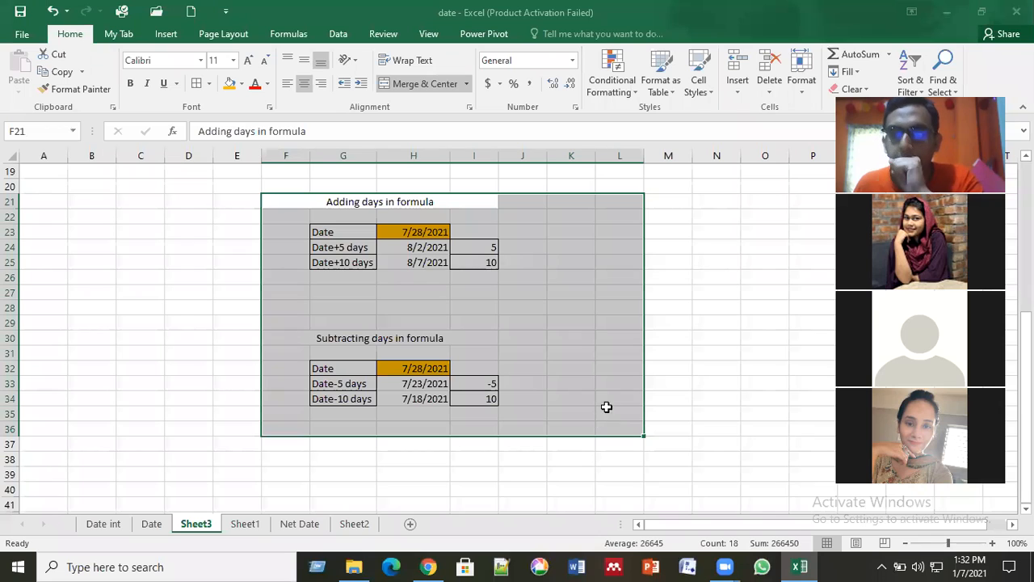
left_click(687, 394)
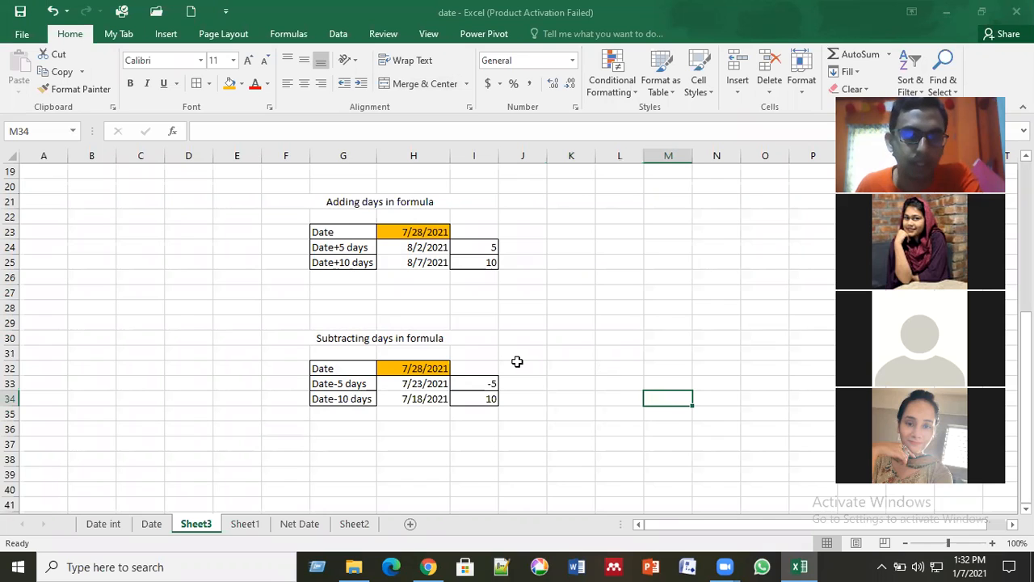
Step: Copy the "Adding days in formula" table from F21:I25 and paste it at F39, below the subtracting table
scroll(517, 361, "down", 1)
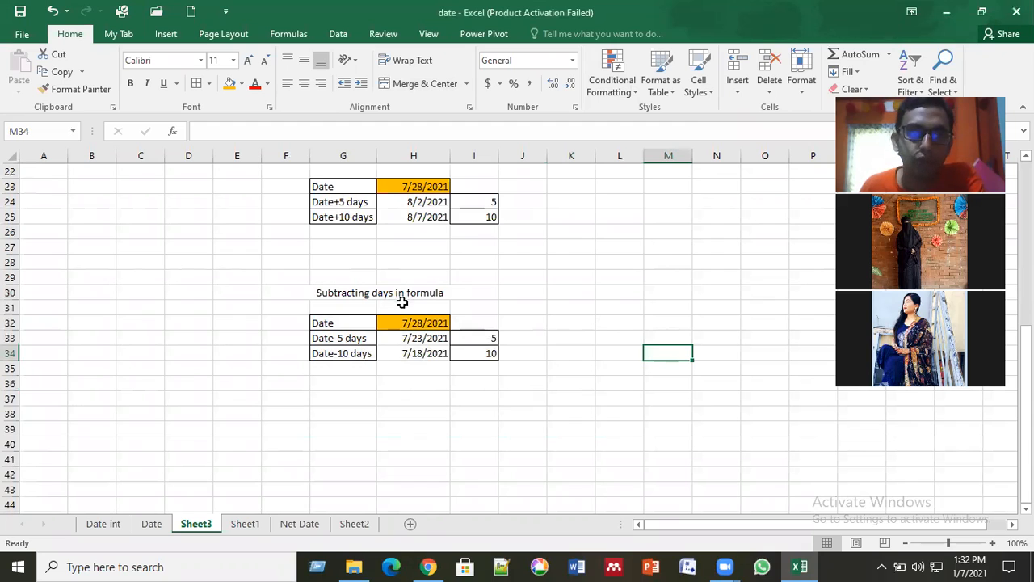
scroll(309, 227, "up", 1)
left_click(293, 200)
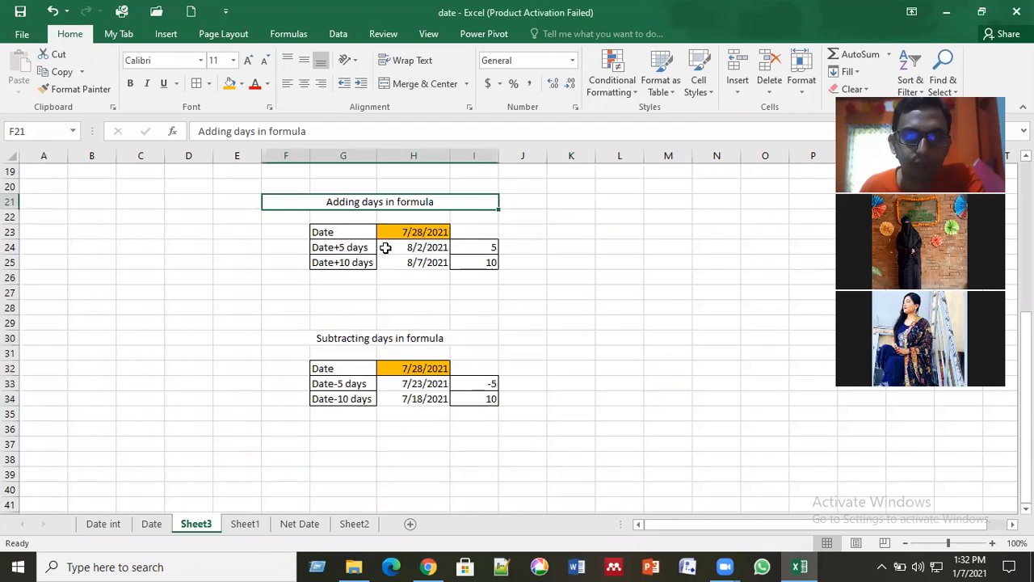
left_click(391, 260, "shift")
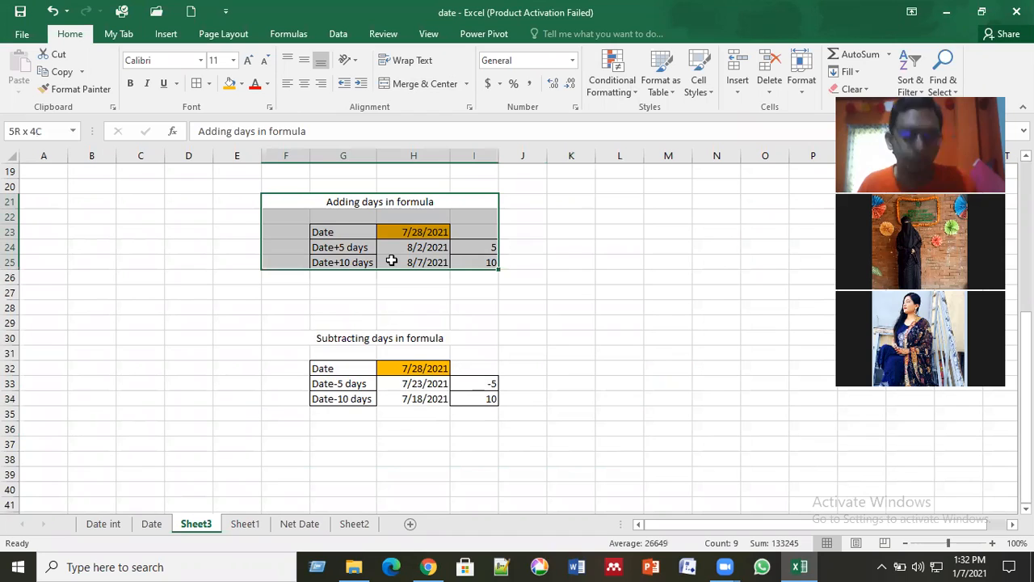
key("ctrl+c")
scroll(288, 352, "down", 3)
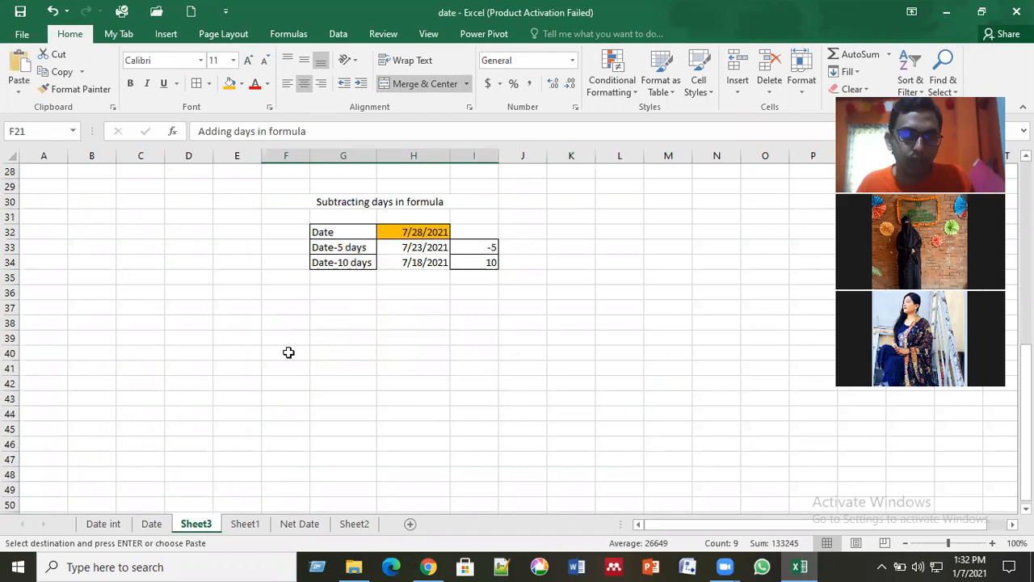
left_click(288, 340)
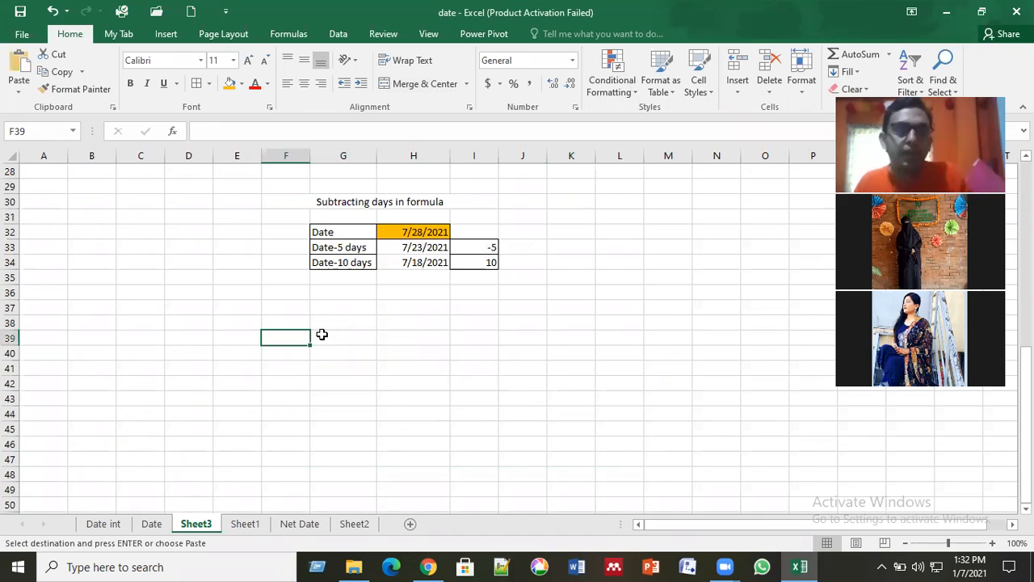
key("ctrl+v")
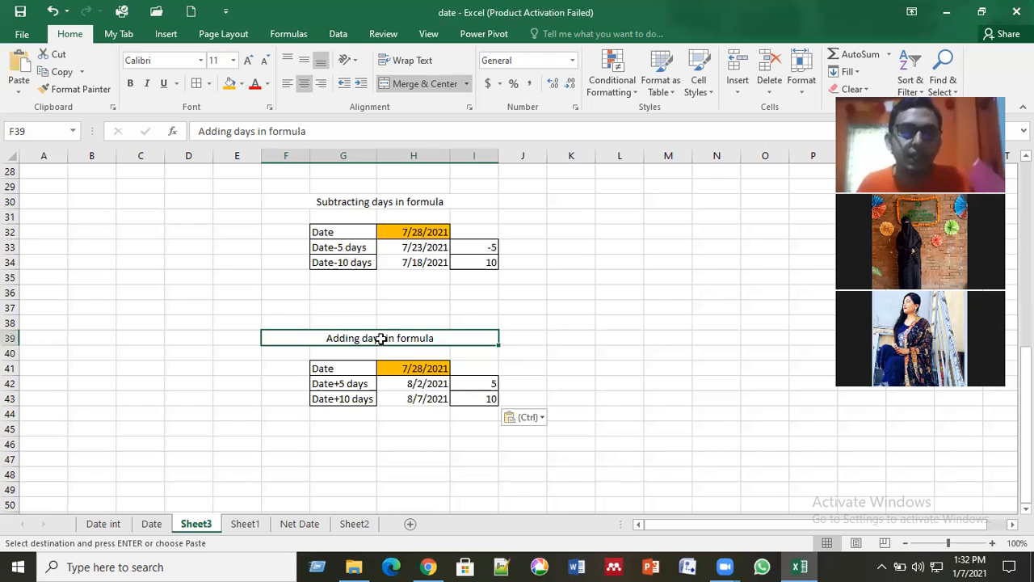
Step: Change the pasted table's heading in F39 to "Adding months in formula"
double_click(435, 343)
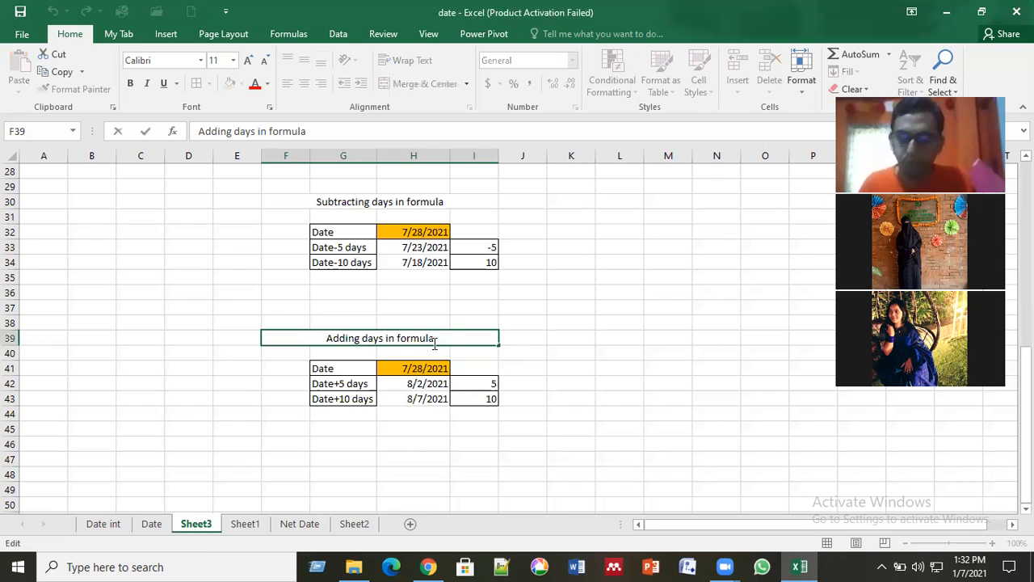
key("BackSpace")
key("BackSpace")
key("BackSpace")
key("BackSpace")
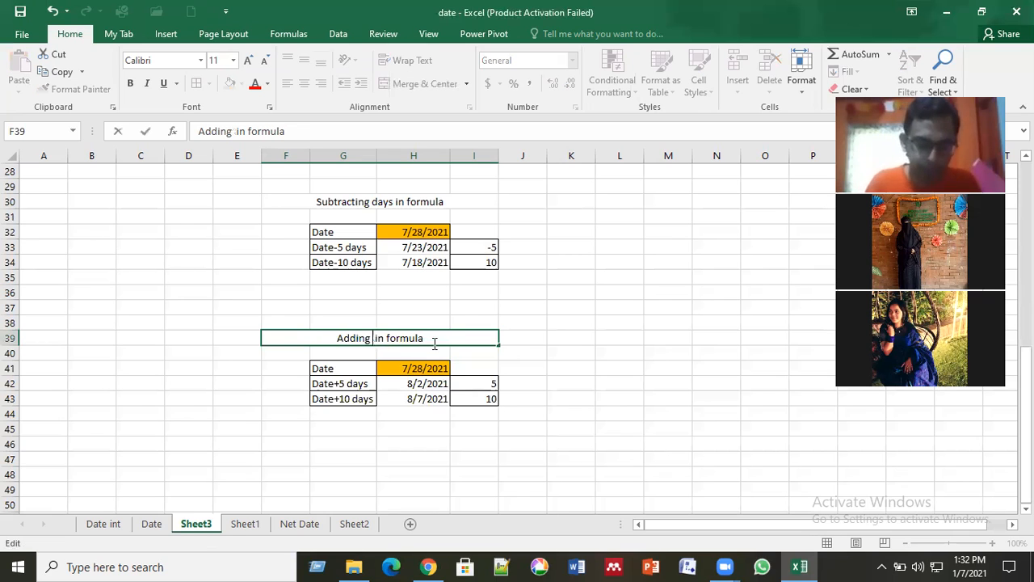
type("months")
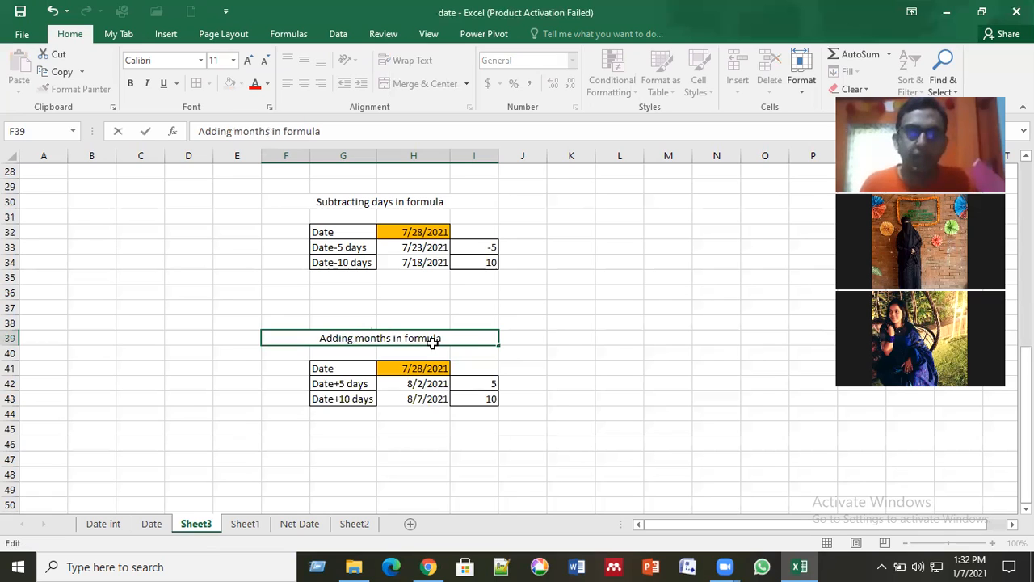
key("Return")
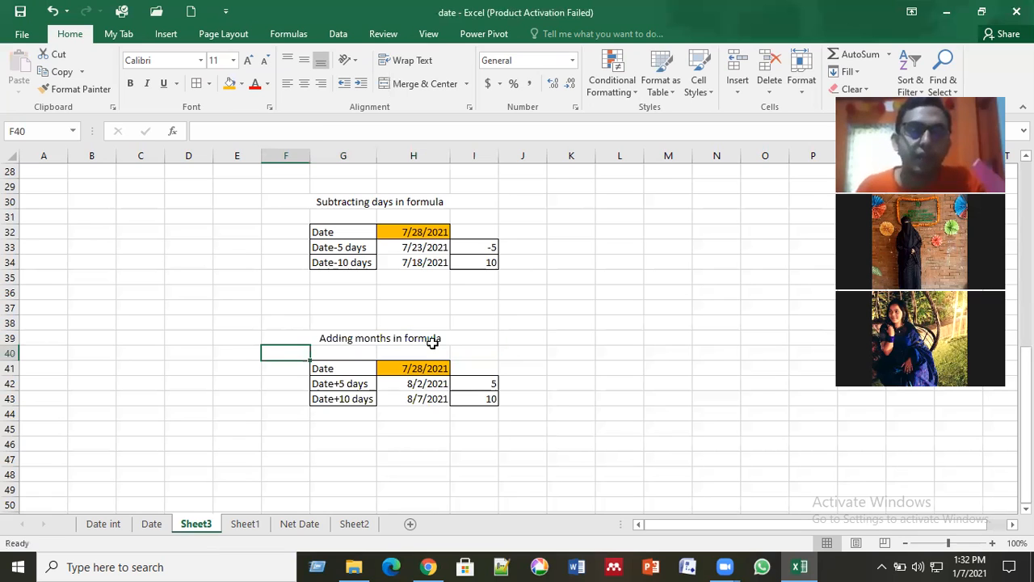
Step: Clear the copied date formulas from cells H42 and H43 of the months table
left_click(432, 387)
left_click(432, 402, "shift")
key("Delete")
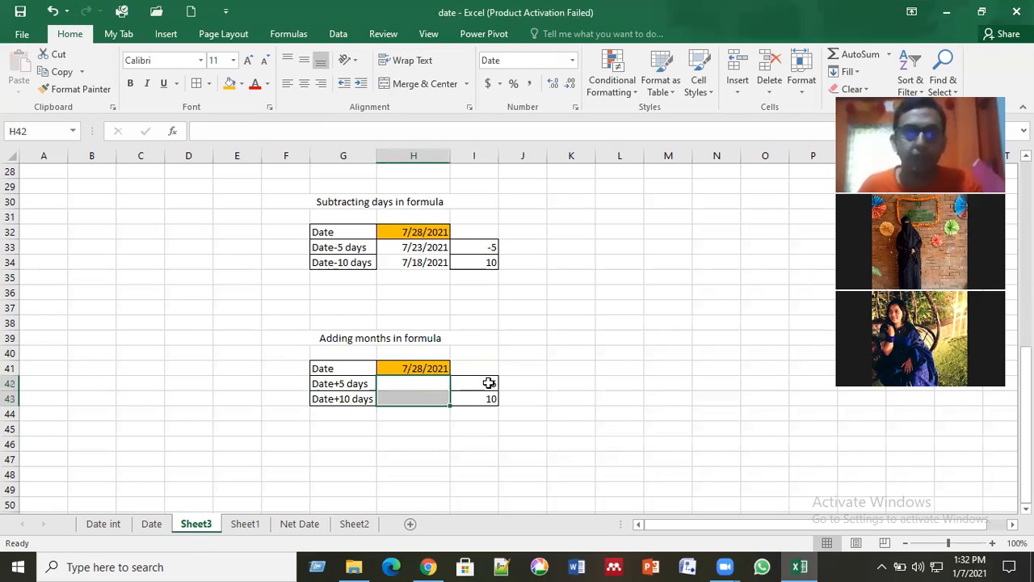
Step: Change the label in G42 of the months table to "Date+2 months"
left_click(352, 384)
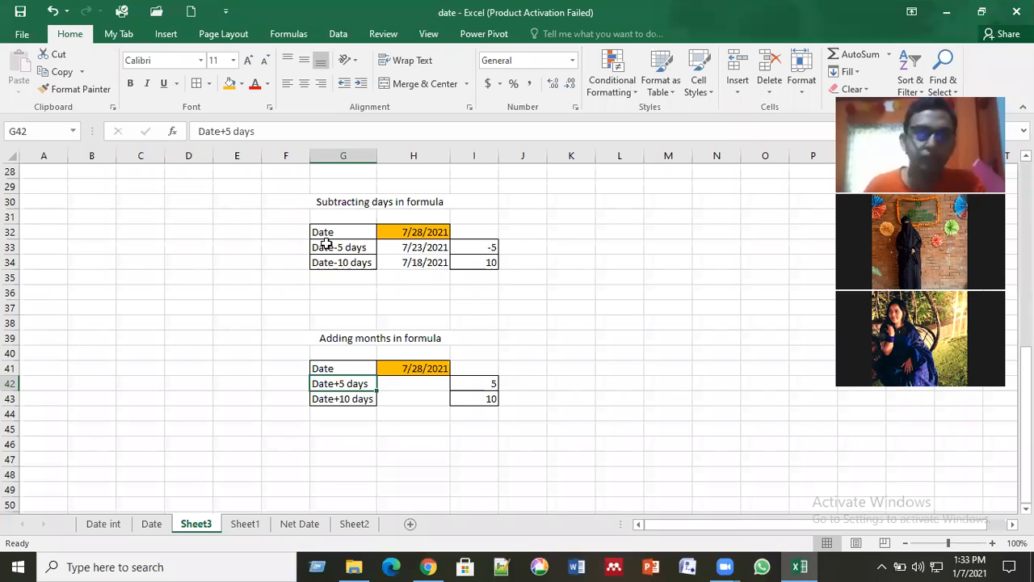
key("F2")
key("BackSpace")
key("BackSpace")
key("BackSpace")
key("BackSpace")
key("BackSpace")
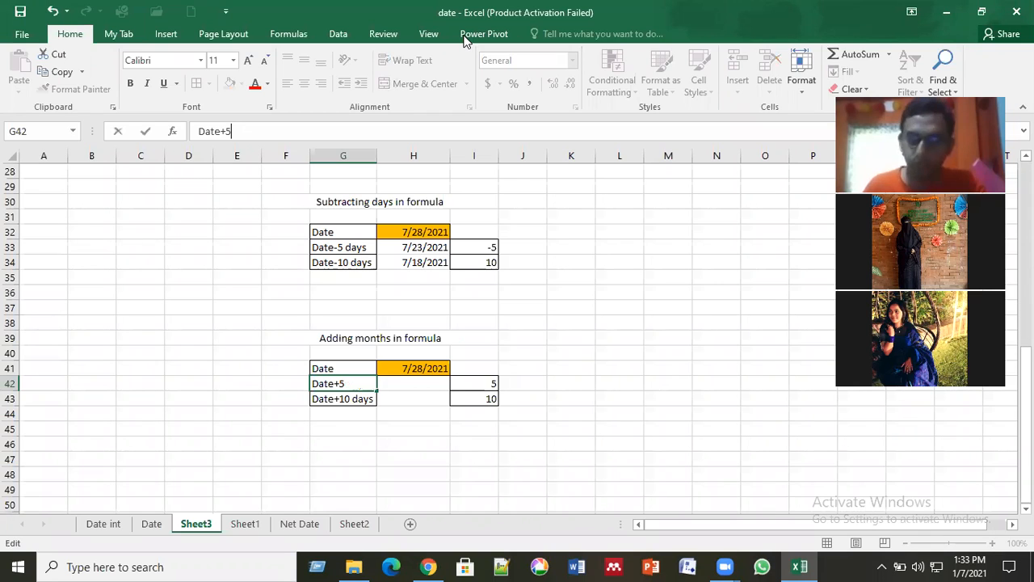
key("BackSpace")
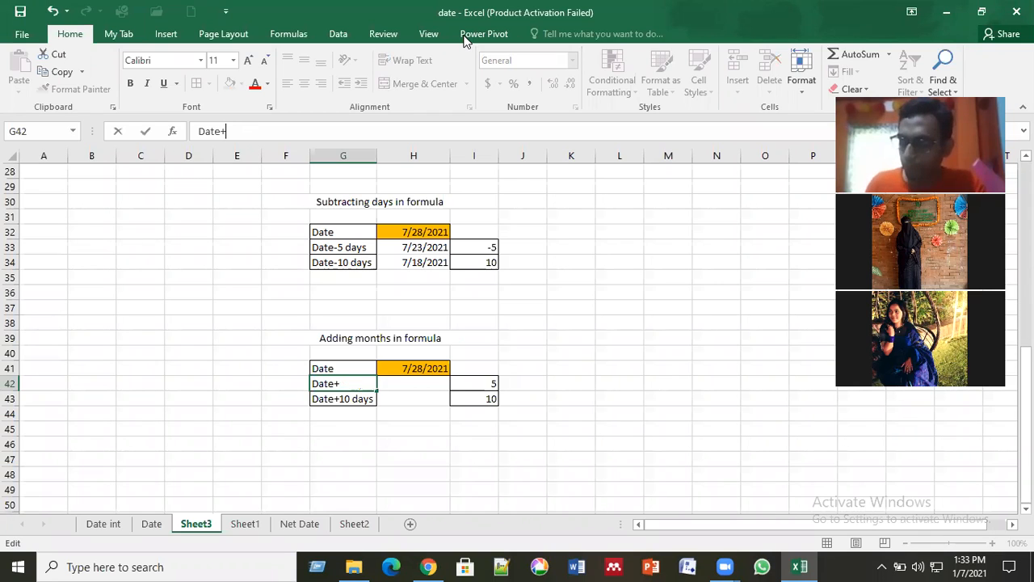
type("2")
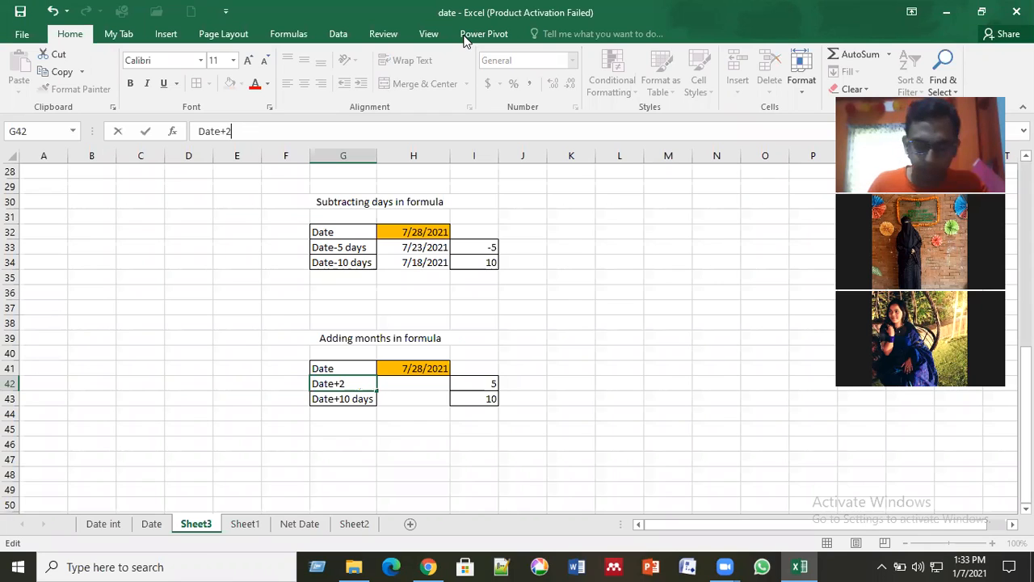
type(" months")
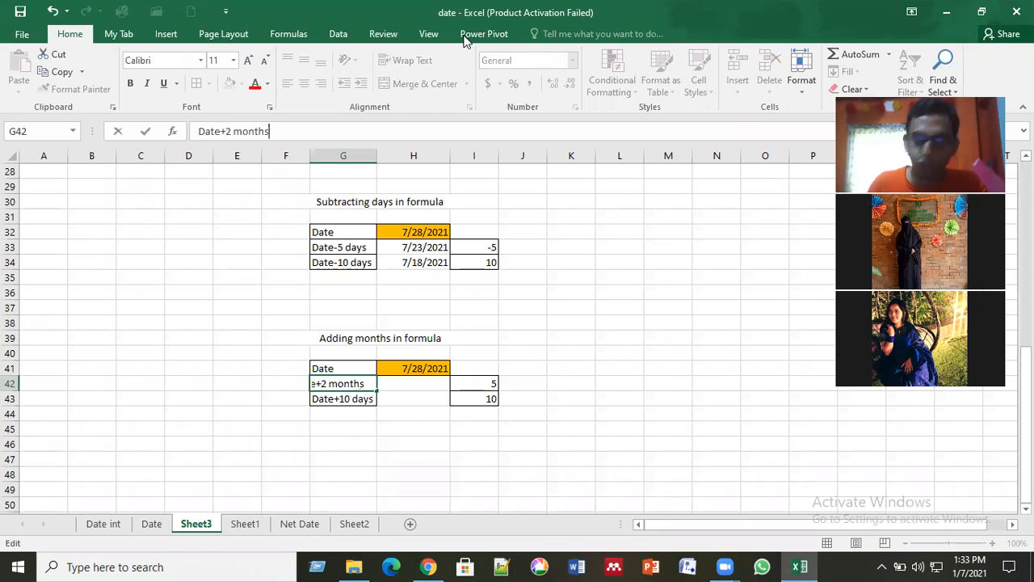
key("Return")
Step: Copy the "Date+2 months" label from G42 into G43, replacing the "Date+10 days" label
key("Up")
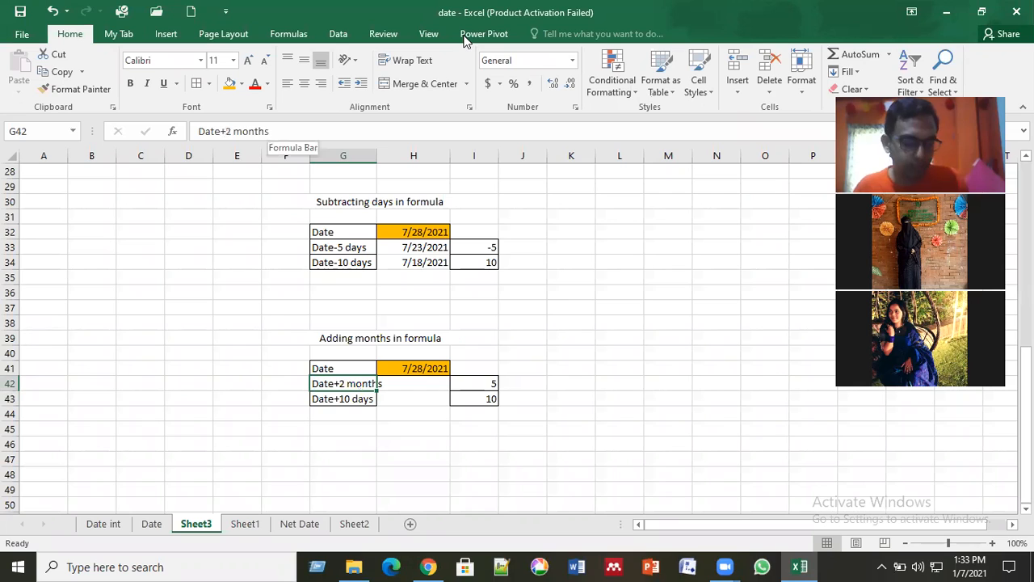
key("ctrl+c")
key("Down")
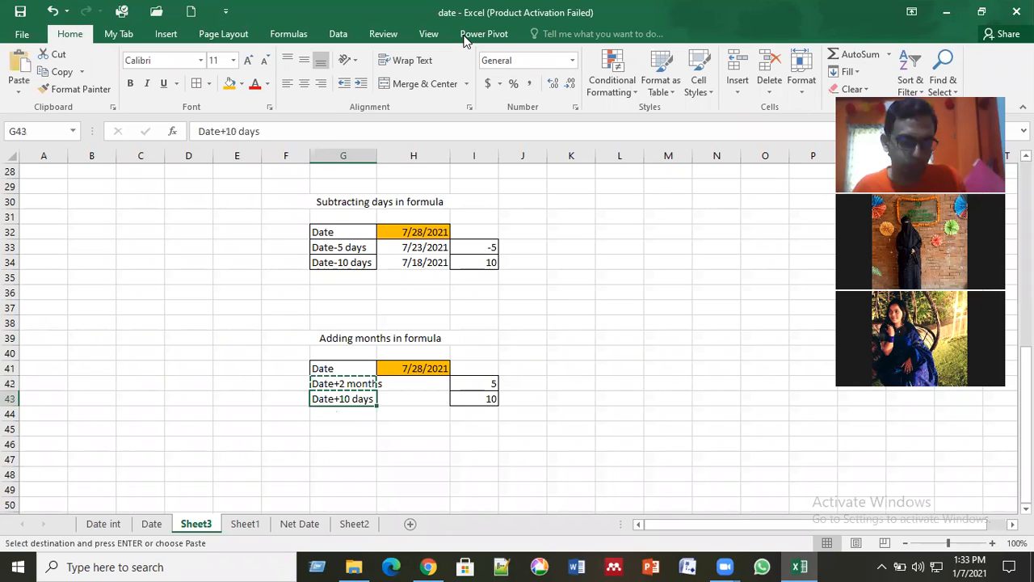
key("ctrl+v")
key("Down")
key("ctrl+Down")
key("ctrl+v")
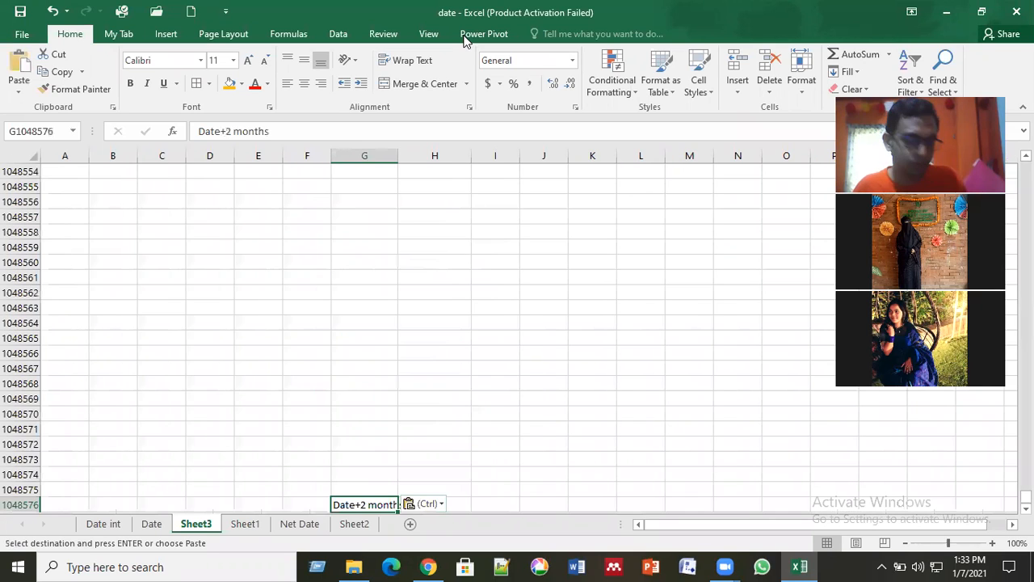
key("ctrl")
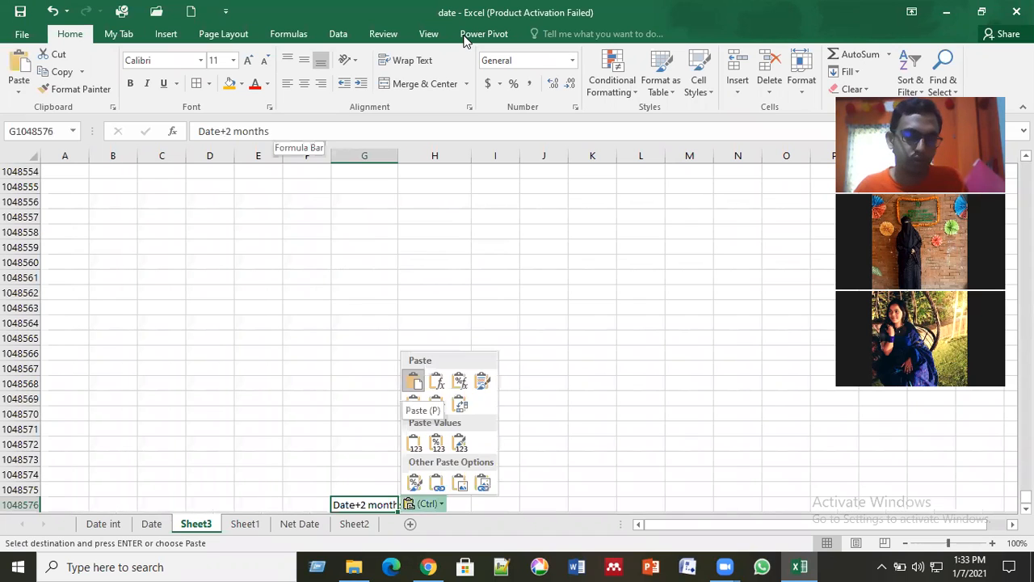
key("Escape")
key("Delete")
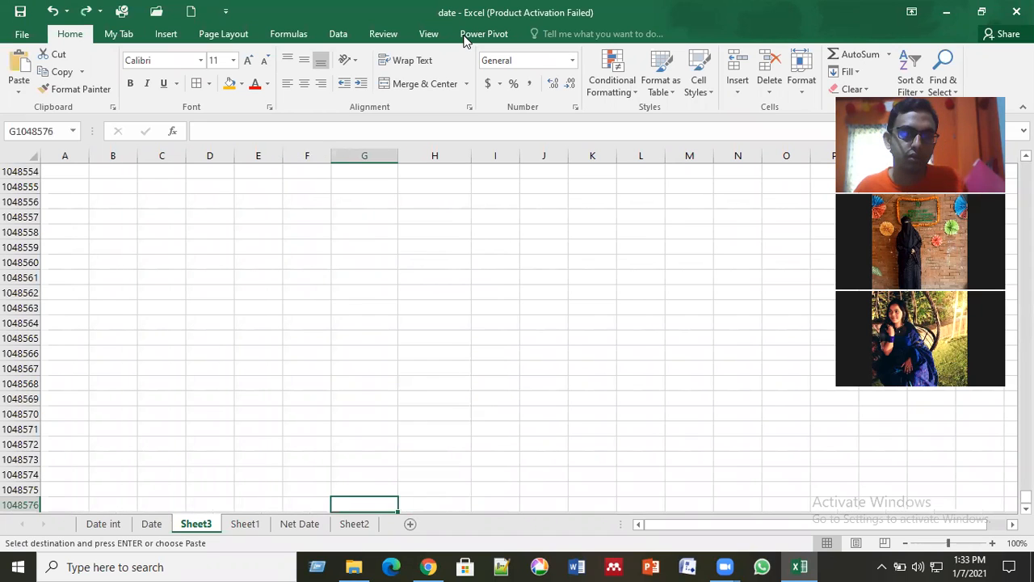
key("ctrl+z")
scroll(273, 289, "up", 5)
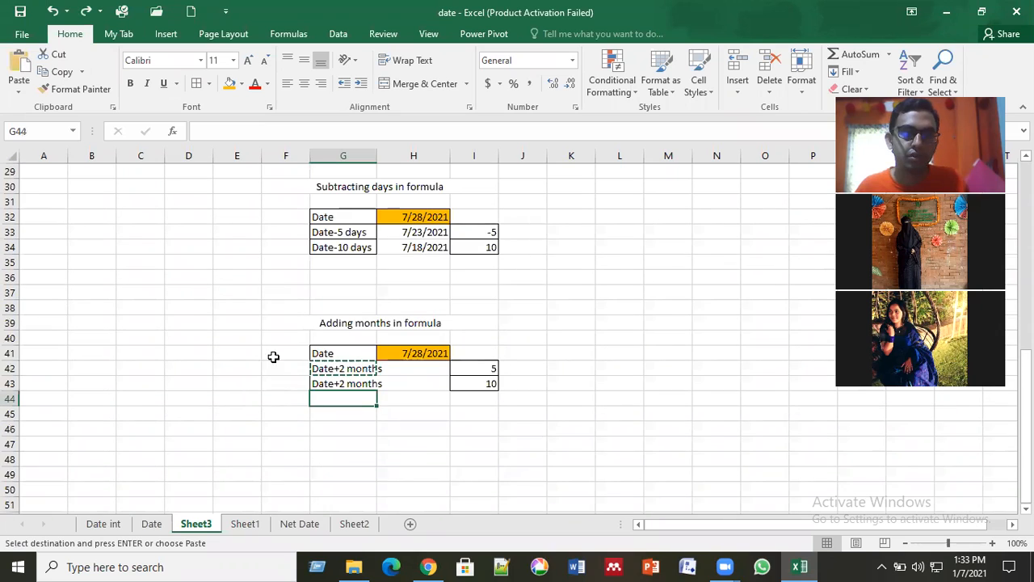
Step: Copy the "Date+2 months" label from G43 into G44 to add another row to the months table
left_click(351, 385)
key("ctrl+c")
key("Down")
key("ctrl+v")
key("Down")
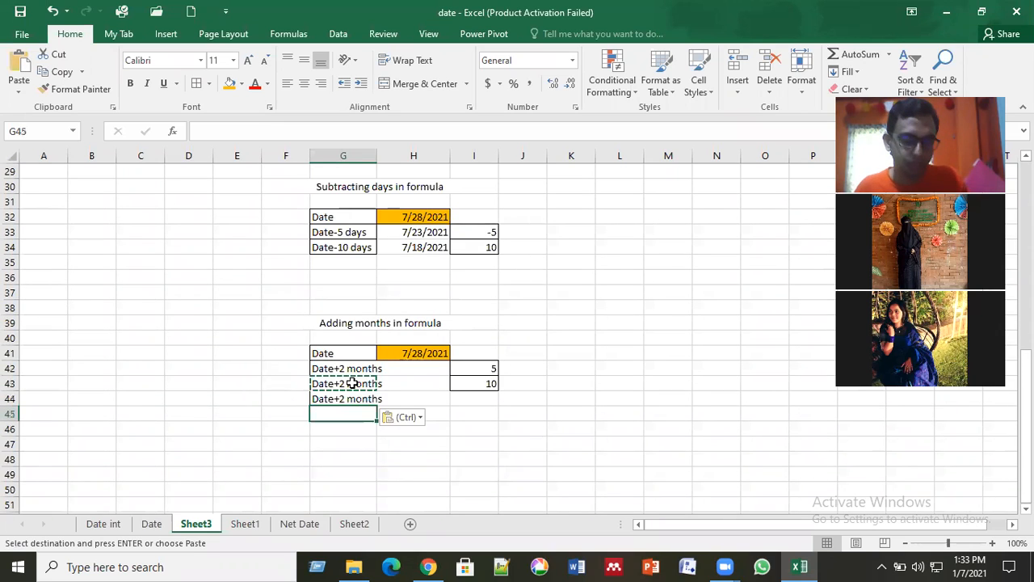
key("ctrl+Down")
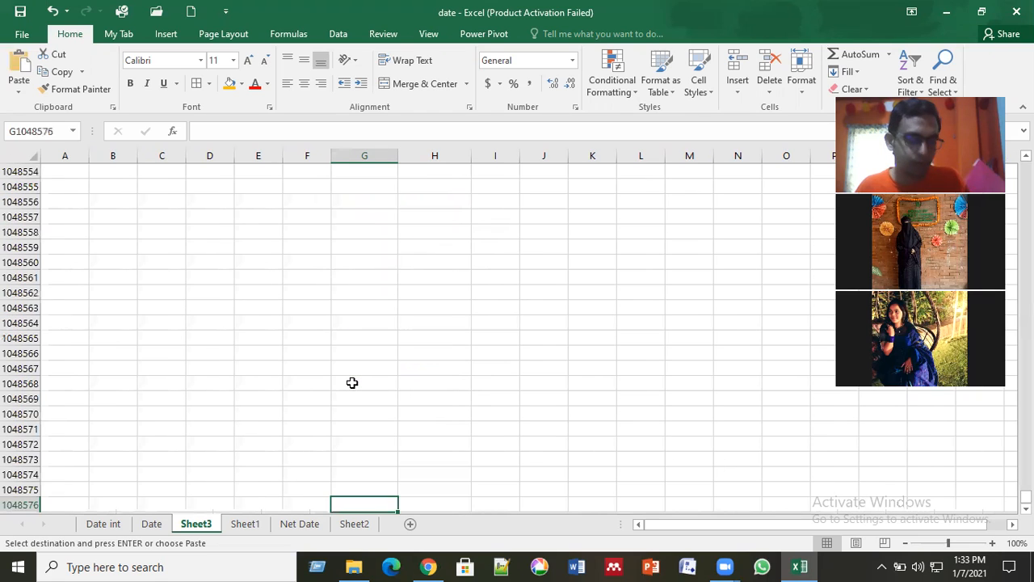
key("ctrl+Up")
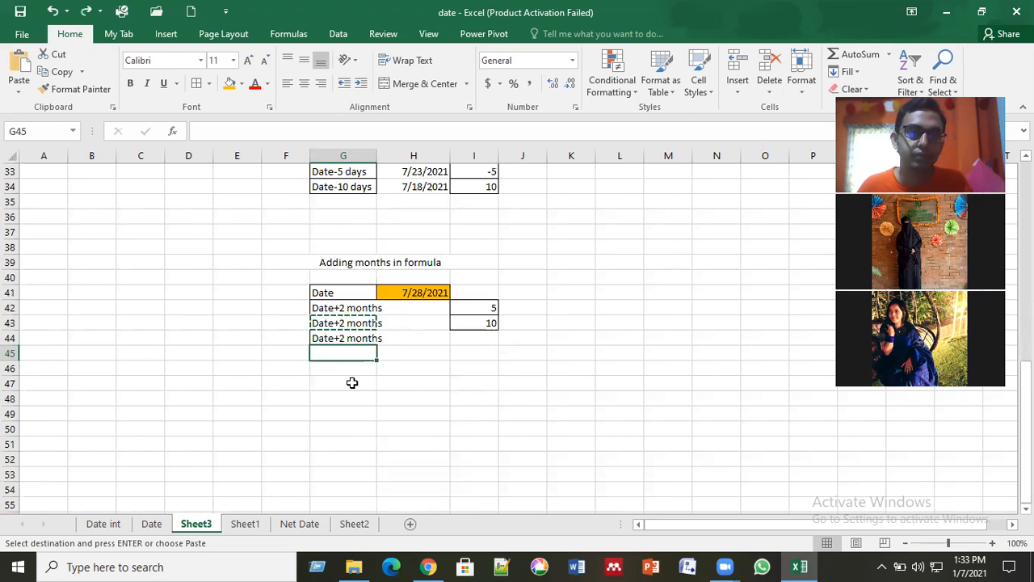
left_click(352, 382)
key("Escape")
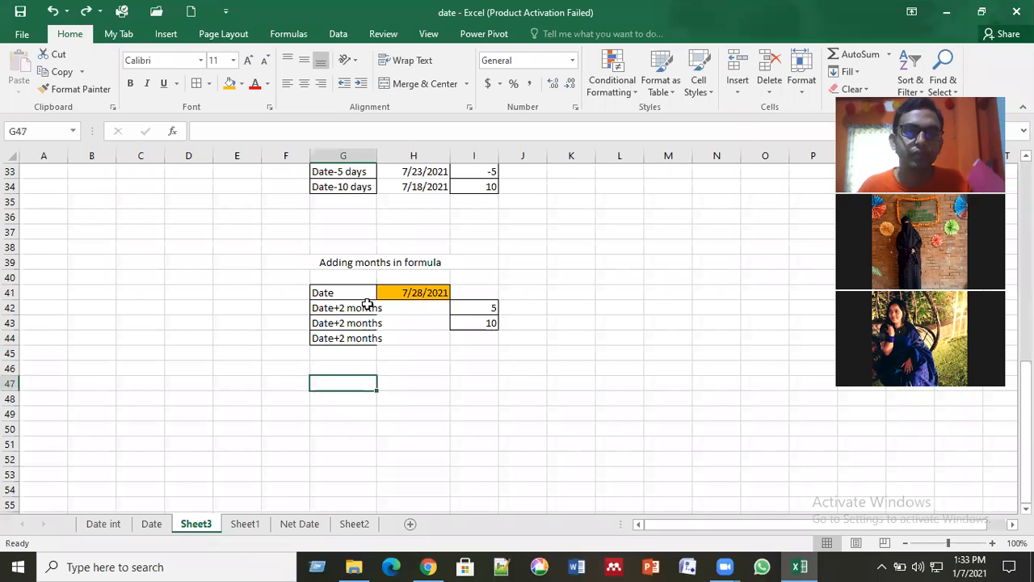
Step: Change the label in G43 to "Date+5 months" and the one in G44 to "Date+10 months"
left_click(353, 324)
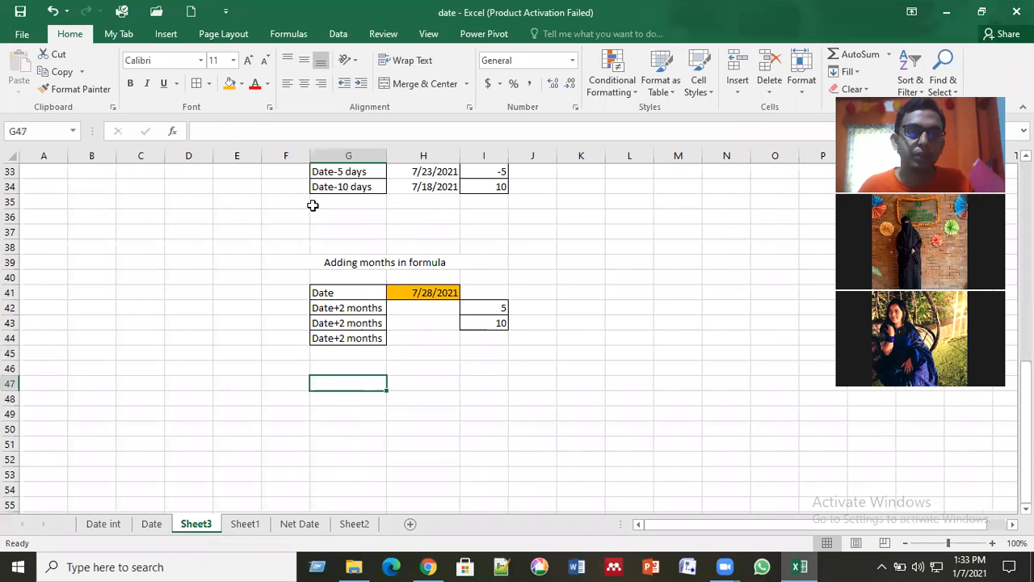
left_click(232, 131)
key("BackSpace")
type("5")
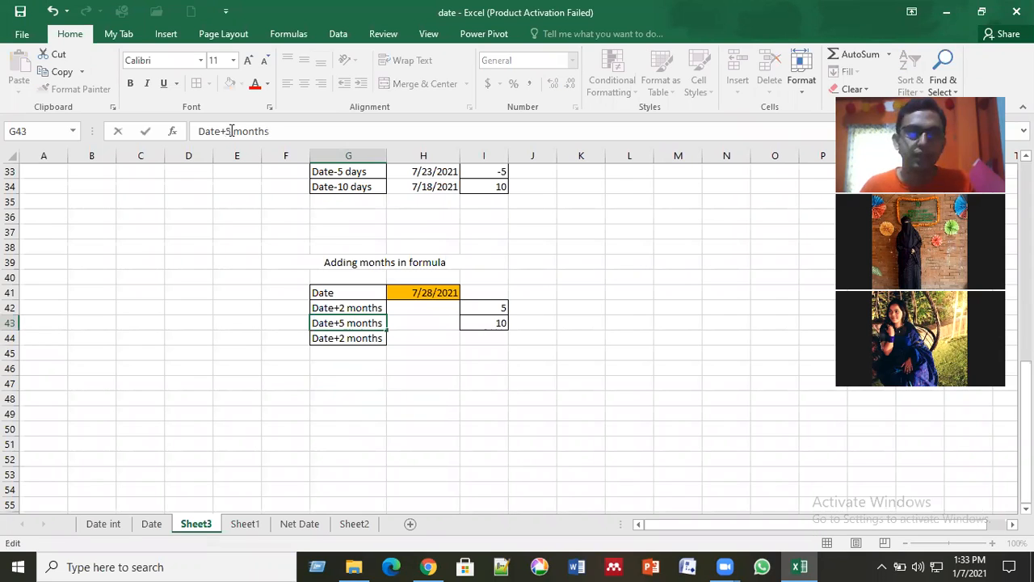
key("Return")
left_click(232, 131)
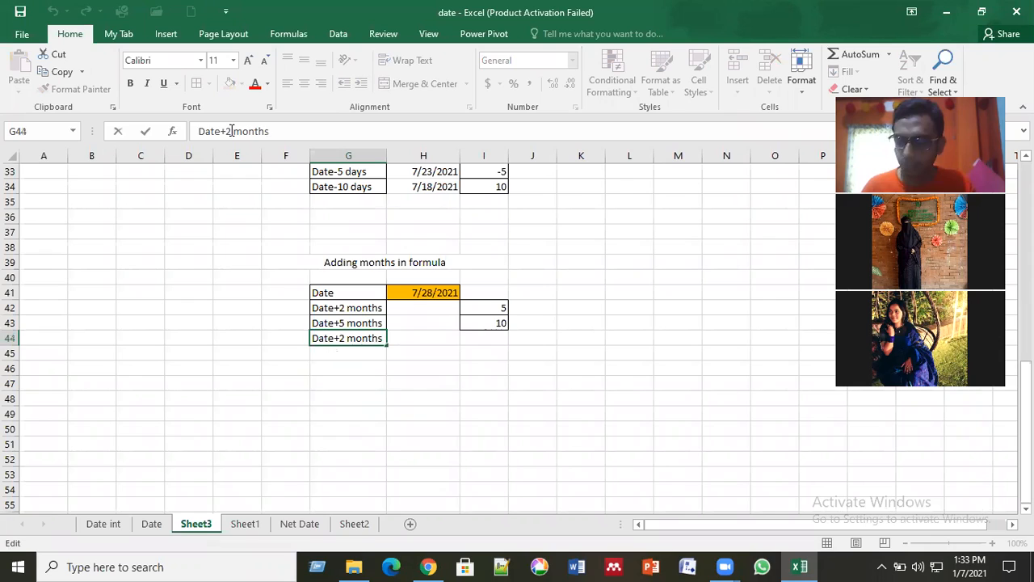
key("BackSpace")
type("10")
key("Return")
Step: Copy the G44 label into G45 and change the copy to "Date+15 months"
key("Up")
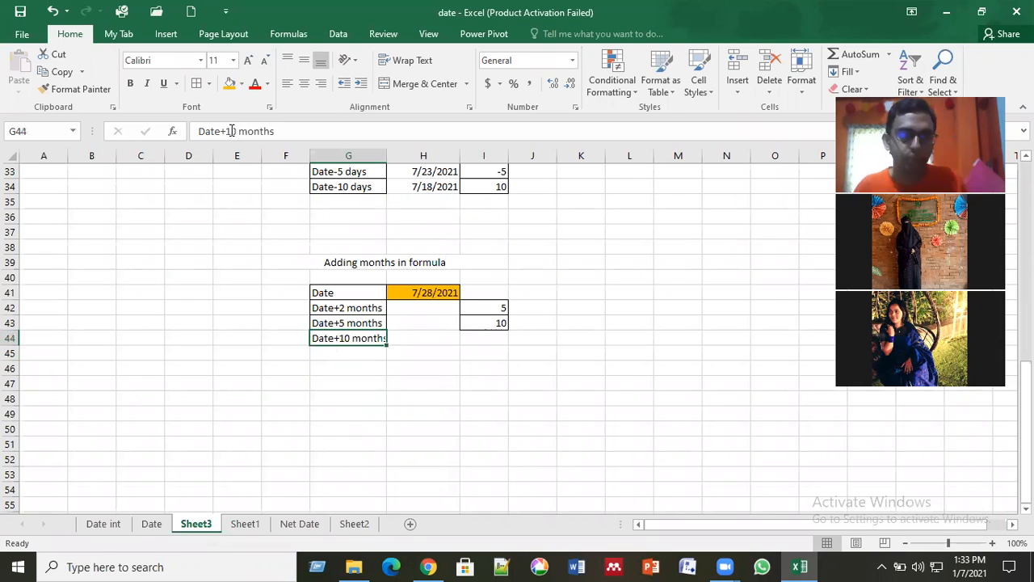
key("ctrl+c")
key("Down")
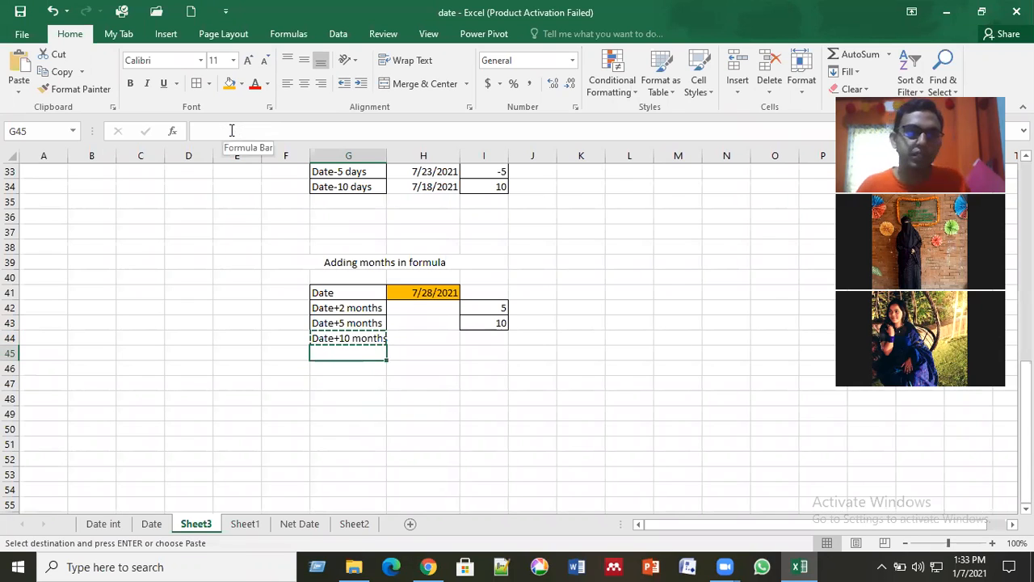
key("ctrl+v")
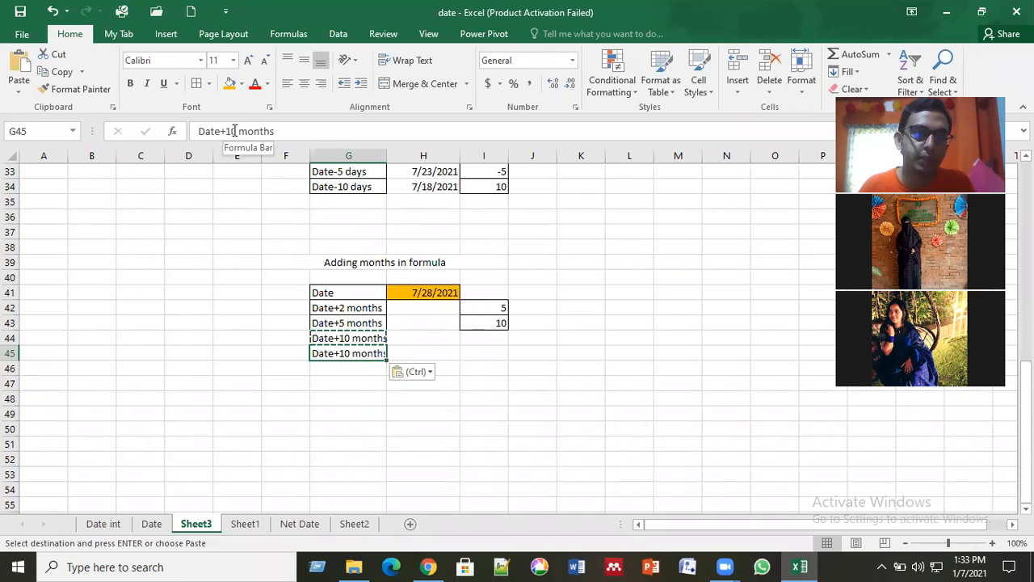
left_click(234, 131)
key("BackSpace")
type("5")
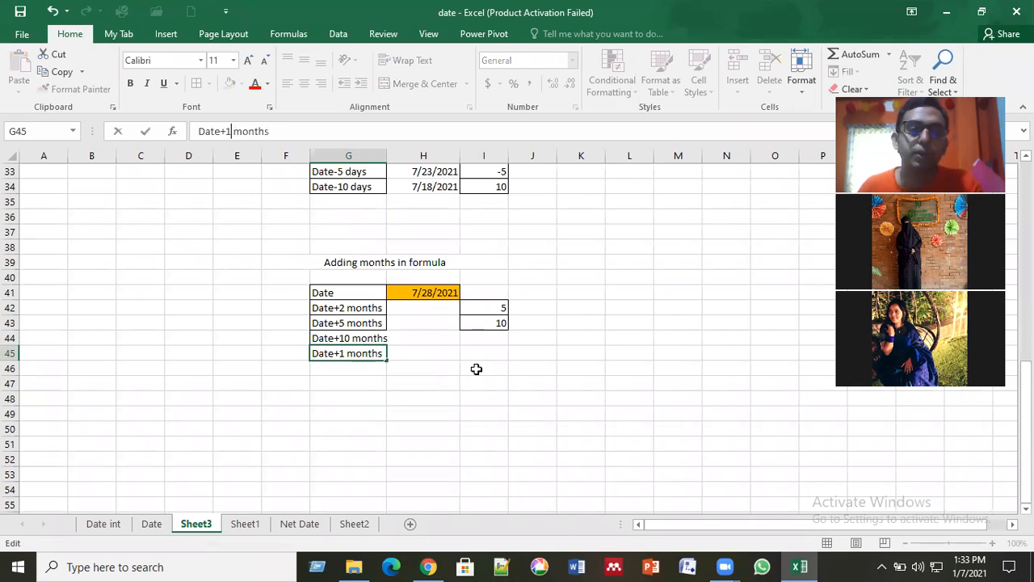
key("Return")
Step: Enter the month counts 2, 5, 10 and 12 in cells I42 to I45
left_click_drag(489, 307, 489, 355)
left_click_drag(497, 315, 503, 307)
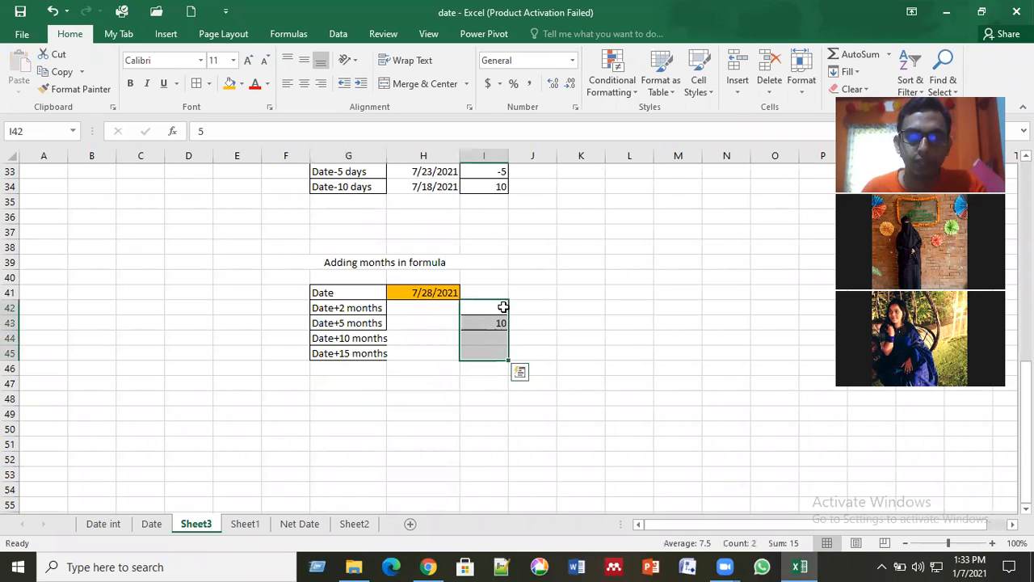
left_click(502, 307)
key("Down")
type("5")
key("Return")
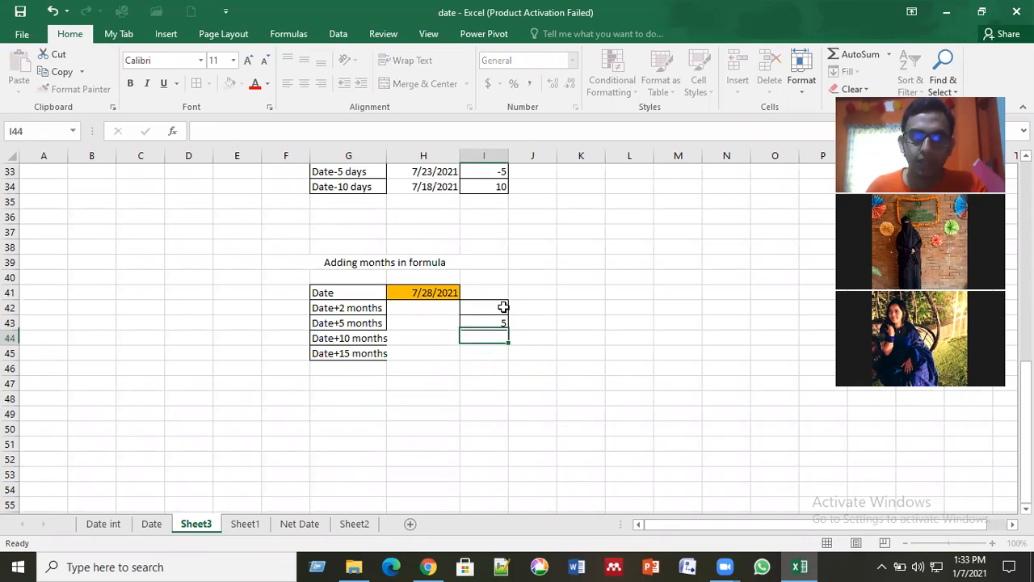
type("10")
key("Return")
type("12")
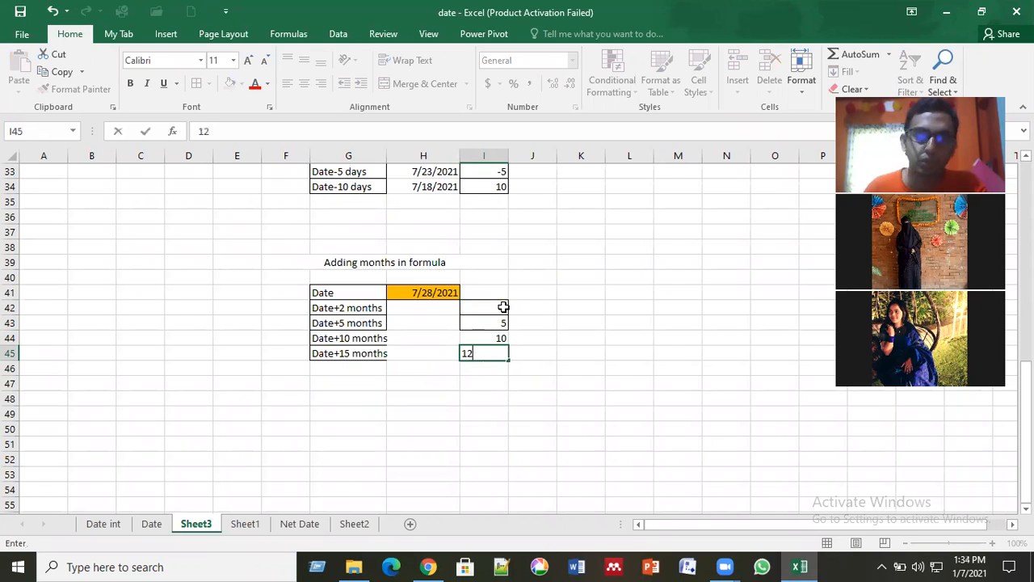
key("Return")
Step: Apply cell borders to the month counts in I42:I45 and the labels in G42:G45, and widen column G to fit its text
left_click_drag(502, 306, 501, 353)
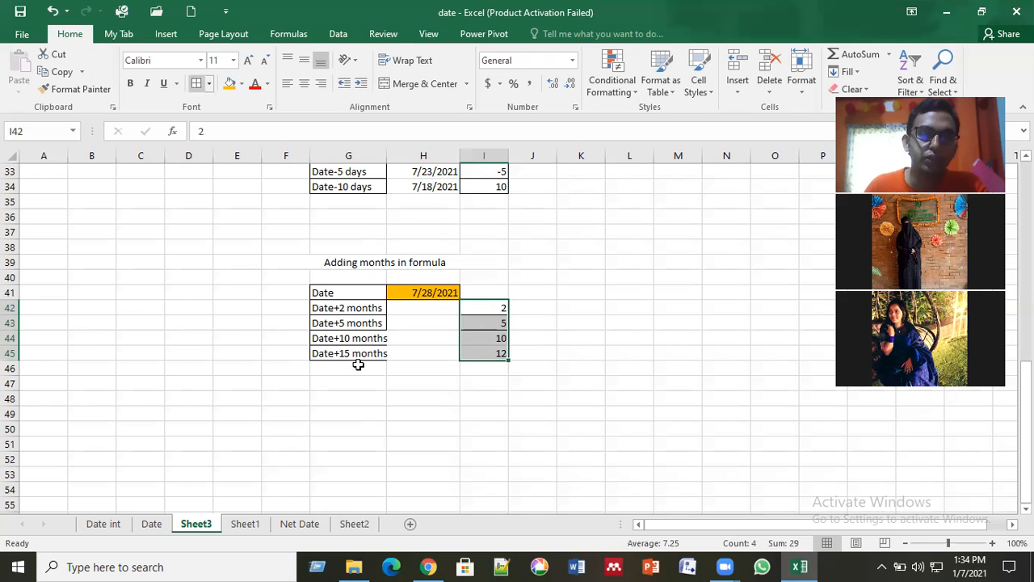
left_click_drag(362, 307, 363, 353)
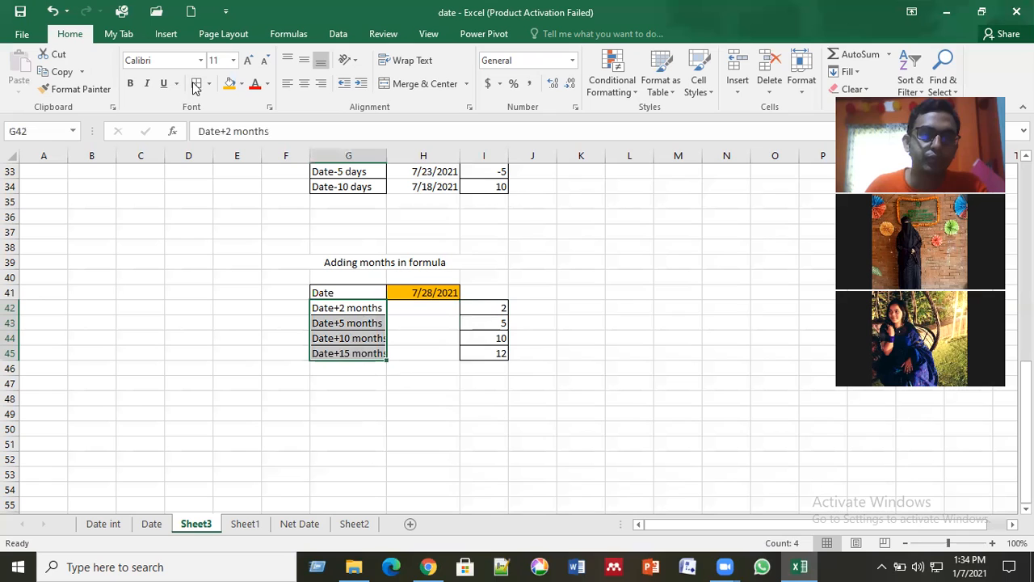
double_click(386, 156)
left_click(445, 445)
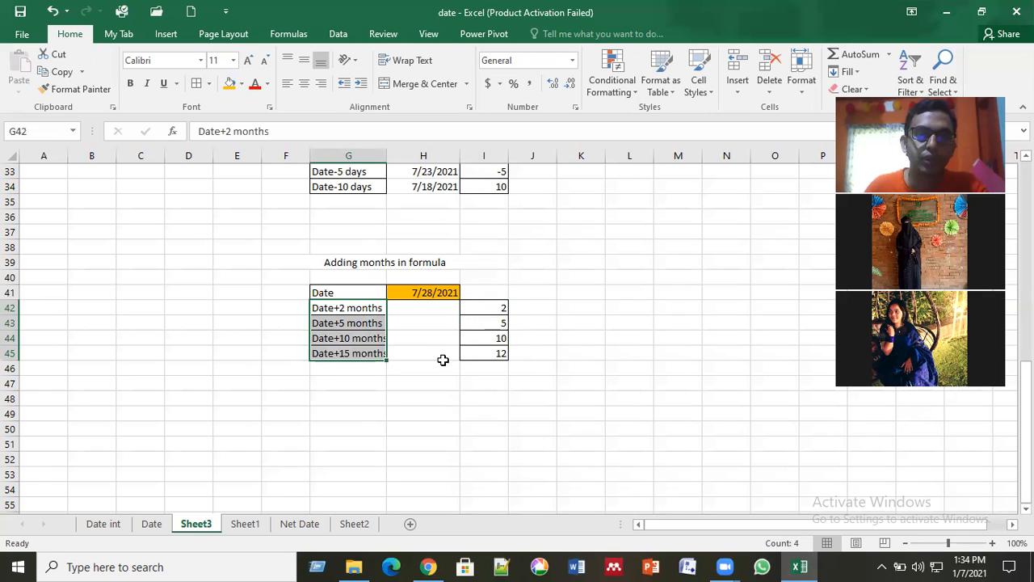
left_click(436, 310)
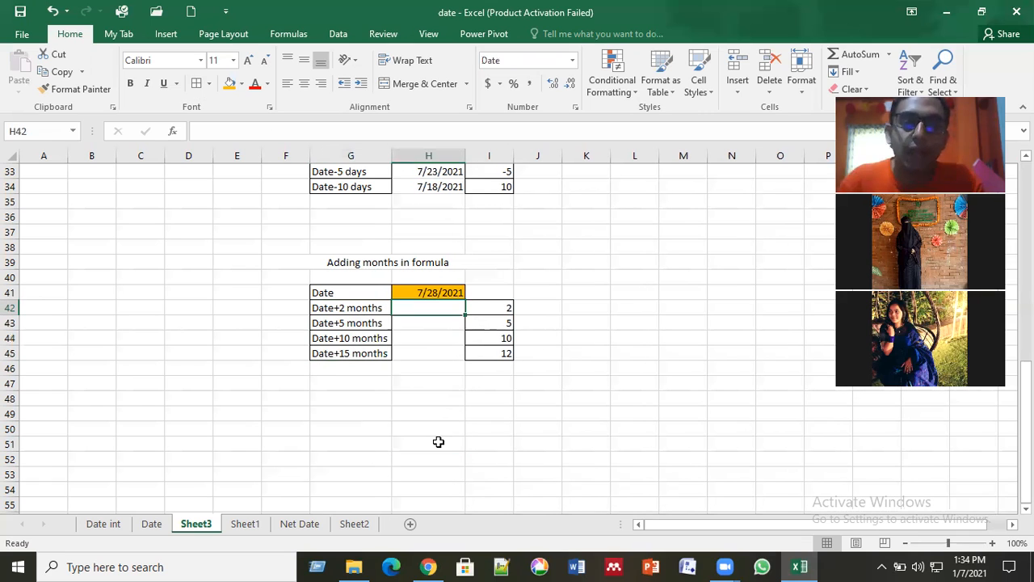
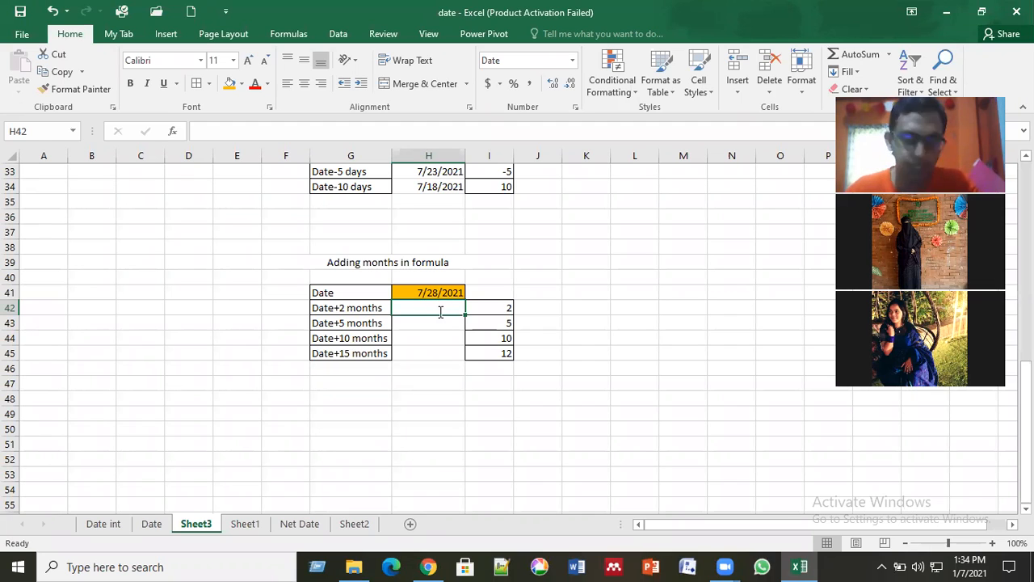
Step: Enter the formula =EDATE(H41,I42) in cell H42 to add the two months to the date
type("=edate")
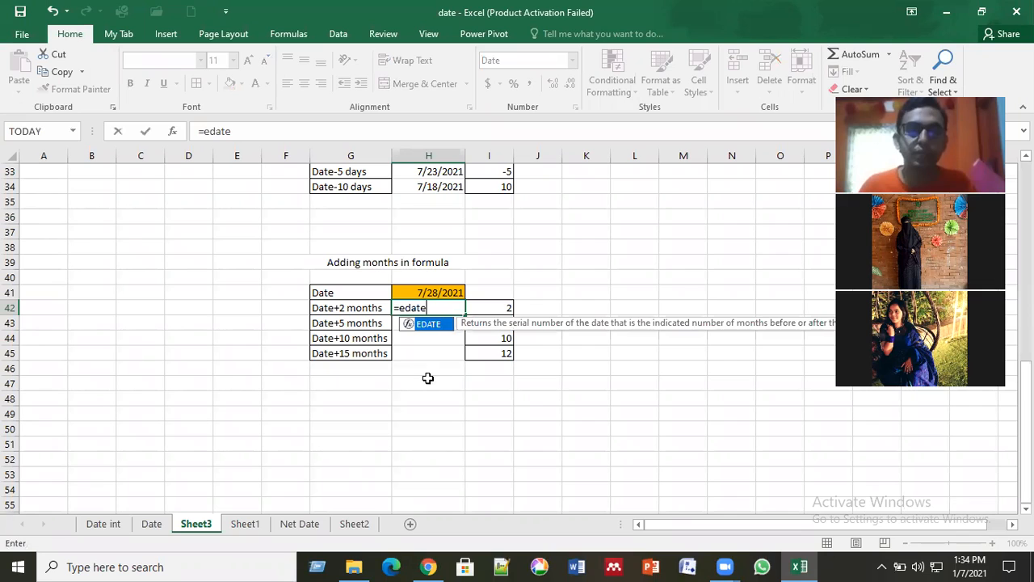
key("Tab")
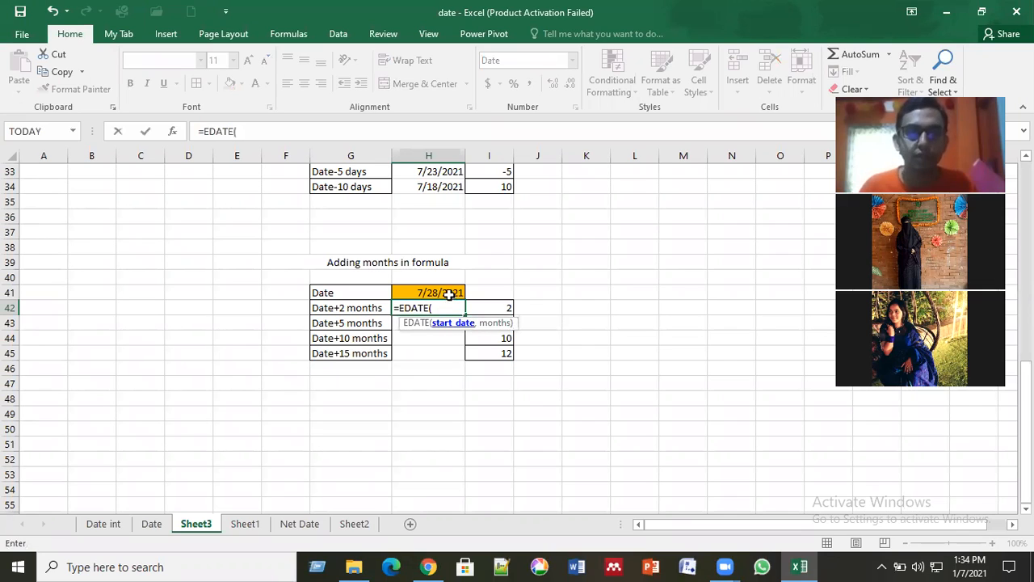
key("Up")
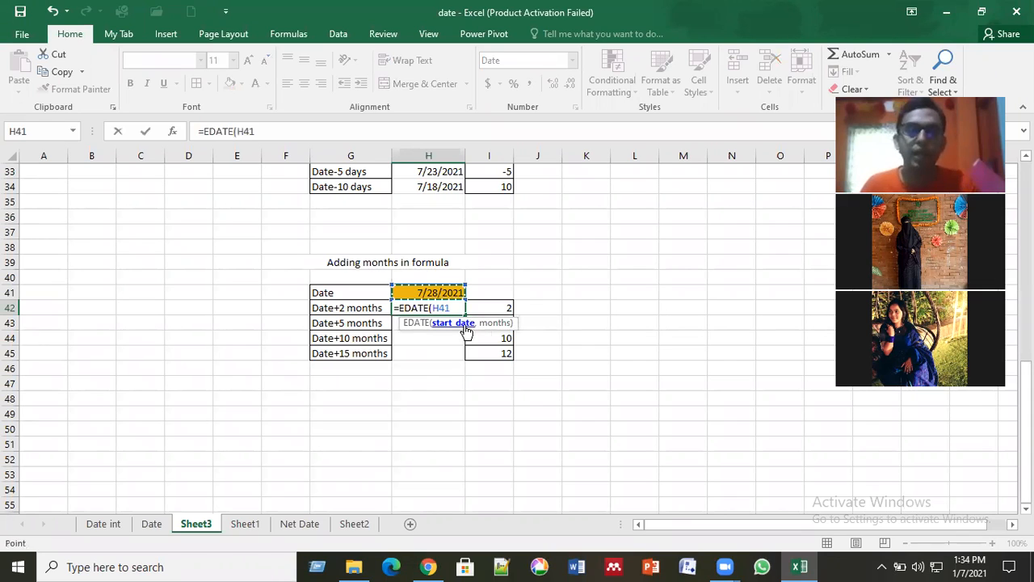
type(",")
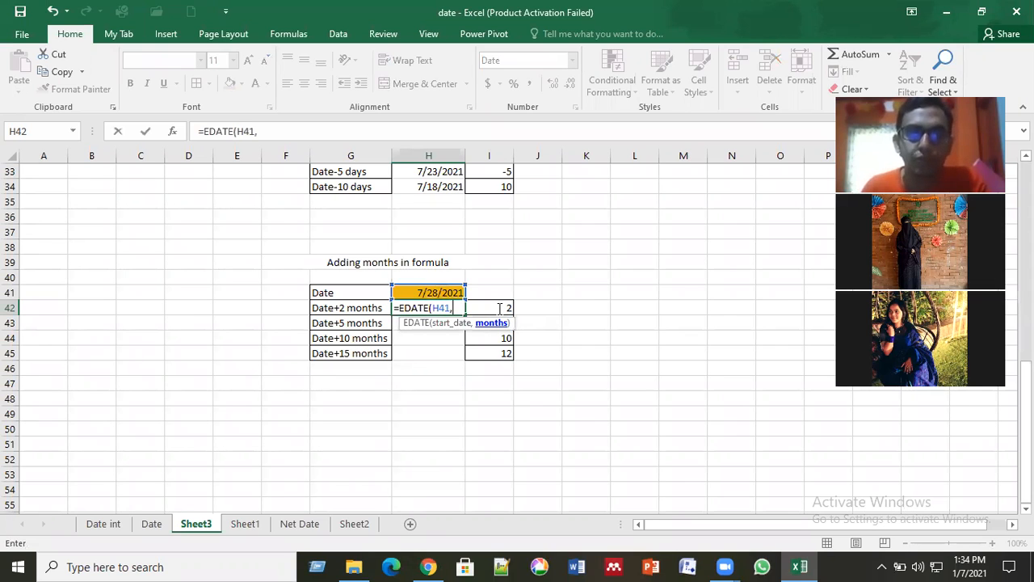
left_click(499, 308)
type(")")
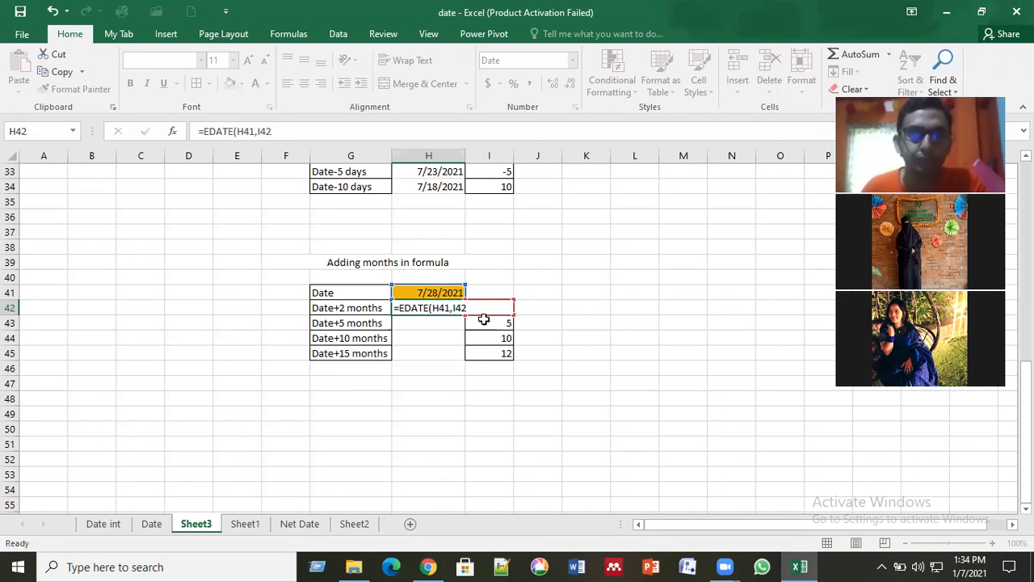
key("Return")
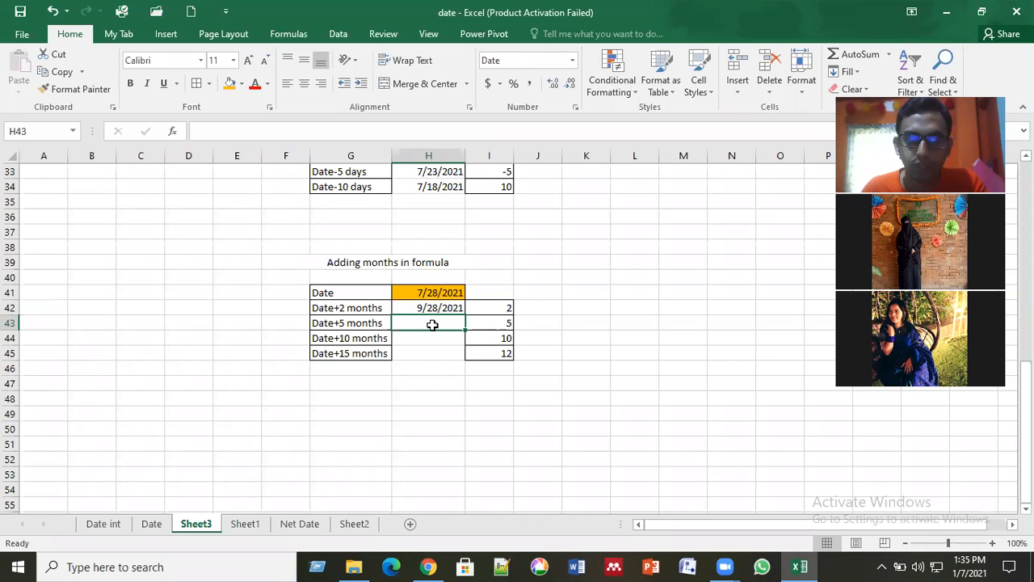
Step: Fill the EDATE formula from H42 down to H45 and undo the fill
left_click(436, 307)
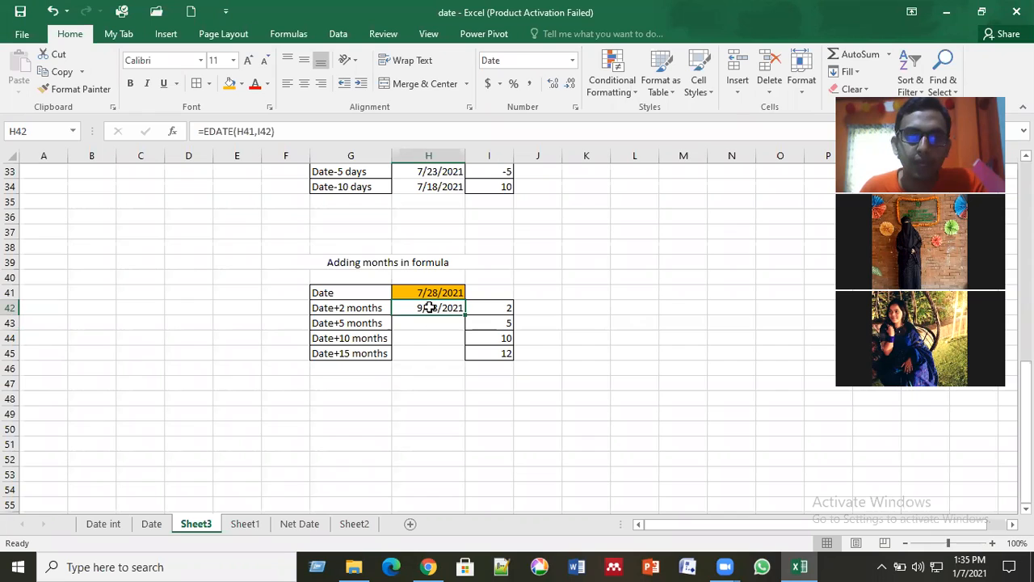
left_click_drag(463, 315, 460, 354)
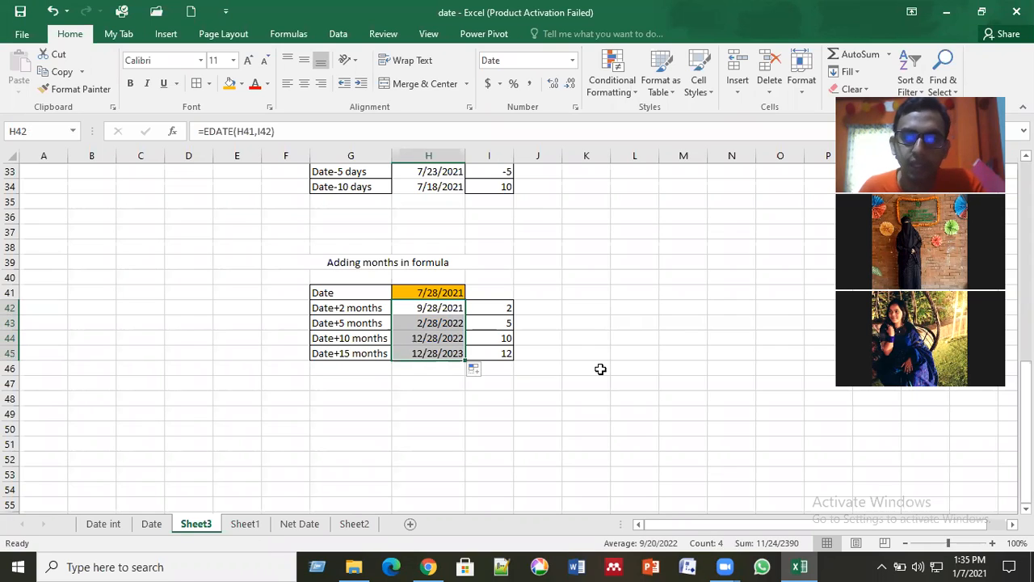
key("ctrl+s")
key("ctrl+z")
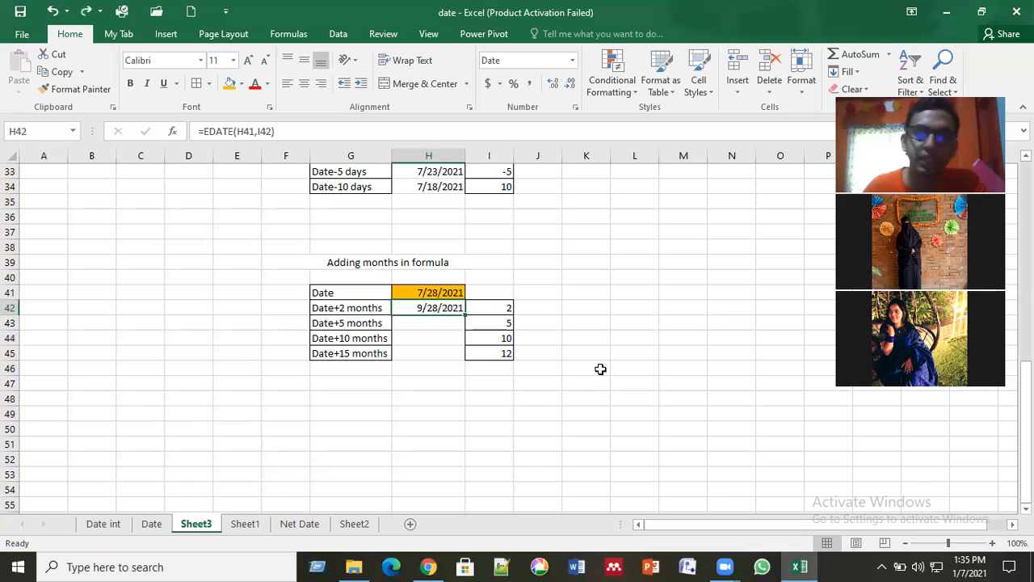
Step: Repeat the fill of the H42 formula through H43:H45 and undo it once more
left_click(600, 369)
left_click(442, 307)
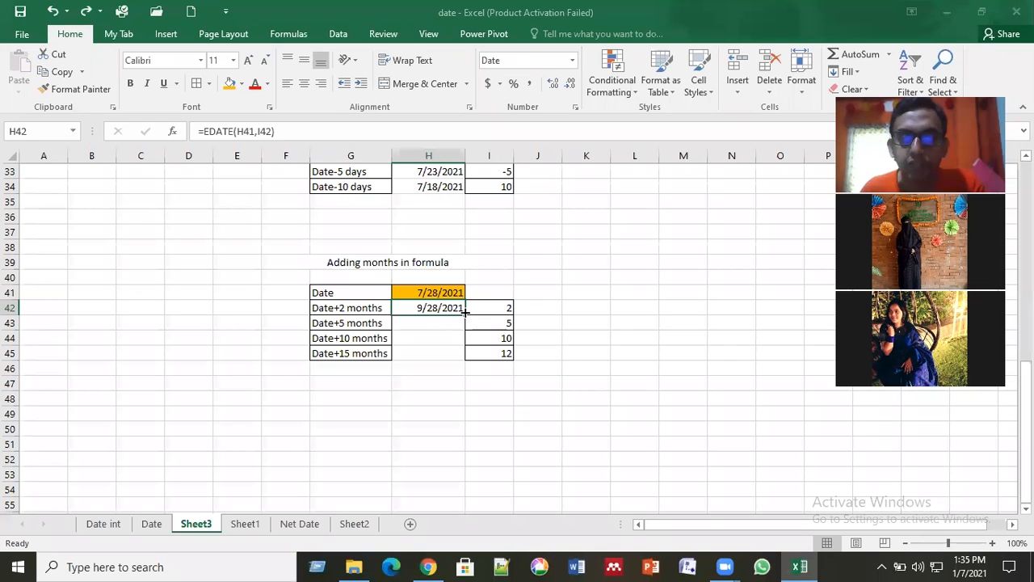
double_click(465, 312)
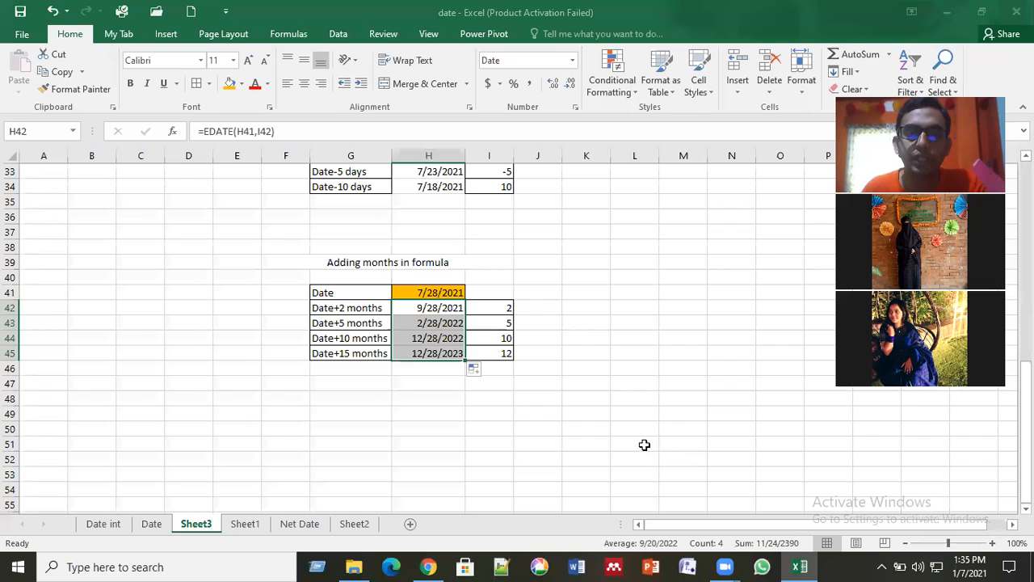
left_click(670, 458)
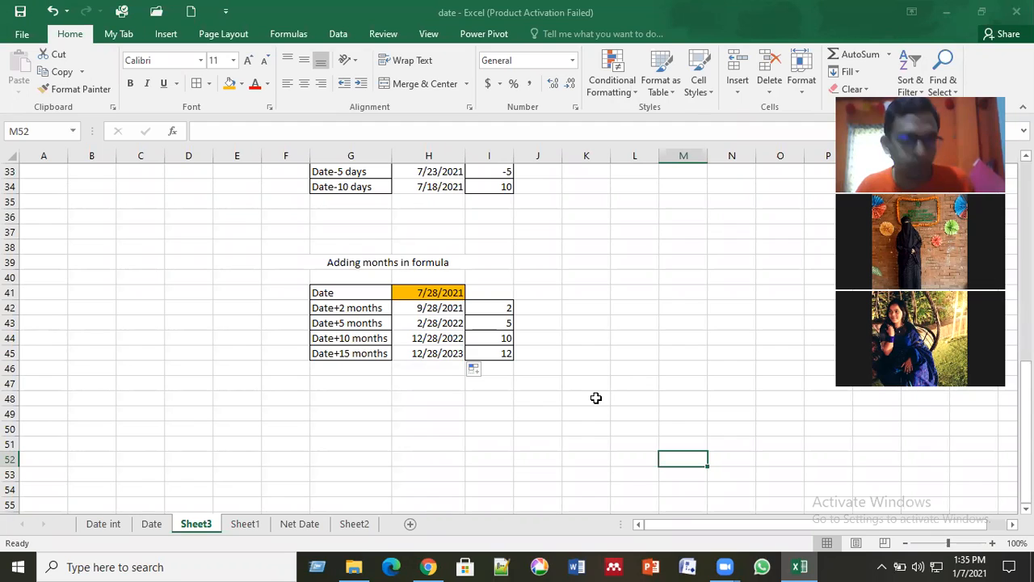
key("ctrl+z")
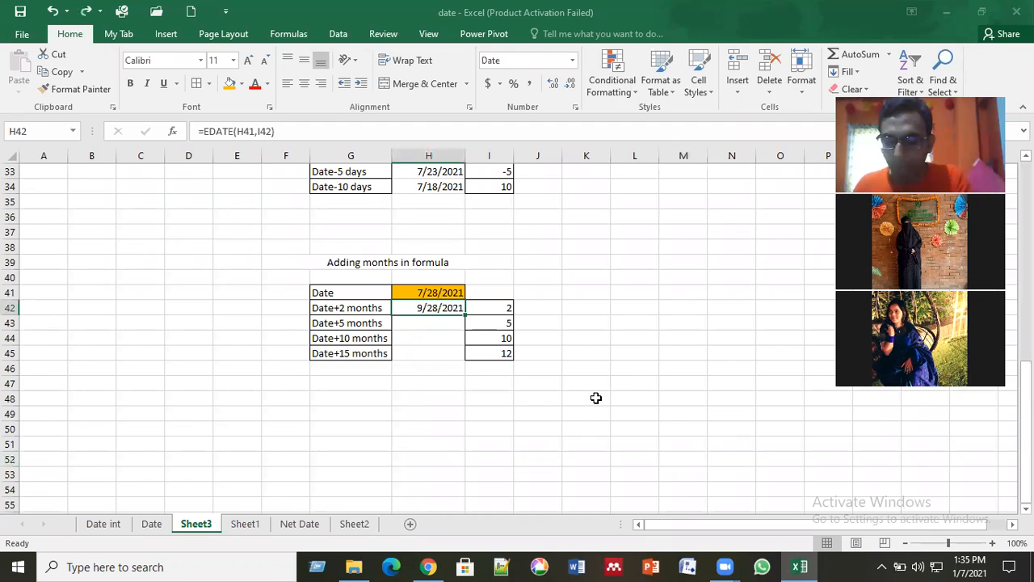
Step: Clear the EDATE formula from cell H42
key("BackSpace")
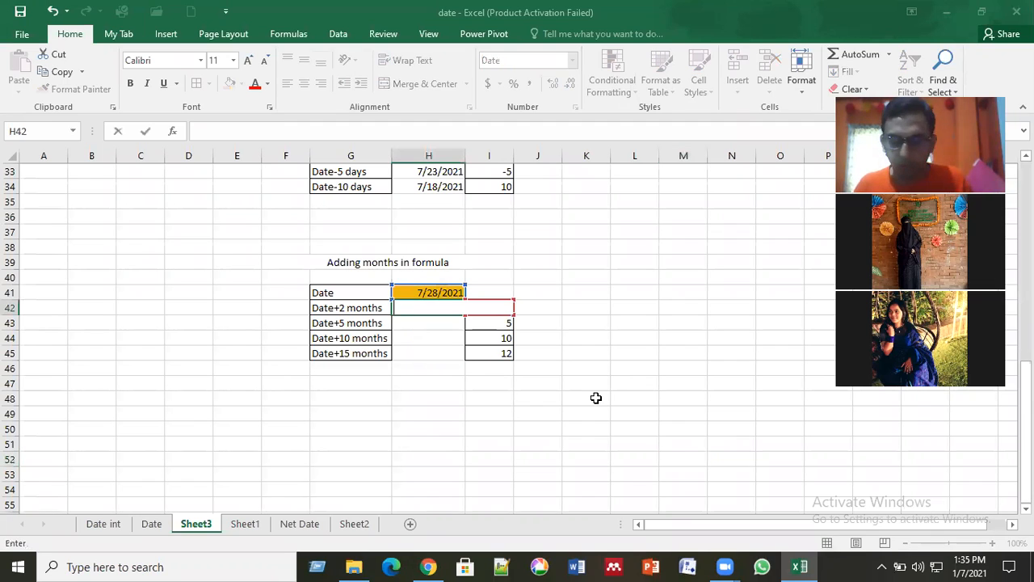
key("Escape")
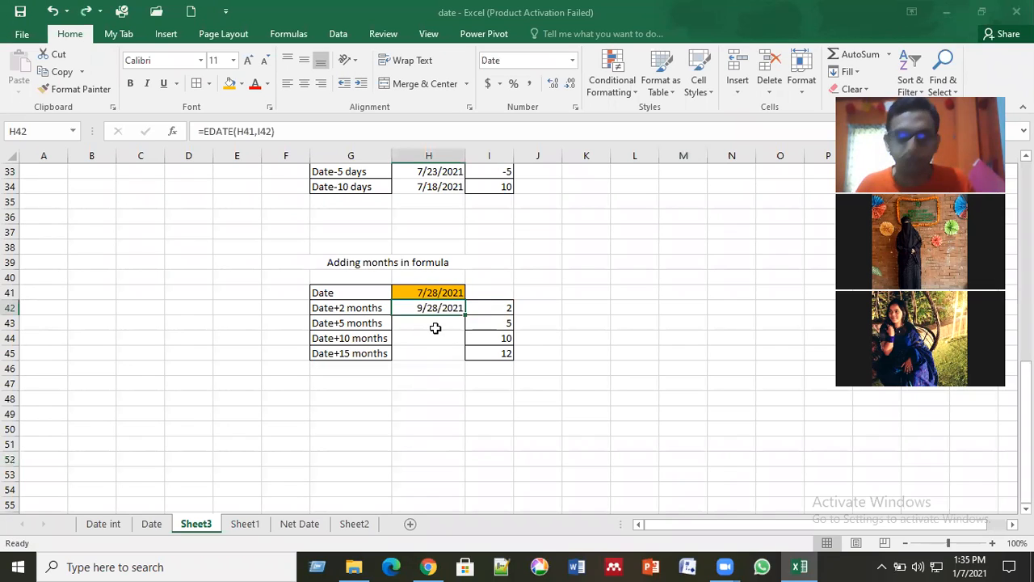
key("Delete")
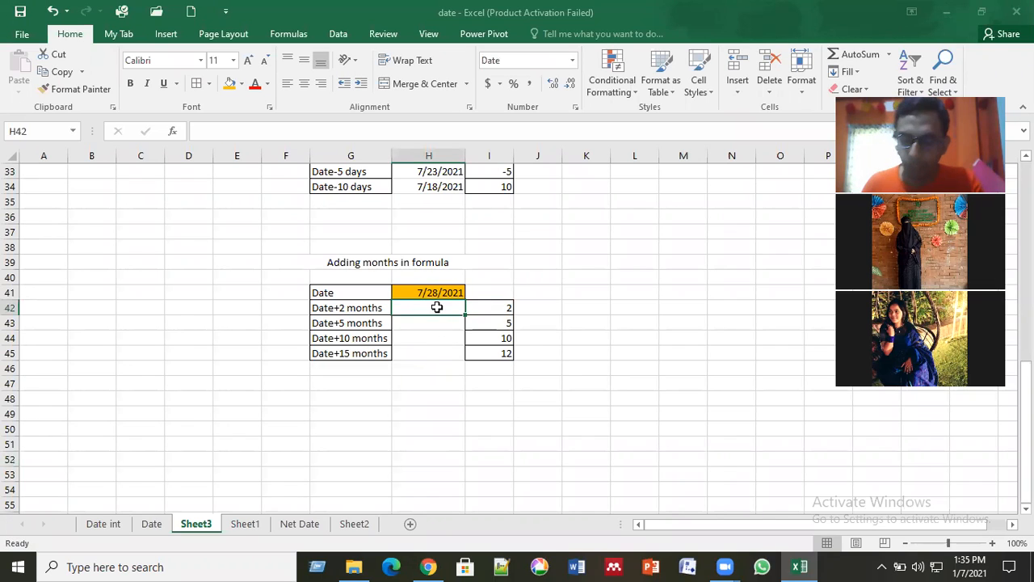
Step: Re-enter the EDATE formula in the emptied cell H42, using H41 as the start date and I42 as the months
type("=")
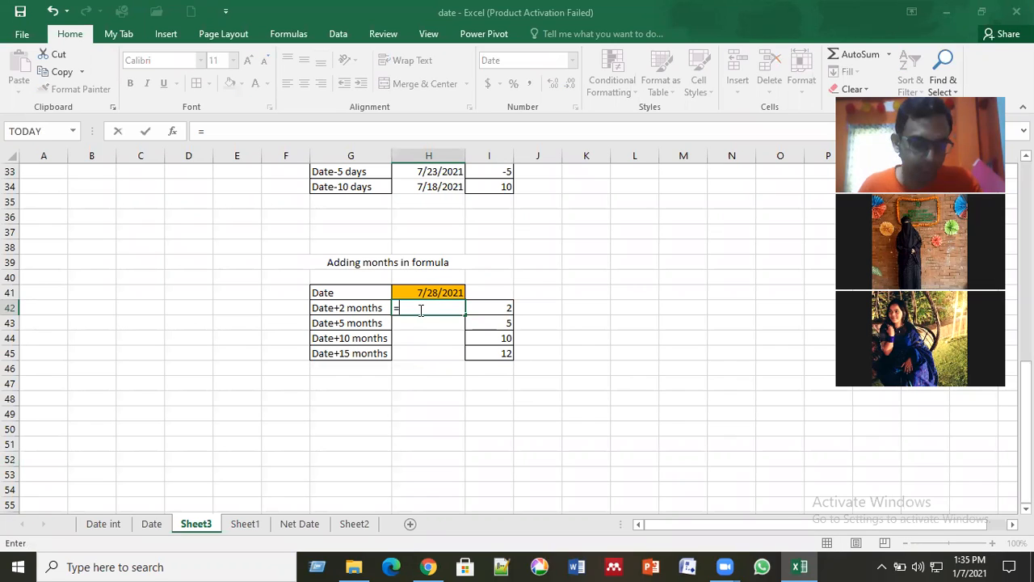
type("edate")
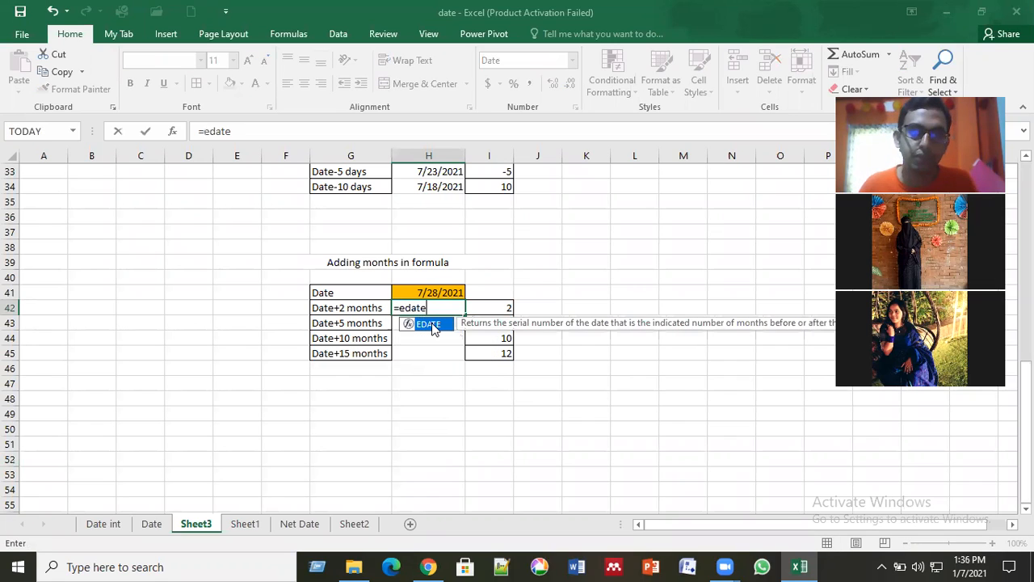
double_click(431, 324)
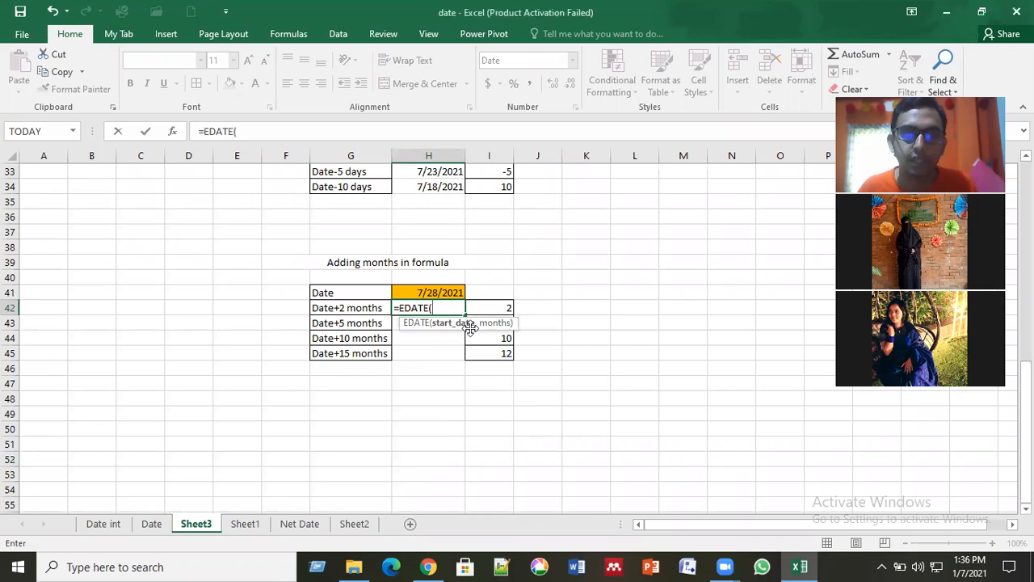
left_click(443, 294)
type(",")
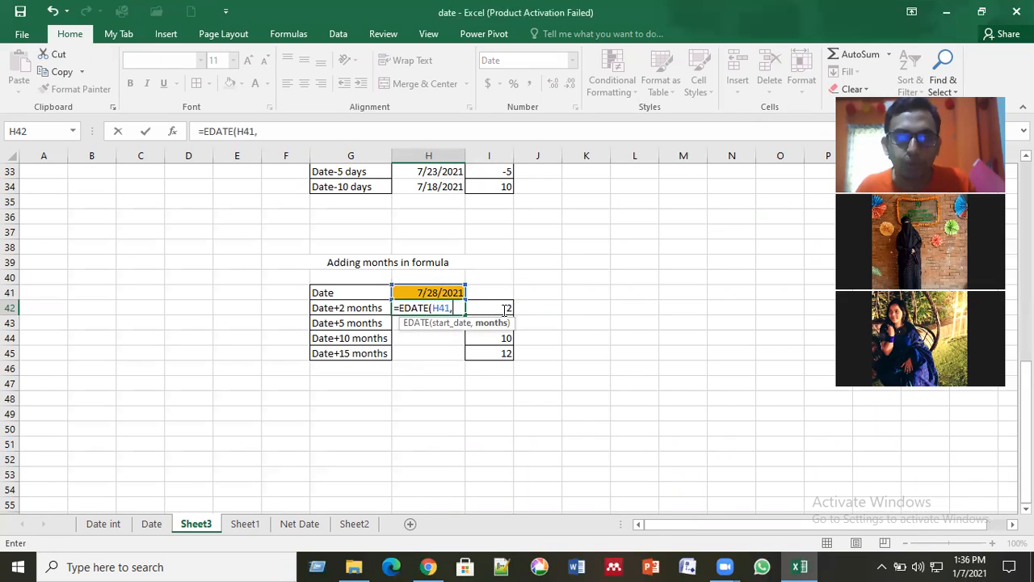
left_click(504, 309)
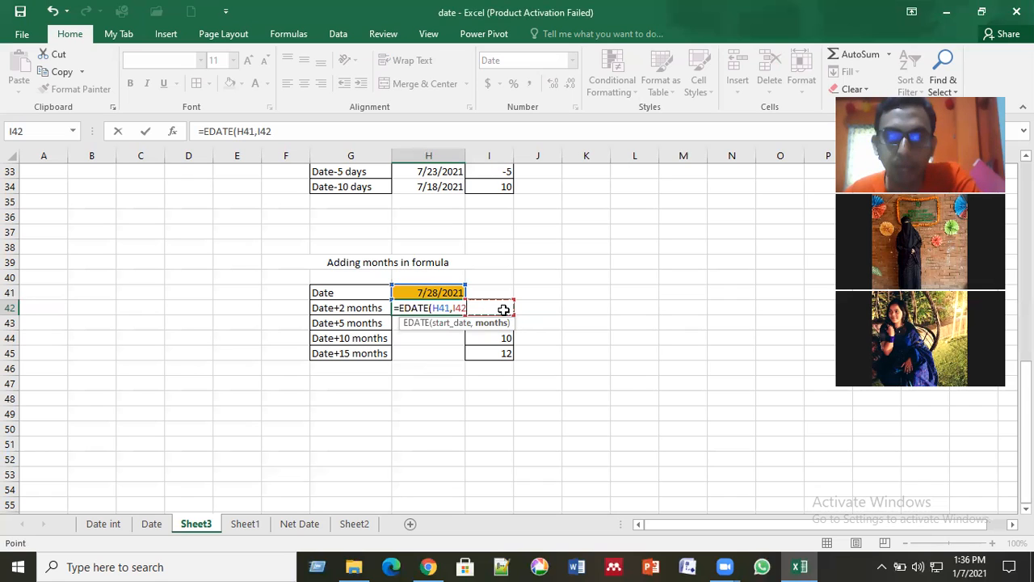
key("Return")
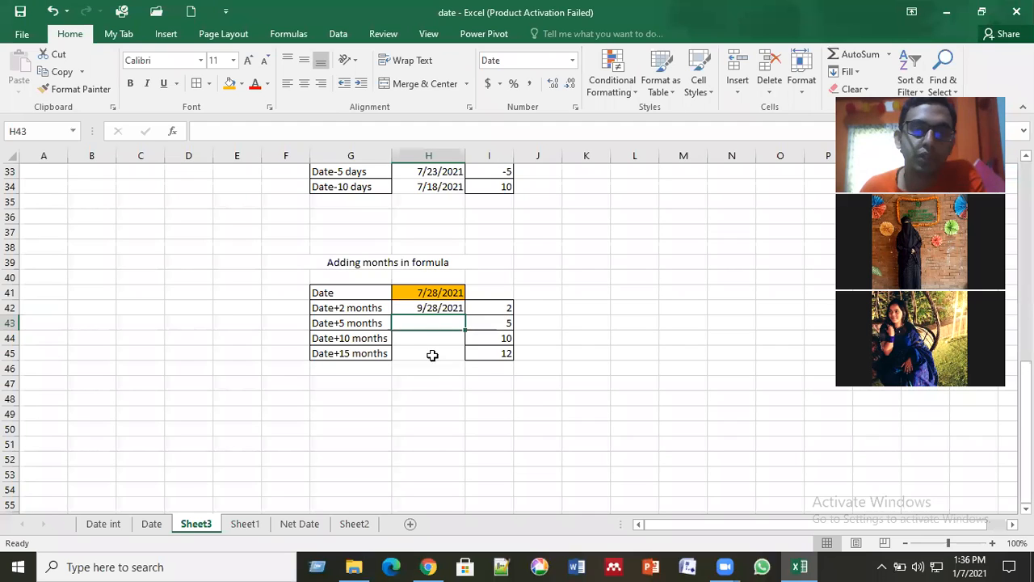
Step: Fill the EDATE formula from H42 down to the Date+15 months row in H45
left_click(441, 304)
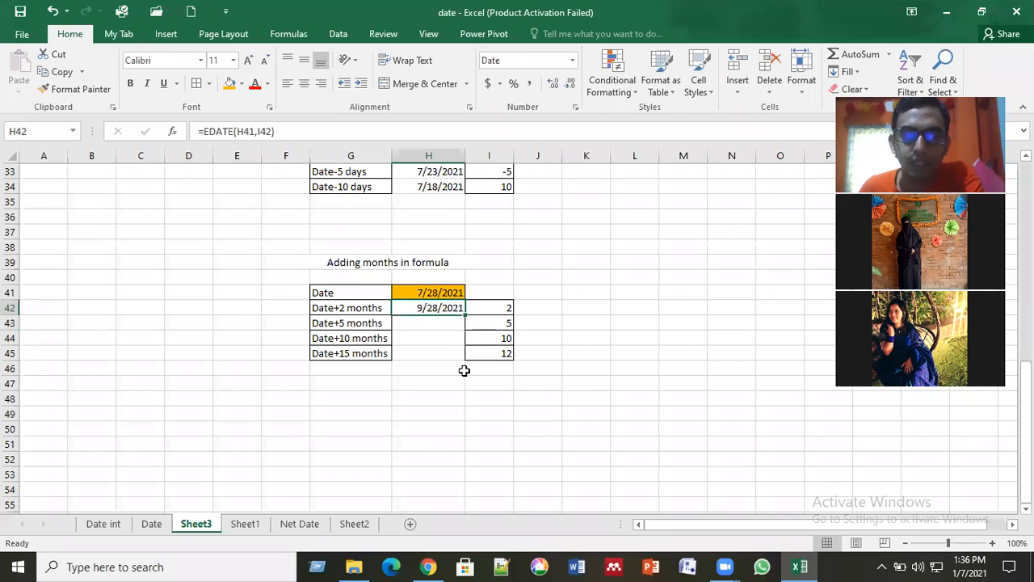
double_click(465, 313)
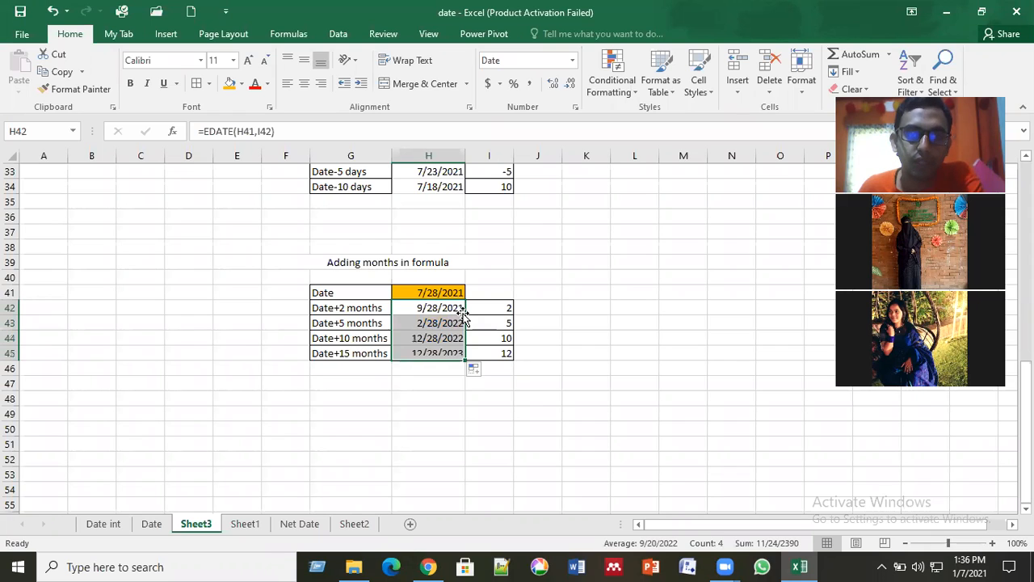
left_click(496, 399)
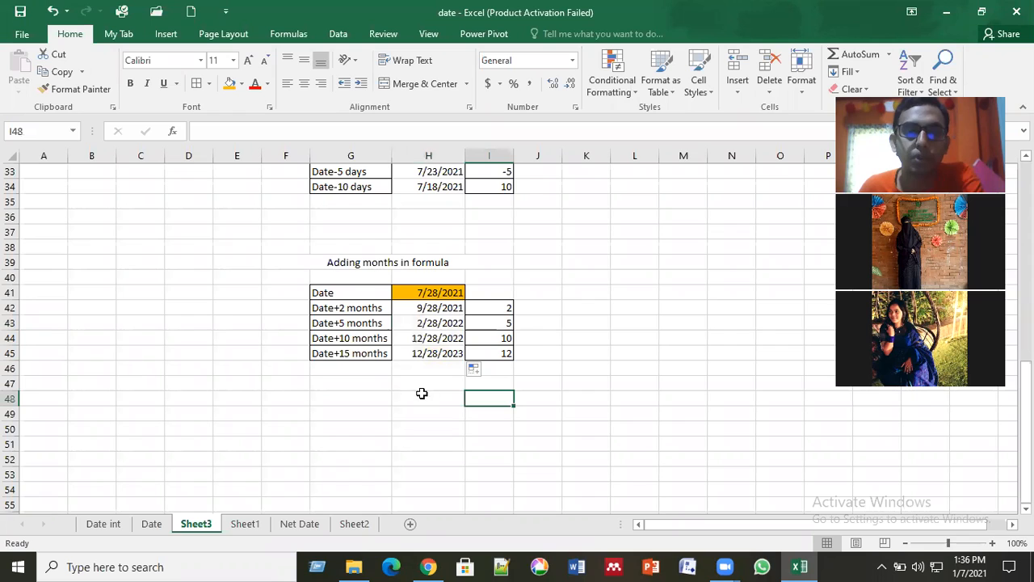
left_click_drag(439, 308, 439, 472)
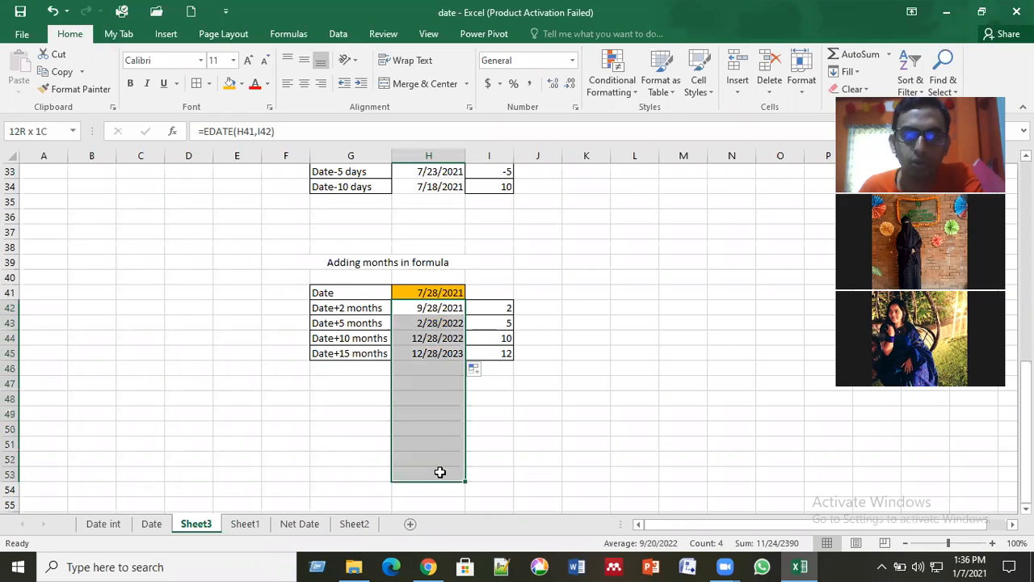
left_click(442, 399)
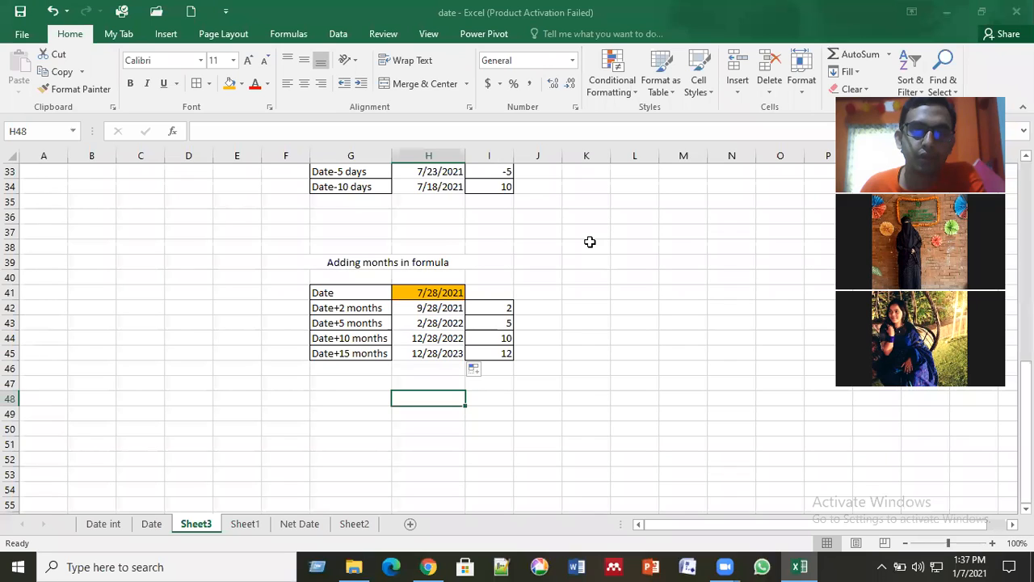
left_click(441, 308)
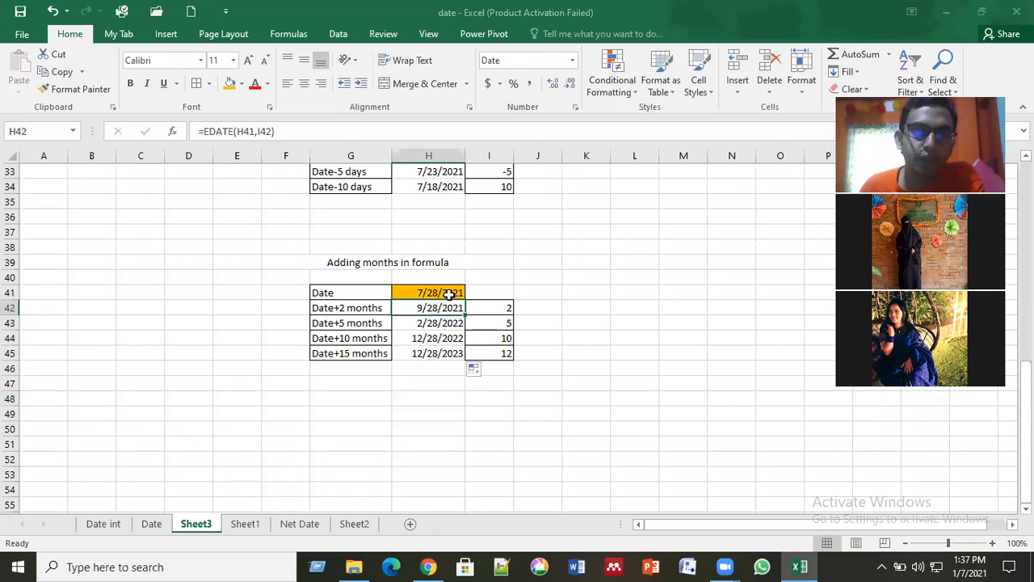
Step: Enter the number 451544 in the empty cell L42
left_click(647, 309)
type("4515")
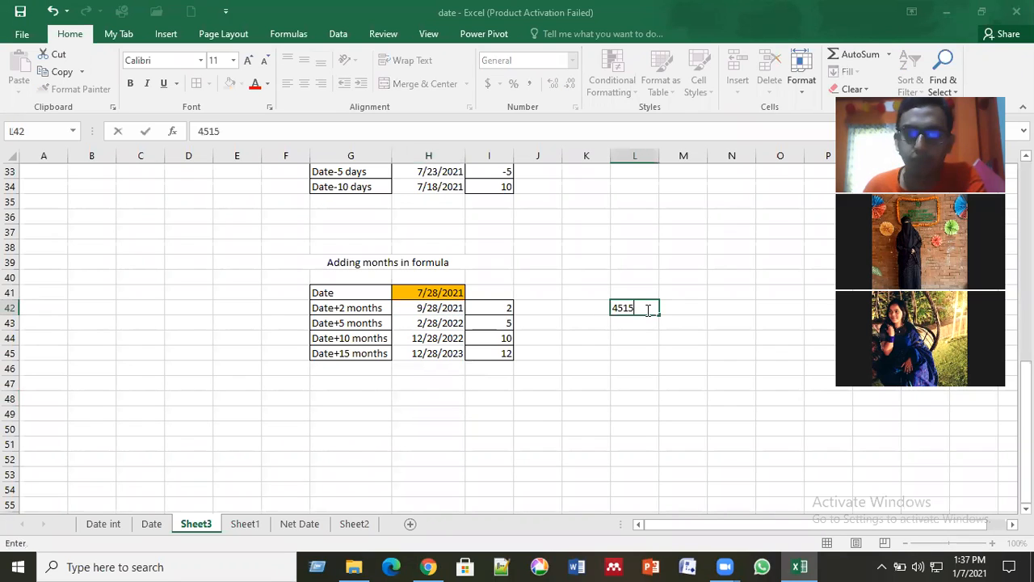
type("44")
left_click(648, 309)
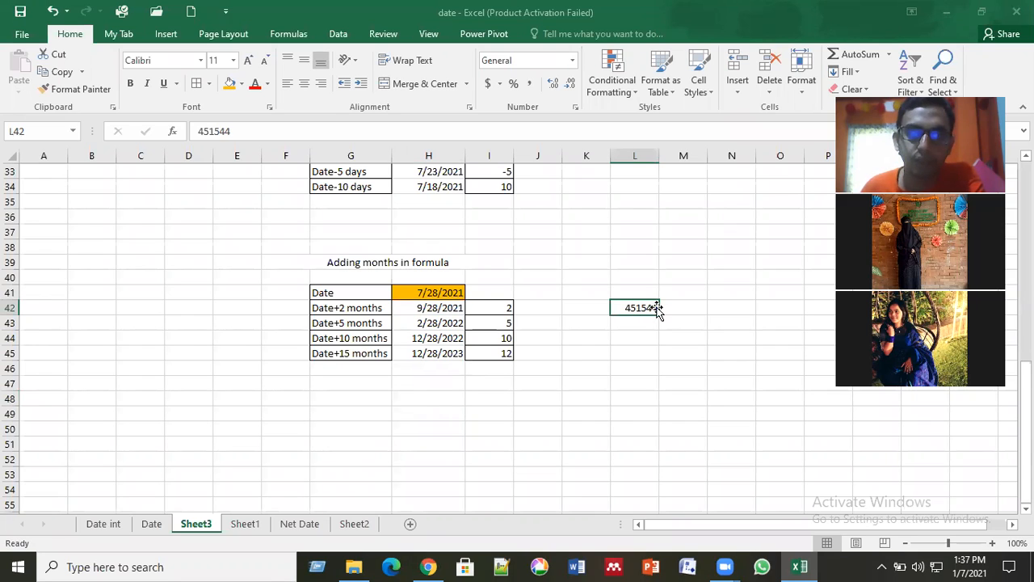
Step: Preview the available number formats, including Short Date, for the number in L42 and clear the cell
left_click(572, 65)
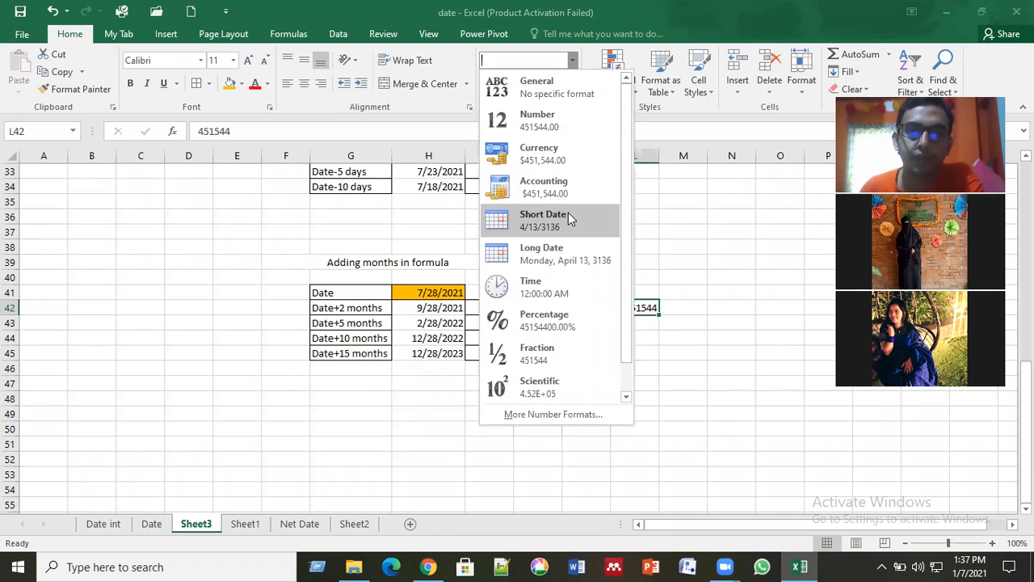
left_click(636, 309)
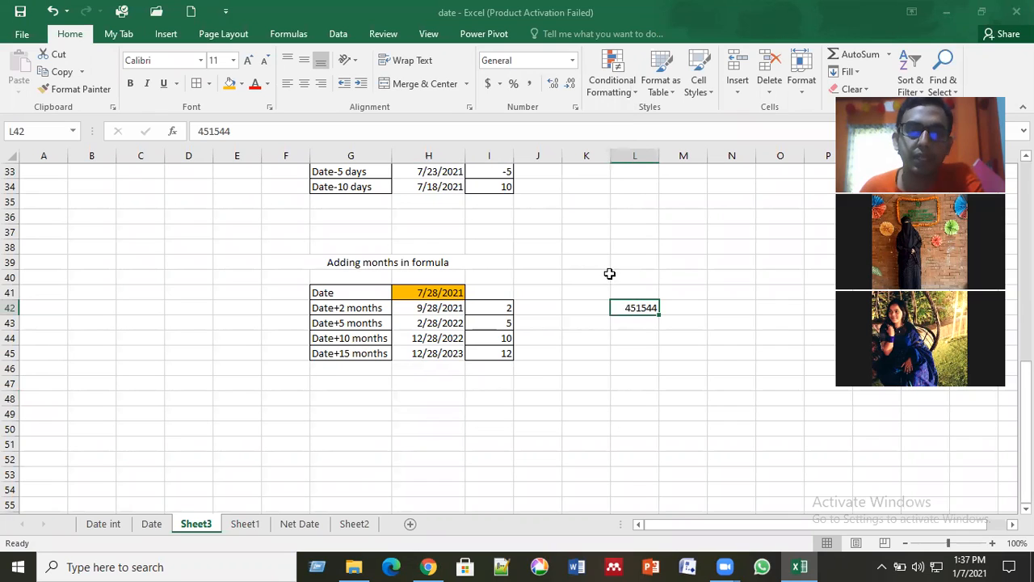
left_click(573, 61)
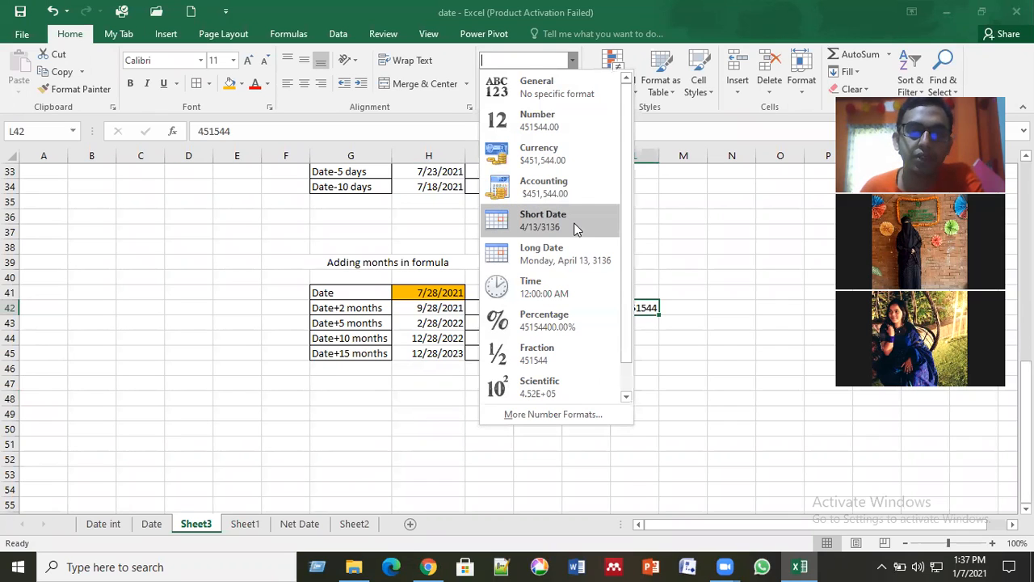
left_click(661, 278)
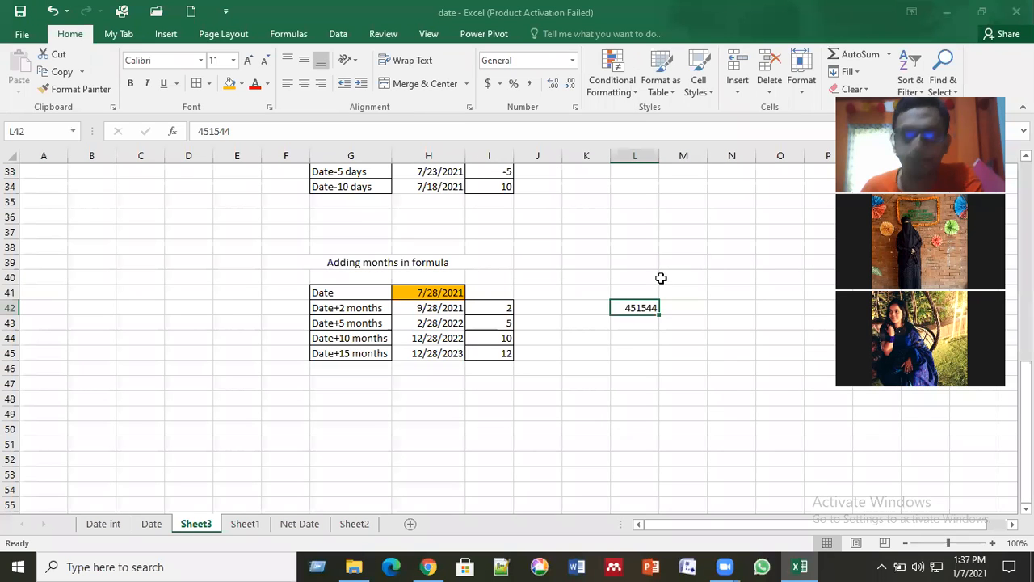
key("Delete")
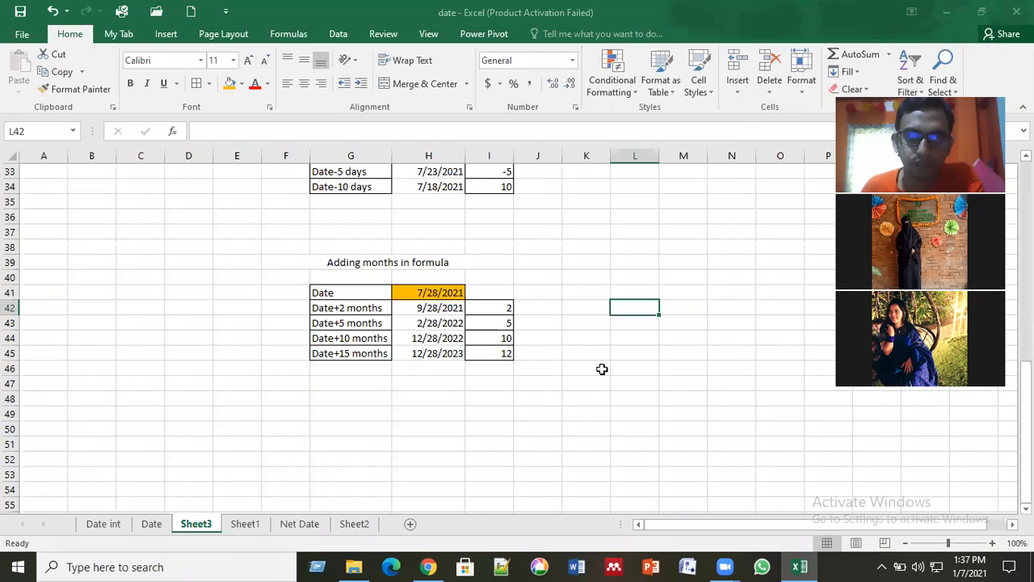
Step: Duplicate the Adding months in formula table from F39:I45 to F49 and clear the calculated dates below the copy's start date
left_click(447, 312)
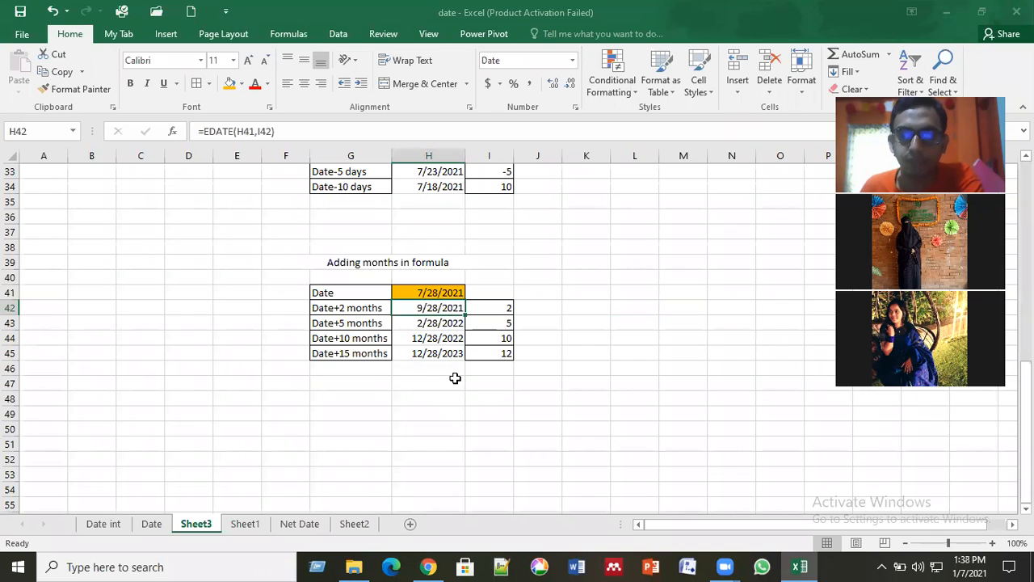
left_click(453, 381)
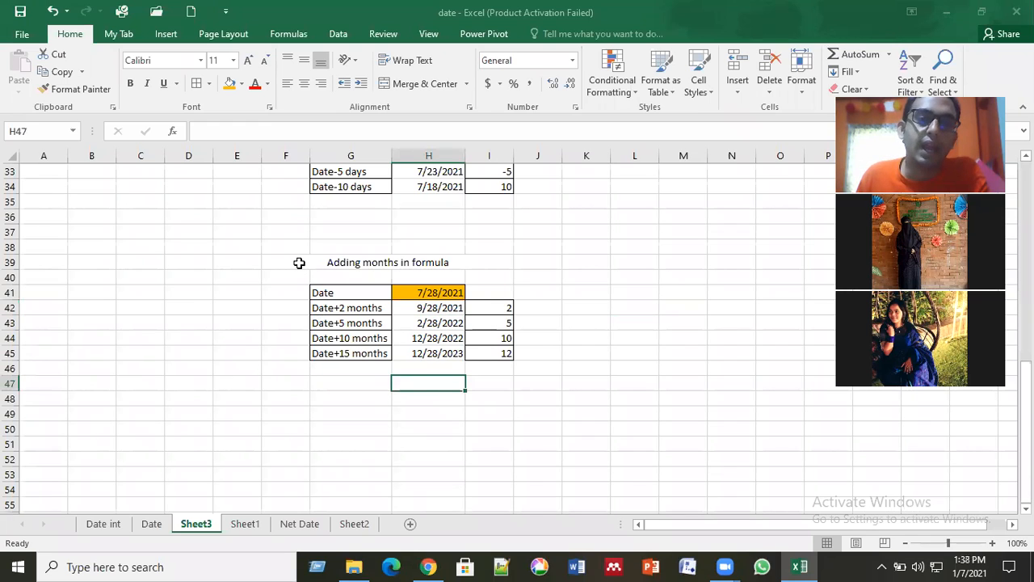
left_click_drag(299, 263, 425, 356)
key("ctrl+c")
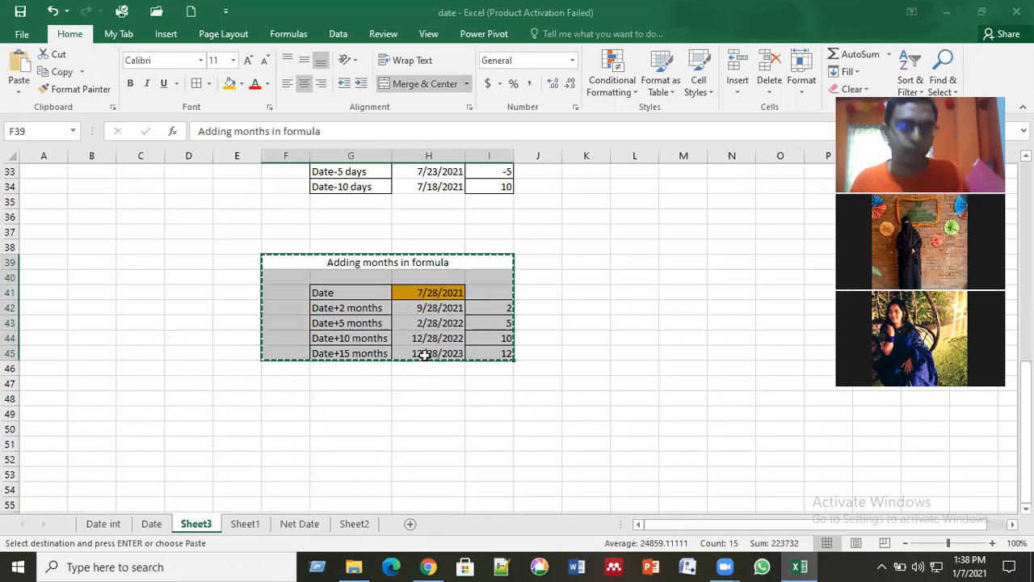
left_click(298, 419)
key("ctrl+v")
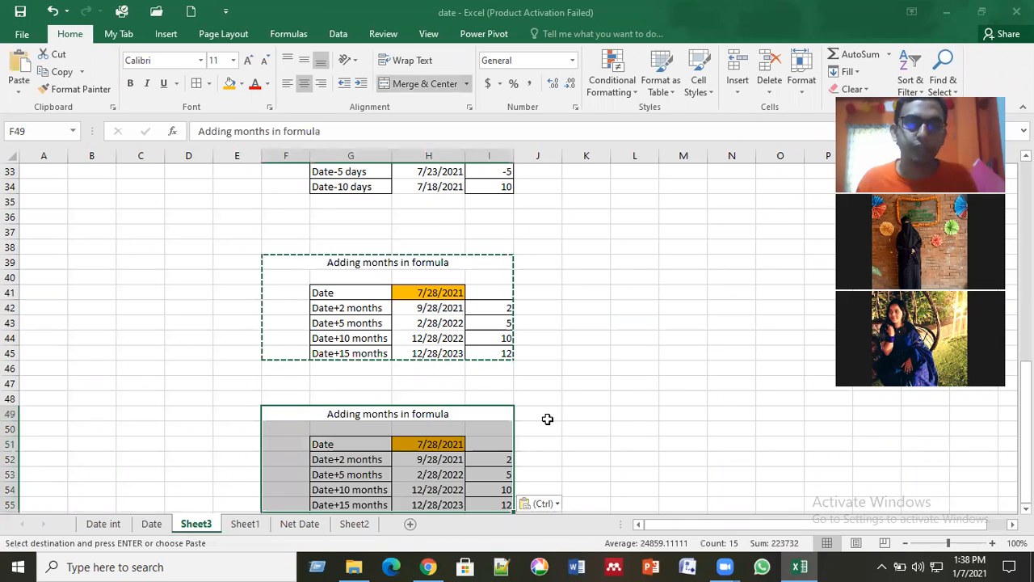
left_click(633, 411)
scroll(632, 410, "down", 2)
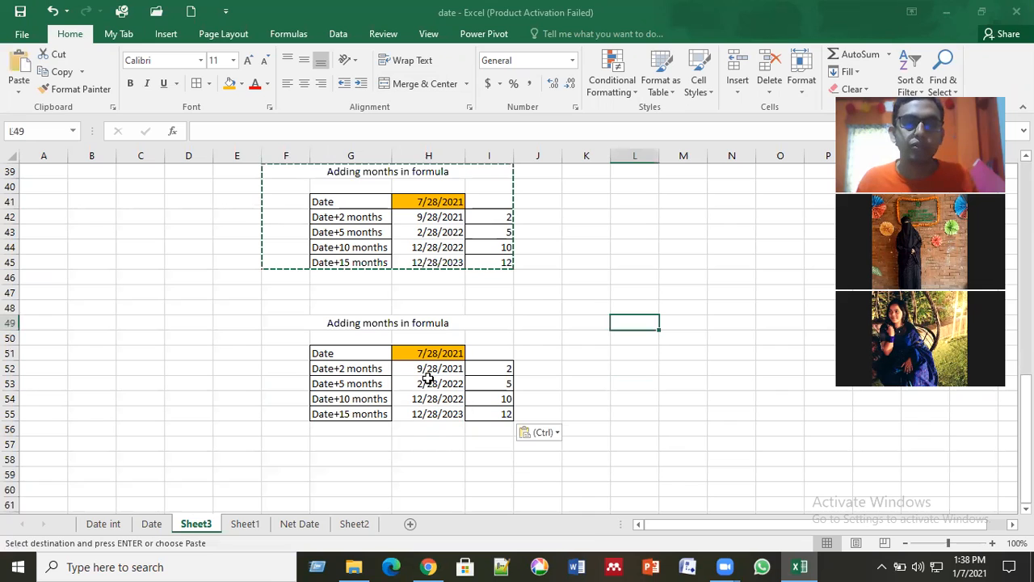
left_click_drag(436, 369, 436, 424)
key("Delete")
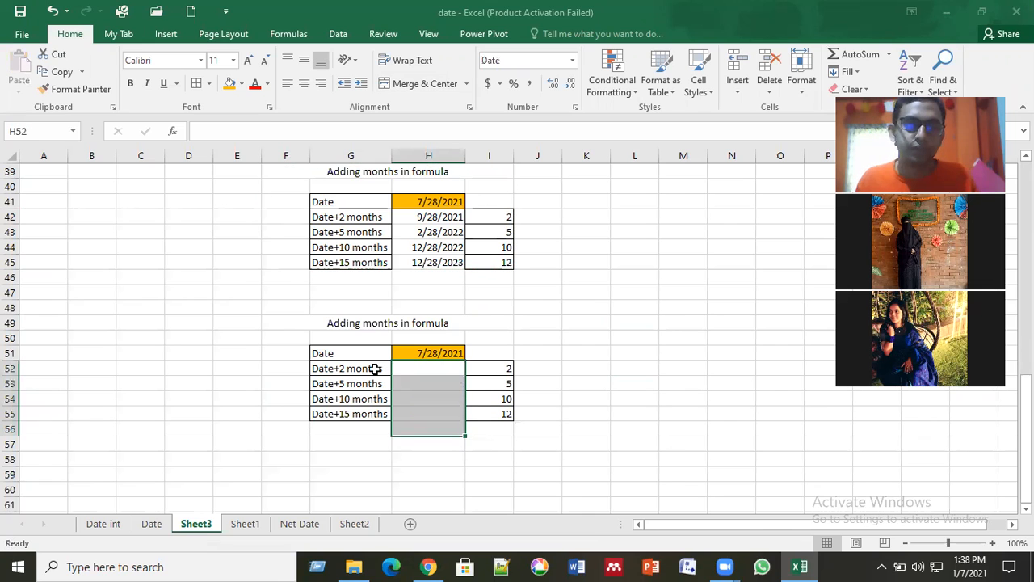
Step: Change the first two row labels of the copied table, G52 and G53, to Date-2 months and Date-5 months
left_click(375, 368)
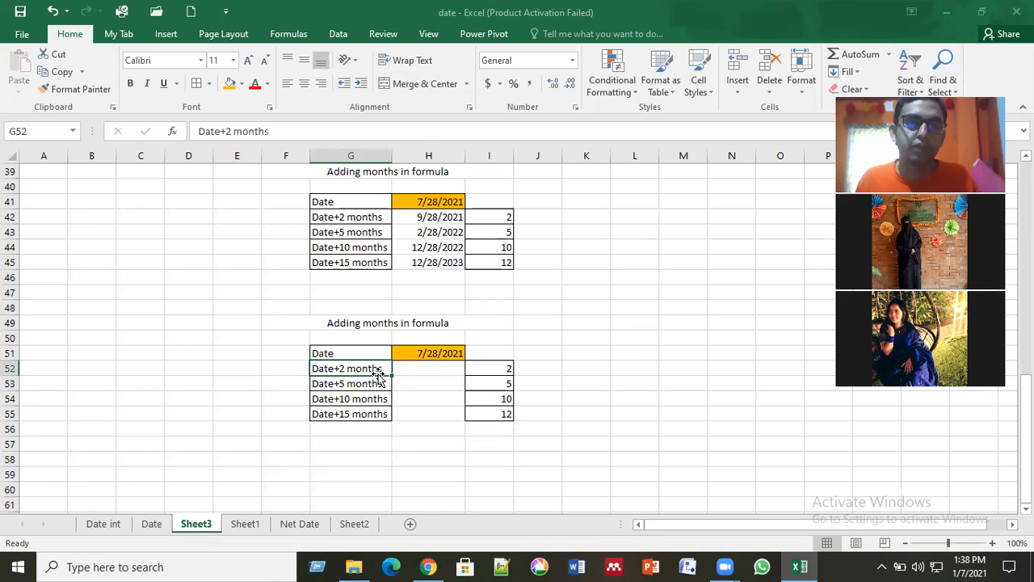
left_click(229, 131)
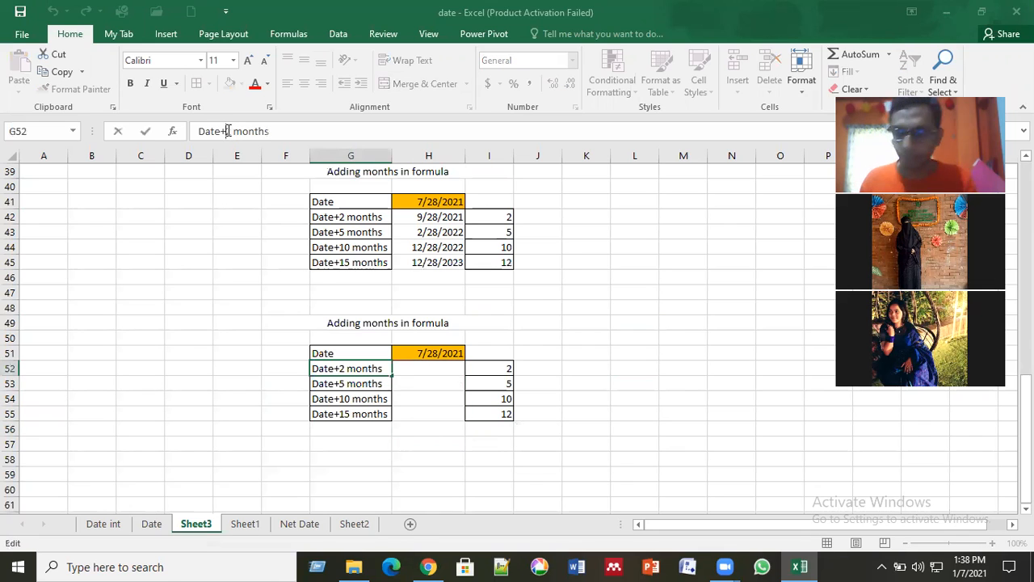
key("BackSpace")
type("-")
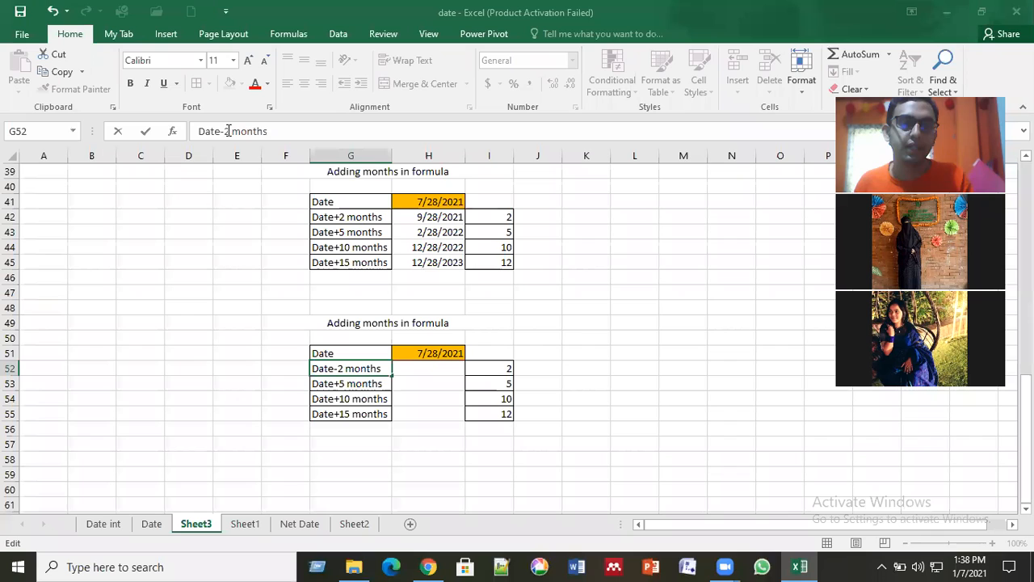
key("Return")
key("Left")
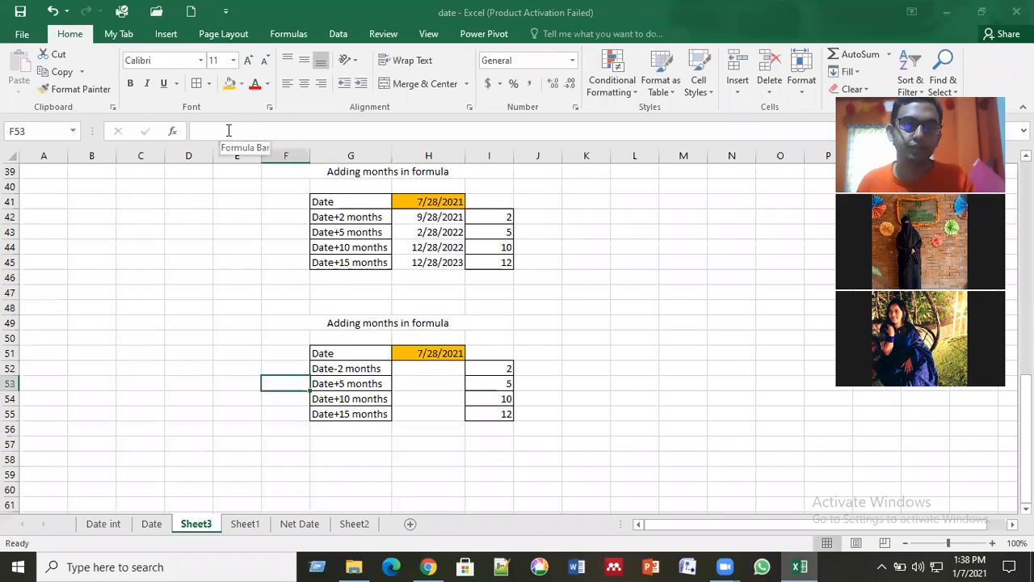
key("Right")
left_click(227, 130)
key("BackSpace")
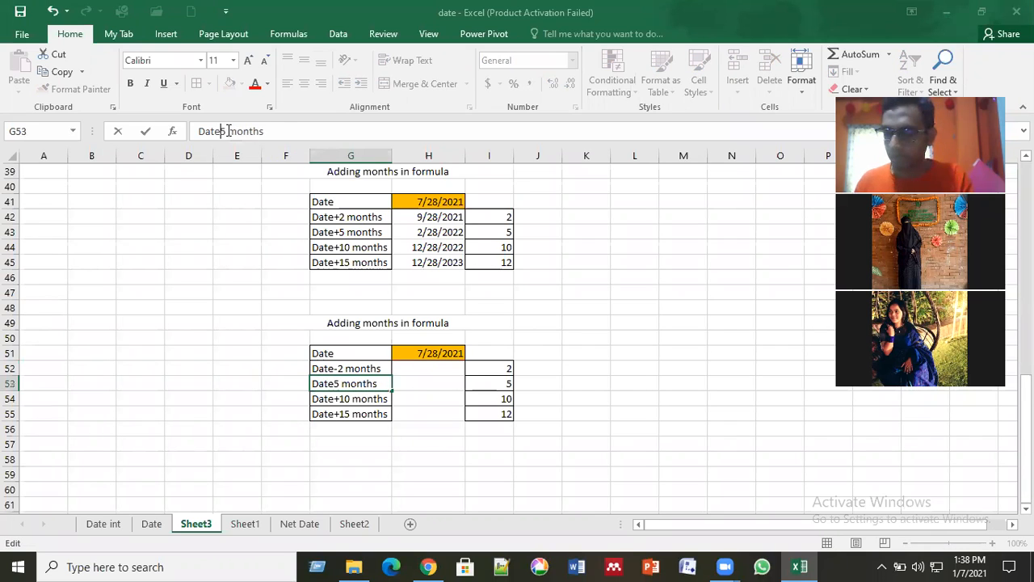
type("-")
key("Return")
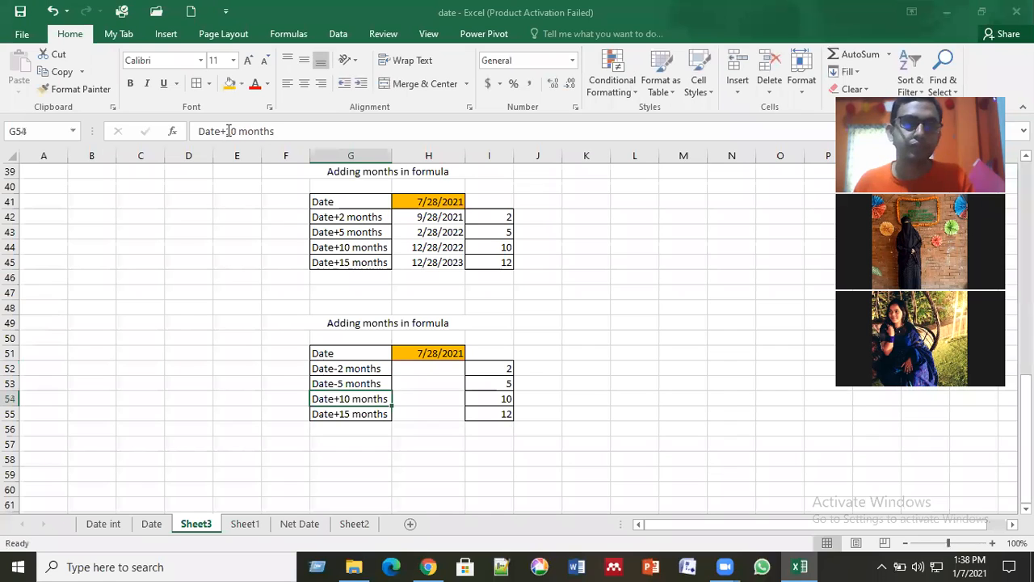
Step: Change the labels in G54 and G55 to Date-10 months and Date-15 months
left_click(228, 131)
key("BackSpace")
type("-")
key("Return")
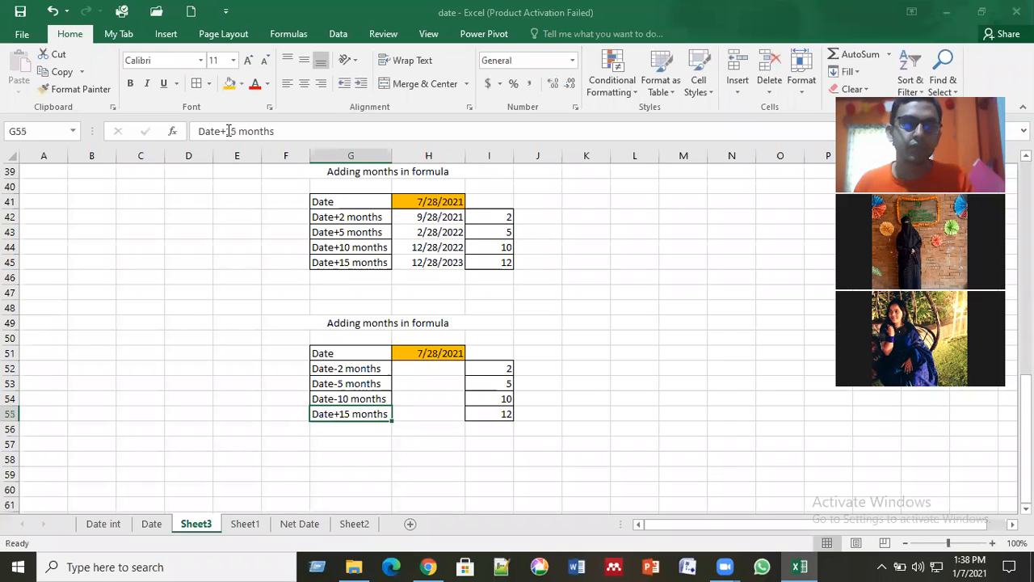
left_click(228, 130)
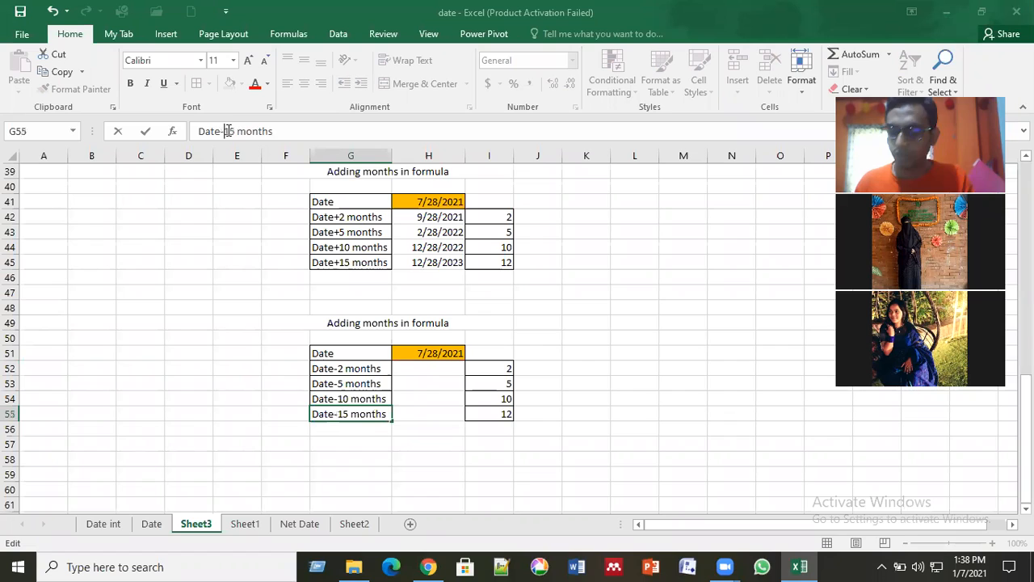
key("BackSpace")
type("-")
key("Return")
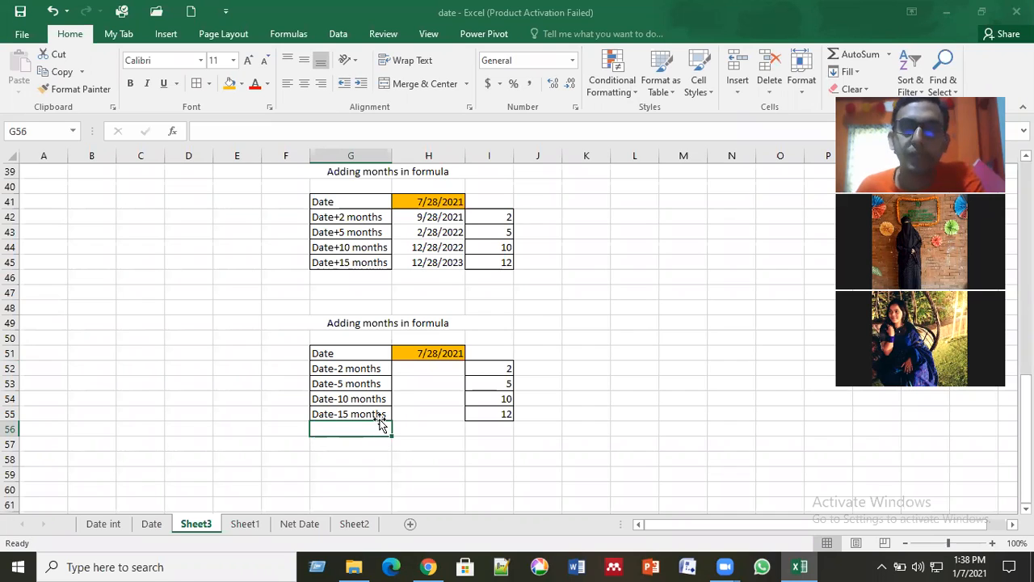
left_click(422, 373)
type("=")
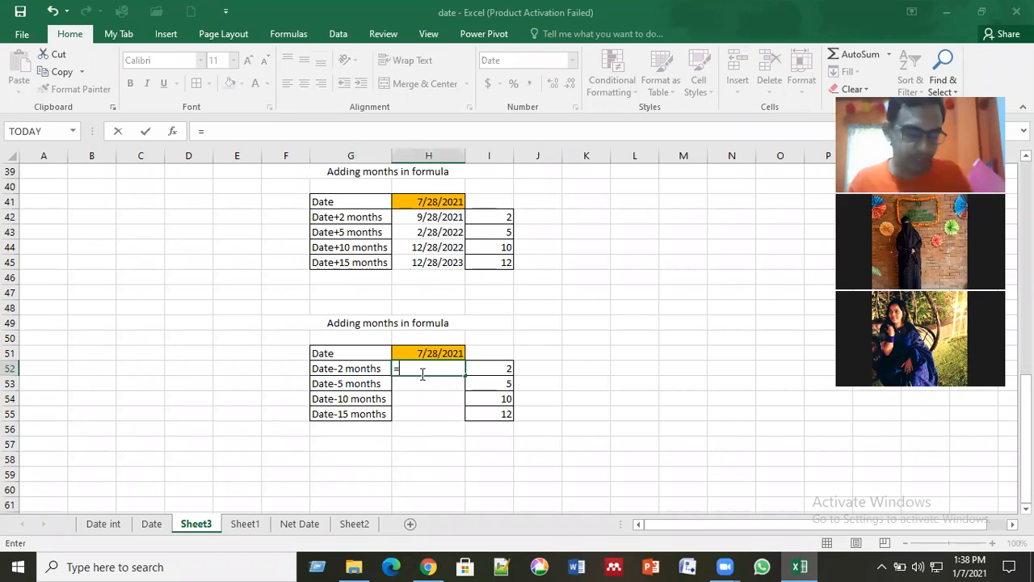
type("edate")
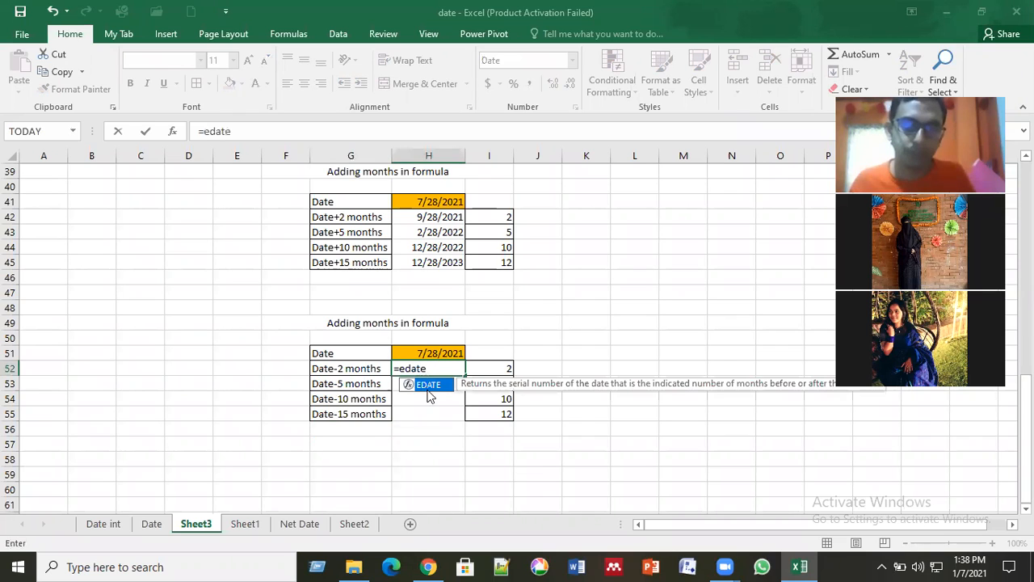
double_click(428, 386)
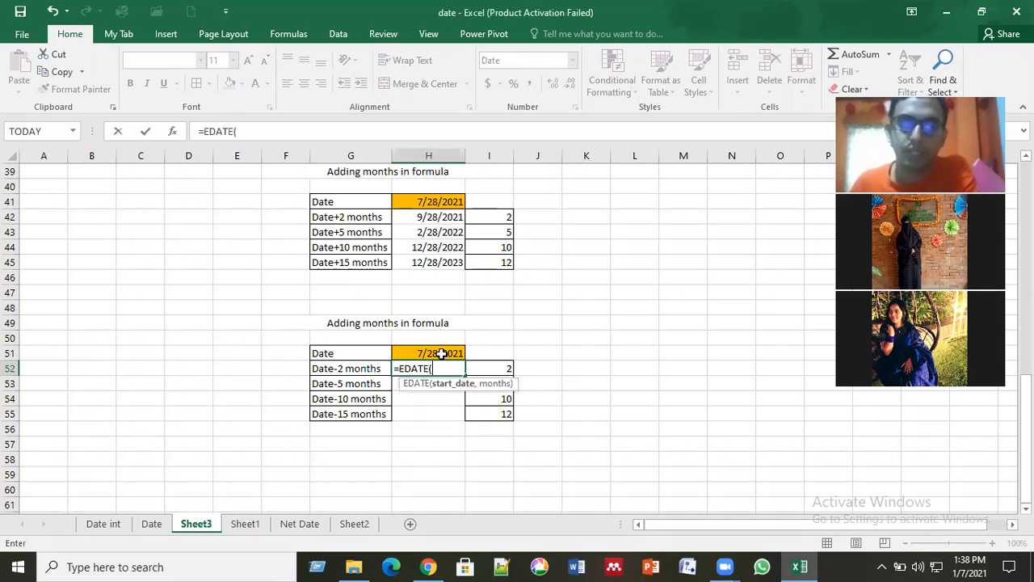
left_click(442, 354)
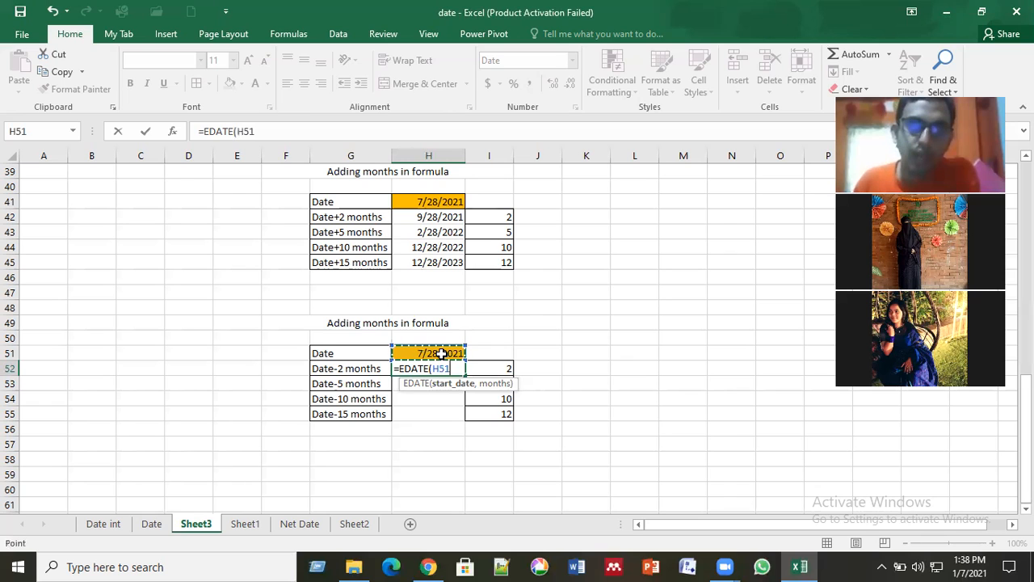
type(",")
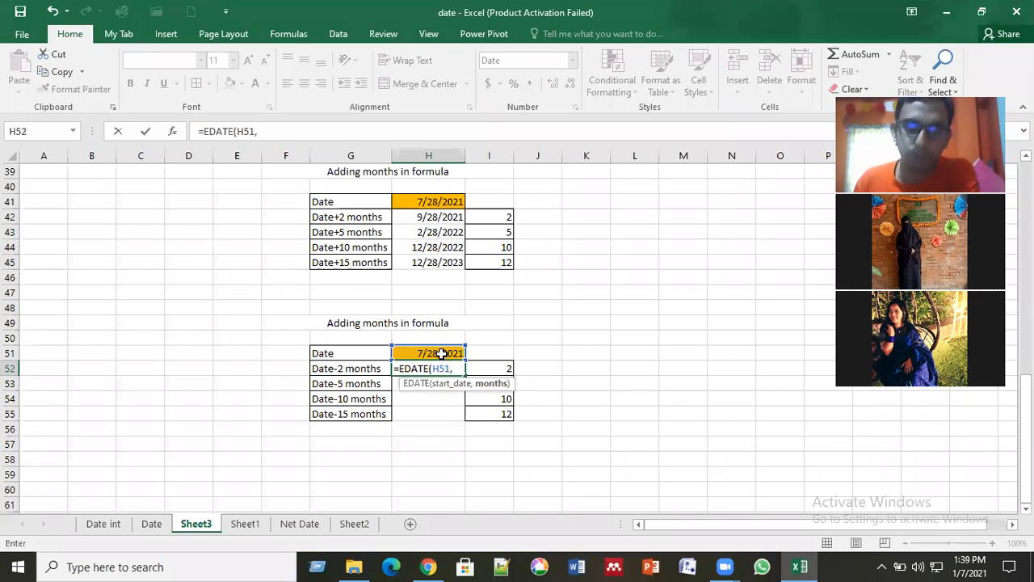
key("BackSpace")
key("BackSpace")
key("BackSpace")
key("BackSpace")
key("BackSpace")
key("BackSpace")
key("BackSpace")
key("BackSpace")
key("BackSpace")
key("BackSpace")
key("BackSpace")
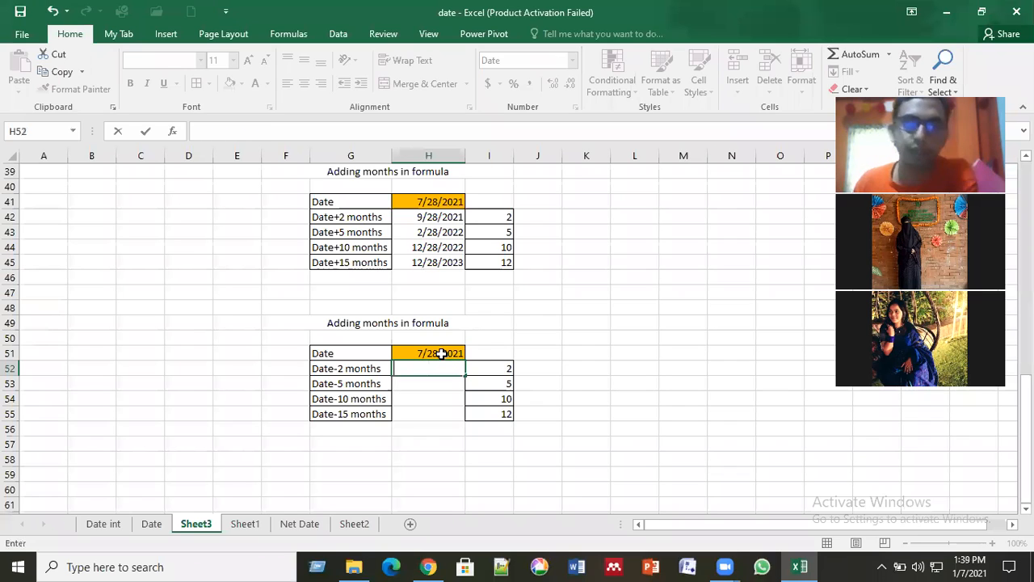
Step: Set the month offsets in I52:I55 of the copied table to -2, -5, -10 and -12
left_click(490, 368)
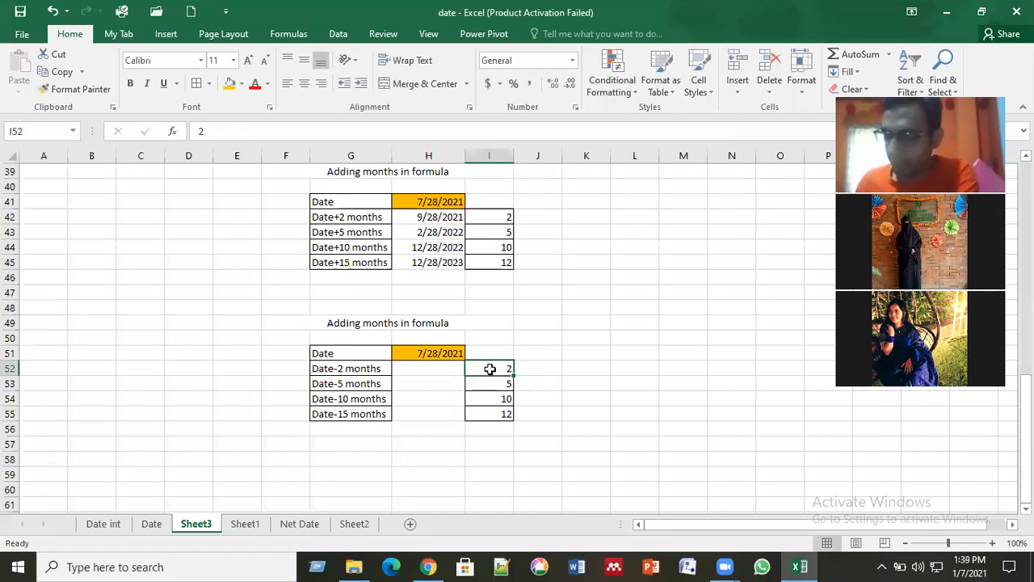
type("-2")
key("Return")
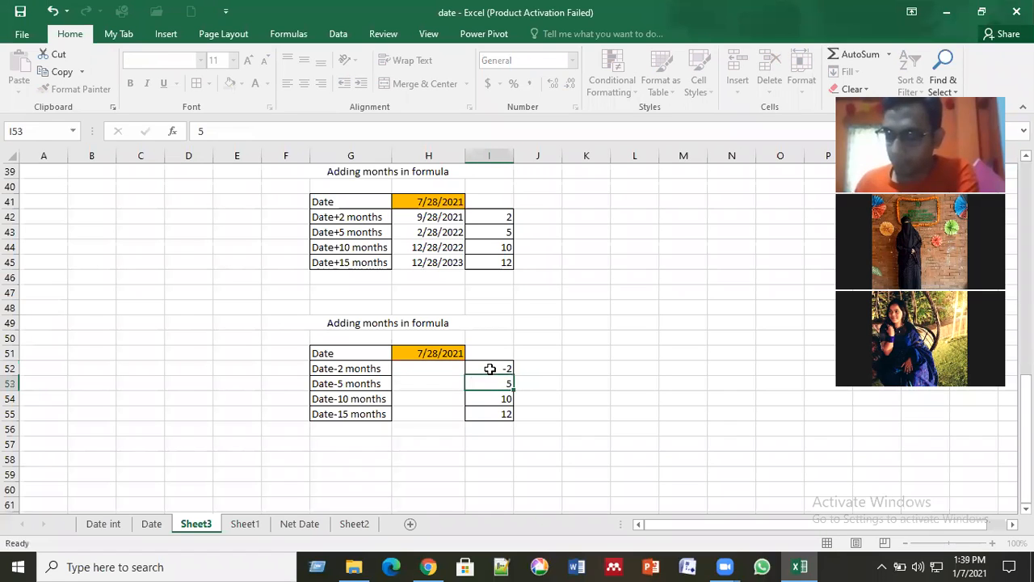
type("-5")
key("Return")
type("-10-")
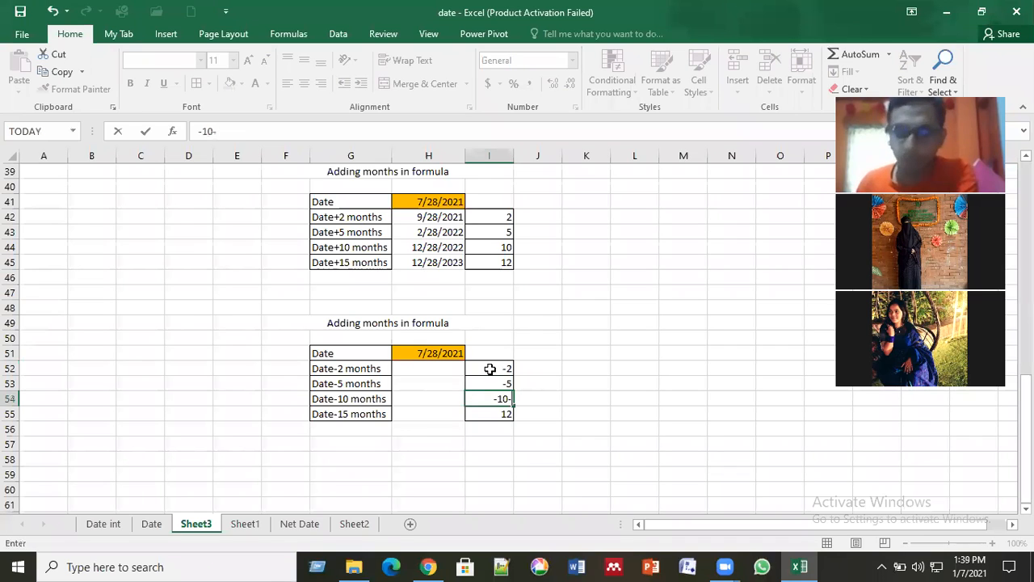
key("BackSpace")
key("Return")
type("-12")
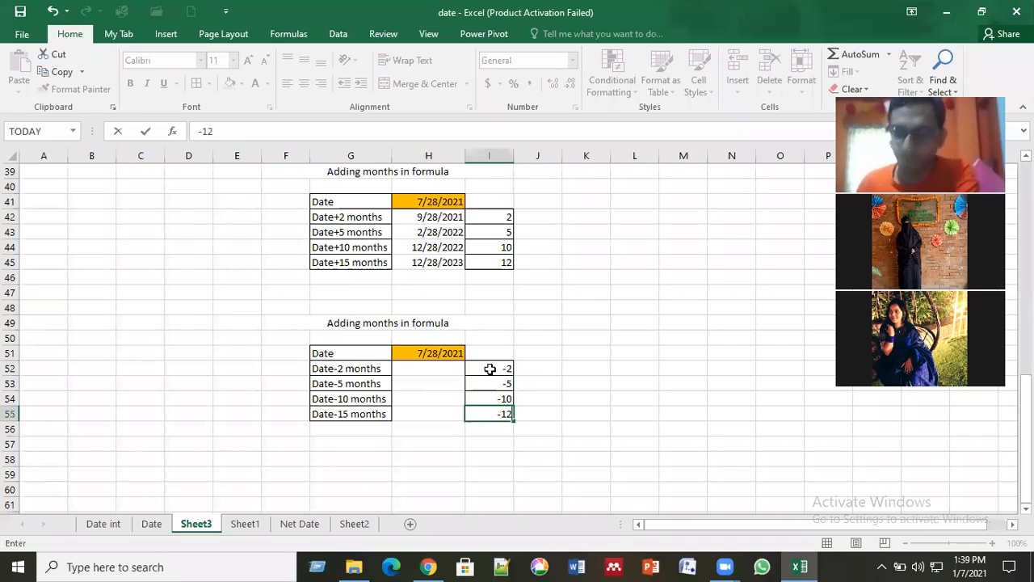
key("Return")
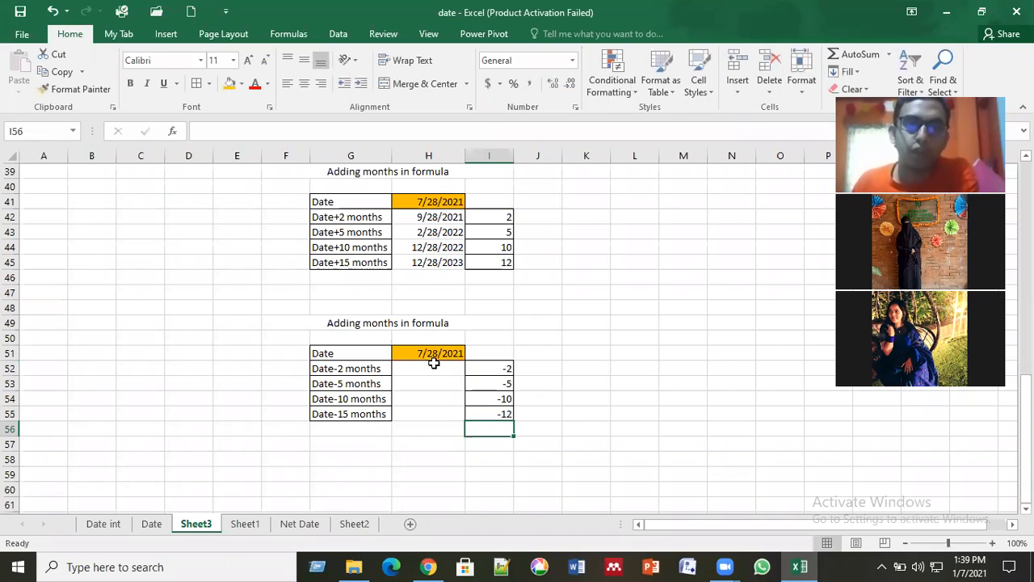
Step: Enter an EDATE formula in H52 with H51 as the start date and I52 as the months
left_click(433, 368)
type("=")
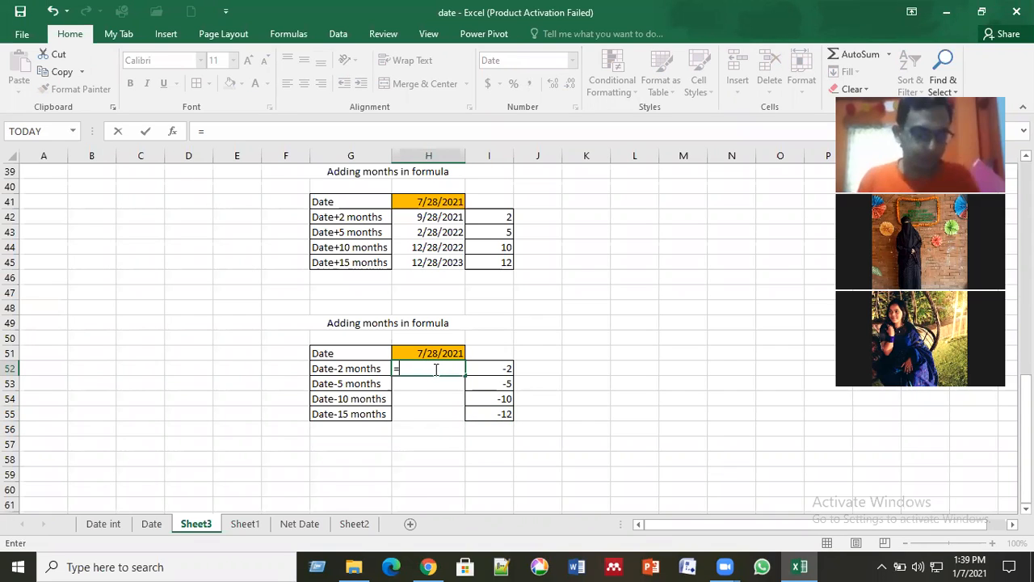
type("edate")
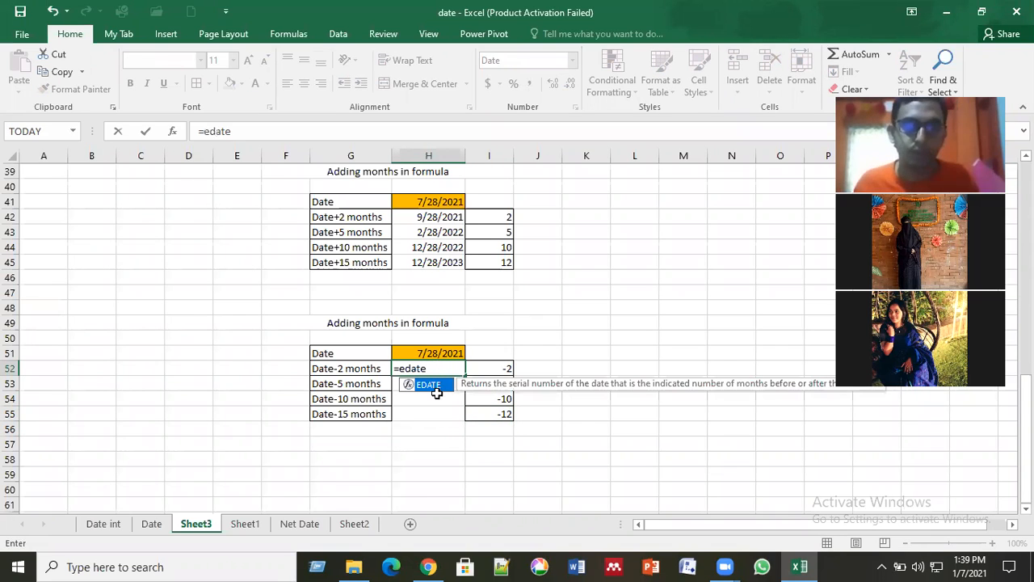
double_click(430, 387)
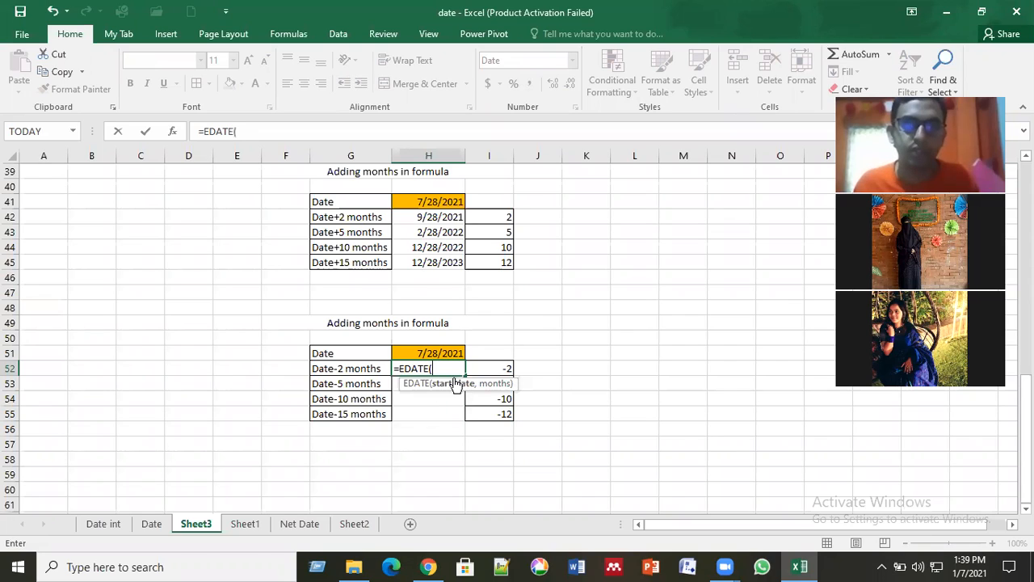
left_click(440, 356)
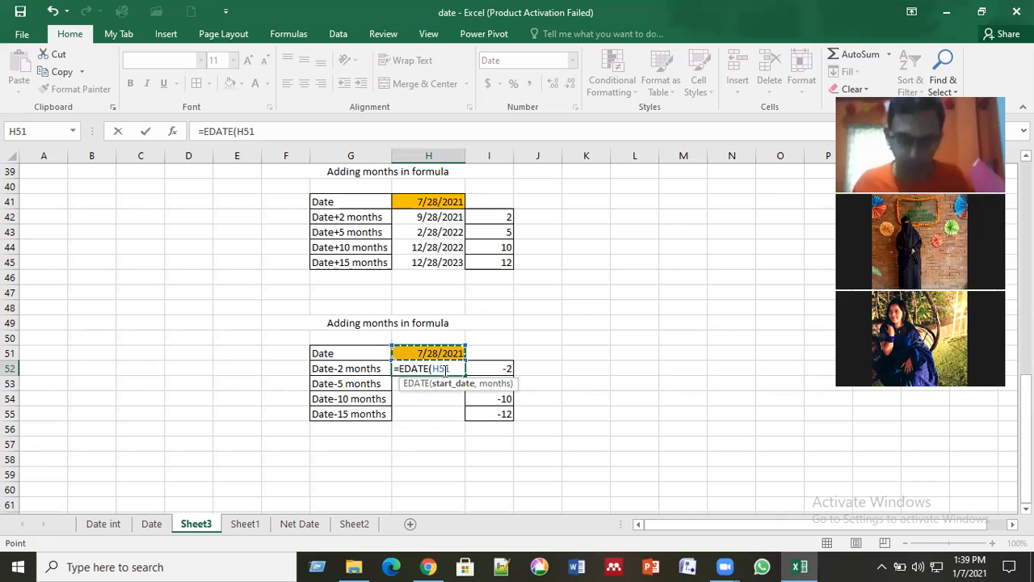
type(",")
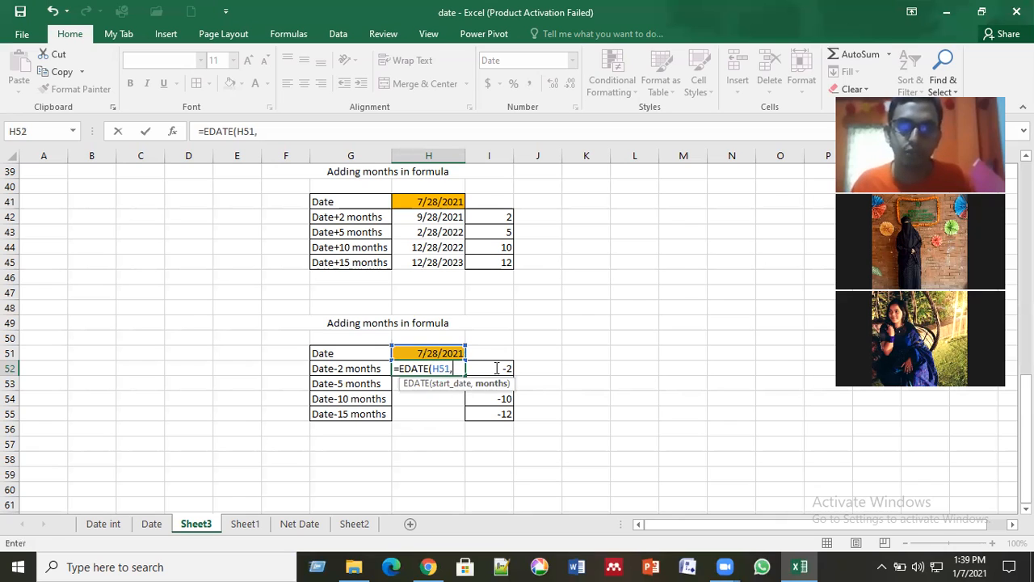
left_click(495, 368)
key("Return")
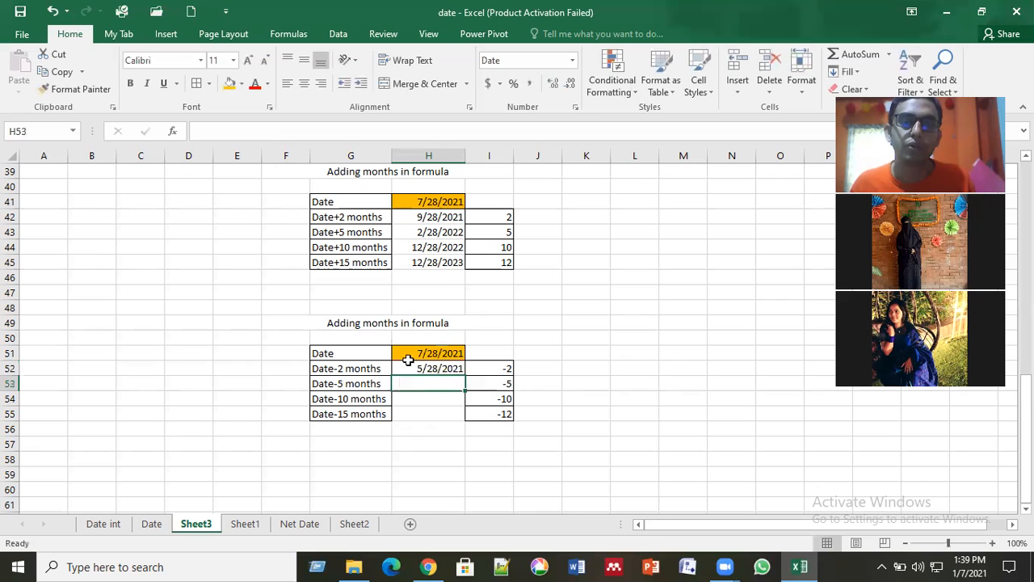
Step: Fill the EDATE formula from H52 down to the Date-15 months row in H55
left_click(462, 370)
key("ctrl+c")
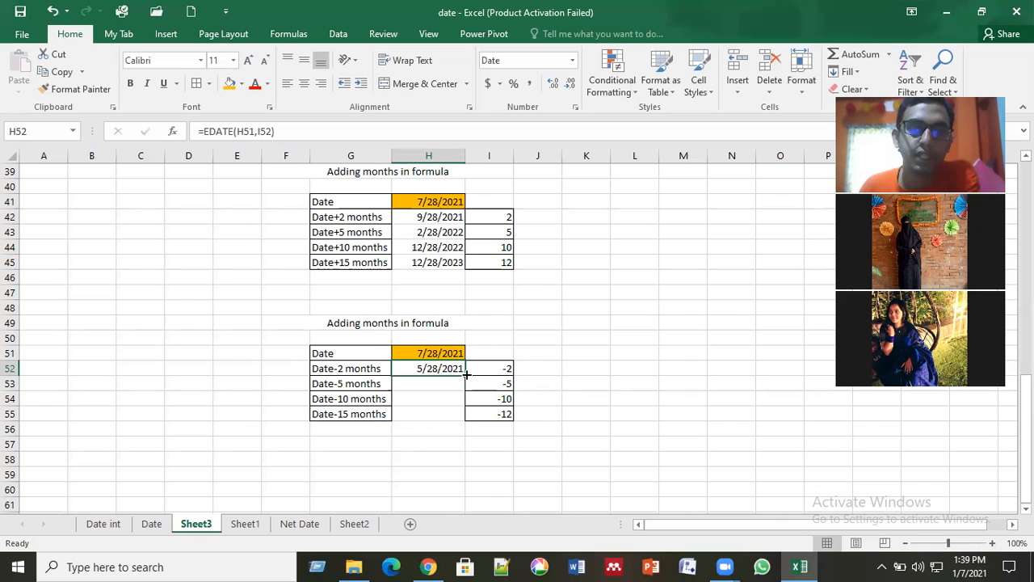
double_click(467, 374)
left_click(590, 412)
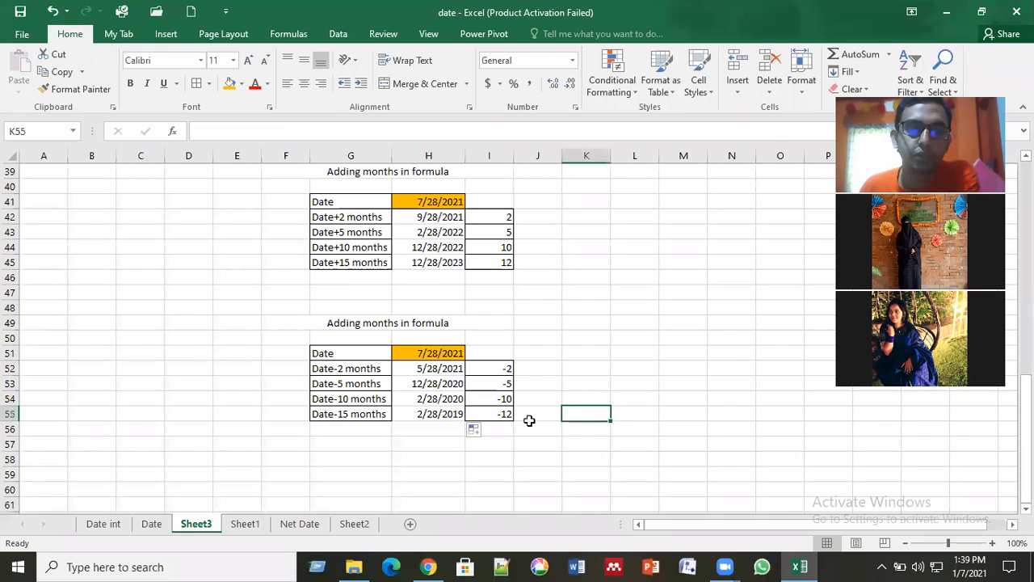
left_click(440, 352)
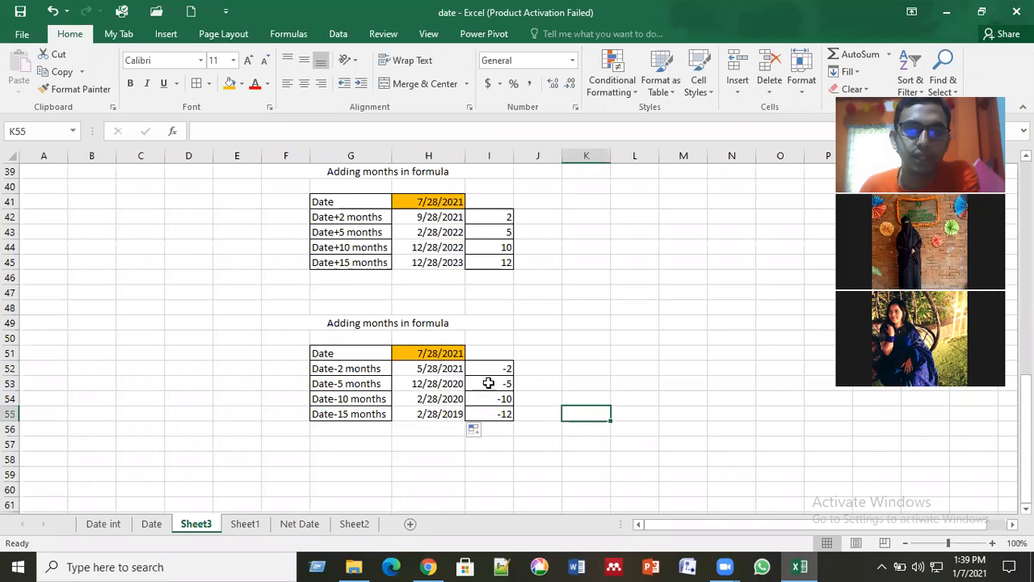
left_click(480, 415)
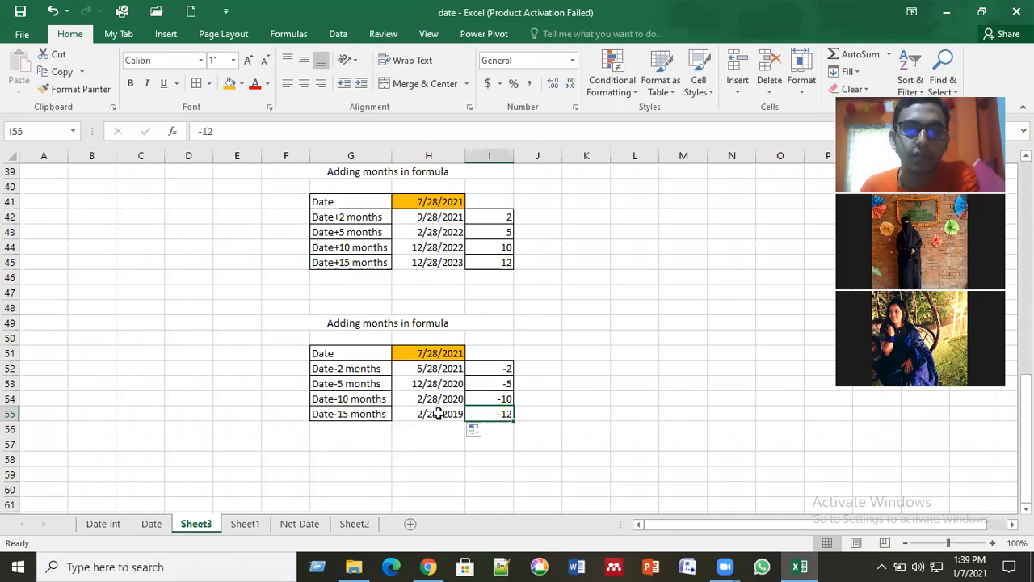
left_click(423, 416)
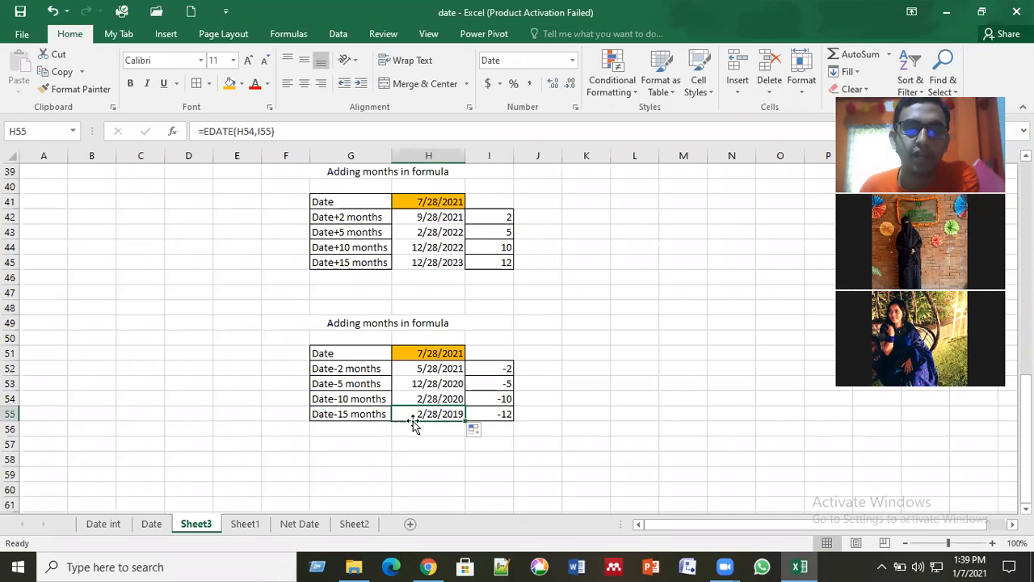
left_click(440, 354)
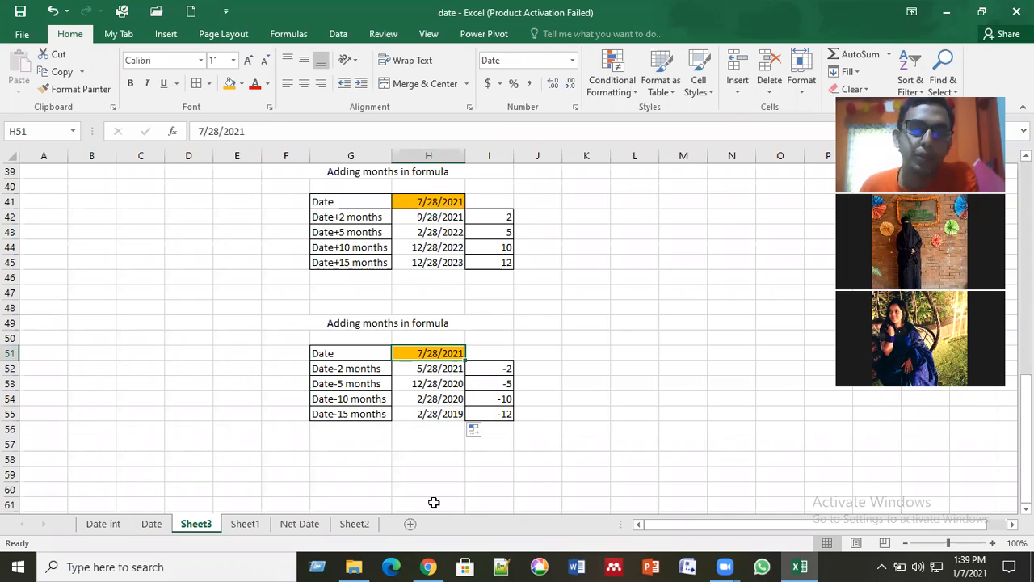
left_click(562, 460)
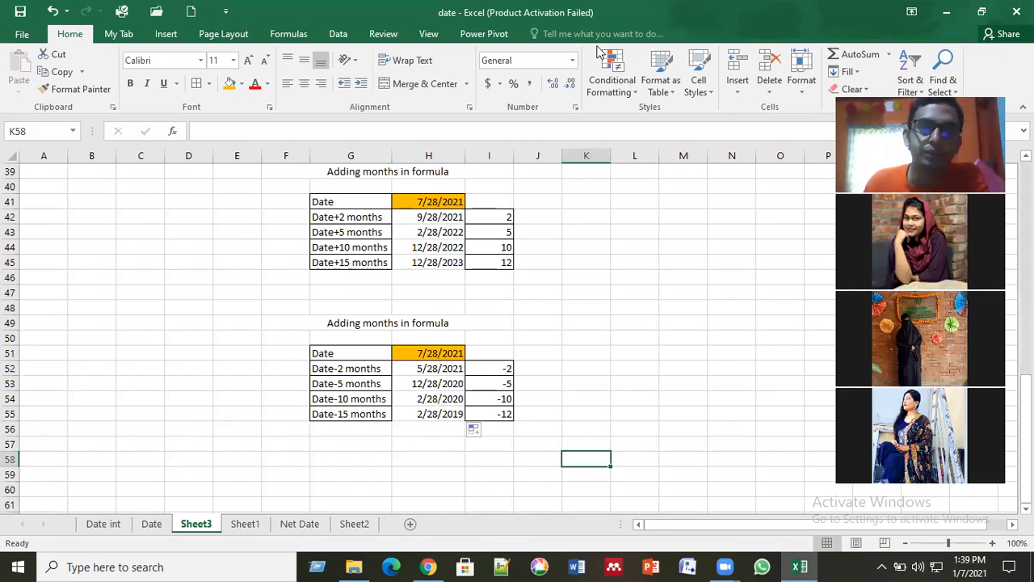
Step: Change the heading in F49 above the date-minus-months table to "Subtracting months in formula"
left_click(335, 325)
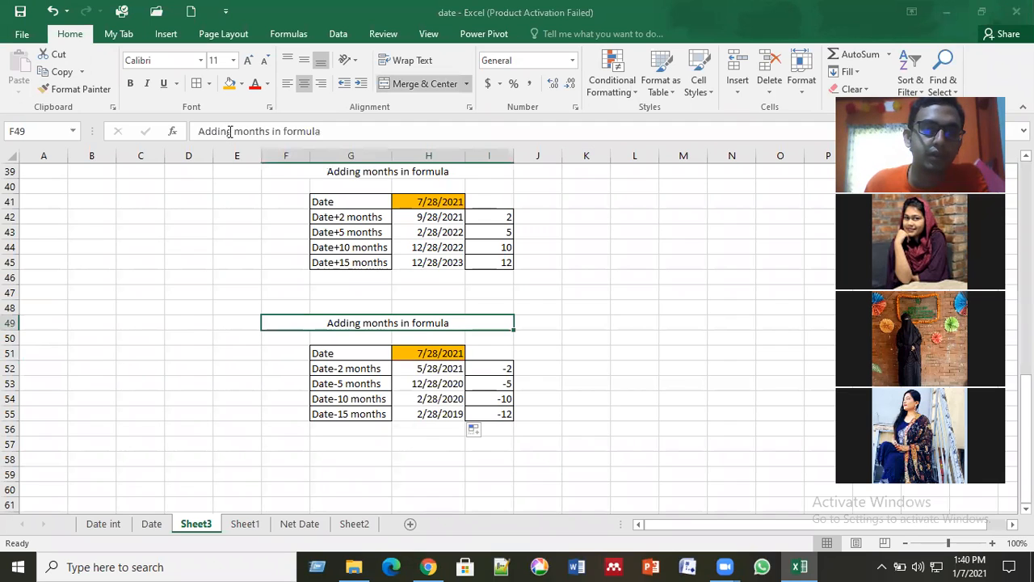
left_click(231, 131)
key("BackSpace")
key("BackSpace")
key("BackSpace")
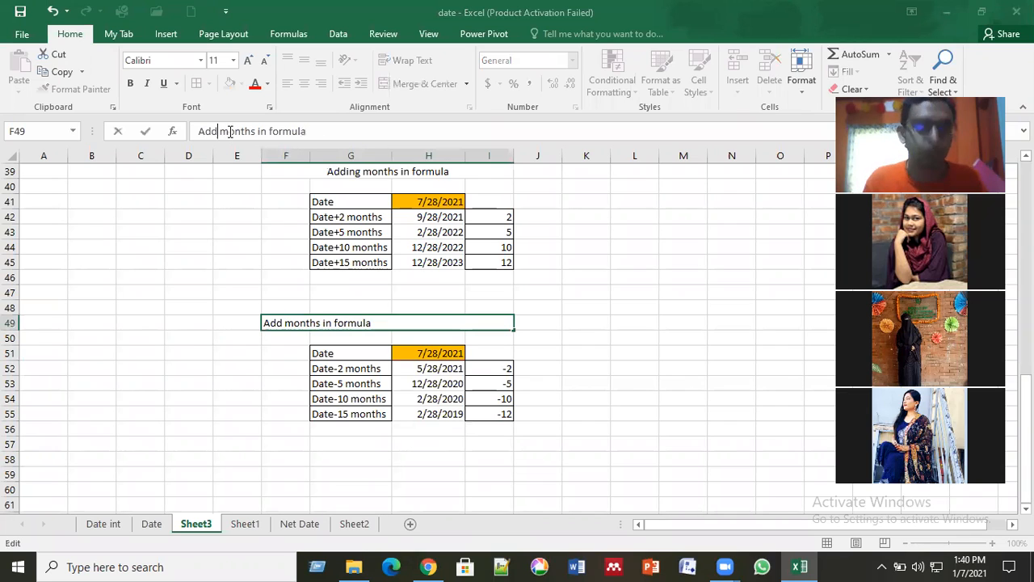
key("BackSpace")
key("BackSpace")
key("BackSpace")
type("Subtracting")
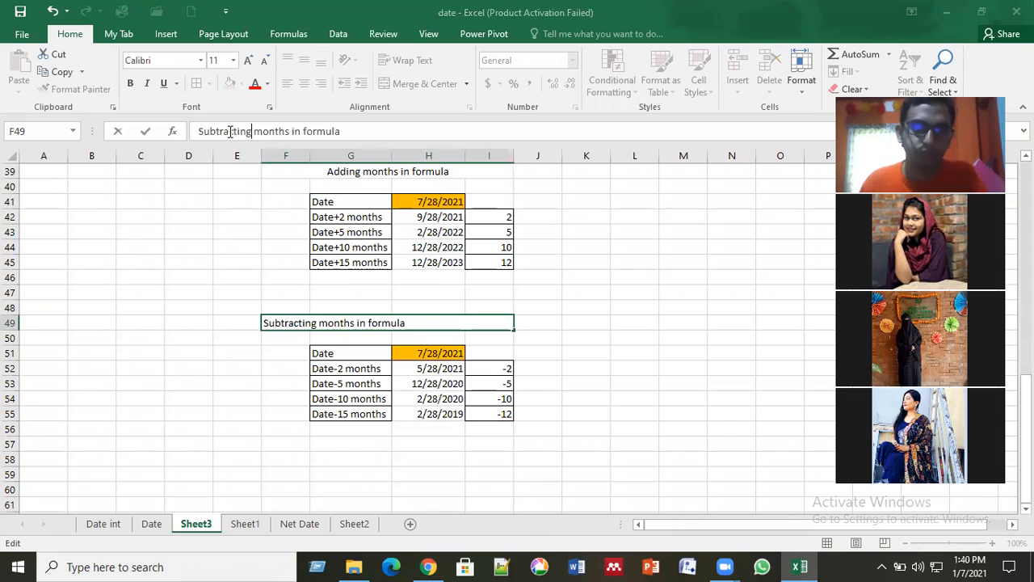
key("Return")
left_click(477, 325)
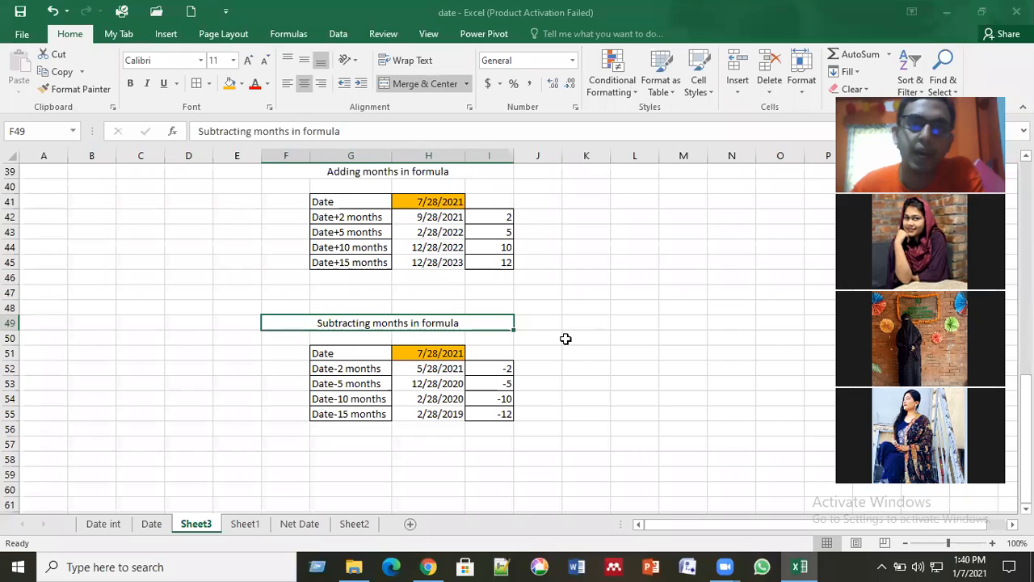
Step: Clear the EDATE results in H52:H55 of the subtracting-months table
left_click(593, 200)
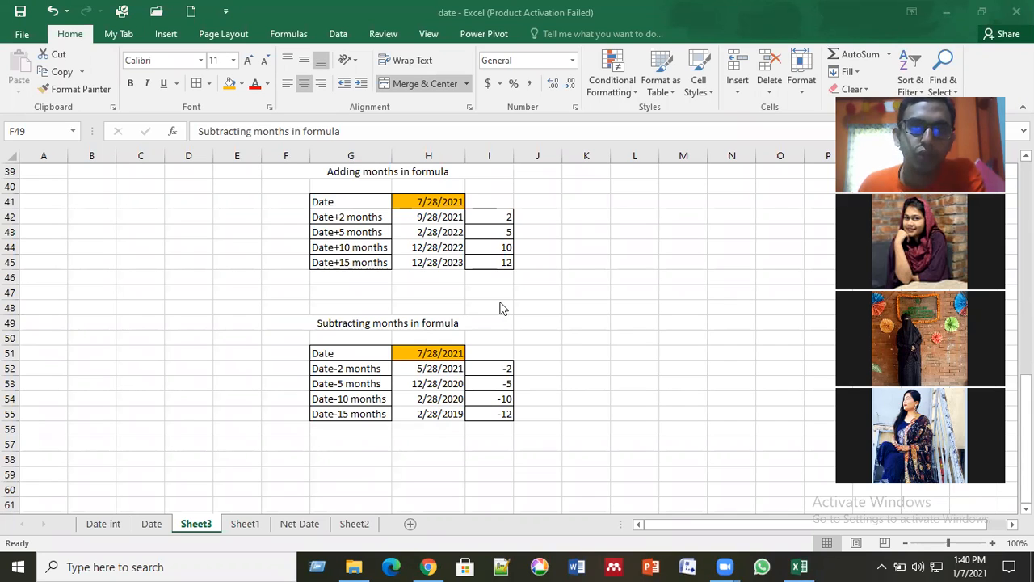
left_click(447, 370)
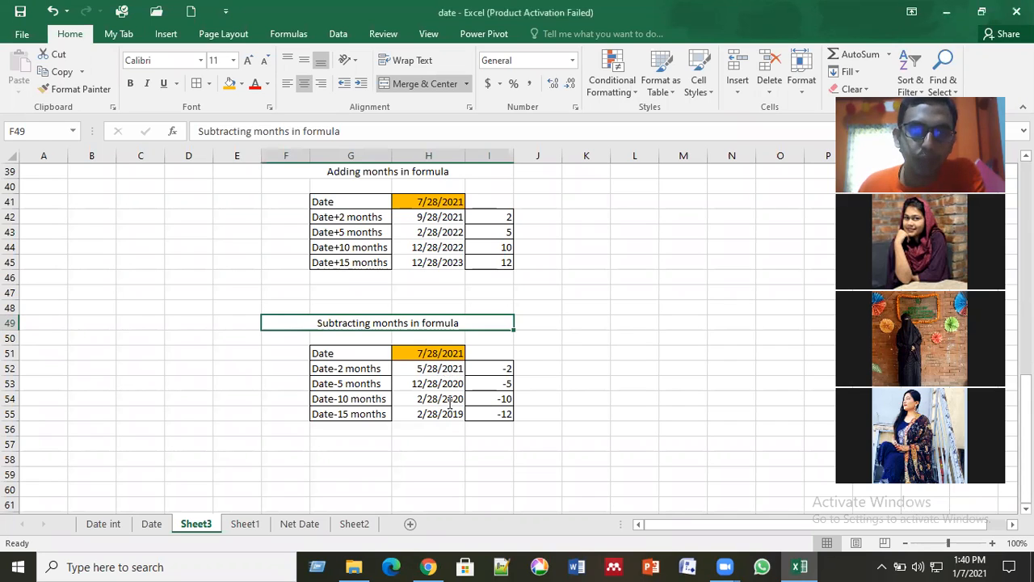
double_click(447, 372)
key("Escape")
left_click_drag(450, 367, 457, 415)
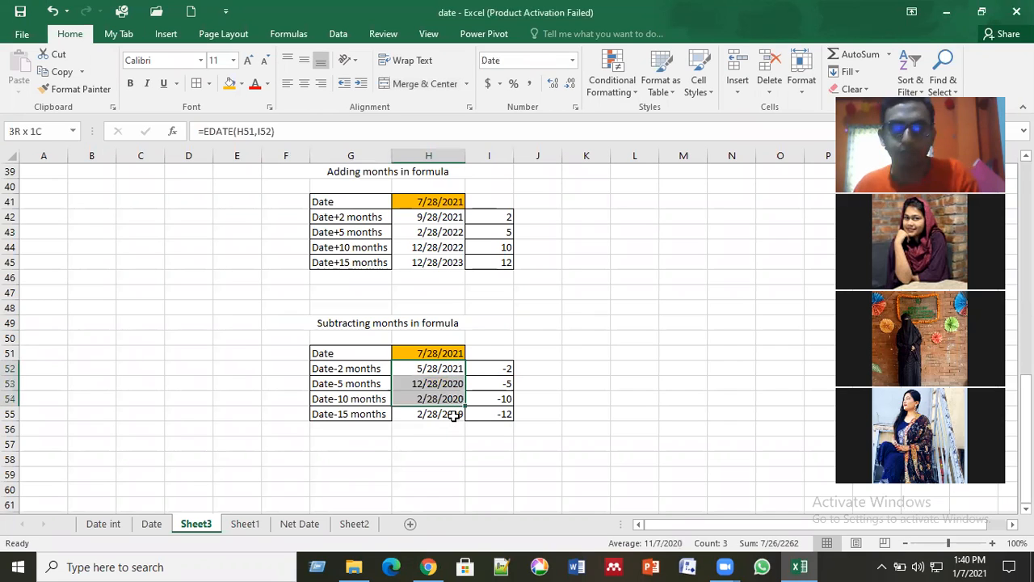
key("Delete")
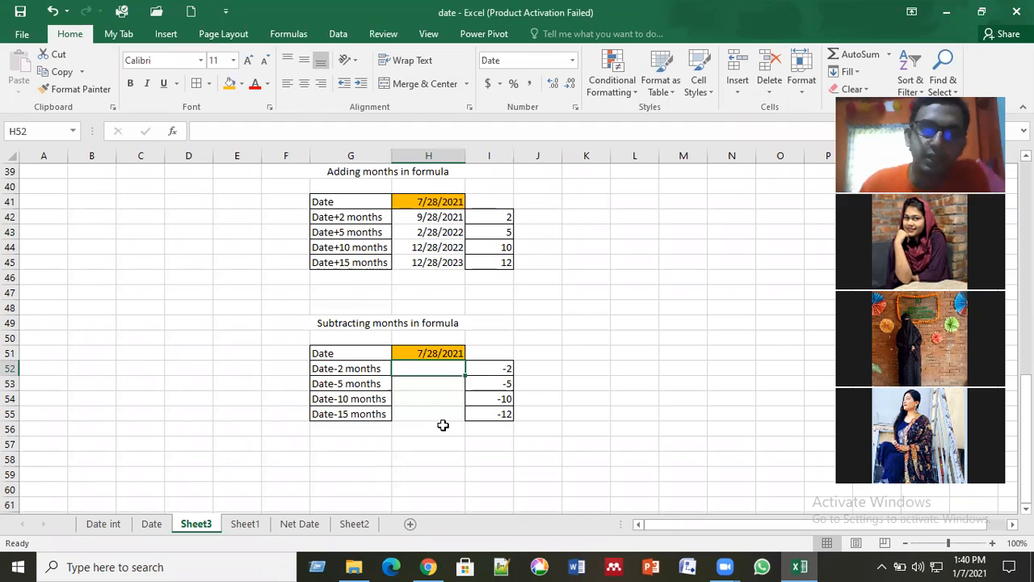
Step: Enter =EDATE(H51,I52) in H52, taking H51 as the start date and I52 as the months
type("=")
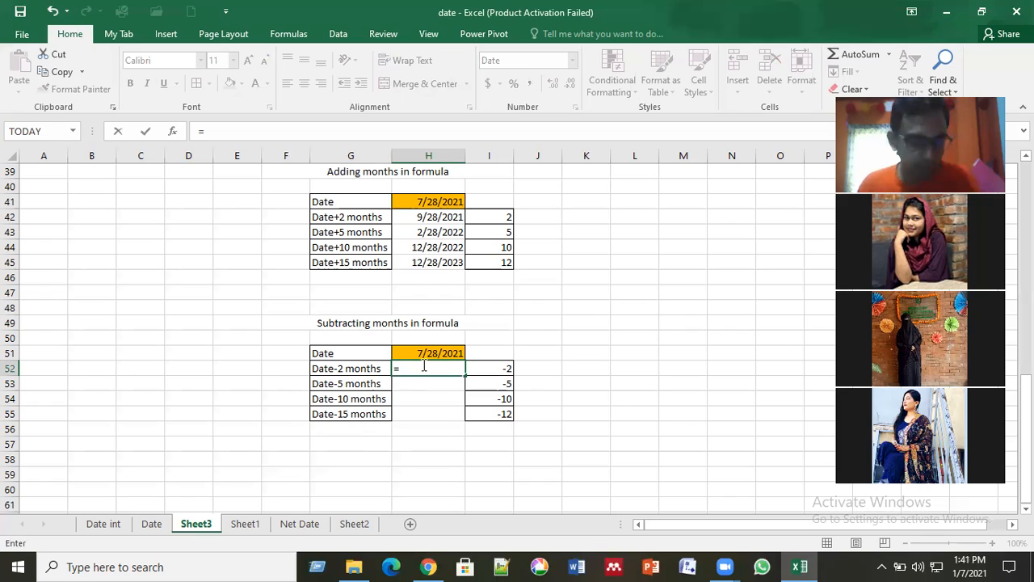
type("ed")
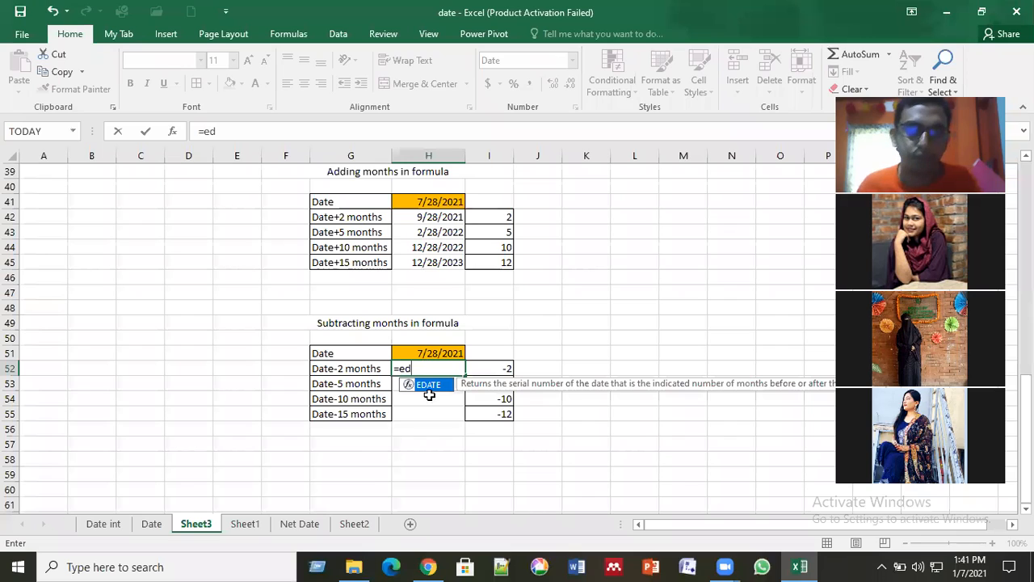
double_click(432, 385)
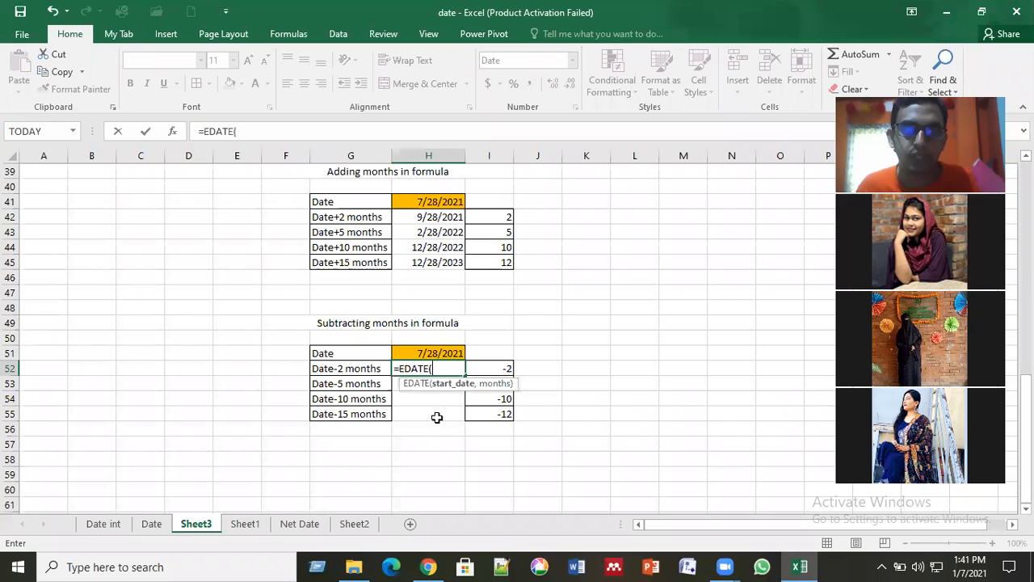
left_click(438, 353)
type(",")
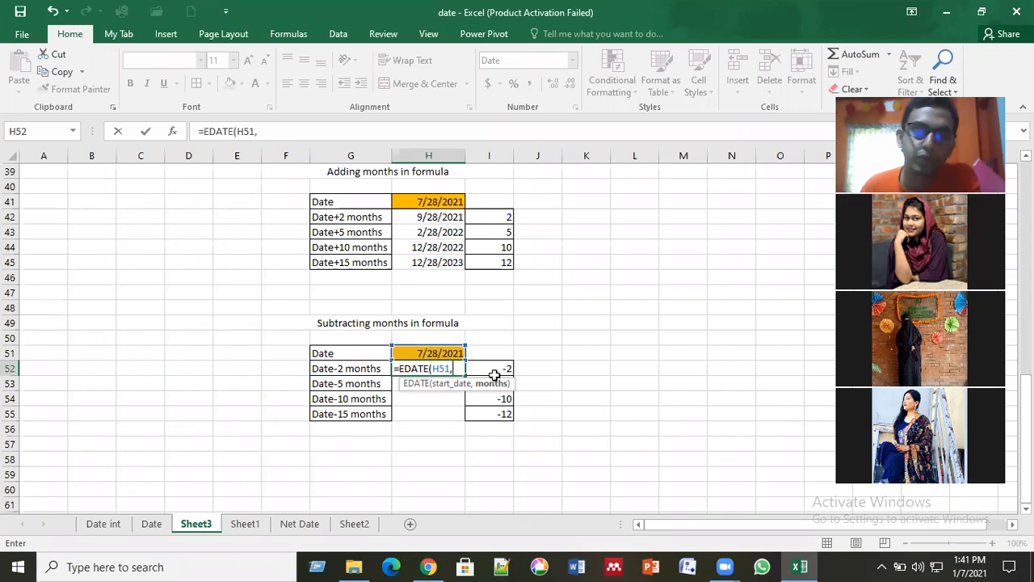
left_click(495, 369)
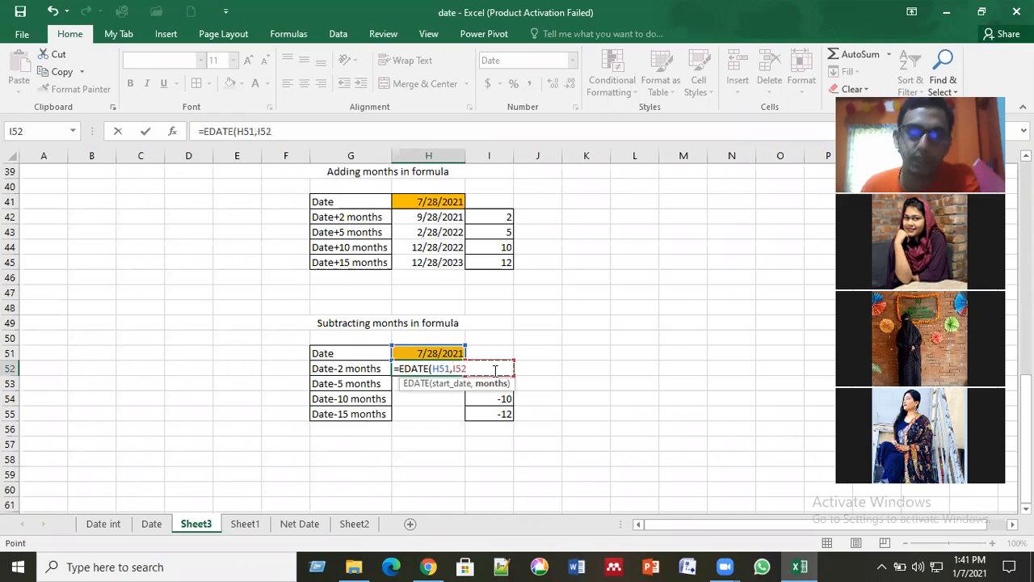
key("Return")
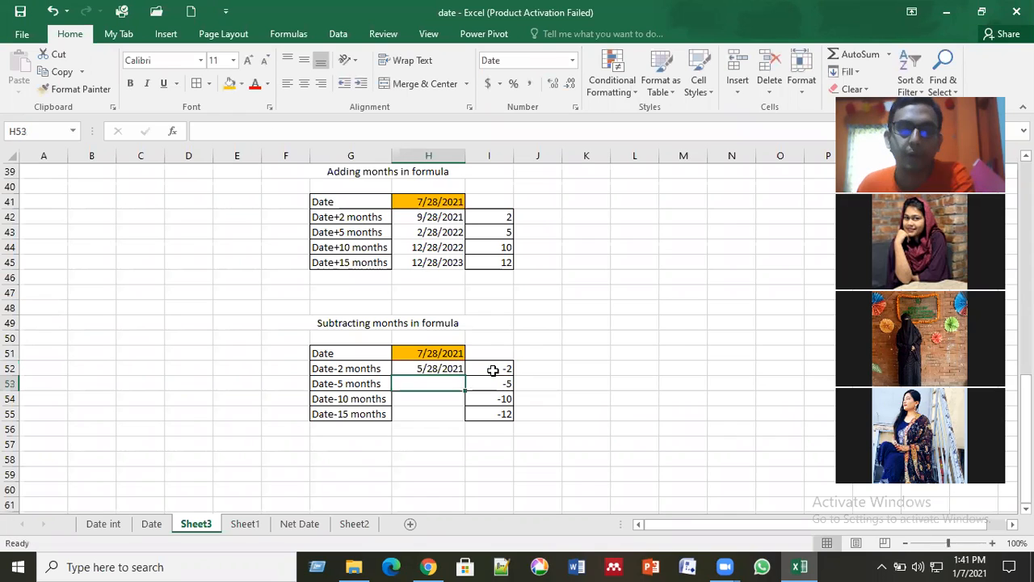
Step: Fill the EDATE formula from H52 down through H55
left_click(459, 366)
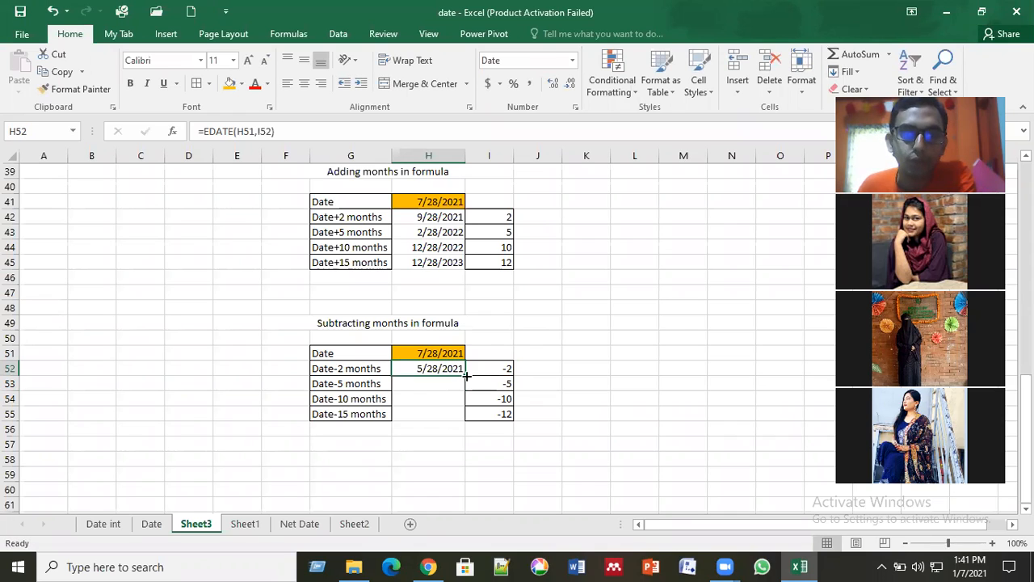
double_click(466, 376)
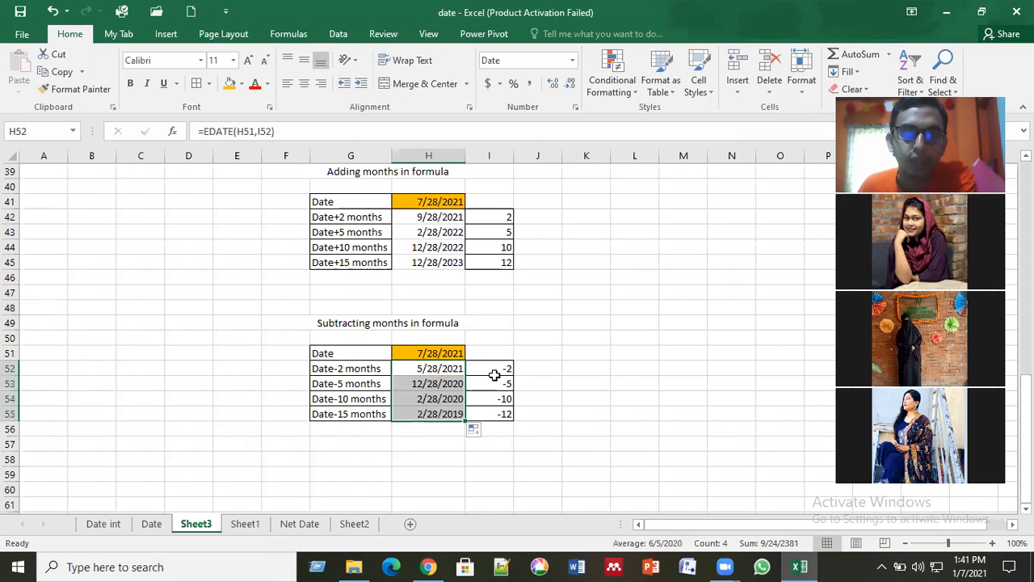
left_click(583, 378)
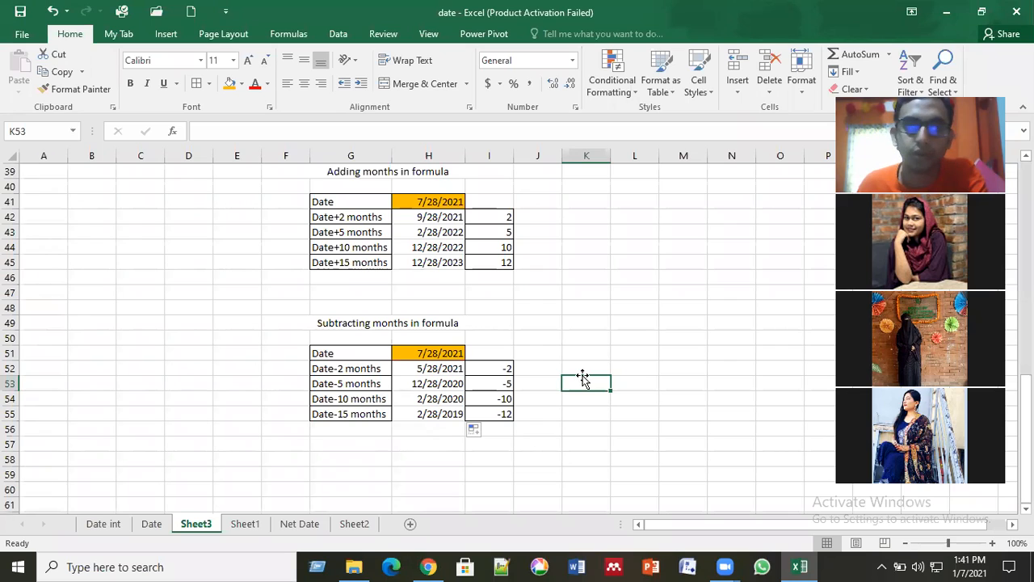
left_click(644, 382)
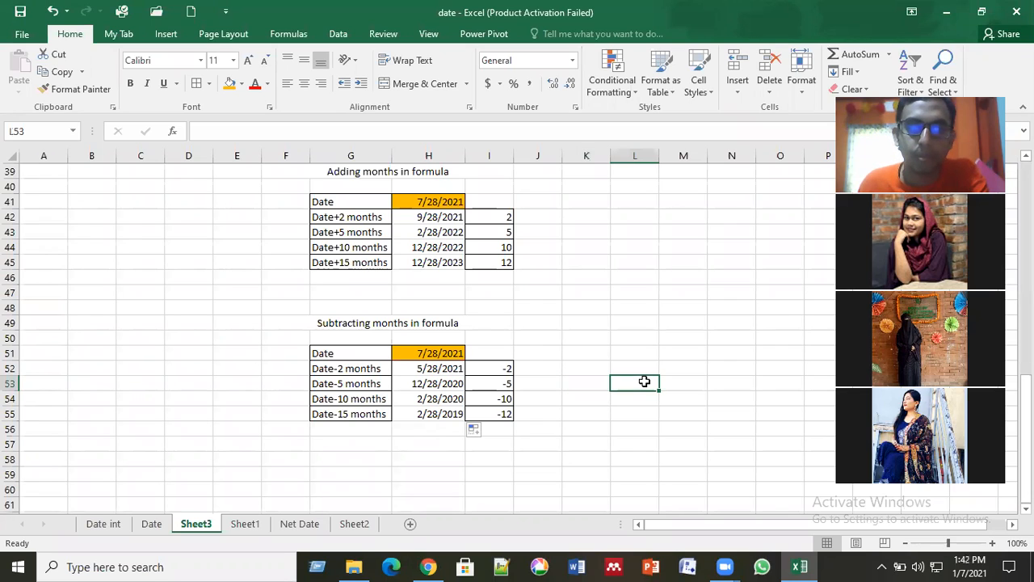
left_click(568, 384)
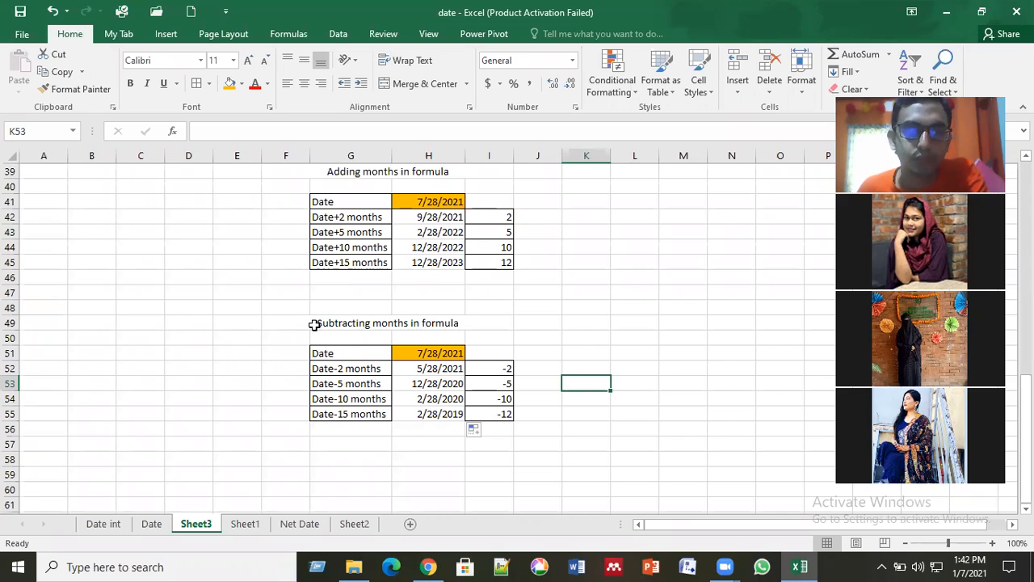
left_click_drag(493, 324, 524, 323)
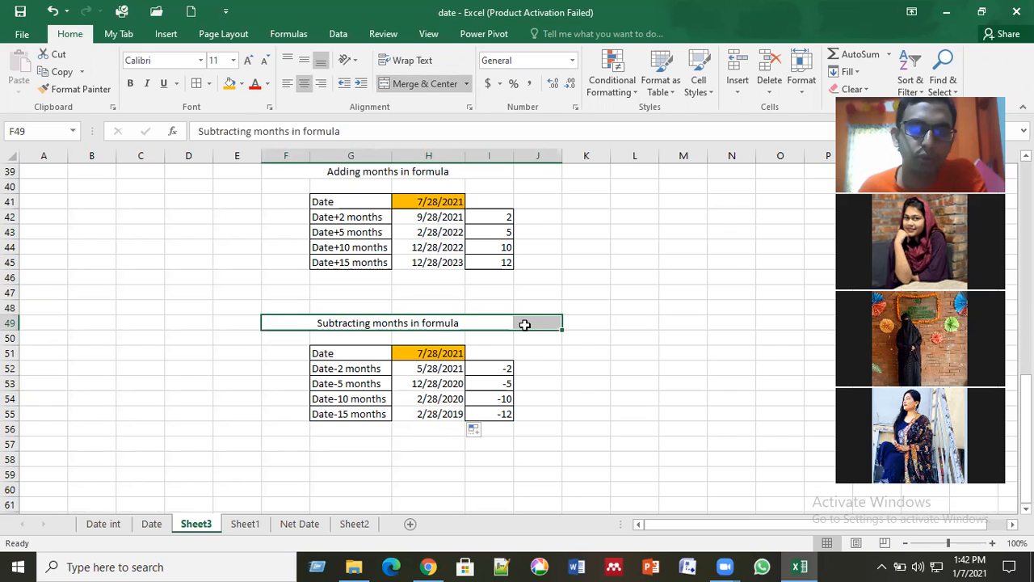
left_click(535, 349)
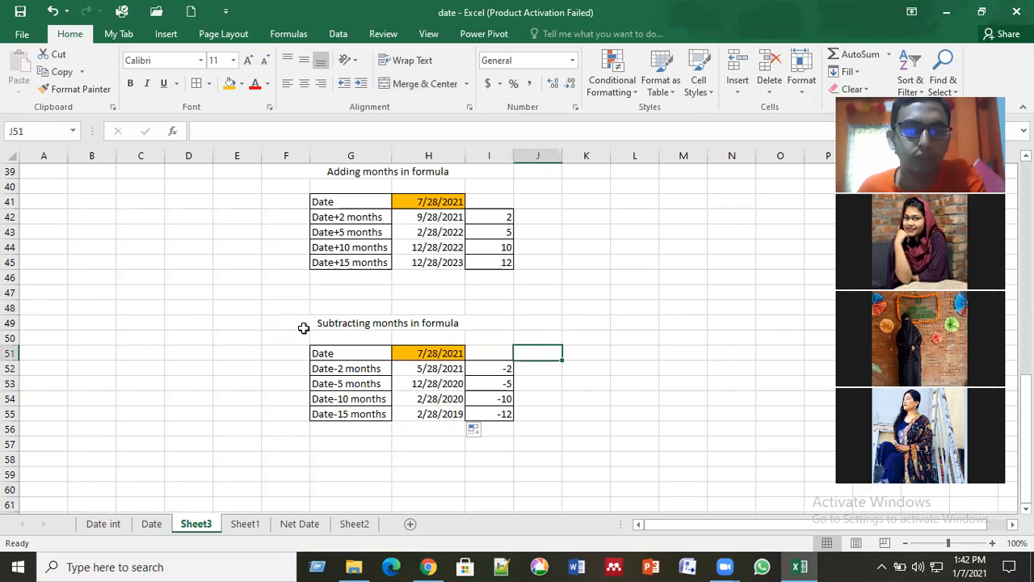
left_click_drag(300, 328, 520, 329)
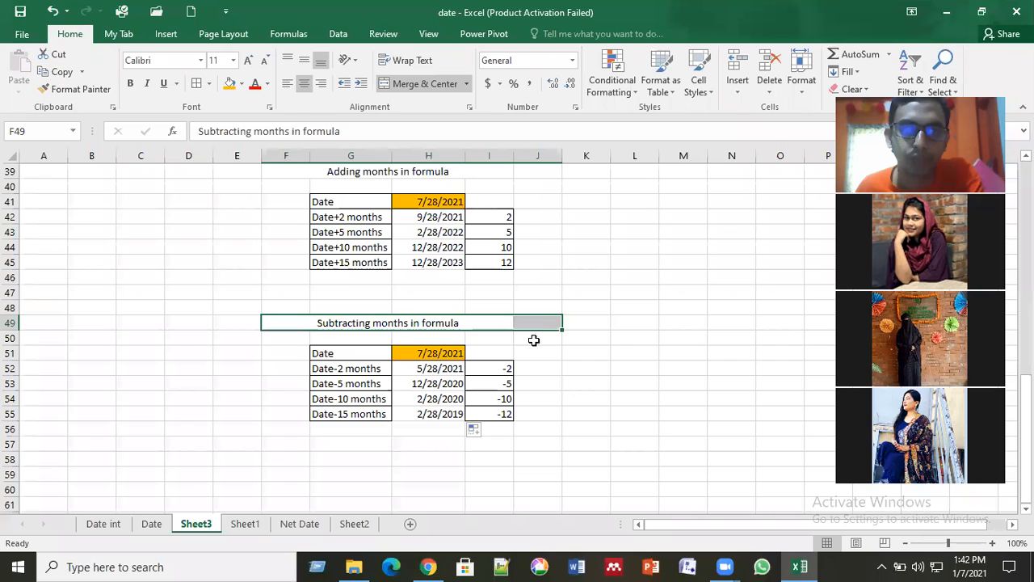
left_click(555, 380)
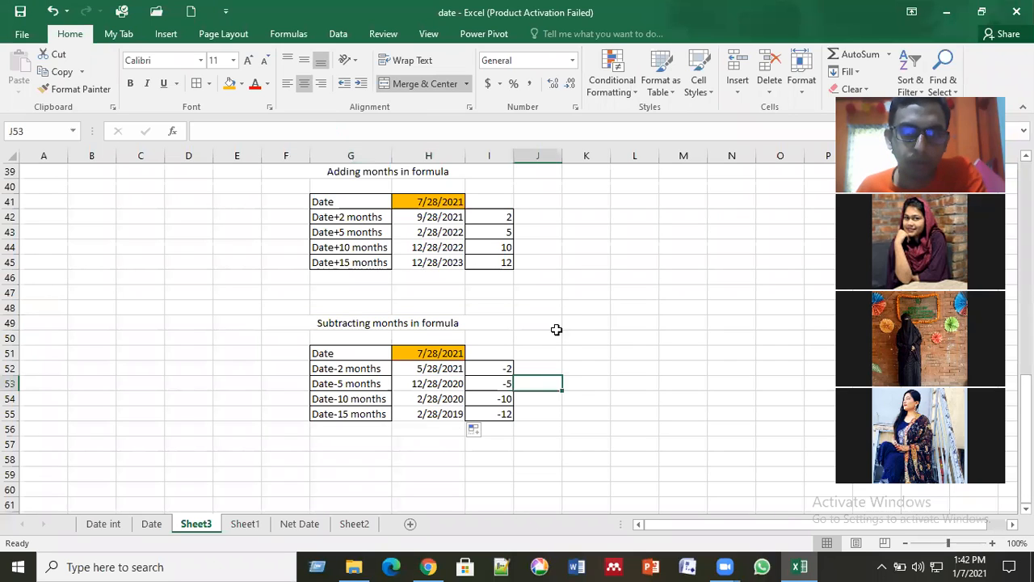
left_click(417, 317)
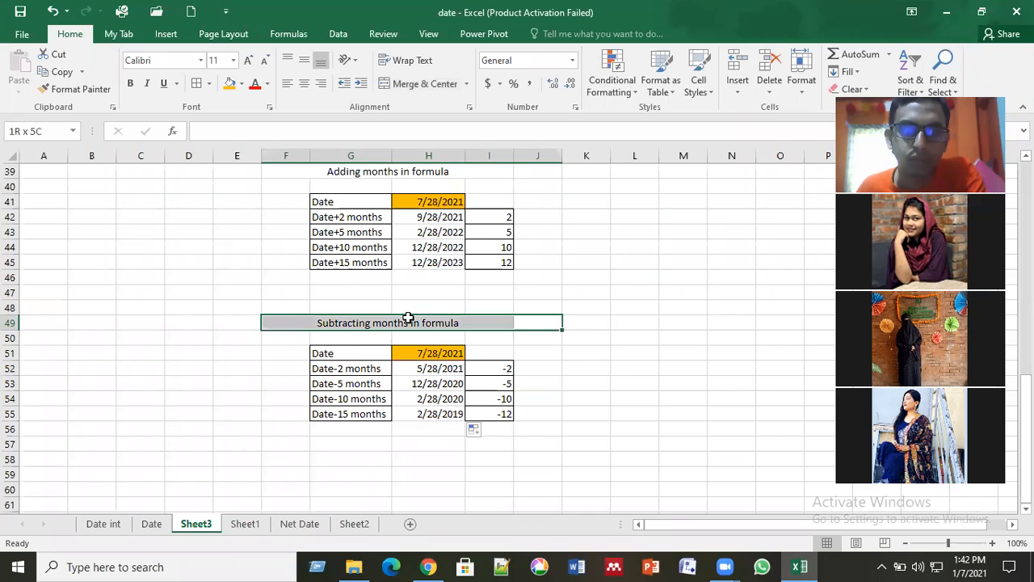
left_click(539, 373)
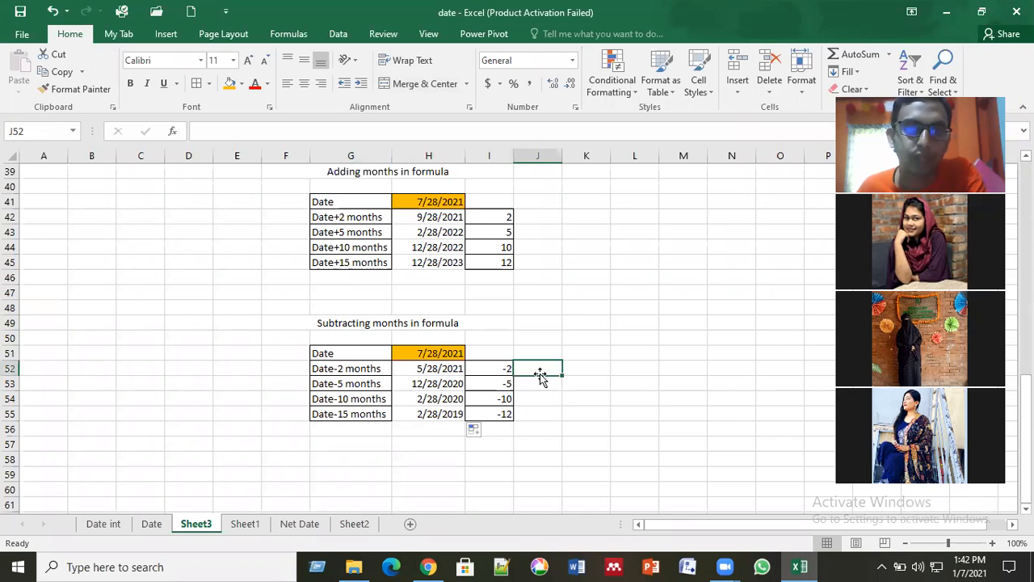
Step: Copy the "Adding months in formula" heading and table starting at F39 and paste them at F60
scroll(540, 373, "down", 1)
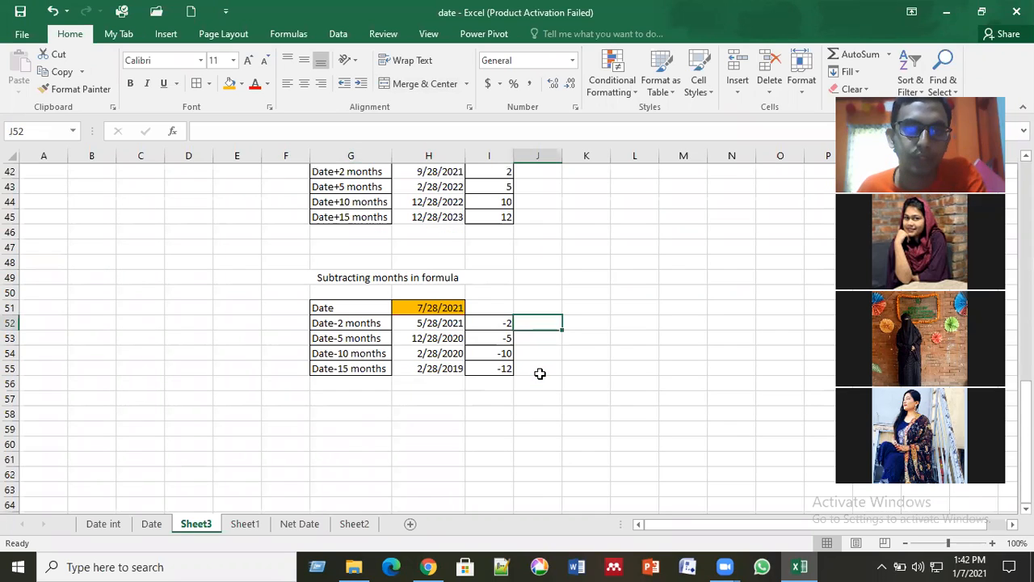
left_click(345, 289)
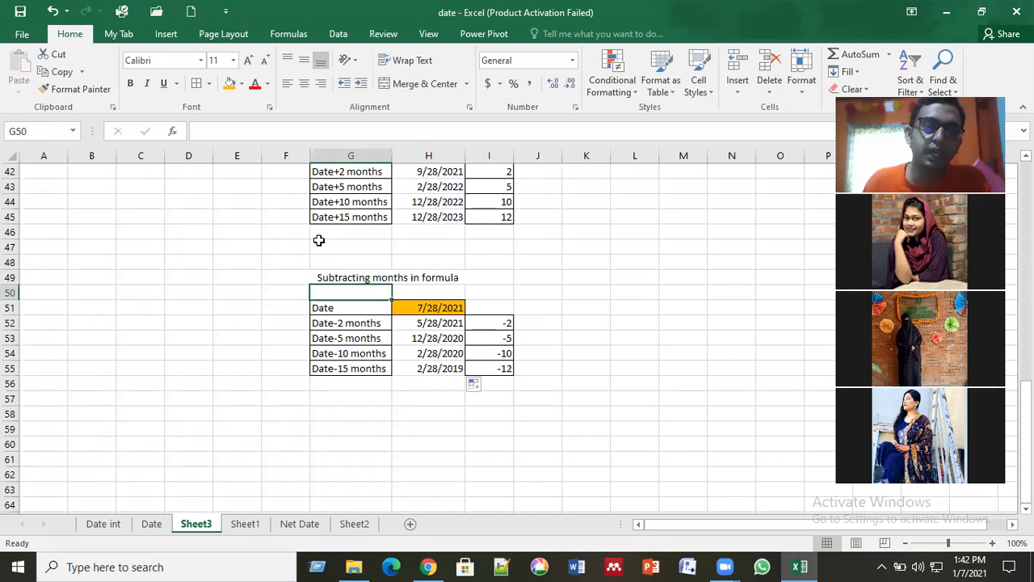
scroll(311, 238, "up", 1)
scroll(282, 215, "up", 1)
left_click_drag(282, 215, 541, 323)
key("ctrl+c")
scroll(293, 356, "down", 4)
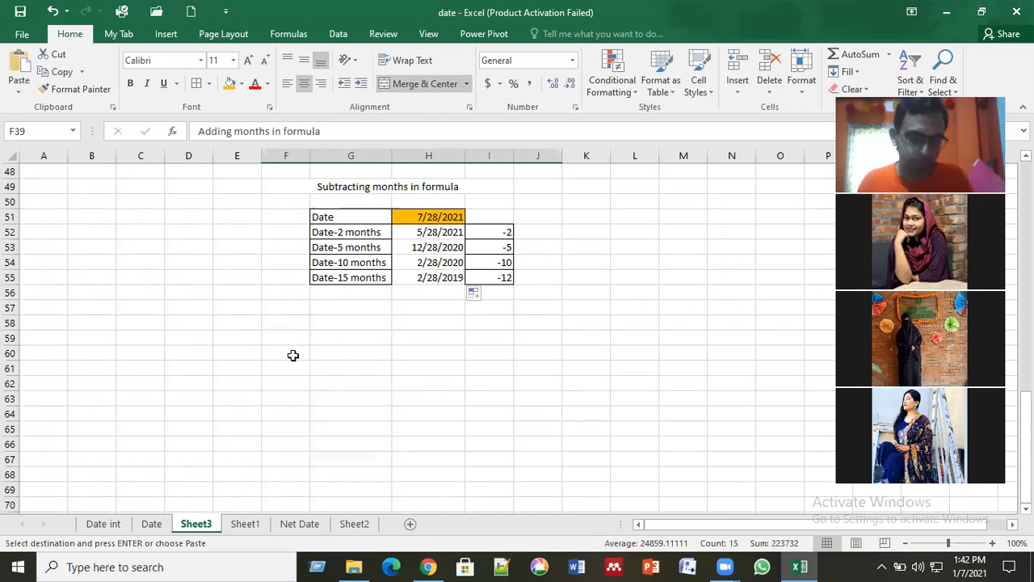
left_click(293, 355)
key("ctrl+v")
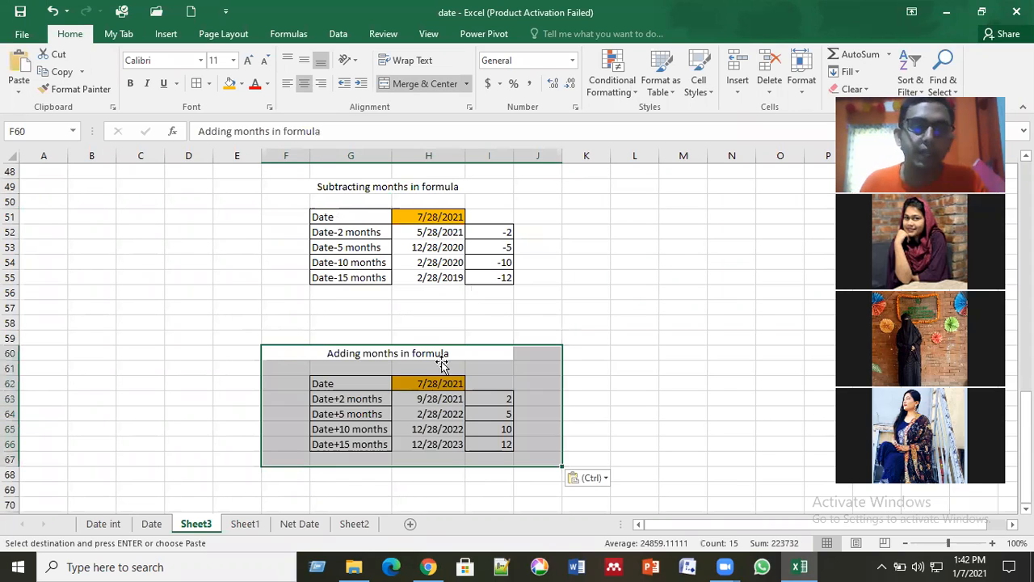
Step: Change the heading of the copied table in F60 to "Adding years in formula"
left_click(387, 359)
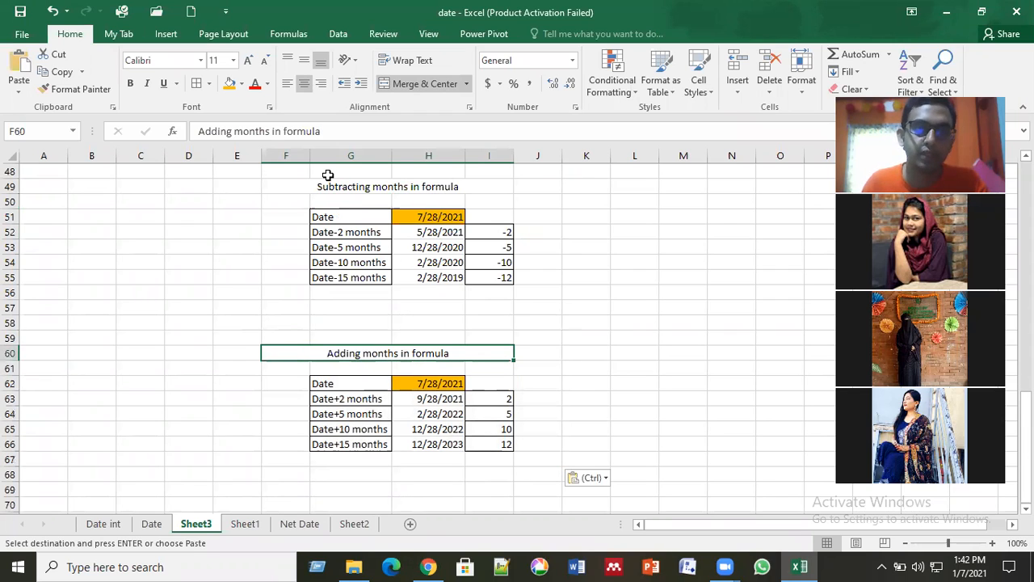
key("F2")
key("BackSpace")
key("BackSpace")
key("BackSpace")
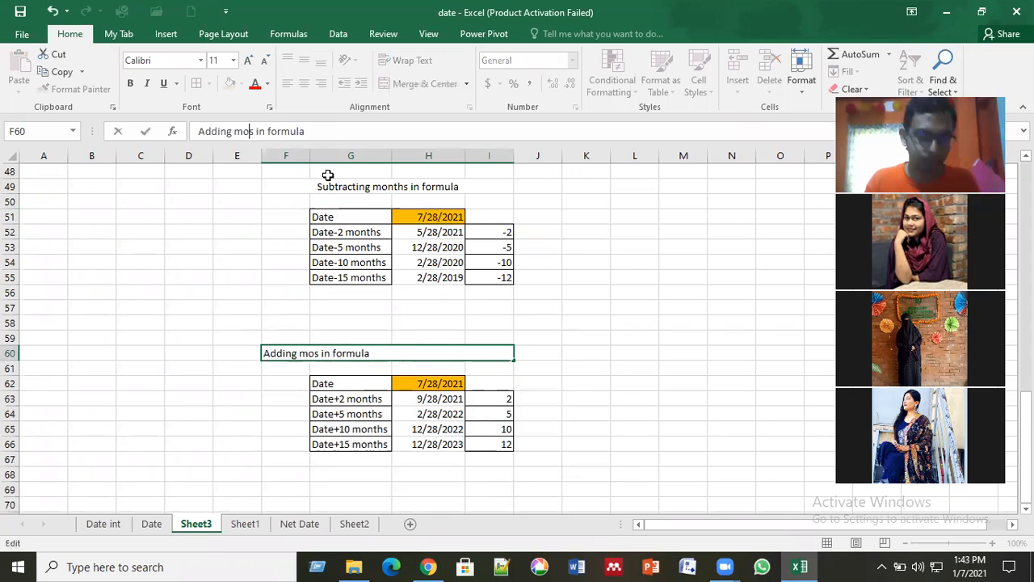
key("BackSpace")
key("BackSpace")
type("year")
key("Return")
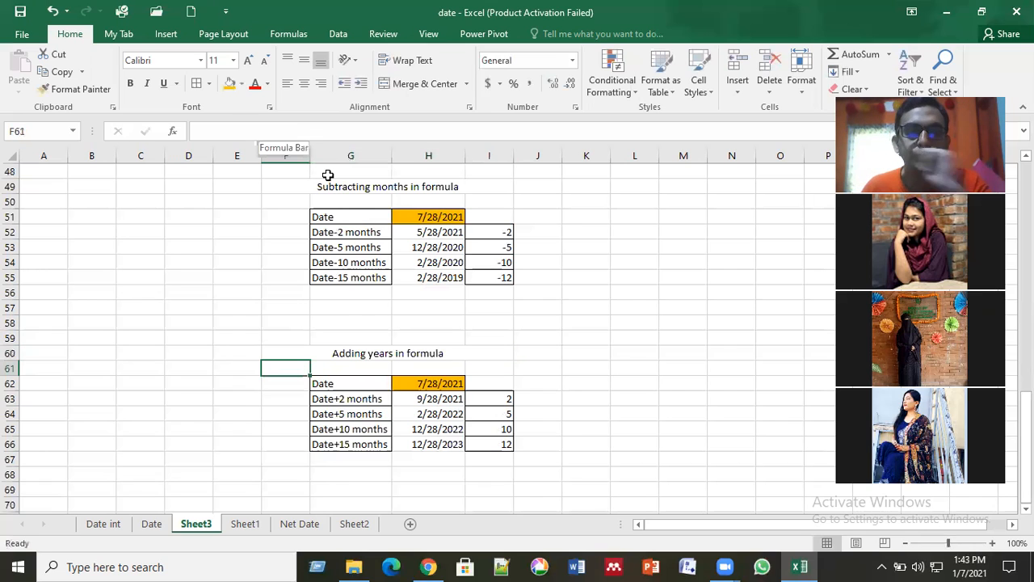
Step: Change the first offset label in G63 to "Date+2 years"
left_click(368, 399)
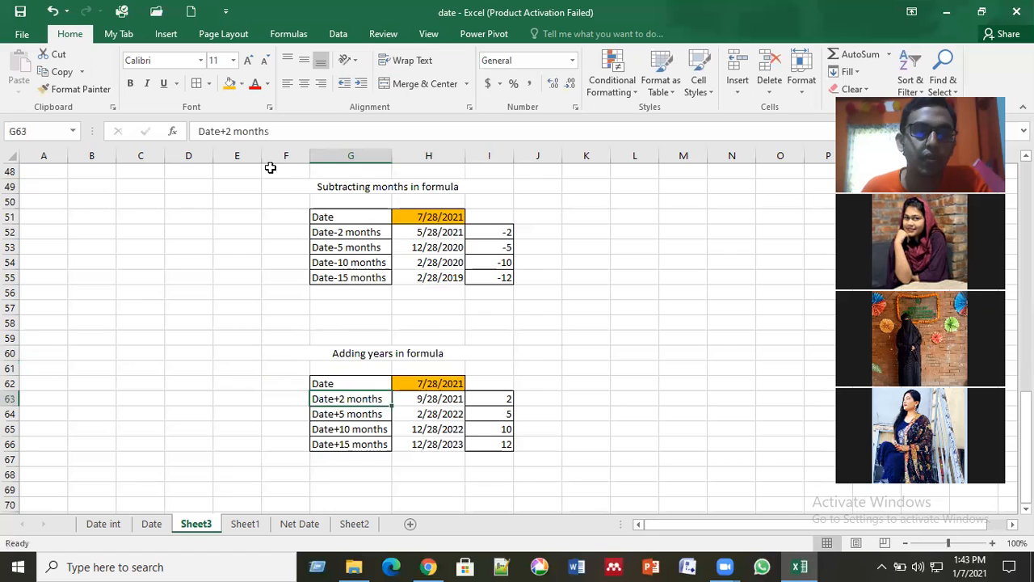
left_click(224, 130)
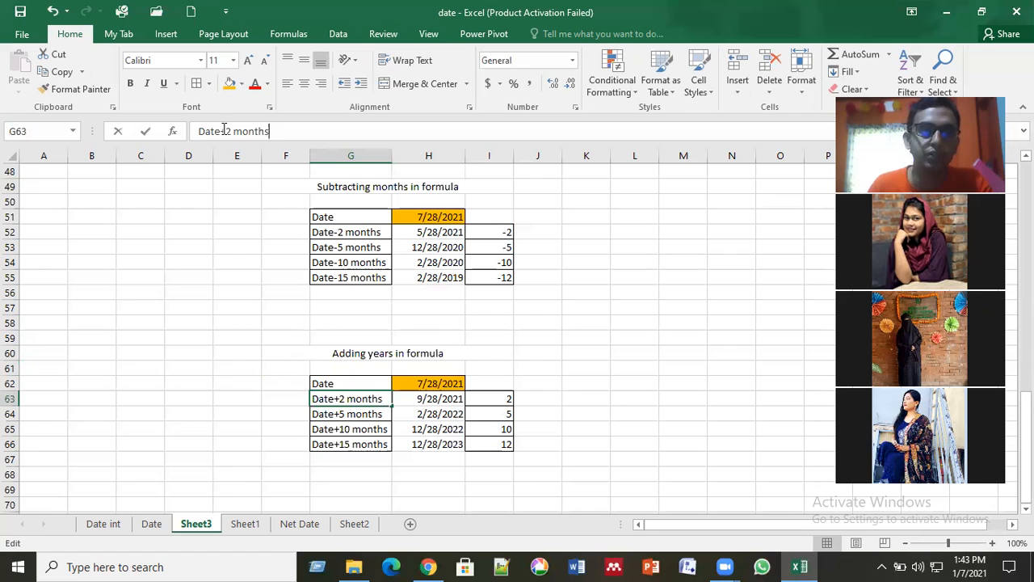
key("BackSpace")
key("BackSpace")
key("BackSpace")
key("BackSpace")
key("BackSpace")
key("BackSpace")
type("y")
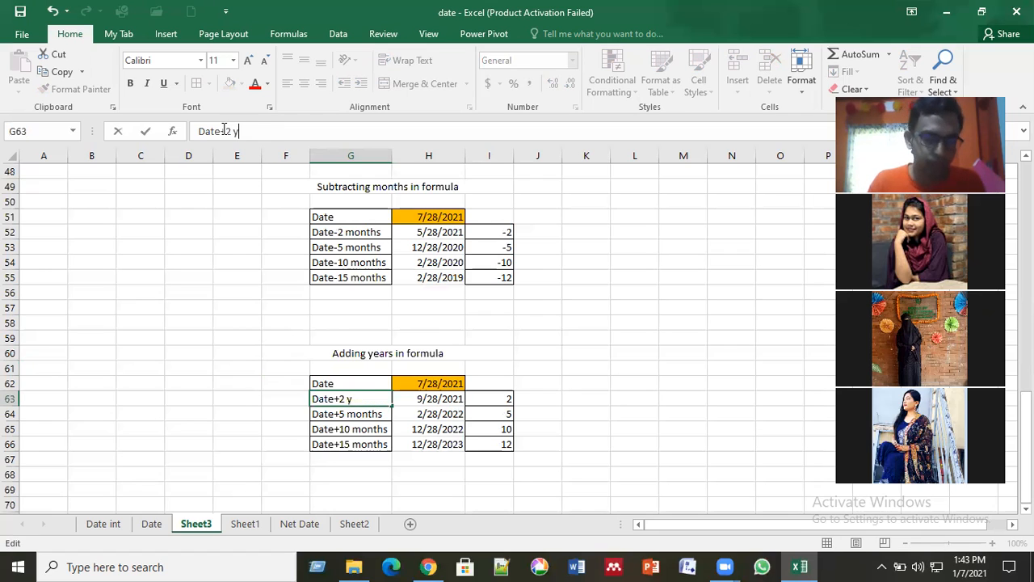
type("ears")
key("ctrl+Return")
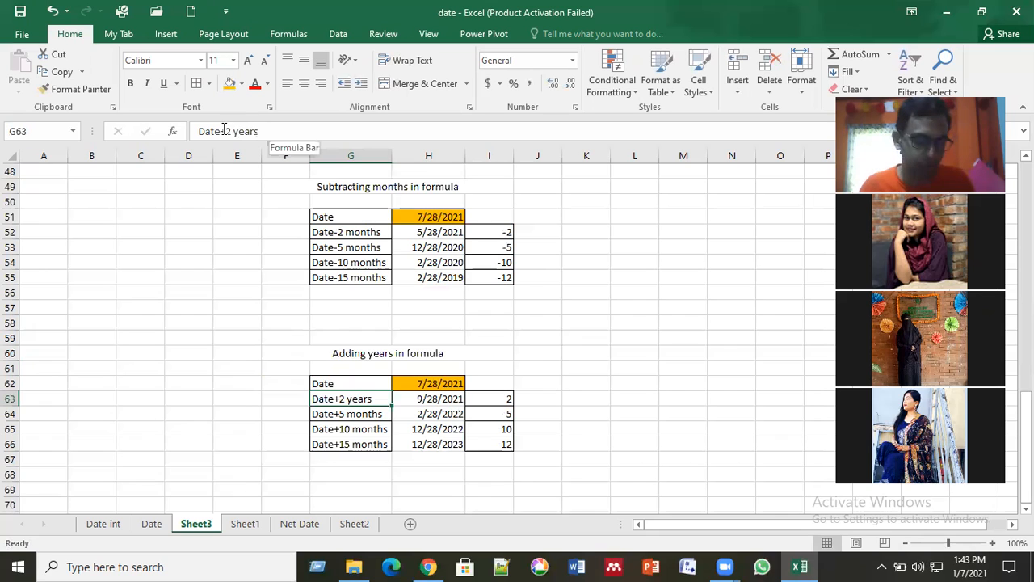
Step: Copy the "Date+2 years" label from G63 into G64, G65 and G66
key("ctrl+c")
key("Down")
key("ctrl+v")
key("Down")
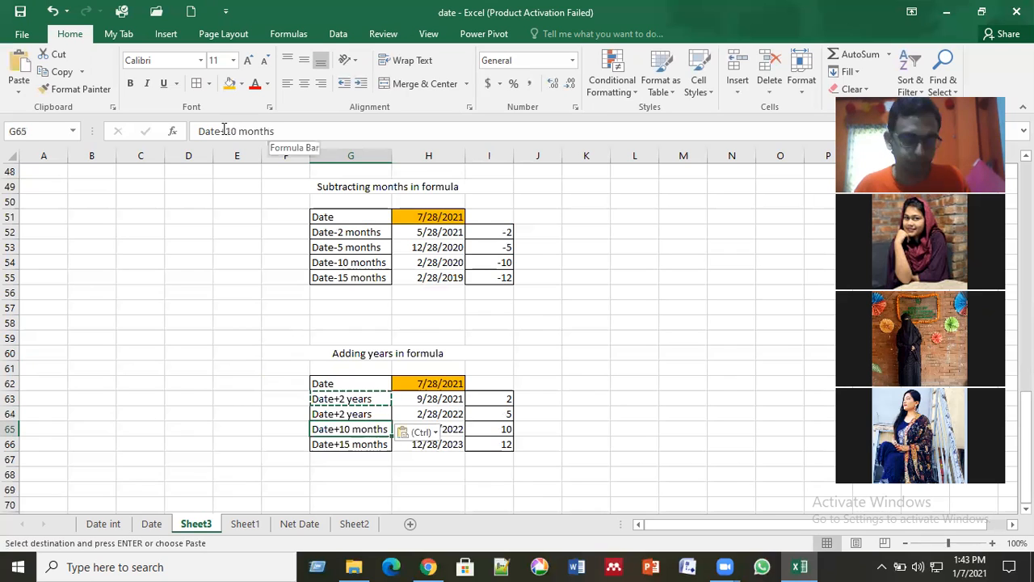
key("ctrl+v")
key("Down")
key("ctrl+v")
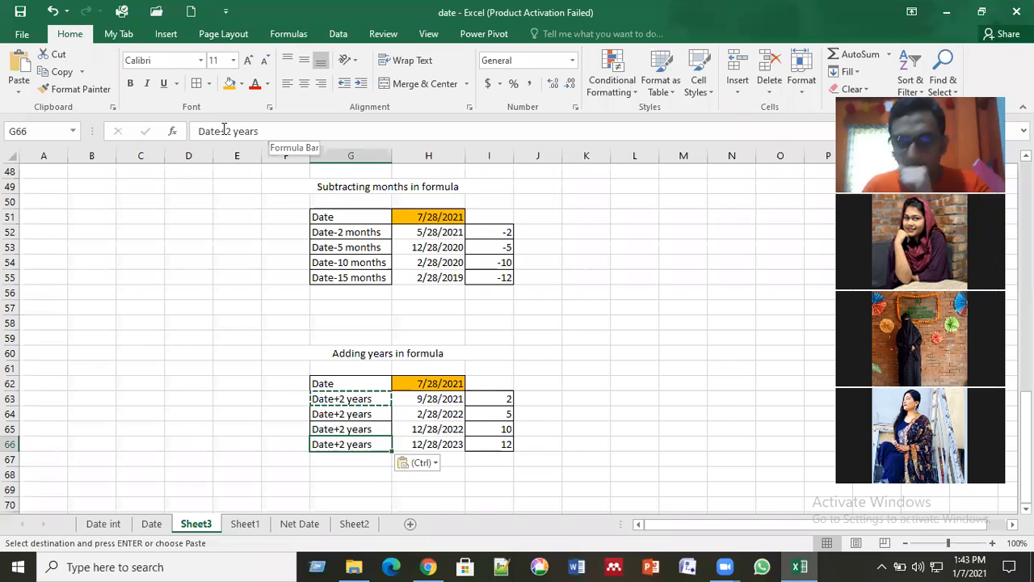
key("Escape")
Step: Edit the label in G64 to read "Date+5 years"
key("Up")
key("Up")
key("Up")
key("Down")
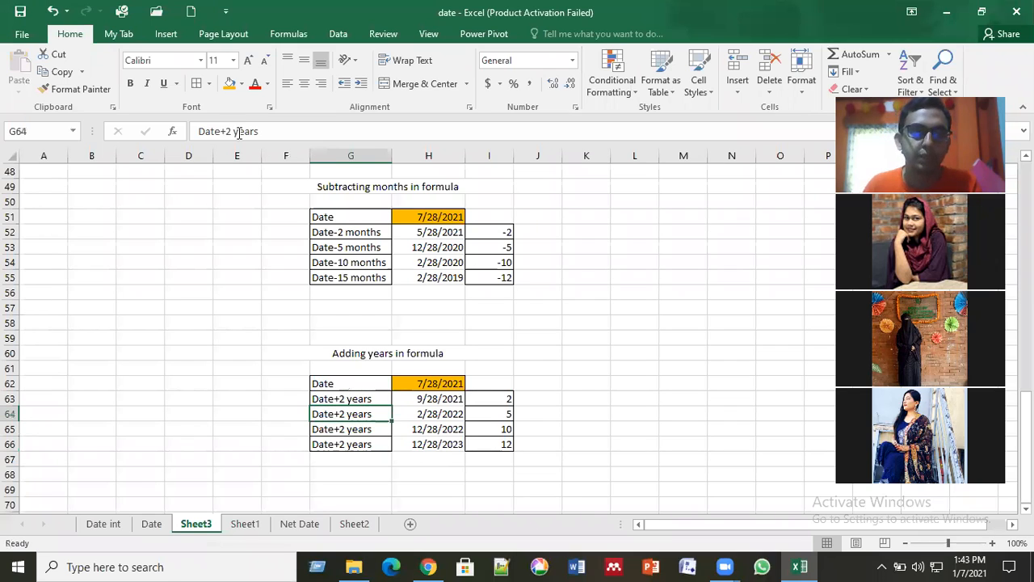
left_click(232, 133)
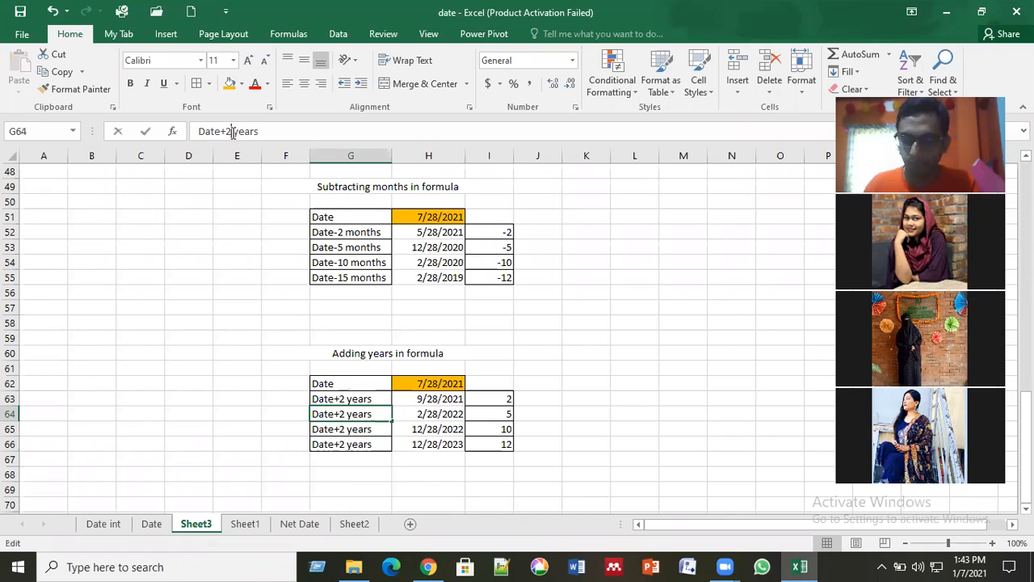
key("BackSpace")
type("5")
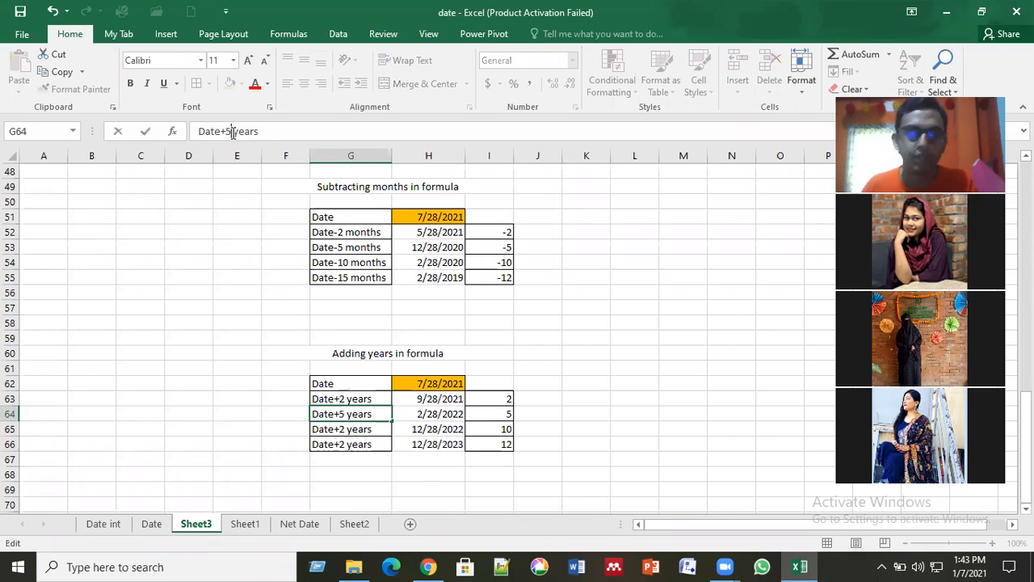
key("Return")
Step: Edit the labels in G65 and G66 to "Date+10 years" and "Date+15 years"
left_click(233, 131)
key("BackSpace")
type("10")
key("Return")
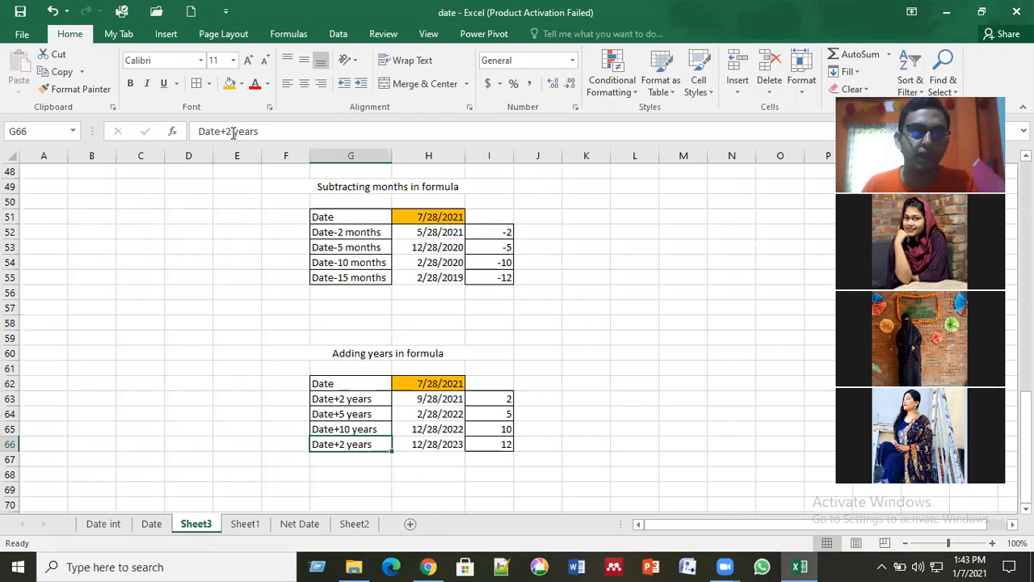
left_click(233, 132)
key("BackSpace")
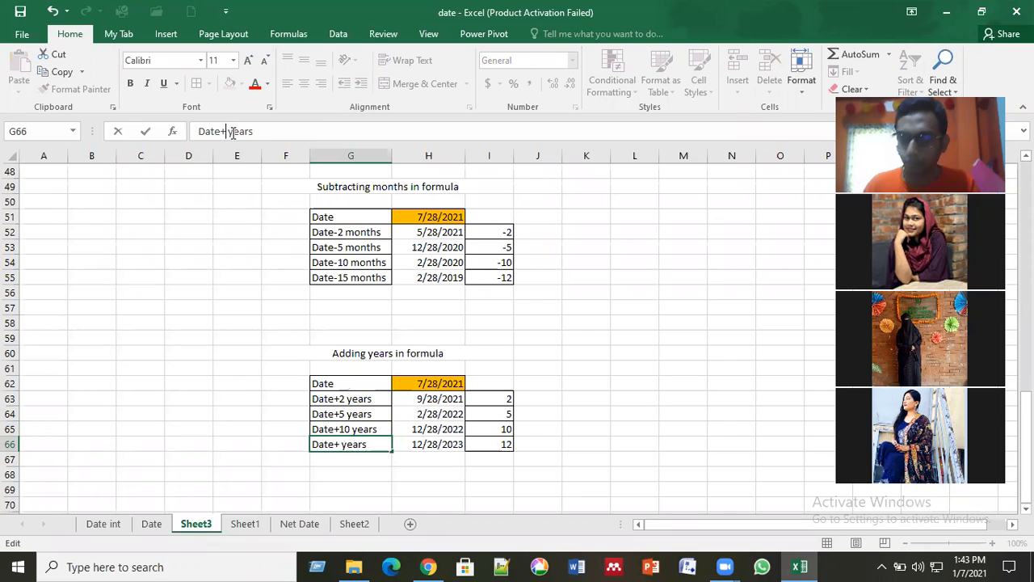
type("15")
key("Return")
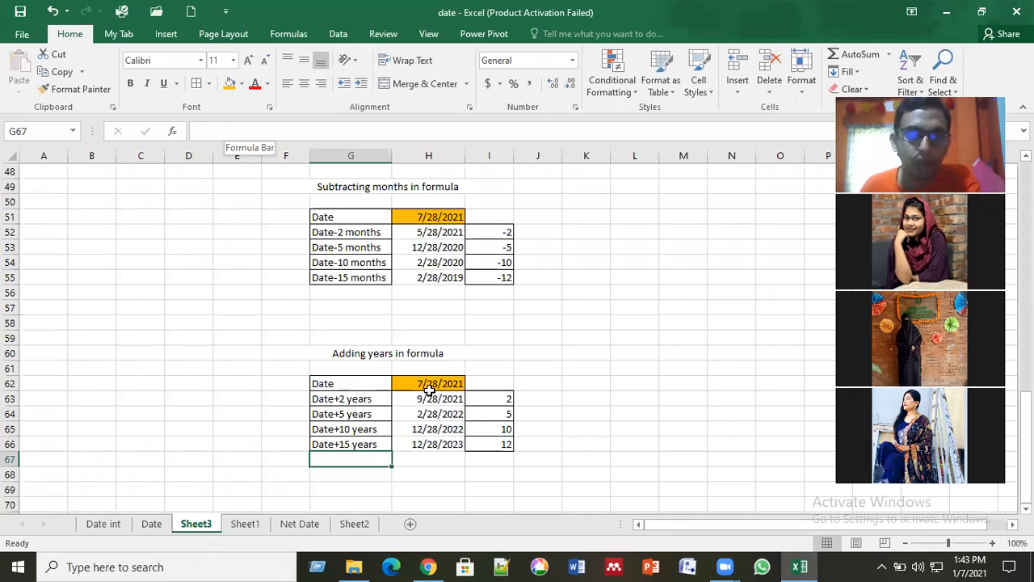
Step: Clear the copied date results in H63:H66 of the adding-years table
left_click_drag(430, 395, 436, 455)
key("Delete")
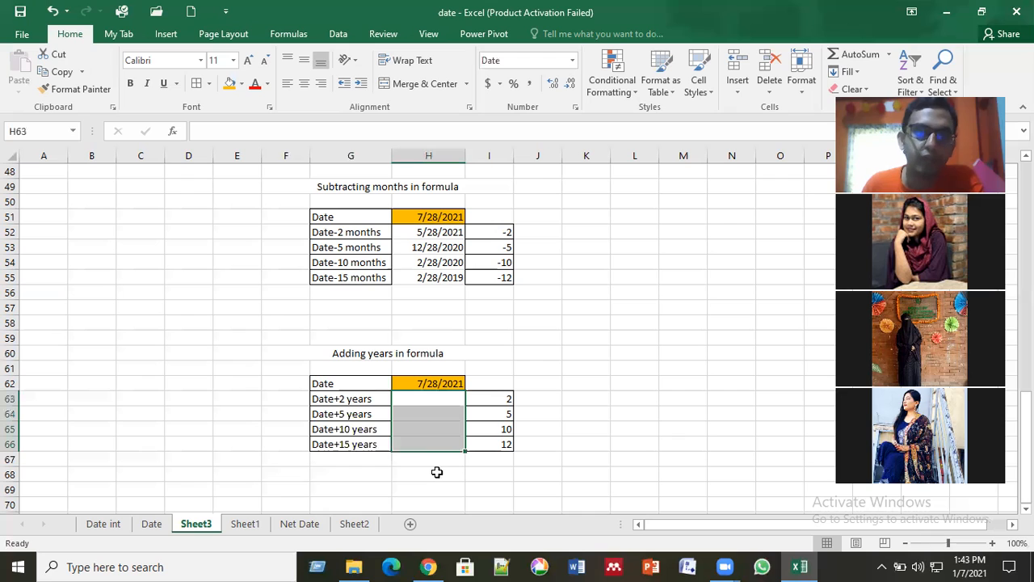
left_click(436, 472)
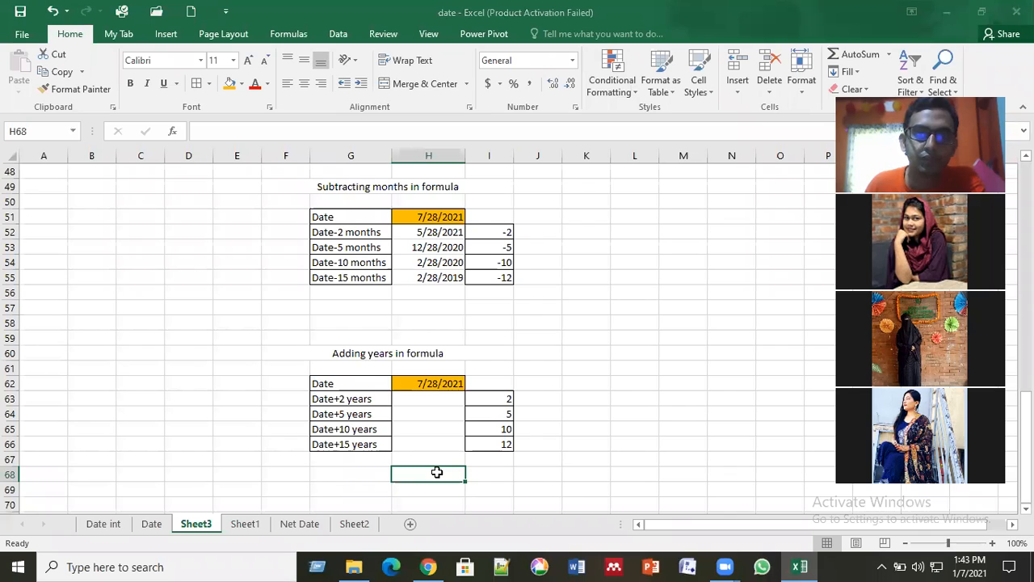
Step: Begin an EDATE formula in H63 with H62 as the start date
left_click(423, 397)
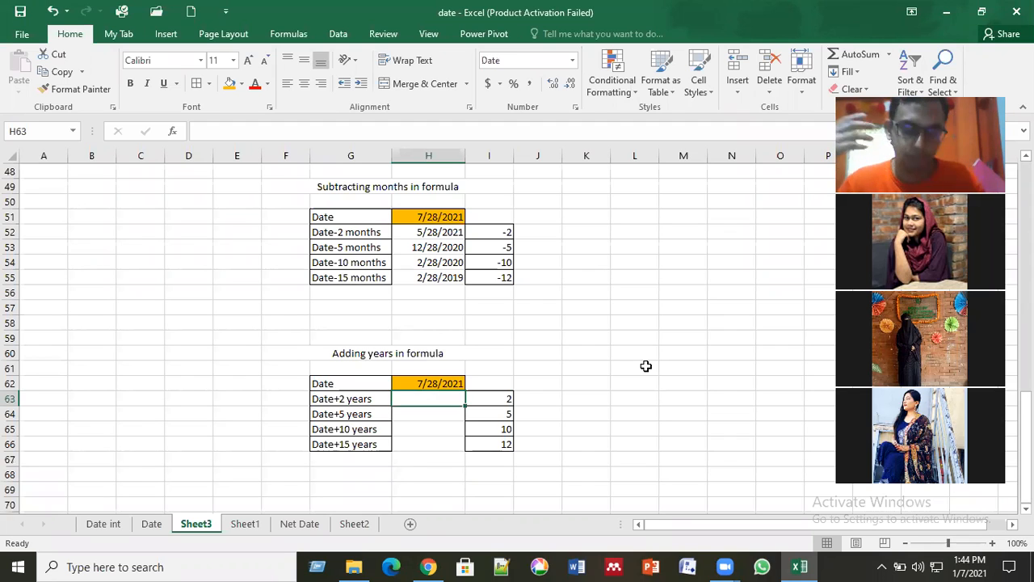
type("=")
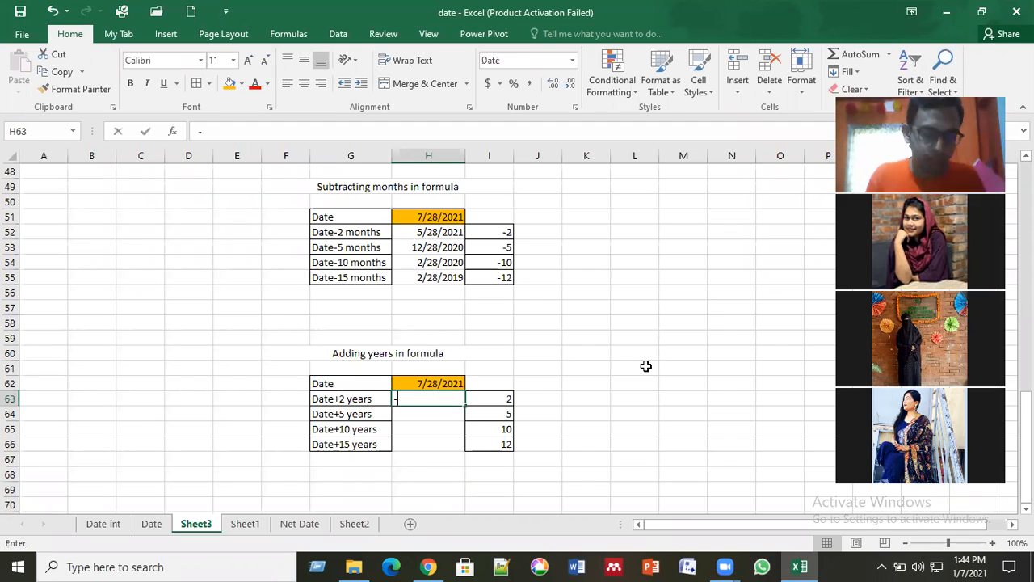
type("ed")
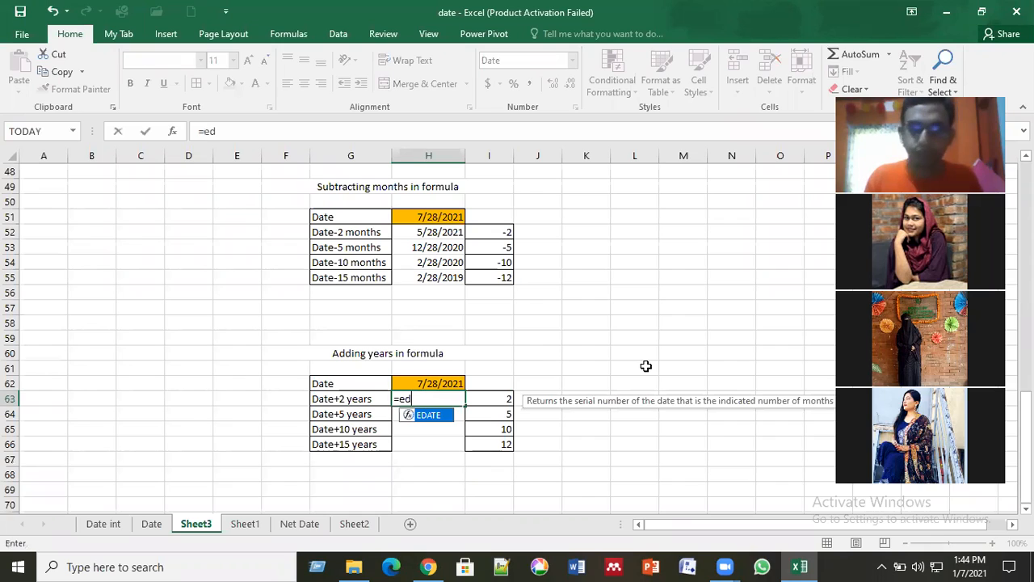
double_click(441, 417)
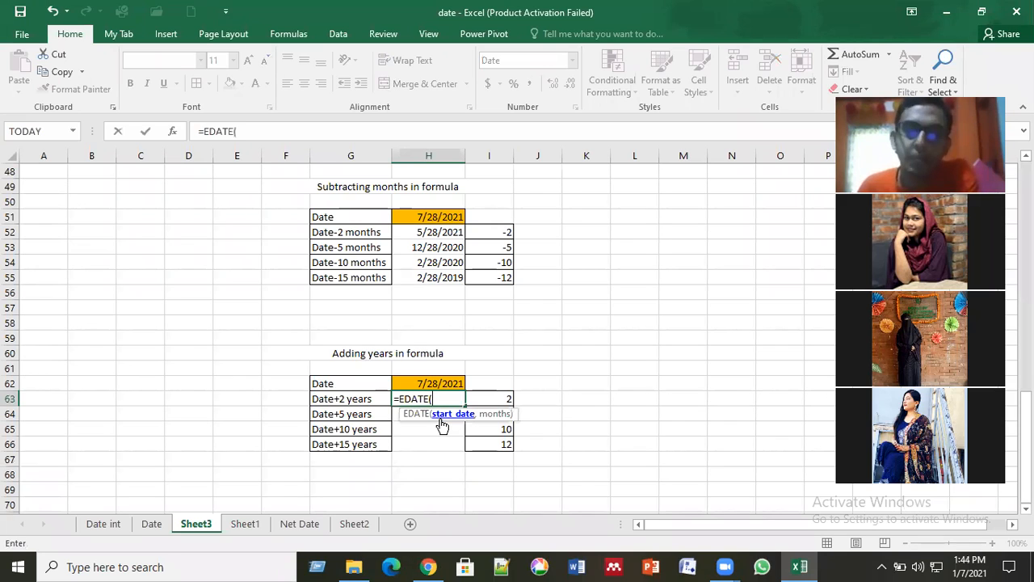
left_click(441, 384)
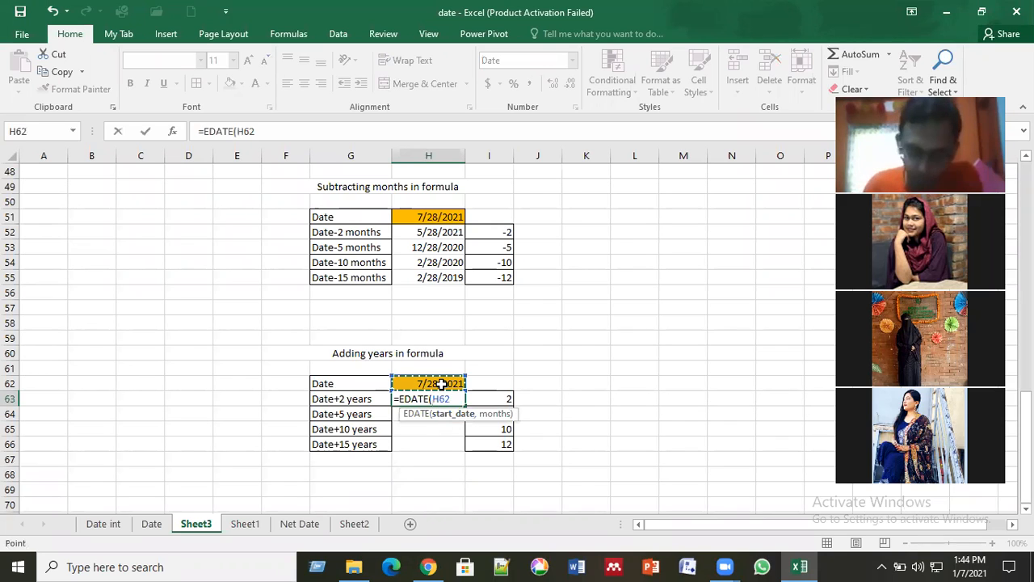
type(",")
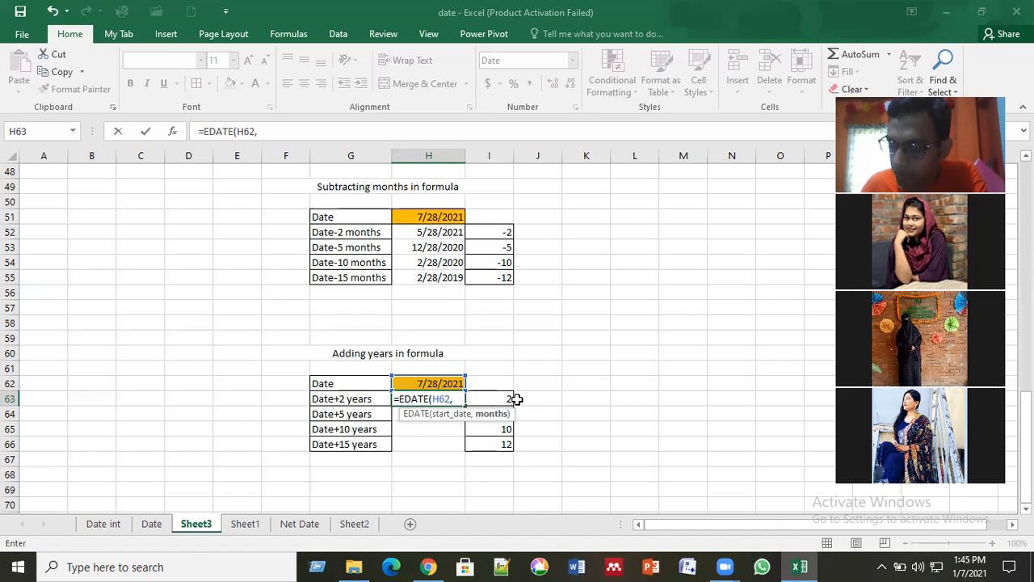
type("2*")
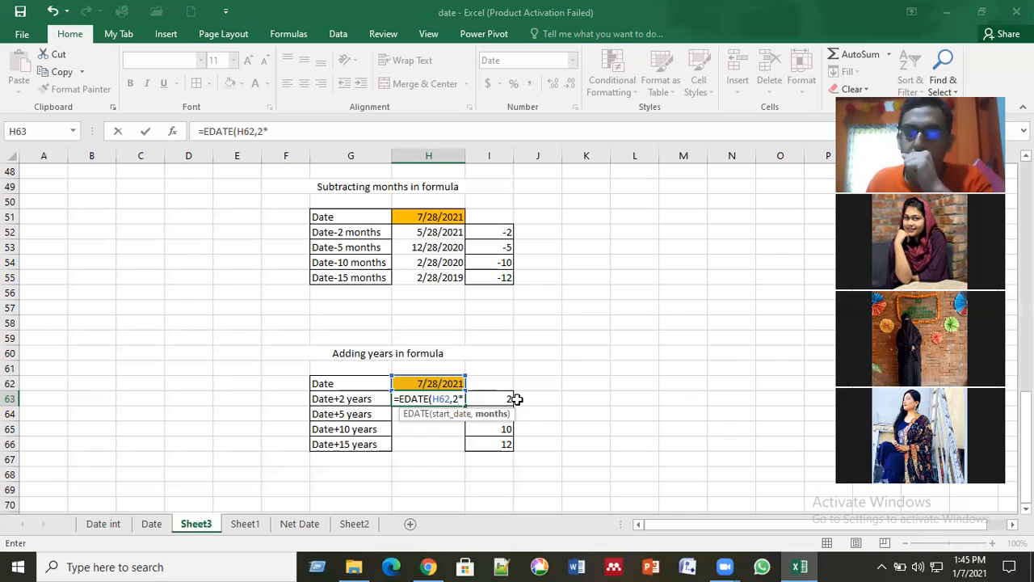
type("1")
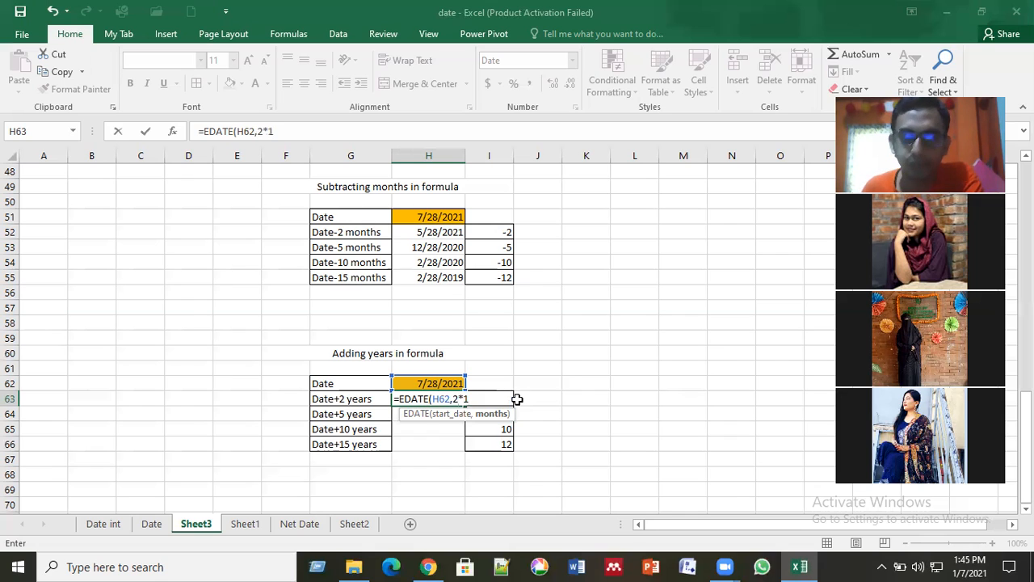
type("2")
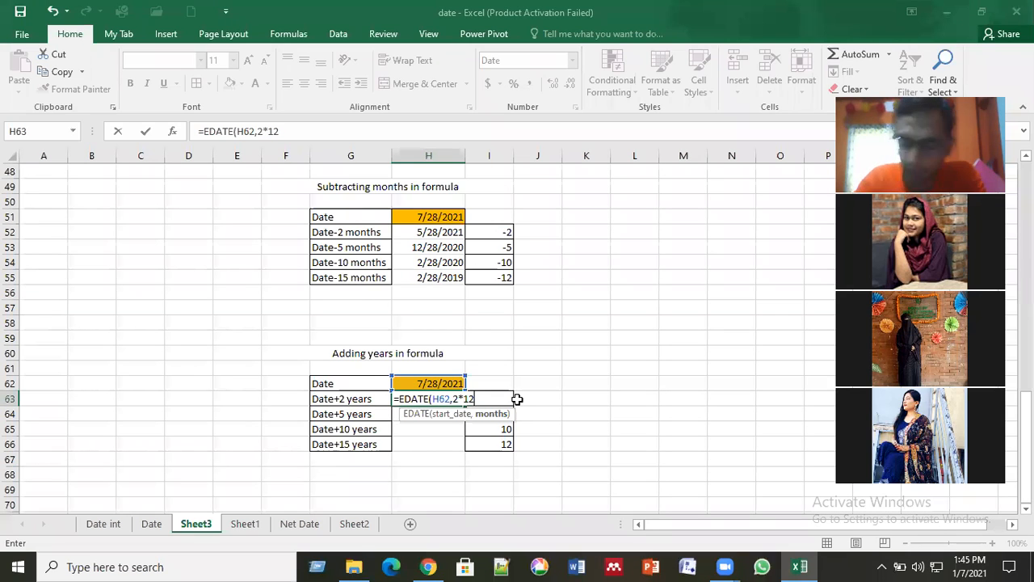
key("BackSpace")
key("BackSpace")
key("BackSpace")
key("BackSpace")
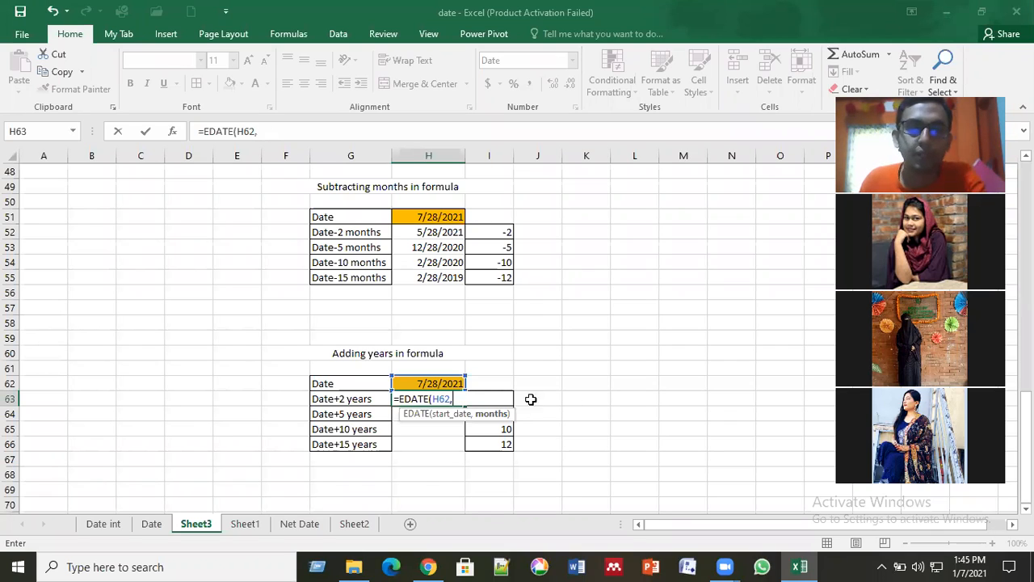
Step: Complete the H63 formula as =EDATE(H62,I63*12), using I63*12 as the months argument
left_click(533, 400)
key("Left")
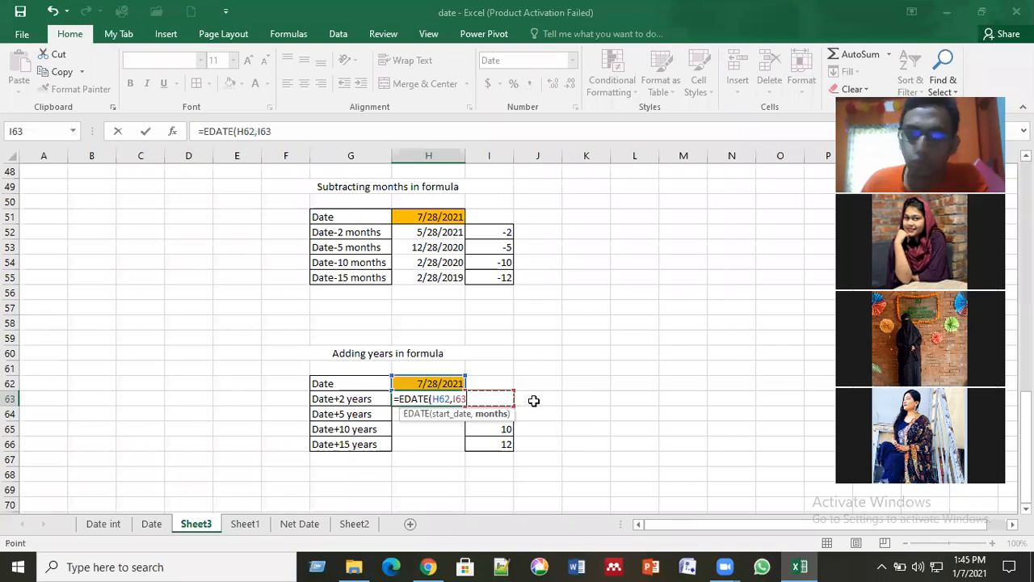
type("*12")
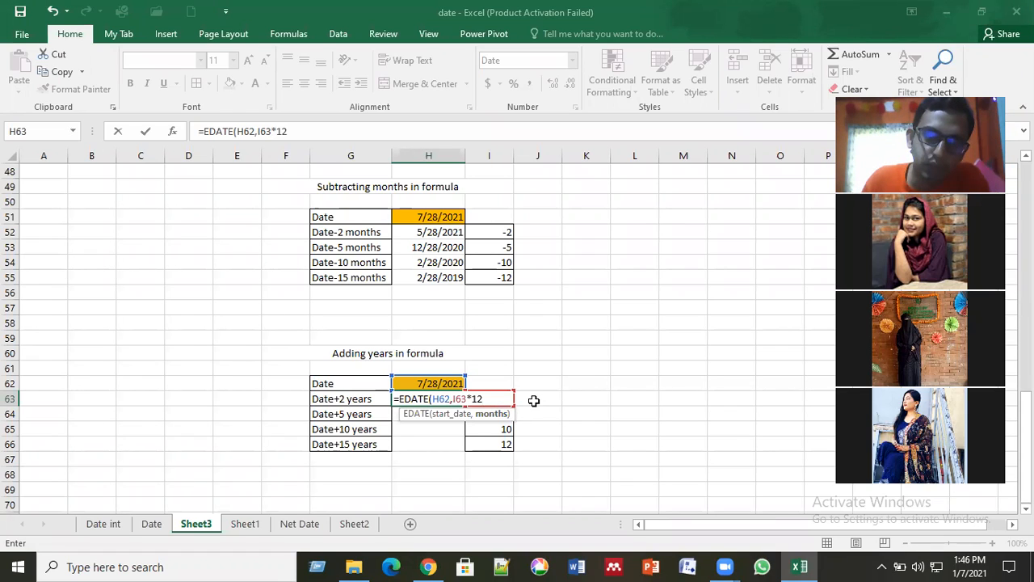
key("Return")
Step: Fill the EDATE formula from H63 down through H66
left_click(442, 398)
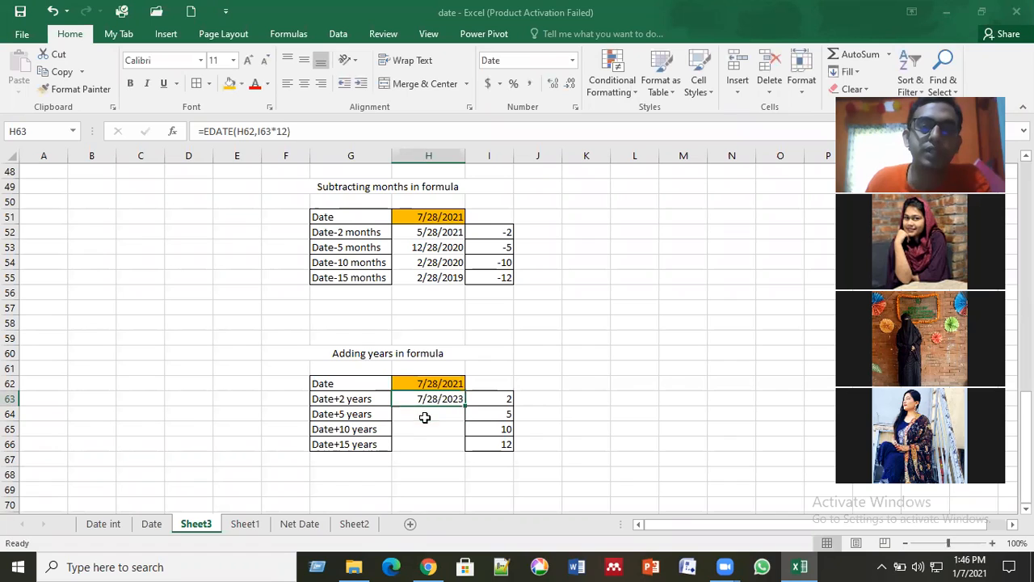
double_click(466, 409)
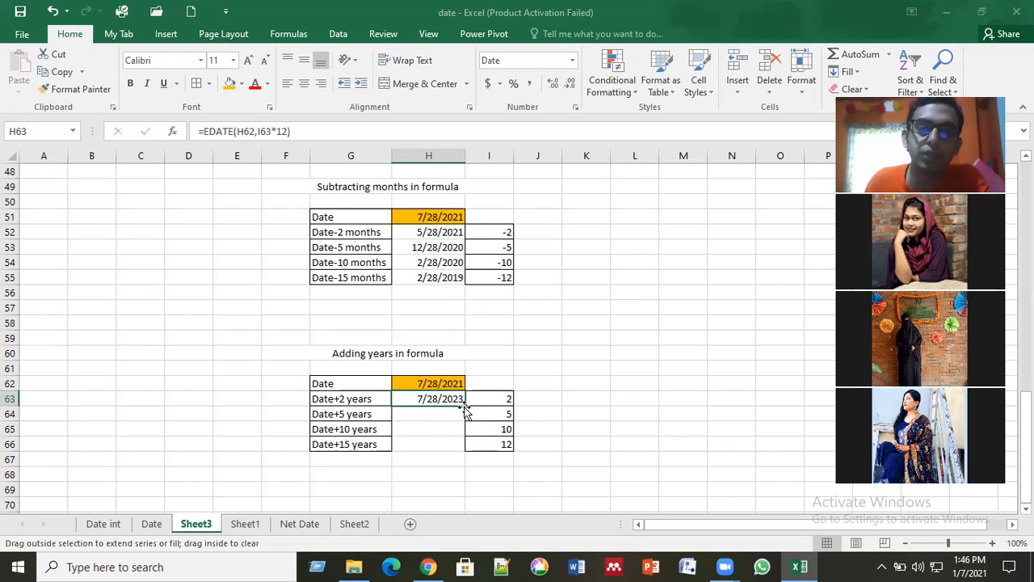
left_click(437, 468)
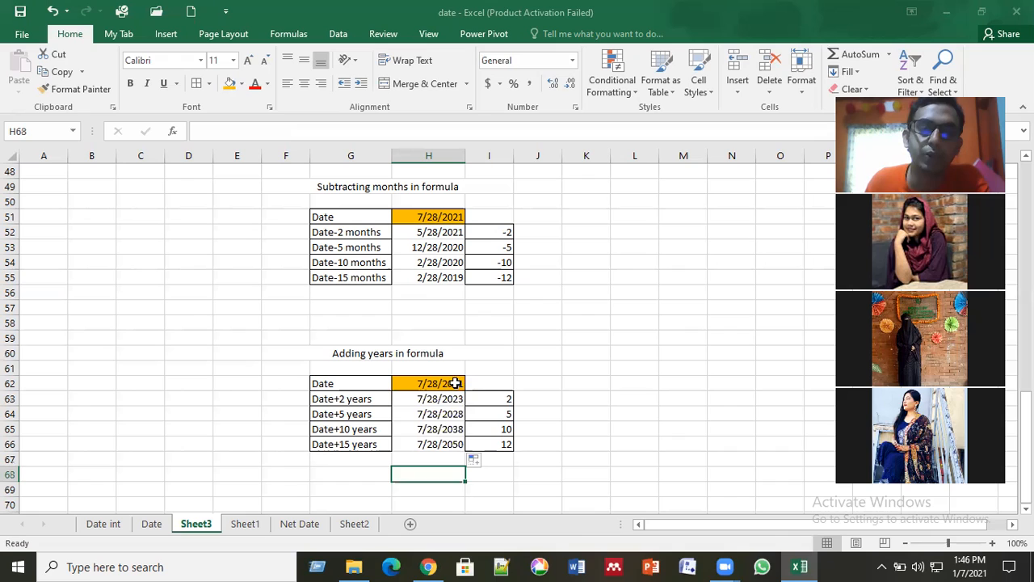
left_click_drag(454, 384, 453, 403)
left_click(462, 412)
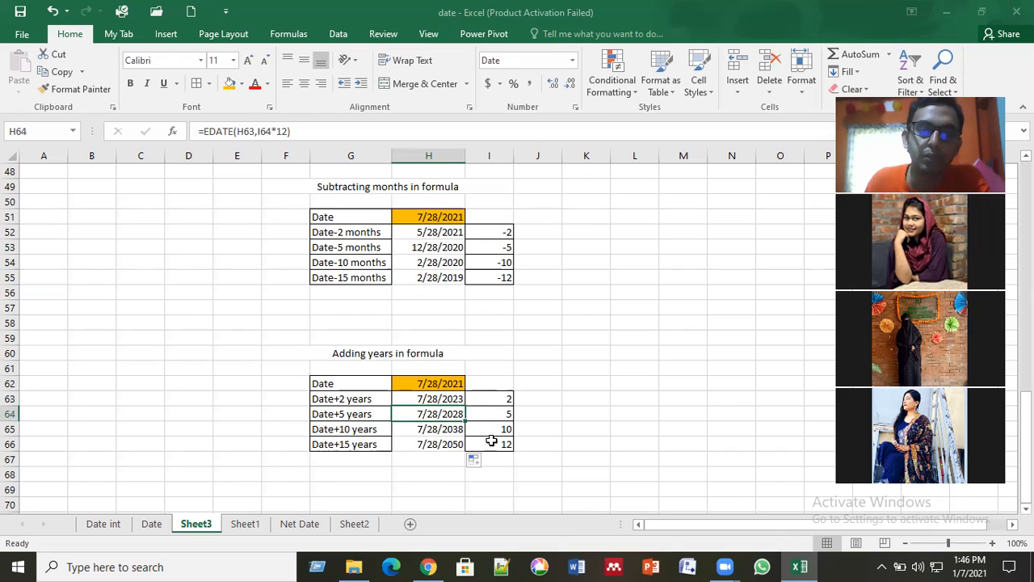
left_click(434, 462)
left_click(574, 449)
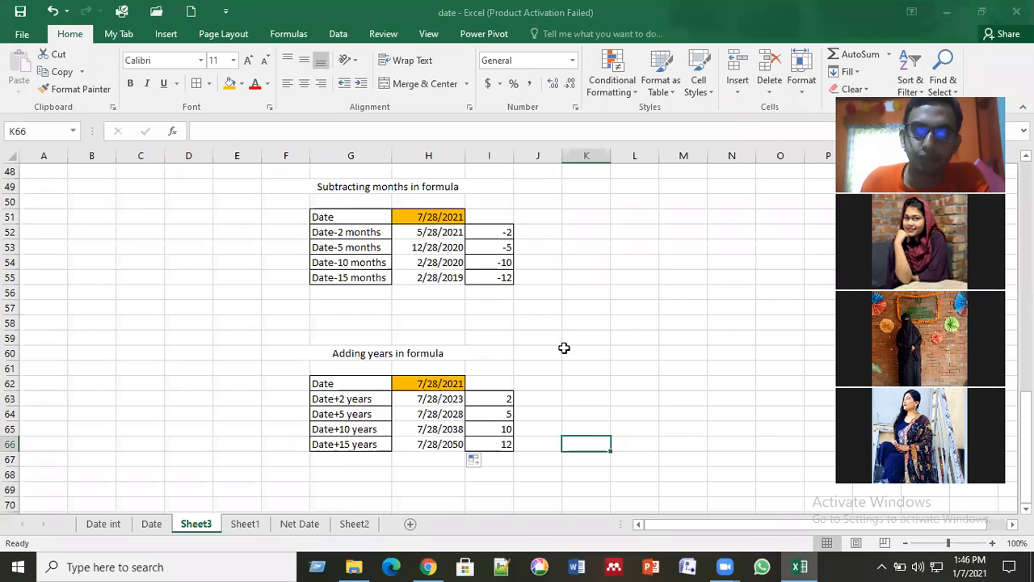
left_click(540, 358)
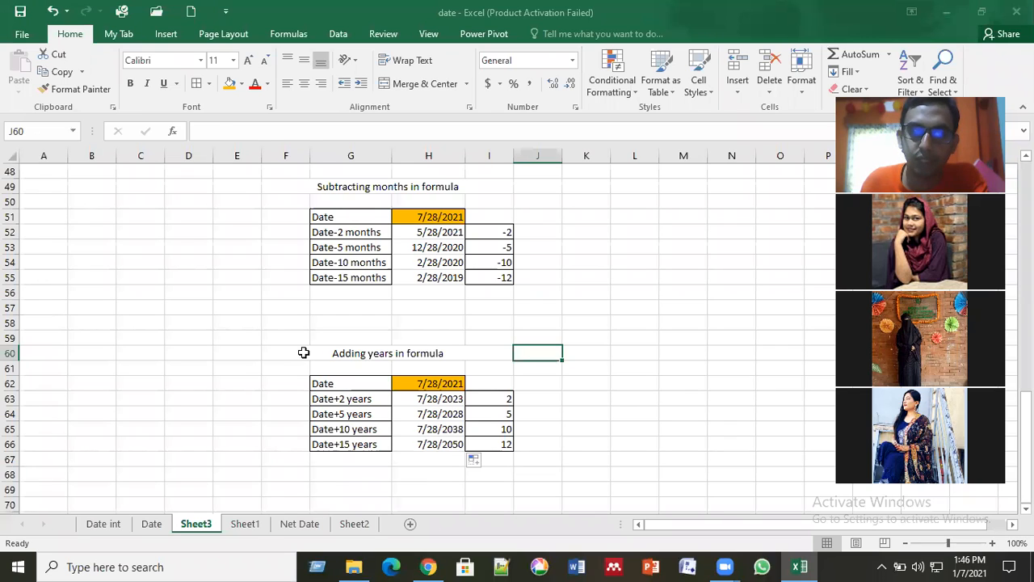
Step: Clear the EDATE results in H63:H66 of the adding-years table
left_click_drag(431, 353, 547, 462)
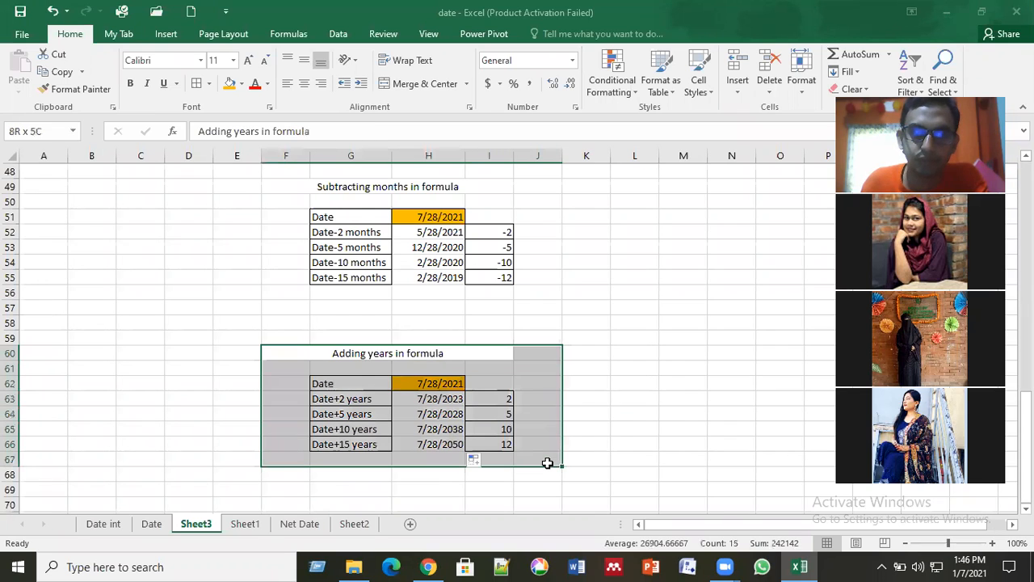
left_click(662, 381)
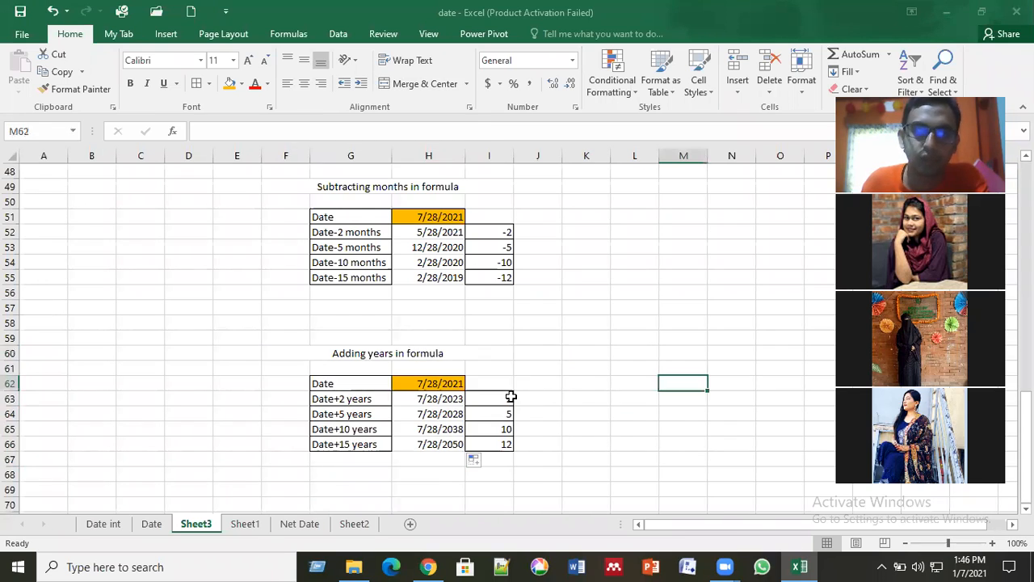
left_click(439, 399)
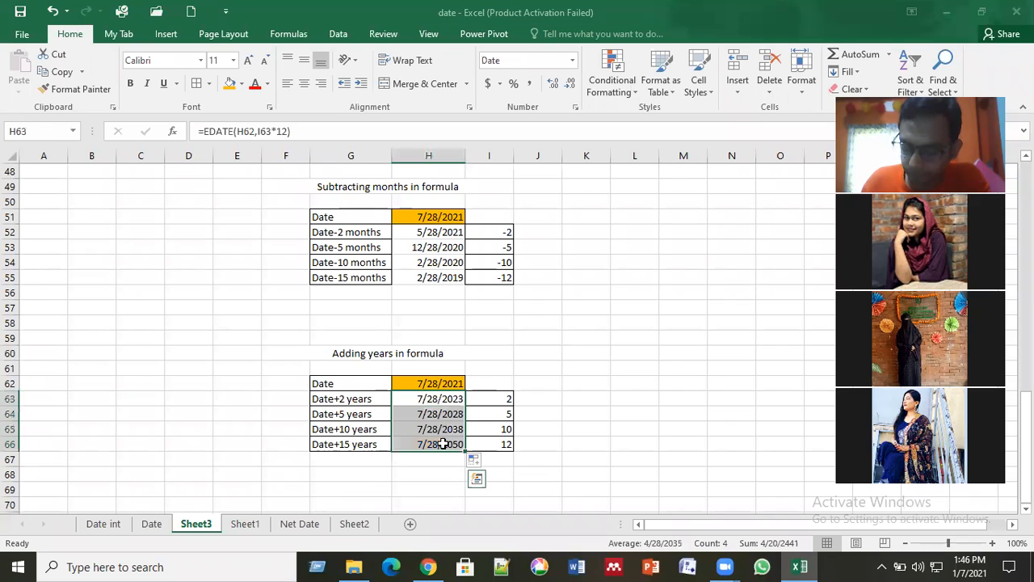
key("Delete")
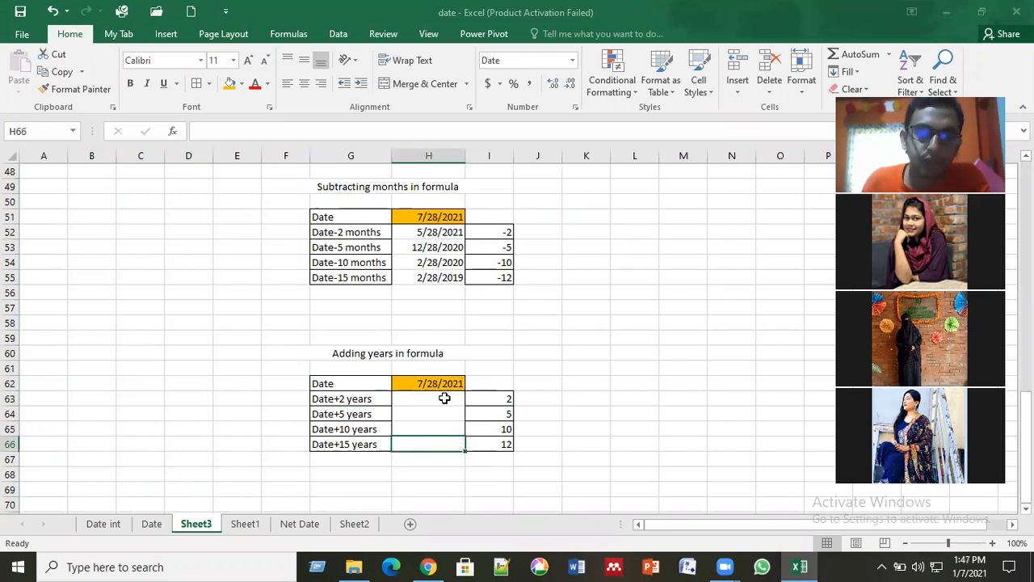
Step: Enter the formula =EDATE(H62,I63*12) in H63 for the Date+2 years row
left_click(446, 398)
type("=")
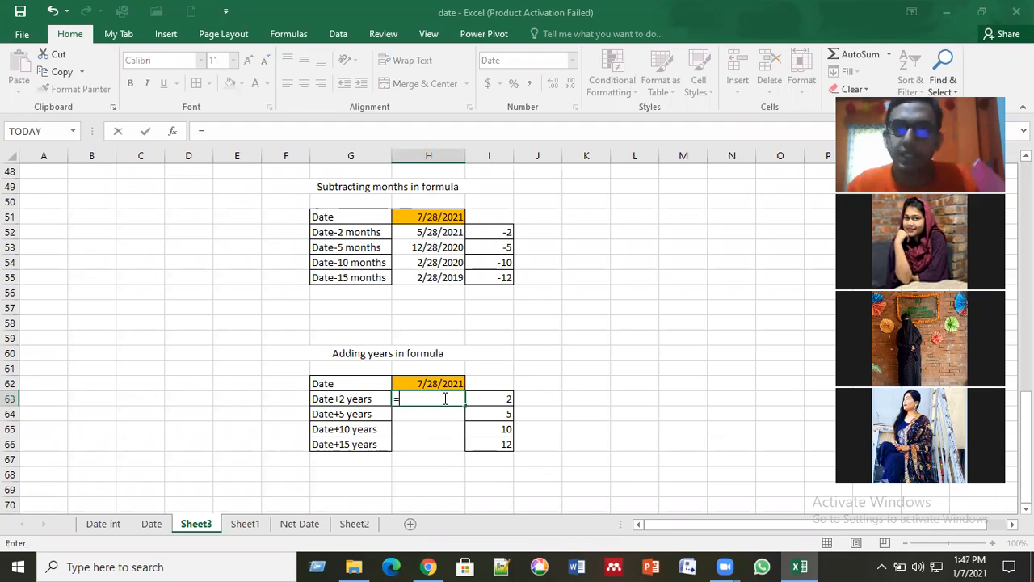
type("ed")
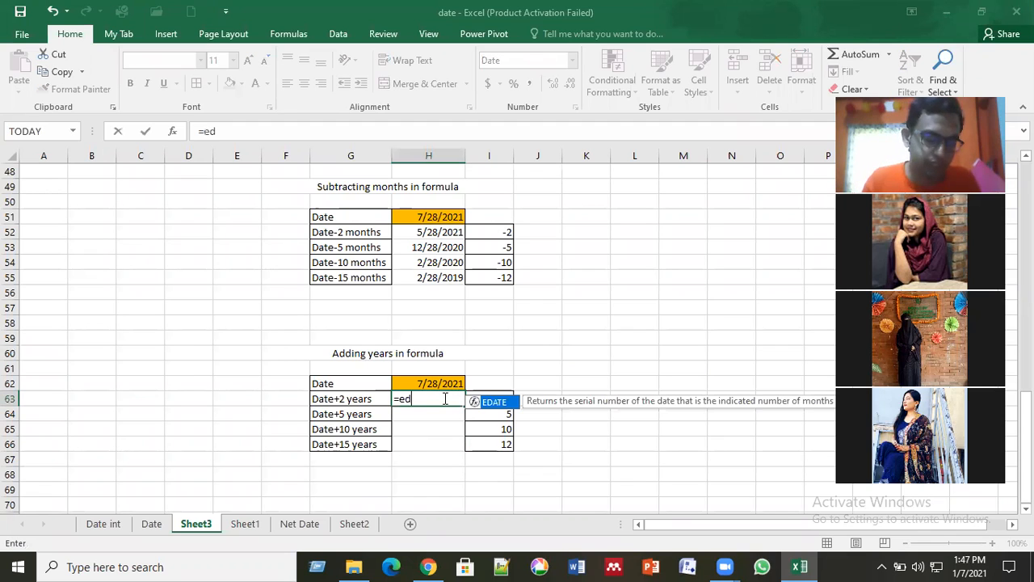
type("tae")
key("BackSpace")
key("BackSpace")
key("BackSpace")
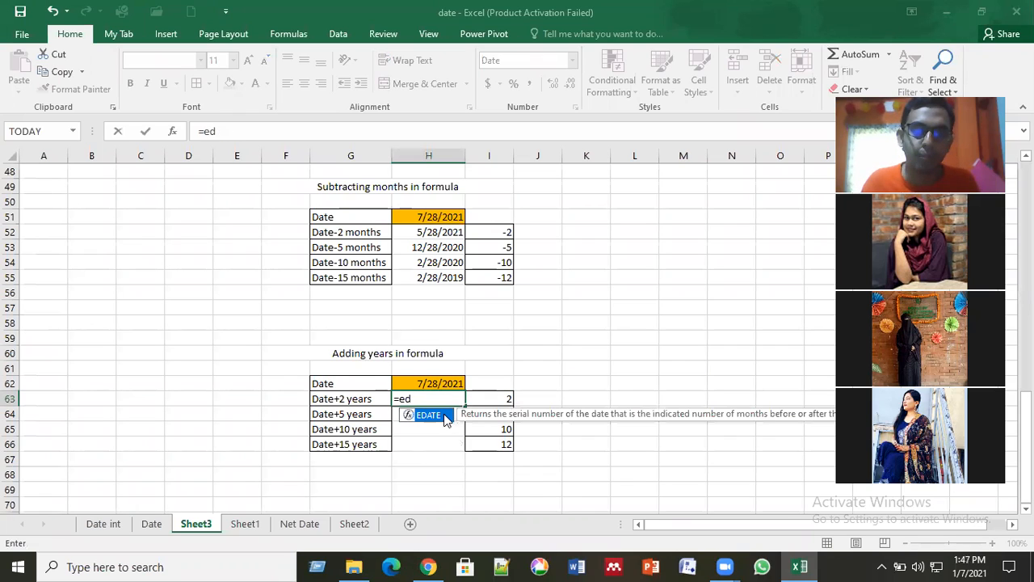
double_click(429, 414)
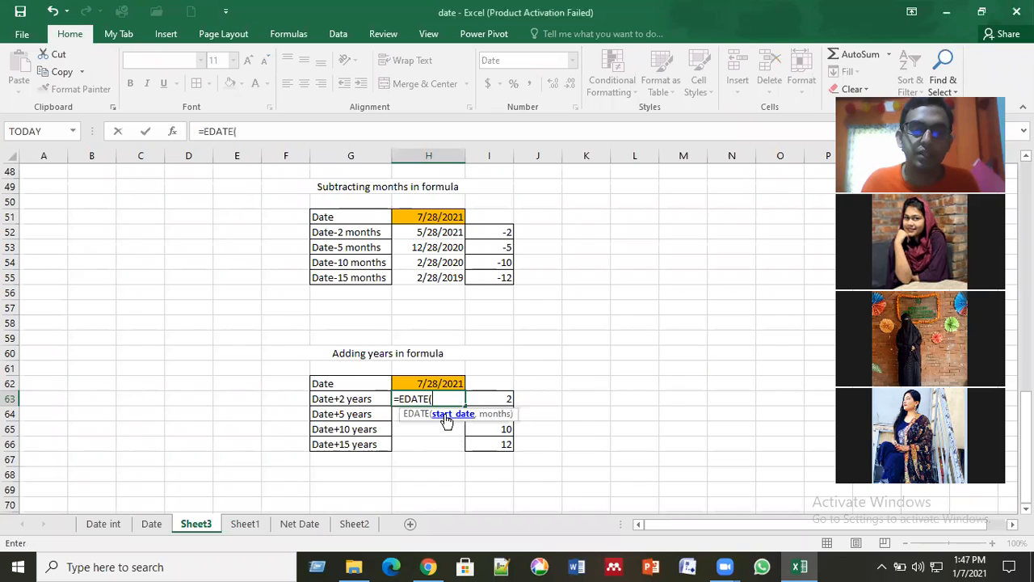
left_click(434, 385)
type(",")
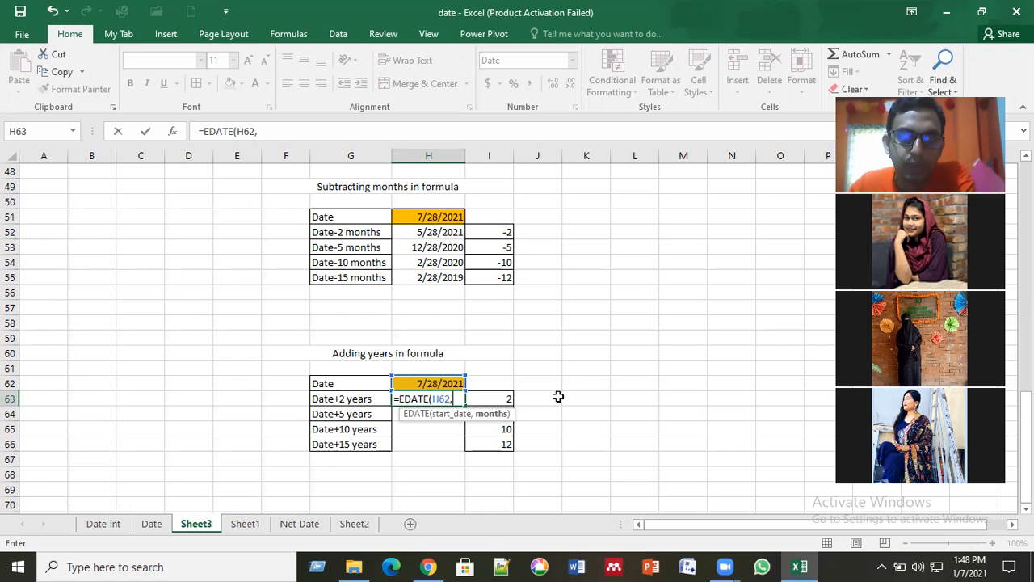
left_click(494, 399)
type("*12")
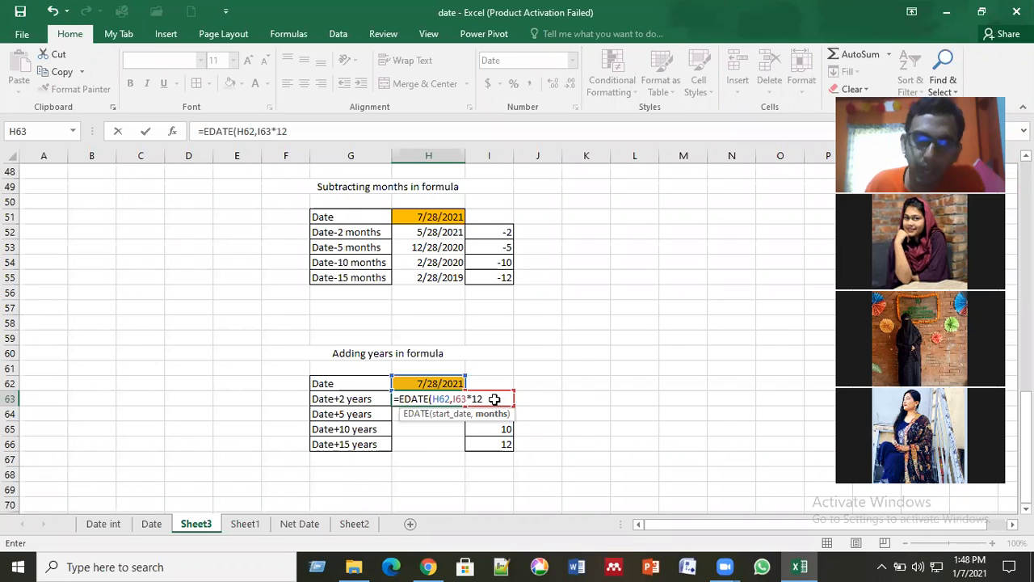
key("Return")
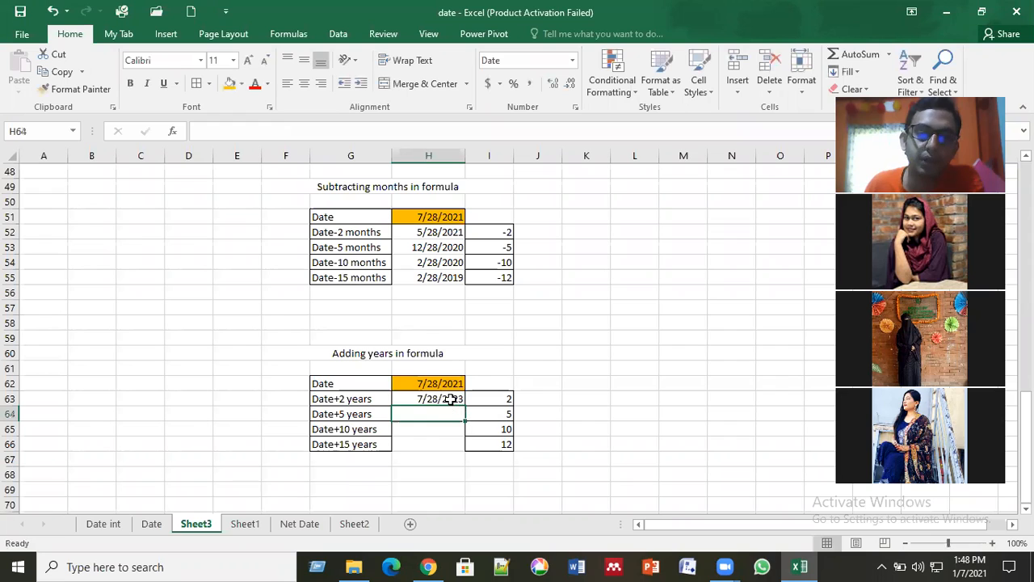
Step: Fill the formula in H63 down to the remaining rows of the adding-years table, through H66
left_click(464, 403)
double_click(466, 403)
left_click(607, 399)
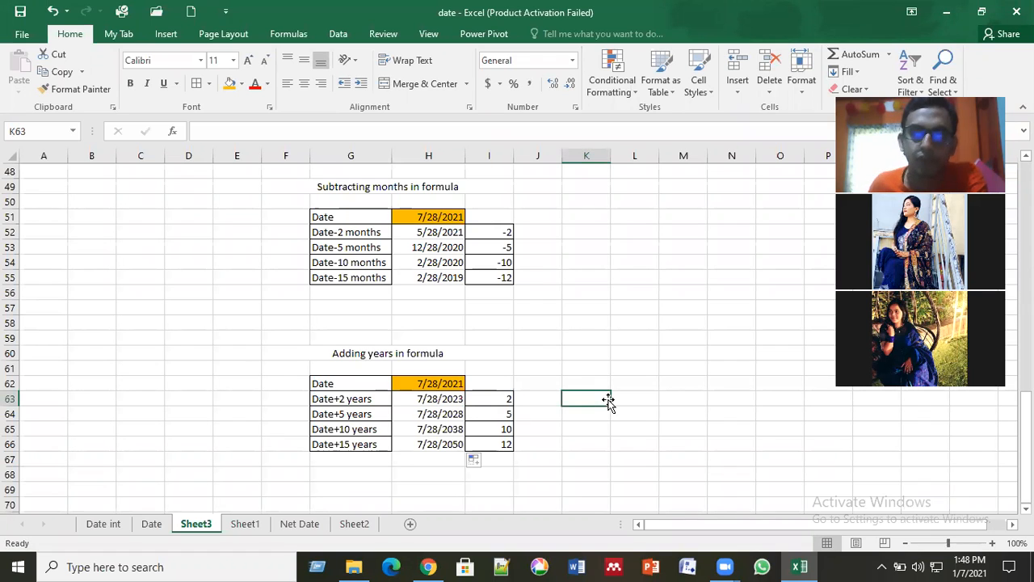
key("Up")
key("Up")
Step: Copy the whole adding-years table with its title (F60:I67) and paste it at F70
left_click_drag(302, 352, 488, 462)
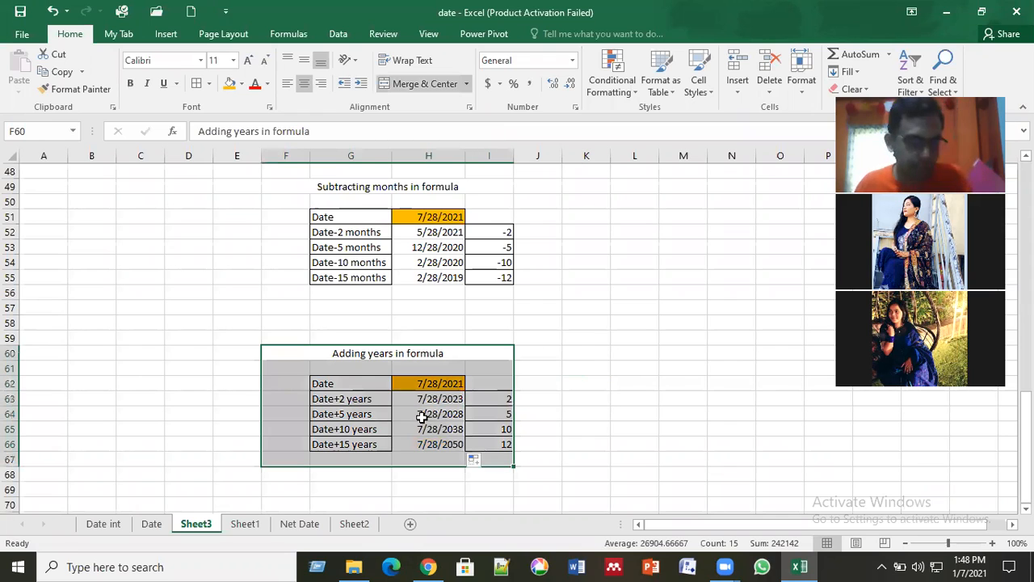
key("ctrl+c")
scroll(323, 414, "down", 2)
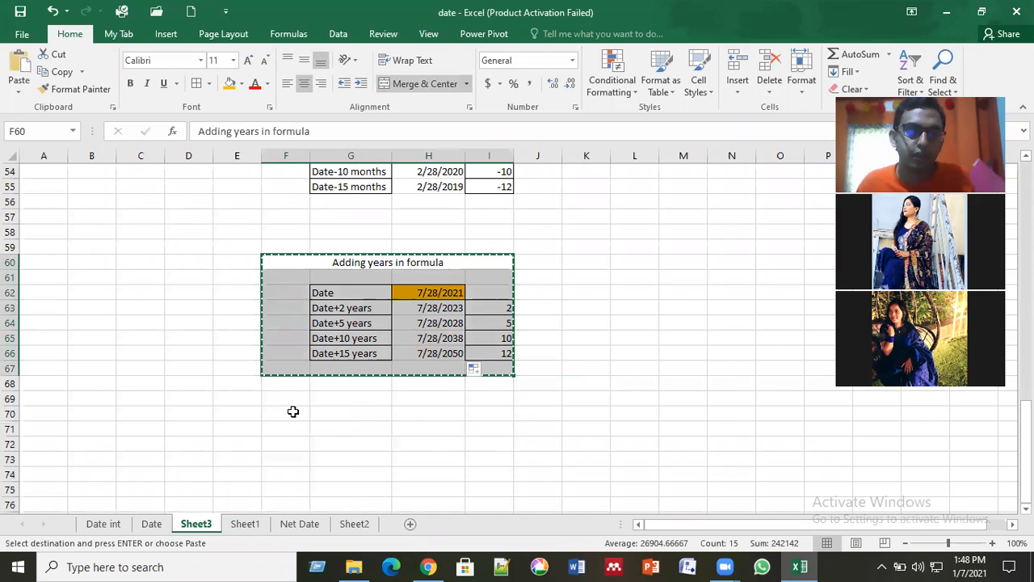
left_click(294, 411)
key("ctrl+v")
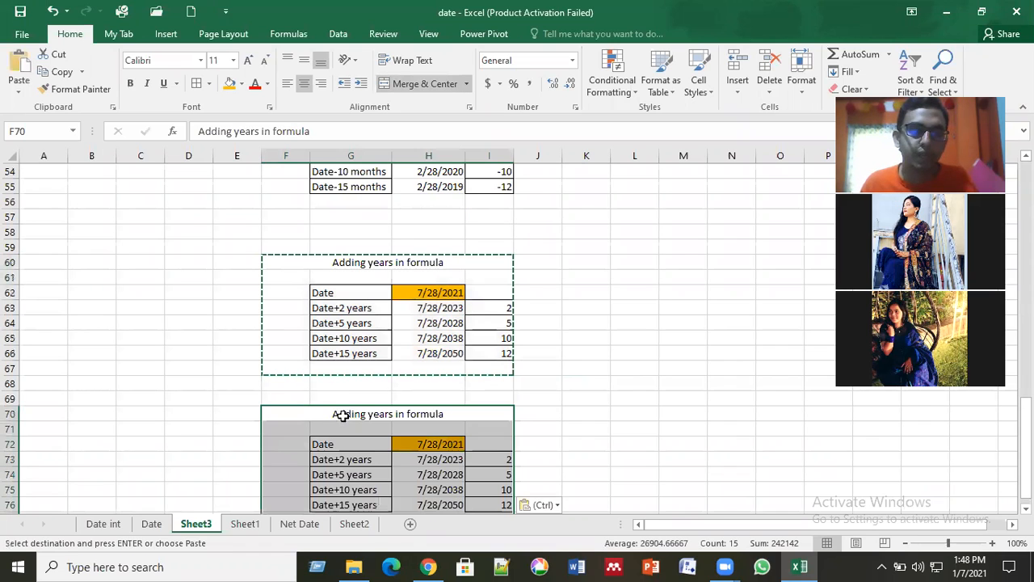
Step: Change the title of the copied table in row 70 to "Subtracting years in formula"
double_click(363, 415)
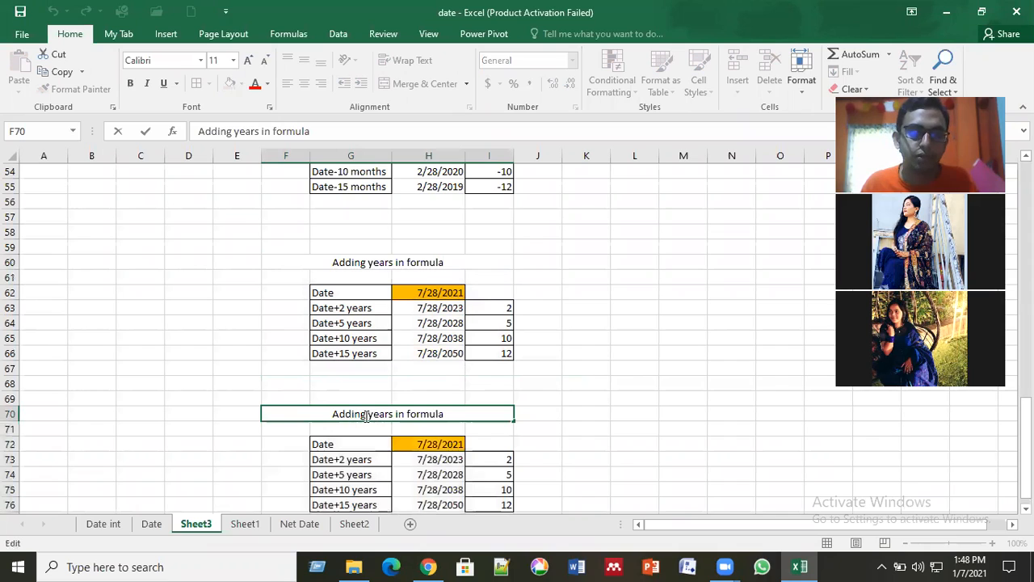
double_click(324, 413)
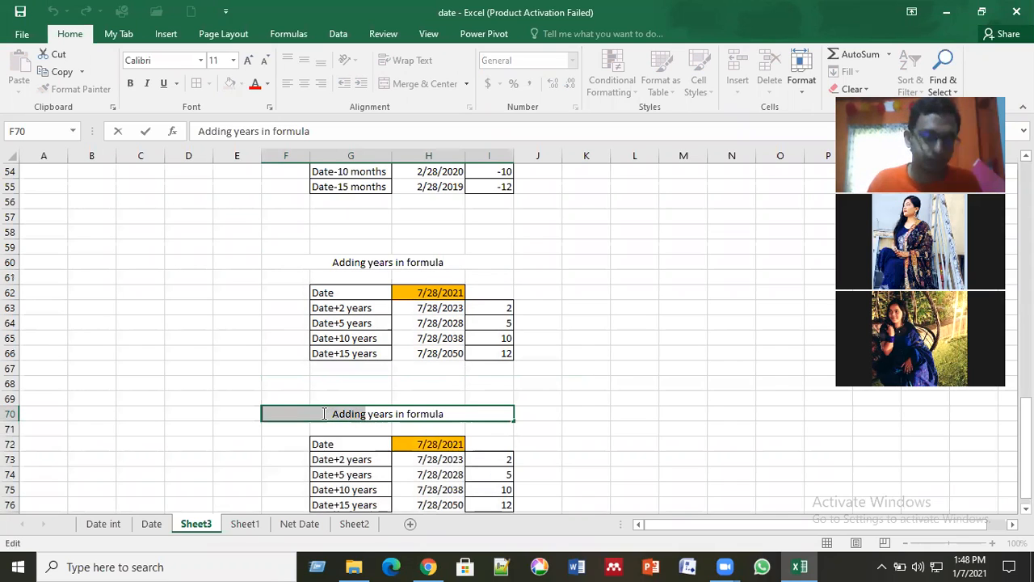
left_click(324, 413)
type("S")
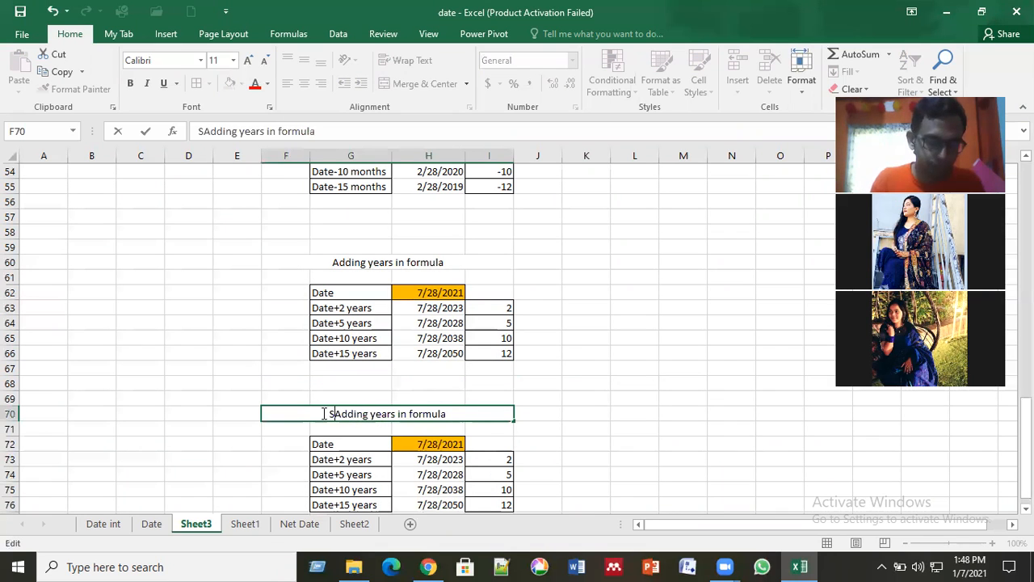
type("ubtracting")
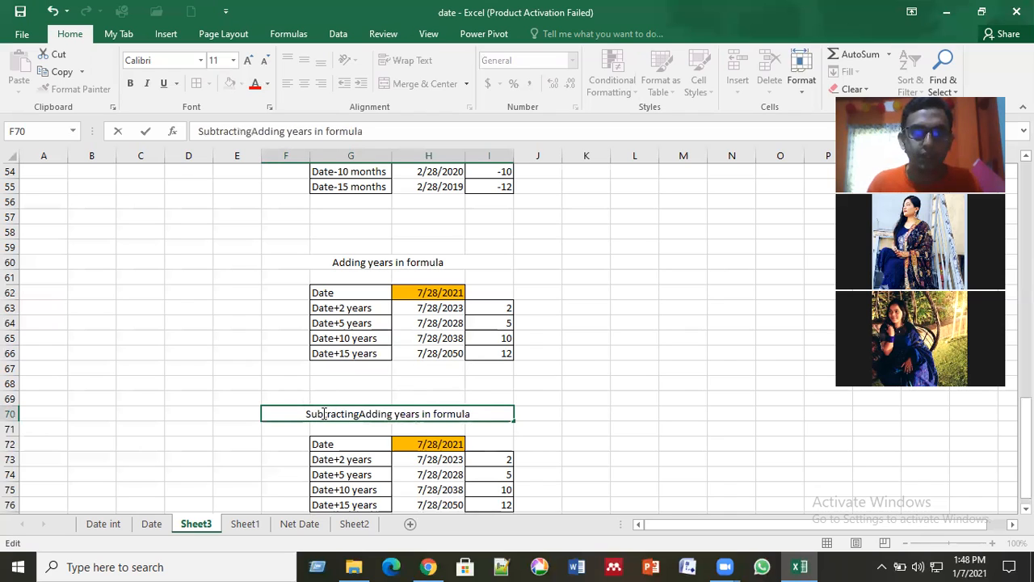
key("Delete")
key("Delete")
key("Delete")
key("Delete")
key("Delete")
key("Delete")
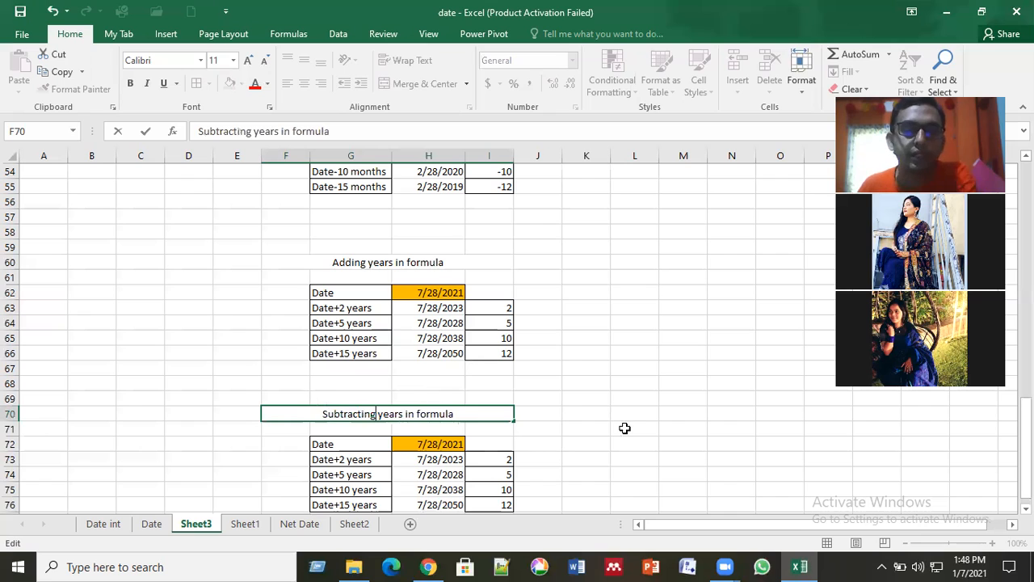
Step: Clear the copied date results in H73:H76 of the subtracting-years table
scroll(438, 286, "down", 4)
left_click_drag(434, 277, 438, 320)
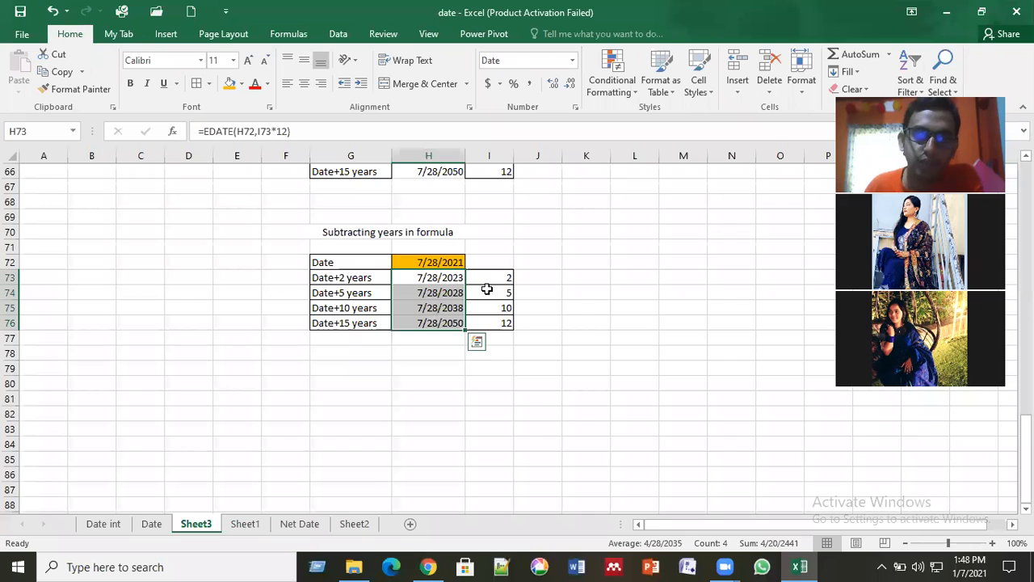
key("Delete")
Step: Set the year offsets in I73:I76 to -2, -5, -10 and -15
left_click(499, 267)
left_click(498, 277)
type("-2")
key("Return")
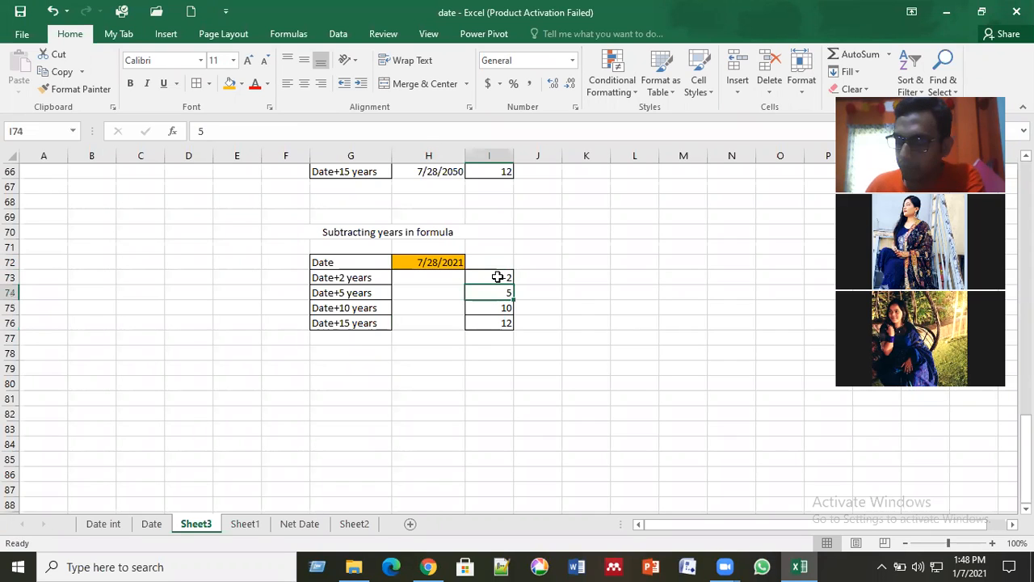
type("-5")
key("Return")
type("-10")
key("Return")
type("-12")
key("Return")
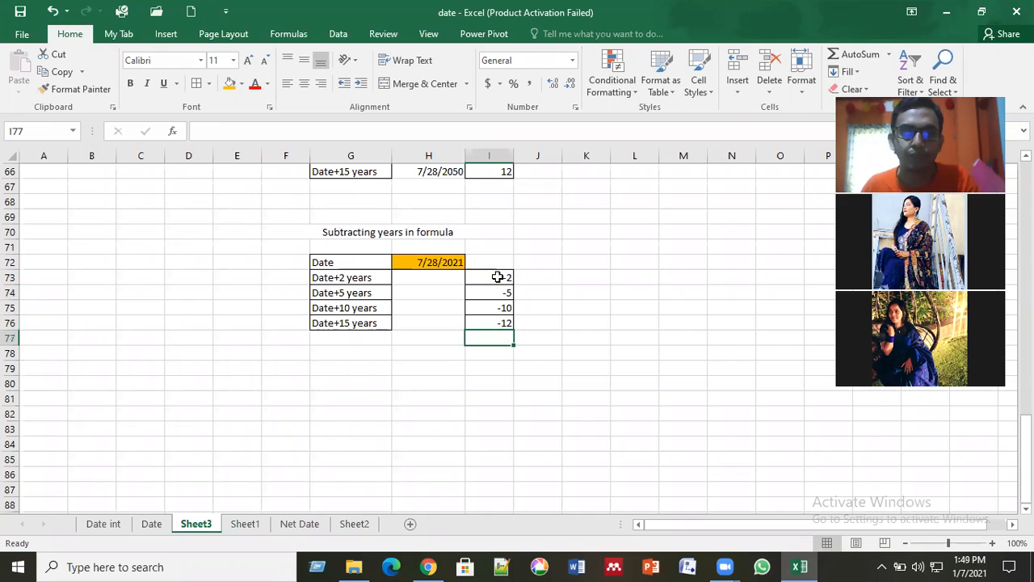
key("Up")
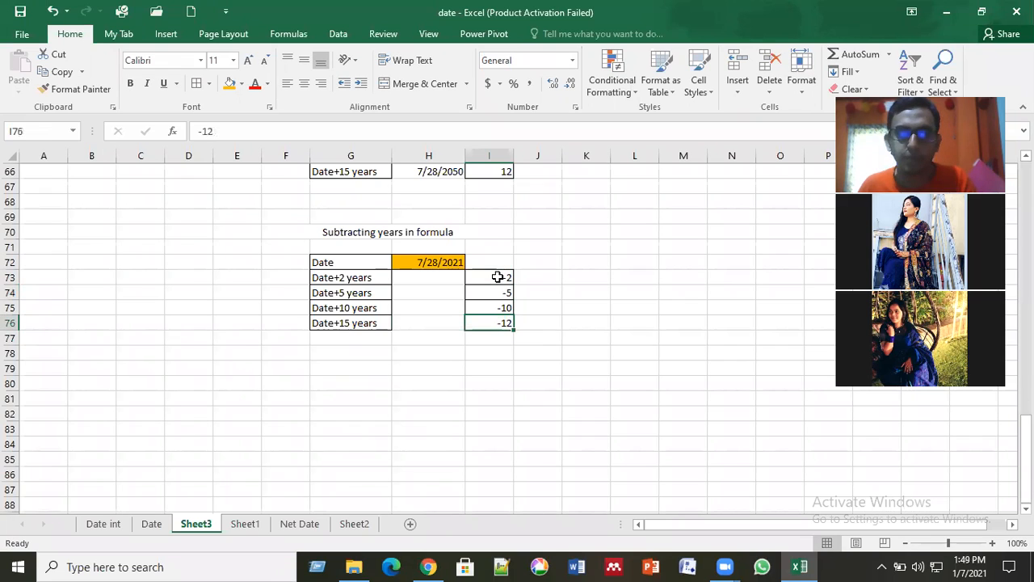
type("-15")
key("Return")
Step: Enter =EDATE(H72,I73*12) in H73 of the subtracting-years table and fill it down through H76
key("Up")
key("Up")
key("Up")
key("Up")
key("Left")
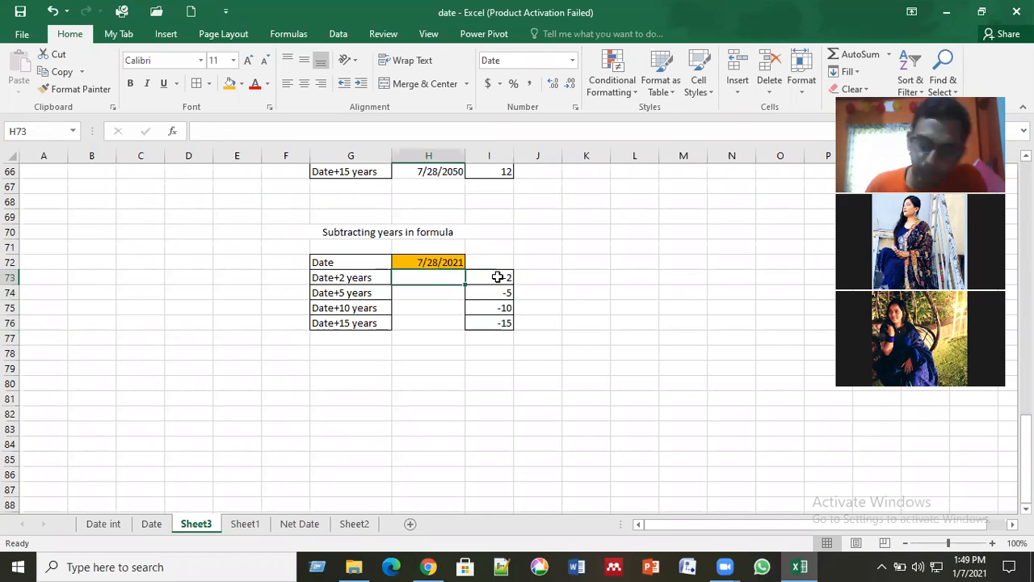
type("=")
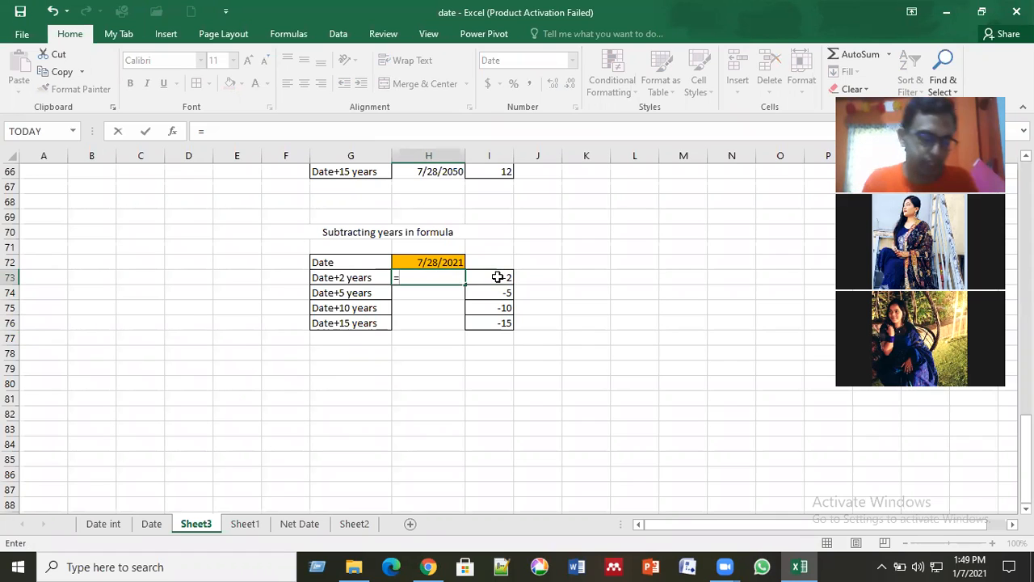
type("ed")
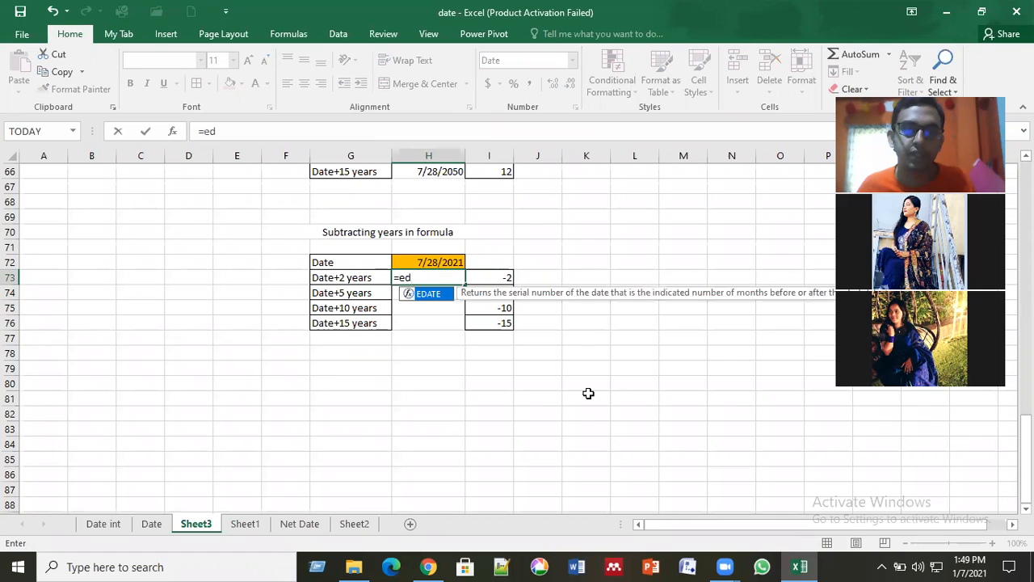
double_click(429, 296)
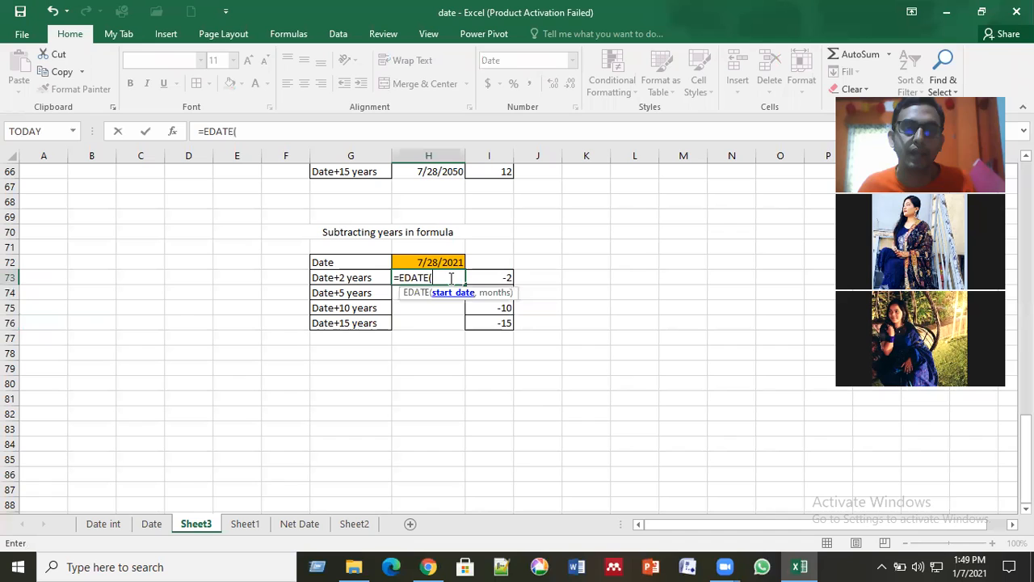
left_click(442, 264)
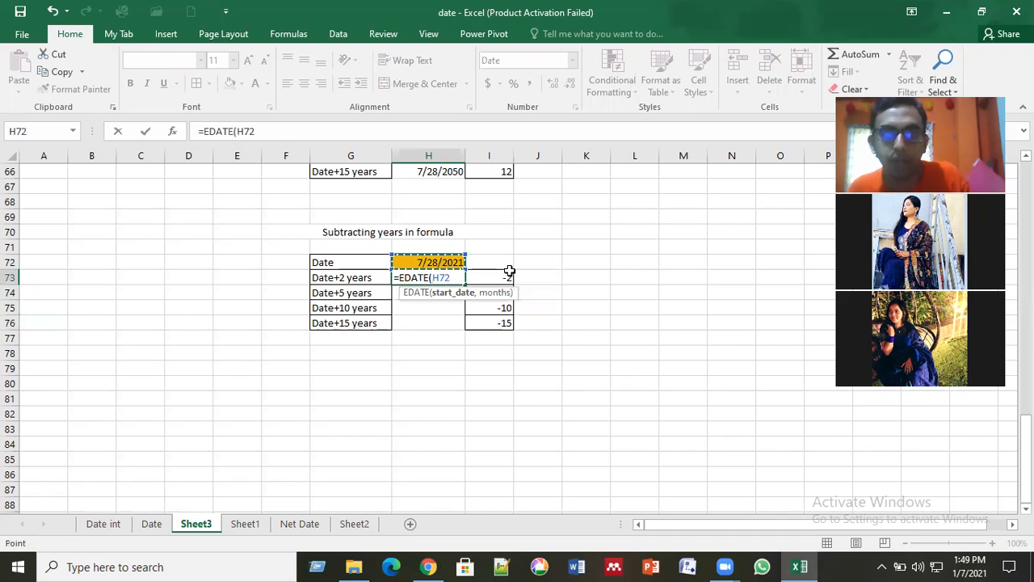
type(",")
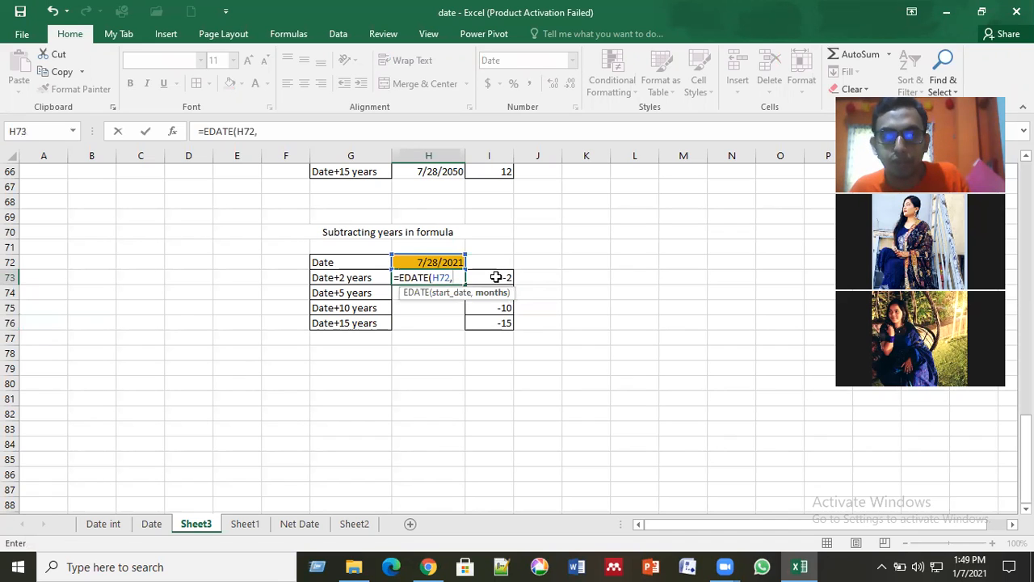
left_click(497, 277)
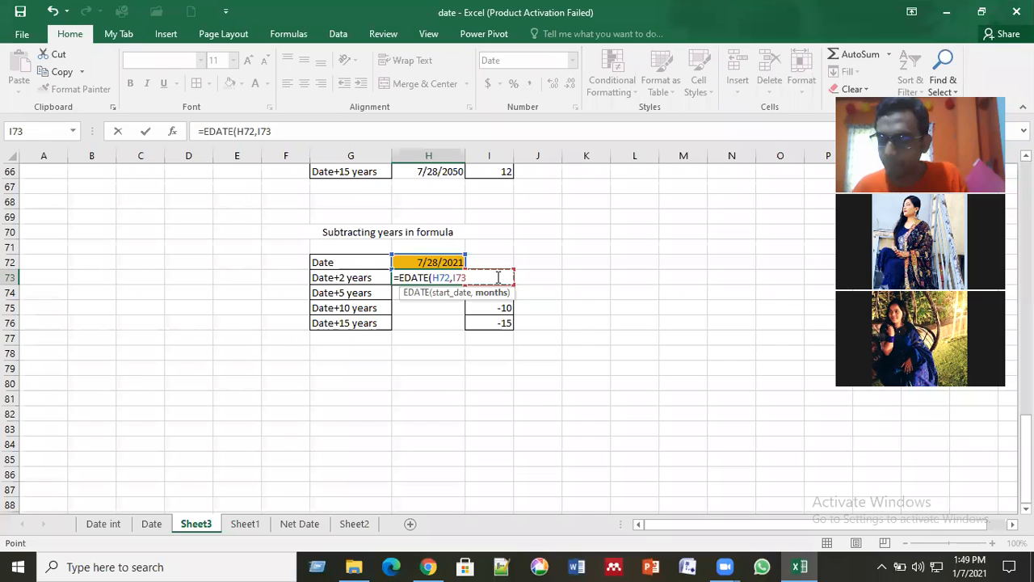
type("*12")
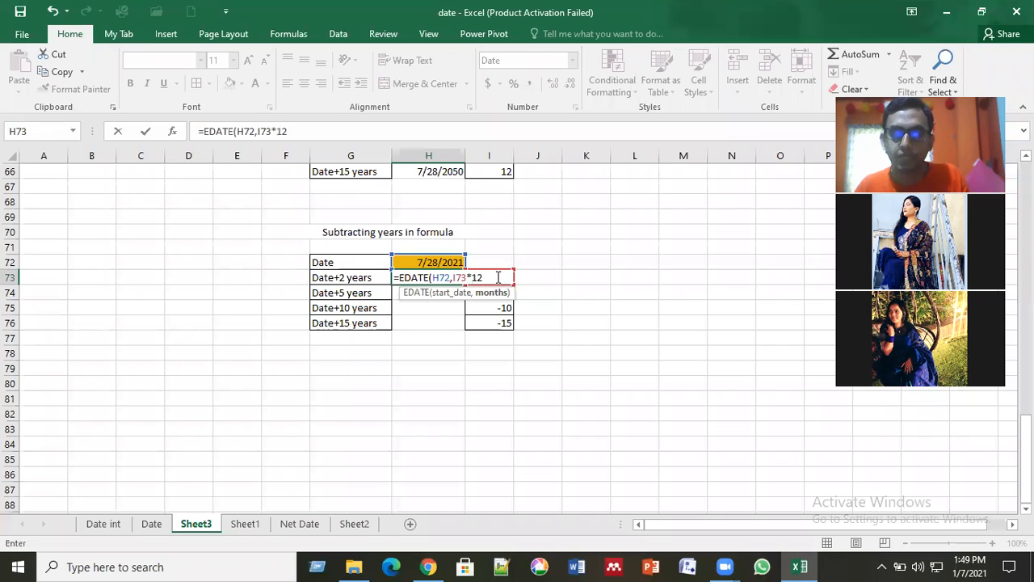
key("Return")
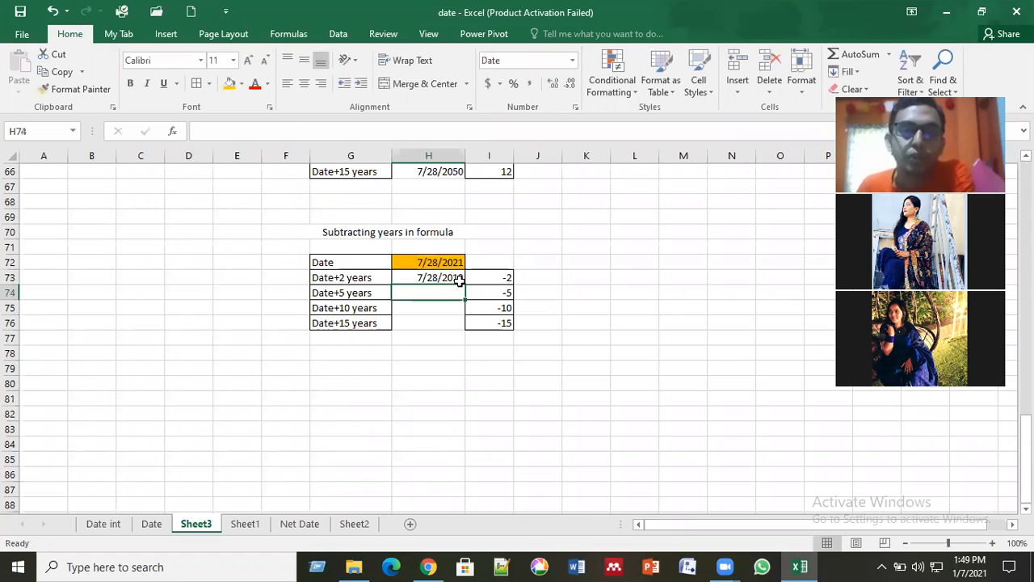
left_click(457, 281)
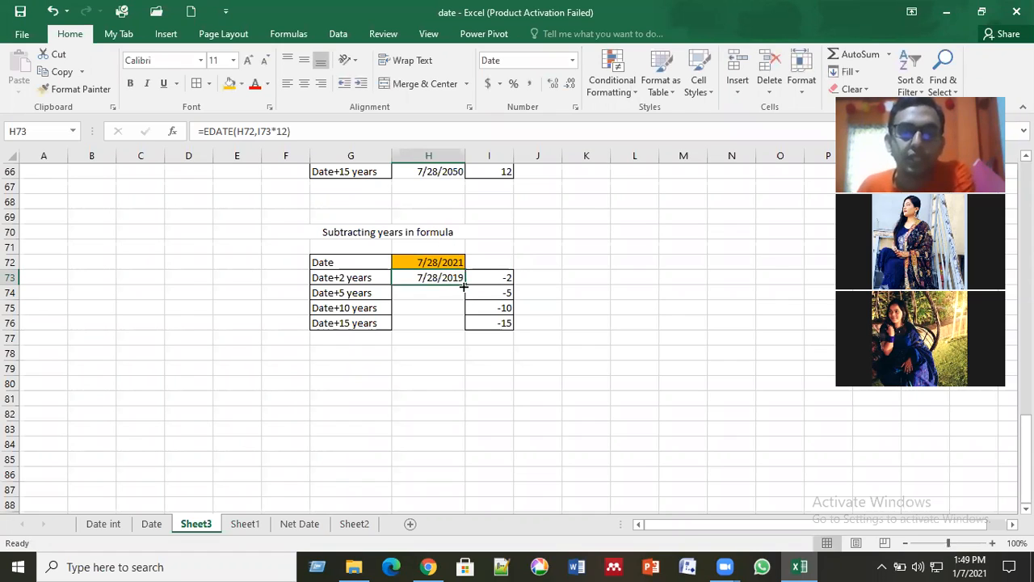
double_click(464, 285)
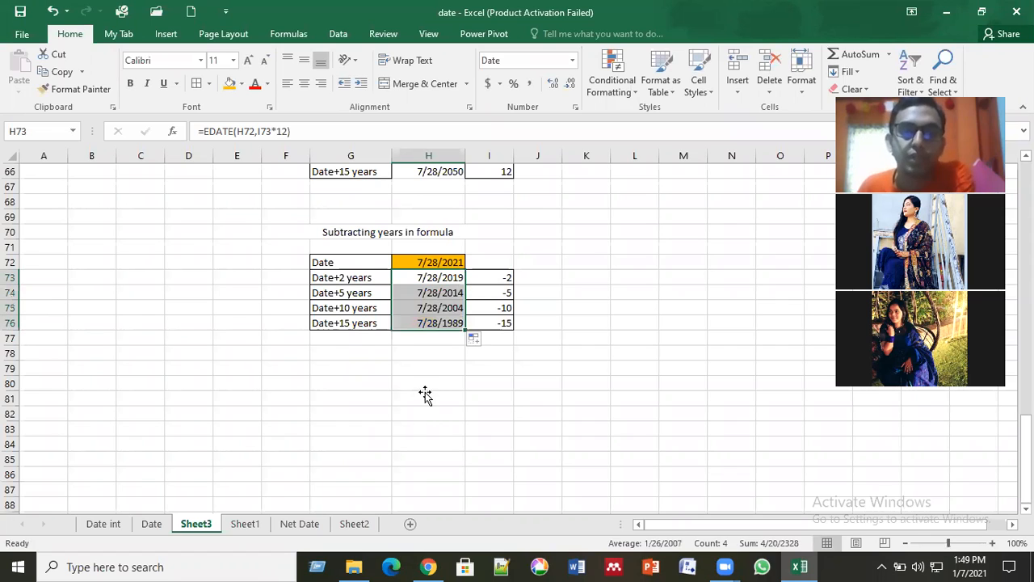
Step: Check the EDATE formula behind the 15-year result in H76
left_click(429, 398)
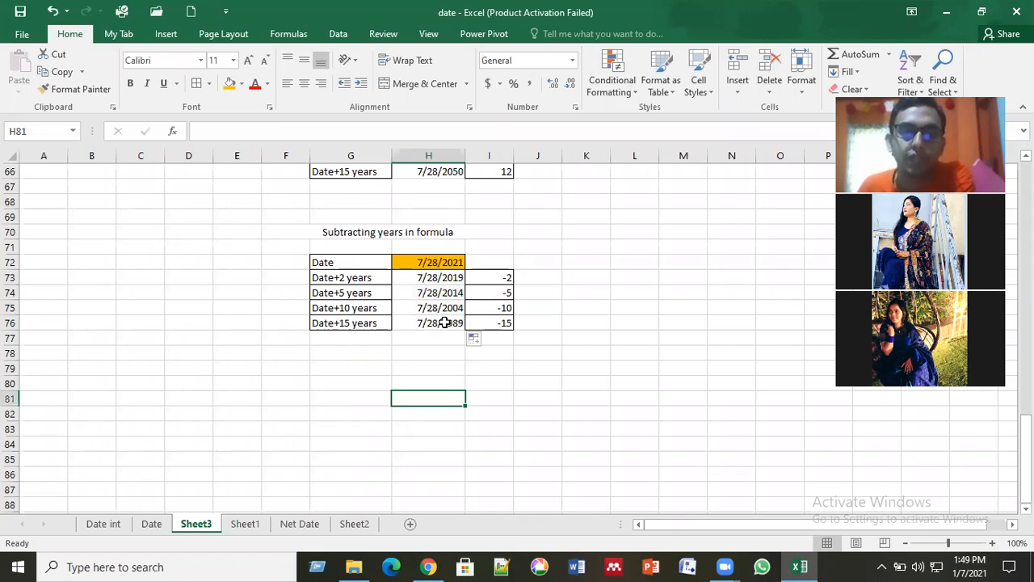
left_click(442, 323)
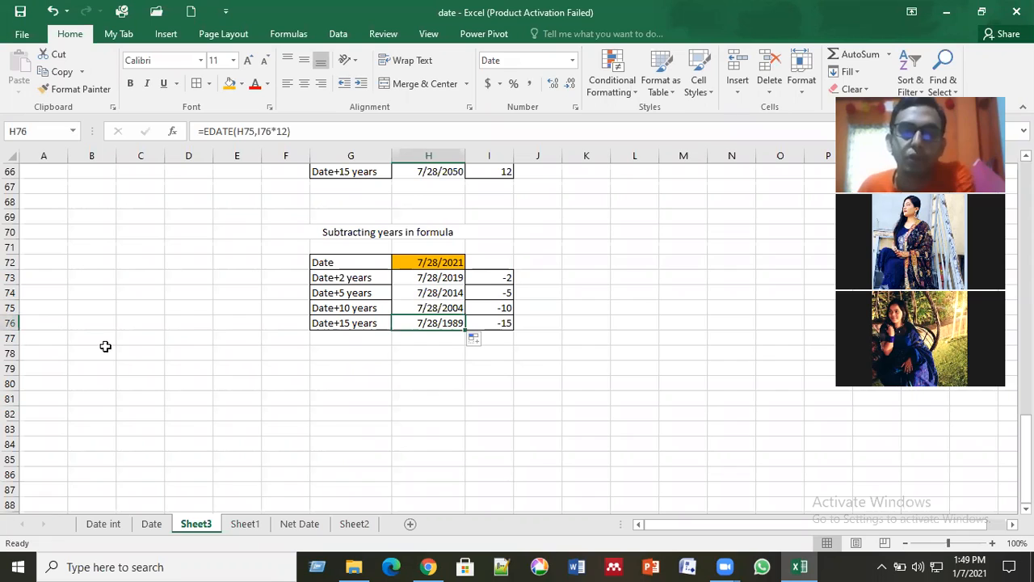
left_click(602, 416)
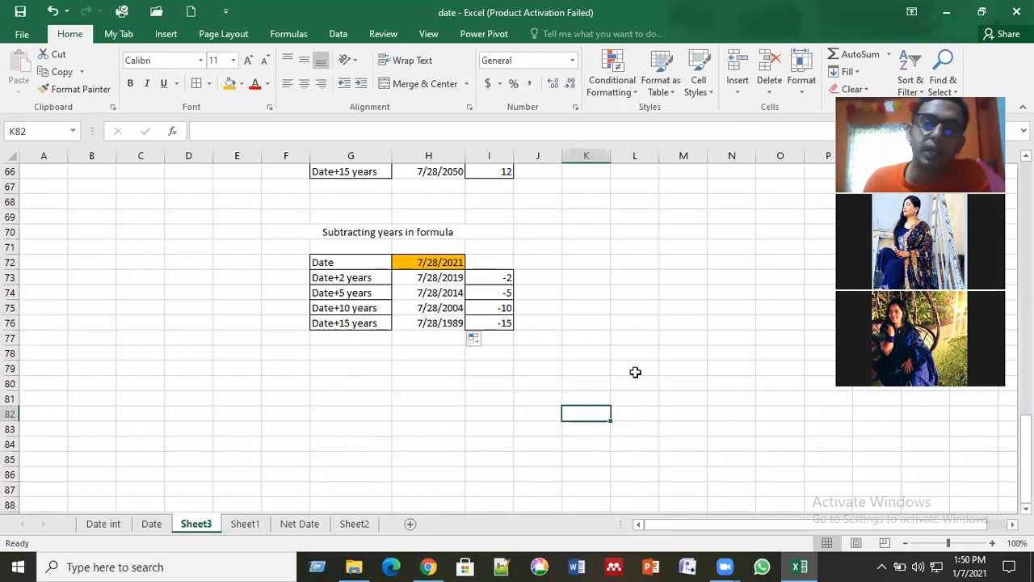
Step: Enter the sample serial number 45555 in L74, beside the subtracting-years table
left_click(634, 292)
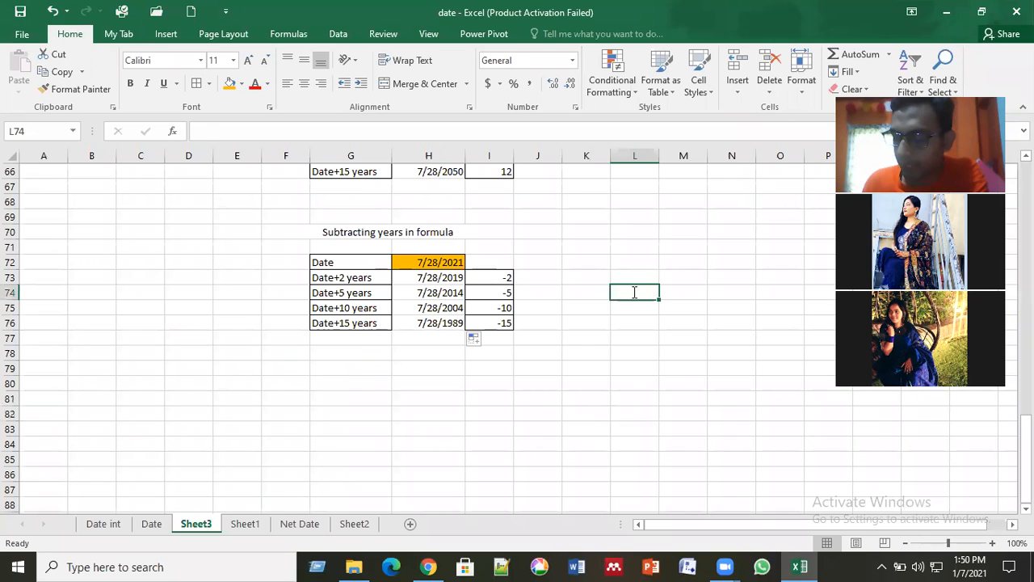
type("45555")
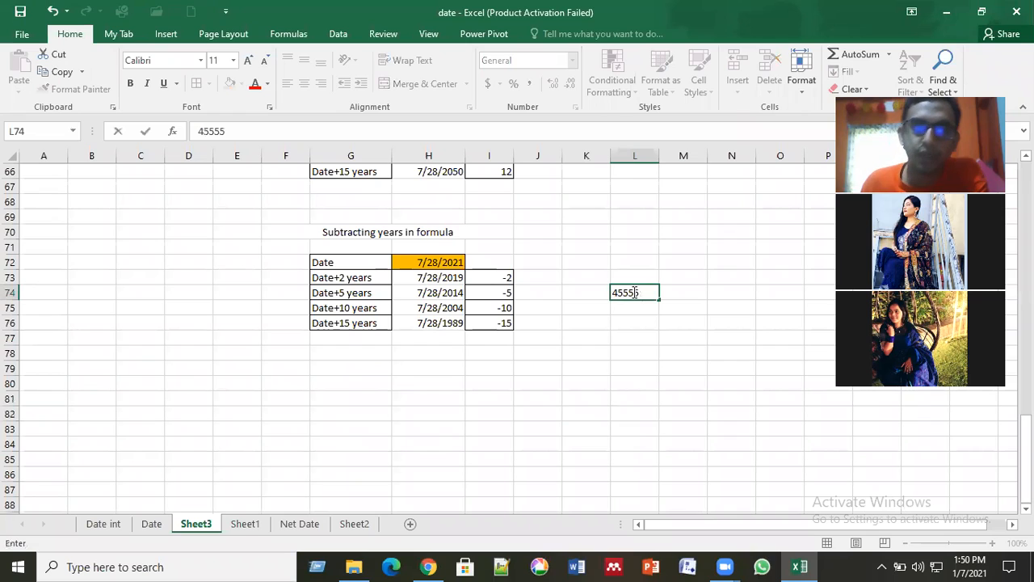
right_click(625, 292)
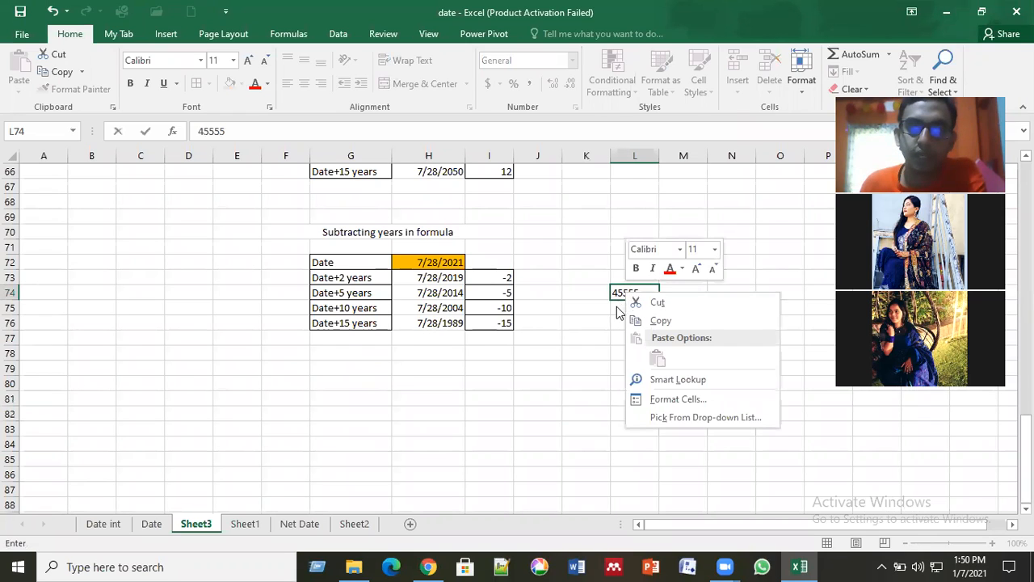
left_click(638, 290)
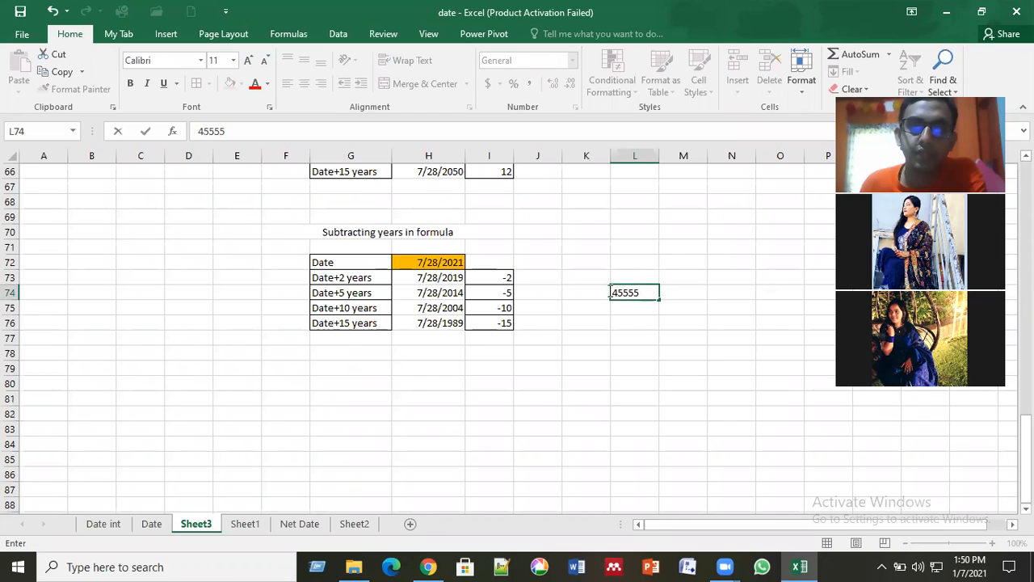
left_click_drag(606, 291, 660, 296)
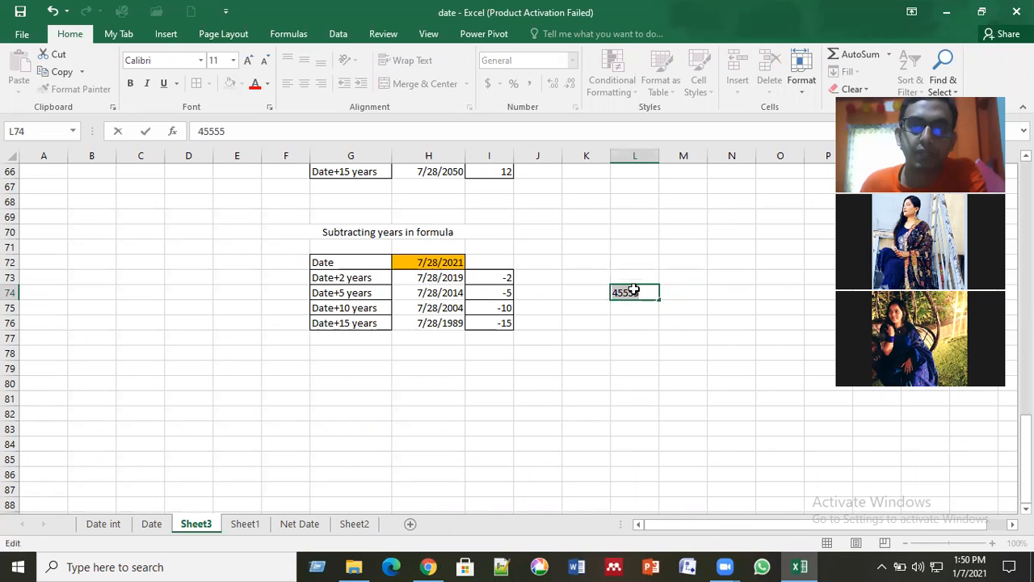
left_click(563, 60)
Step: Preview the Date number format for L74 in the Format Cells settings without applying it
left_click(571, 64)
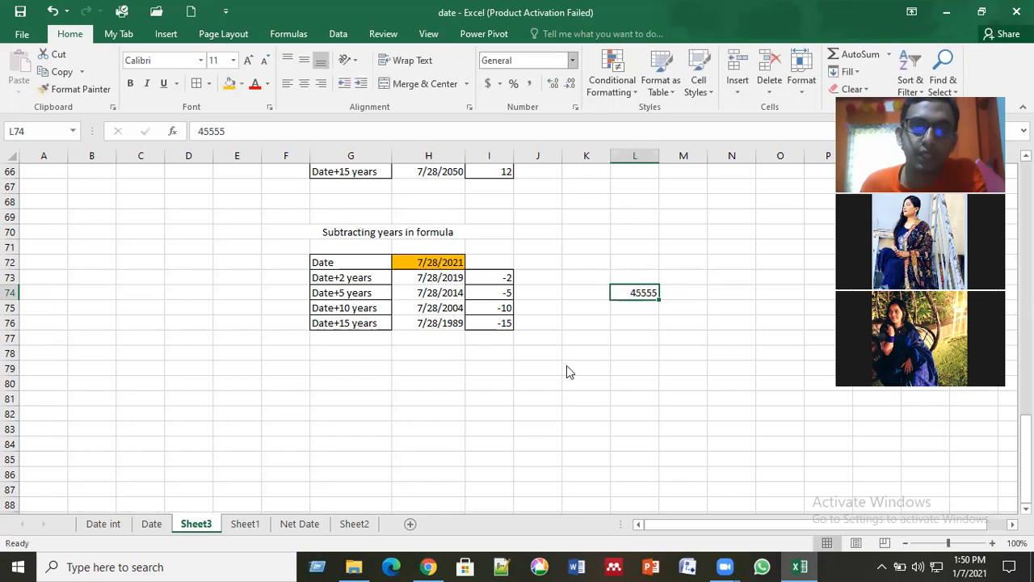
left_click(563, 417)
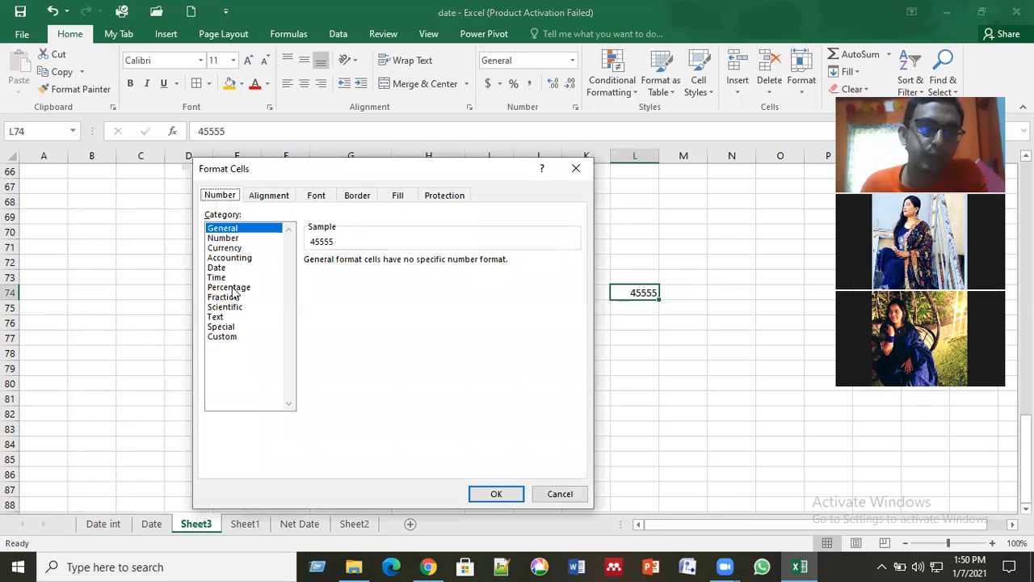
left_click(216, 267)
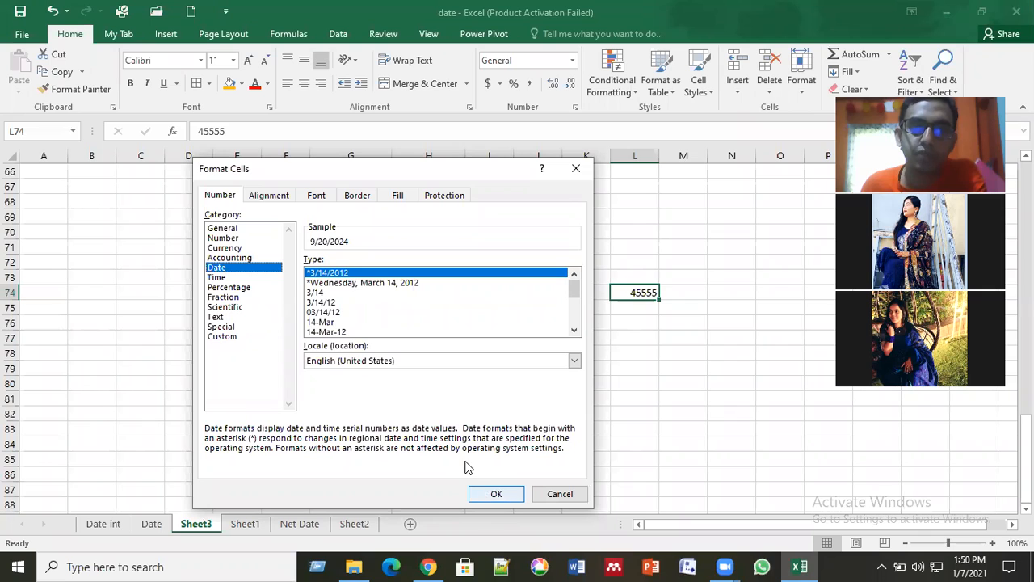
left_click(575, 170)
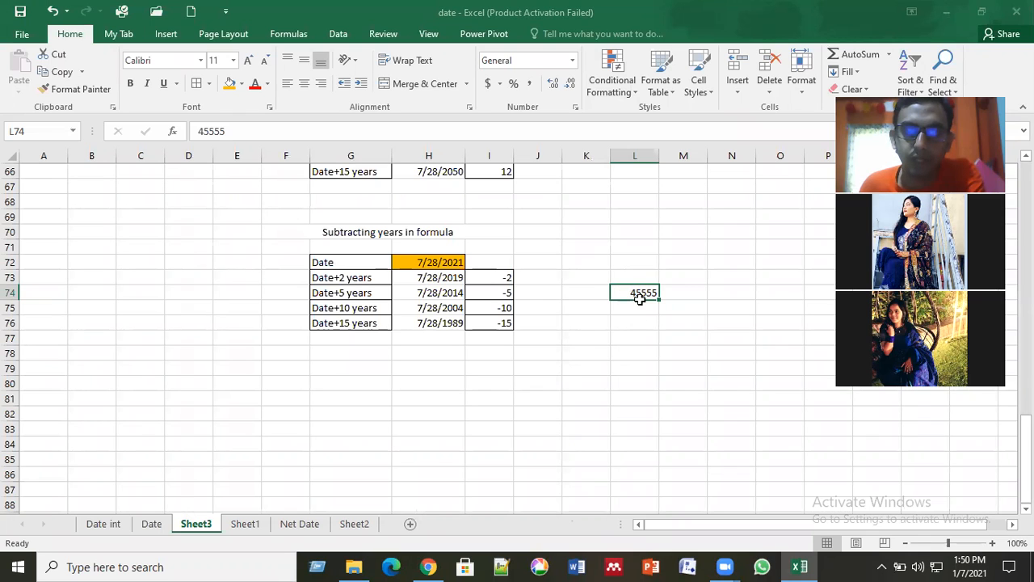
Step: Preview L74 as a date in the 3/14/12 style, closing the Format Cells settings without applying it
key("Down")
key("Down")
left_click(643, 290)
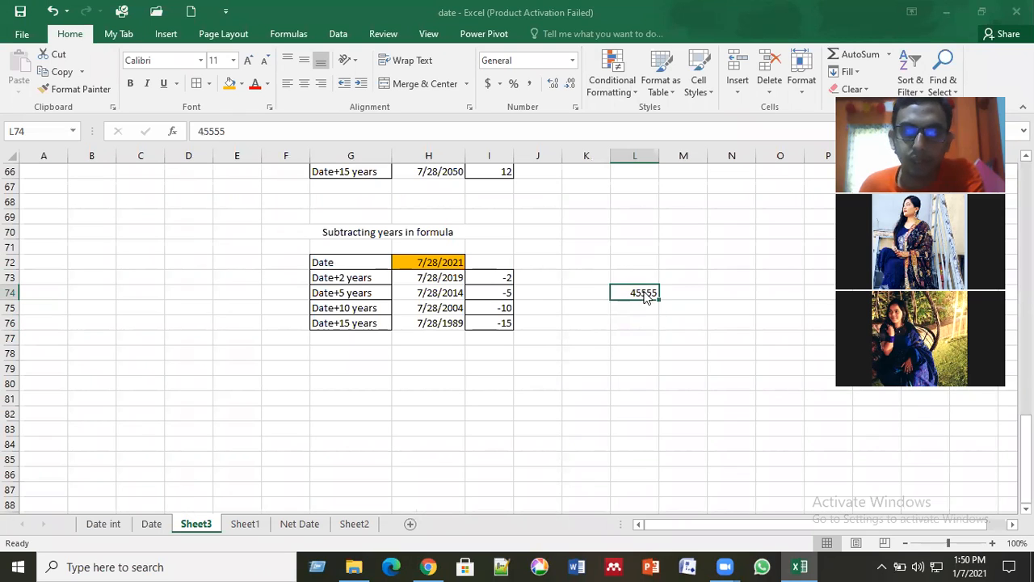
right_click(647, 297)
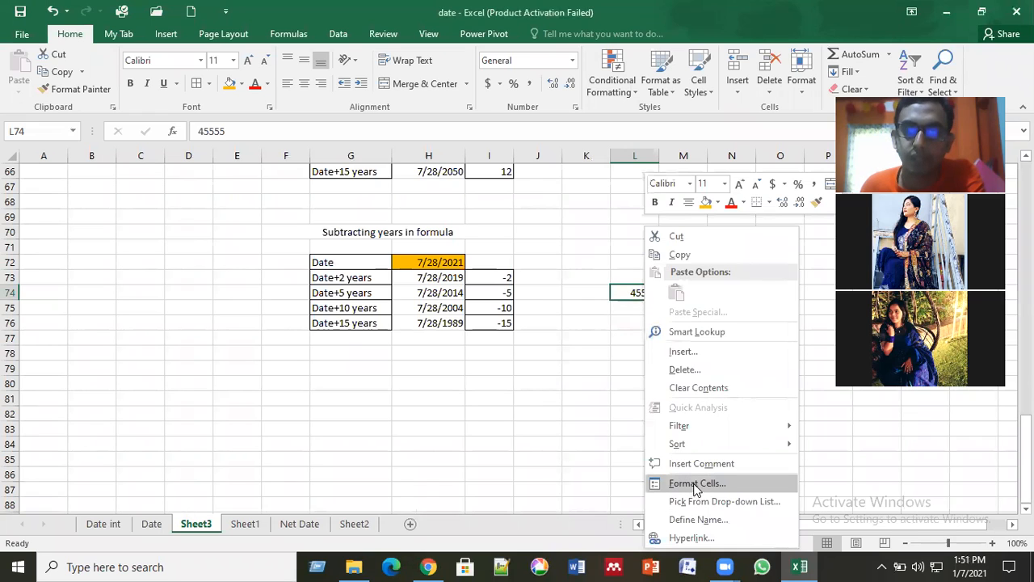
left_click(635, 293)
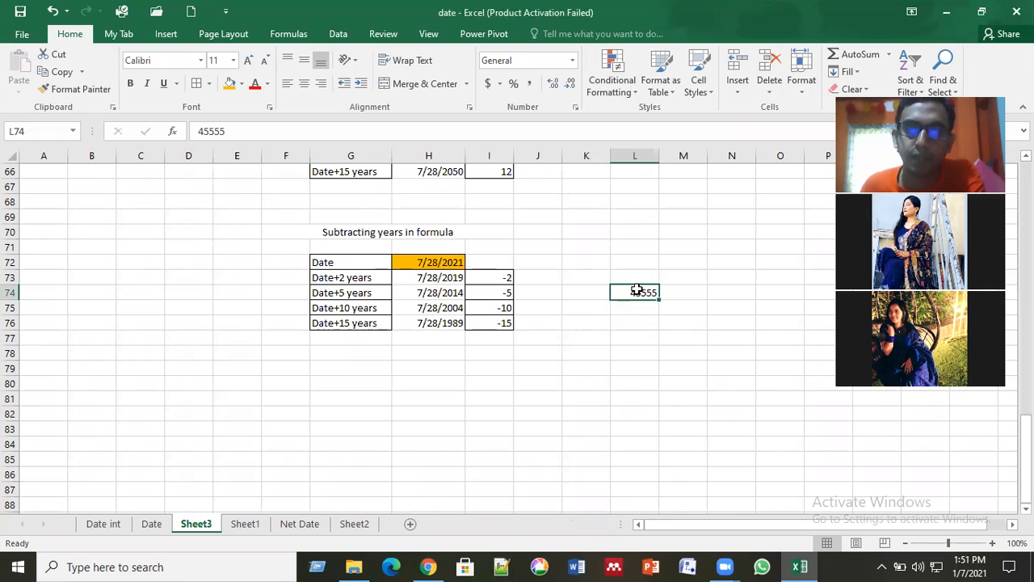
left_click(571, 62)
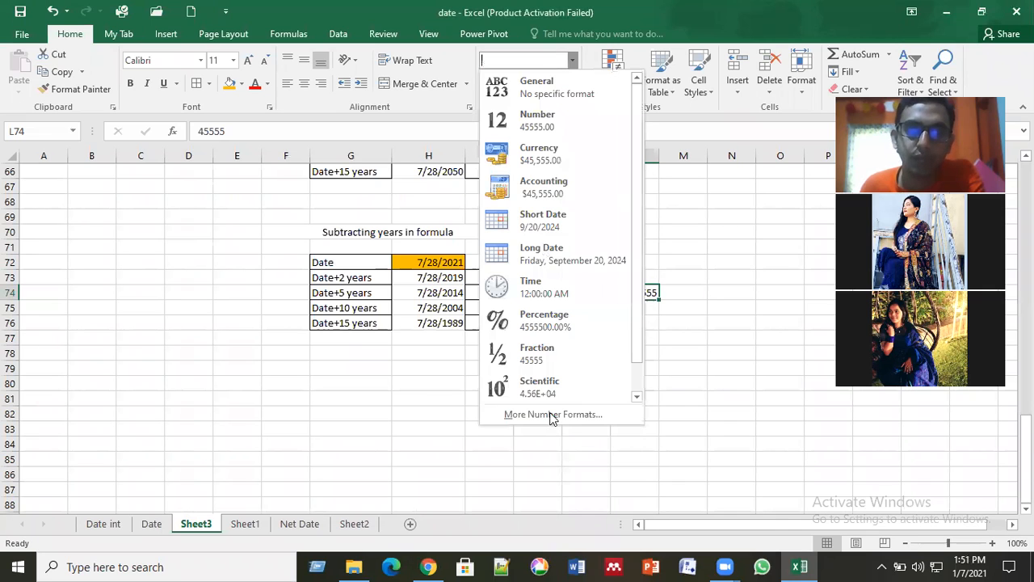
left_click(550, 416)
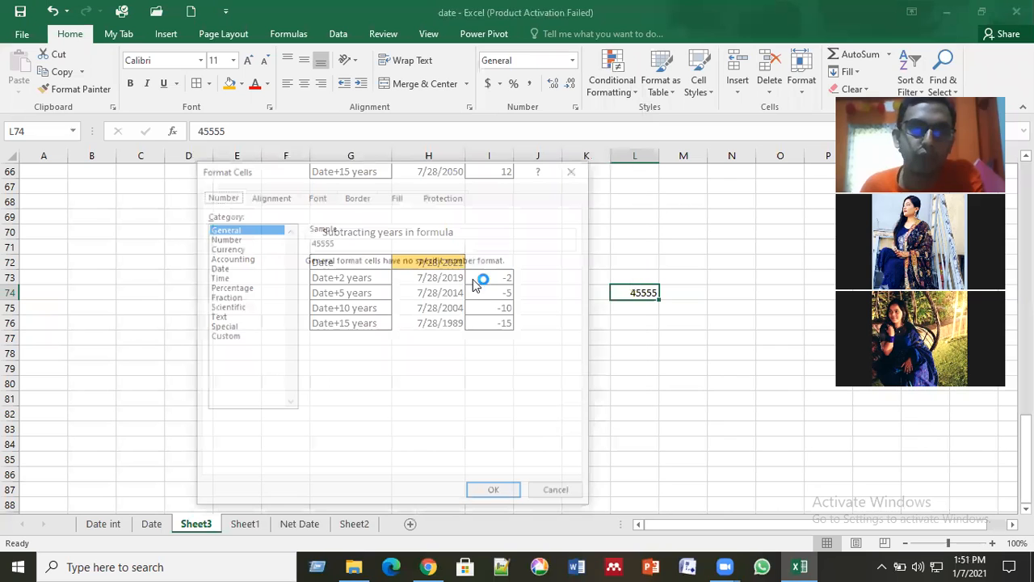
left_click(217, 267)
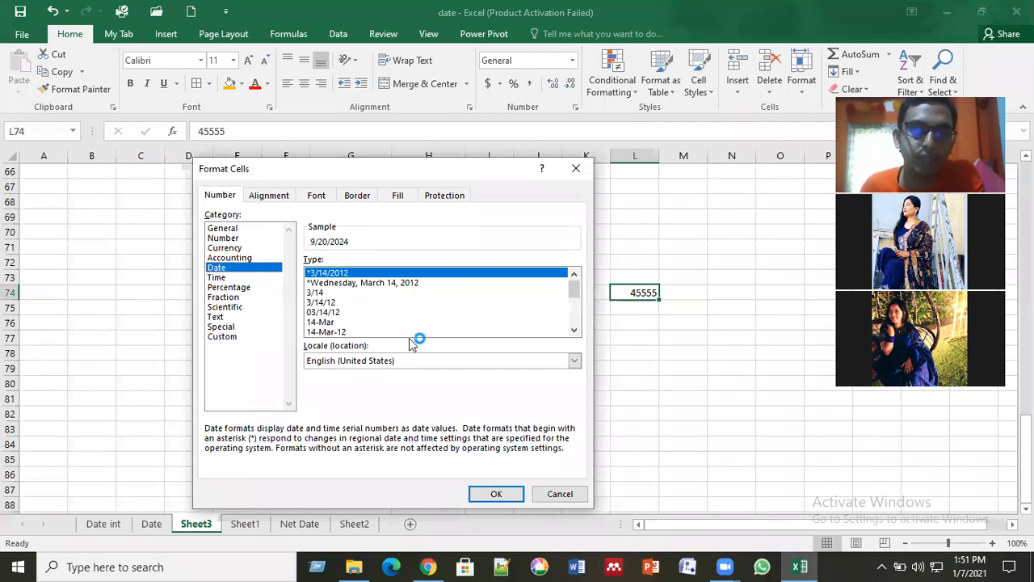
left_click(370, 304)
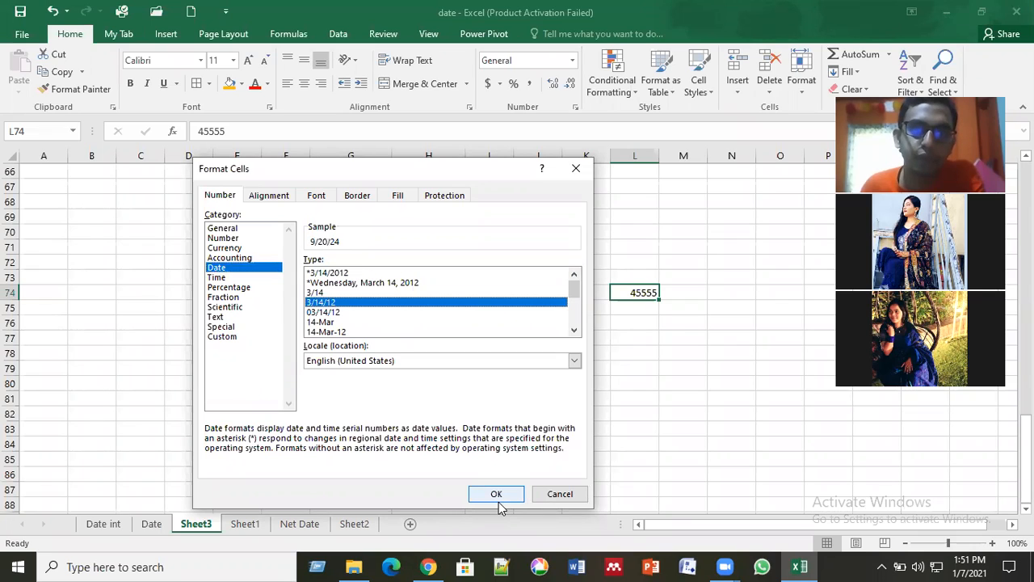
left_click(579, 167)
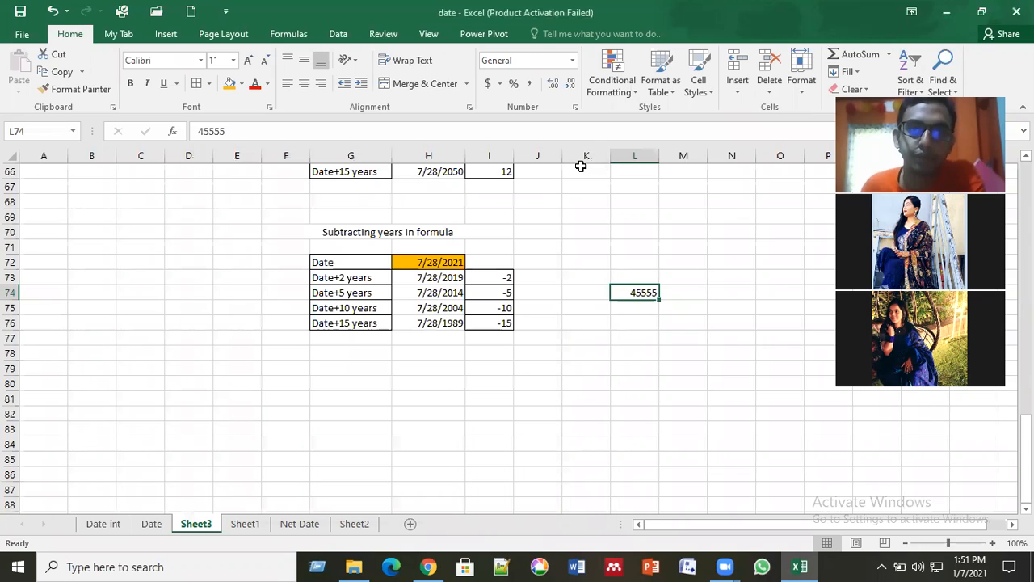
left_click(626, 352)
left_click(544, 355)
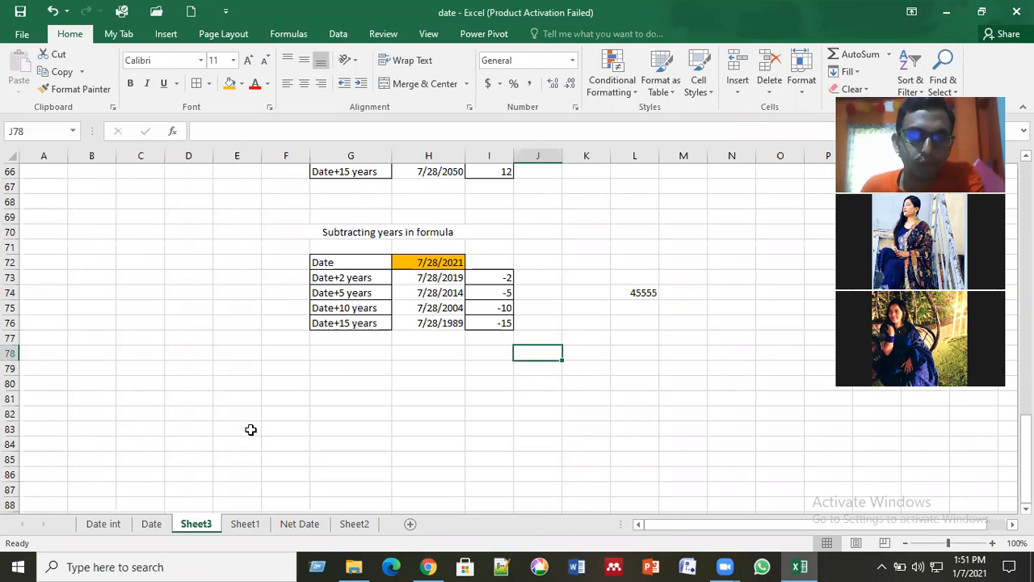
Step: Review the list of date-function topics on the Date int sheet, from creating dates through net working day calculations
left_click(105, 523)
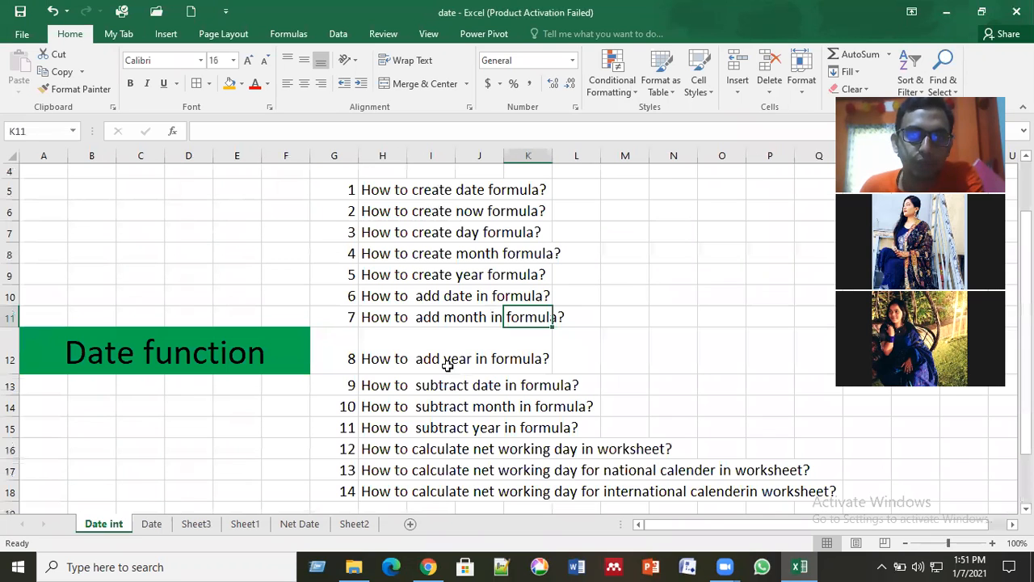
left_click(459, 363)
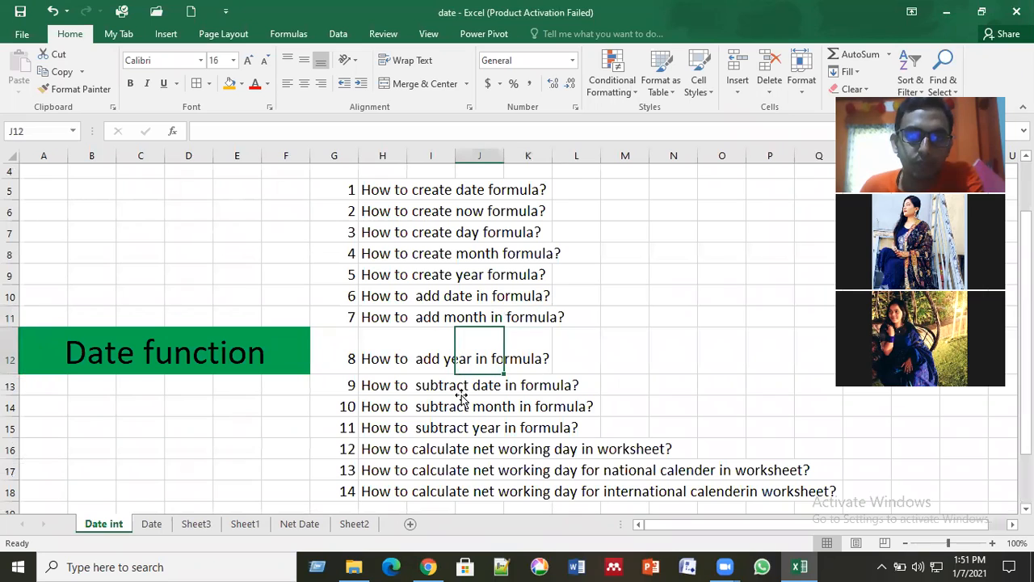
left_click(461, 392)
left_click(457, 429)
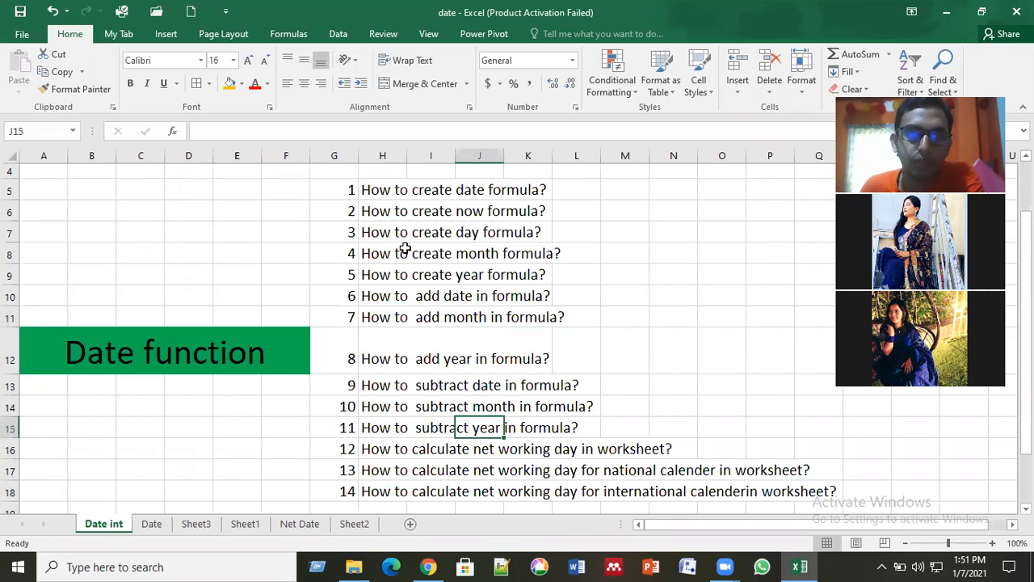
left_click_drag(364, 189, 597, 424)
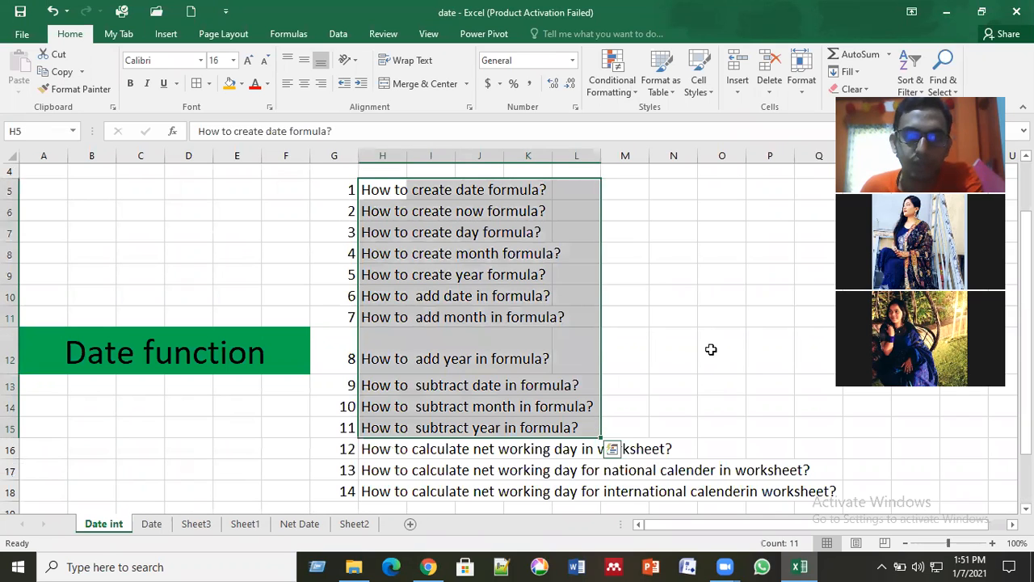
left_click(711, 349)
scroll(461, 397, "down", 1)
scroll(393, 332, "down", 1)
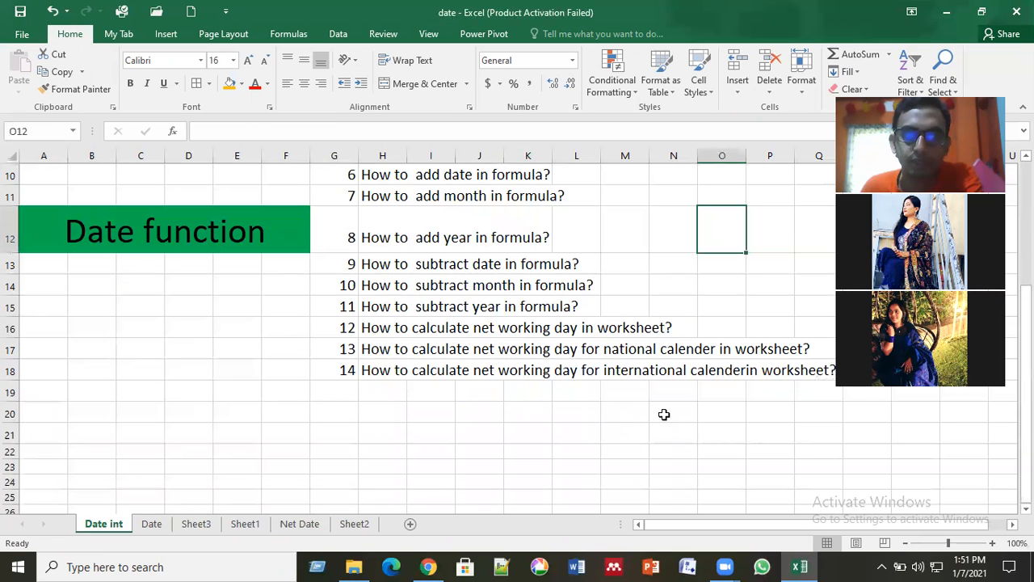
left_click_drag(393, 330, 664, 414)
left_click(538, 462)
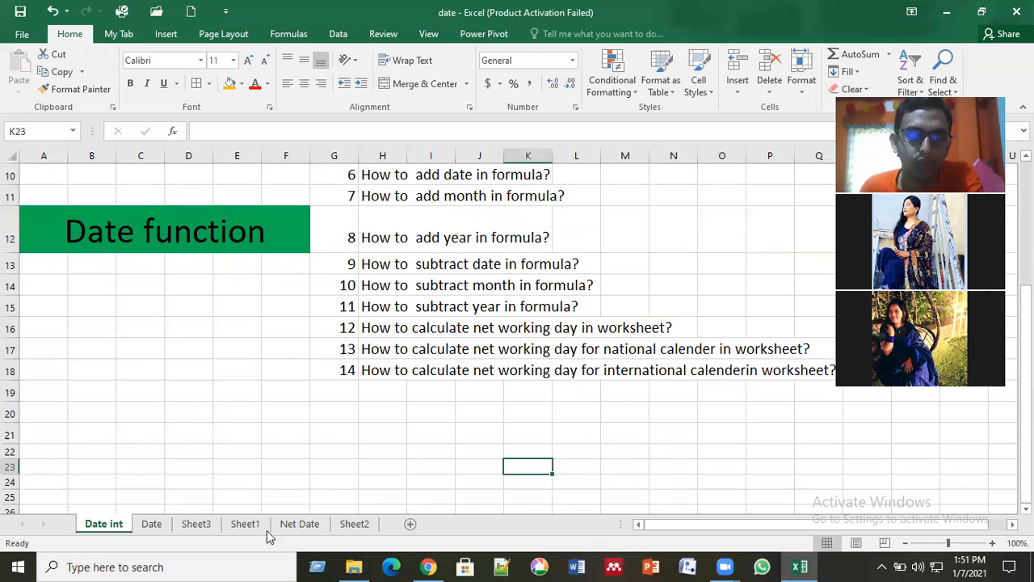
Step: Return to Sheet3 and clear the sample number from L74
left_click(203, 525)
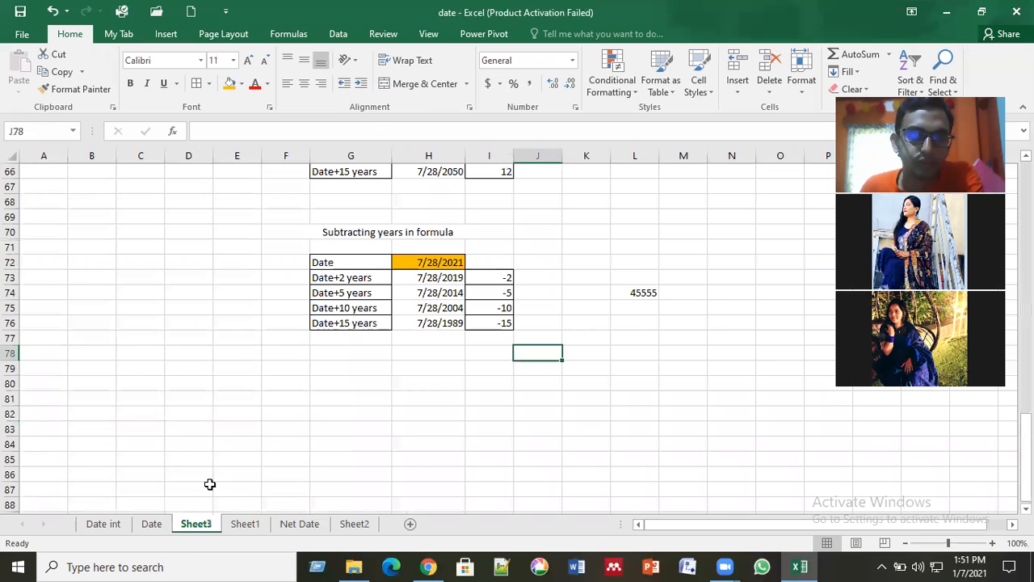
left_click(228, 446)
scroll(517, 368, "down", 1)
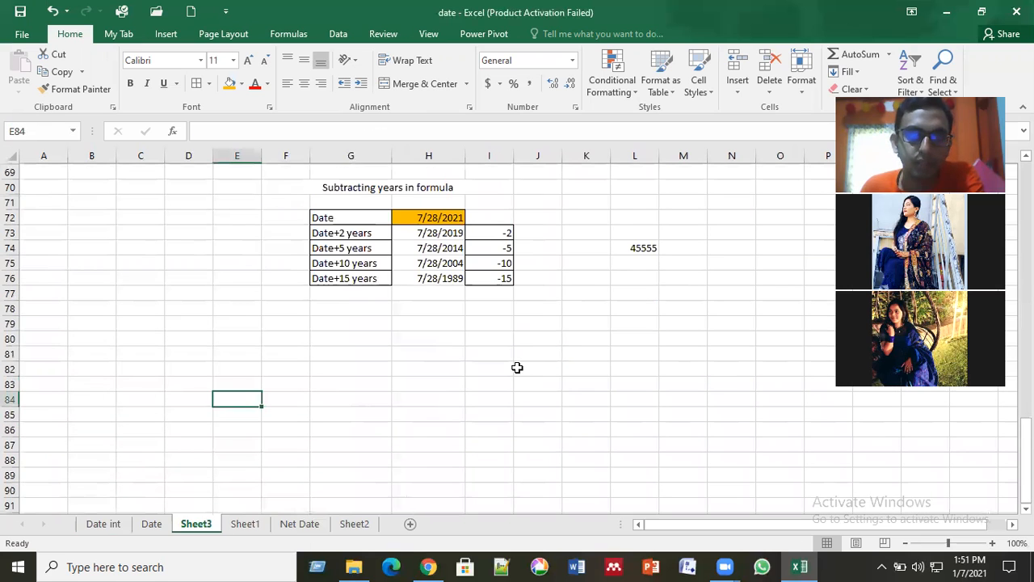
scroll(517, 367, "down", 1)
left_click(616, 305)
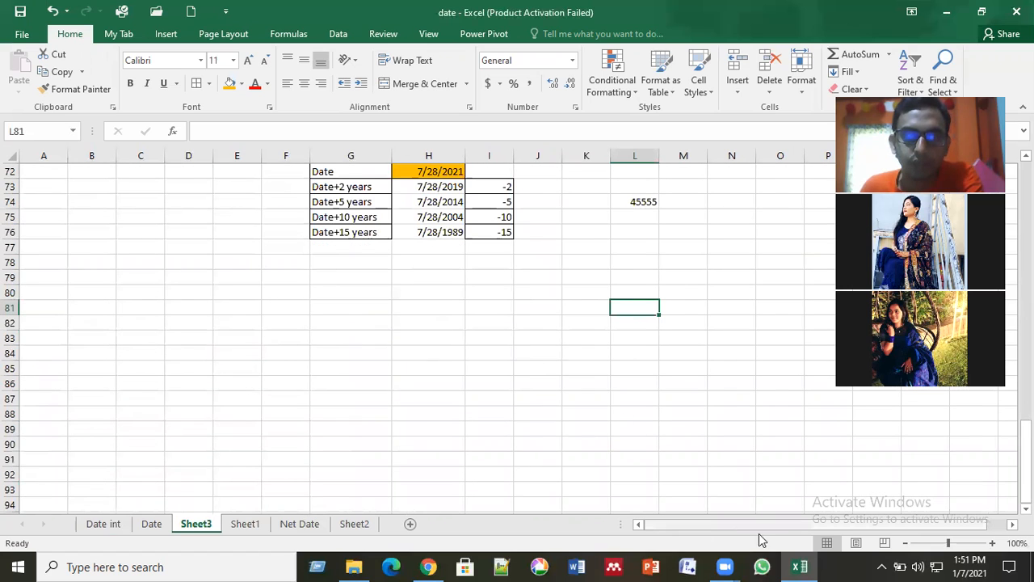
scroll(687, 388, "right", 1)
left_click(685, 384)
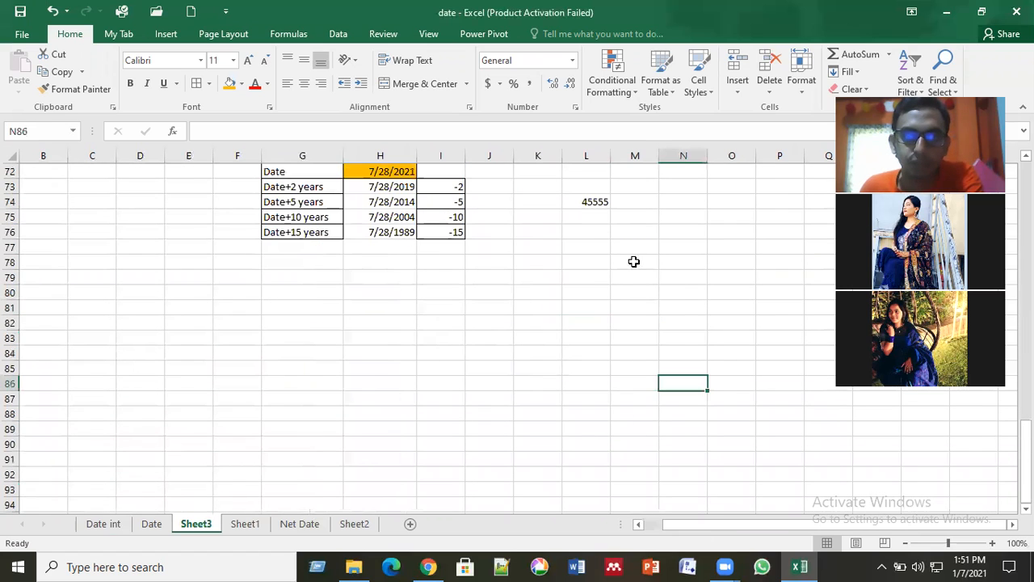
left_click(591, 202)
key("Delete")
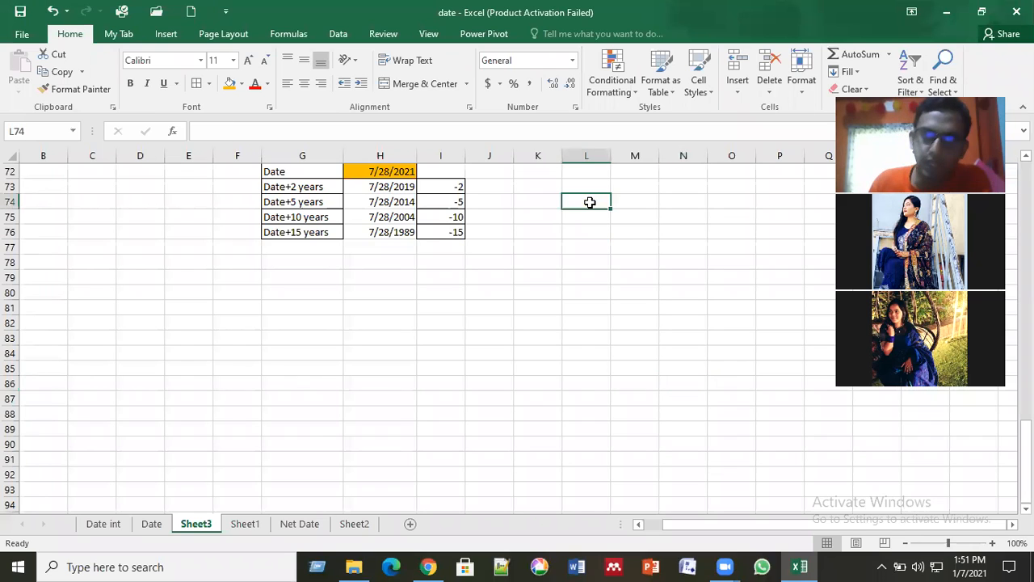
Step: Enter the date 1/8/2020 in cell M80 below the date subtraction table
left_click(639, 289)
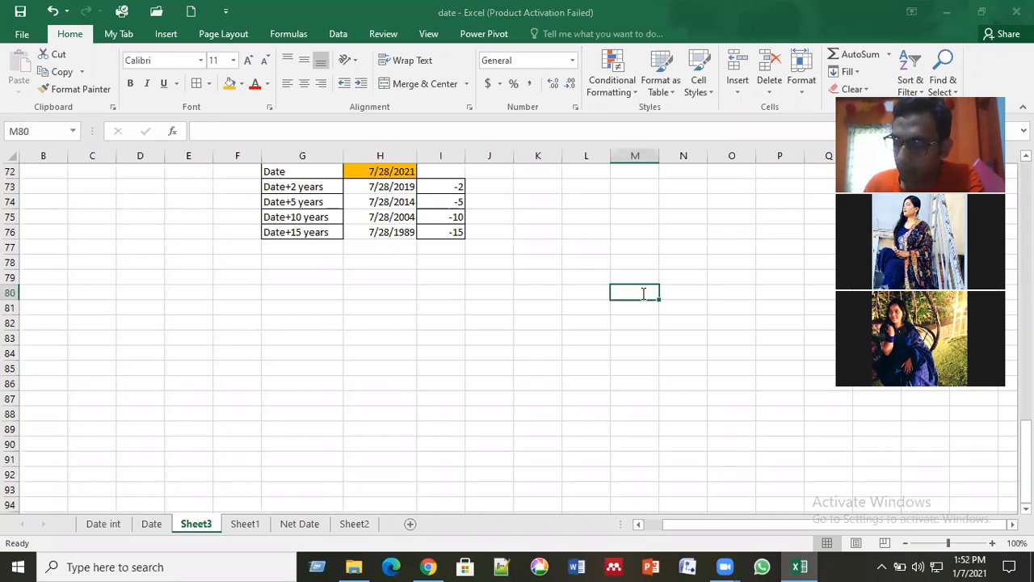
type("1/")
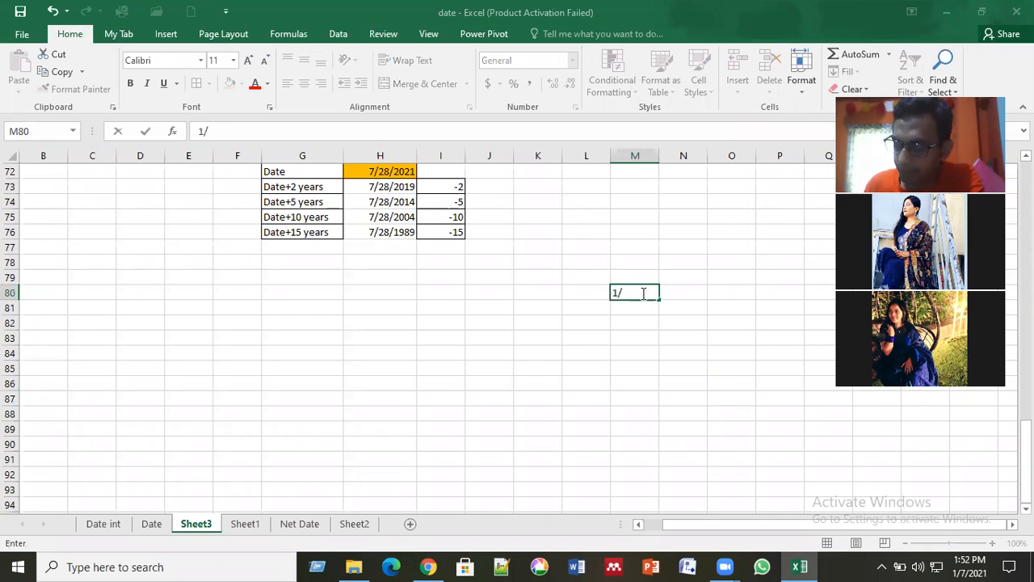
type("8/2020")
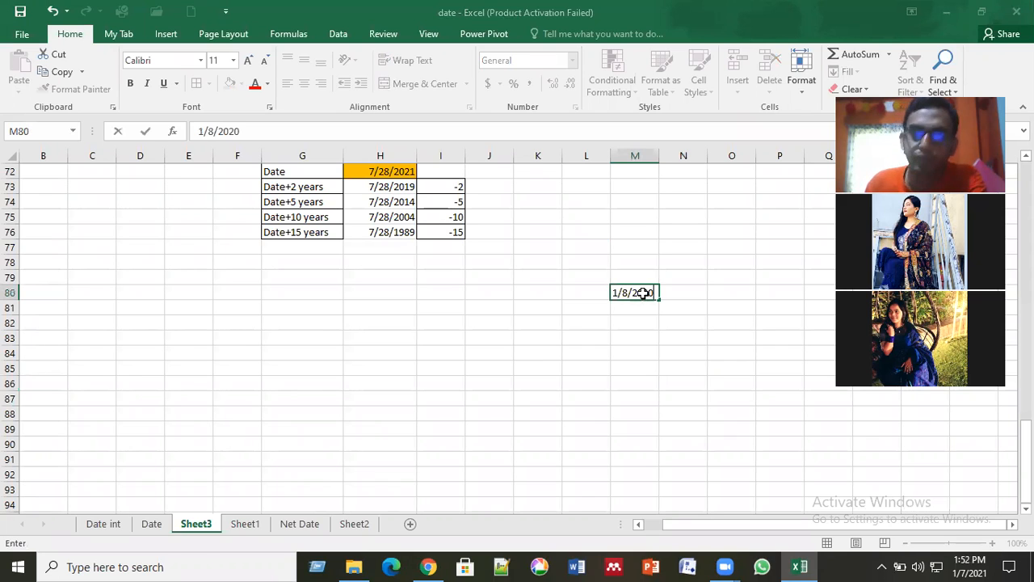
key("Return")
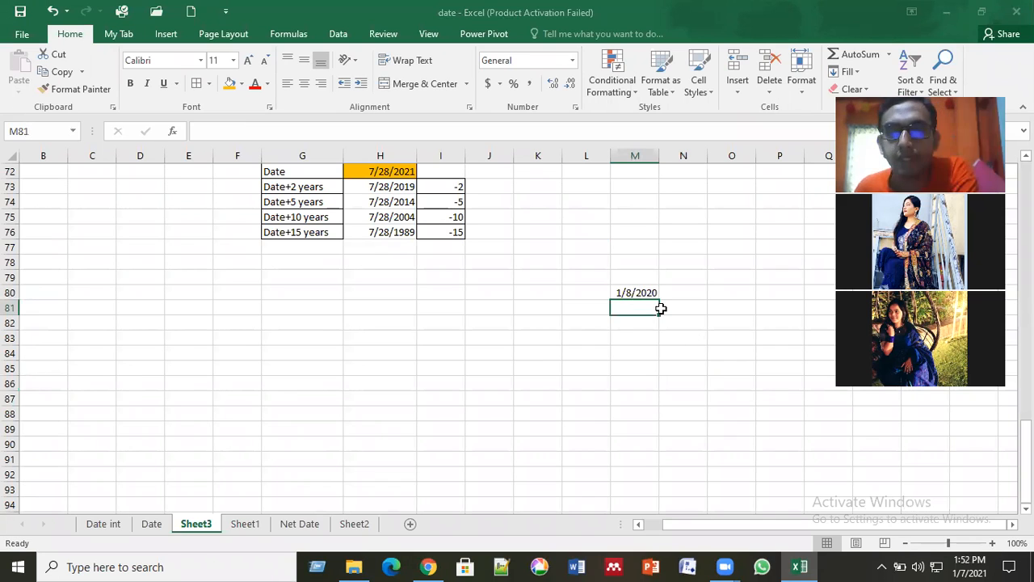
left_click(683, 337)
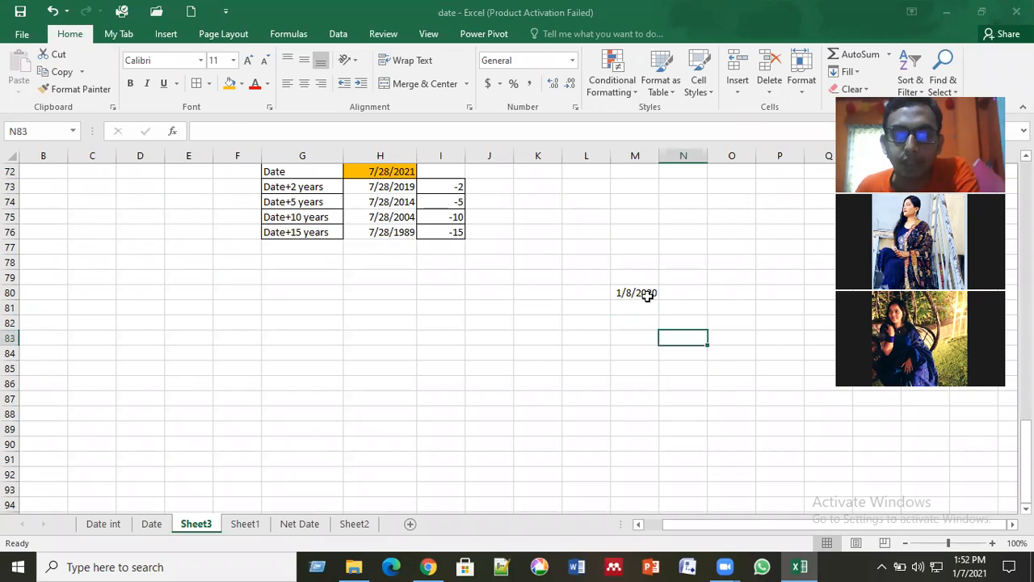
left_click(647, 295)
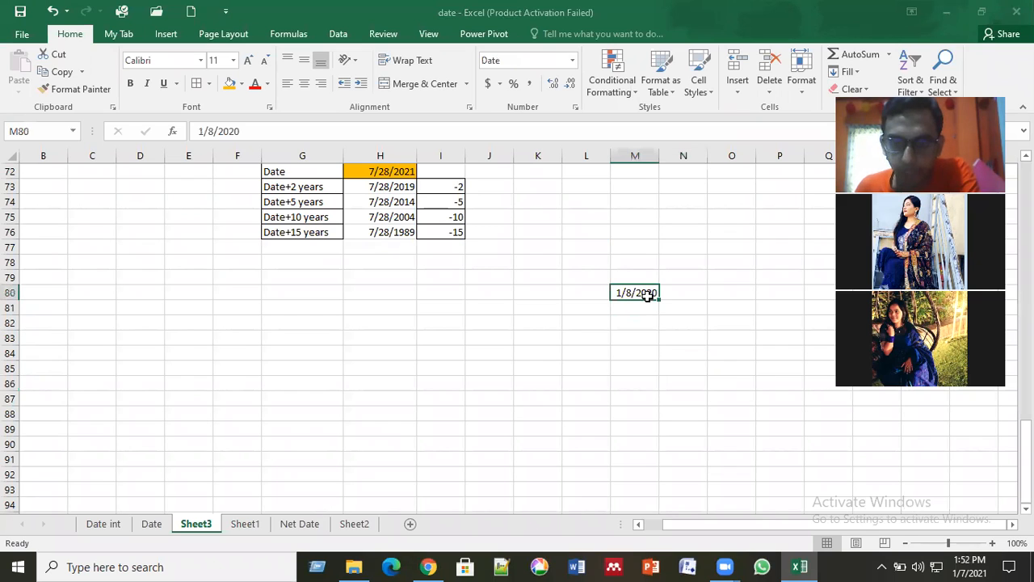
left_click(648, 311)
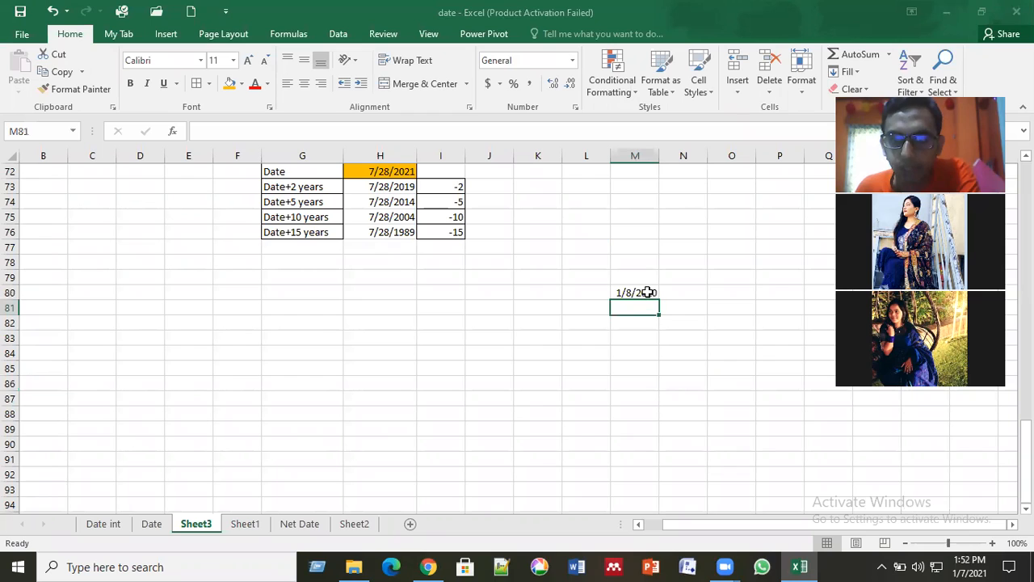
left_click(649, 291)
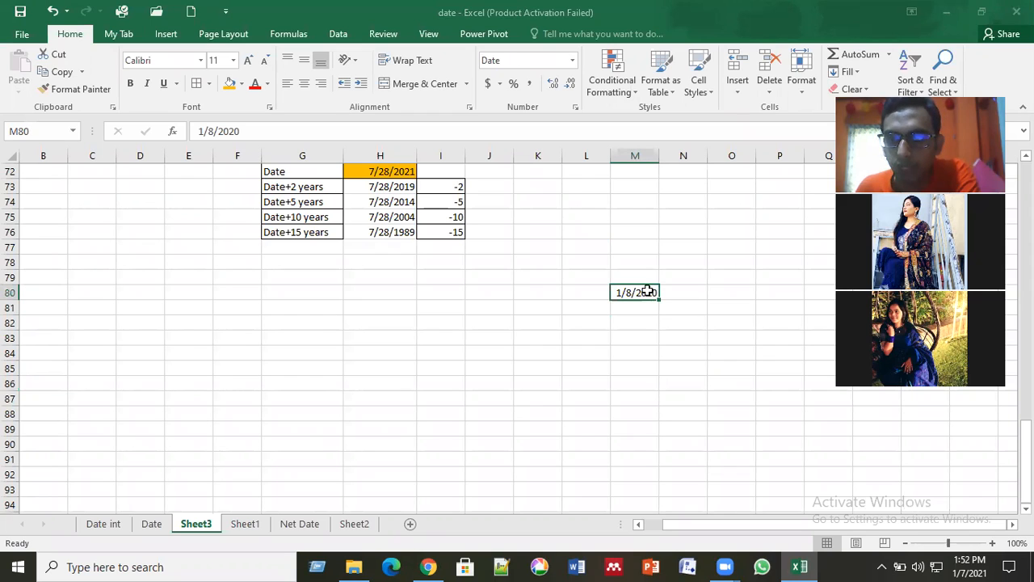
Step: Enter 1/8/2020 as a second trial date in M82 and clear that cell again
left_click(641, 328)
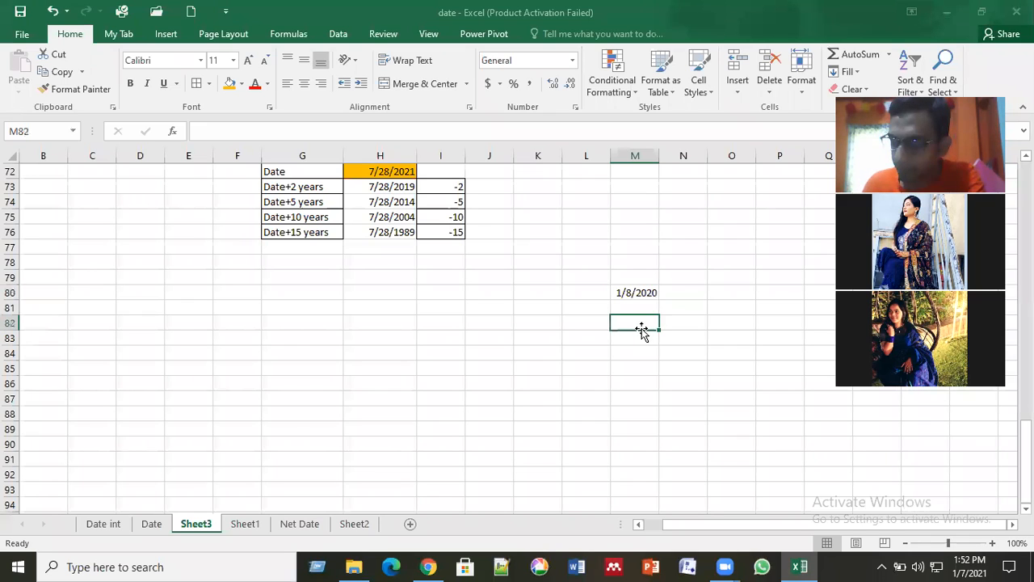
type("1/")
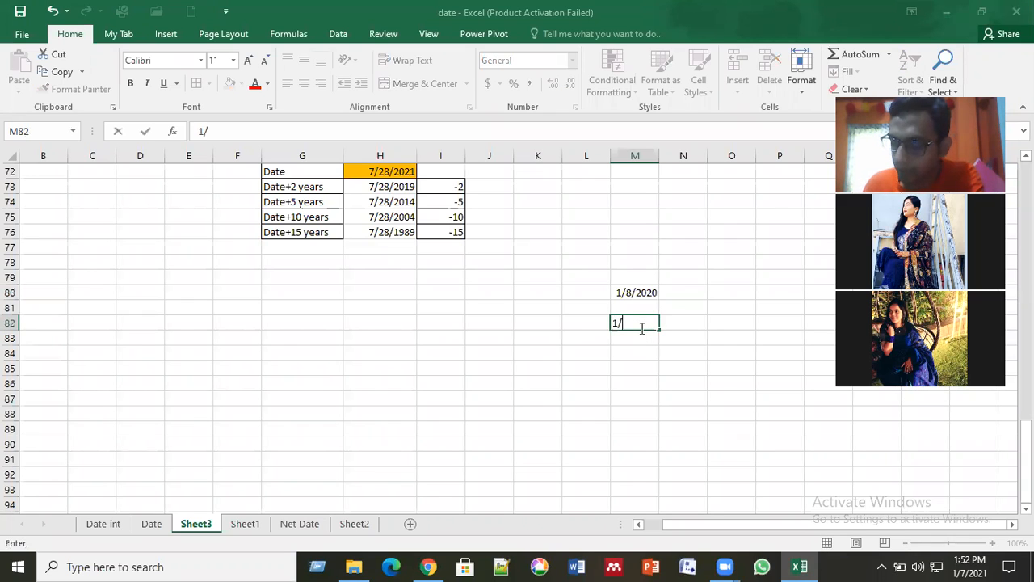
type("8/2020")
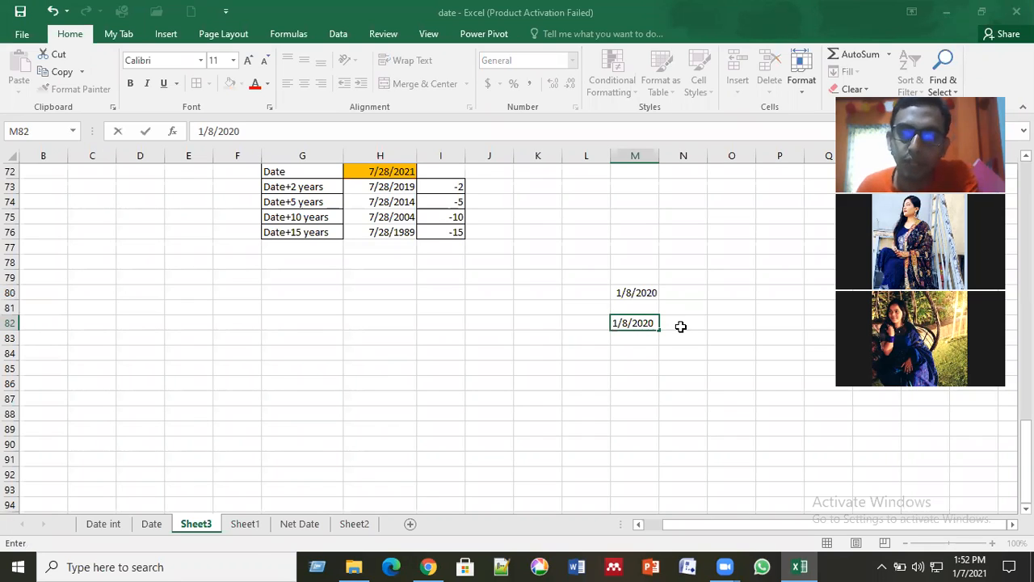
left_click(681, 326)
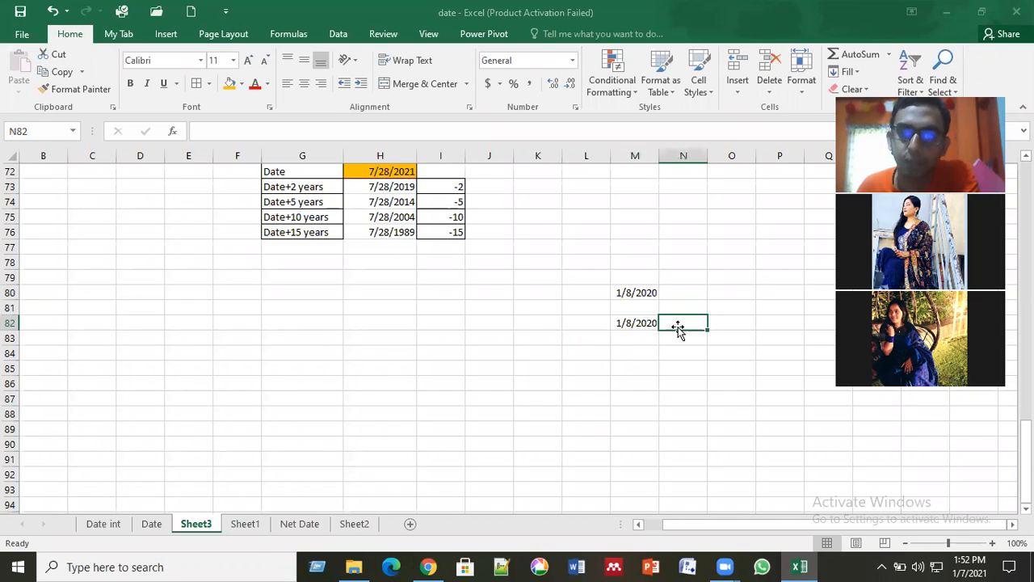
left_click(639, 324)
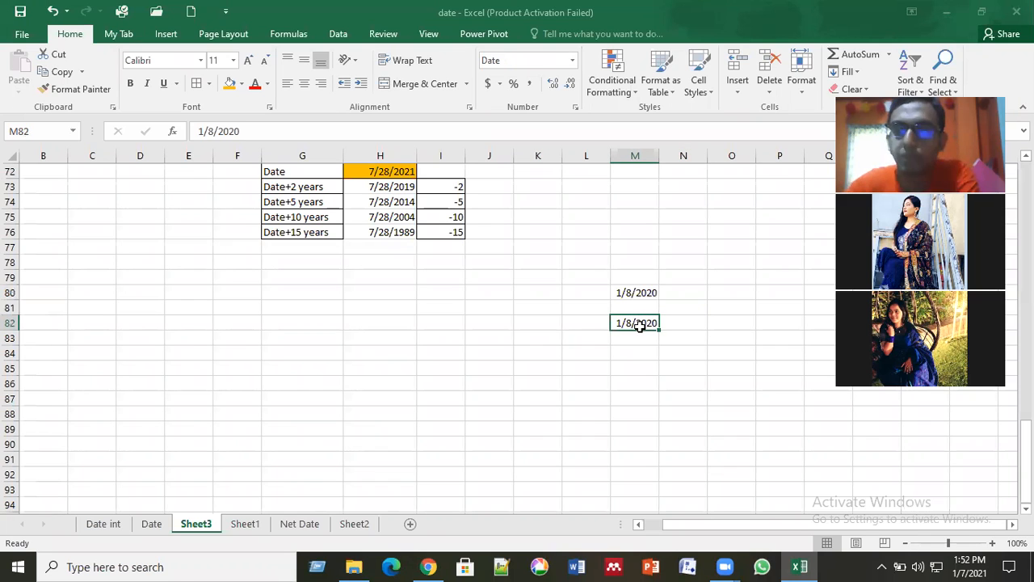
key("Return")
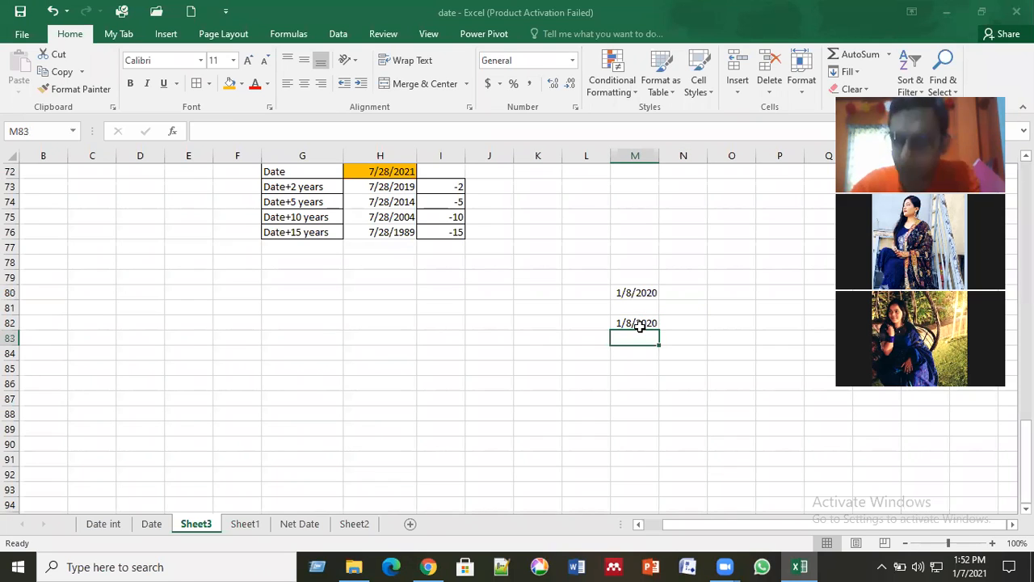
left_click(639, 324)
key("Delete")
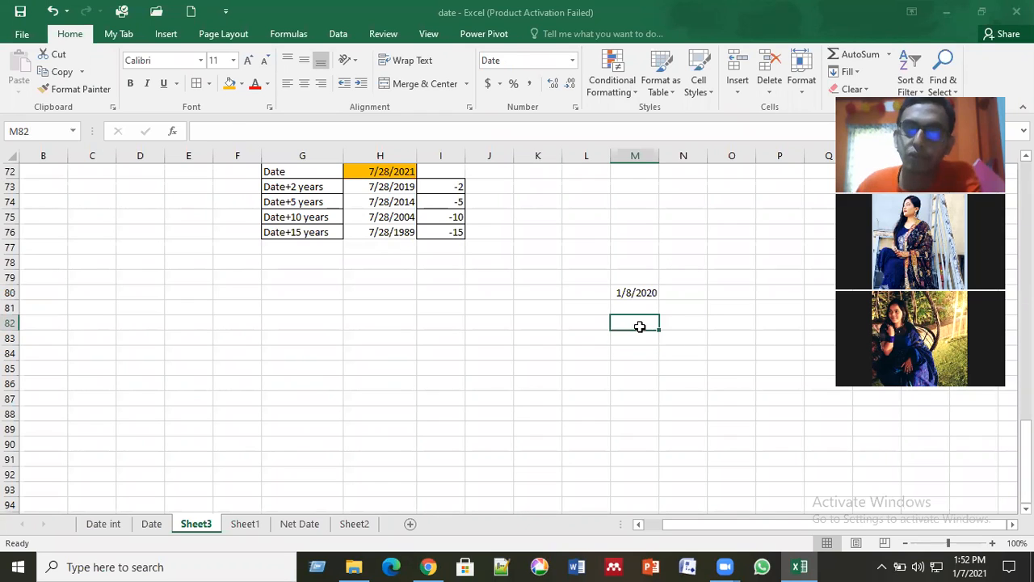
Step: Fill the date in M80 down to M120 as a daily series and autofit the width of column M
key("Up")
key("Up")
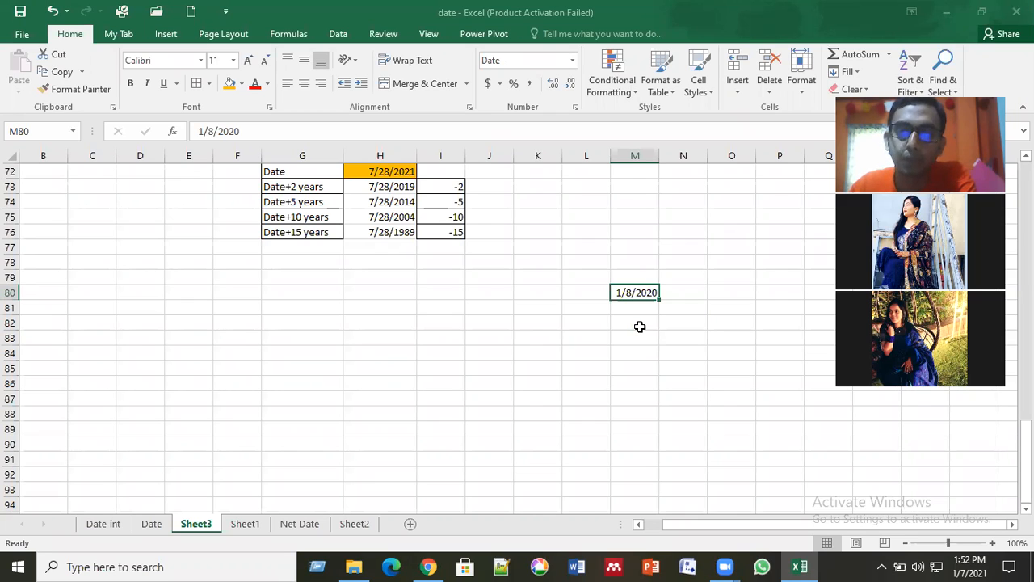
left_click(681, 297)
left_click(635, 293)
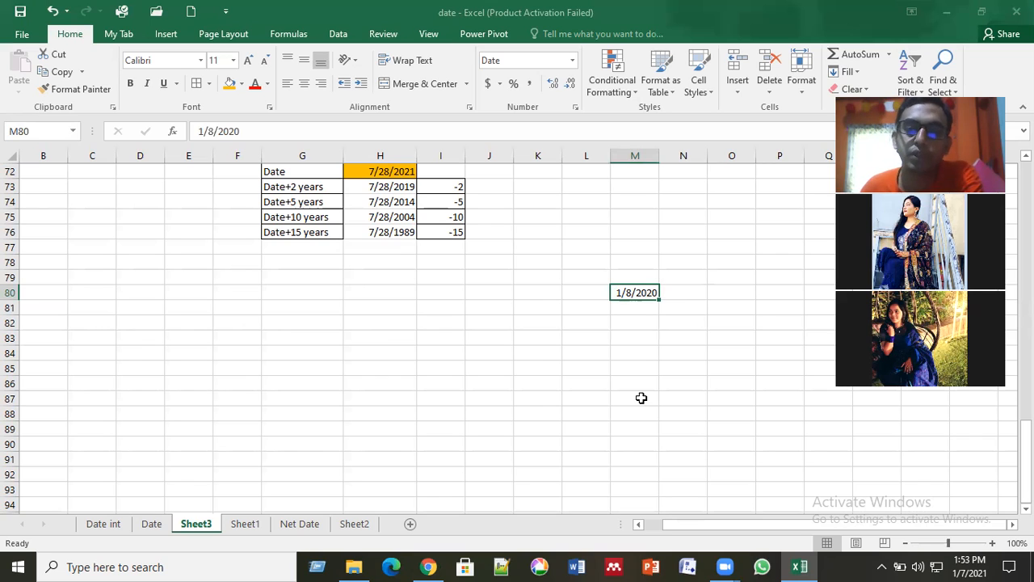
left_click(638, 323)
left_click(639, 293)
left_click_drag(659, 299, 664, 452)
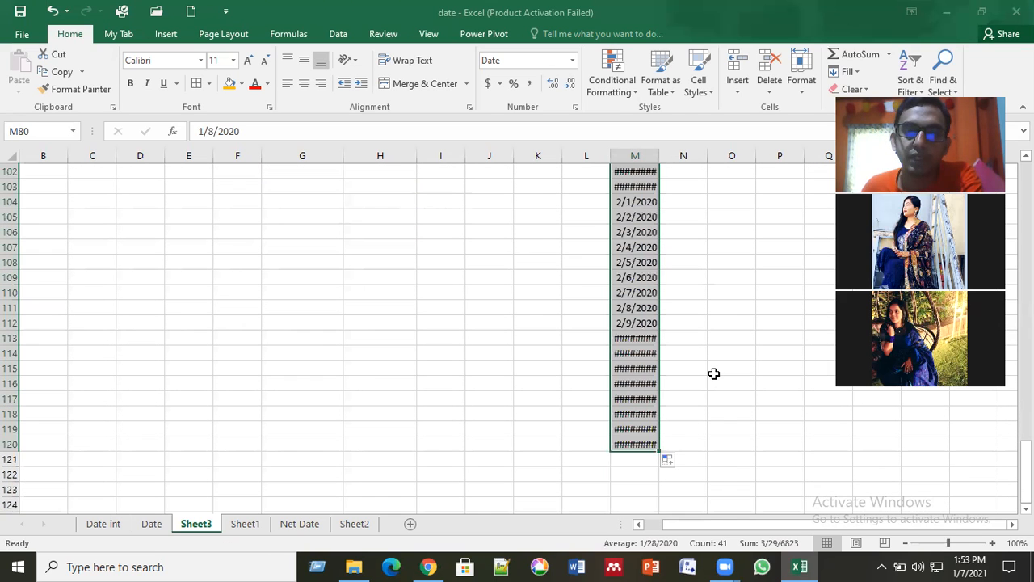
double_click(657, 156)
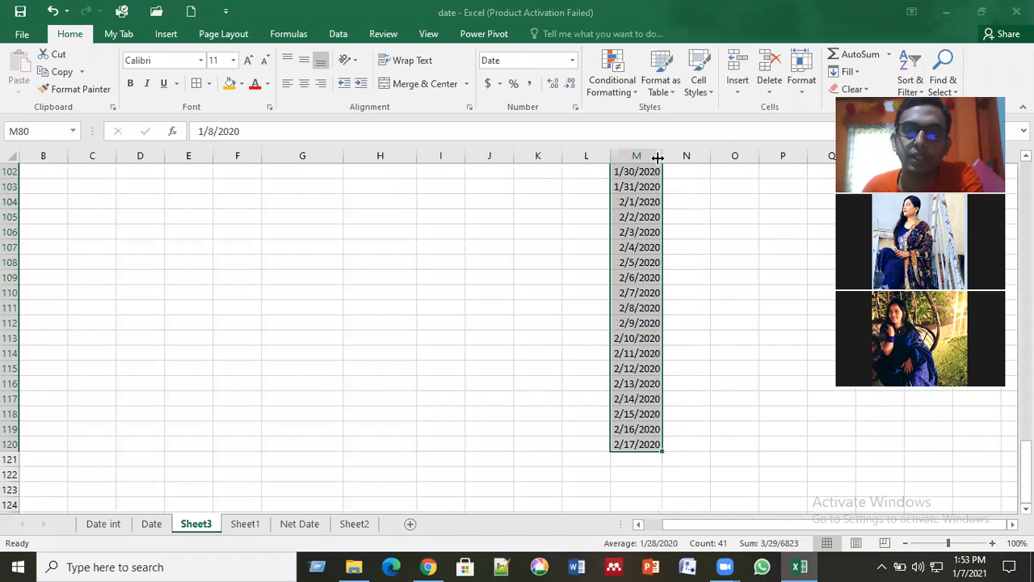
Step: Examine the filled date series in column M from its first to its last date
left_click(708, 369)
scroll(708, 369, "up", 9)
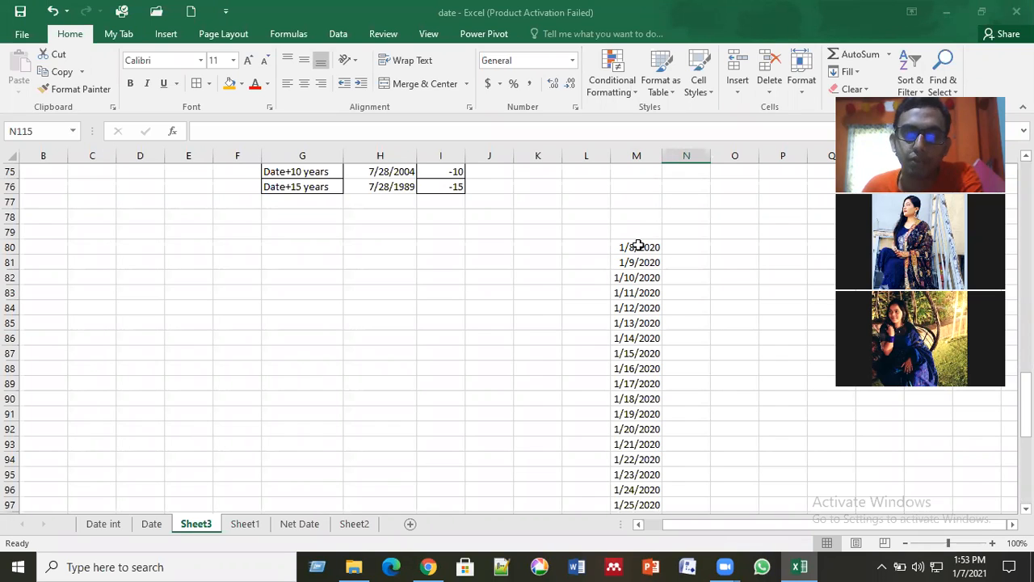
scroll(637, 348, "down", 9)
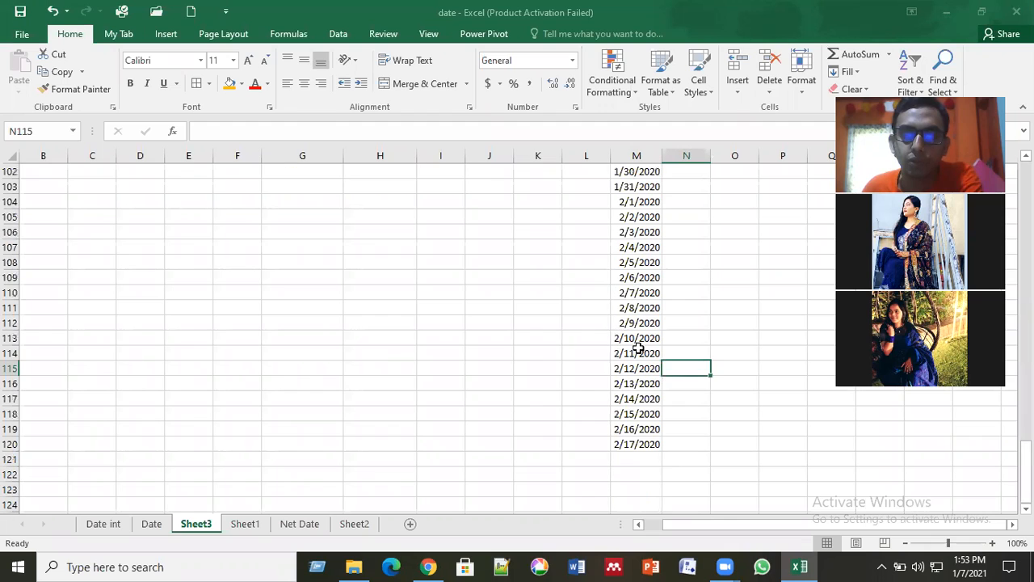
left_click(638, 443)
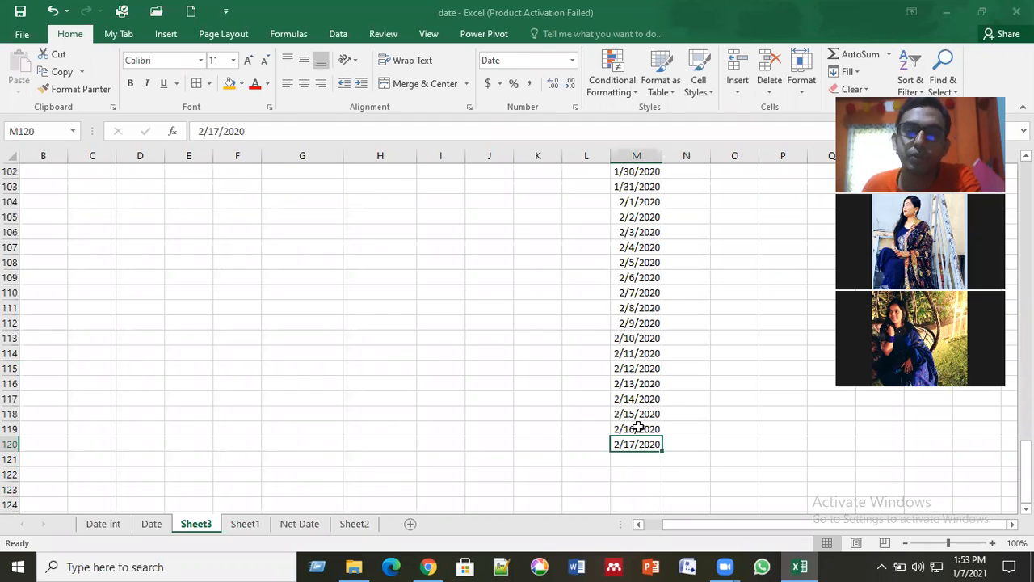
scroll(638, 428, "up", 5)
scroll(656, 387, "up", 4)
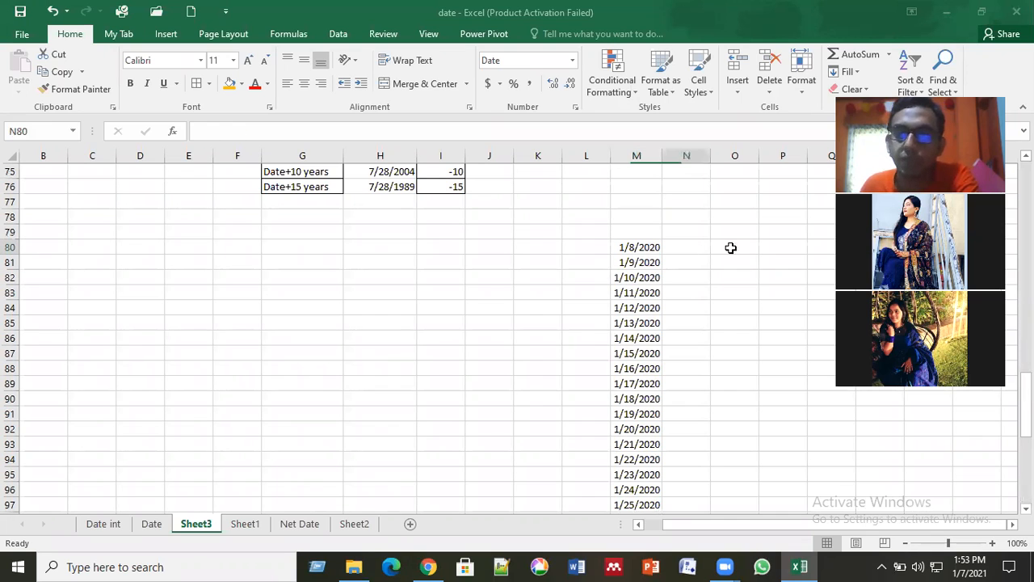
left_click(729, 247)
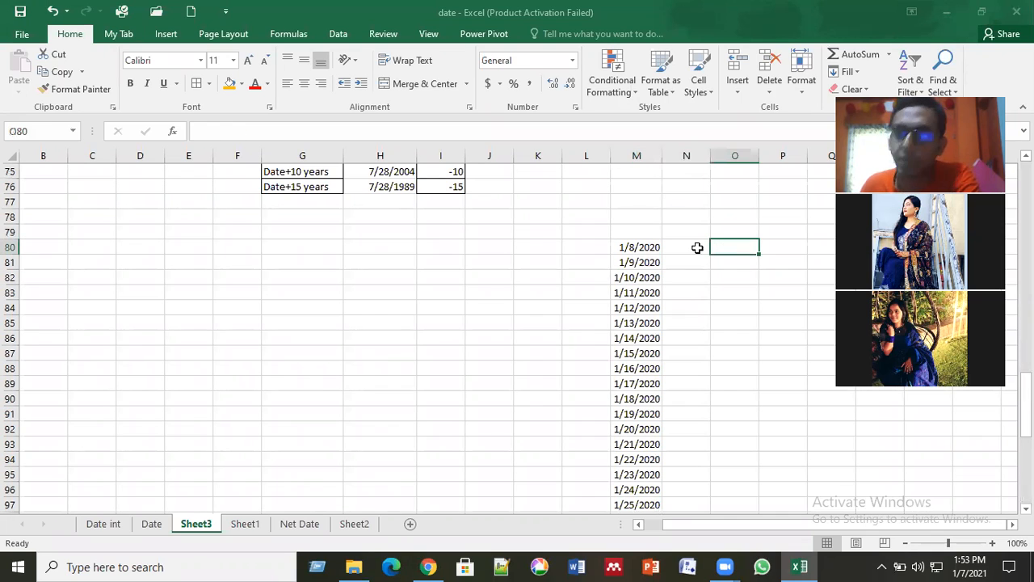
left_click(696, 247)
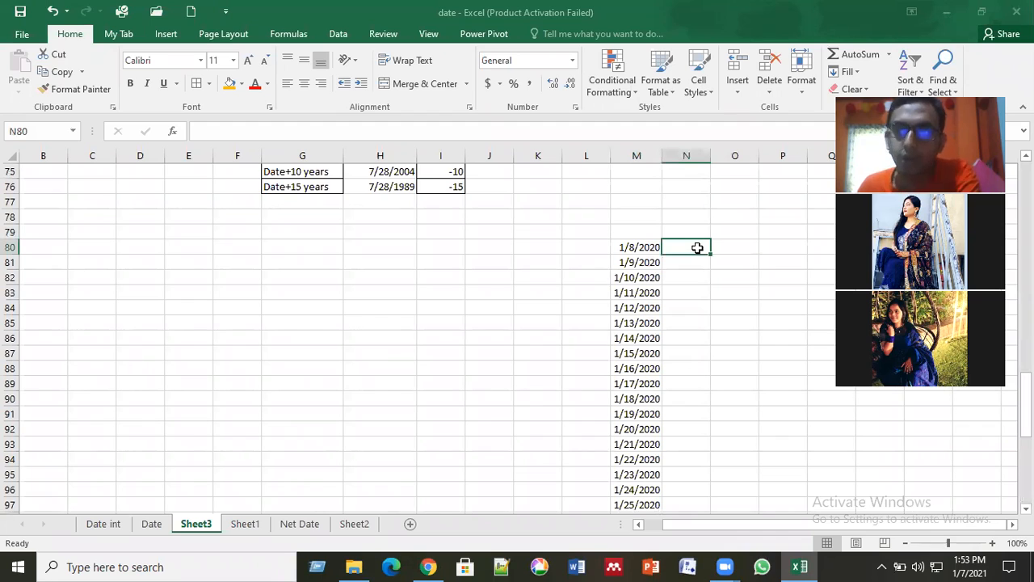
left_click(649, 253)
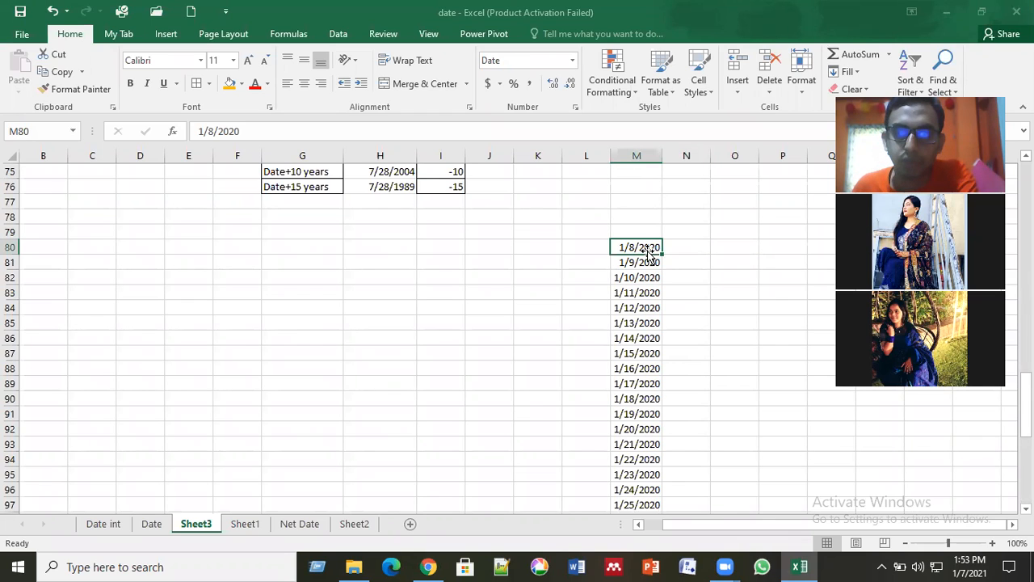
left_click(649, 269)
left_click(646, 246)
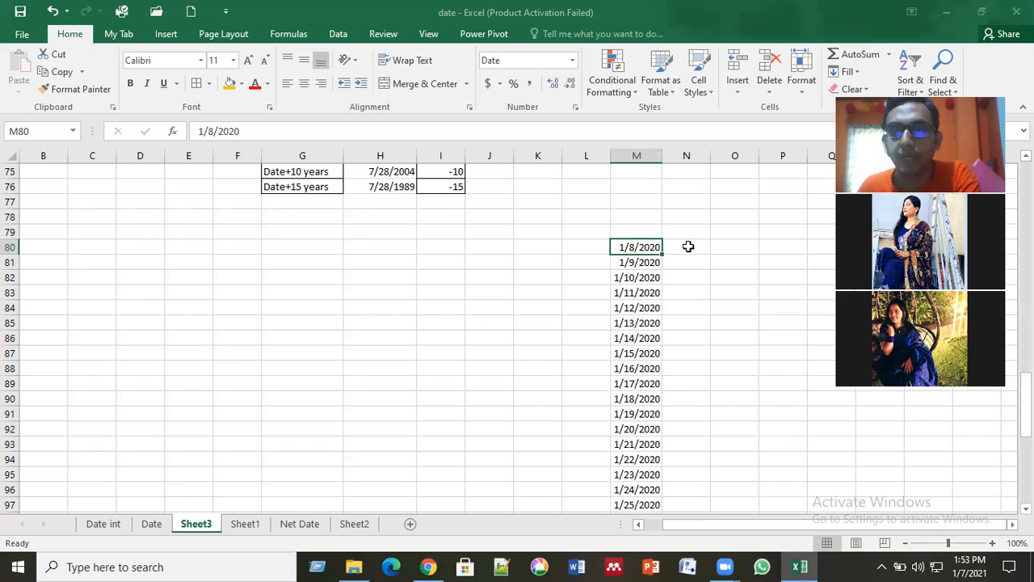
left_click(687, 247)
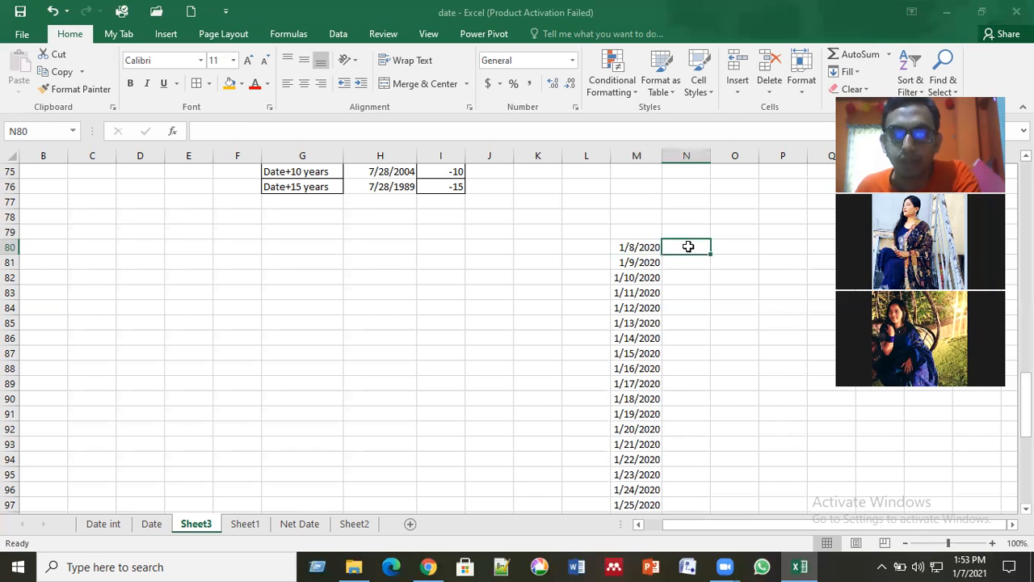
left_click(654, 247)
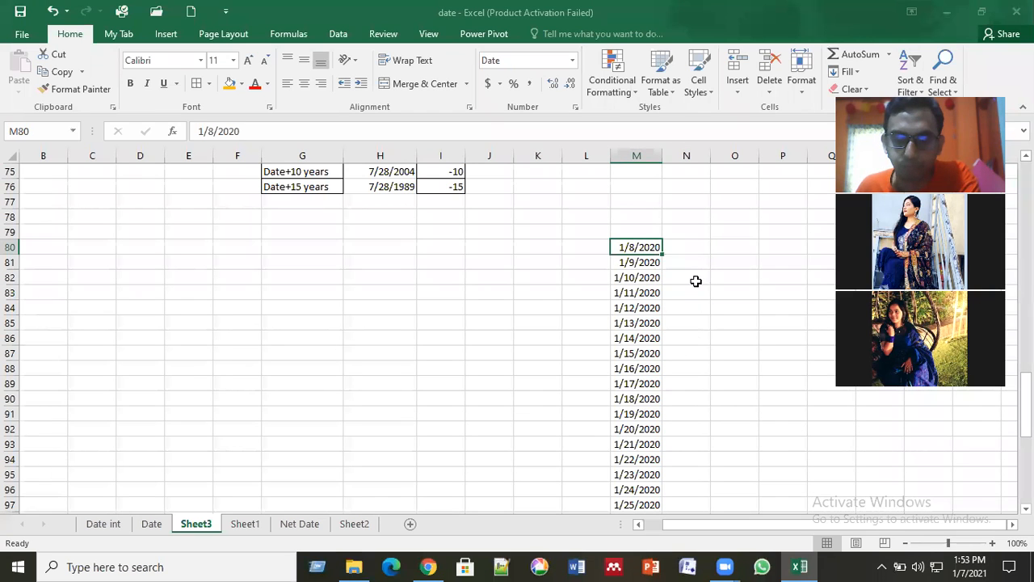
Step: Enter the formula =M80 in N80 to reference the first date of the series
left_click(684, 250)
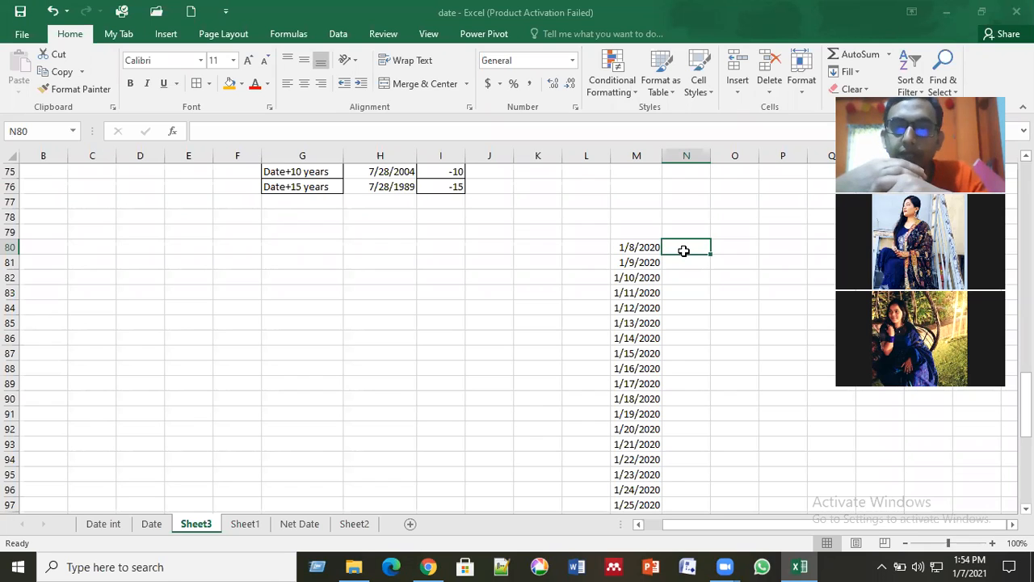
type("=")
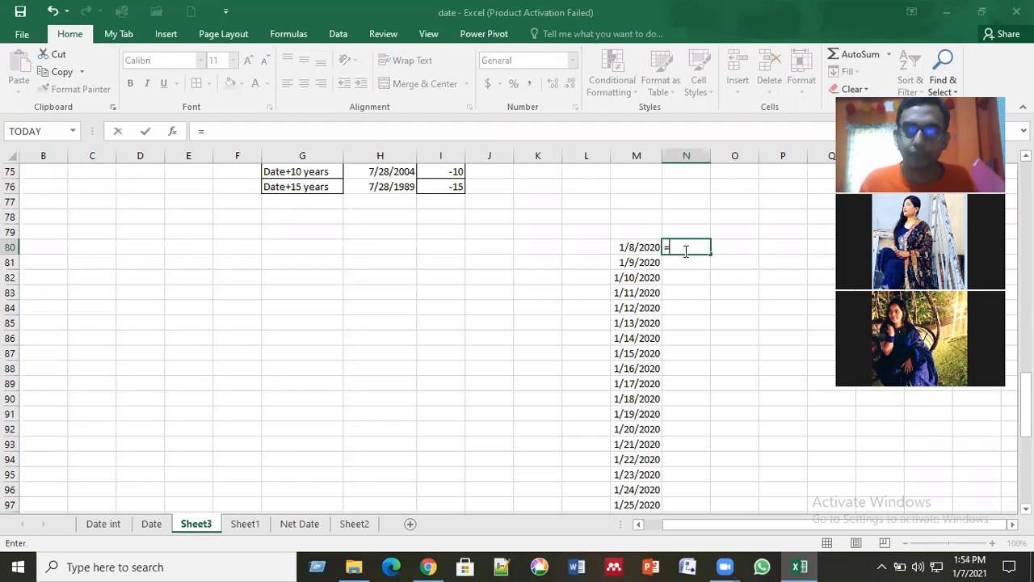
left_click(640, 246)
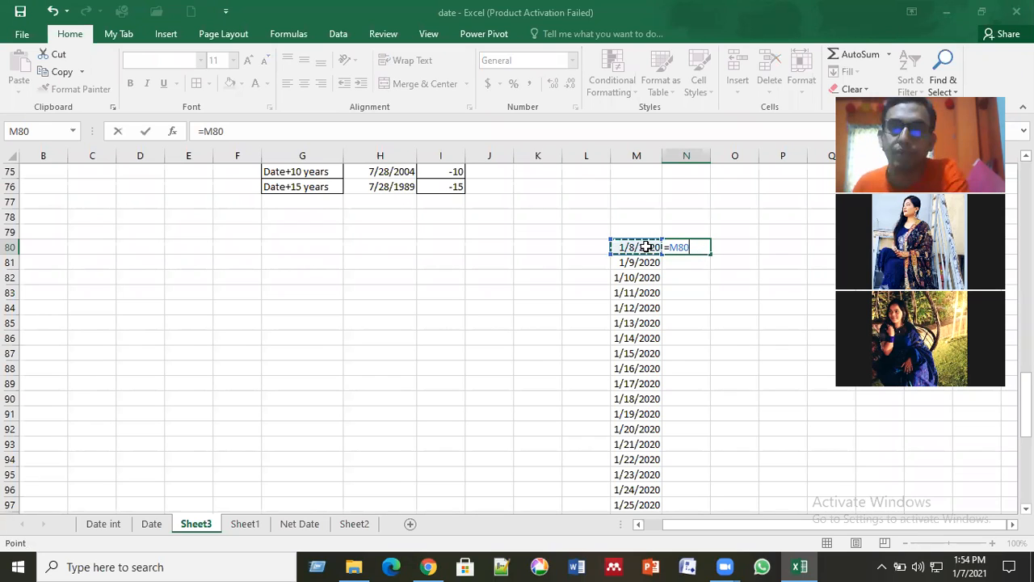
key("Return")
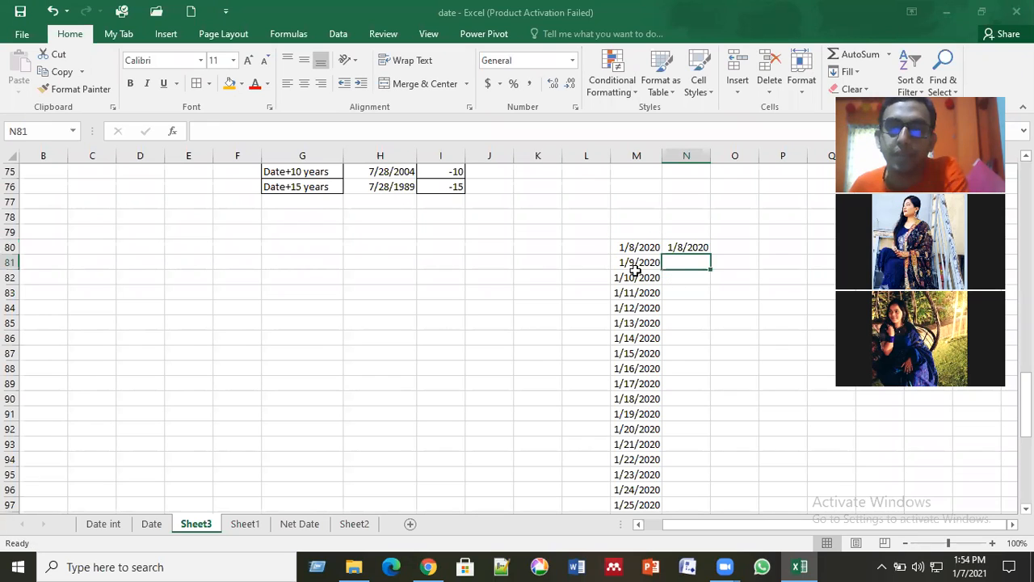
Step: Open the cell format settings for N80 and look through the available date format types
left_click(688, 248)
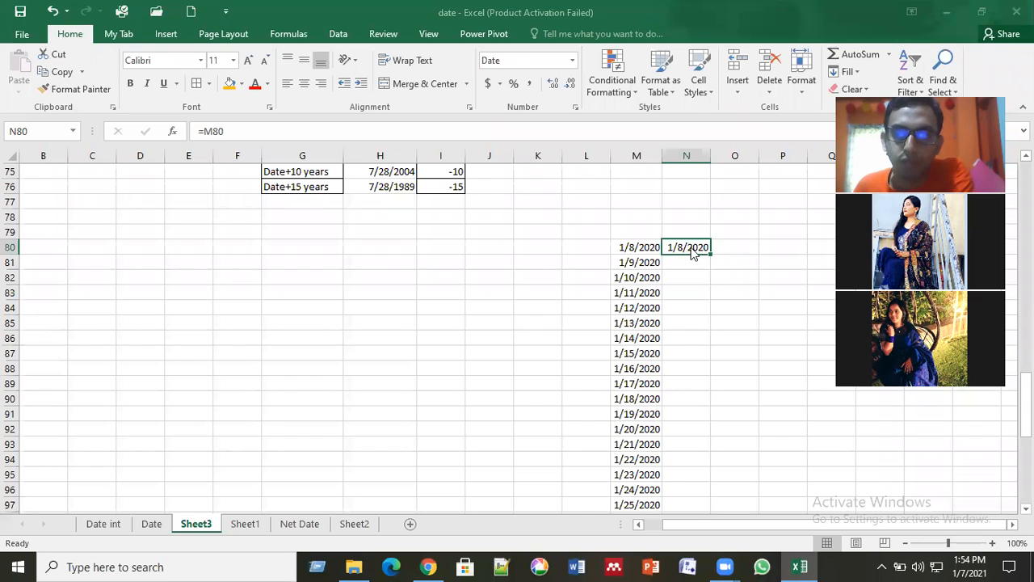
right_click(690, 250)
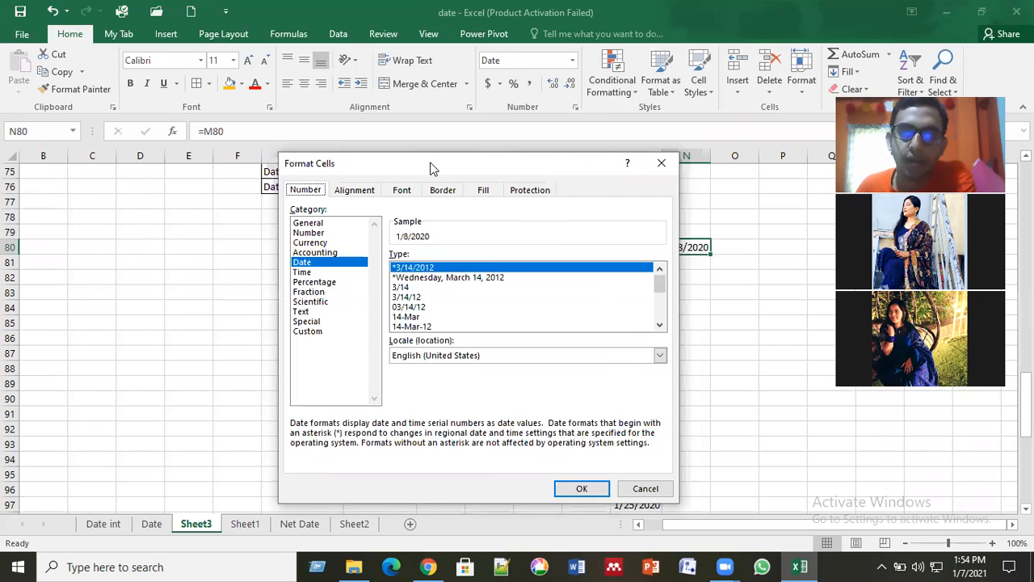
left_click_drag(545, 173, 431, 167)
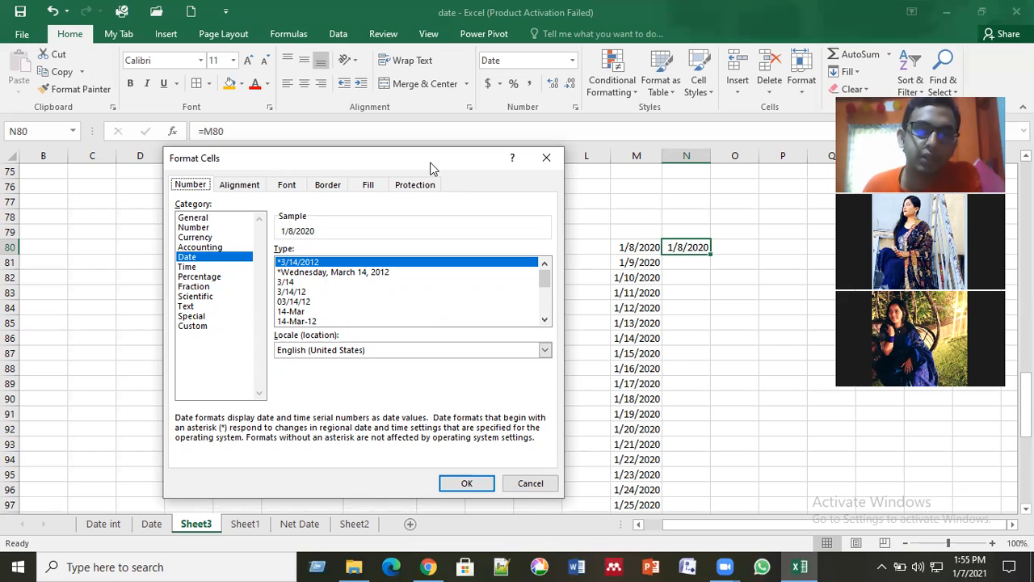
left_click(545, 320)
left_click(545, 319)
left_click(544, 320)
left_click(544, 320)
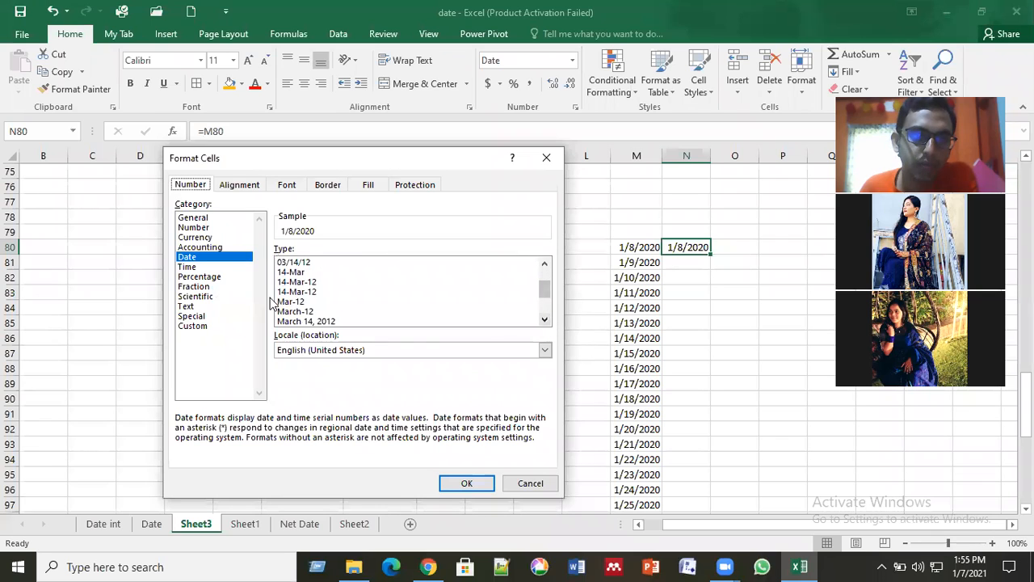
left_click(546, 320)
left_click(545, 320)
left_click(545, 320)
left_click(546, 320)
left_click(545, 320)
left_click(545, 320)
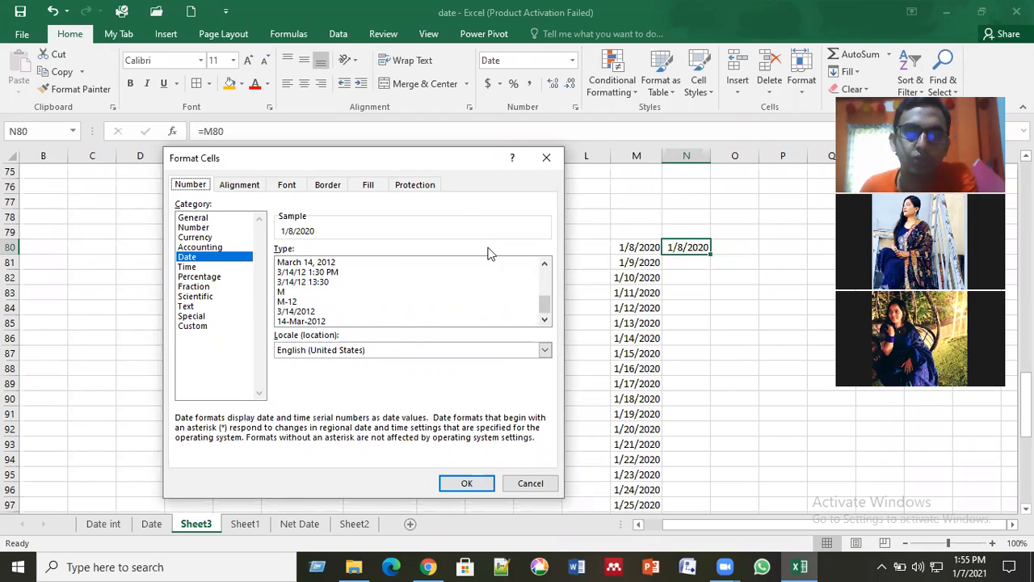
Step: Switch the number format of N80 to the Custom category and clear the existing format code
left_click(201, 328)
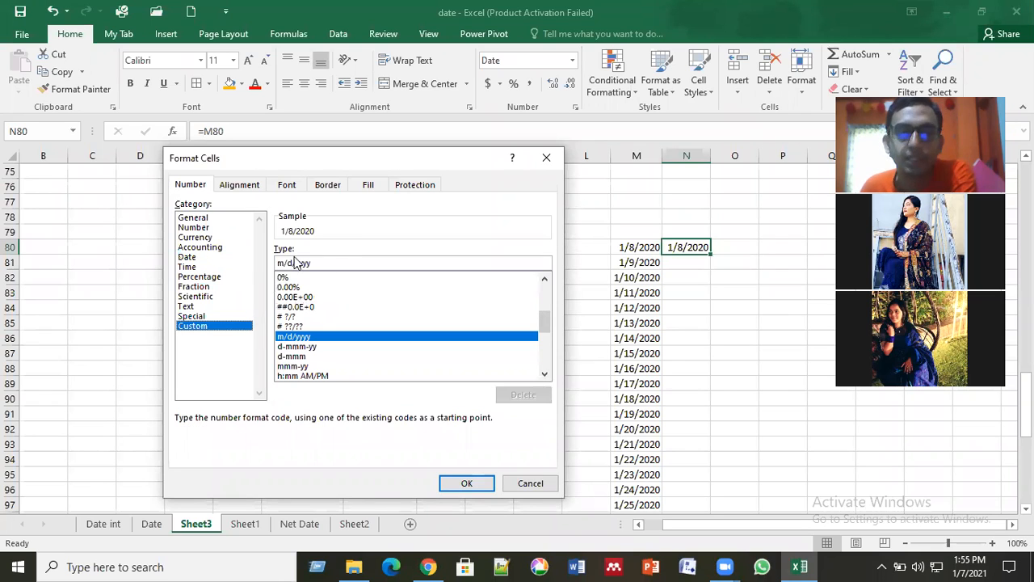
left_click_drag(315, 264, 275, 269)
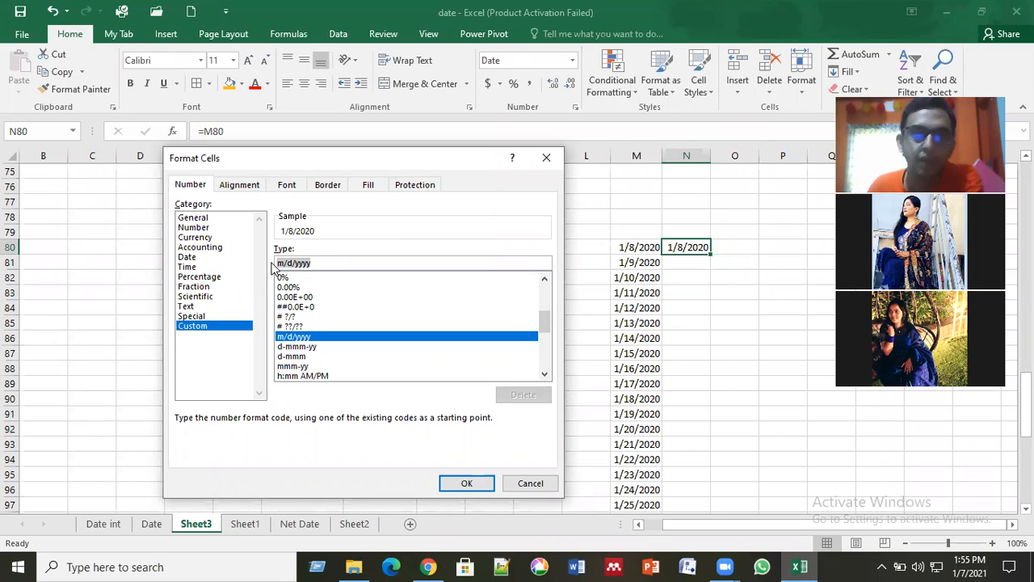
key("BackSpace")
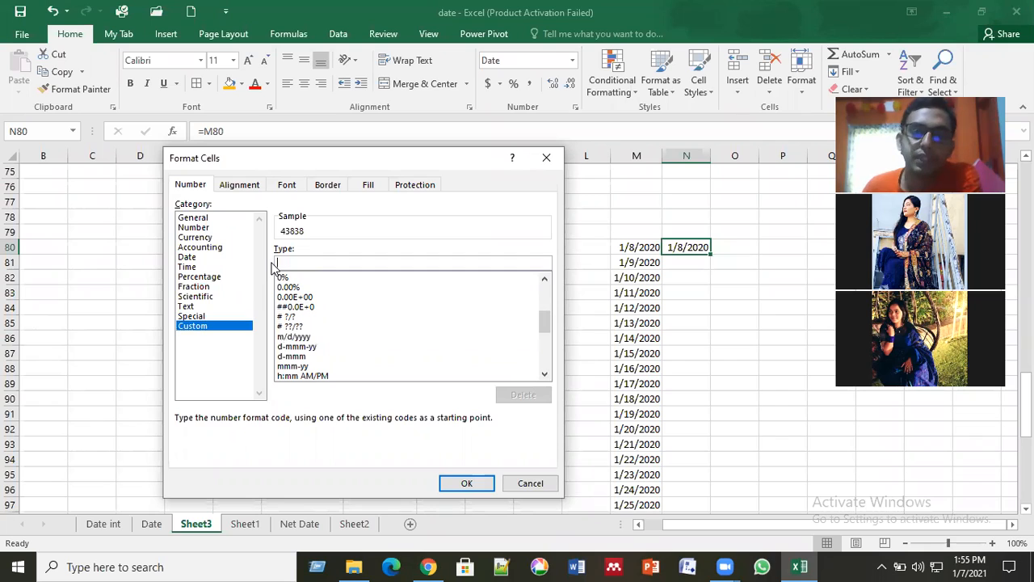
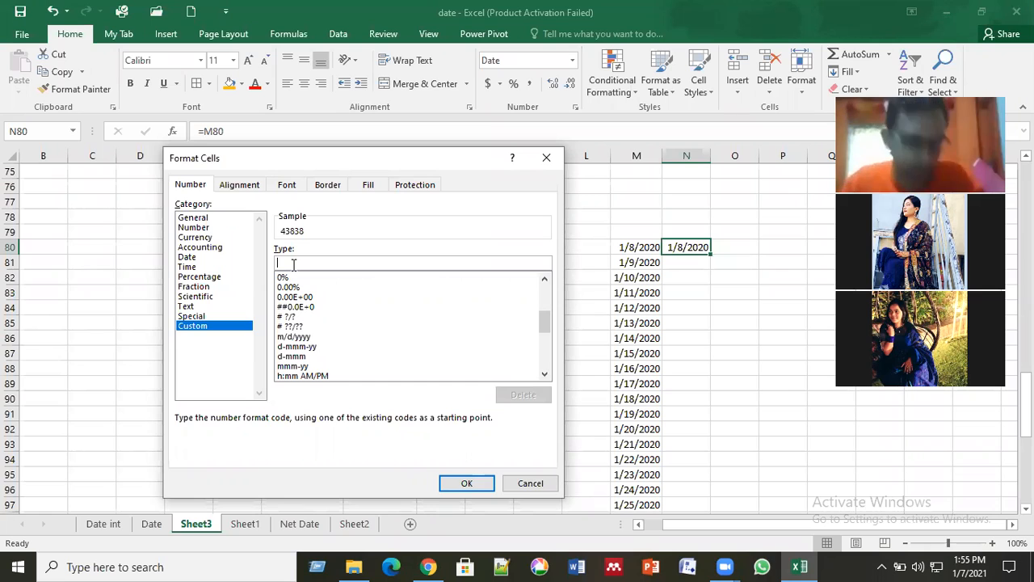
Step: Try the day codes d, dd and ddd for N80, and apply dddd as its custom number format
type("d")
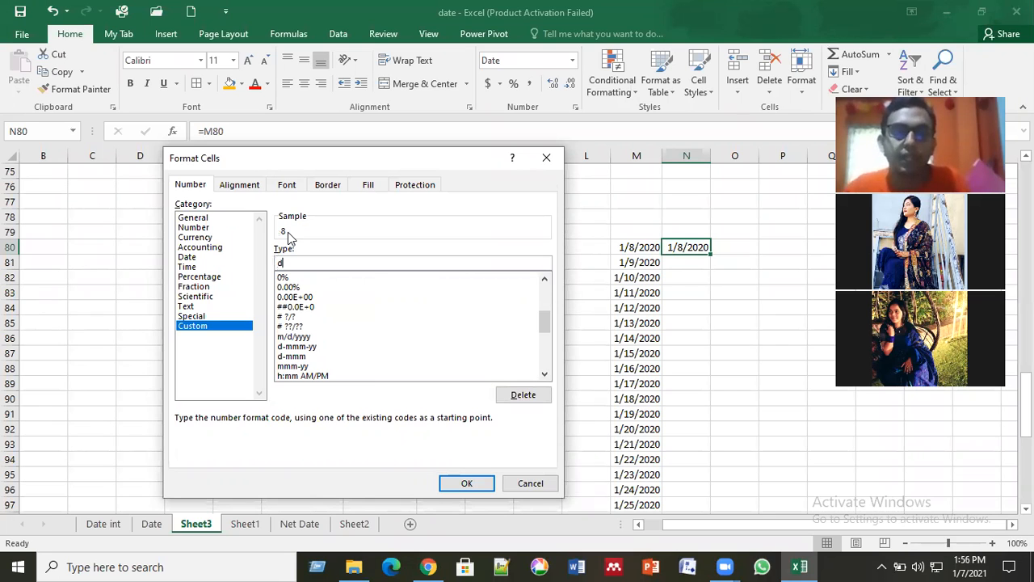
type("d")
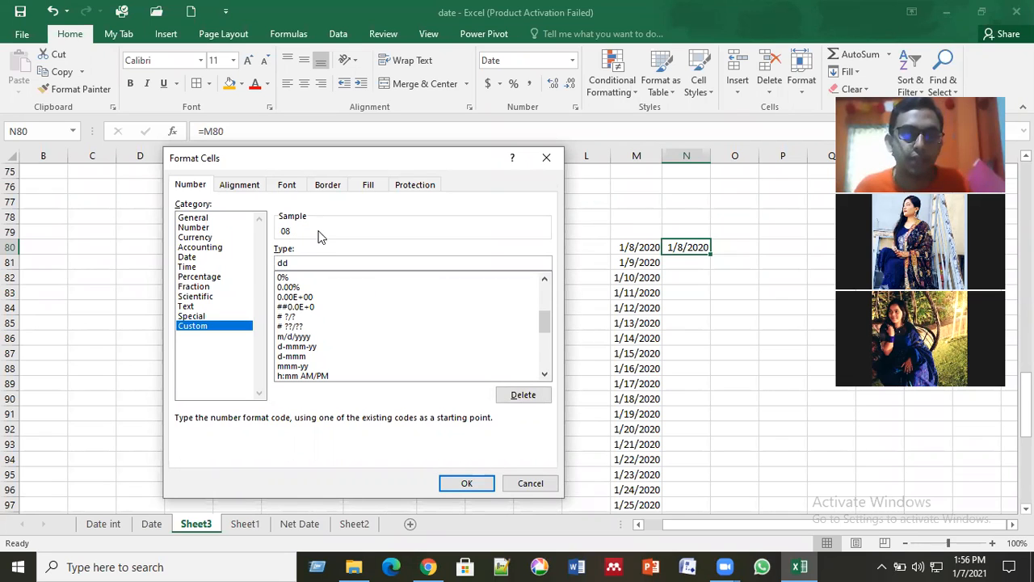
type("d")
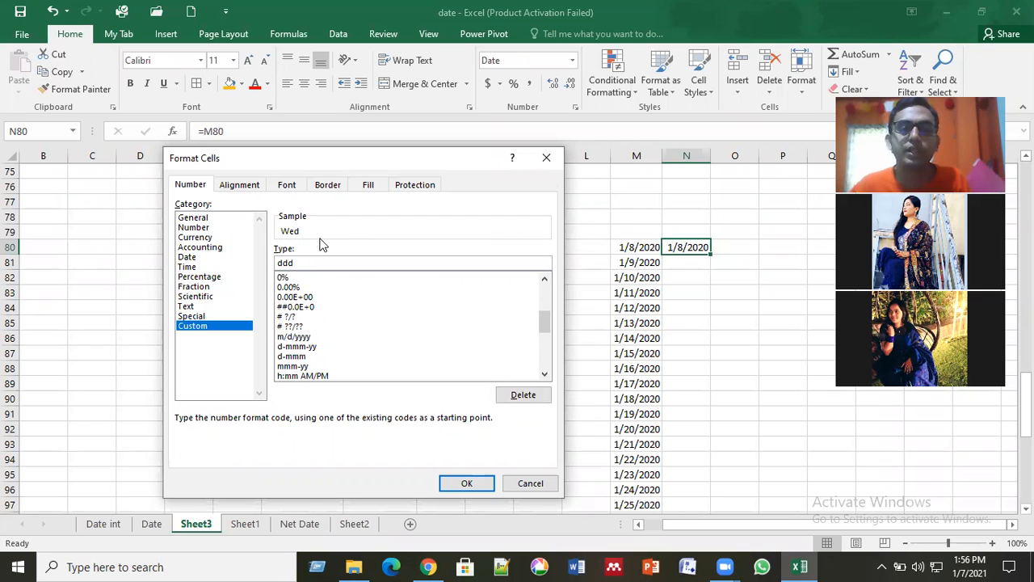
type("d")
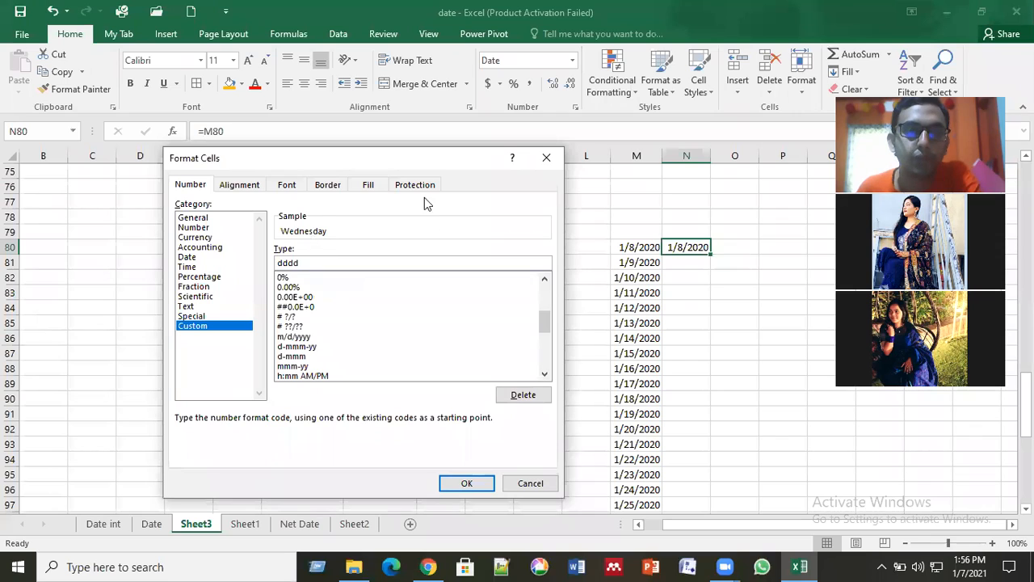
left_click(467, 483)
left_click(764, 352)
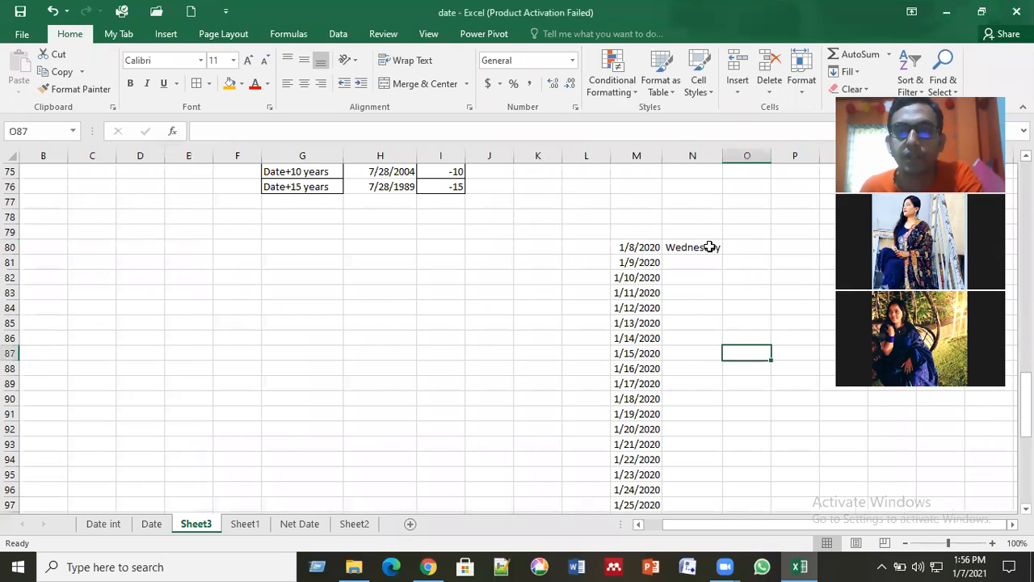
Step: Fill the weekday formula in N80 down column N alongside the date series and check the filled rows
left_click(709, 246)
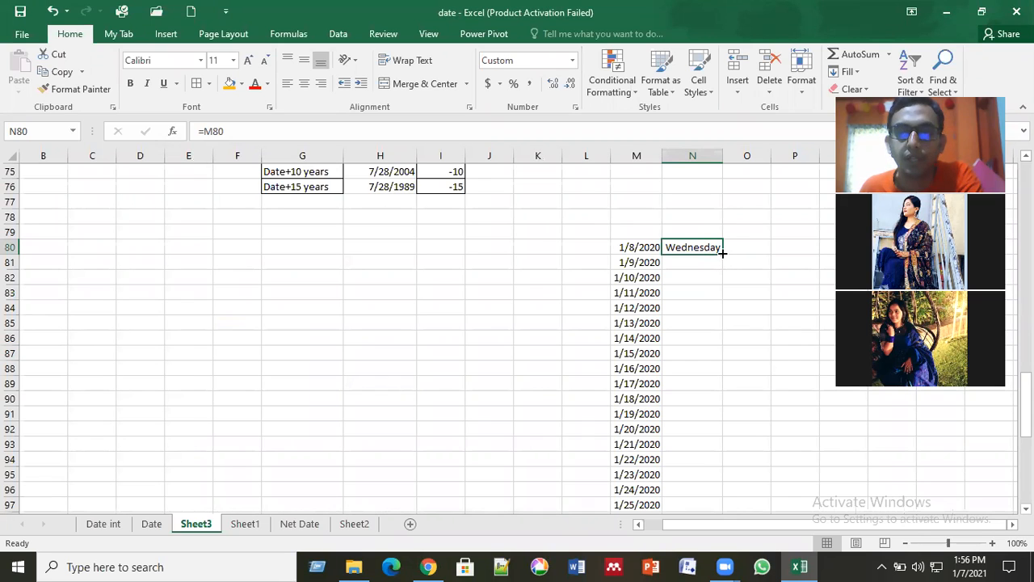
double_click(722, 253)
left_click(741, 274)
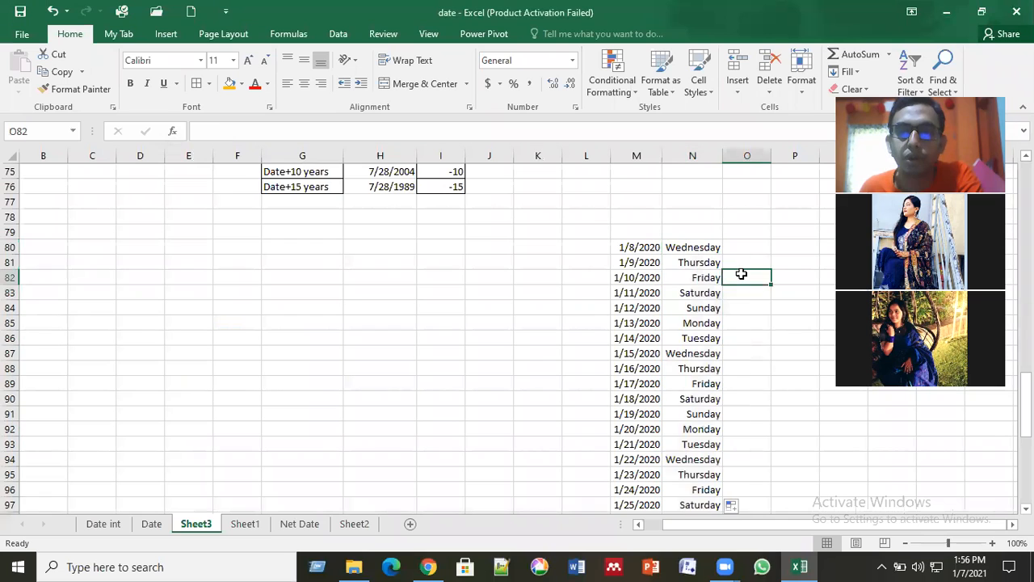
scroll(741, 274, "down", 5)
scroll(741, 274, "down", 8)
scroll(741, 274, "up", 11)
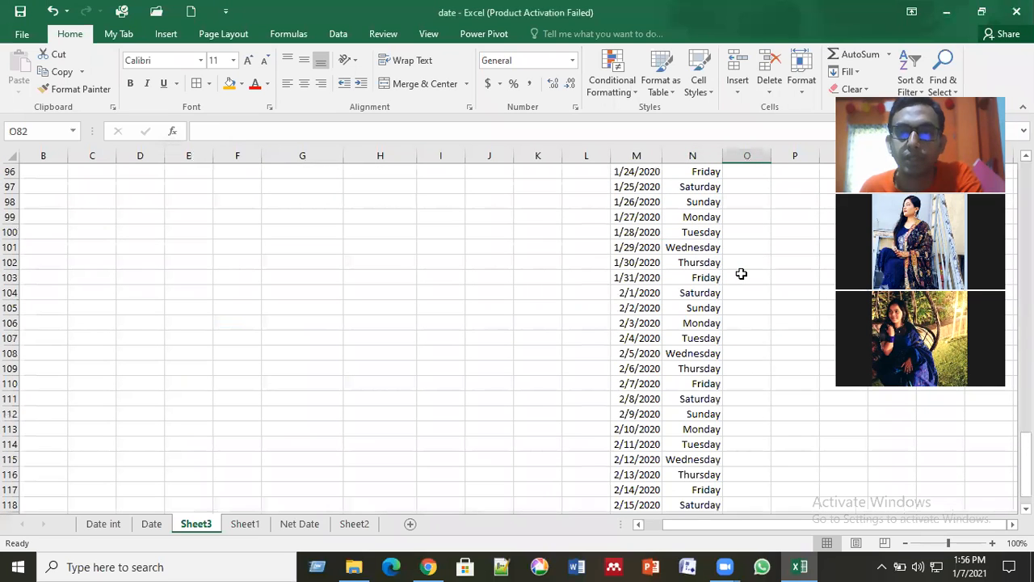
scroll(682, 294, "up", 3)
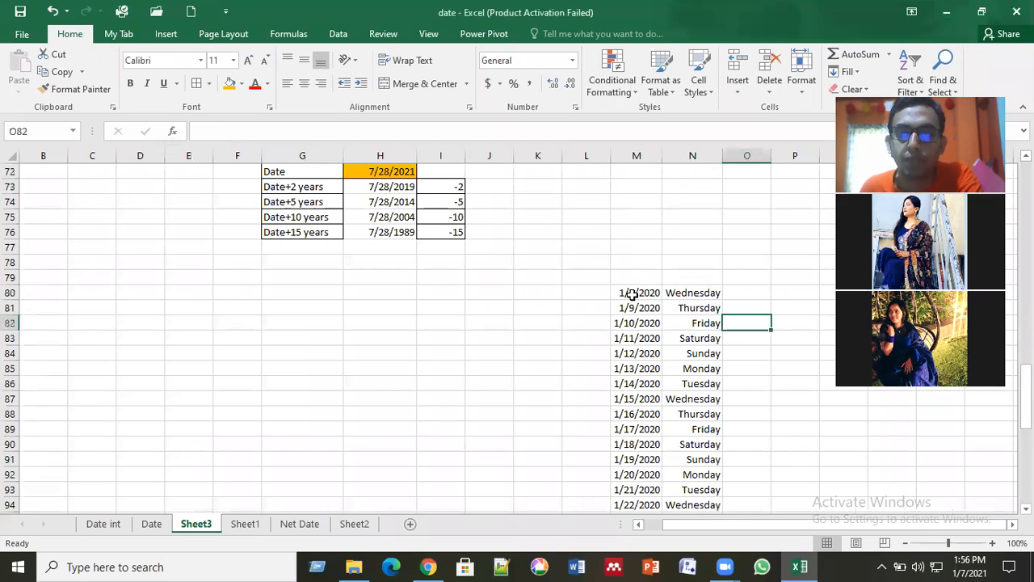
Step: Compare the source date in M80 with the weekday formula in N80
left_click(689, 296)
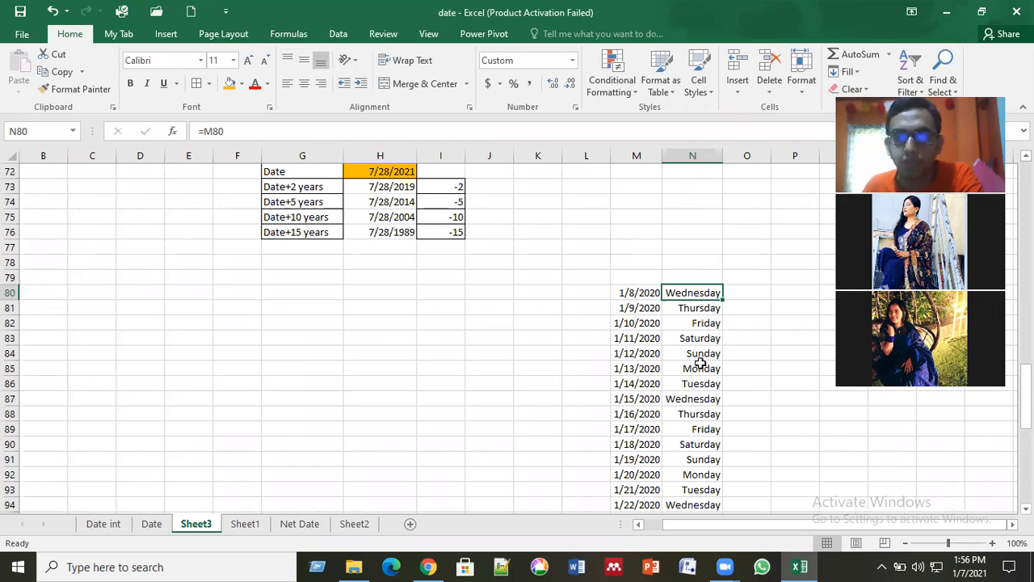
scroll(699, 363, "down", 1)
left_click_drag(709, 530, 840, 532)
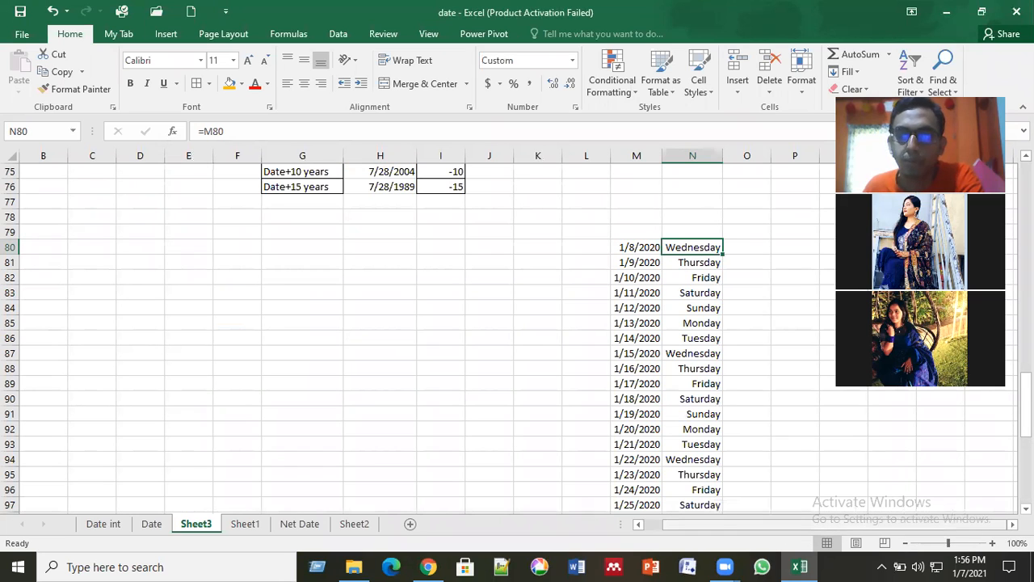
scroll(728, 320, "right", 2)
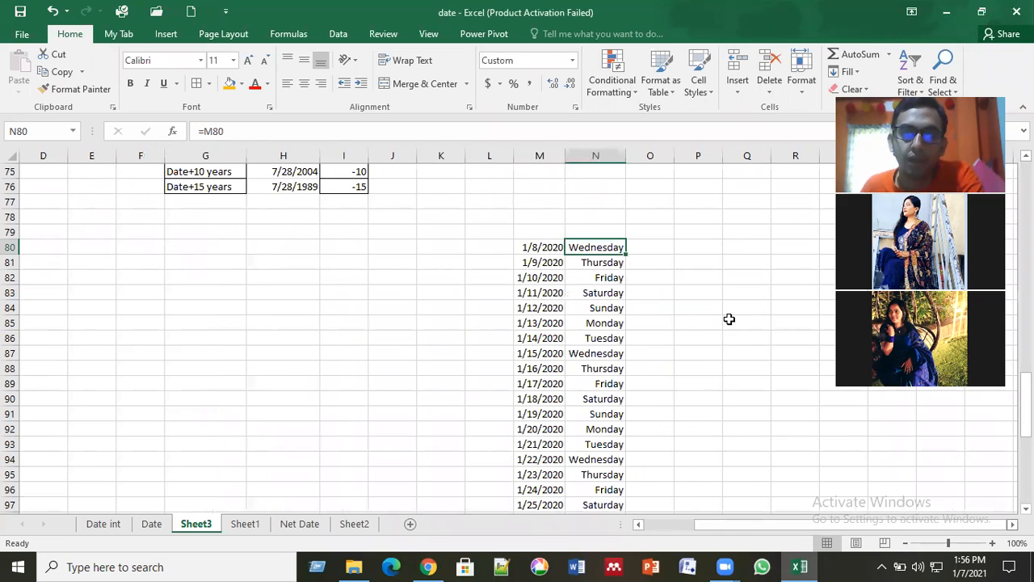
key("Right")
left_click(543, 246)
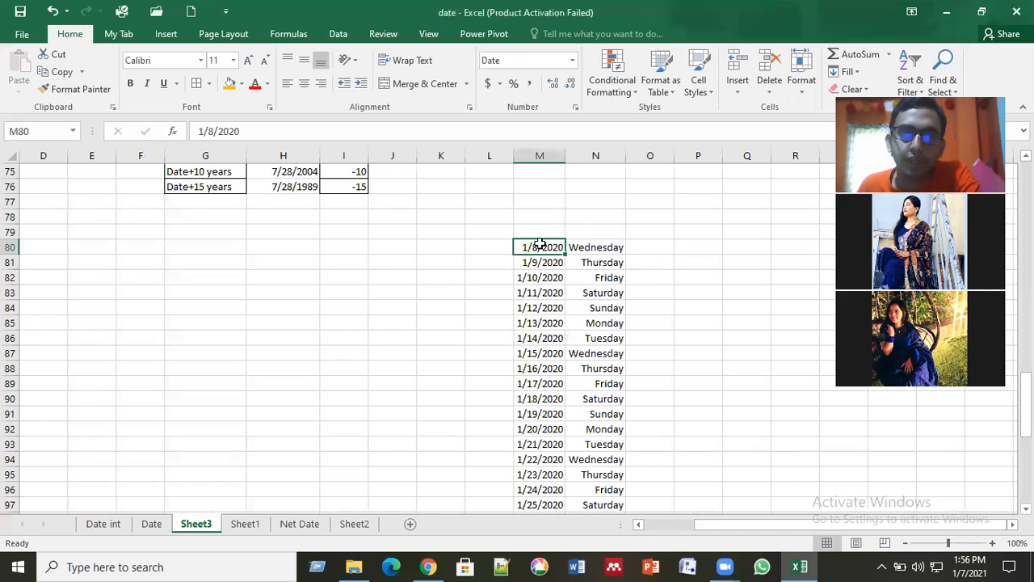
left_click(662, 247)
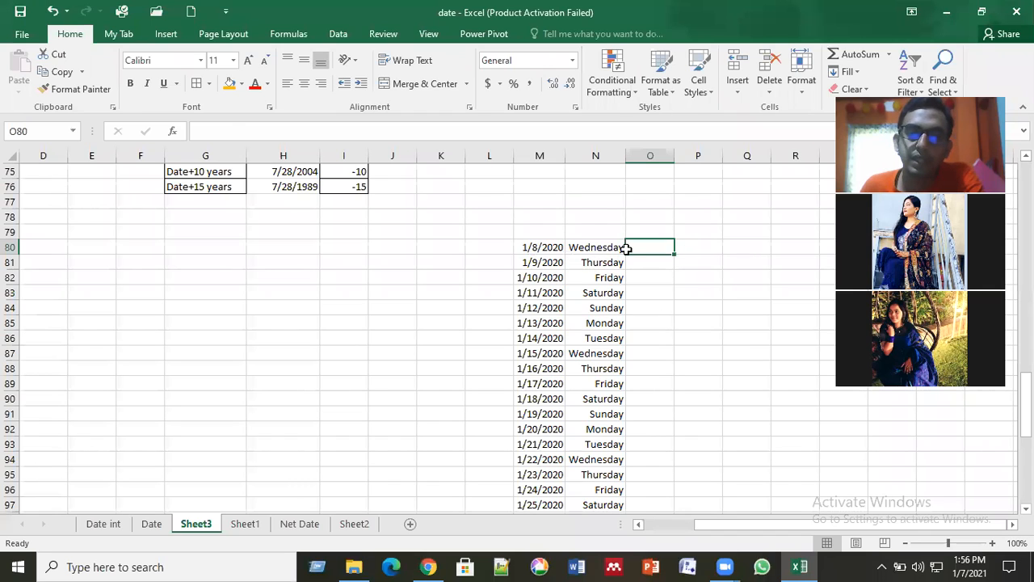
Step: Clear the weekday entries from column N, starting at N80
key("Left")
key("Left")
left_click_drag(606, 247, 626, 482)
key("Delete")
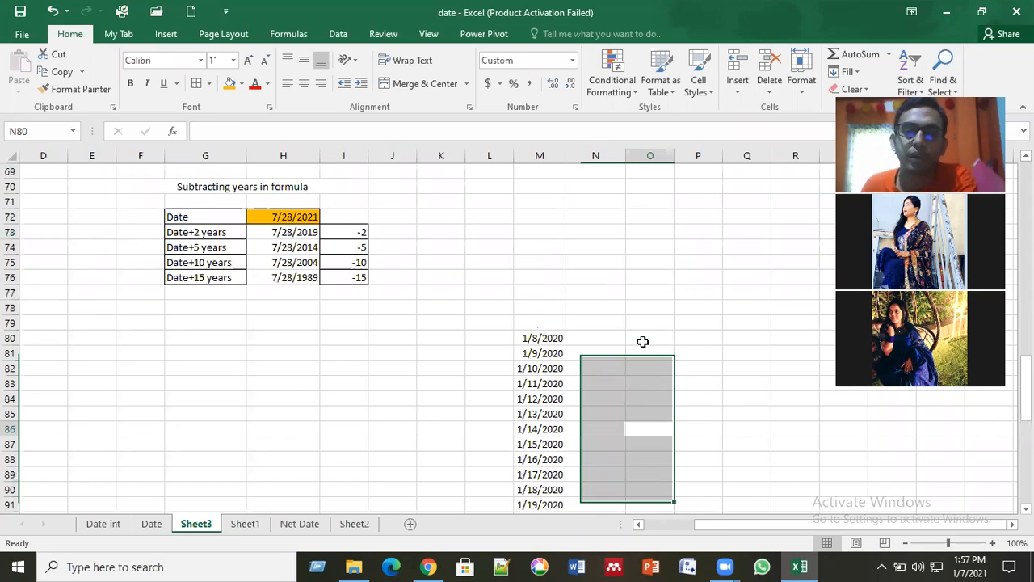
Step: Enter the formula =M80 in O80 to reference the first date of the series
left_click(643, 342)
type("=")
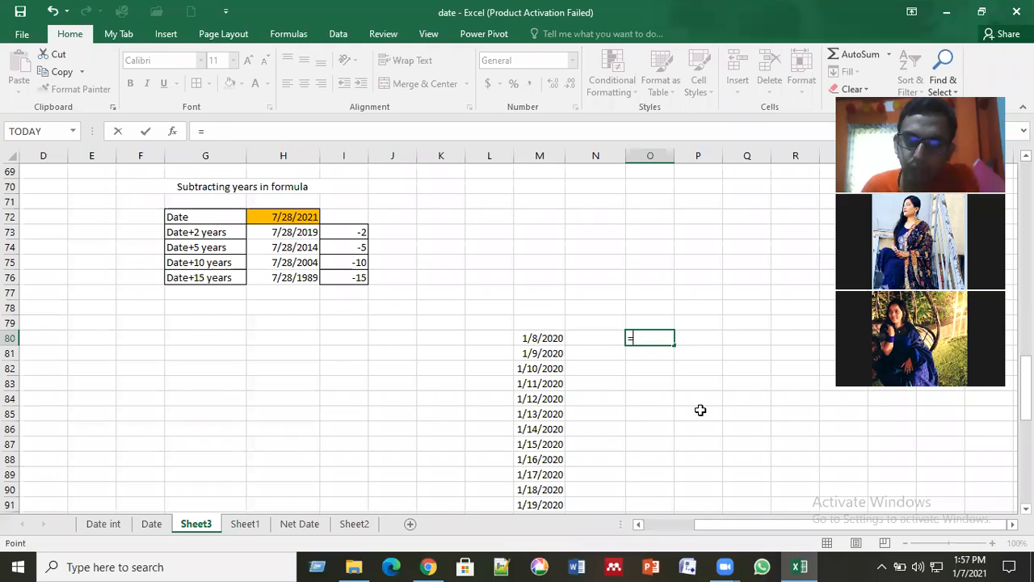
key("Left")
key("Left")
key("Return")
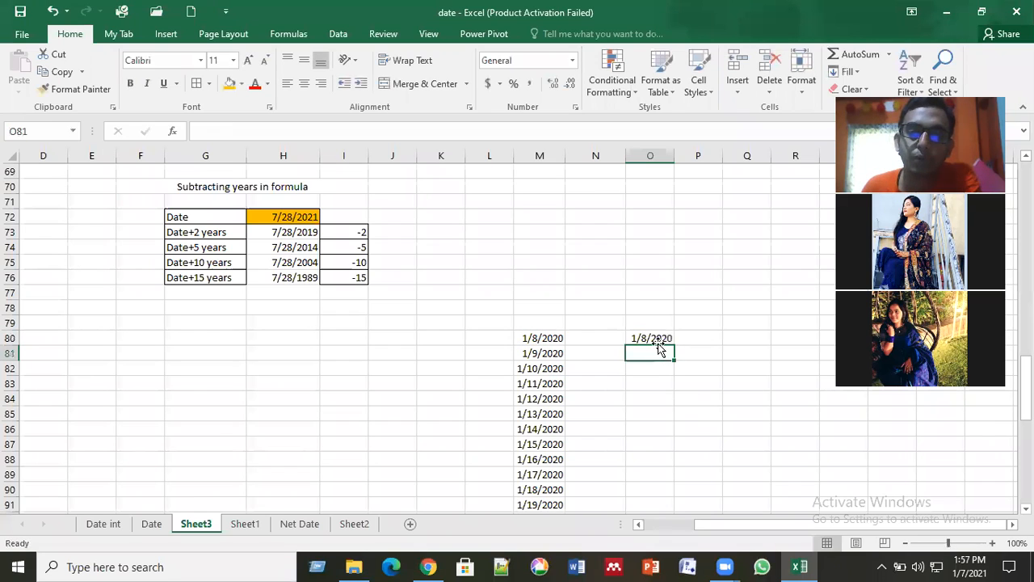
key("Up")
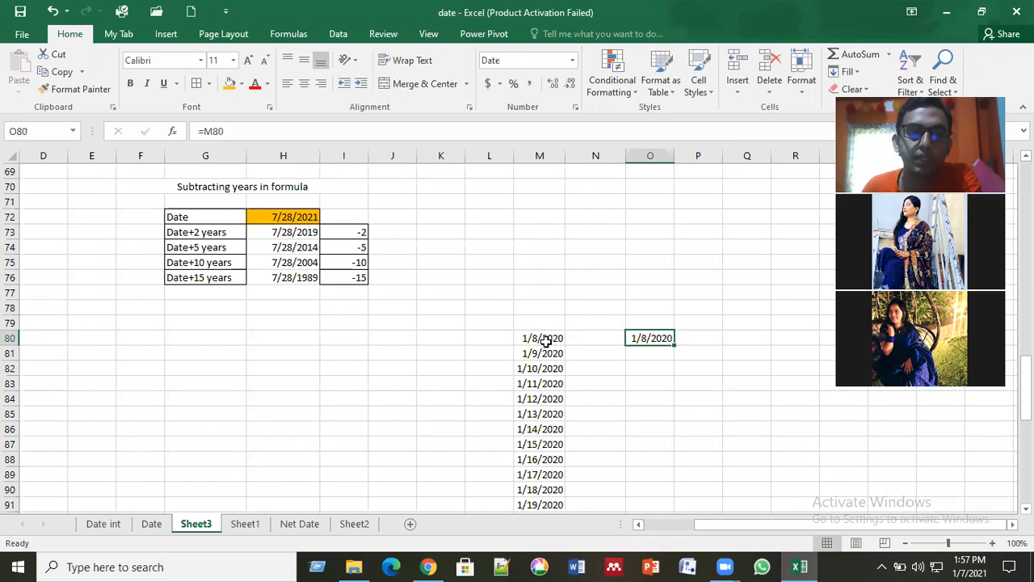
Step: Compare the contents of M80 and O80, and re-enter the =M80 reference in O80
left_click(546, 340)
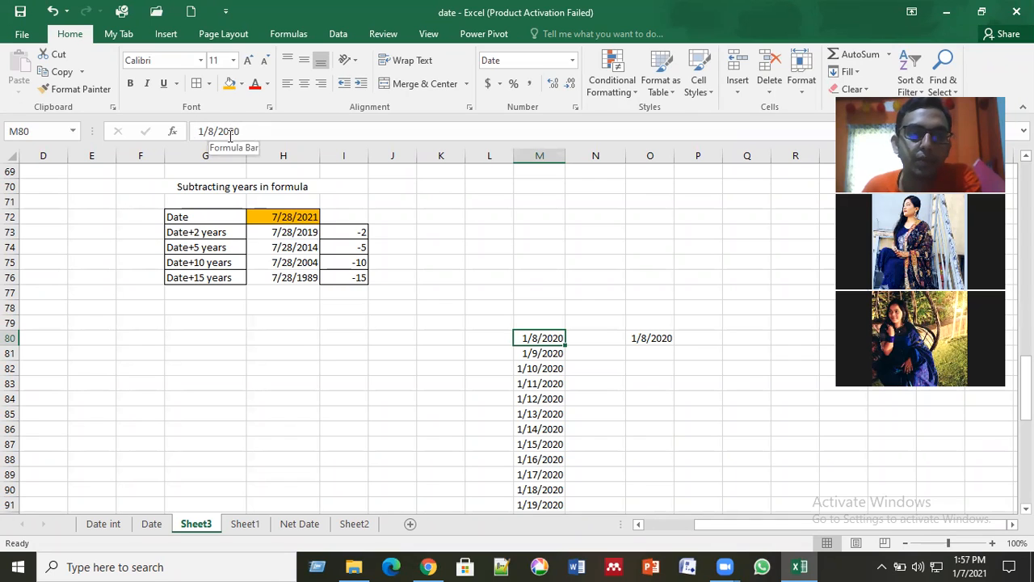
left_click(646, 339)
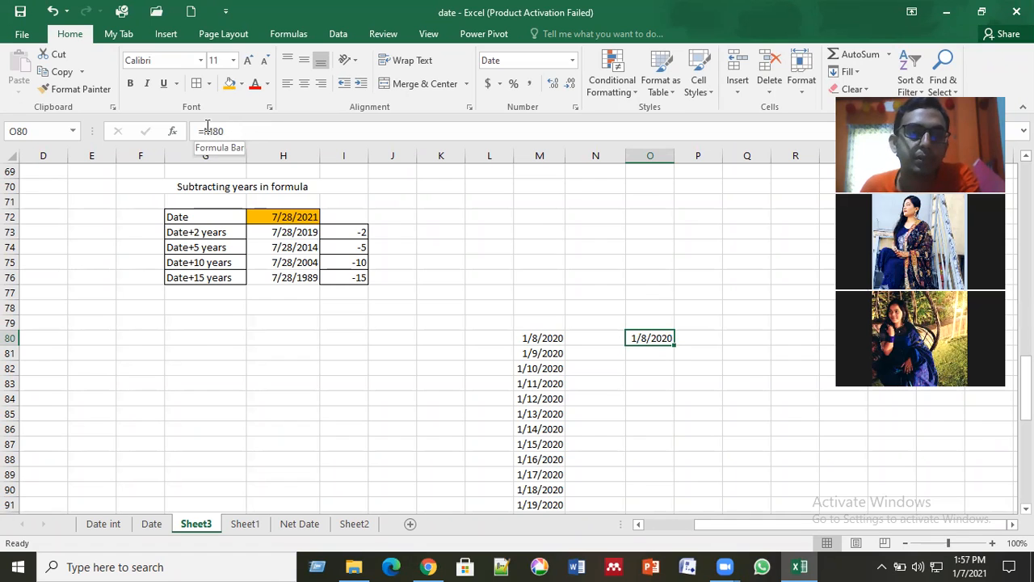
left_click(661, 351)
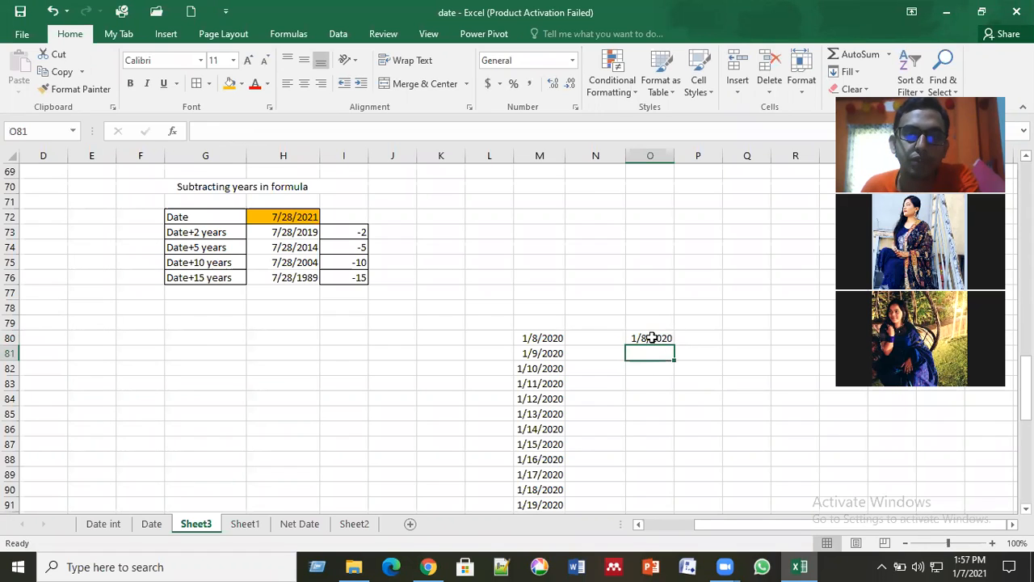
left_click(651, 337)
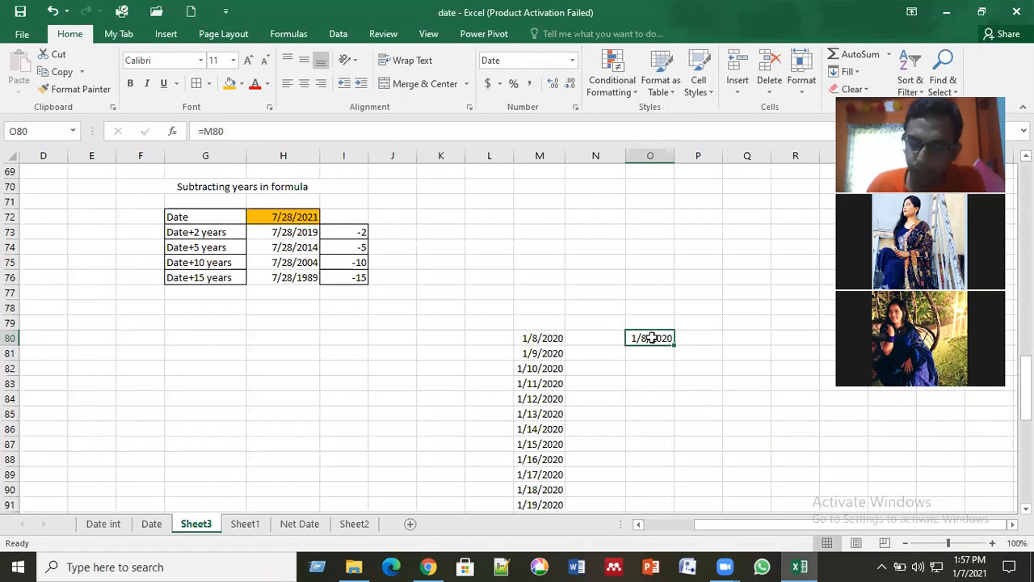
type("=")
left_click(546, 338)
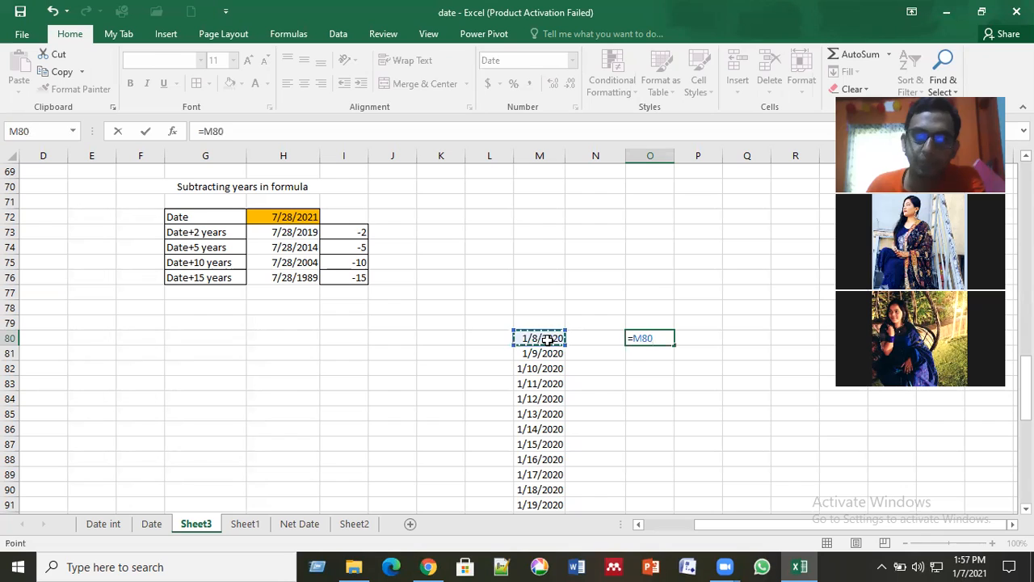
key("Return")
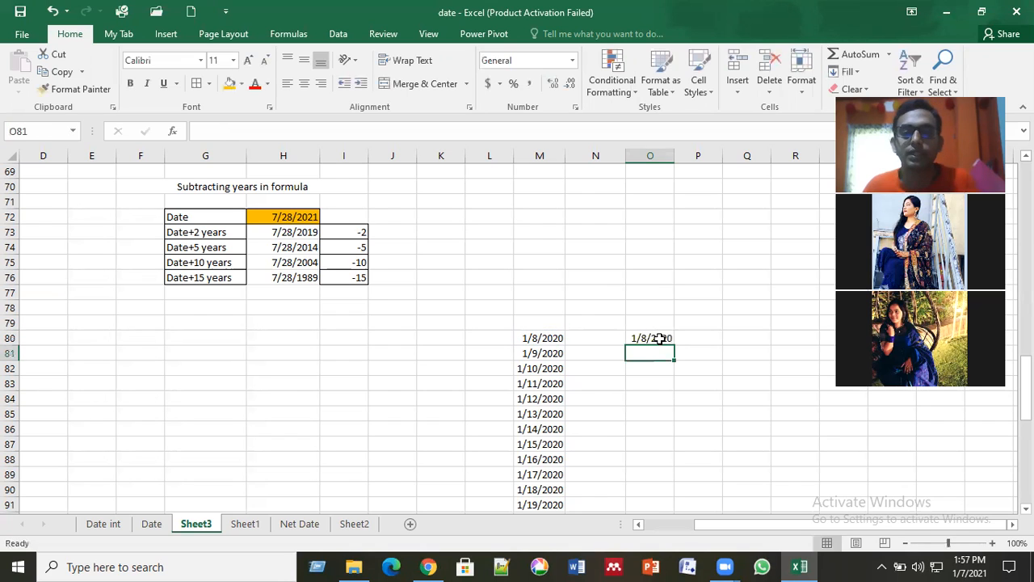
Step: Open the cell format settings for O80, choose the date type 03/14/12 and look through the other date types
left_click(660, 337)
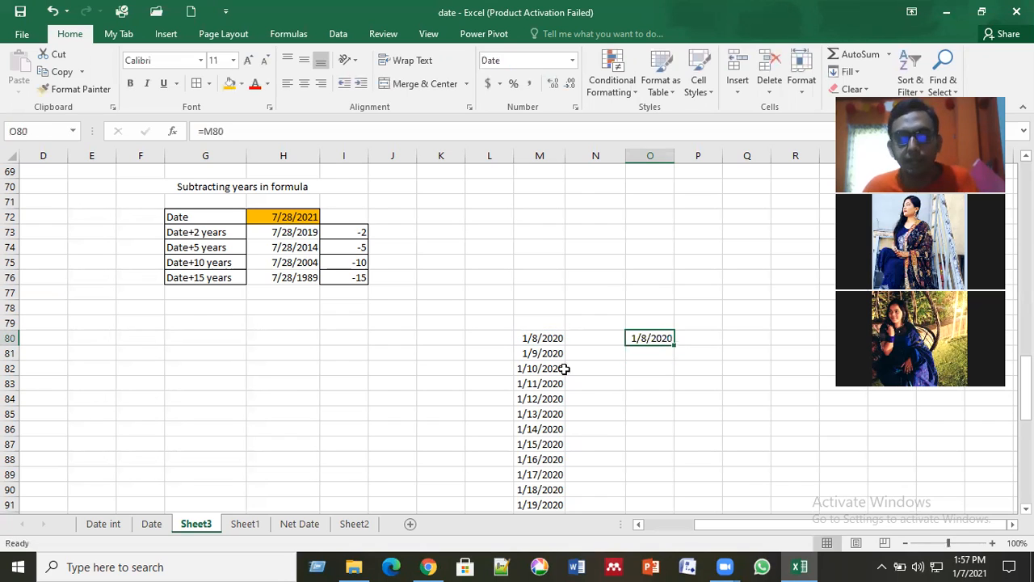
right_click(650, 343)
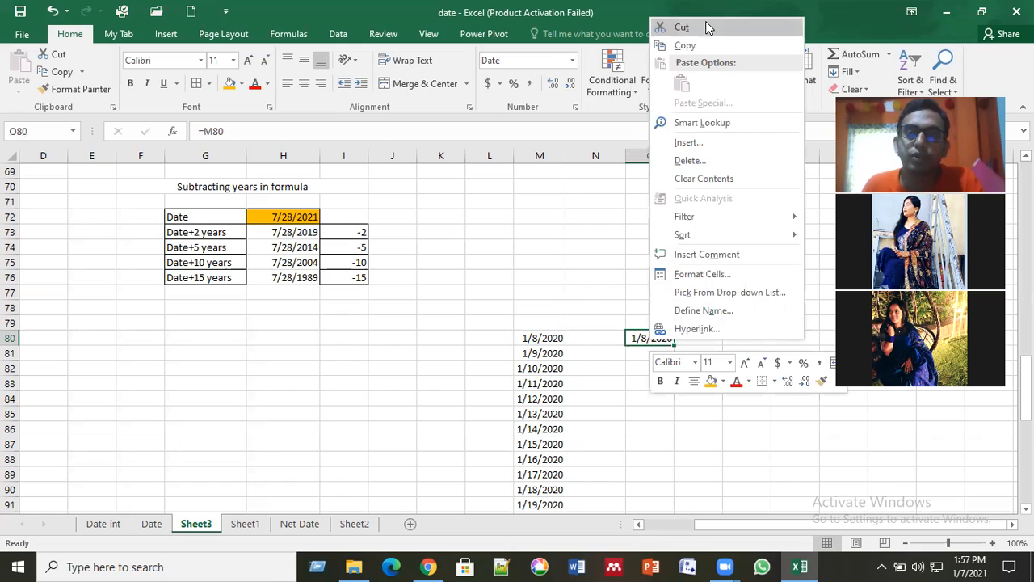
left_click(725, 276)
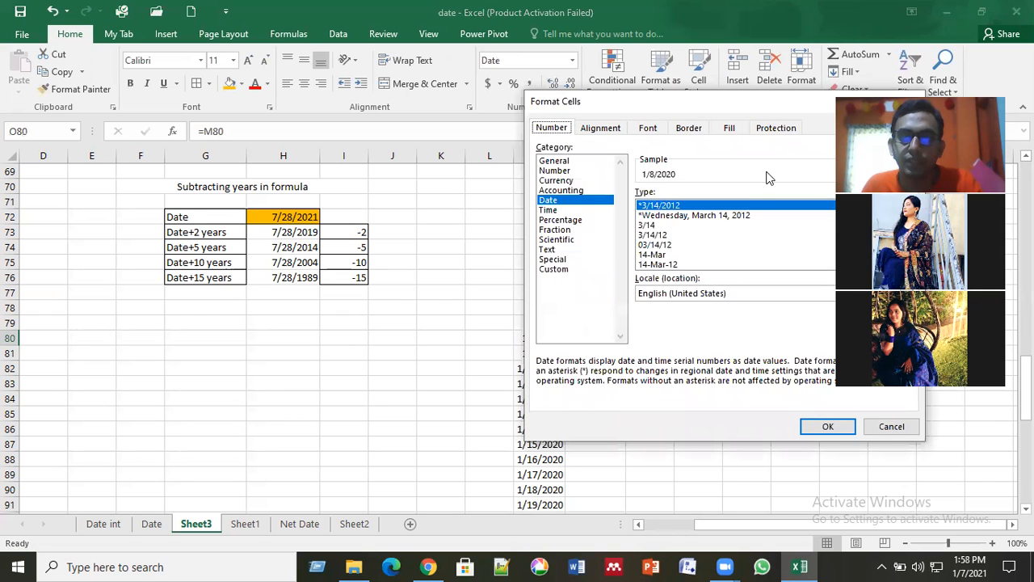
left_click_drag(794, 110, 589, 188)
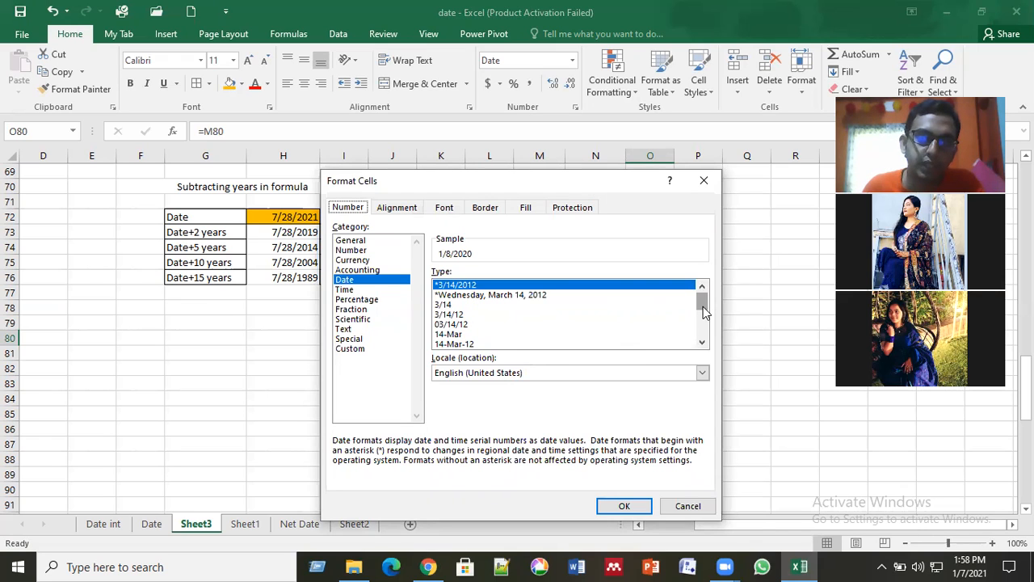
left_click(462, 324)
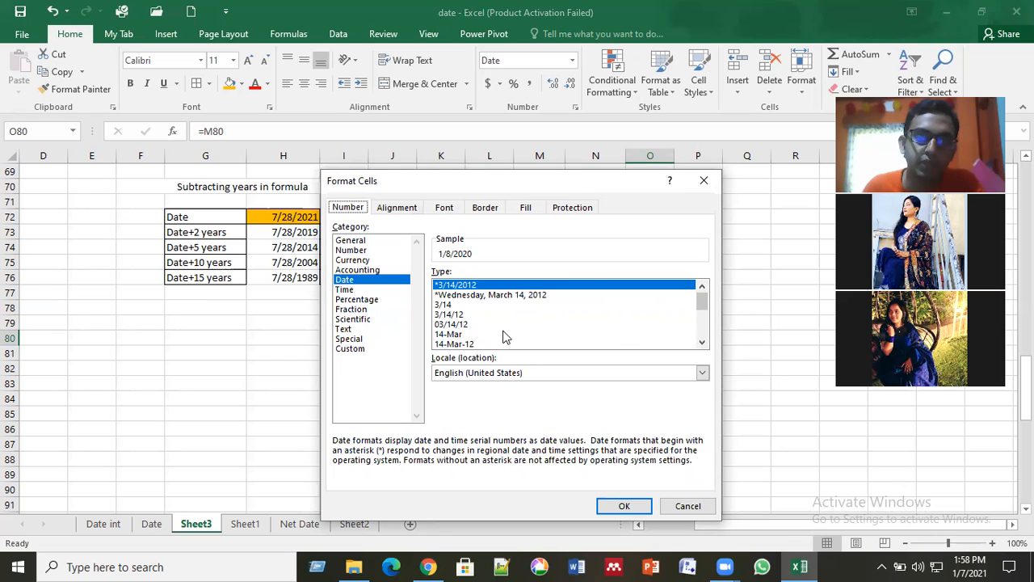
double_click(702, 343)
left_click(702, 343)
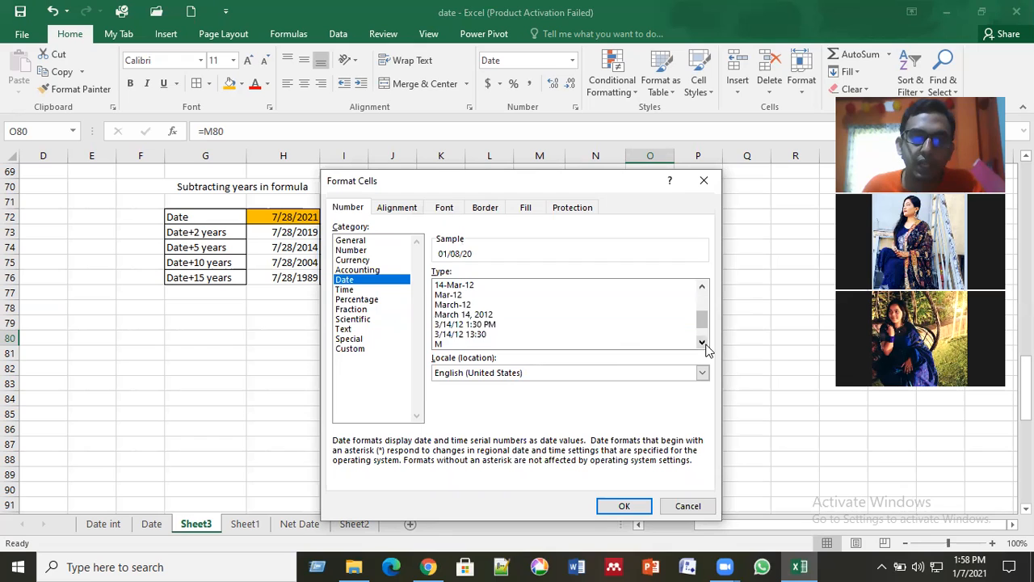
left_click(702, 343)
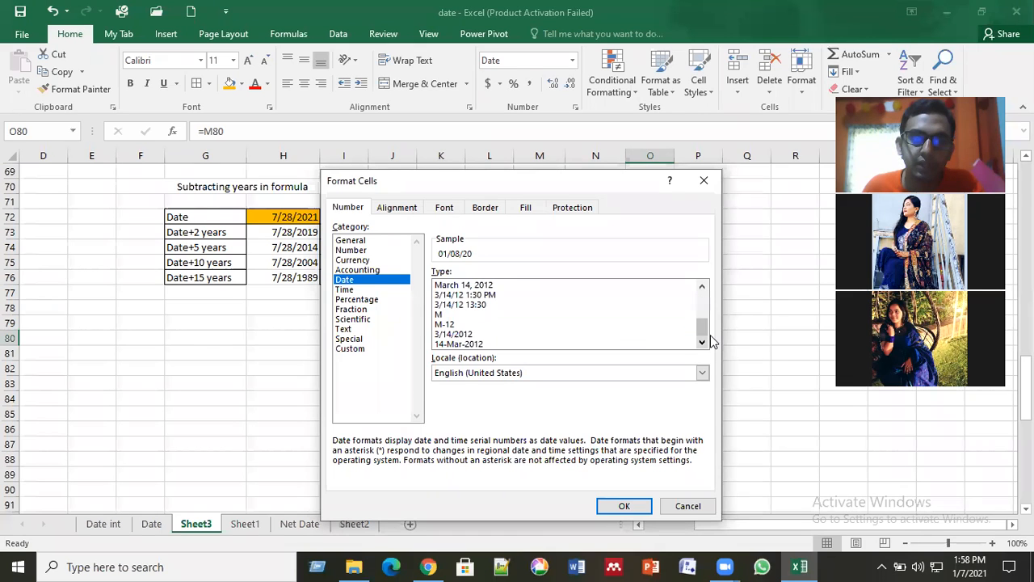
left_click_drag(705, 328, 704, 289)
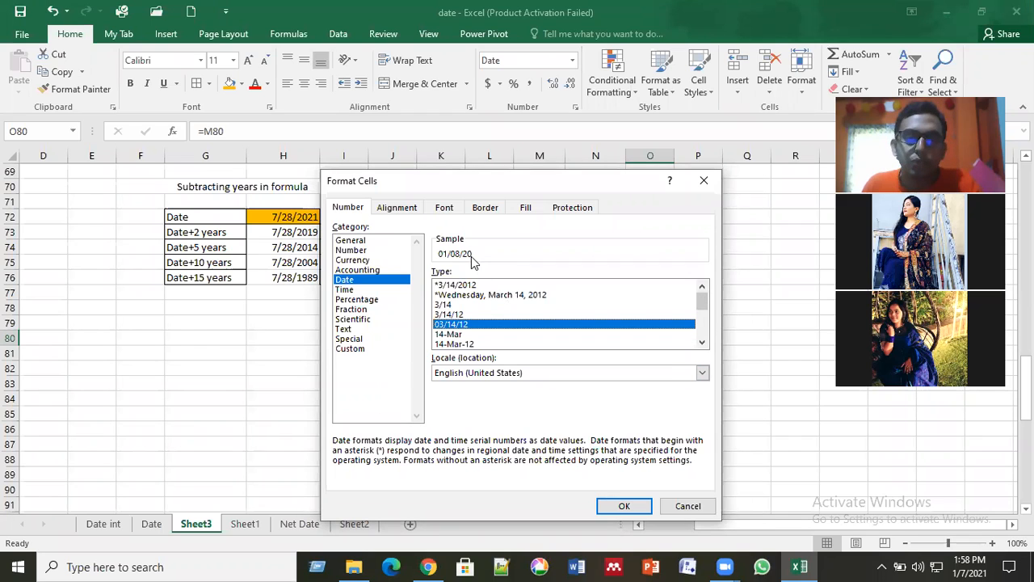
Step: Switch the number format of O80 to the Custom category and clear the existing format code
left_click(352, 350)
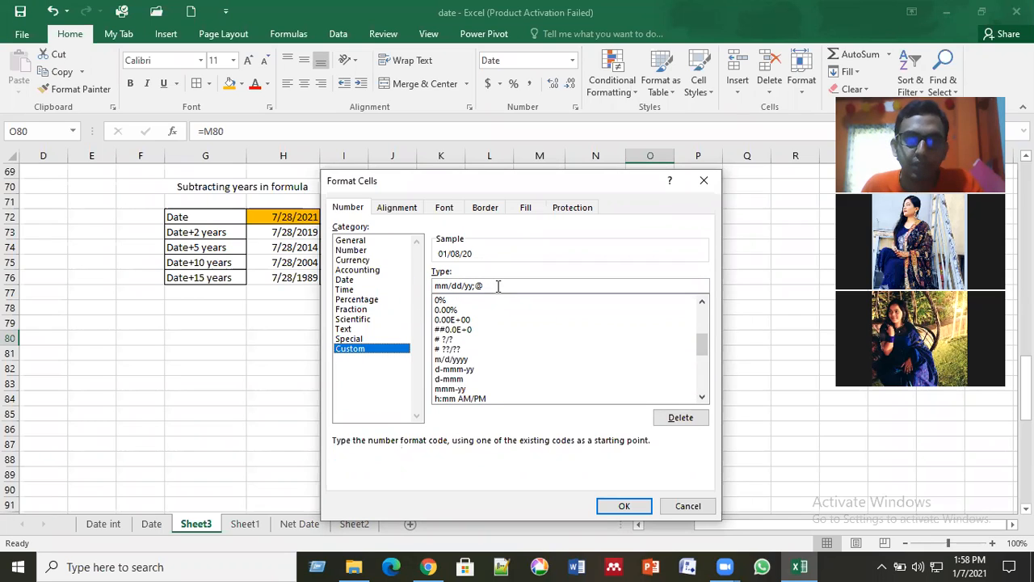
double_click(434, 284)
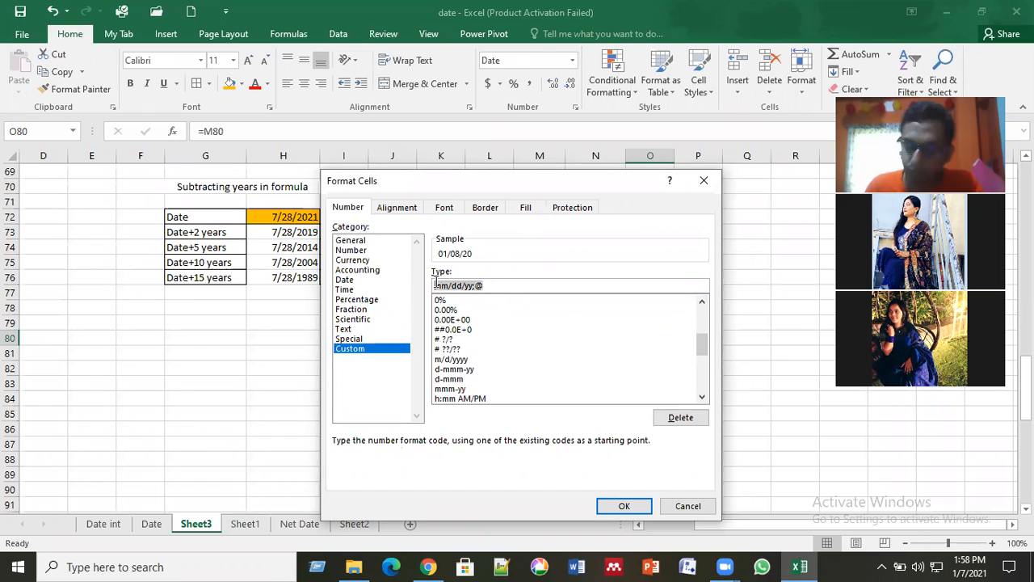
key("BackSpace")
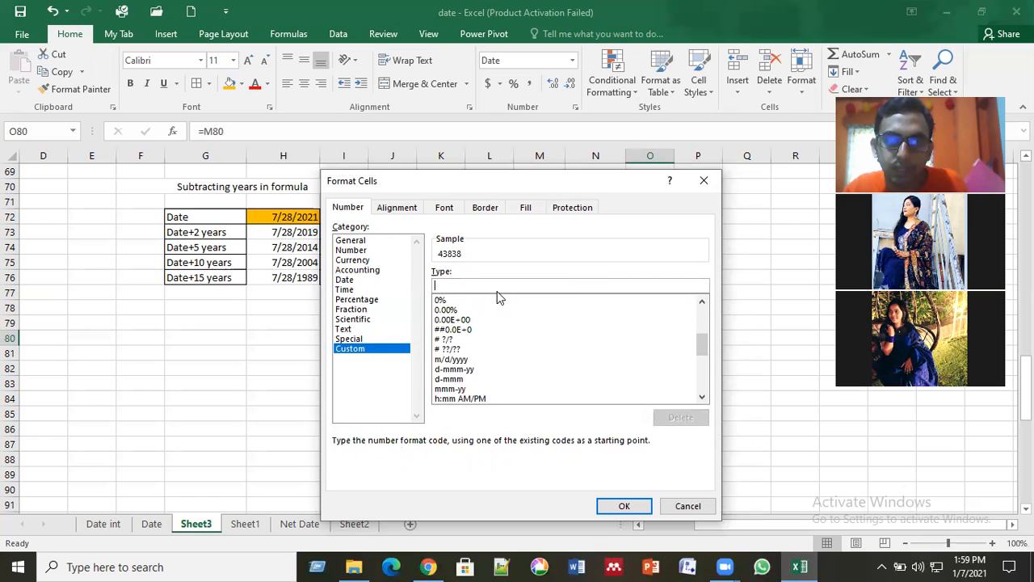
Step: Enter the custom format code dddd for O80 and apply it to show the date as a full weekday name
type("d")
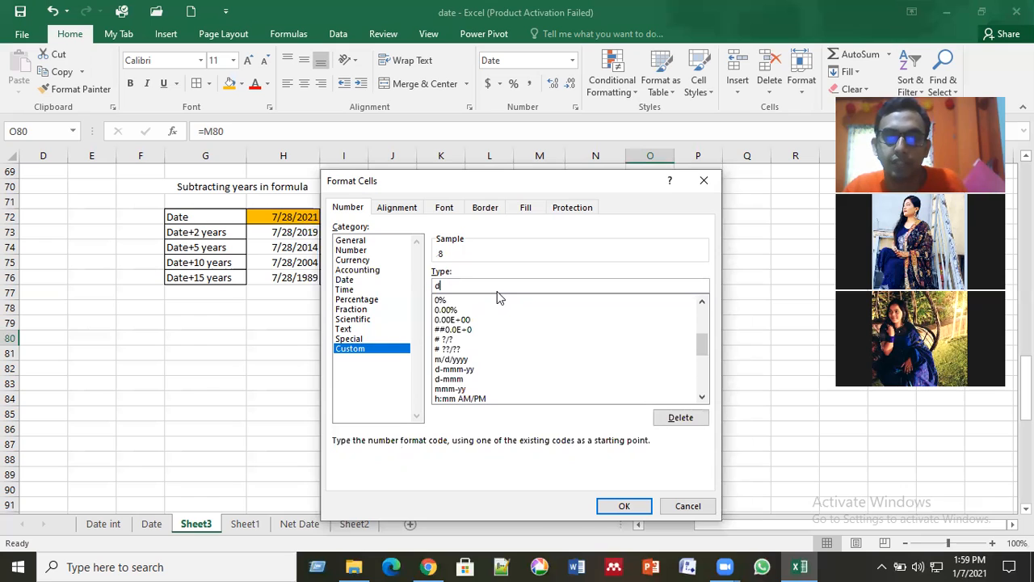
type("dd")
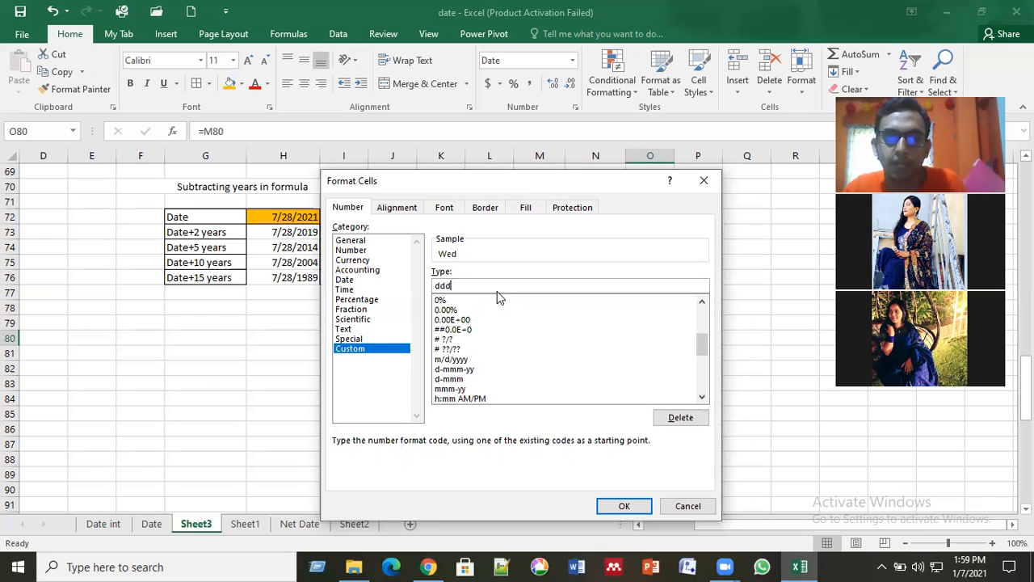
type("d")
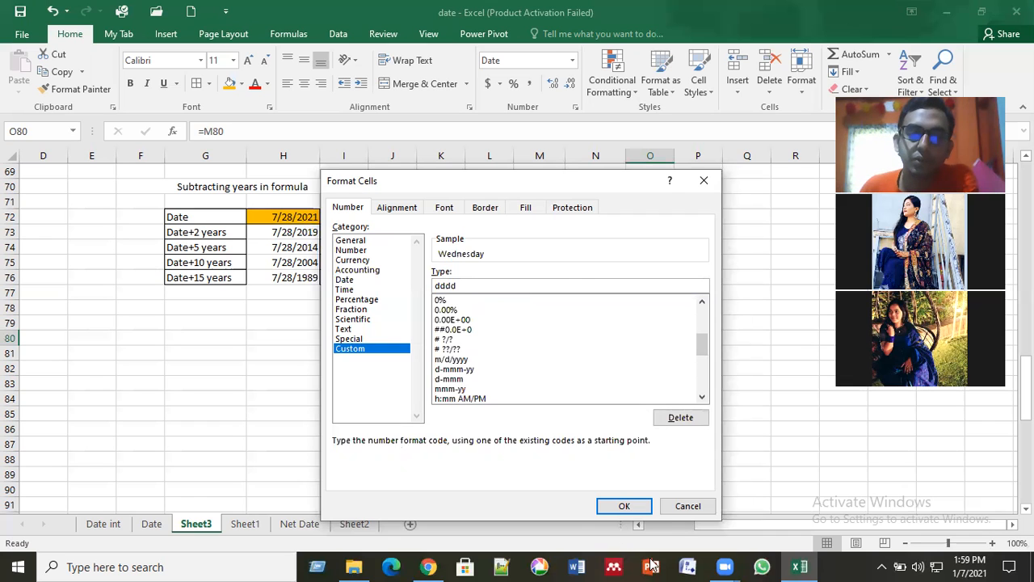
left_click(619, 508)
left_click(669, 433)
left_click(673, 339)
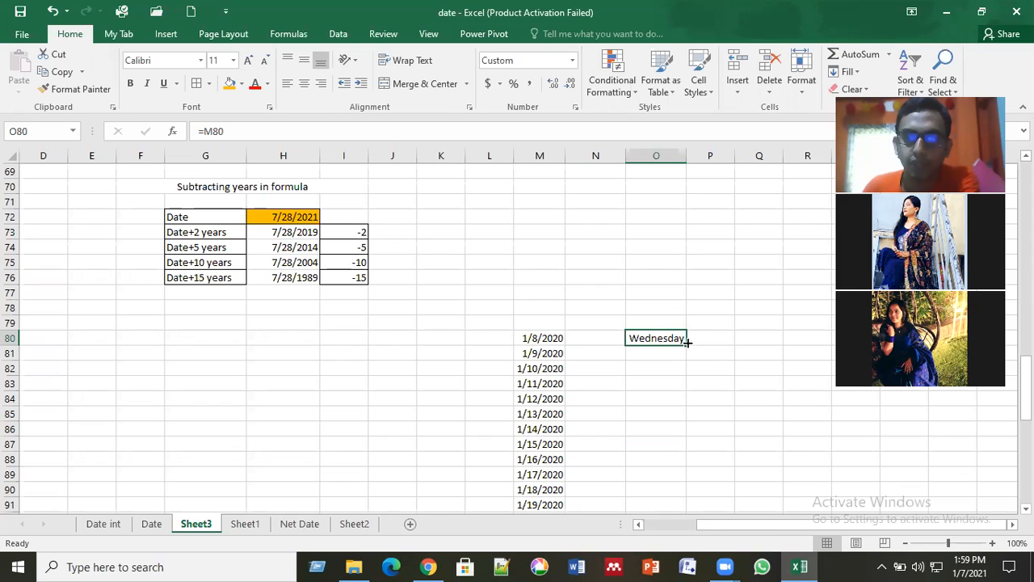
Step: Try to fill the weekday formula from O80 down the column, and undo the fill
key("Down")
key("Down")
left_click(684, 343)
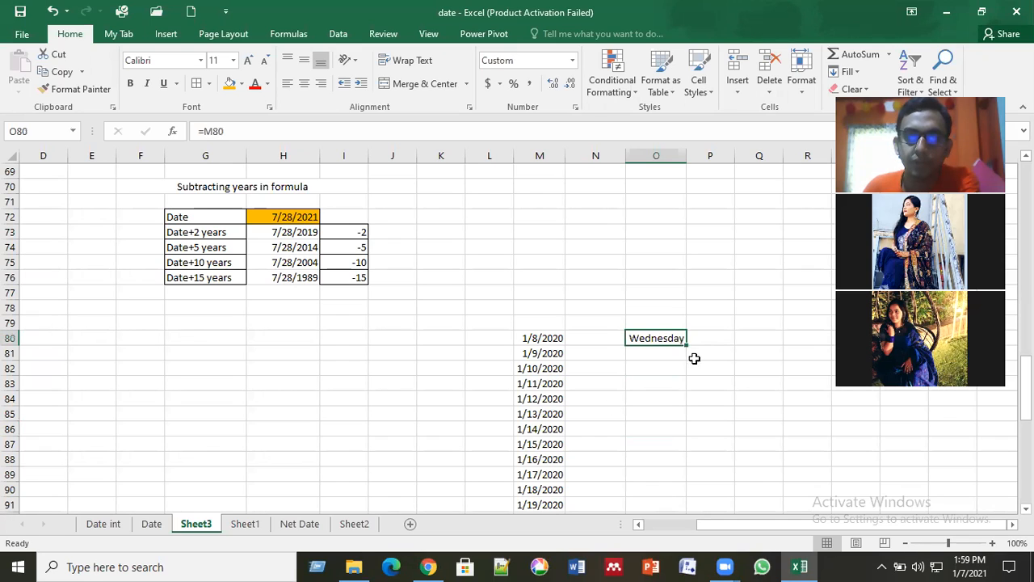
left_click_drag(684, 409, 683, 423)
left_click(652, 440)
left_click(677, 340)
key("ctrl+z")
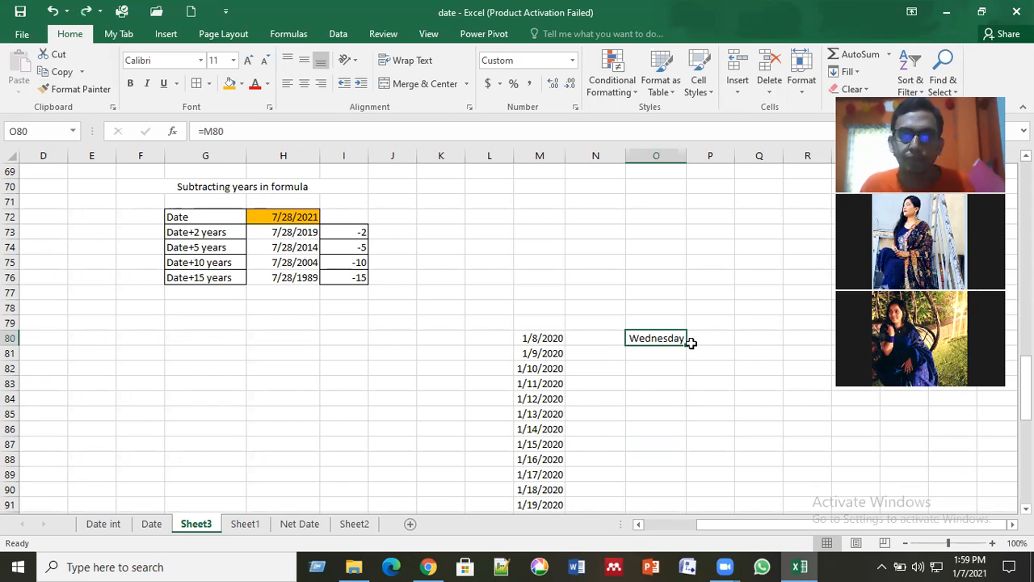
Step: Fill the O80 formula and weekday format down to O120, alongside the date series in column M
left_click_drag(687, 343, 721, 446)
left_click(796, 364)
left_click(654, 373)
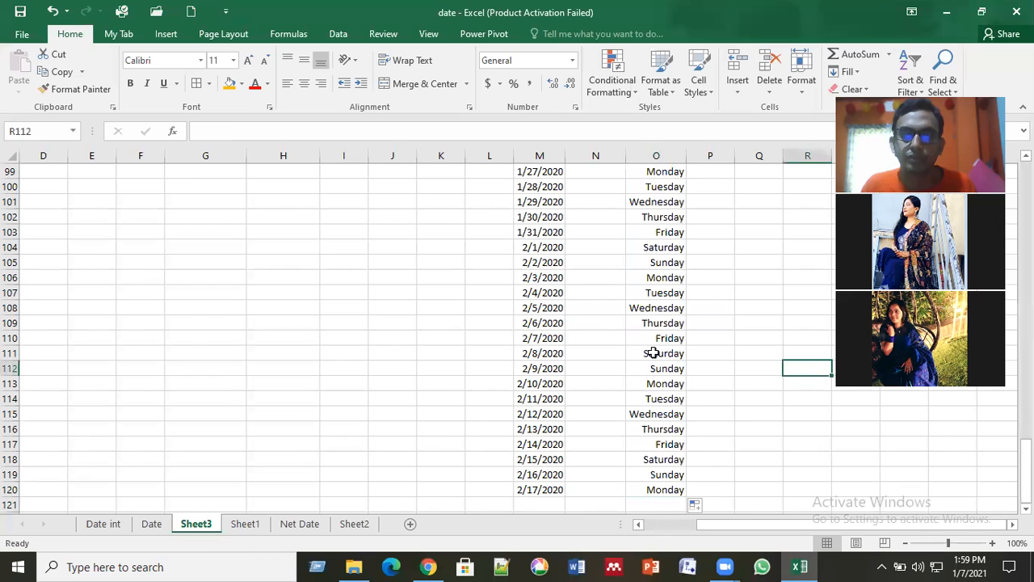
scroll(653, 353, "up", 8)
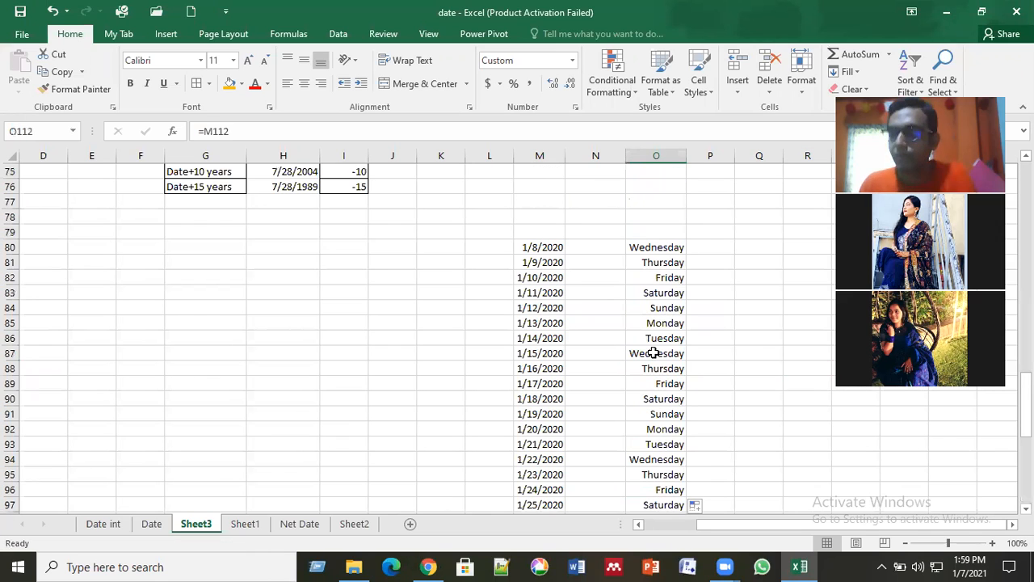
left_click(660, 249)
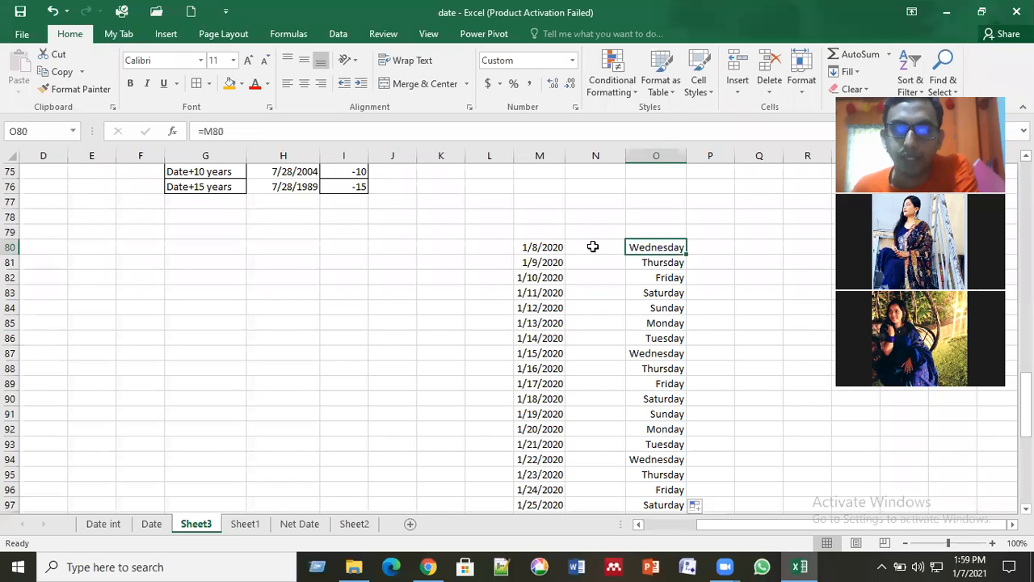
Step: Enter the formula =M80 in N80 to reference the first date of the series
left_click(593, 246)
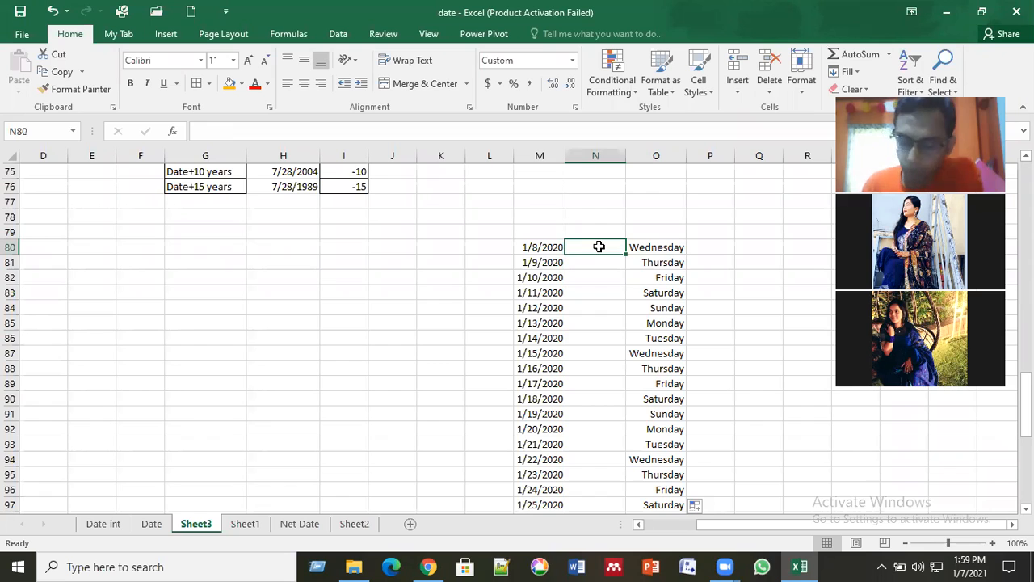
type("=")
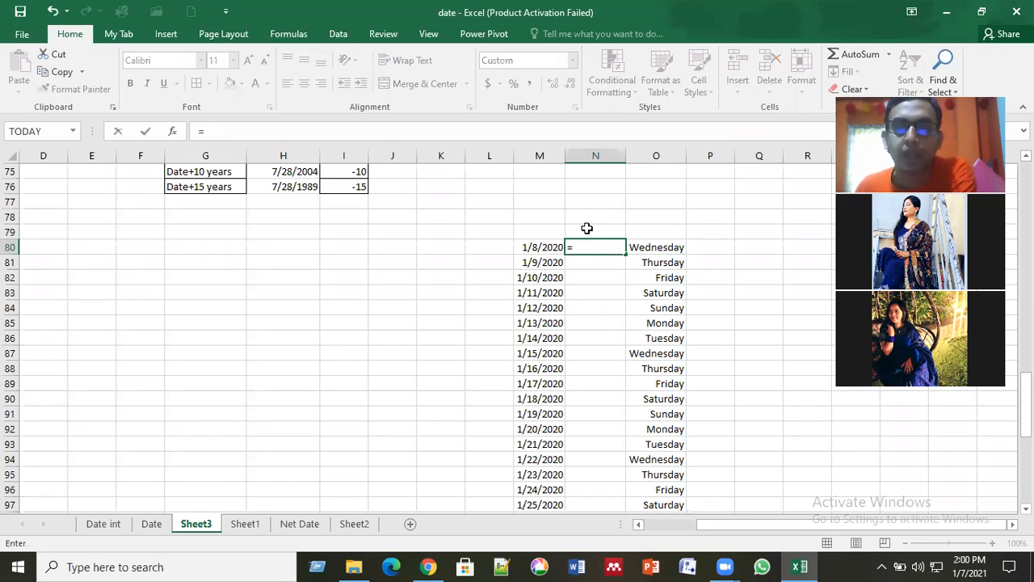
left_click(550, 246)
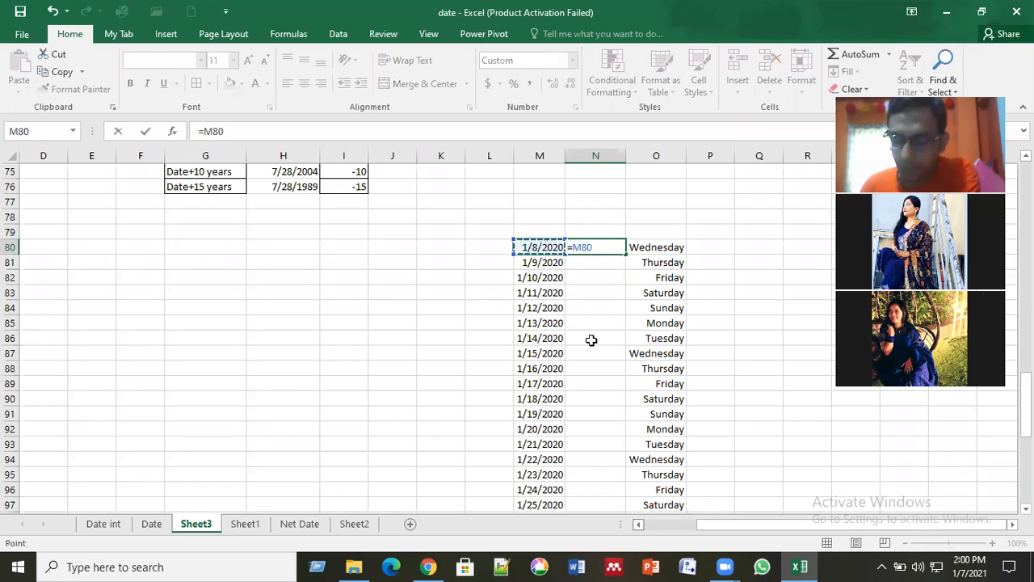
key("Return")
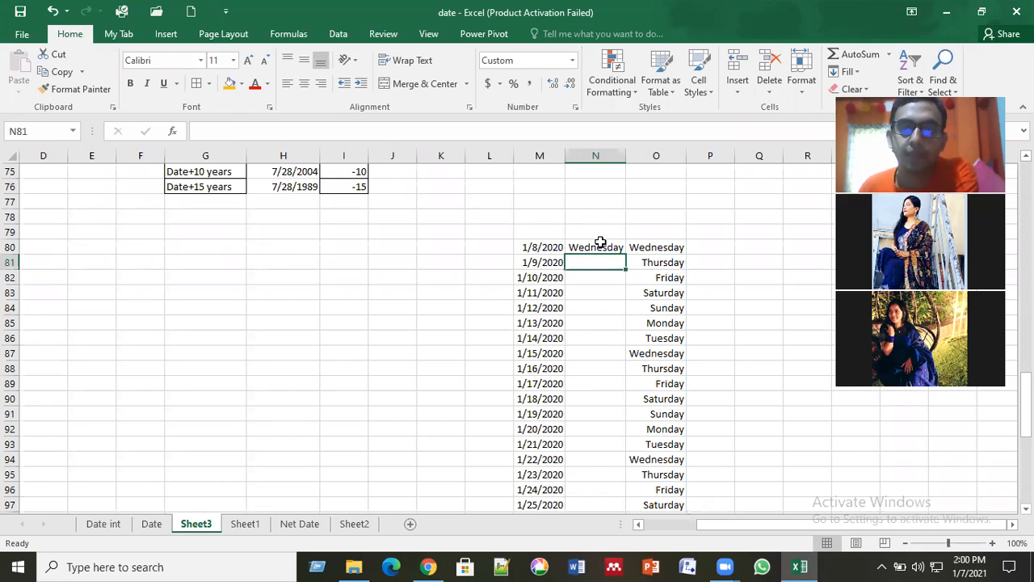
Step: Fill the N80 formula down column N to the end of the date series and check the filled weekdays
left_click(620, 248)
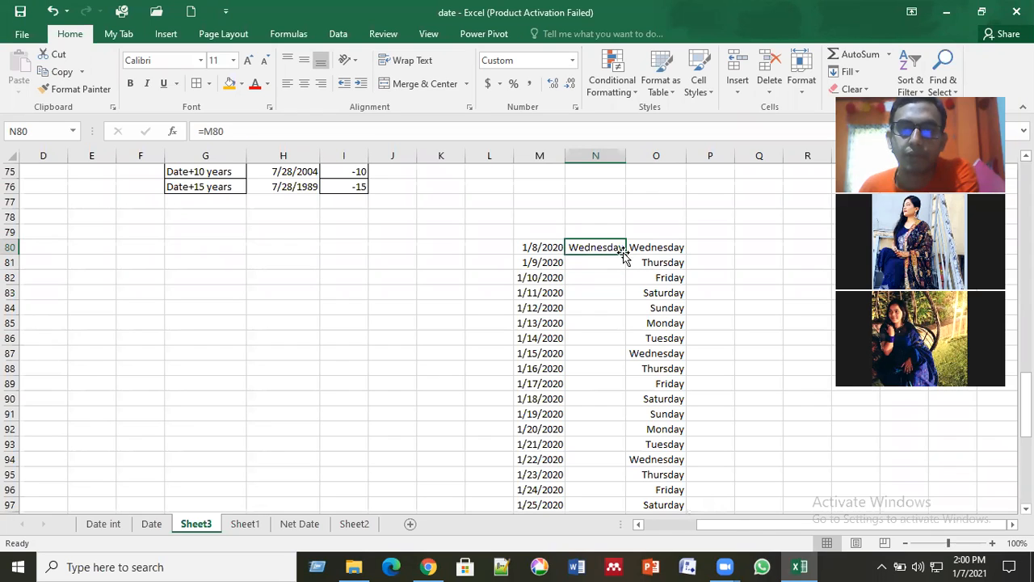
double_click(624, 252)
left_click(580, 371)
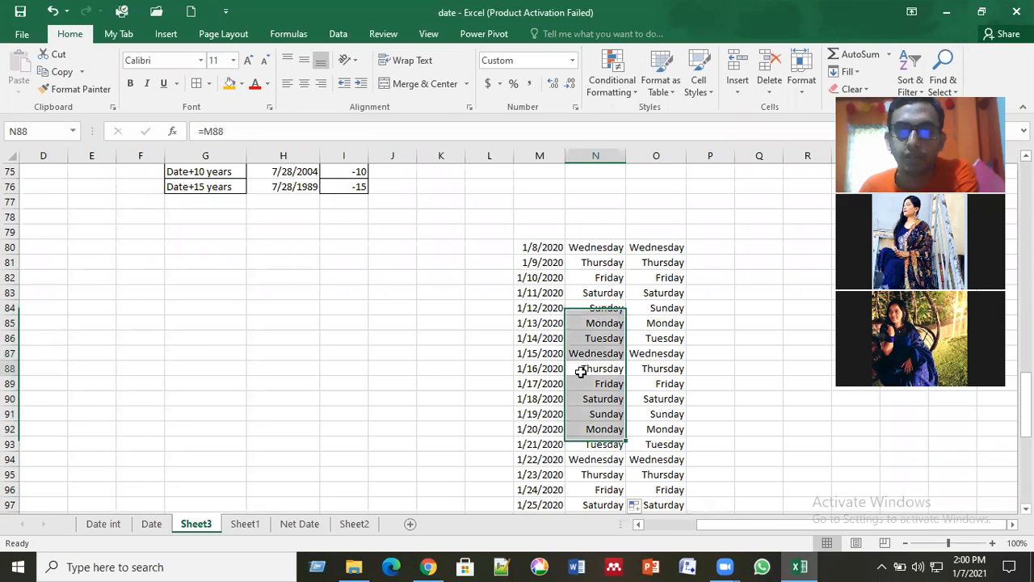
scroll(580, 372, "down", 15)
scroll(578, 370, "up", 13)
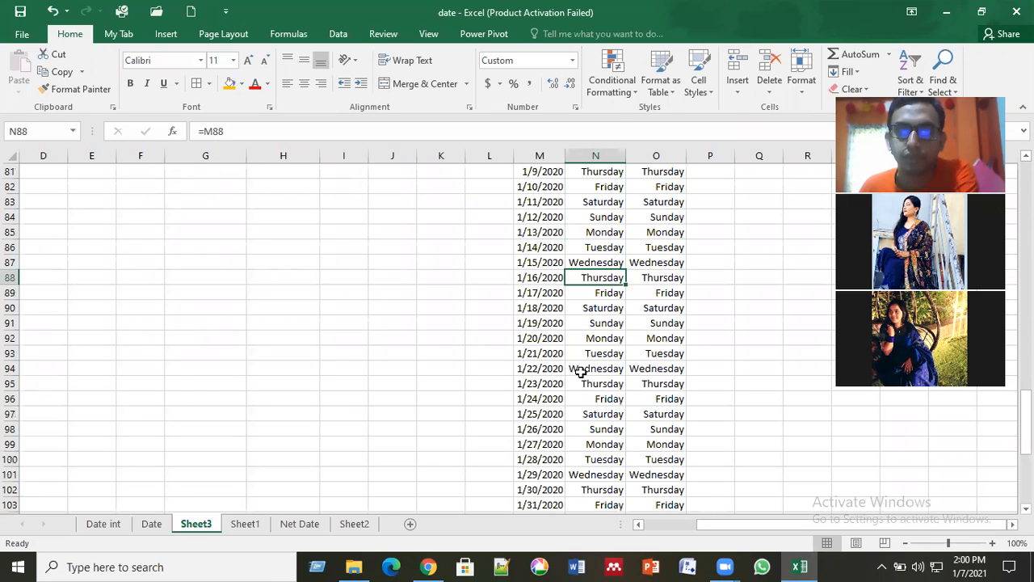
scroll(733, 323, "up", 2)
left_click(749, 323)
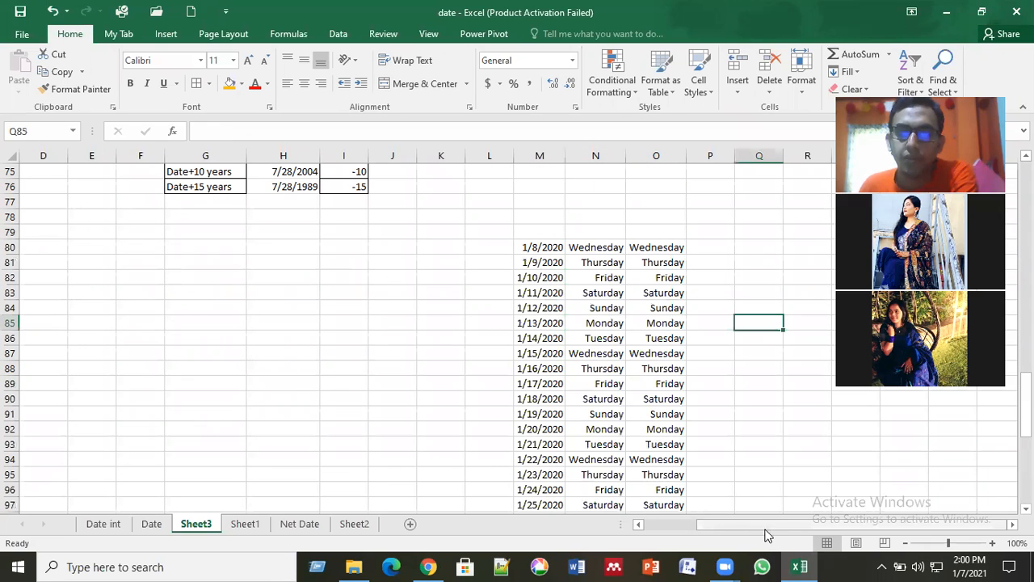
left_click_drag(808, 526, 1026, 529)
double_click(1013, 526)
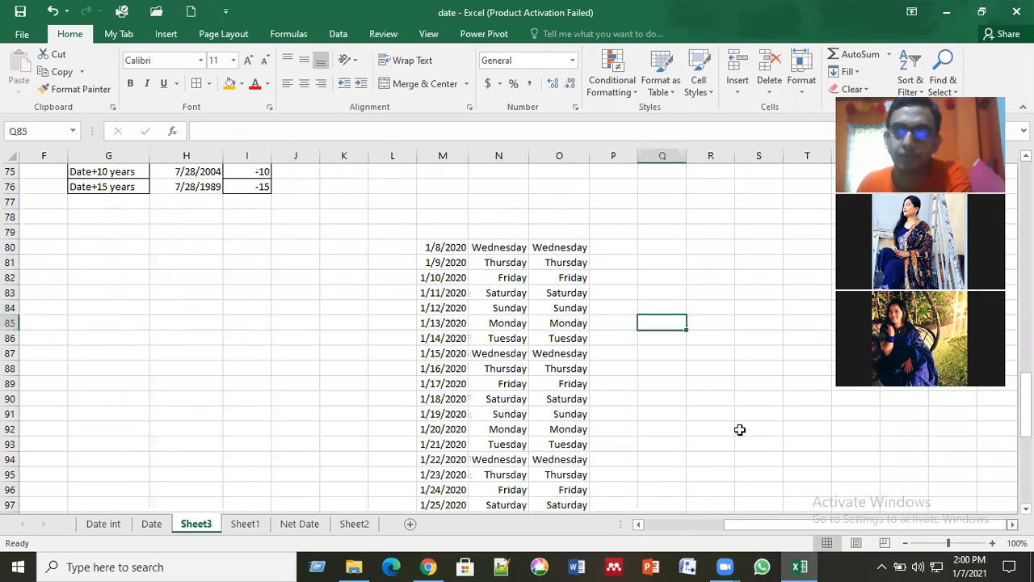
left_click(740, 430)
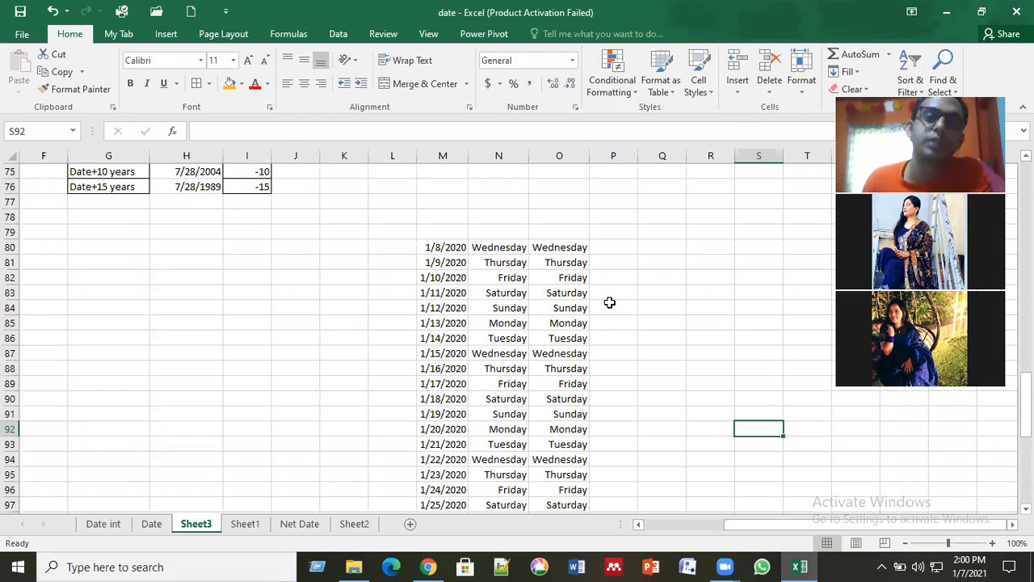
Step: Clear the custom format code dddd from N80 and apply the empty format
left_click(510, 250)
right_click(509, 250)
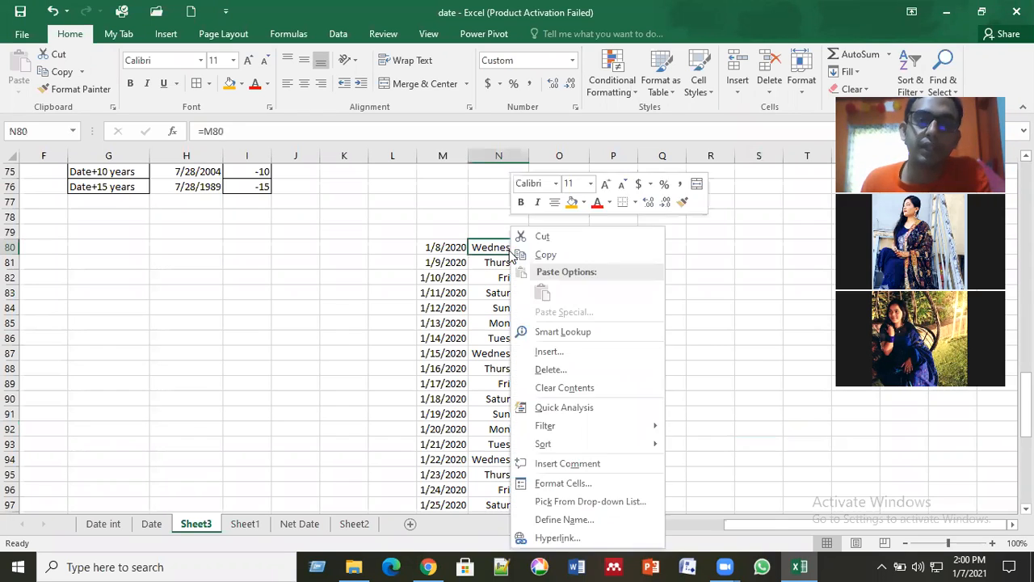
left_click(588, 483)
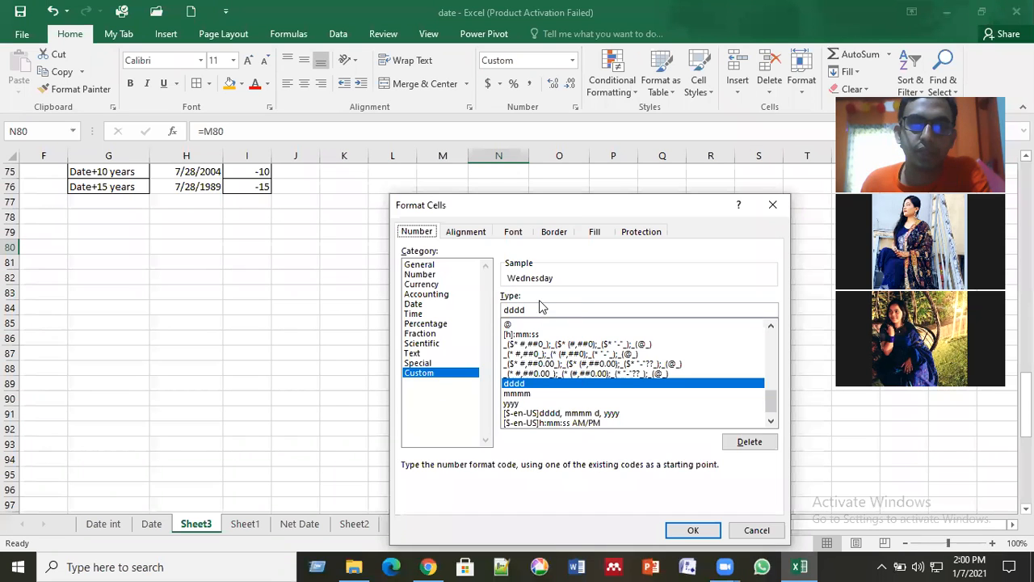
left_click(531, 311)
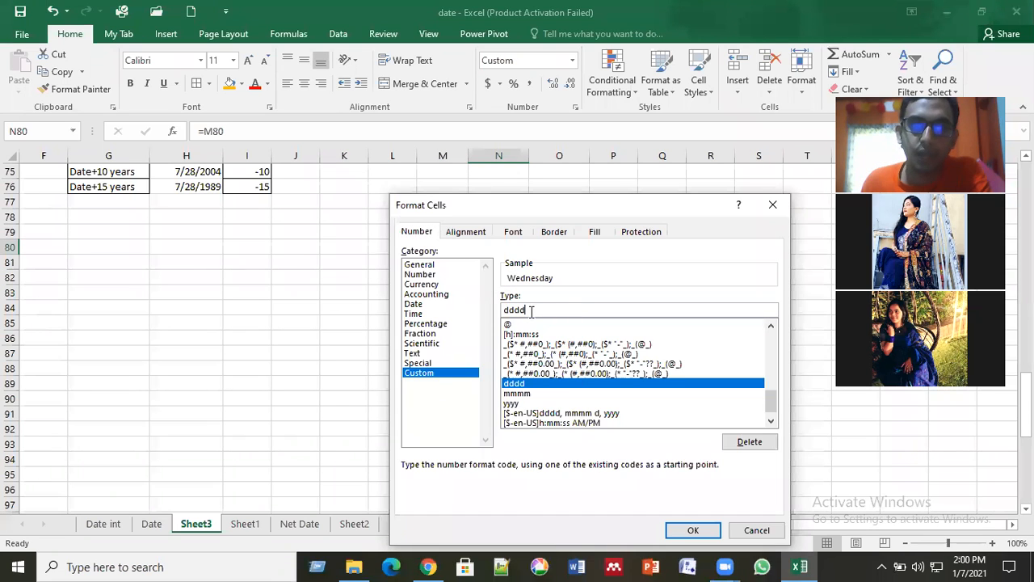
key("BackSpace")
key("BackSpace")
key("BackSpace")
key("BackSpace")
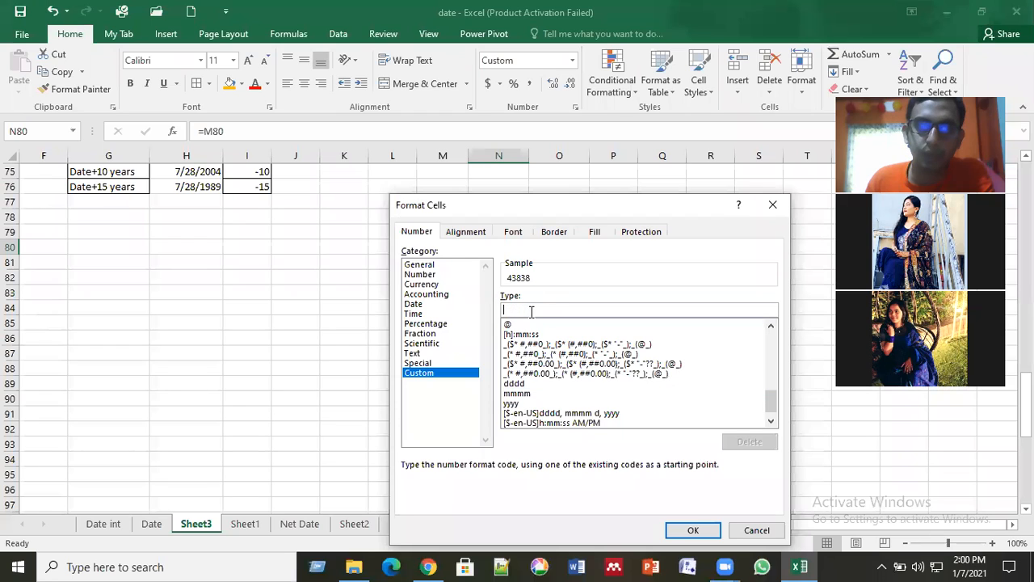
left_click(693, 530)
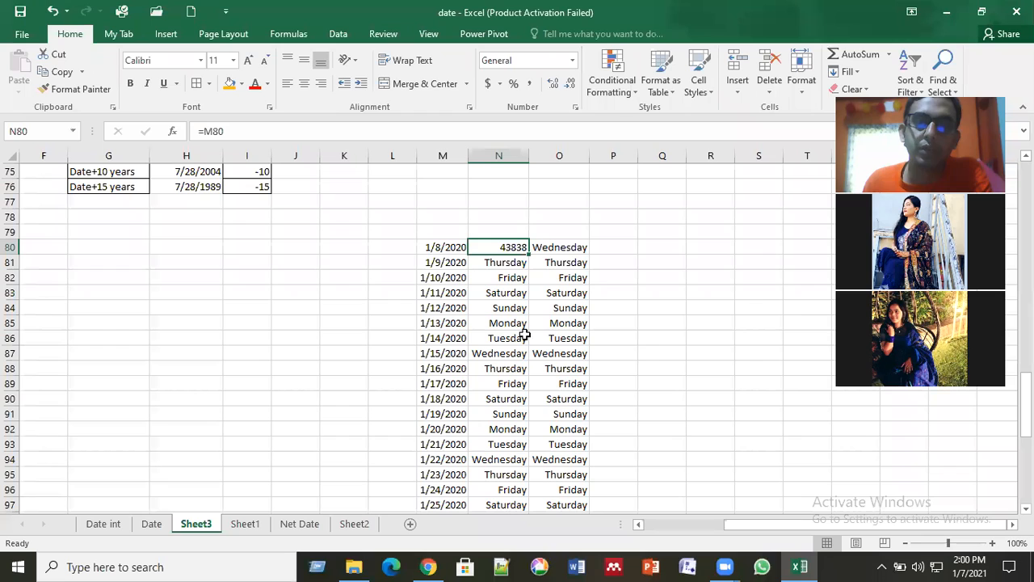
Step: Apply the custom number format m/d/yyyy to N80 after previewing other listed codes, and compare the cell with M80
left_click(508, 246)
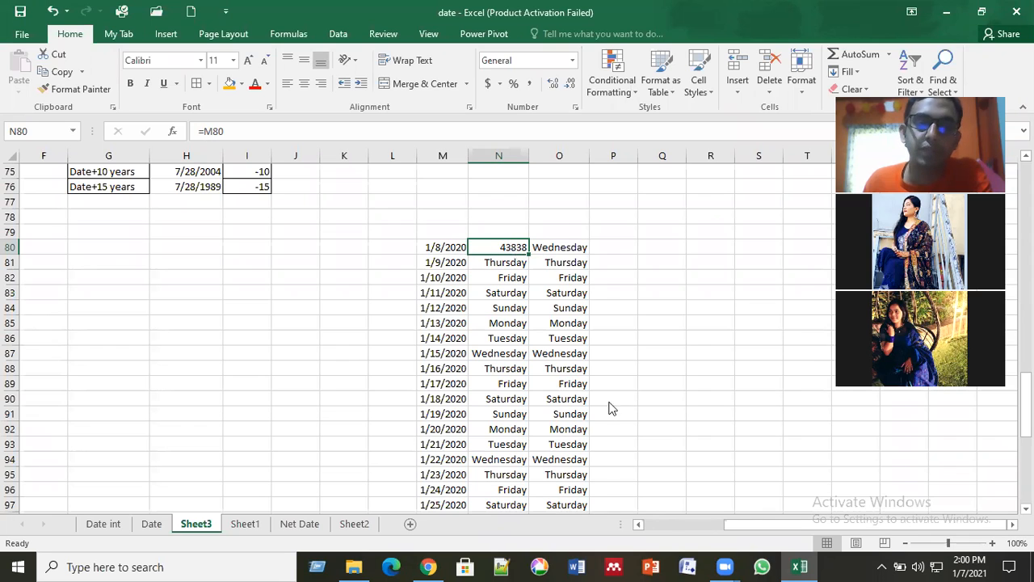
key("shift+F10")
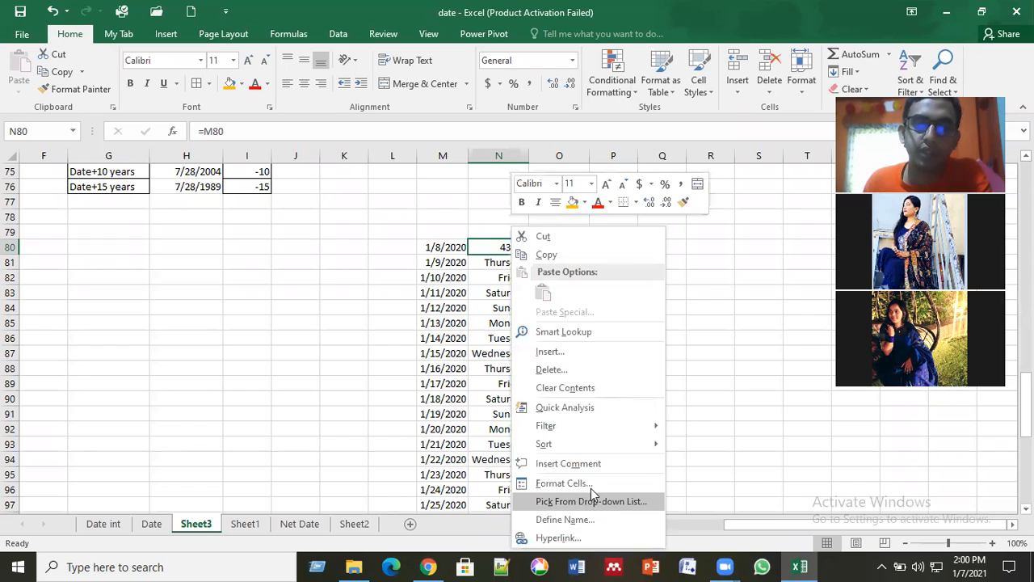
left_click(565, 483)
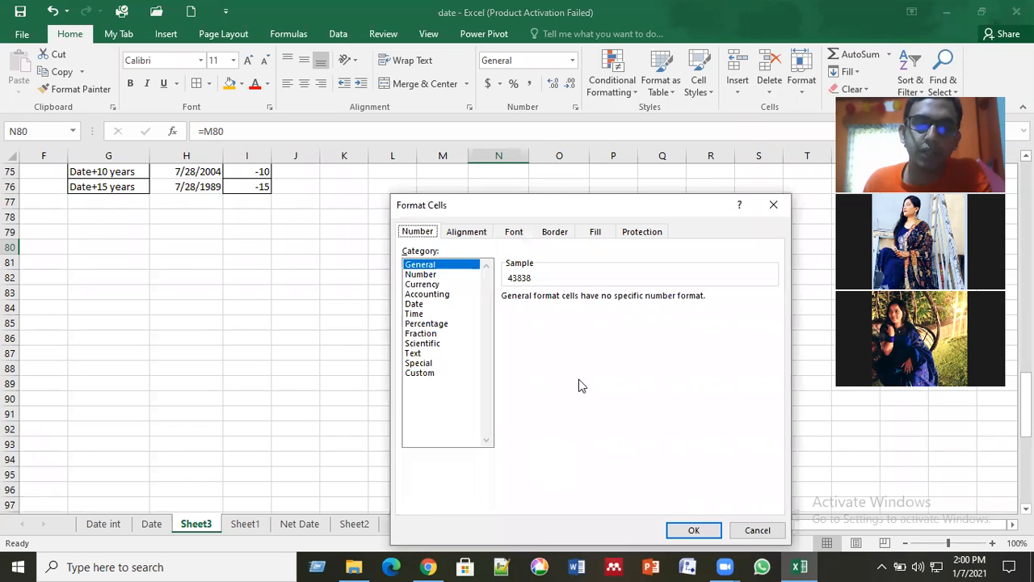
key("End")
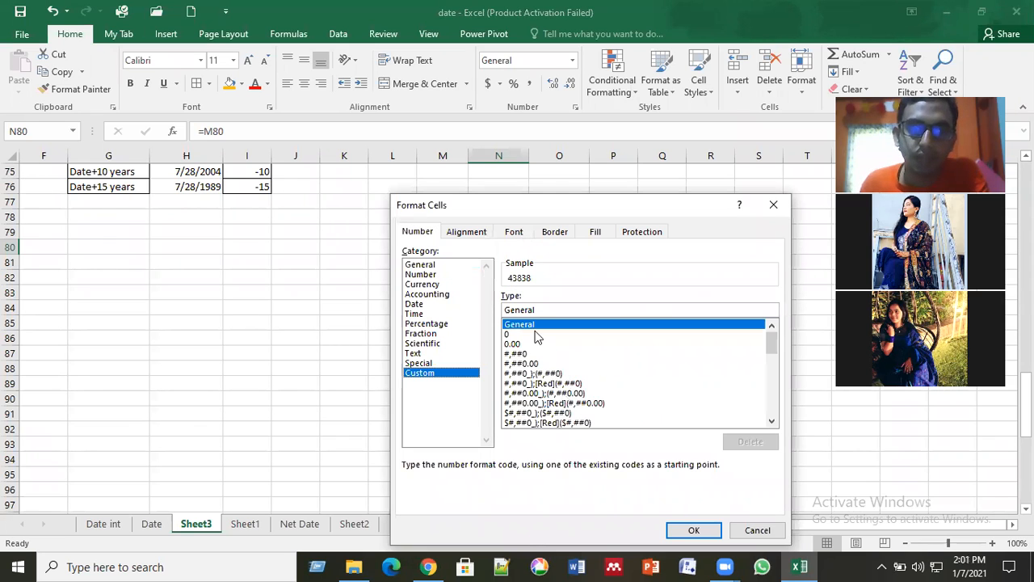
left_click(527, 373)
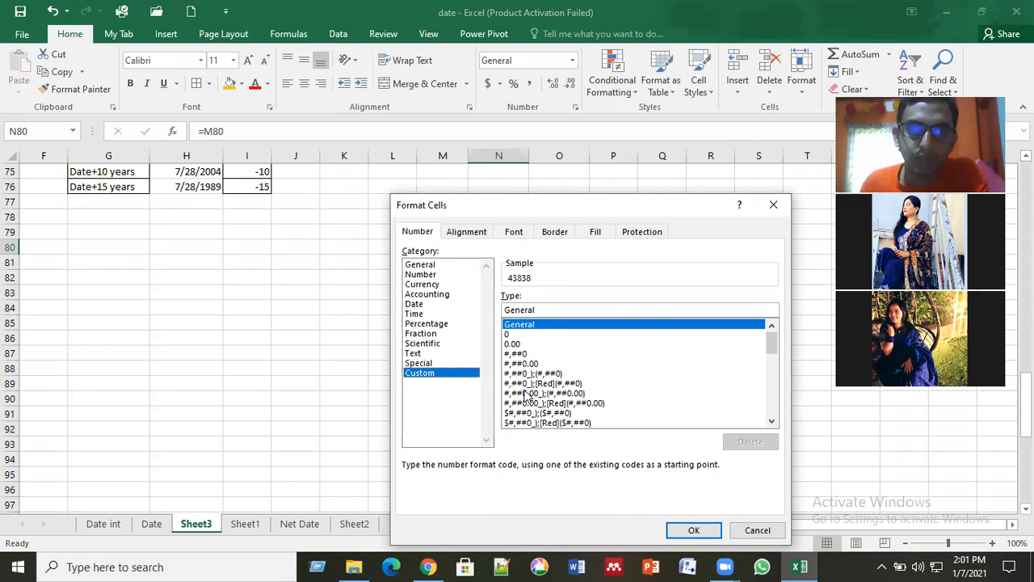
left_click(565, 402)
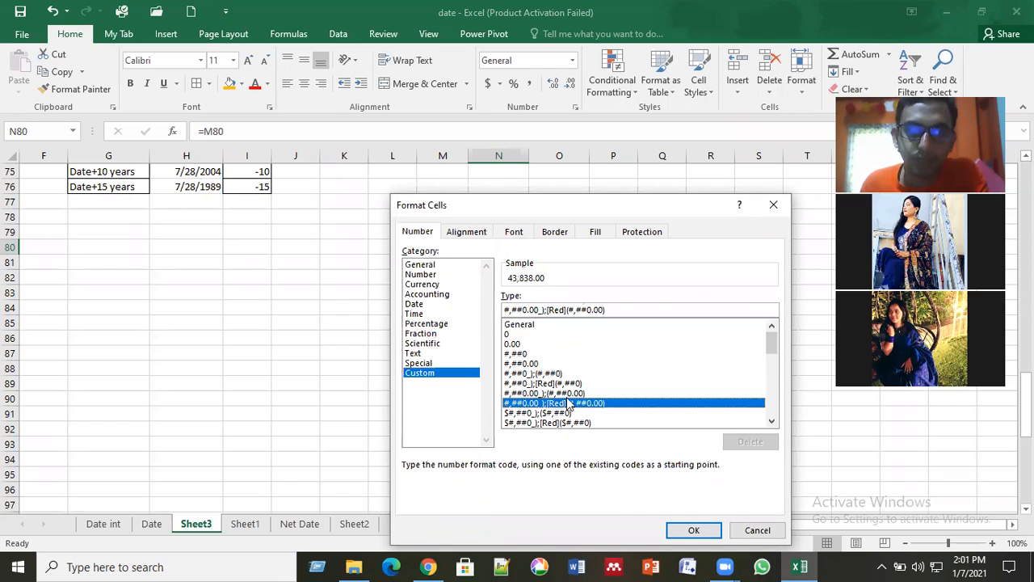
left_click(566, 411)
scroll(567, 399, "down", 4)
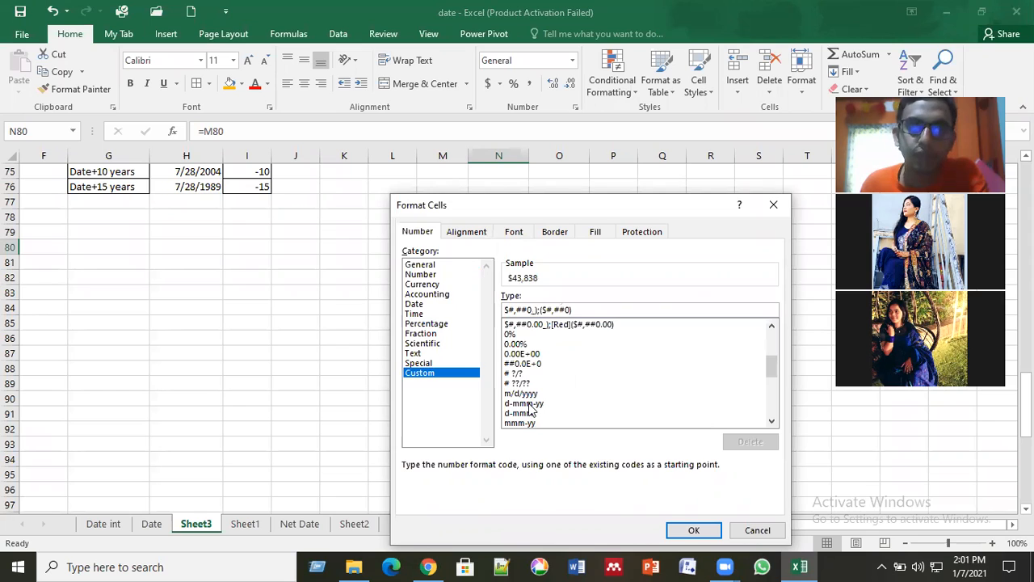
left_click(533, 403)
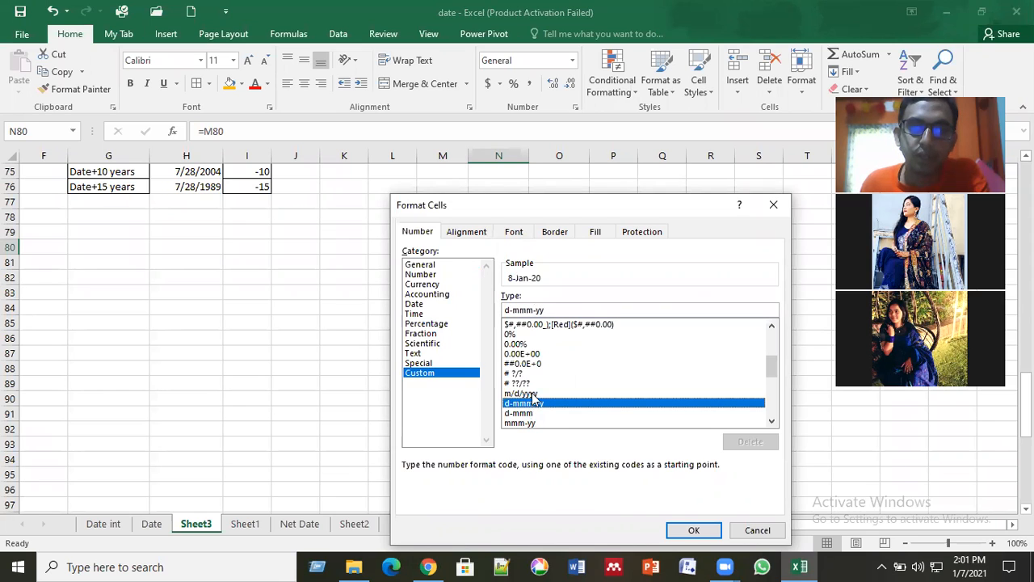
key("Up")
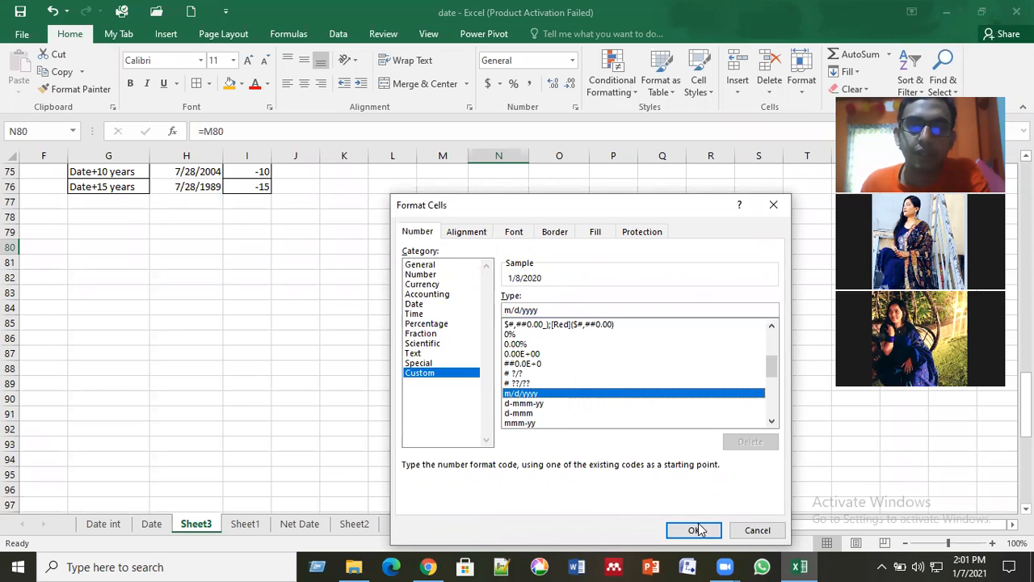
left_click(706, 529)
left_click(561, 371)
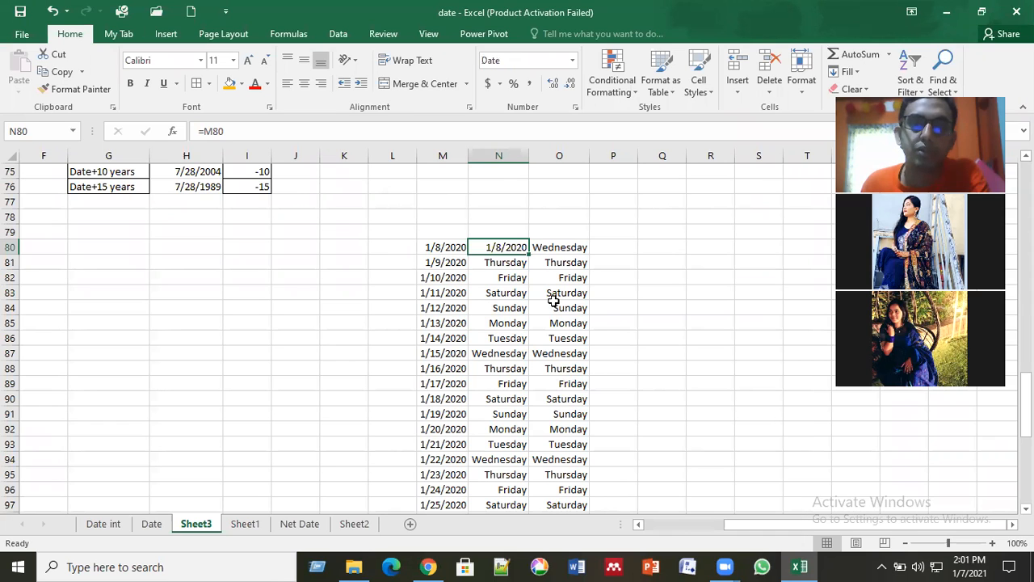
left_click(518, 252)
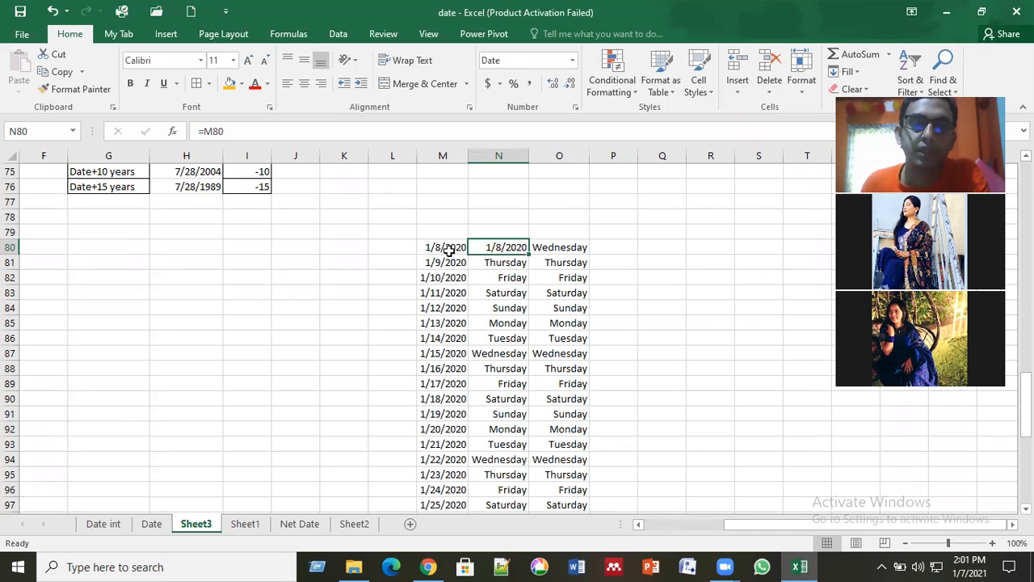
key("Left")
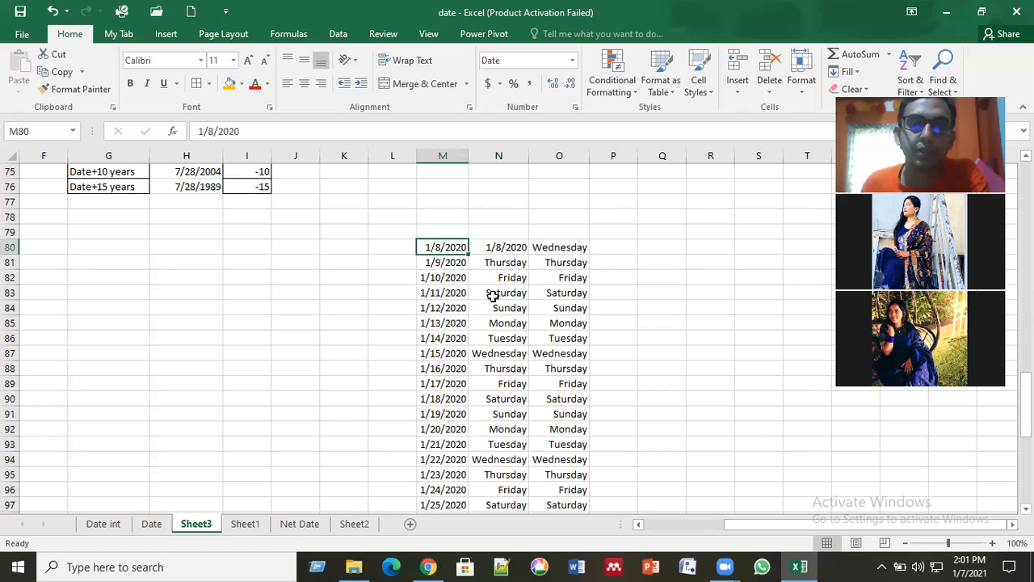
Step: Fill the N80 formula and its date format down column N to the end of the date series
key("Right")
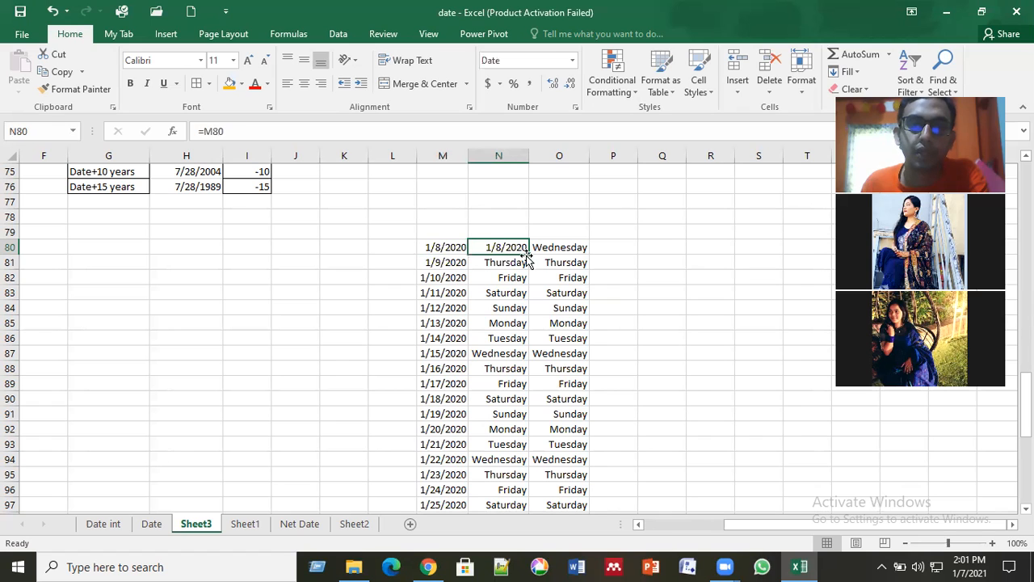
double_click(530, 255)
left_click(520, 427)
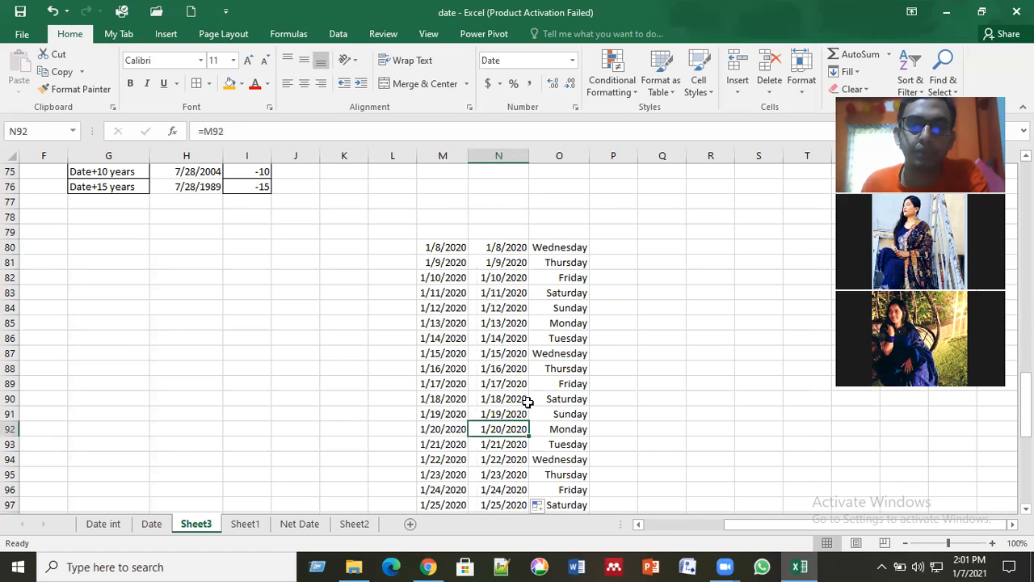
scroll(527, 401, "down", 3)
scroll(527, 401, "up", 3)
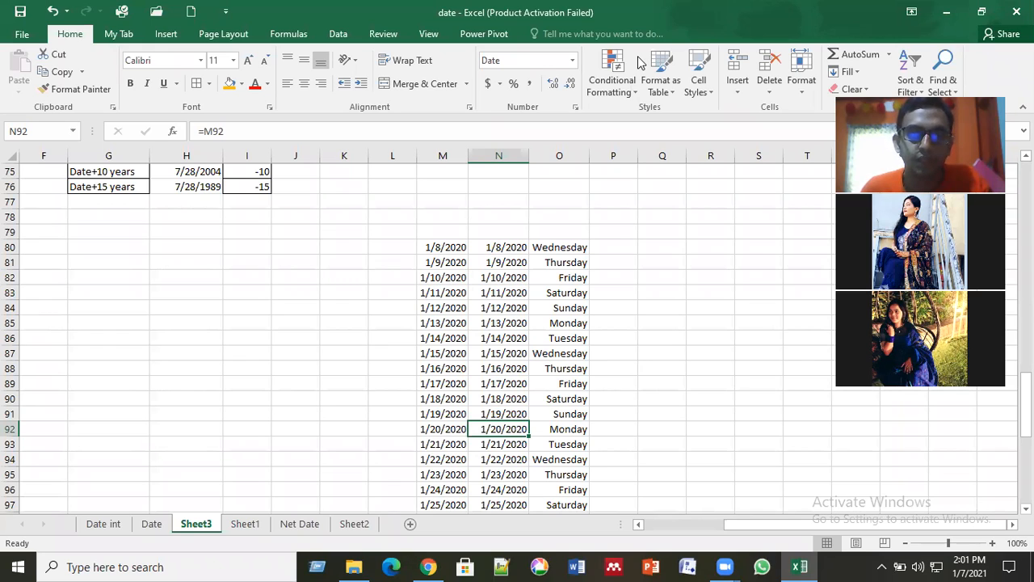
key("ctrl+n")
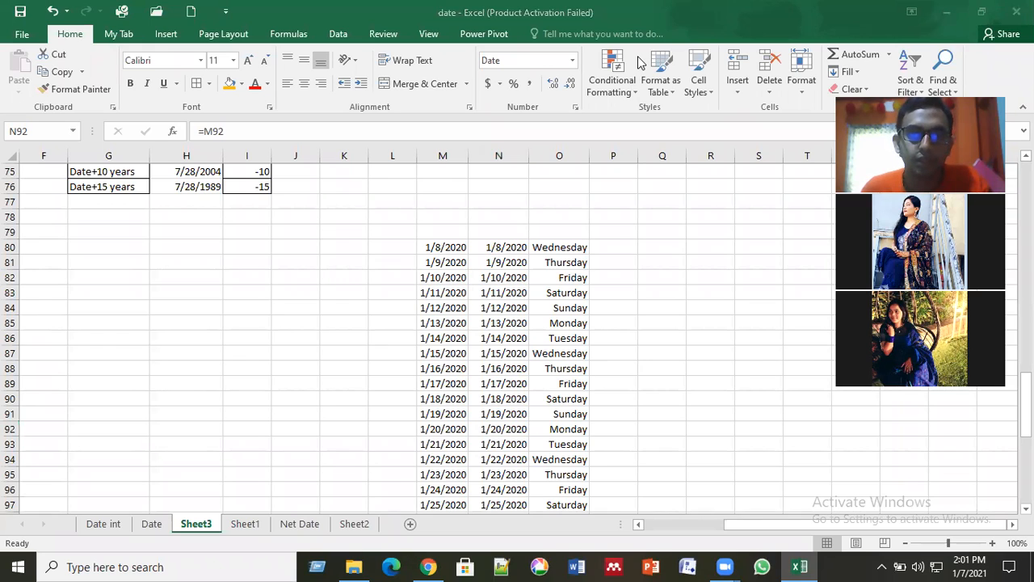
left_click(618, 348)
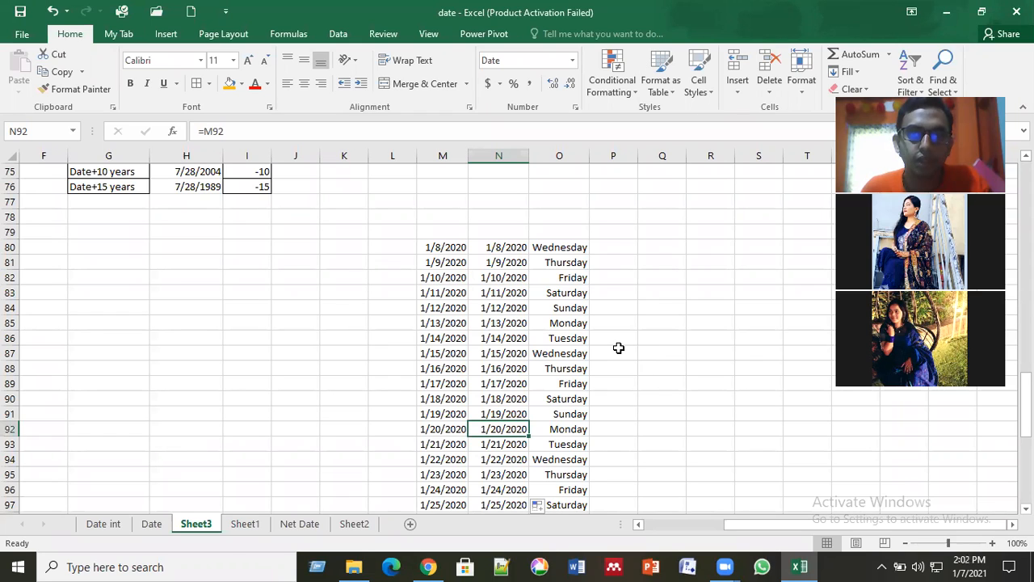
left_click(618, 348)
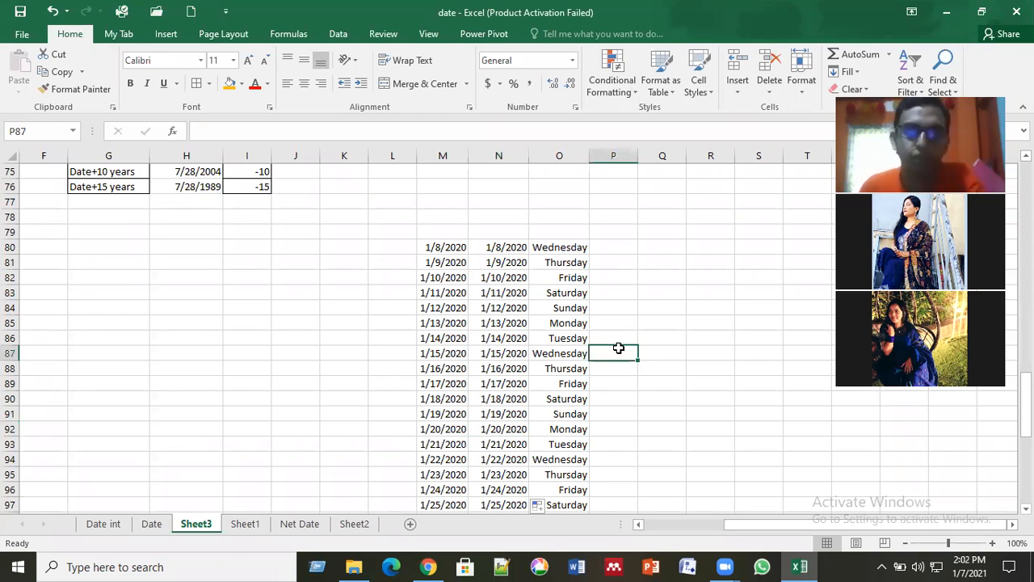
left_click(609, 247)
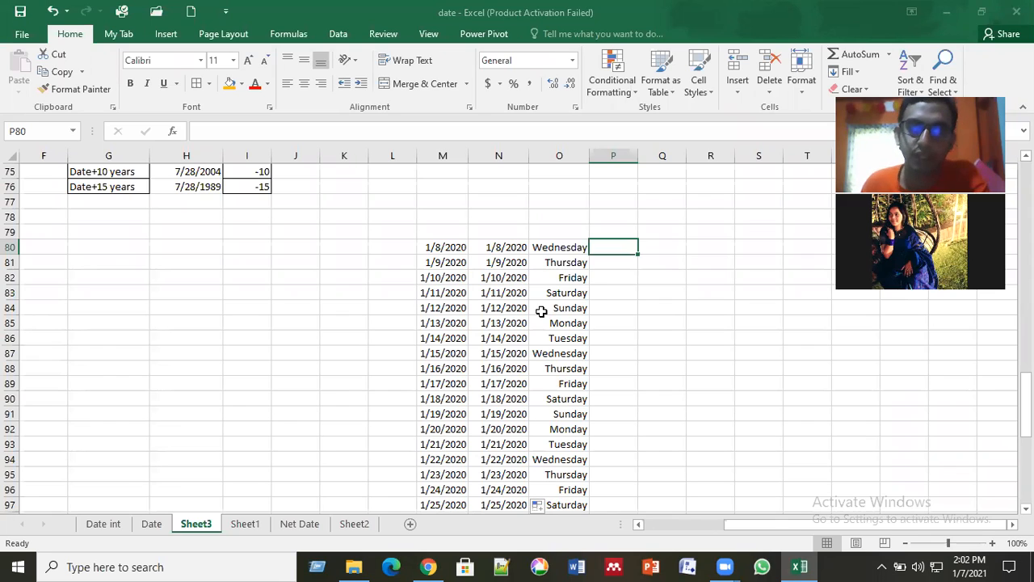
key("Left")
key("Down")
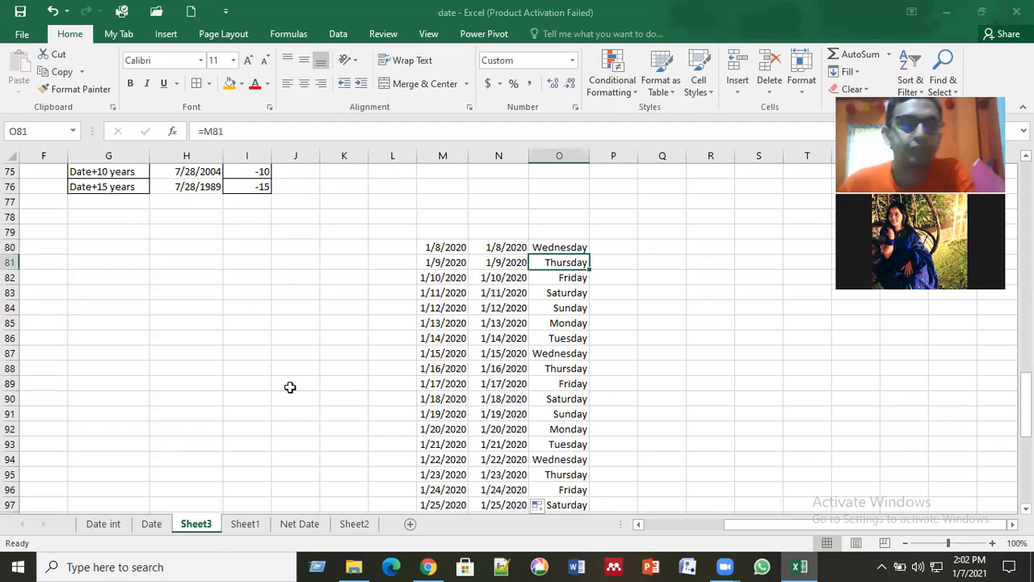
scroll(286, 396, "down", 7)
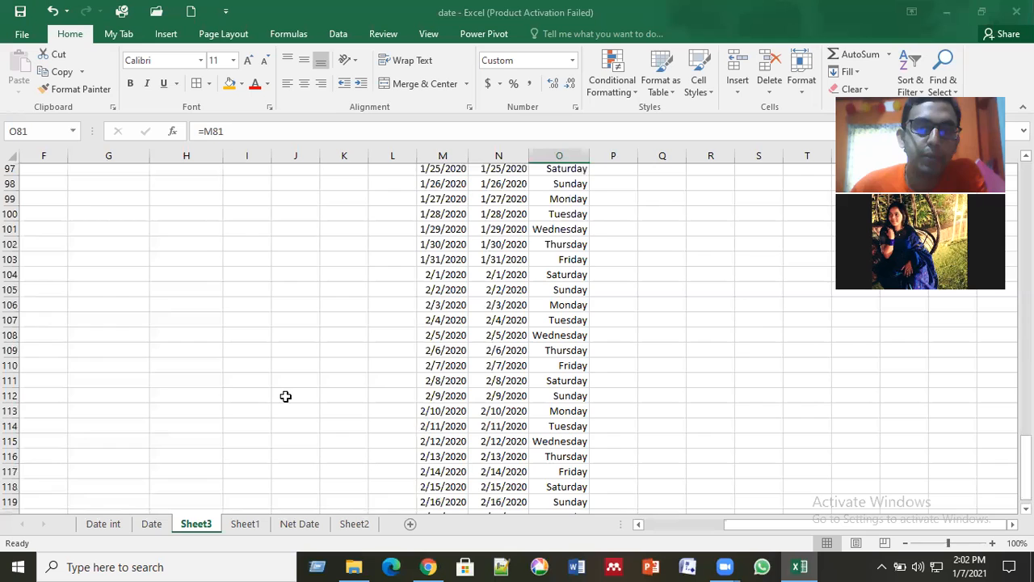
scroll(285, 396, "up", 19)
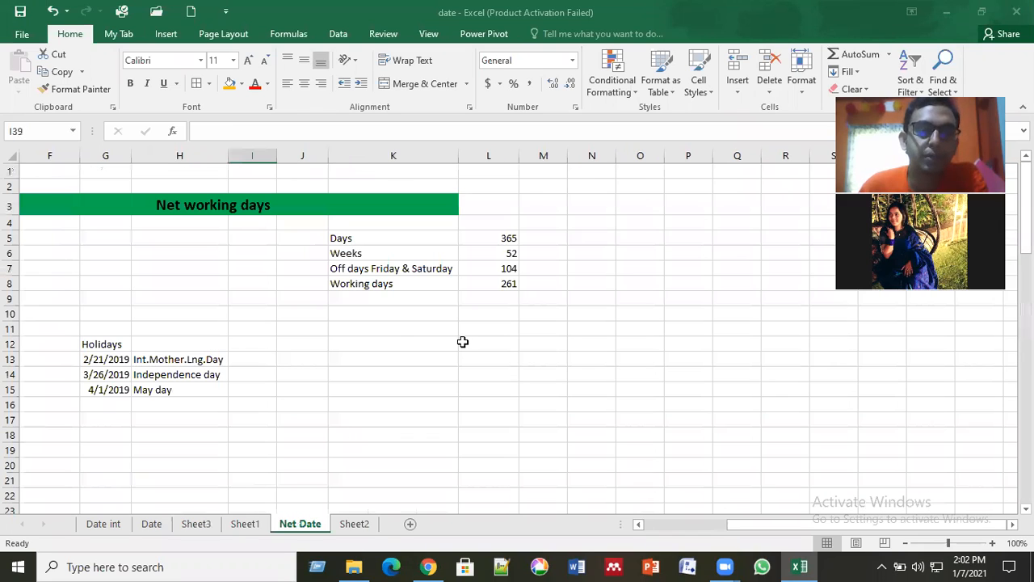
Step: Examine the days, weeks, off days and working days figures in K5:L8 on the Net Date sheet, including the L8 formula
left_click(401, 328)
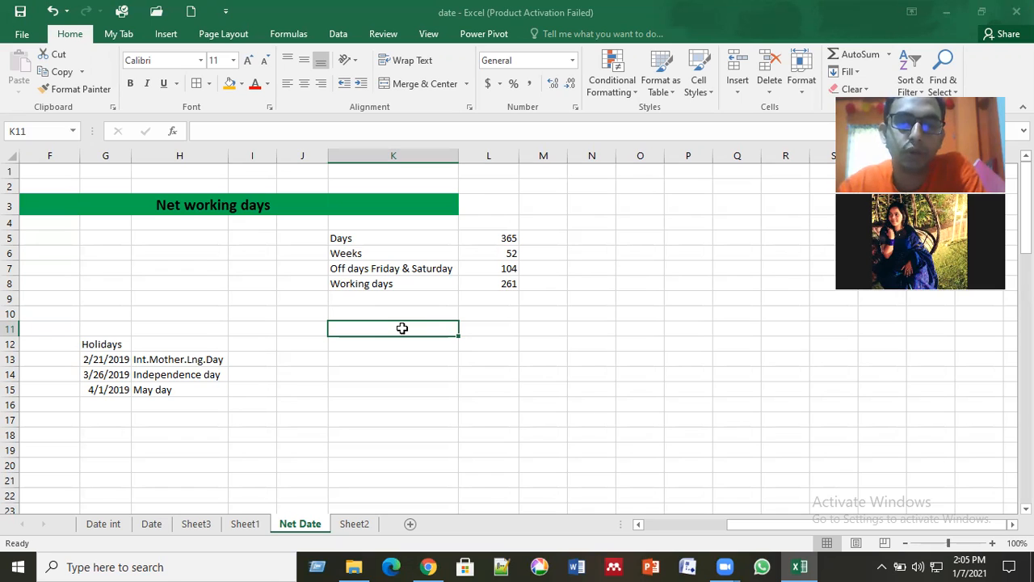
key("Down")
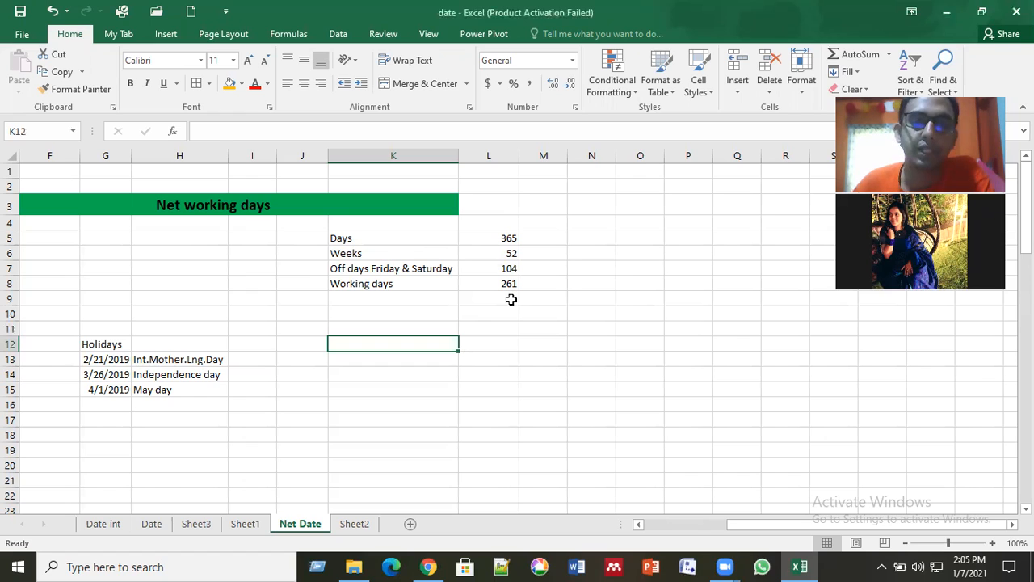
left_click_drag(383, 238, 510, 299)
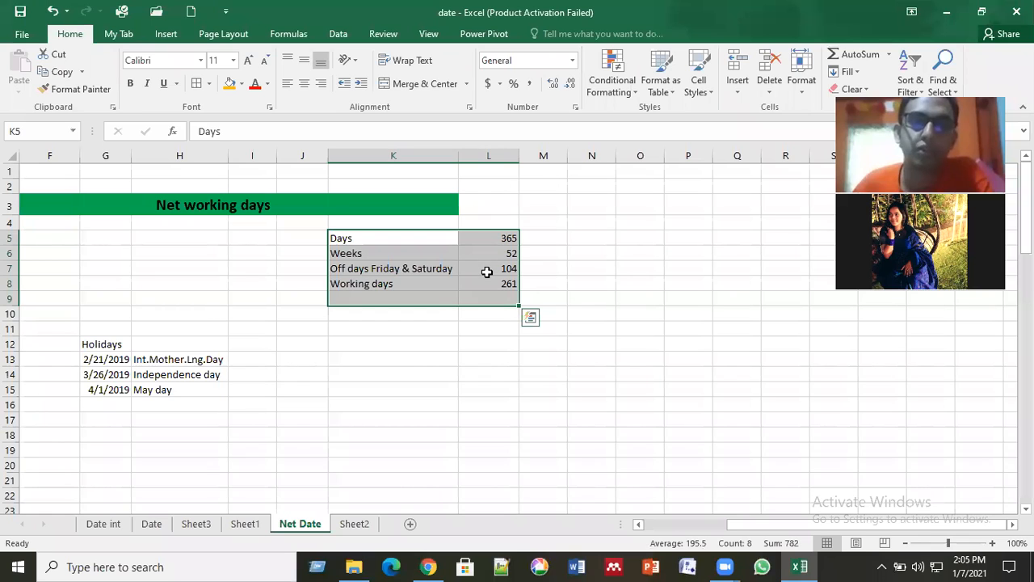
left_click(487, 273)
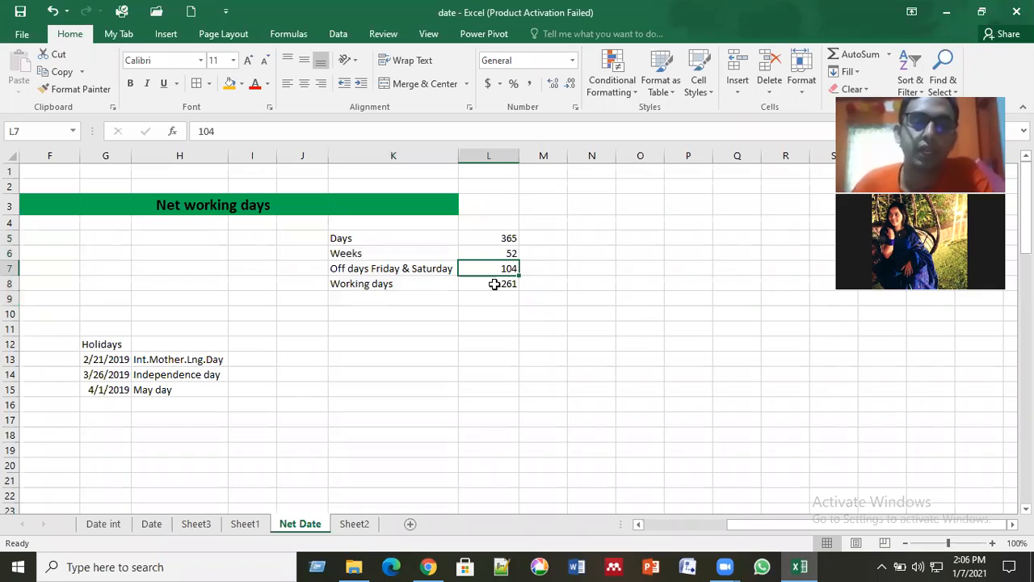
left_click(504, 237)
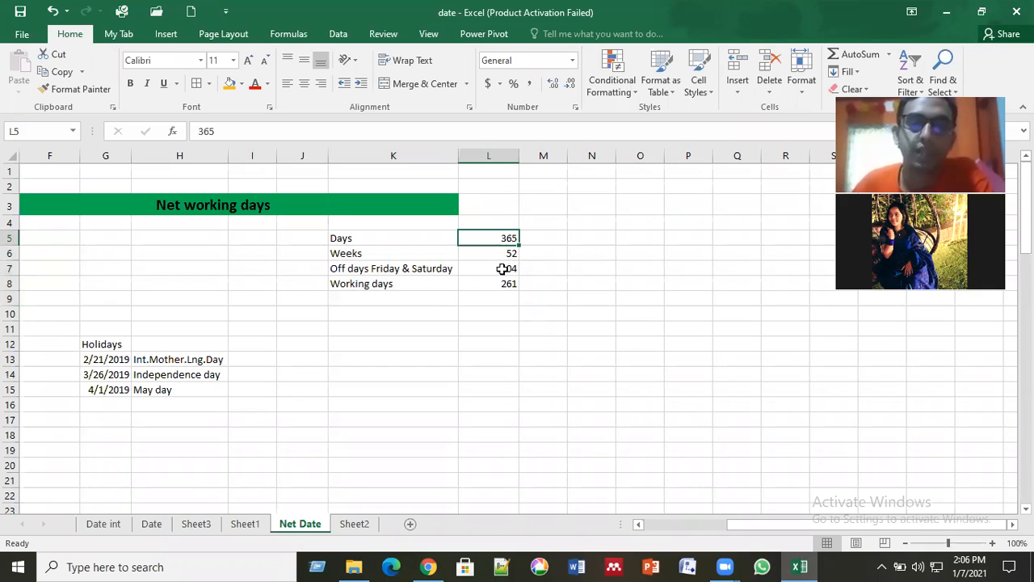
key("Down")
key("Down")
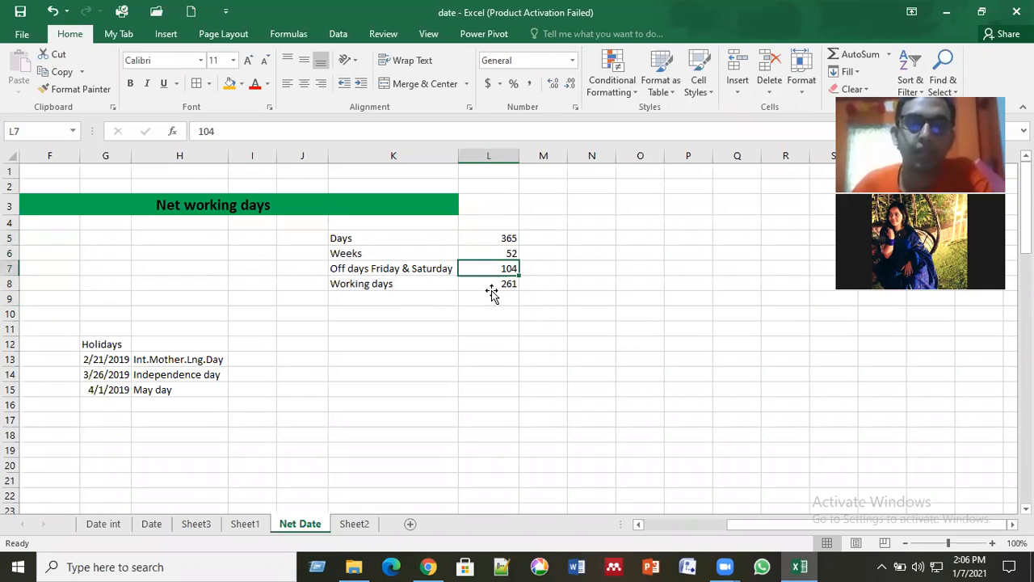
key("Down")
key("Down")
left_click(495, 280)
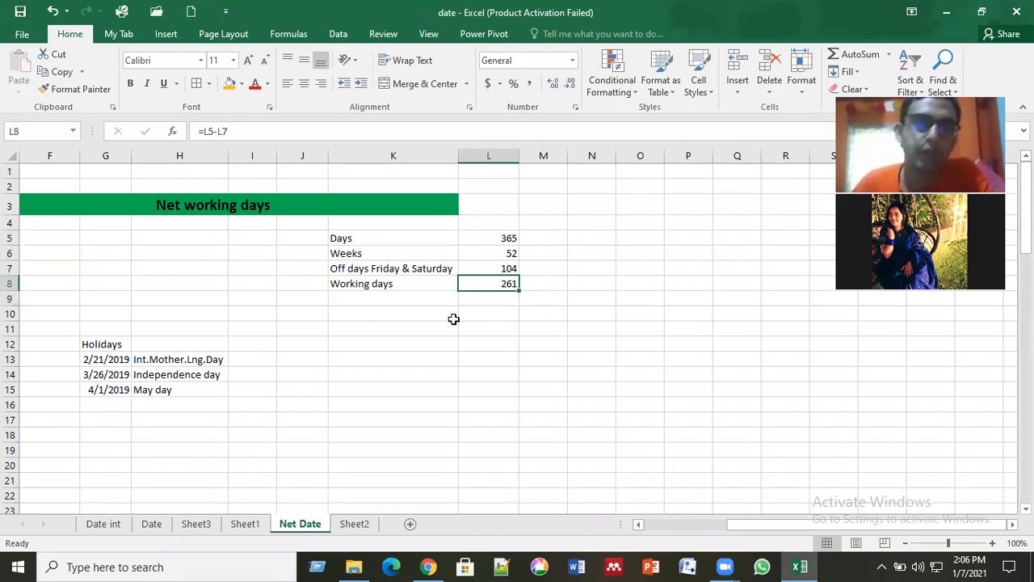
key("Down")
key("Down")
key("Down")
left_click_drag(254, 238, 586, 340)
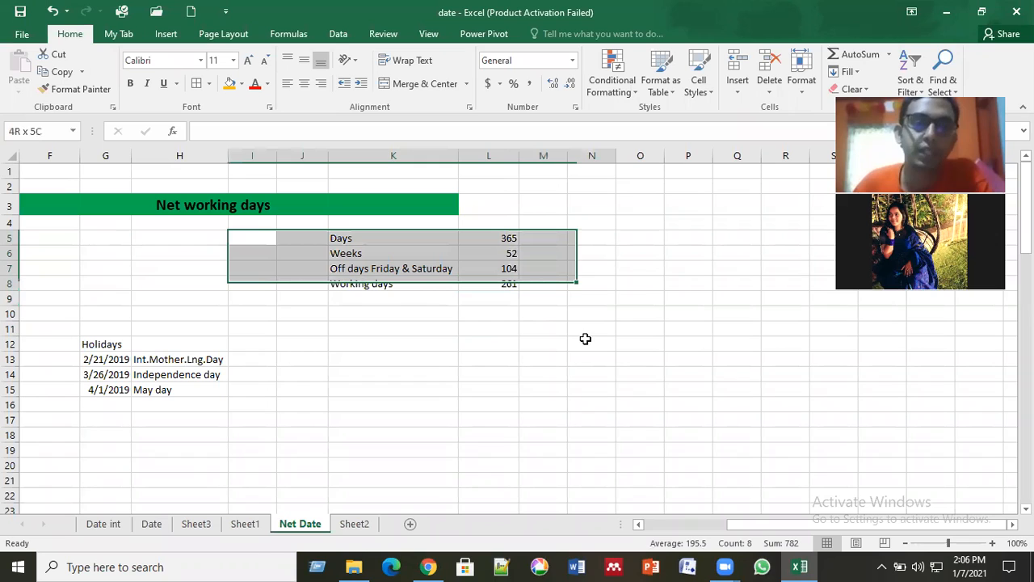
left_click(542, 389)
left_click_drag(308, 238, 450, 404)
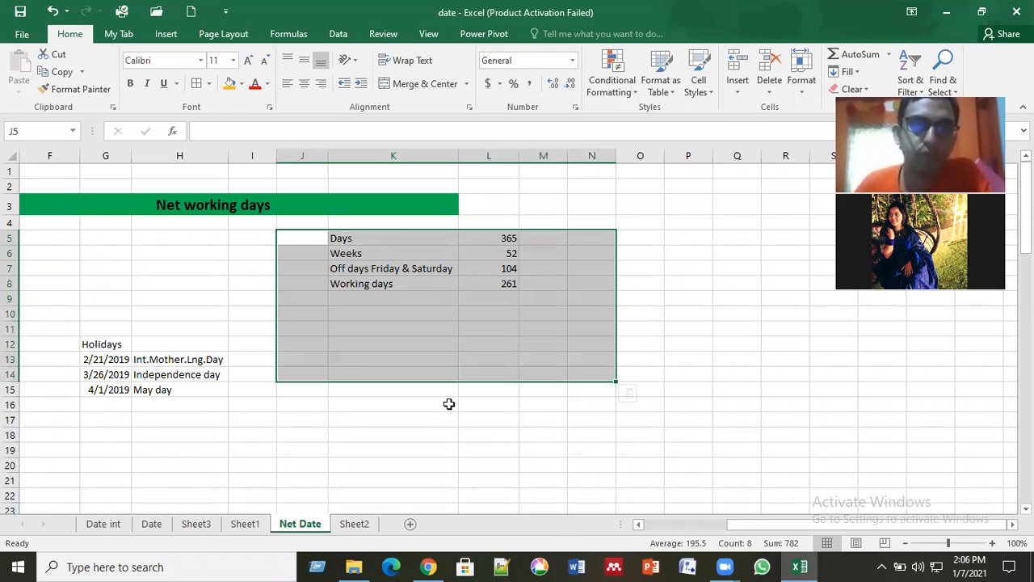
Step: Look through the date tables on Sheet3 and Sheet1, and the net working days example on Sheet2
left_click(197, 524)
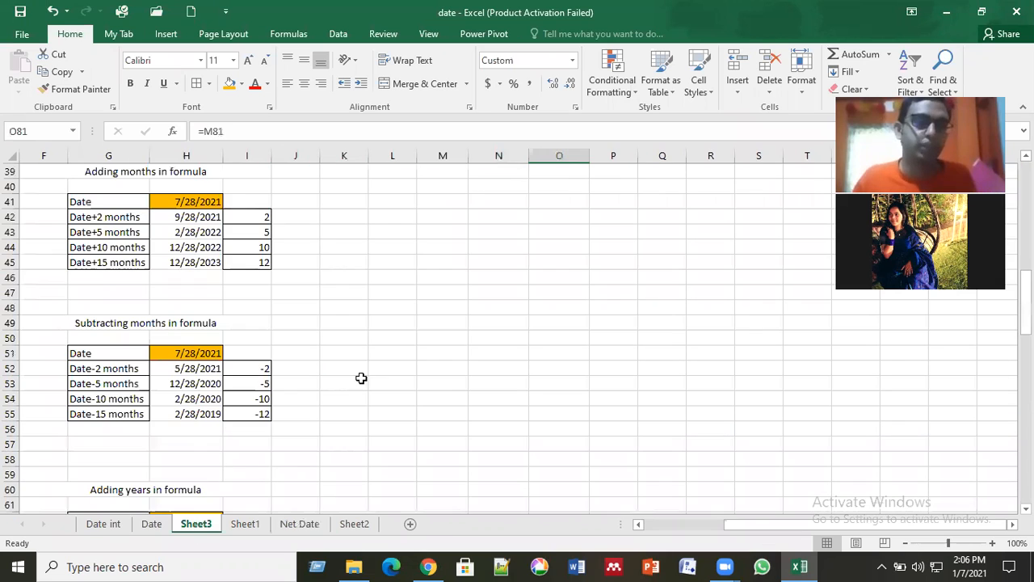
scroll(315, 402, "down", 3)
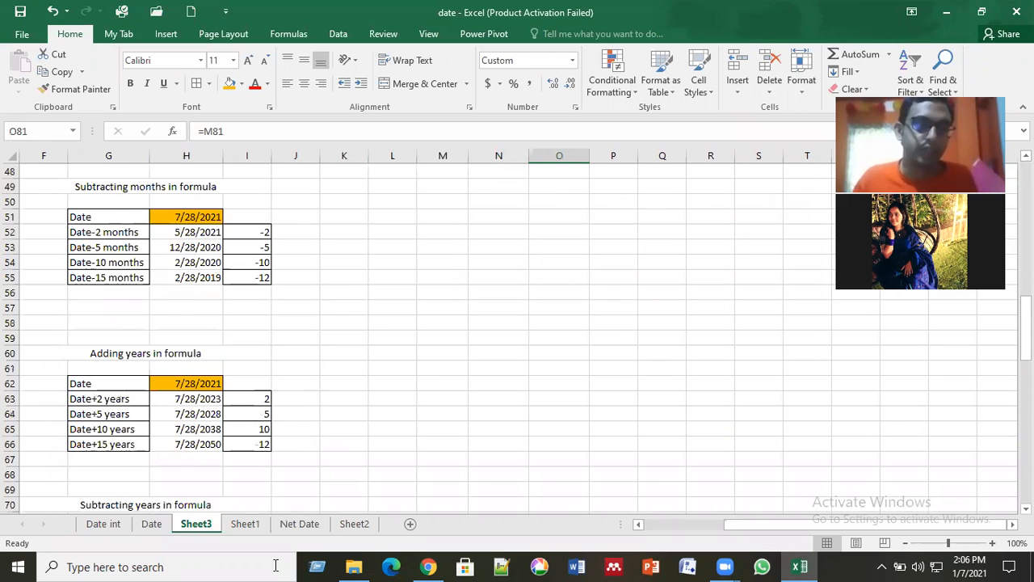
scroll(314, 401, "down", 3)
key("ctrl+Page_Down")
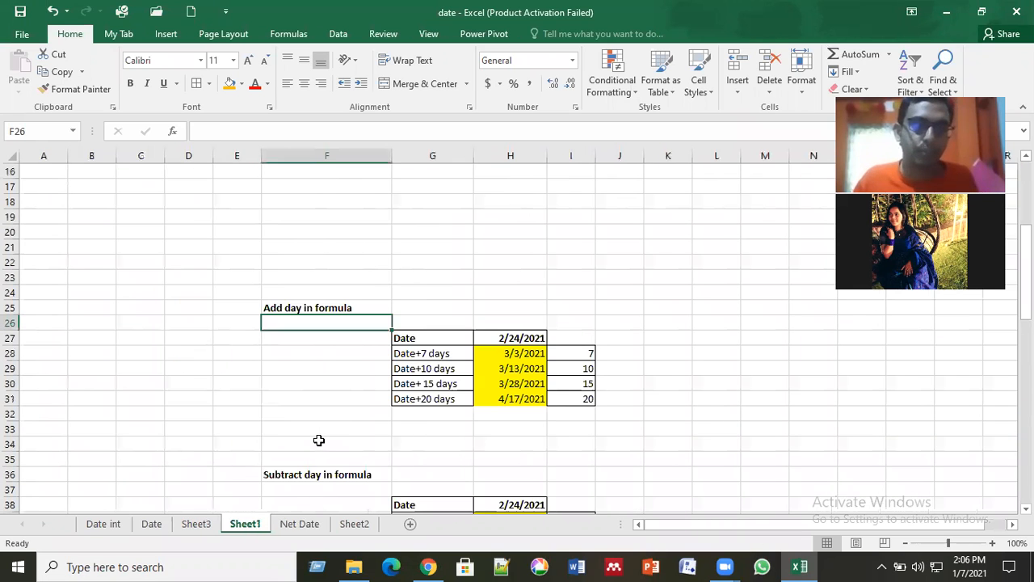
scroll(319, 440, "down", 20)
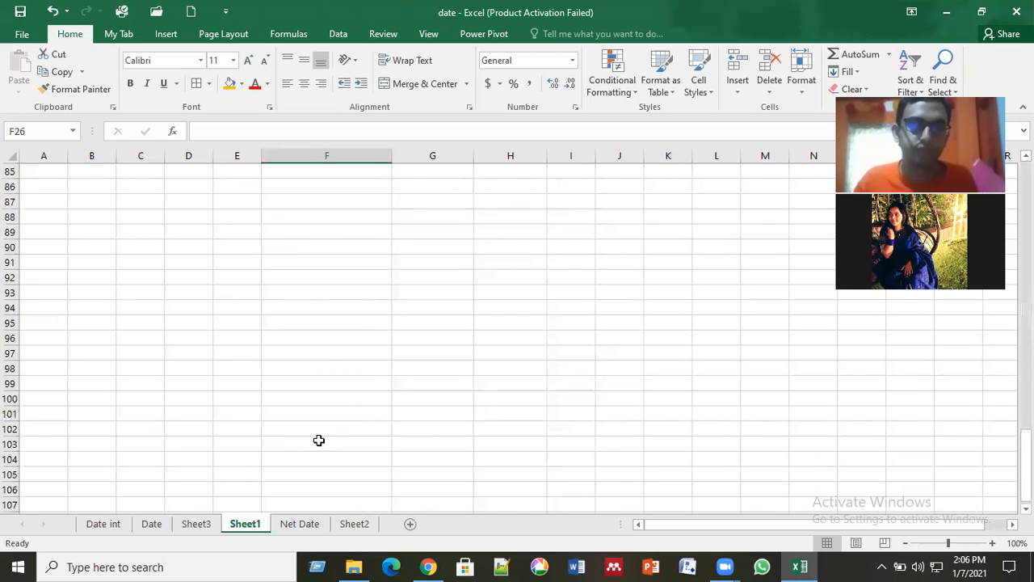
scroll(319, 507, "up", 4)
left_click(353, 521)
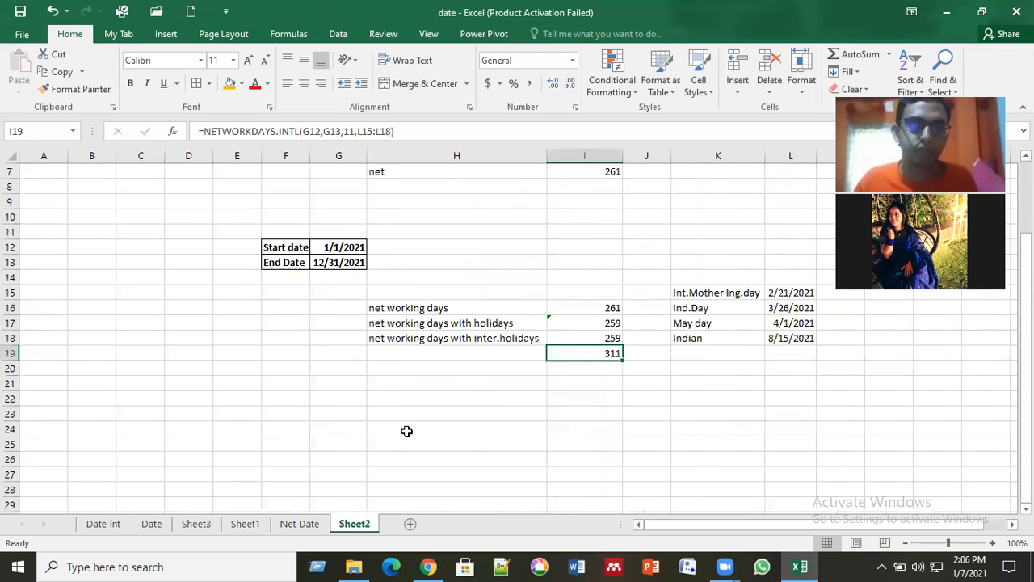
scroll(411, 429, "up", 2)
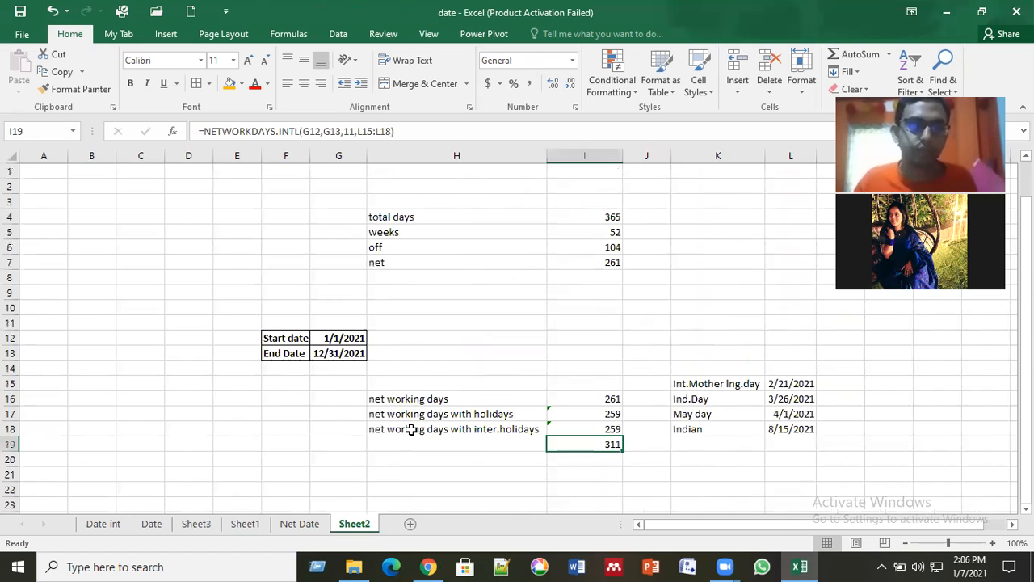
Step: Review the day, month and year formula tables on Sheet3, and the year tables on Sheet1
left_click(206, 529)
scroll(337, 380, "up", 16)
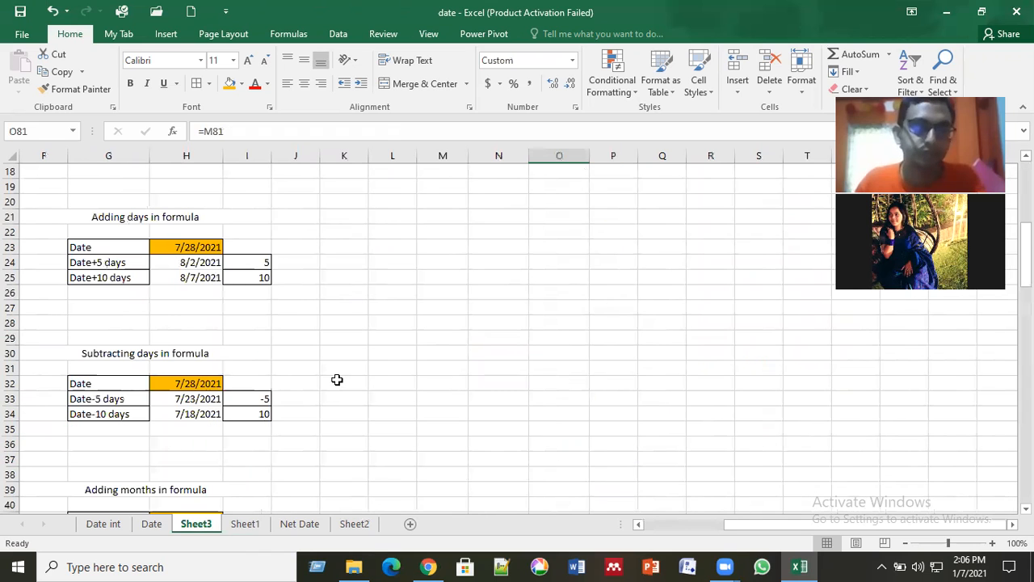
scroll(336, 380, "up", 6)
scroll(337, 380, "down", 14)
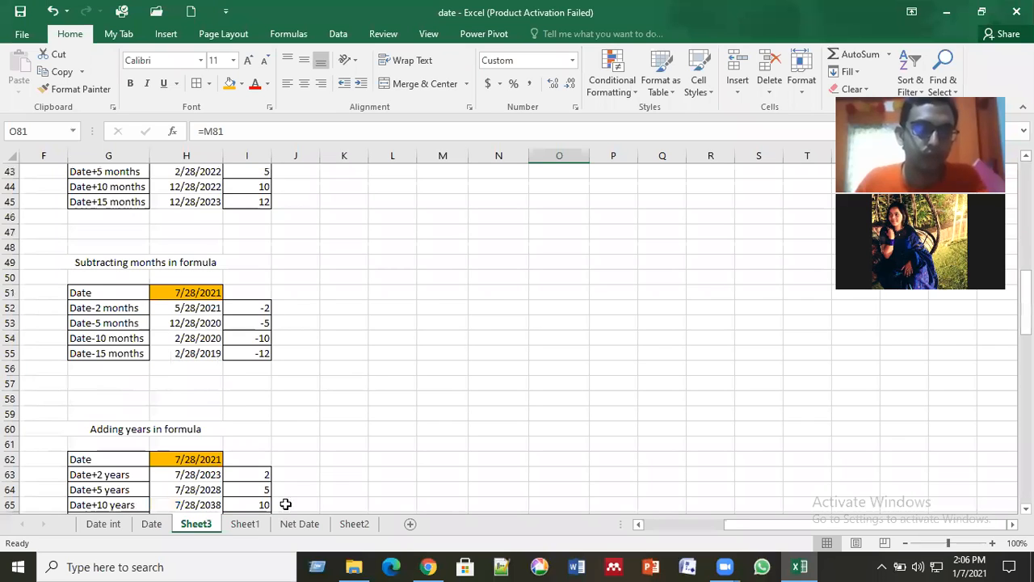
left_click(245, 523)
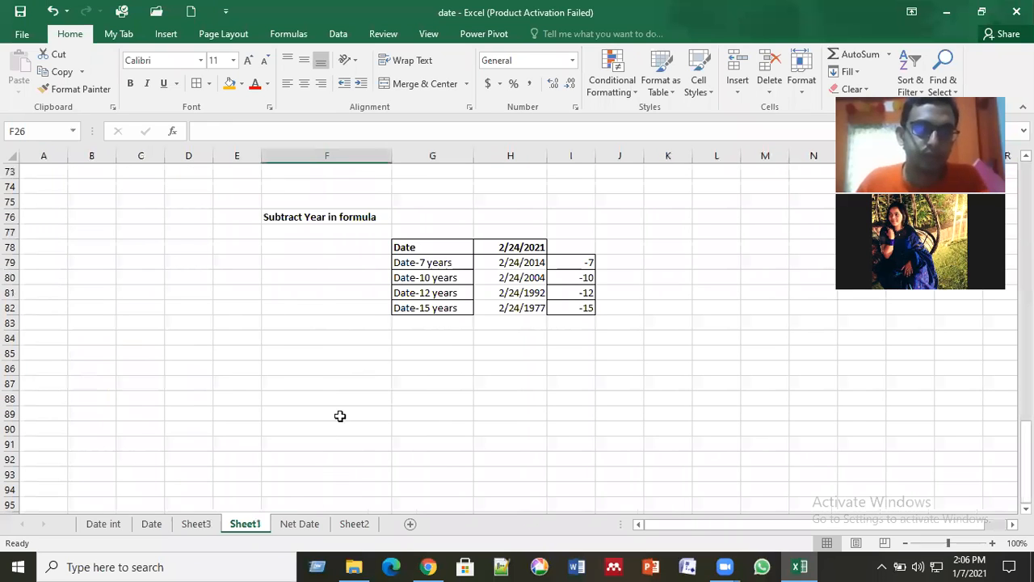
left_click(340, 415)
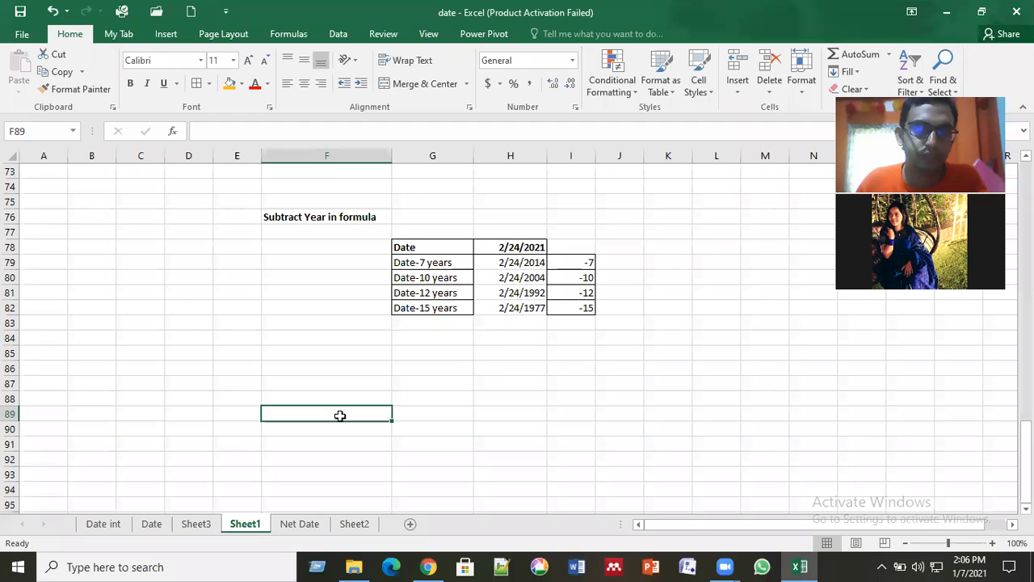
scroll(340, 415, "up", 5)
scroll(340, 416, "down", 3)
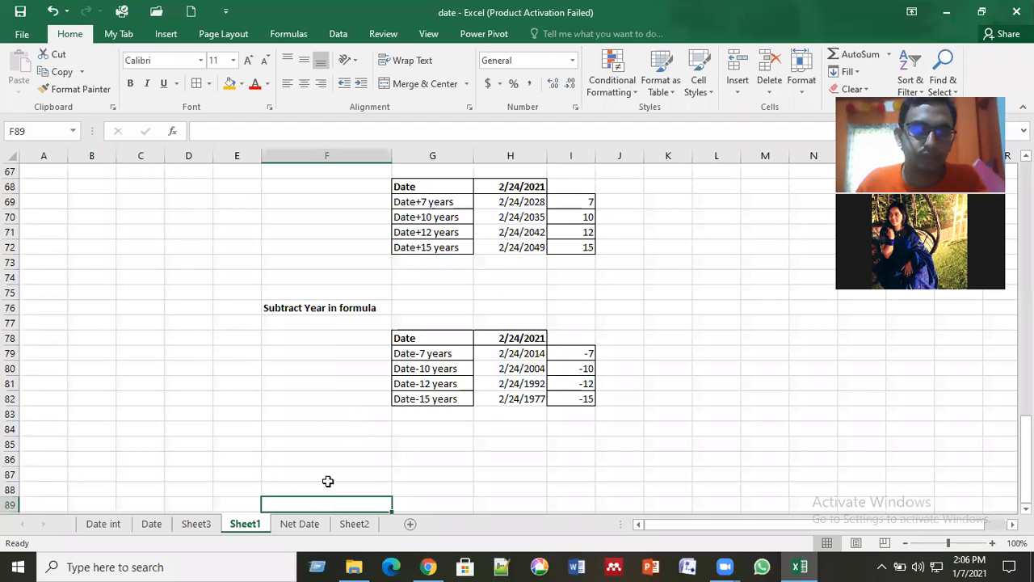
scroll(328, 480, "down", 6)
Step: Compare the working days summary on the Net Date sheet with the NETWORKDAYS.INTL example on Sheet2
key("ctrl+Page_Down")
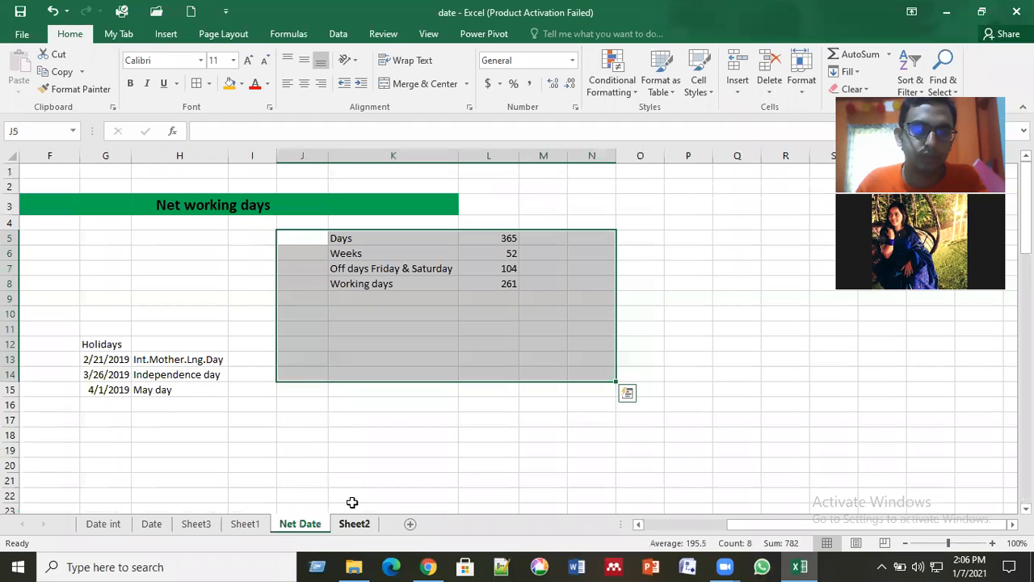
key("ctrl+Page_Down")
left_click(314, 529)
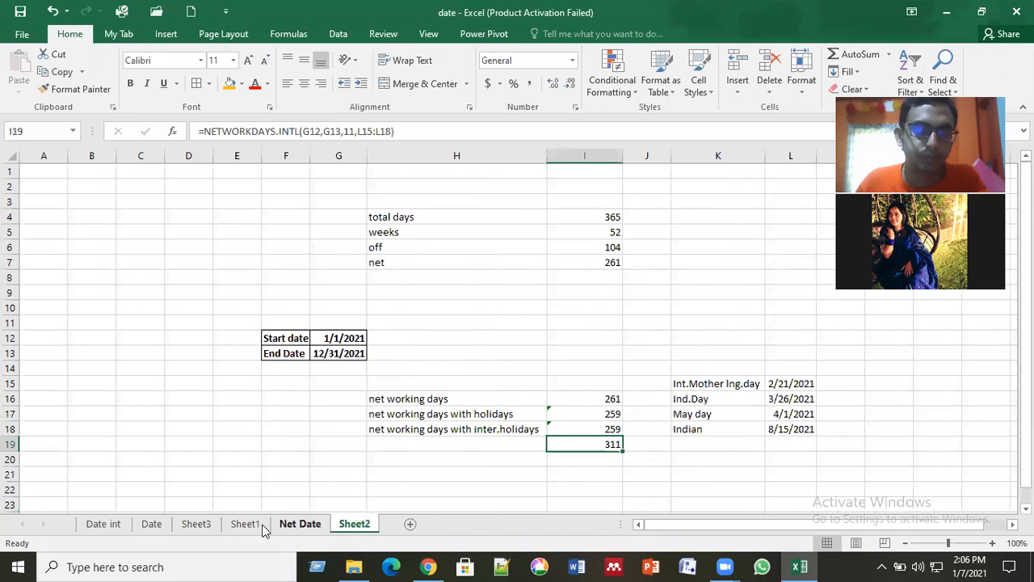
Step: Check Sheet1's tables for adding and subtracting days, months and years in formulas
left_click(255, 524)
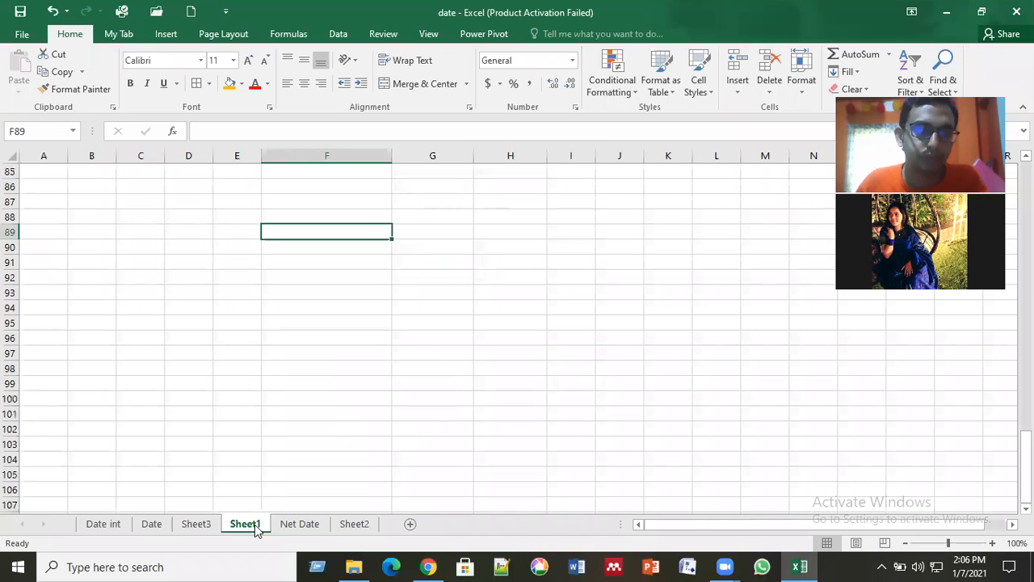
left_click(431, 353)
scroll(388, 397, "up", 3)
scroll(388, 398, "up", 7)
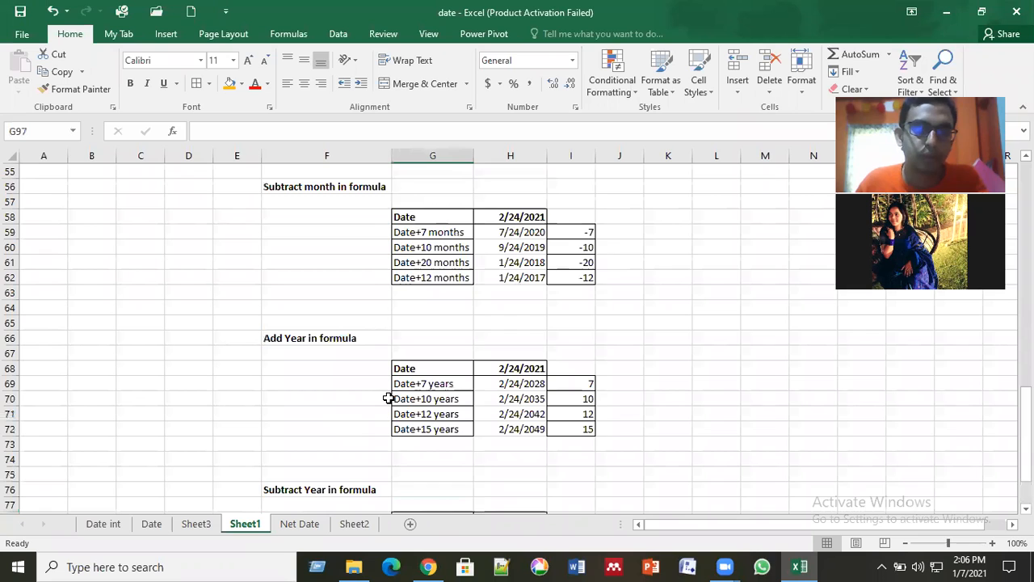
scroll(387, 397, "up", 17)
scroll(306, 501, "down", 7)
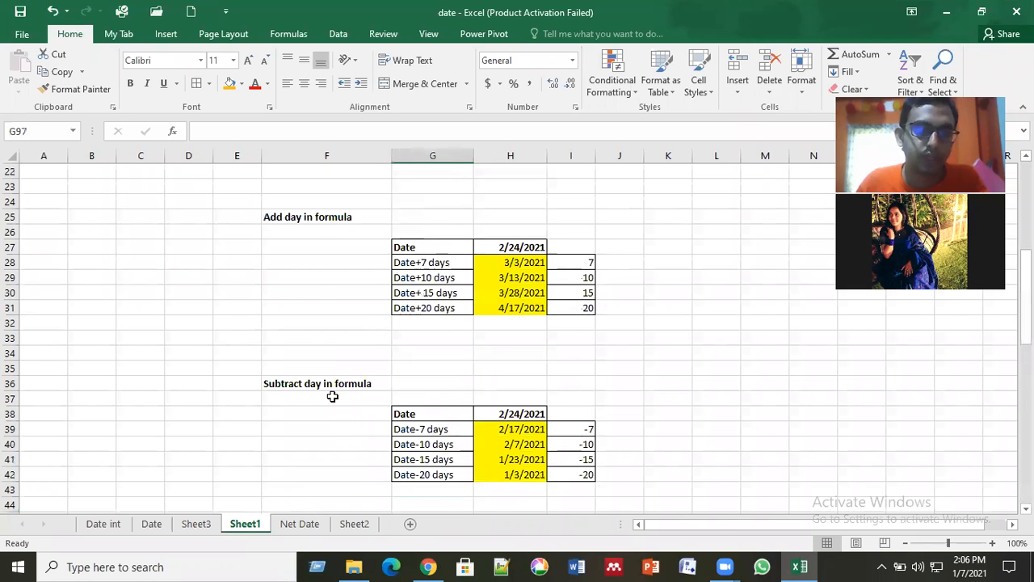
Step: Review the Net Date sheet's net working days summary, holiday list and January date table
key("ctrl+Page_Down")
scroll(332, 397, "down", 6)
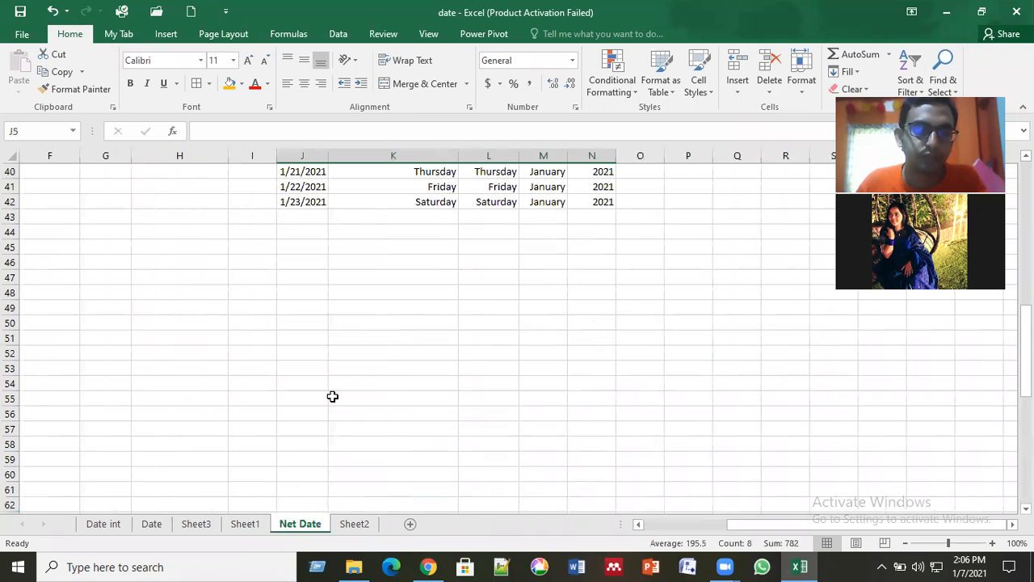
scroll(332, 396, "up", 12)
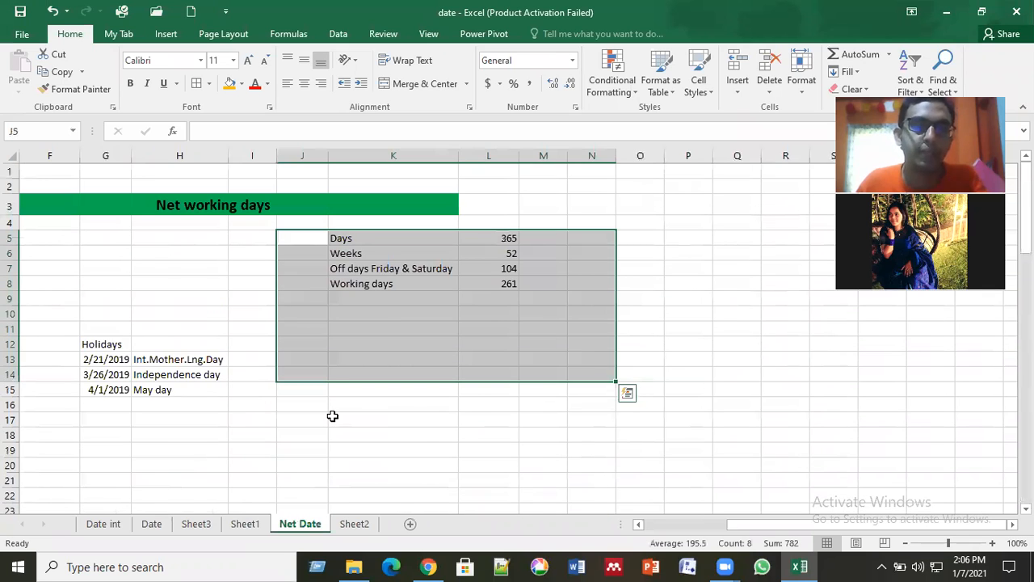
left_click(332, 415)
scroll(332, 415, "down", 3)
scroll(332, 415, "up", 1)
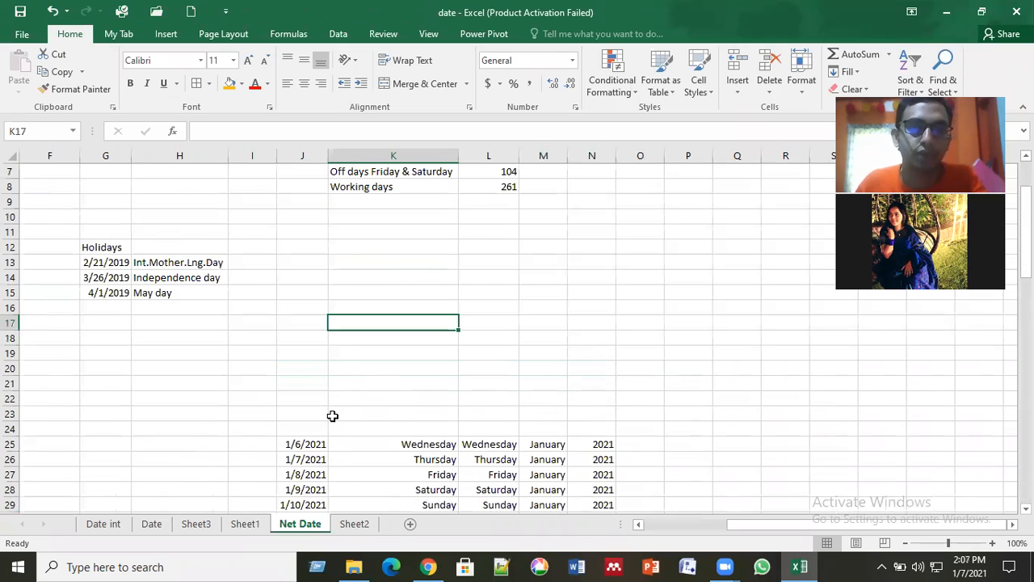
scroll(332, 415, "up", 2)
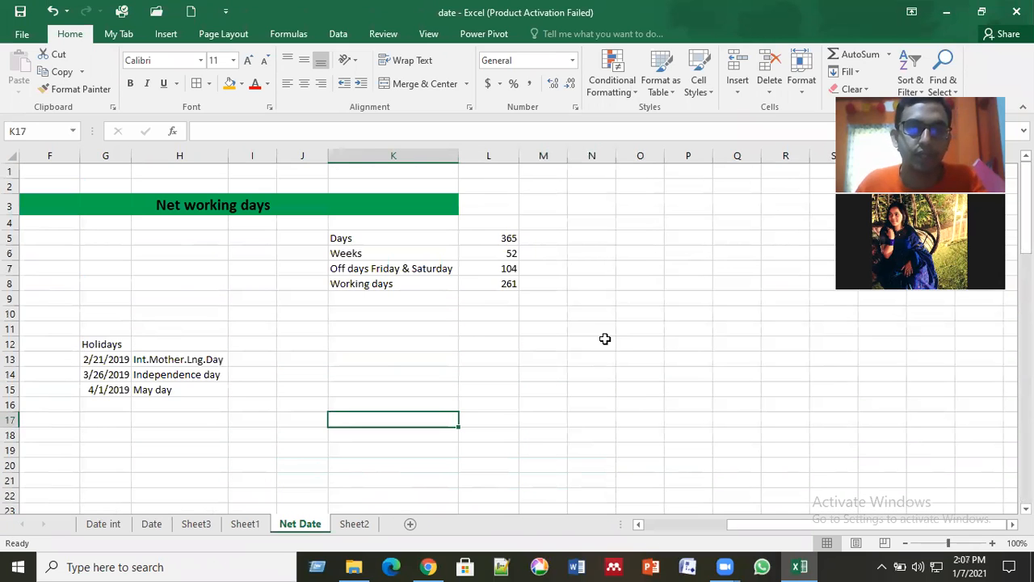
left_click(693, 359)
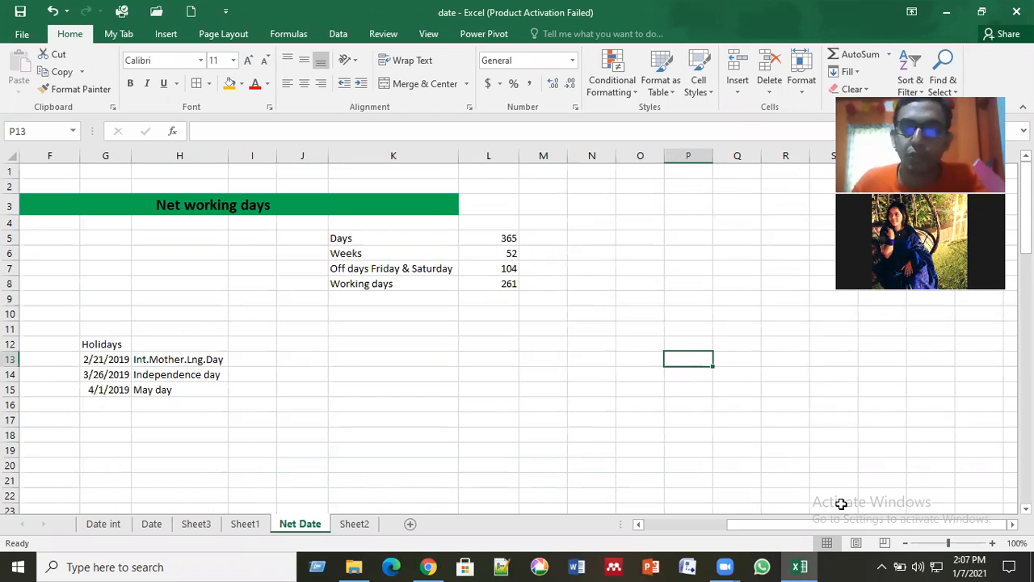
scroll(517, 323, "right", 2)
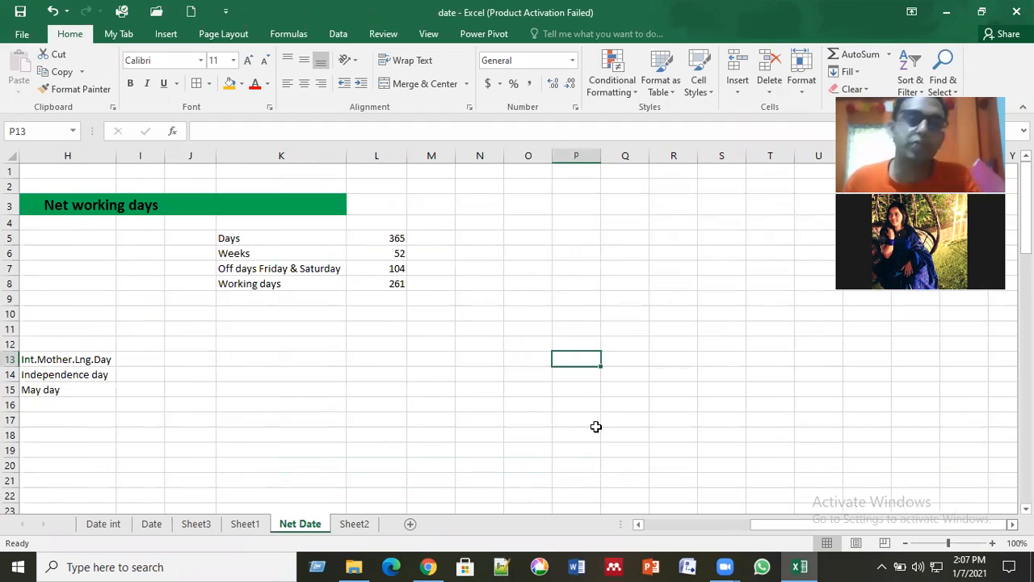
left_click_drag(240, 234, 277, 297)
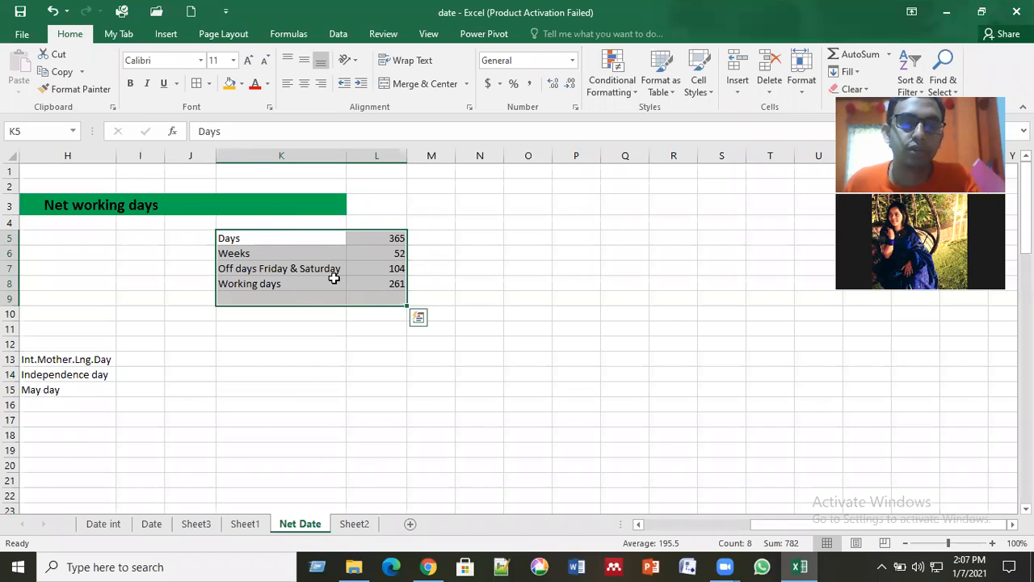
left_click(345, 343)
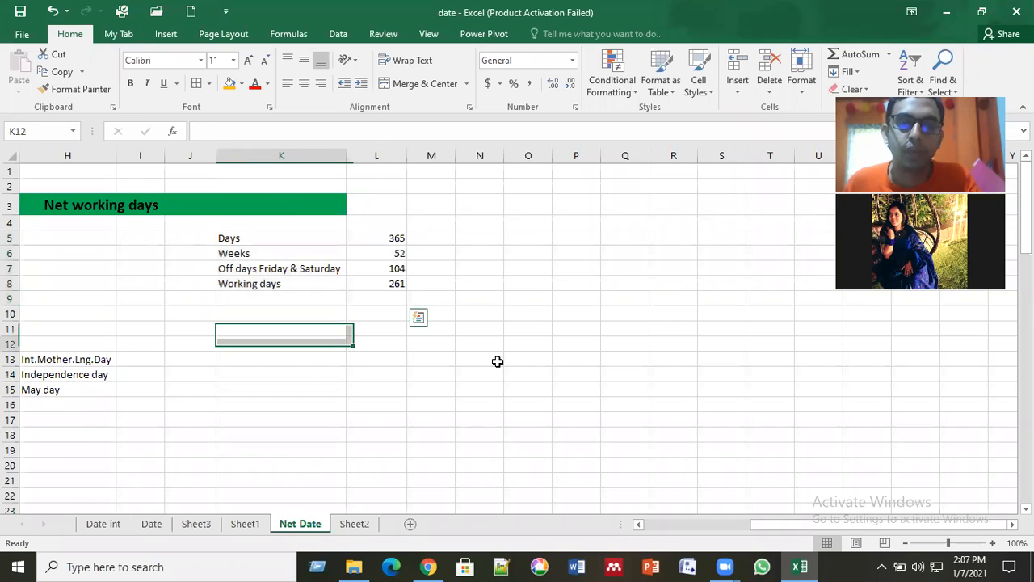
Step: Enter the label "Start date" in cell P14 of the Net Date sheet, correcting its spelling
left_click(570, 375)
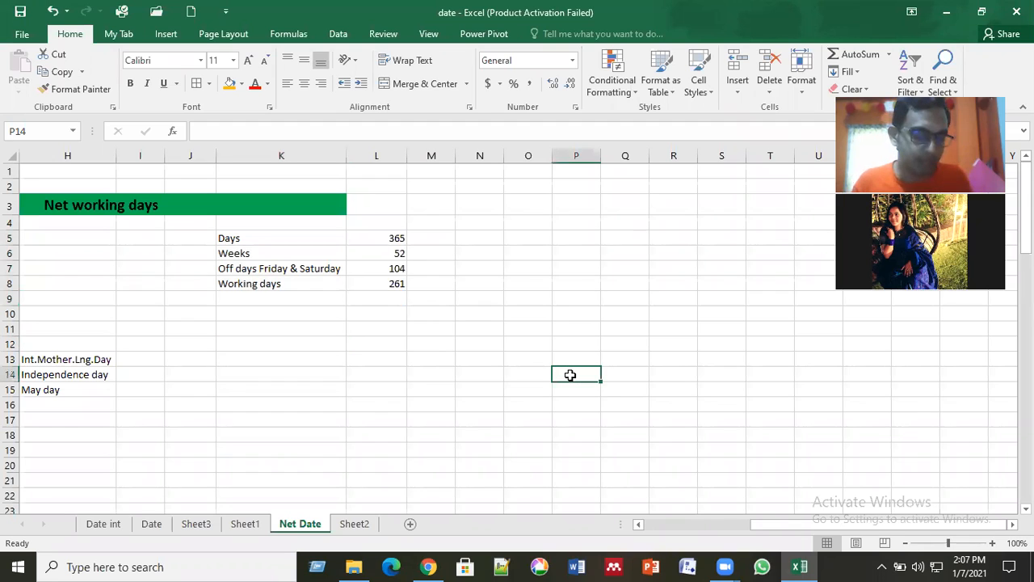
type("Star date")
key("Tab")
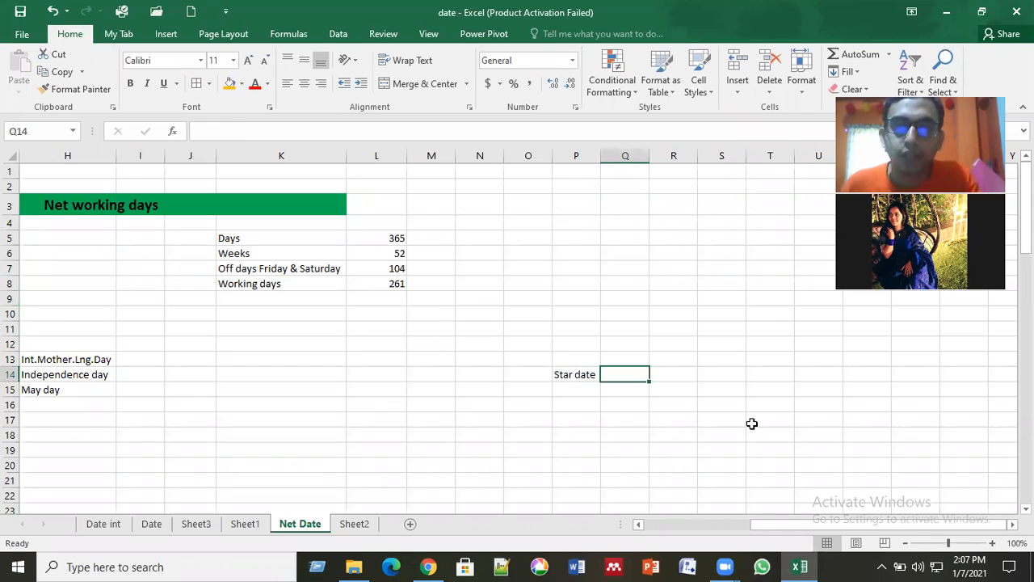
left_click(563, 376)
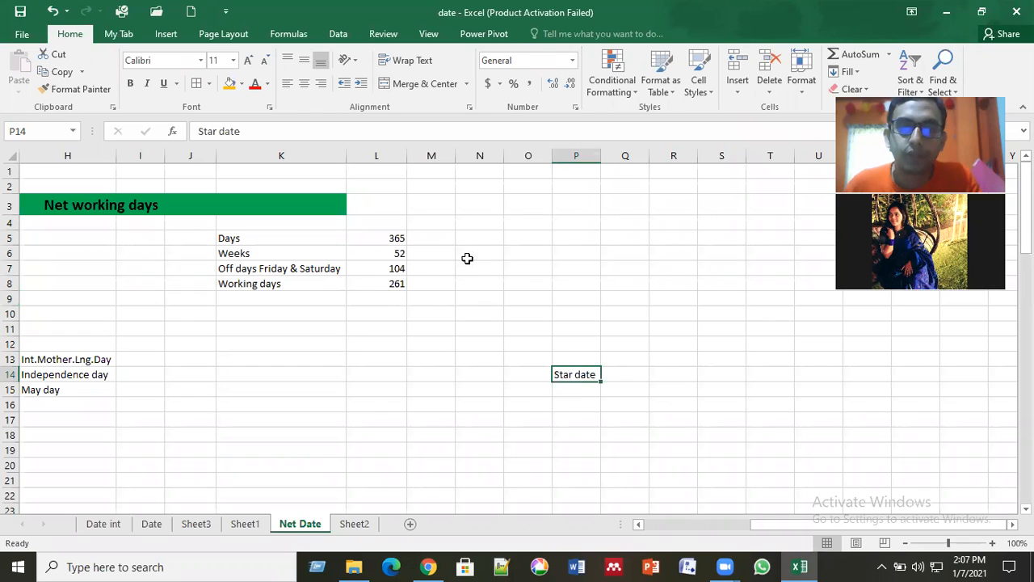
left_click(217, 130)
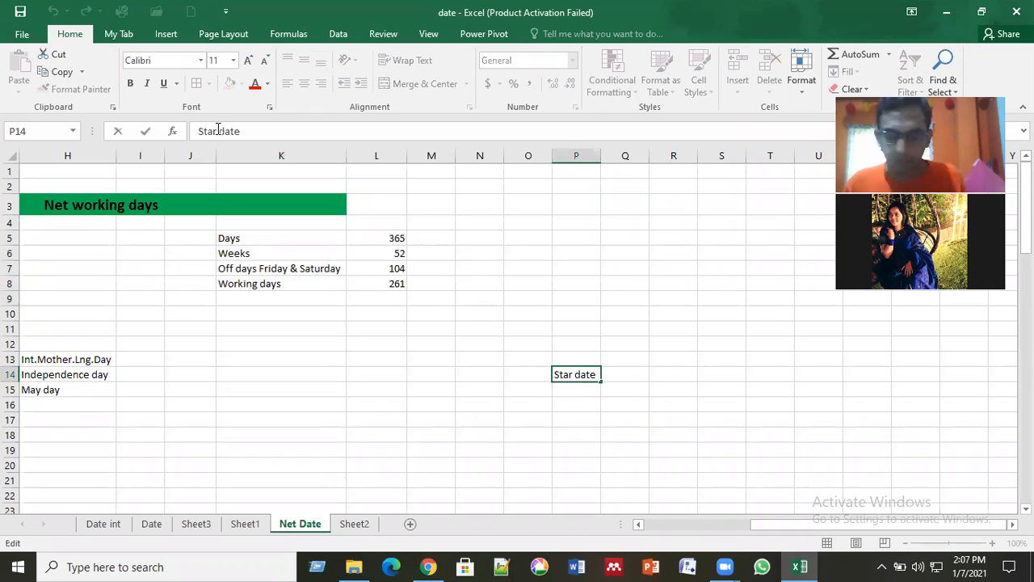
type("t")
key("Return")
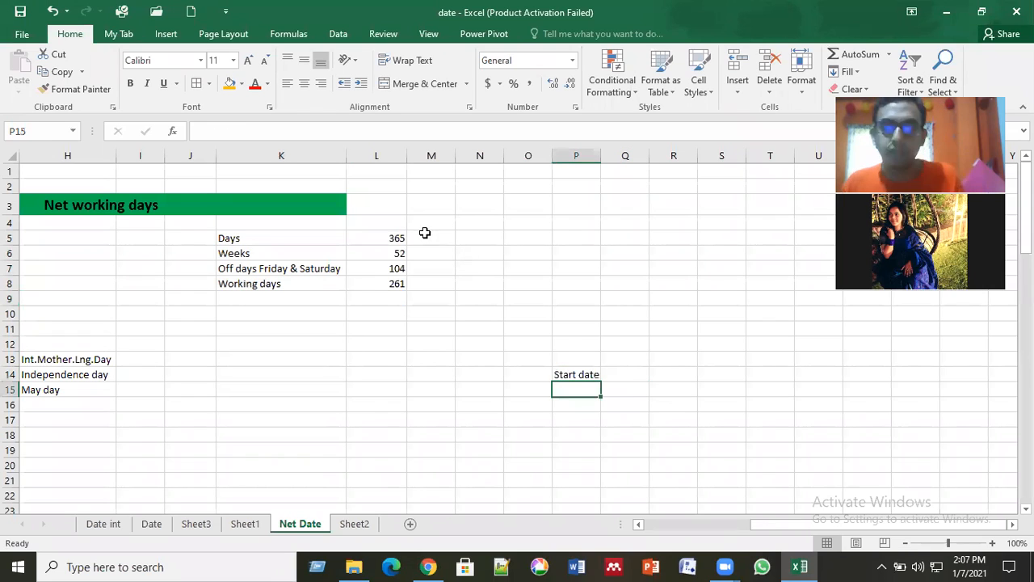
Step: Enter 1/1/2020 as the start date in Q14
left_click(619, 374)
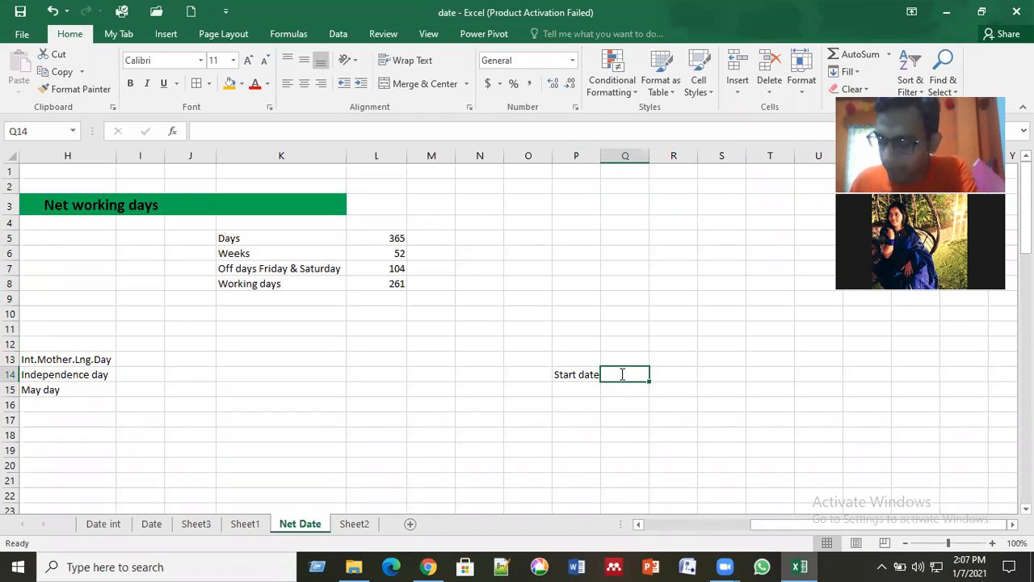
type("1/1/202")
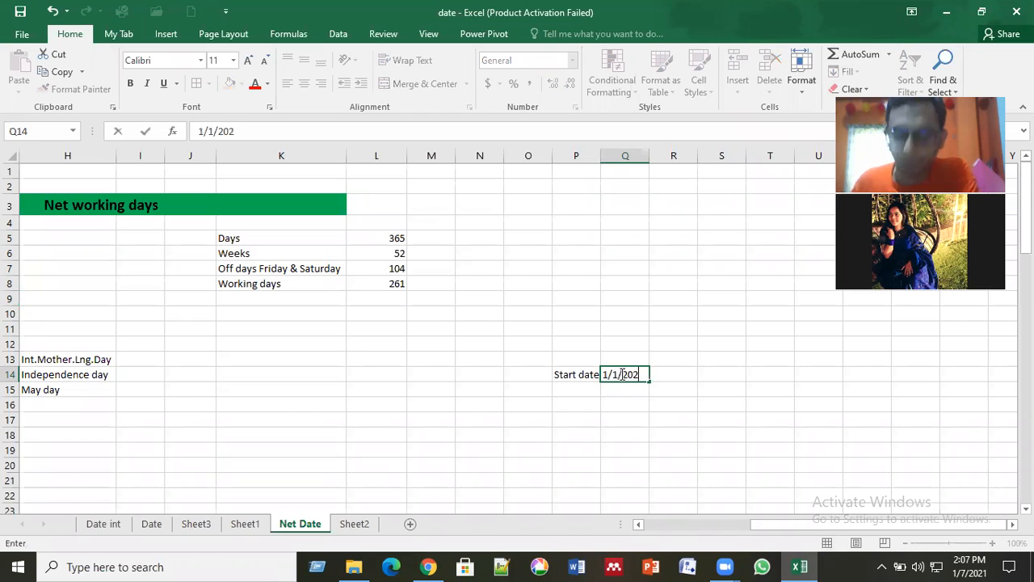
type("0")
key("Return")
Step: Enter the label "End Date" in P15, directly below the start date label
key("Left")
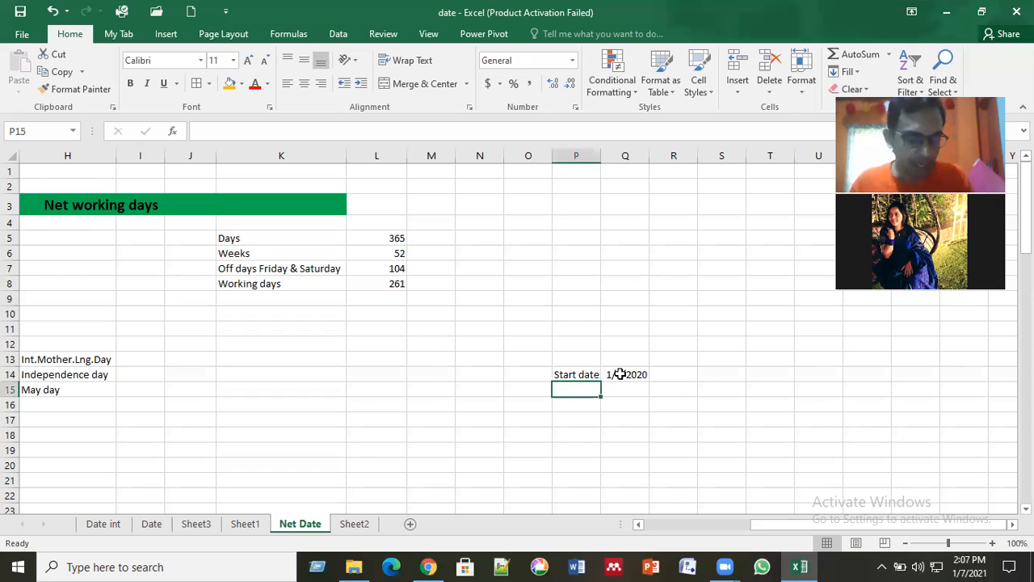
type("End Date")
key("Return")
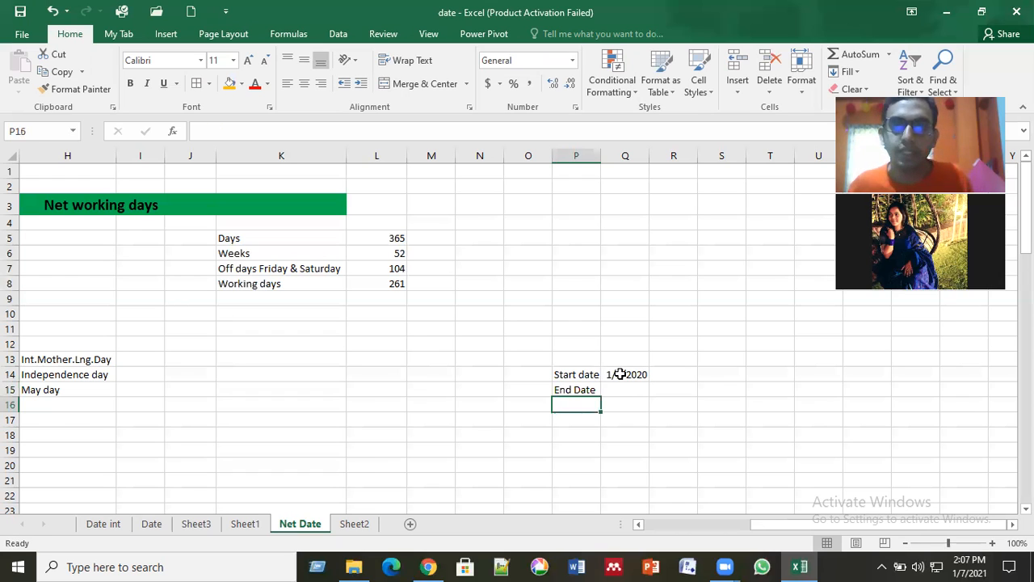
Step: Enter 12/31/2020 as the end date in Q15
key("Up")
key("Right")
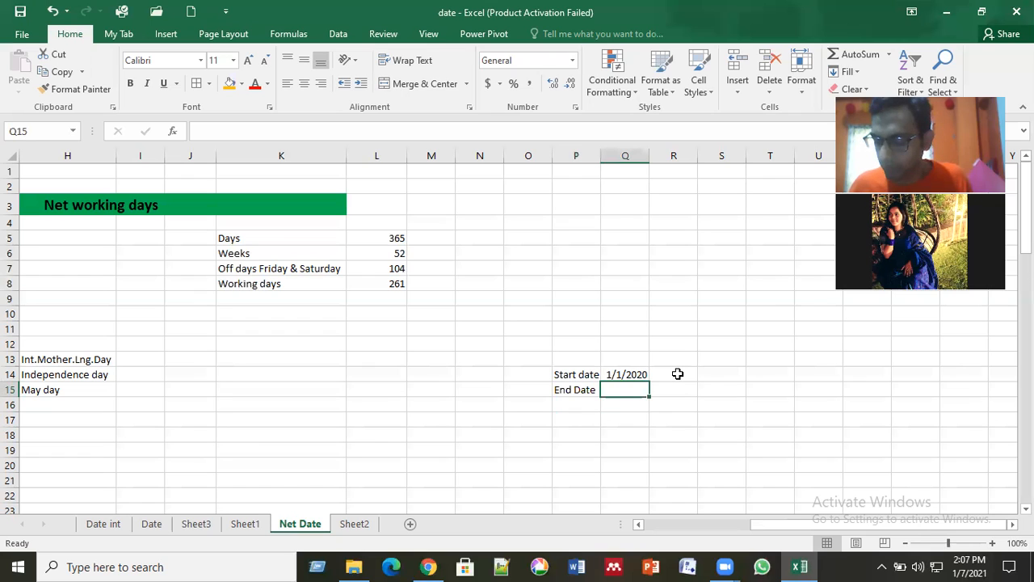
type("12/31")
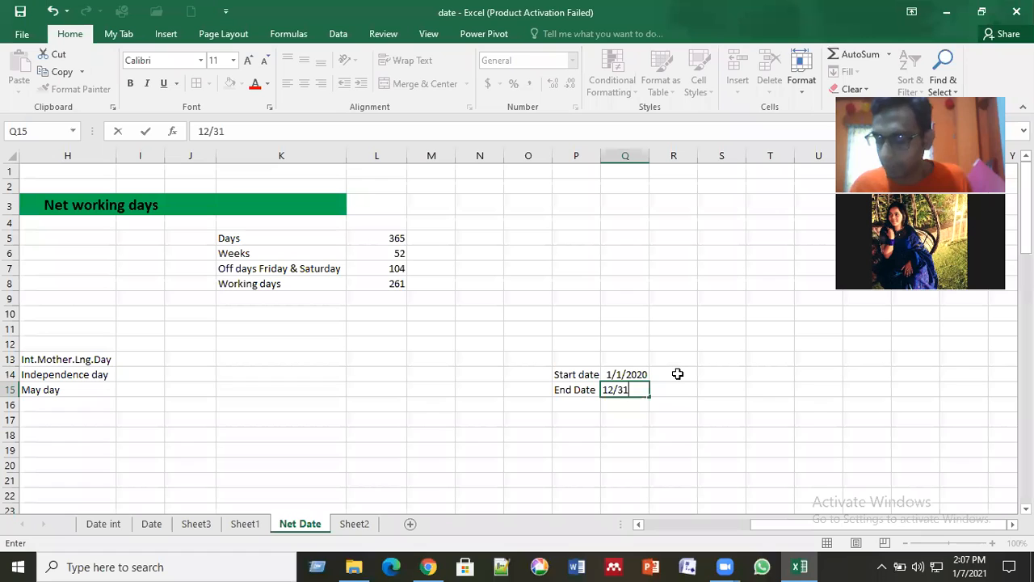
type("/2020")
key("Return")
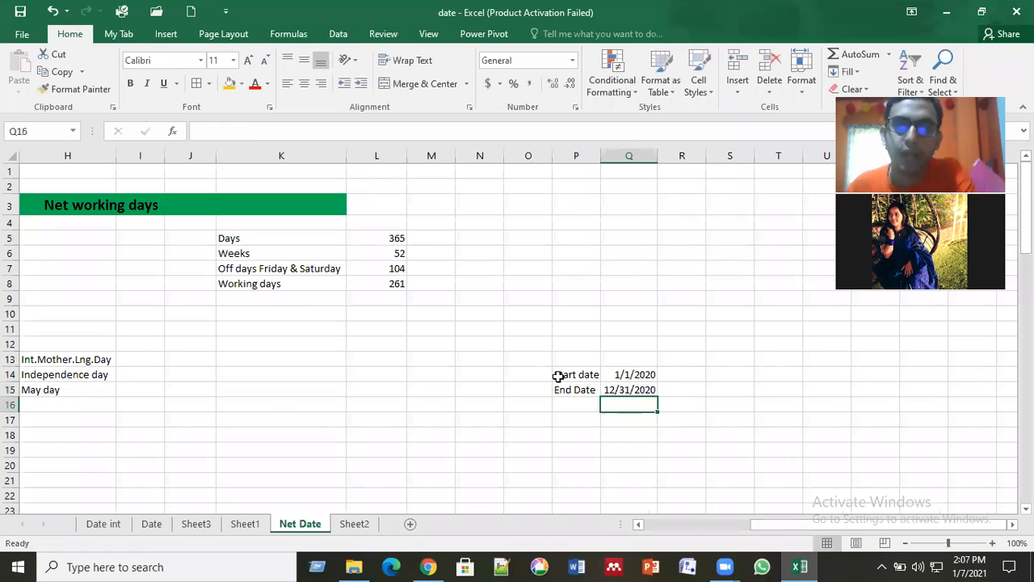
Step: Apply all borders to the start and end date cells P14:Q15
left_click_drag(576, 374, 628, 394)
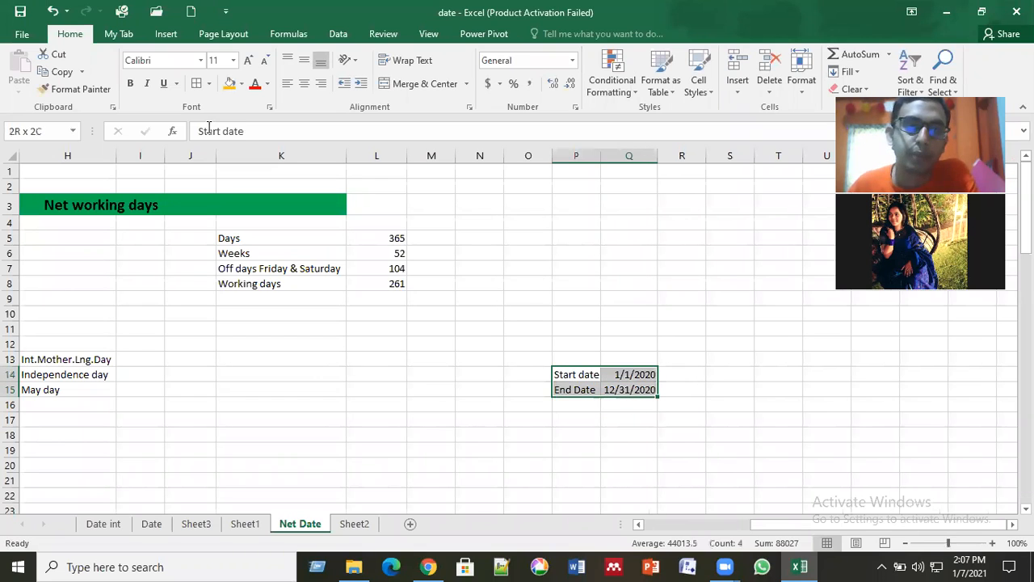
left_click(197, 83)
left_click(576, 476)
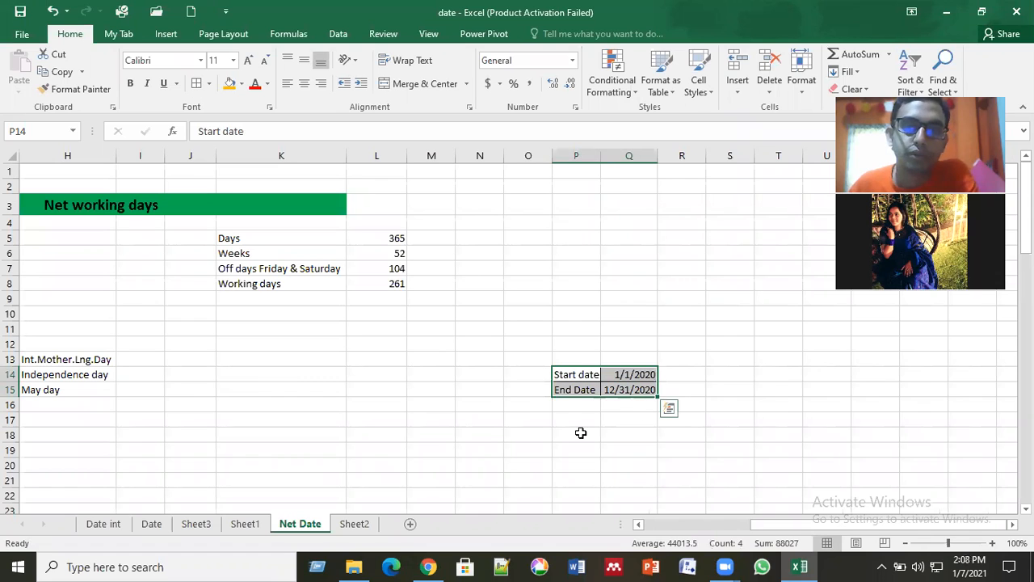
Step: Clear the January 2021 date and weekday table below the summary, covering range I22:Q49
scroll(546, 385, "down", 2)
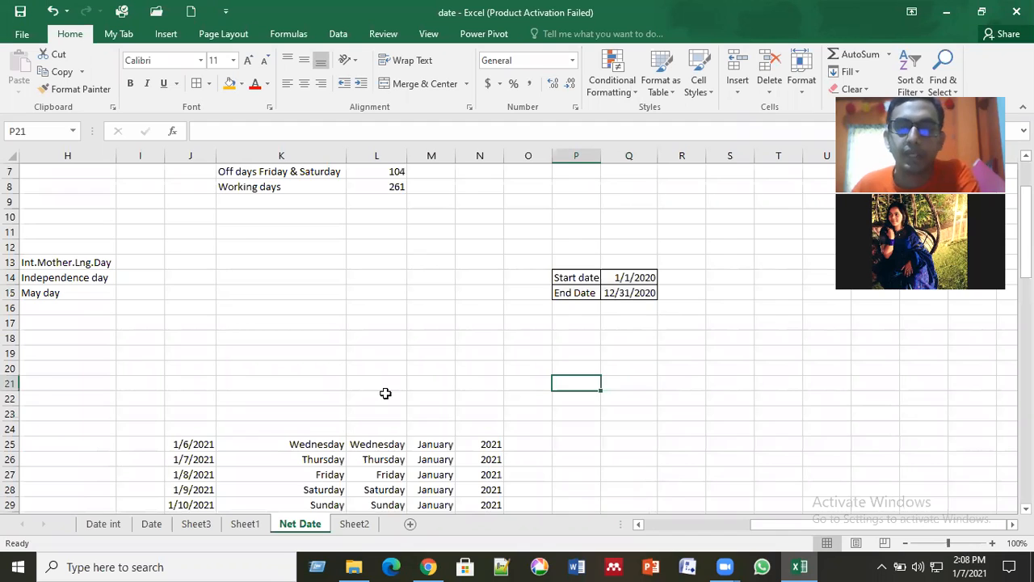
scroll(252, 385, "up", 2)
scroll(153, 348, "down", 2)
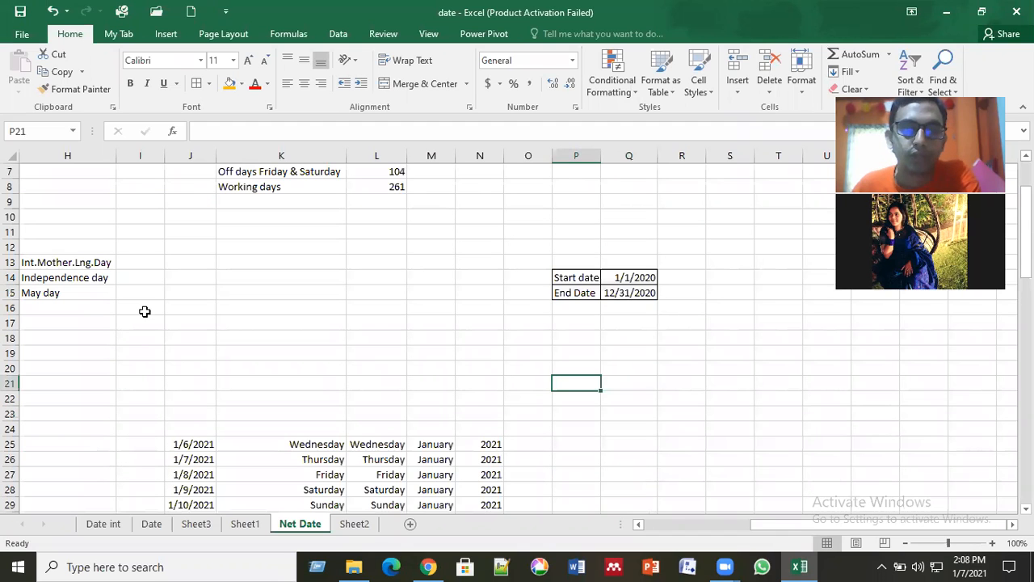
left_click_drag(139, 398, 612, 446)
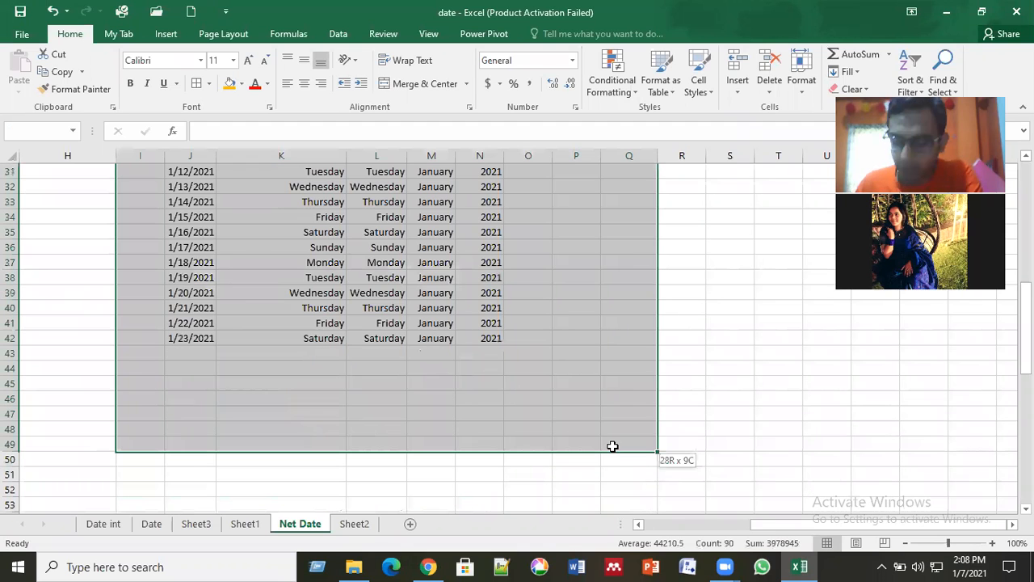
key("Delete")
scroll(612, 446, "up", 7)
left_click(612, 446)
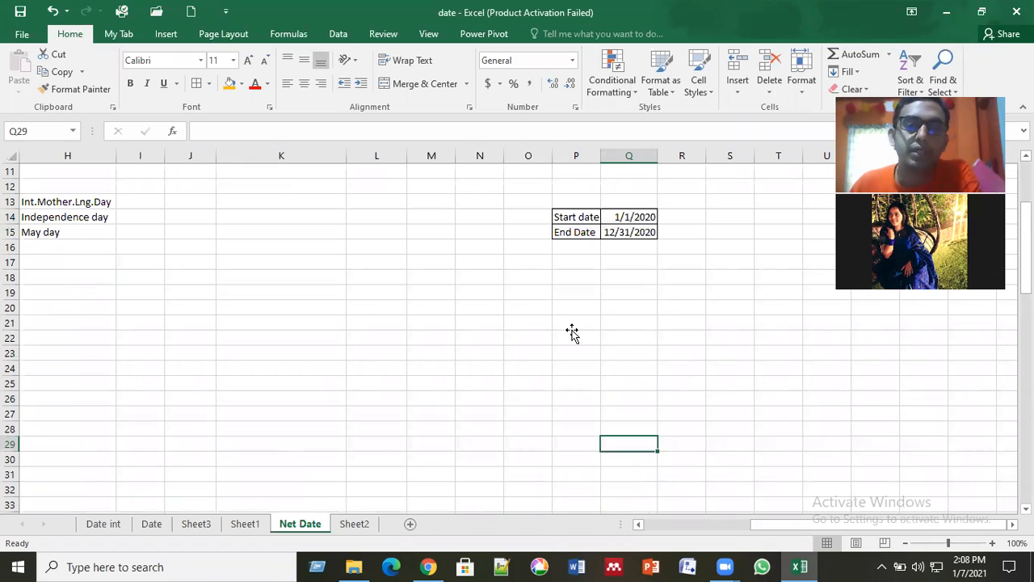
Step: Enter the label "Net working days" in O18 and autofit the width of column O
left_click(571, 327)
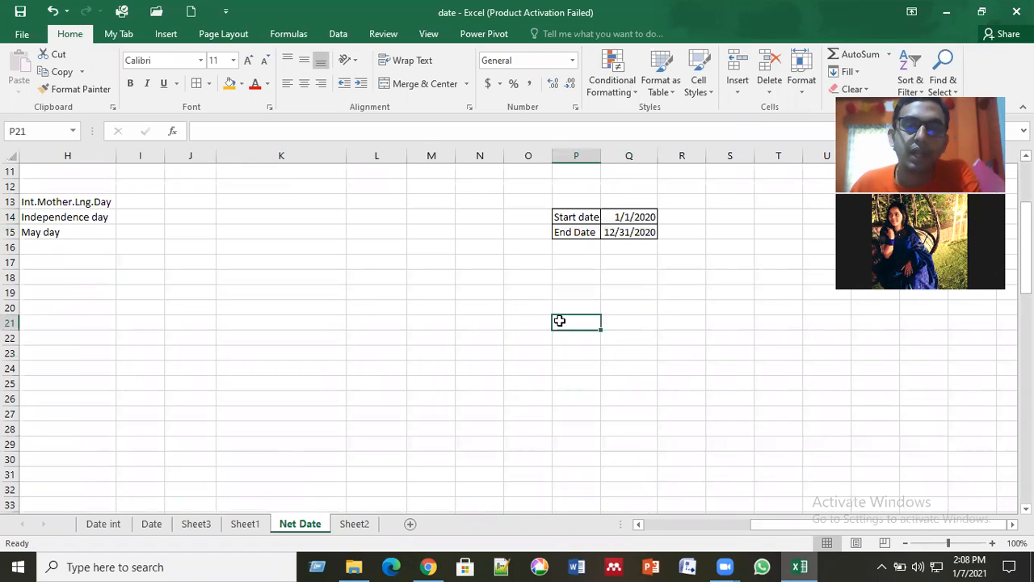
left_click(509, 278)
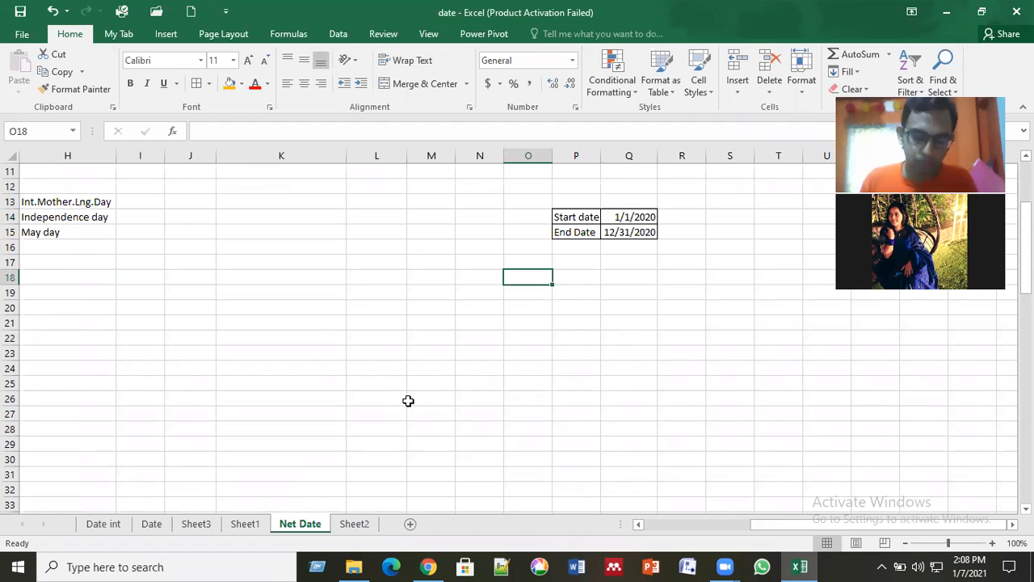
type("N")
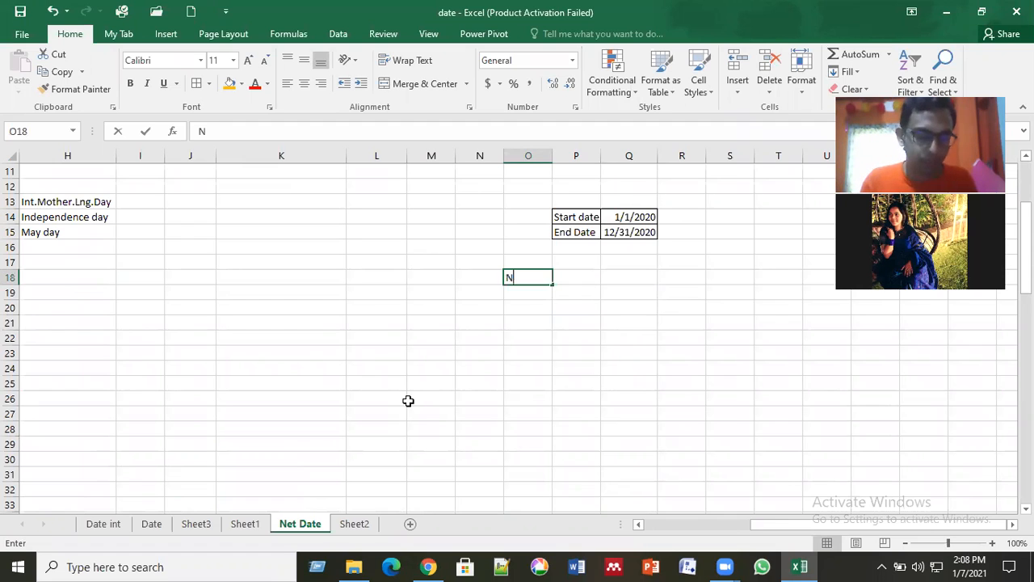
type("et working days")
key("Return")
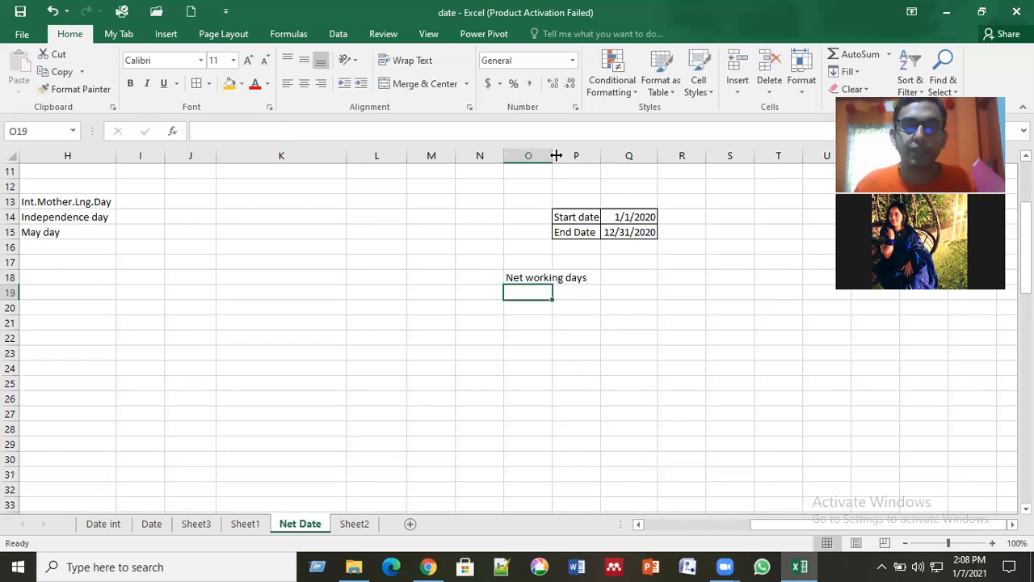
double_click(555, 155)
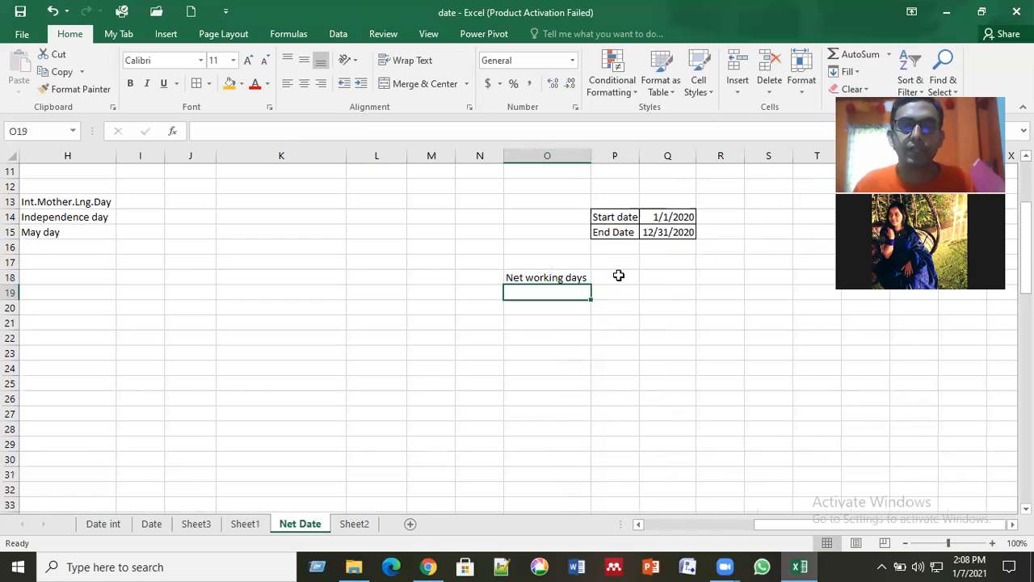
left_click(525, 277)
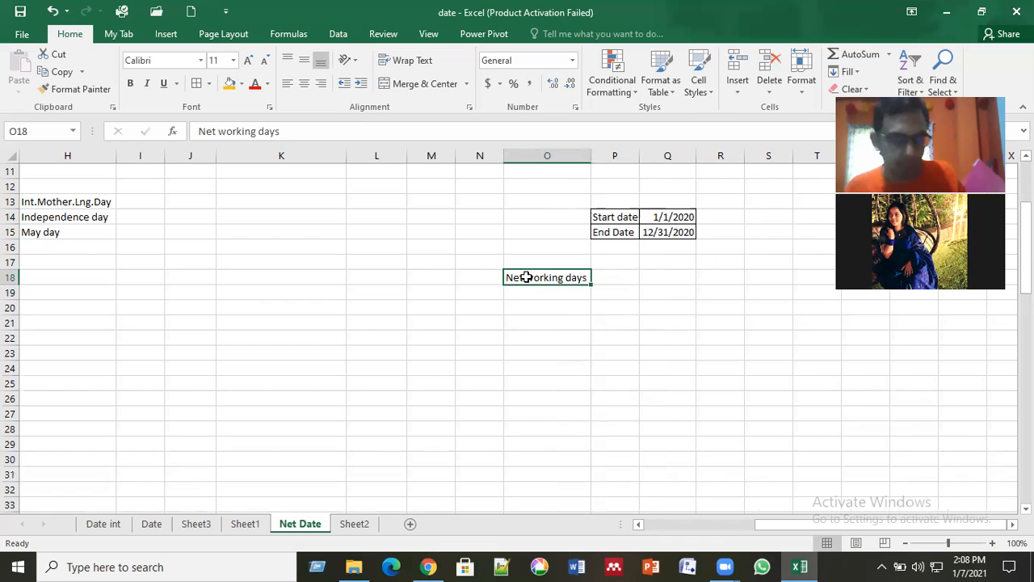
key("ctrl+c")
key("Down")
key("ctrl+c")
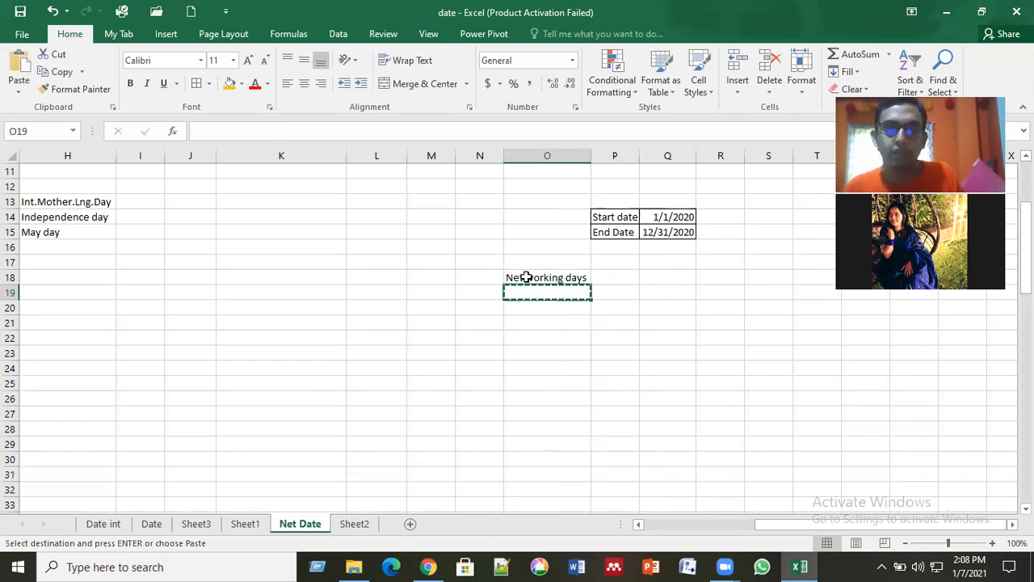
key("Escape")
Step: Copy the O18 label into O19, extend it to "Net working days with holidays", and autofit column O
left_click(526, 277)
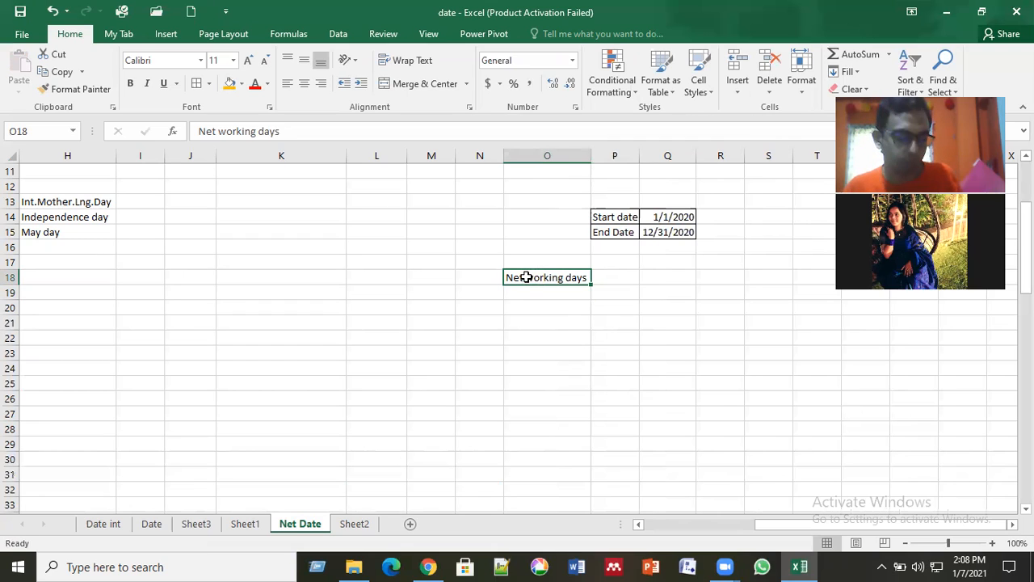
key("ctrl+c")
key("Down")
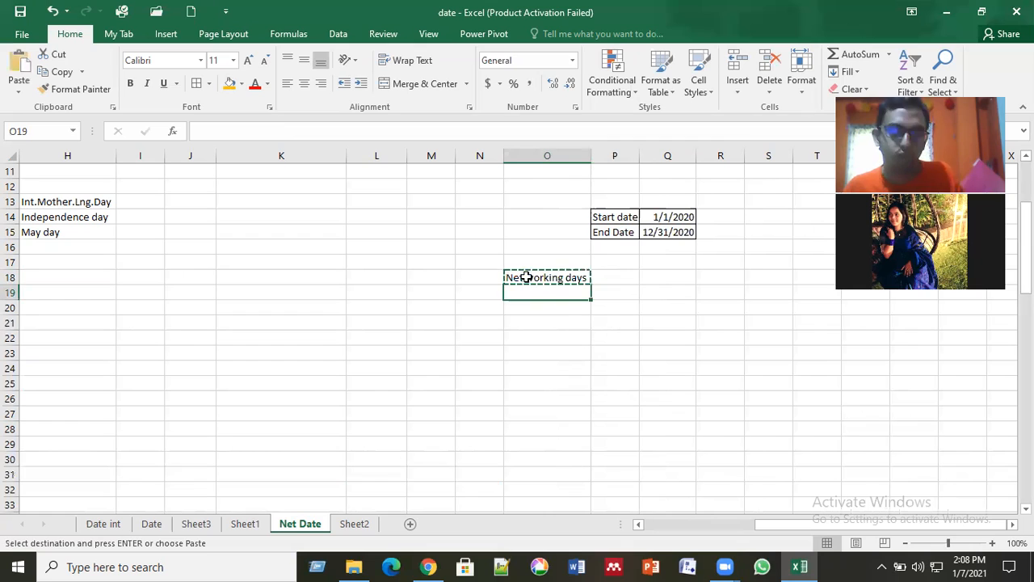
key("ctrl+v")
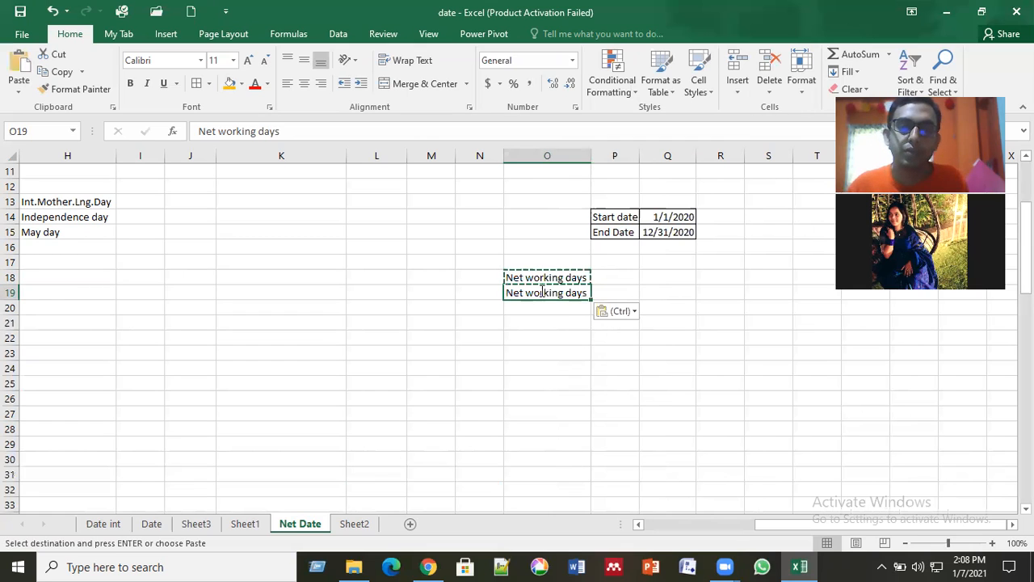
double_click(539, 292)
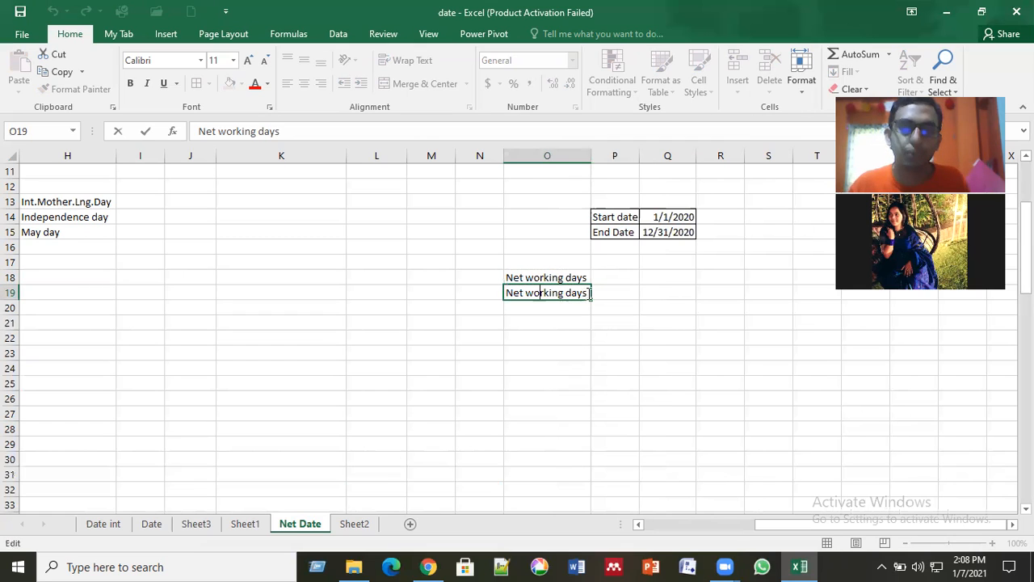
left_click(590, 293)
type("with holi")
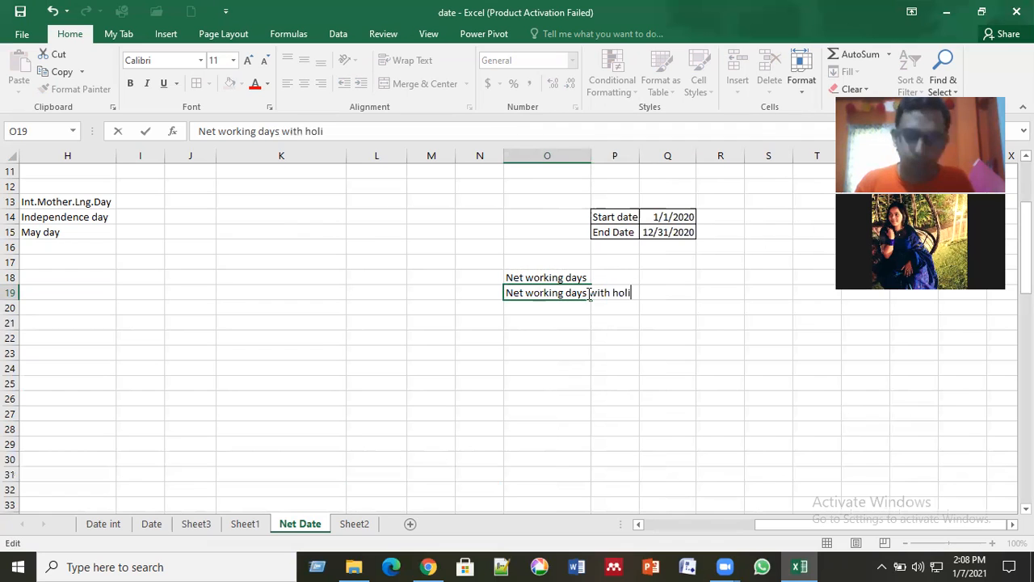
type("days")
key("Return")
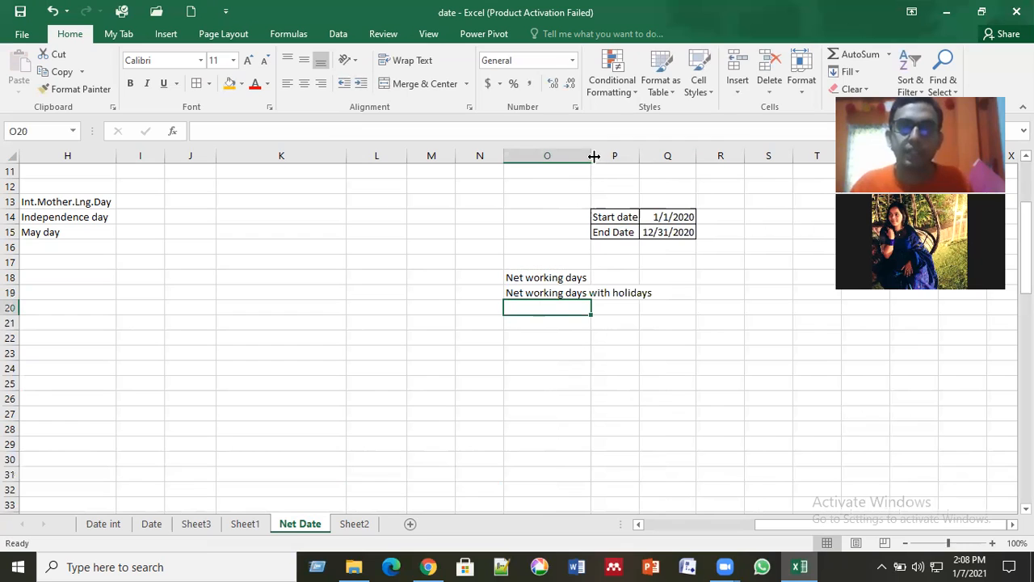
double_click(593, 156)
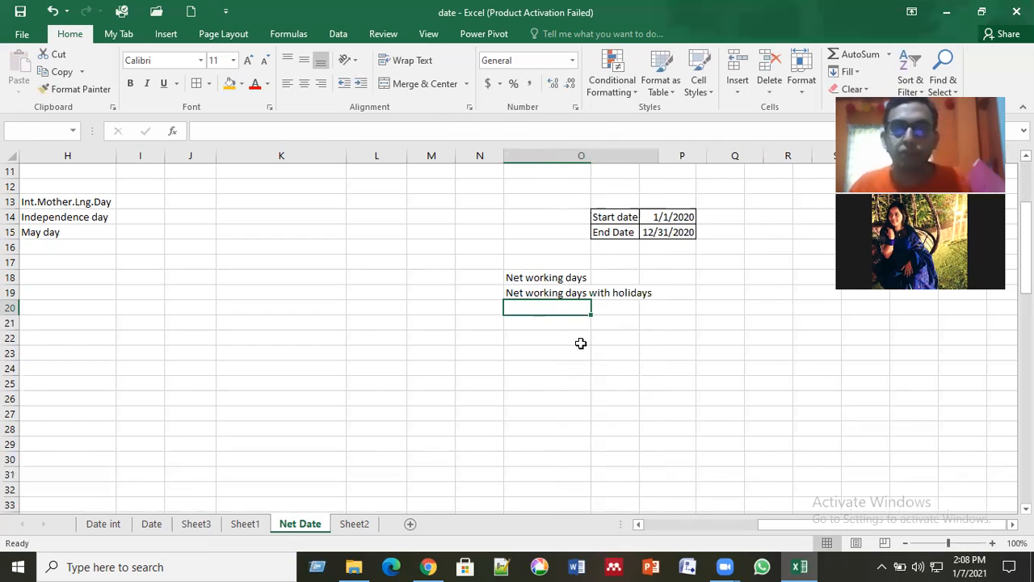
Step: Copy the O19 label into O20, change it to "Net working days with inter. holidays", and autofit column O
left_click(600, 293)
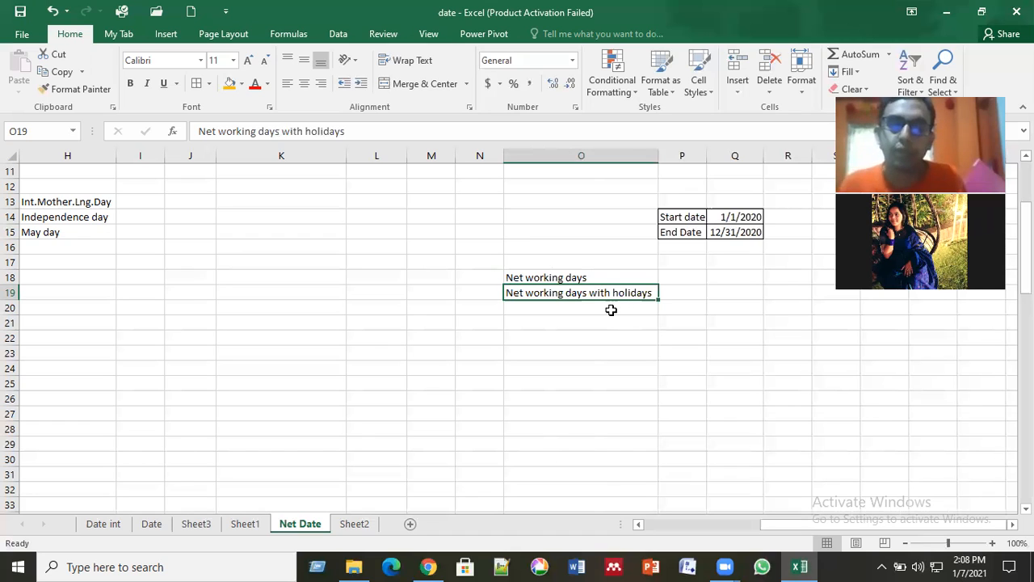
left_click(611, 310)
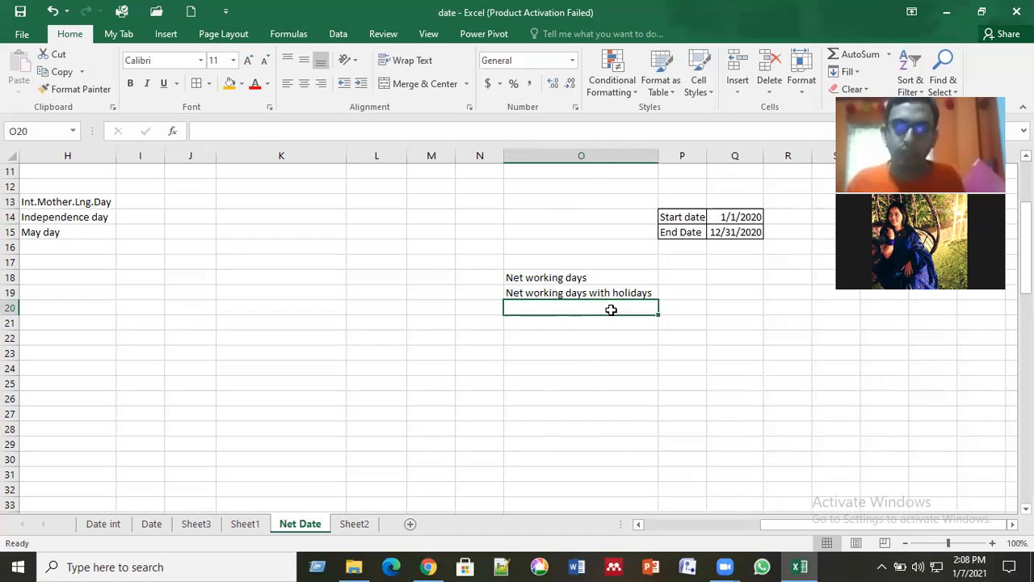
key("Up")
key("ctrl+c")
left_click(610, 311)
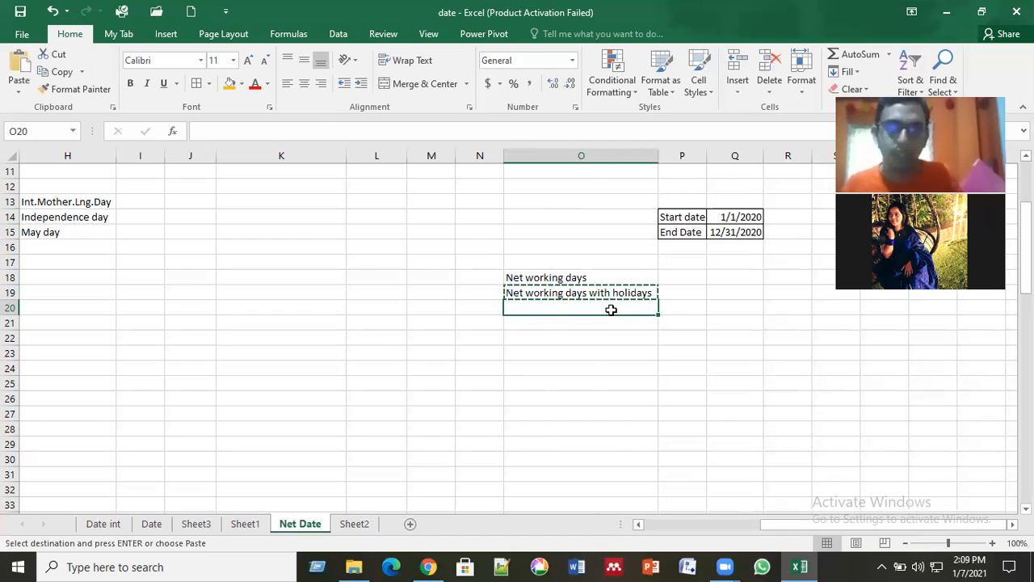
key("ctrl+v")
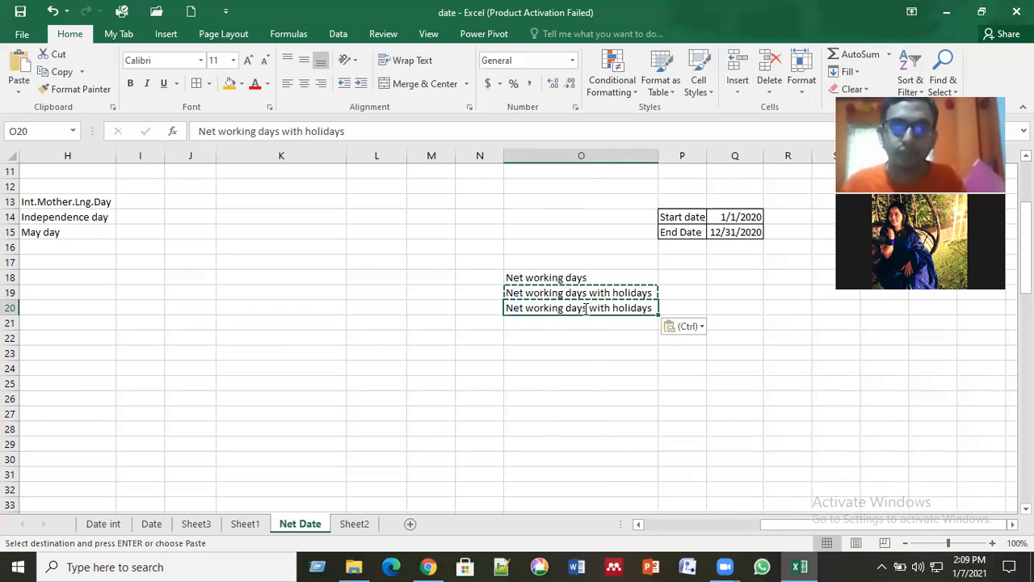
double_click(586, 309)
left_click(651, 309)
left_click(616, 309)
type("im")
key("BackSpace")
type("nter.")
left_click(616, 308)
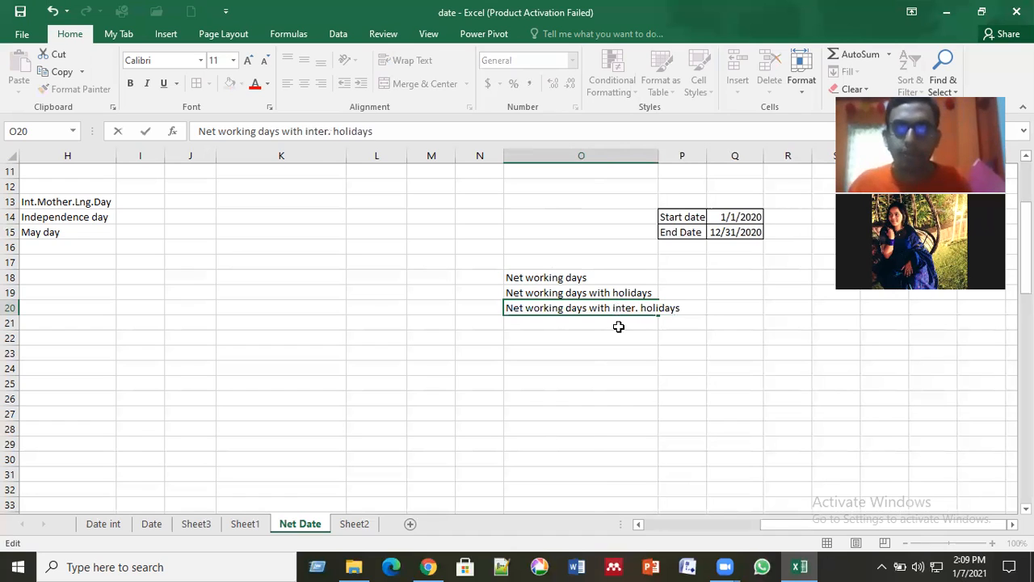
left_click(656, 157)
double_click(657, 156)
left_click(677, 304)
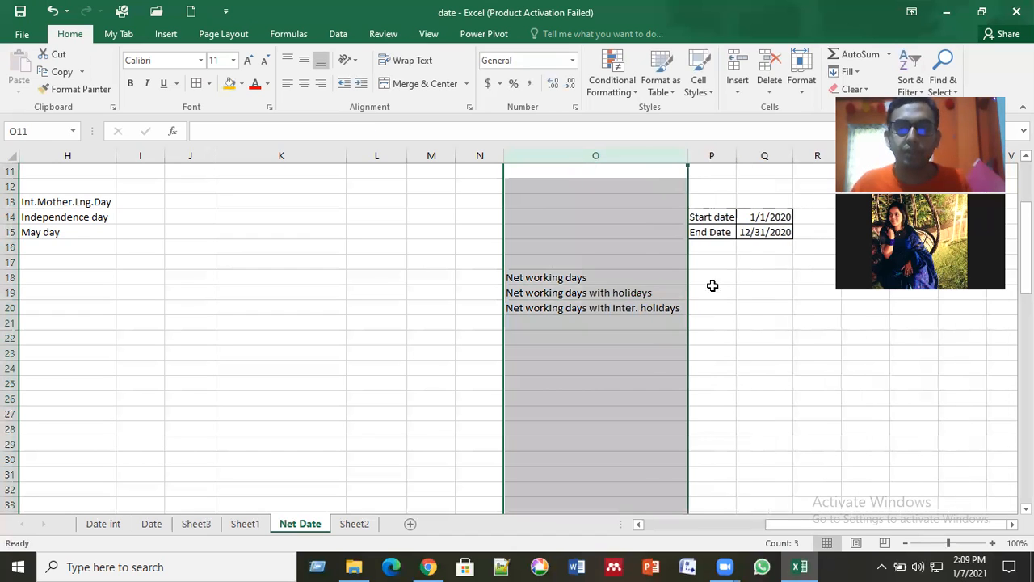
Step: Calculate the net working days in P18 with =NETWORKDAYS(Q14,Q15)
key("Up")
key("Up")
key("Right")
left_click_drag(867, 527, 1004, 527)
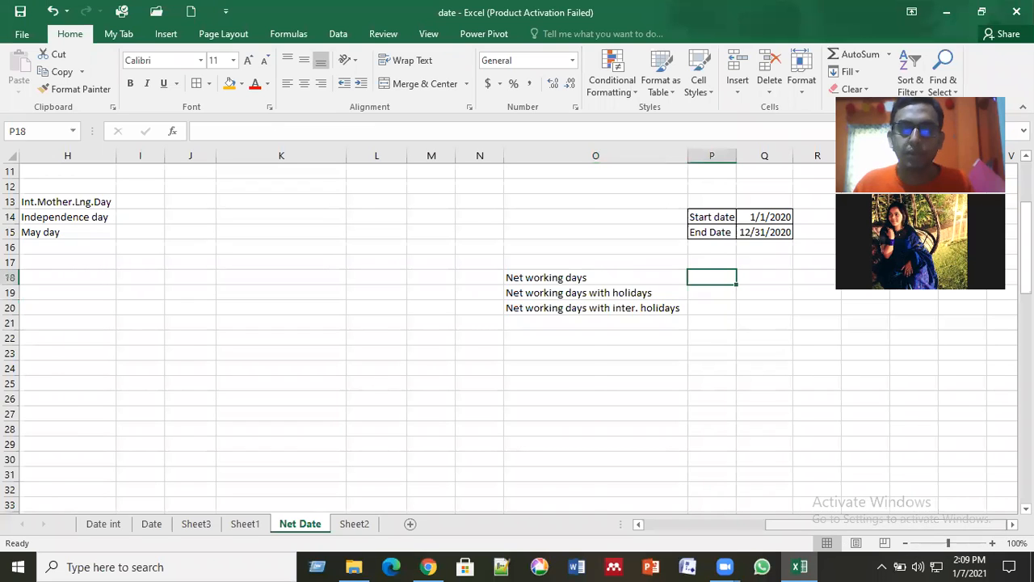
scroll(490, 422, "right", 2)
left_click(358, 392)
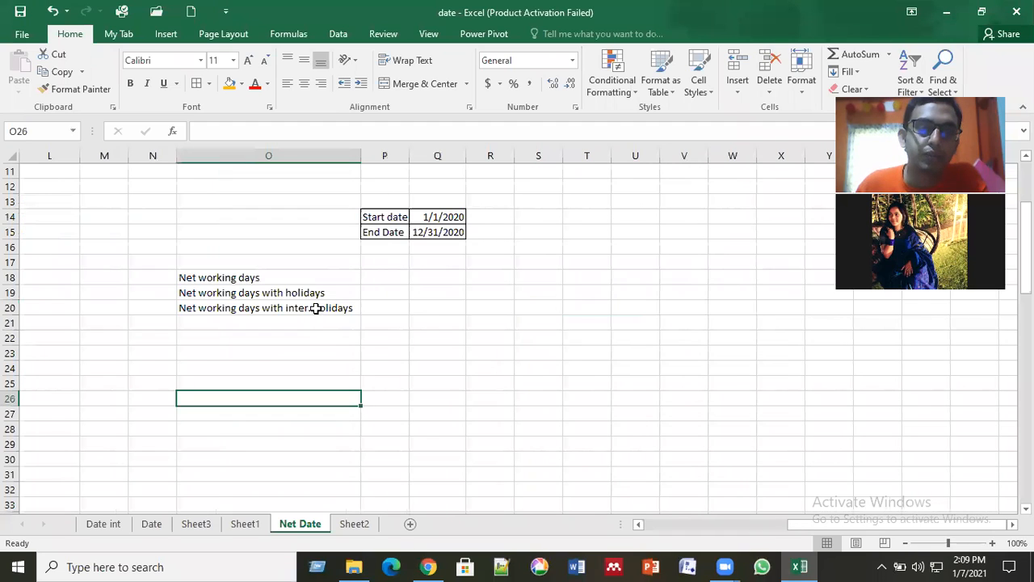
left_click(390, 278)
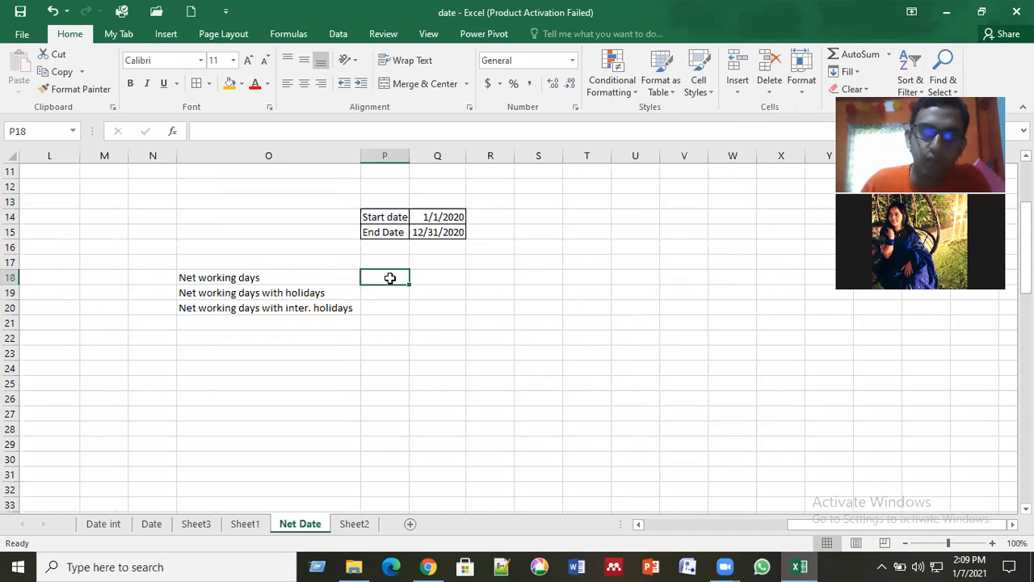
double_click(389, 278)
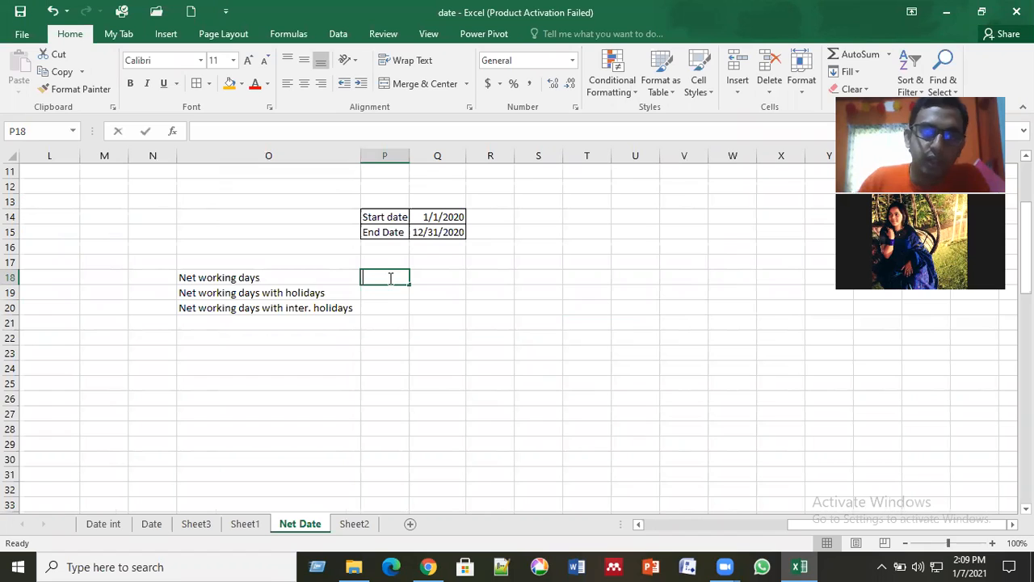
type("=")
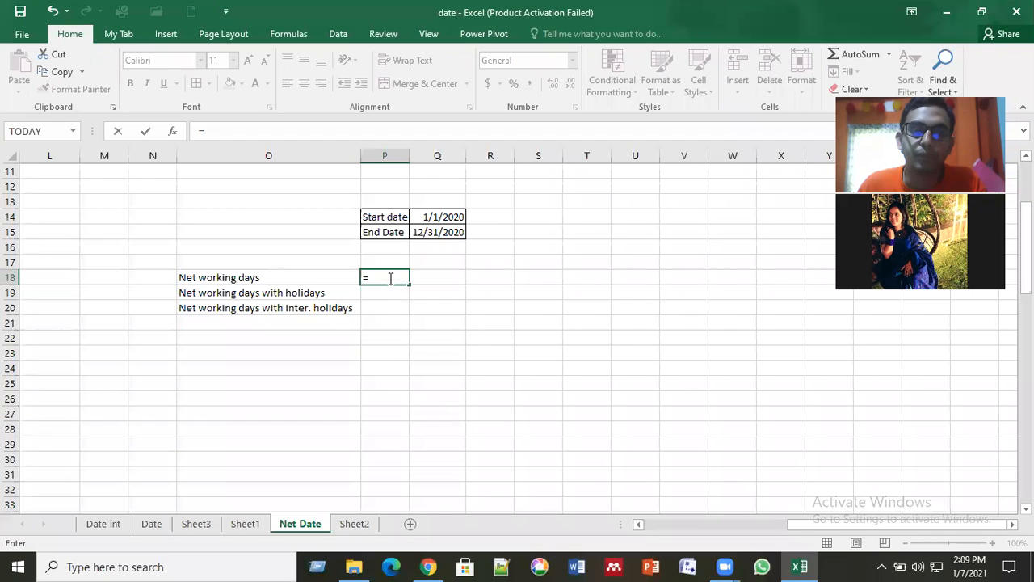
type("net")
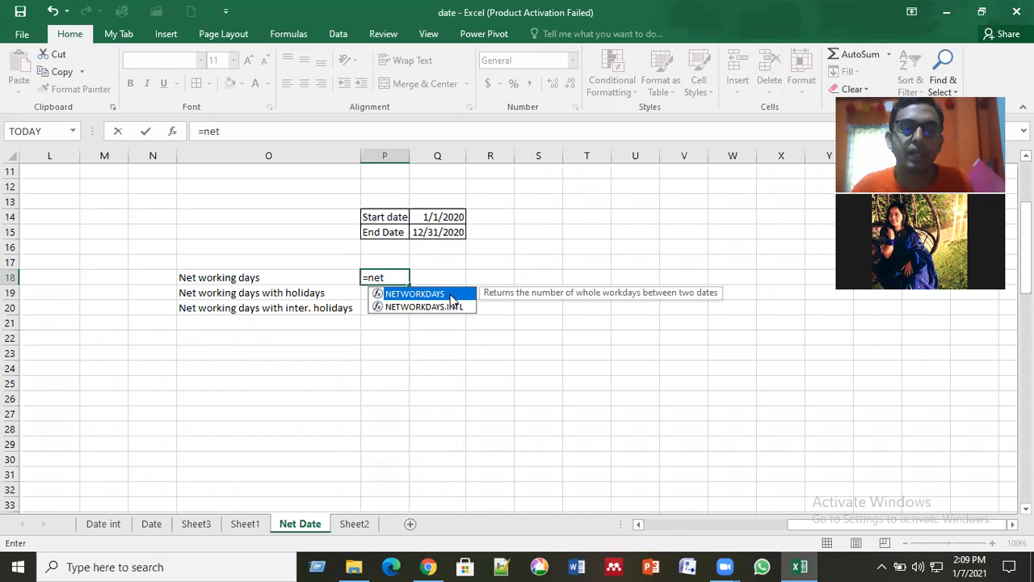
double_click(450, 296)
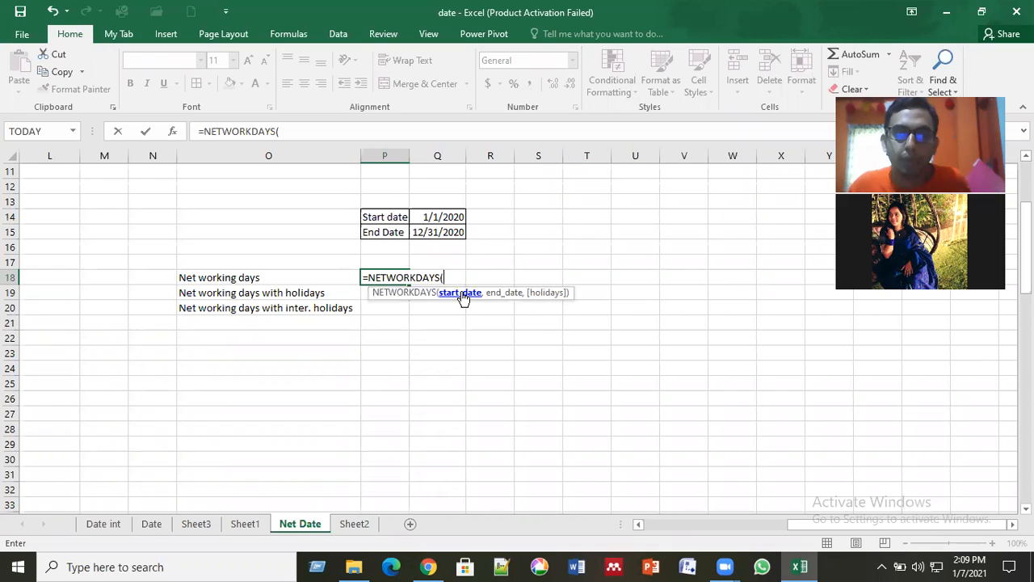
left_click(439, 216)
type(",")
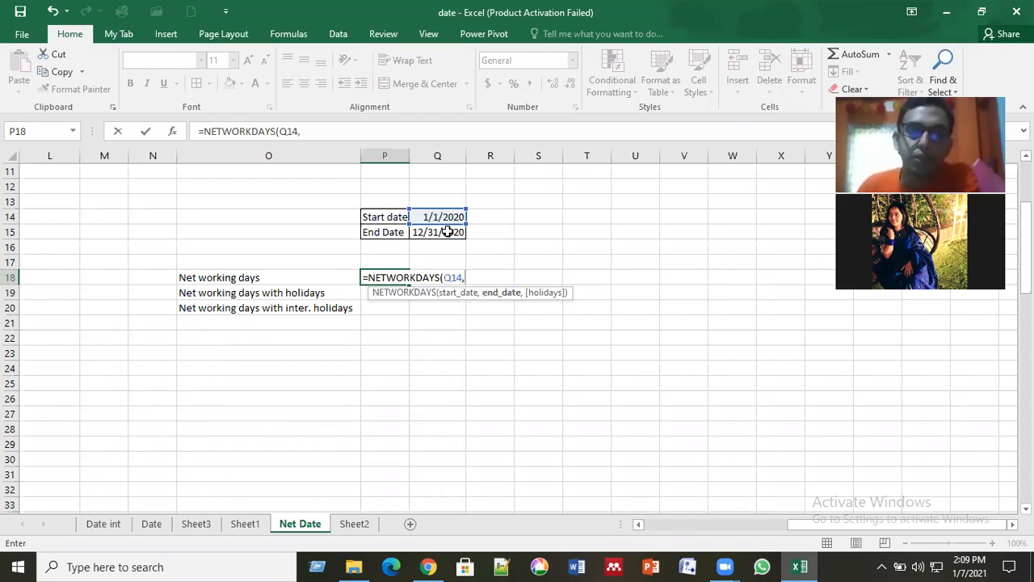
left_click(447, 232)
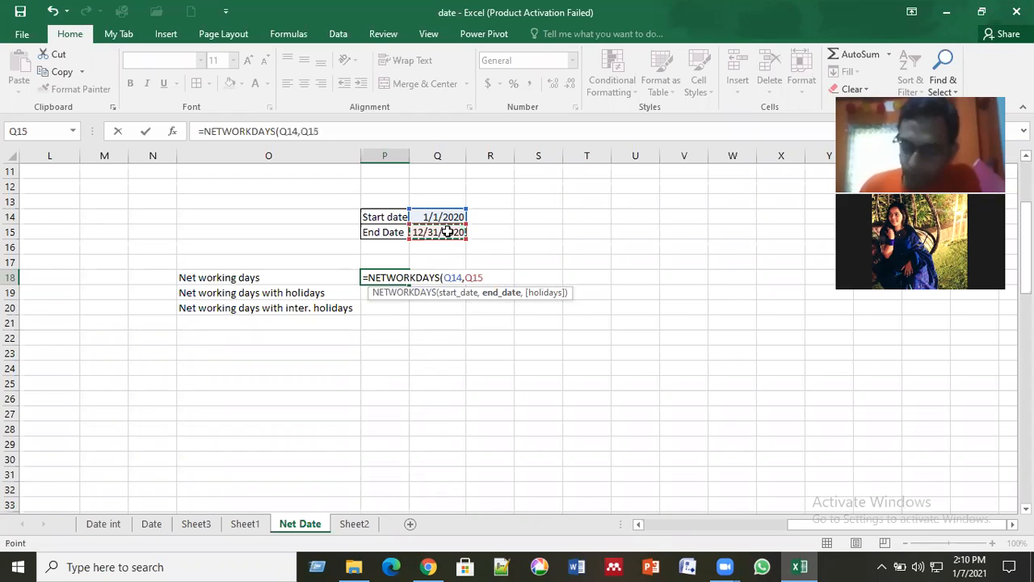
key("Return")
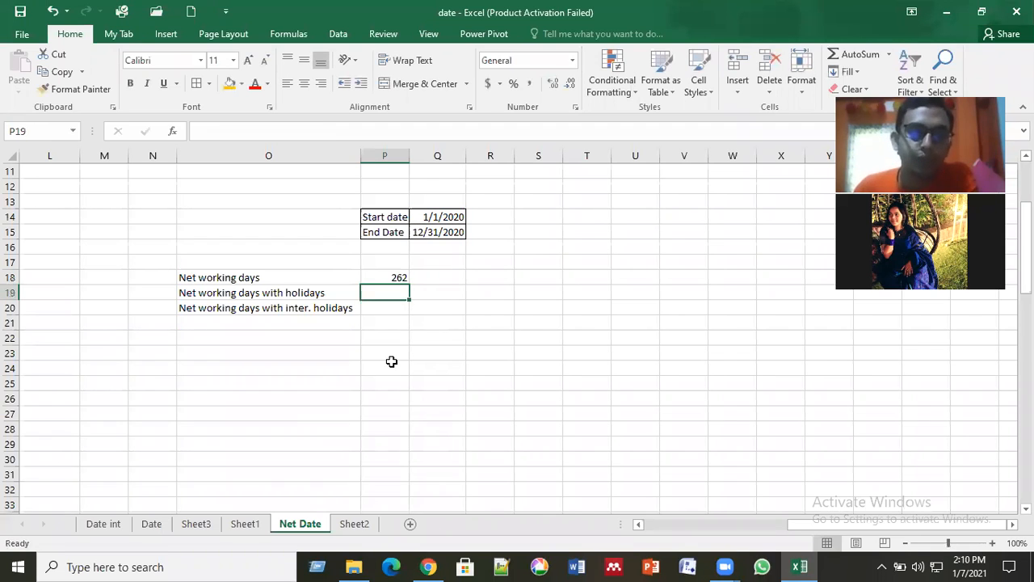
key("Up")
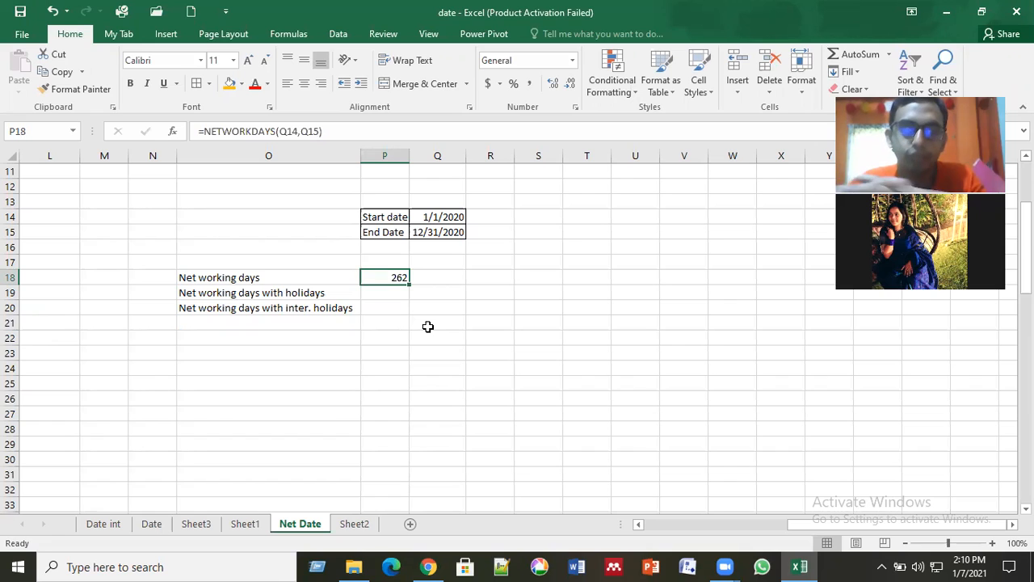
left_click(440, 278)
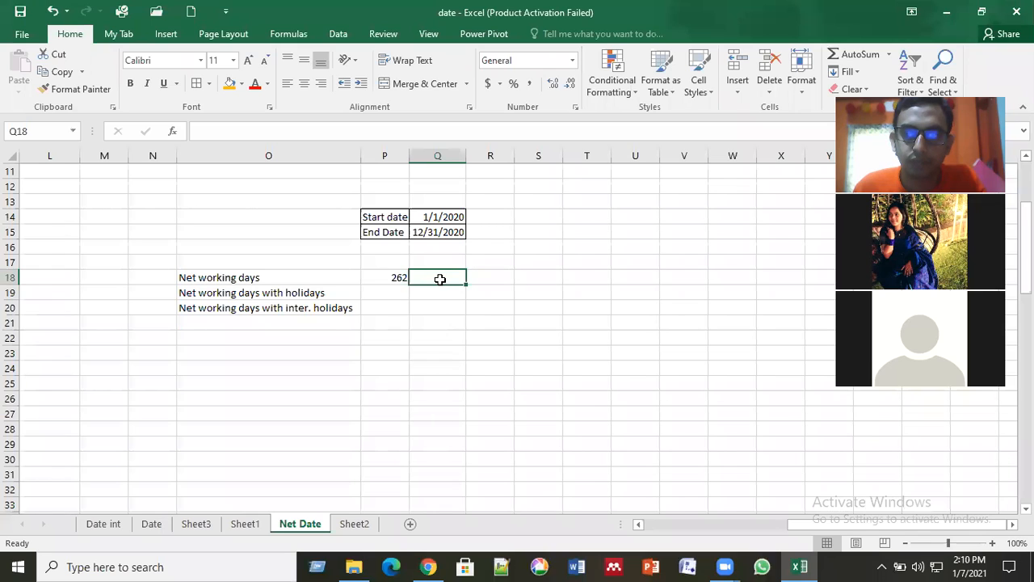
left_click(378, 293)
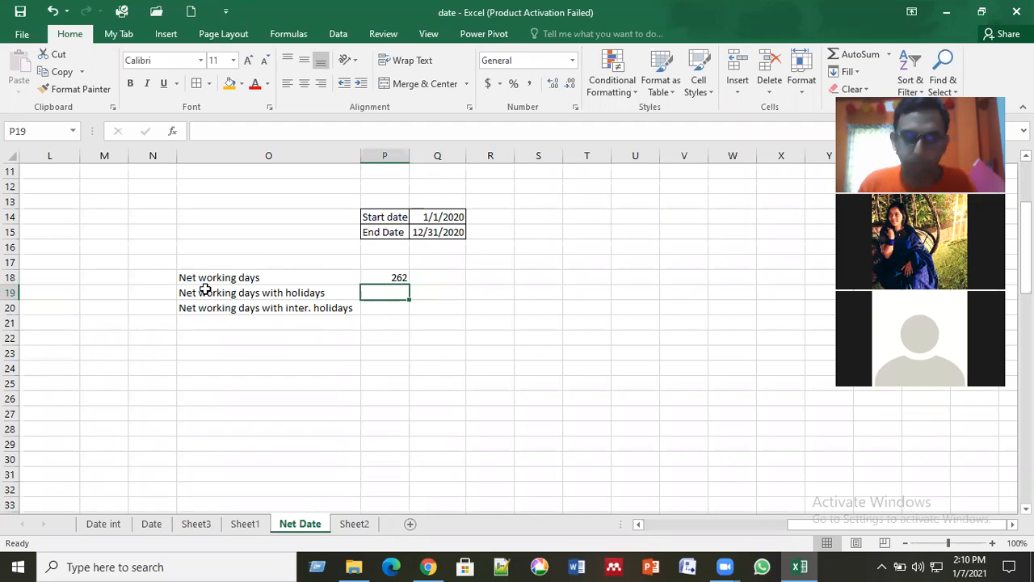
type("=n")
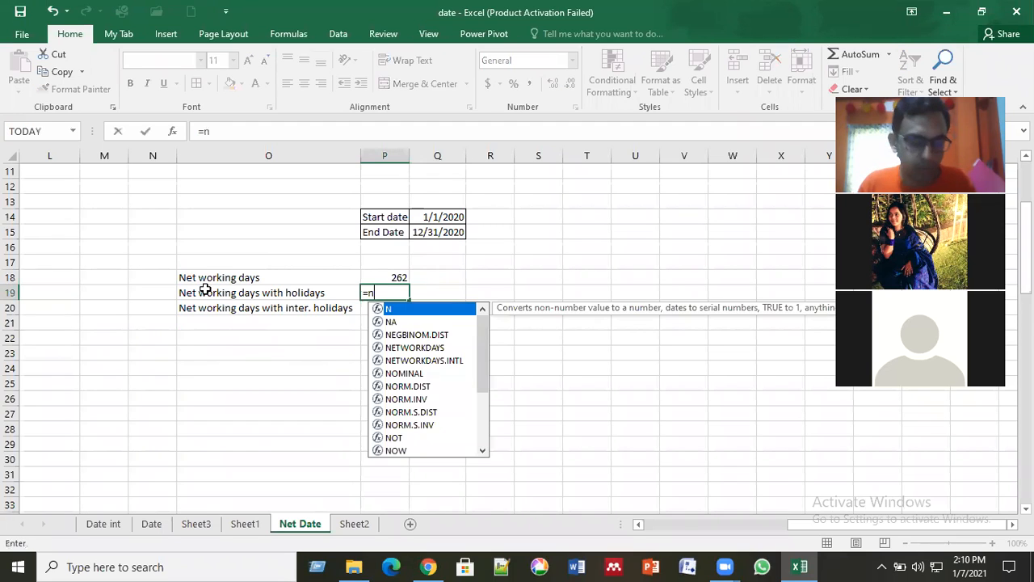
type("e")
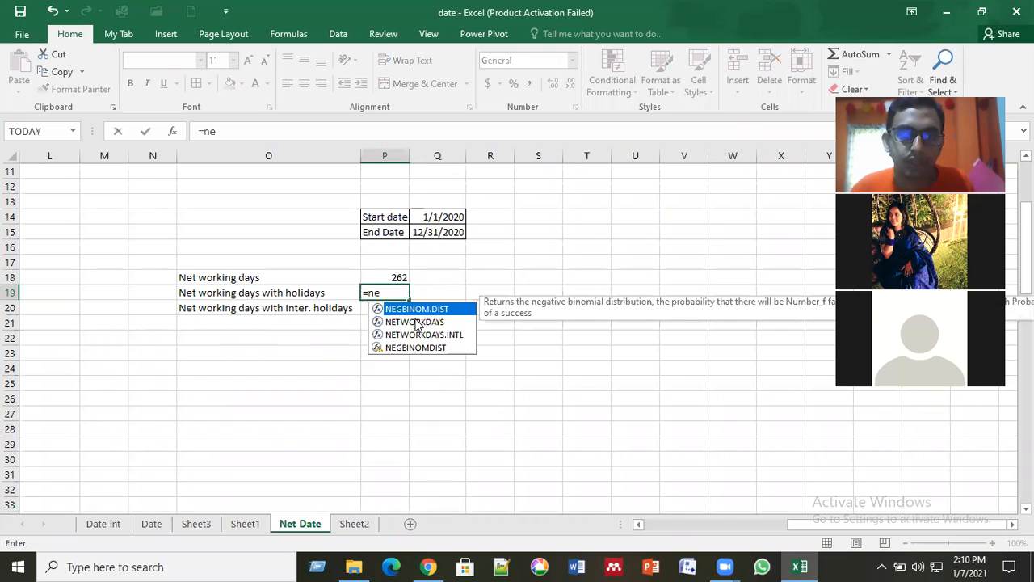
double_click(428, 321)
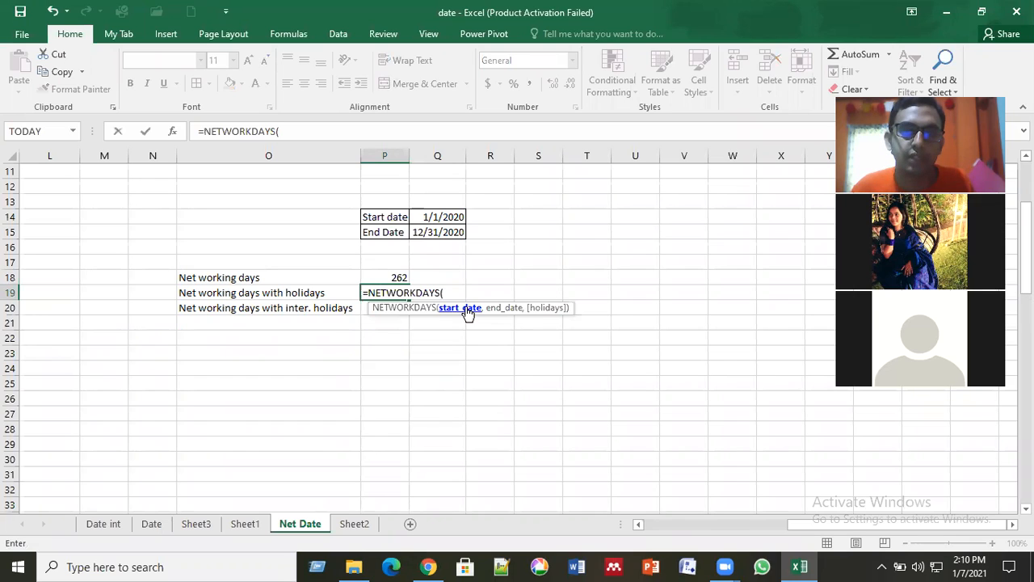
left_click(433, 217)
left_click(434, 216)
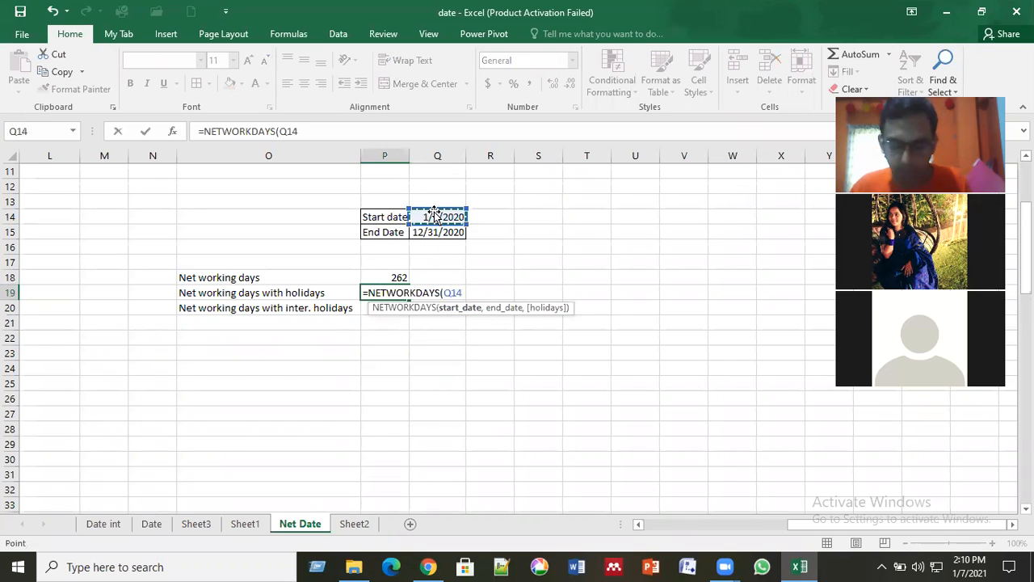
type(",")
left_click(434, 238)
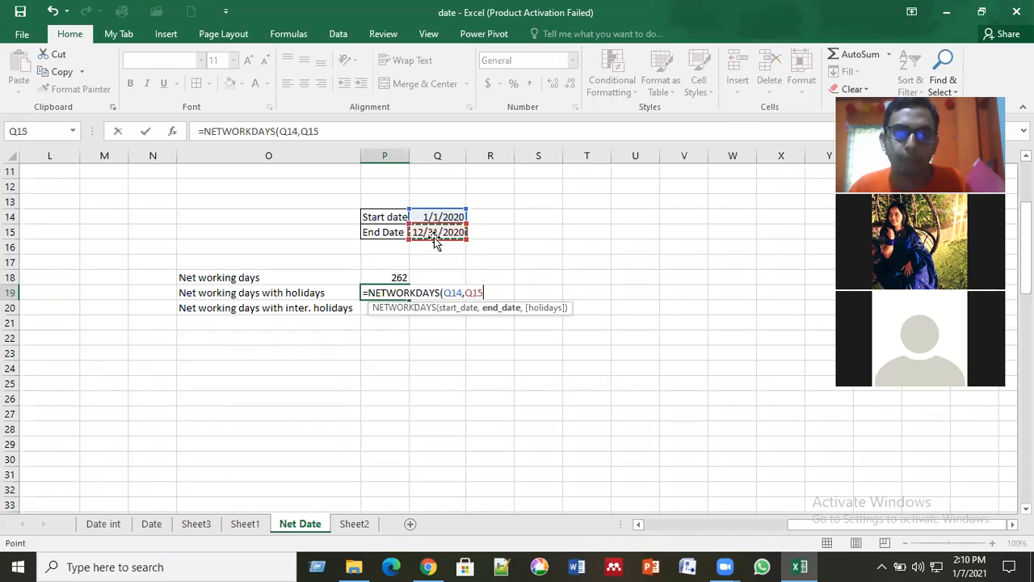
type(",")
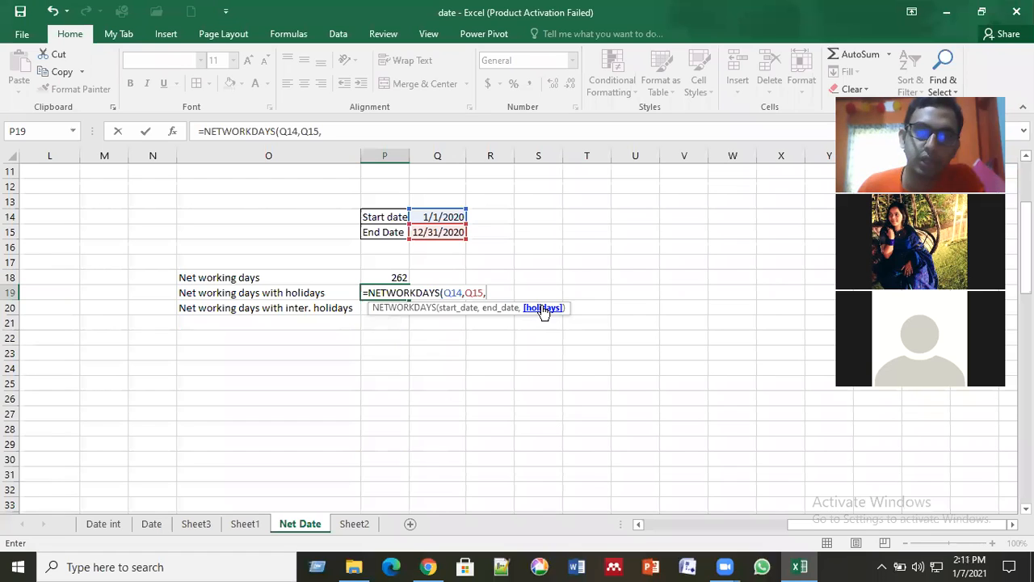
key("BackSpace")
key("BackSpace")
key("BackSpace")
key("BackSpace")
key("BackSpace")
key("BackSpace")
key("BackSpace")
key("BackSpace")
key("BackSpace")
key("BackSpace")
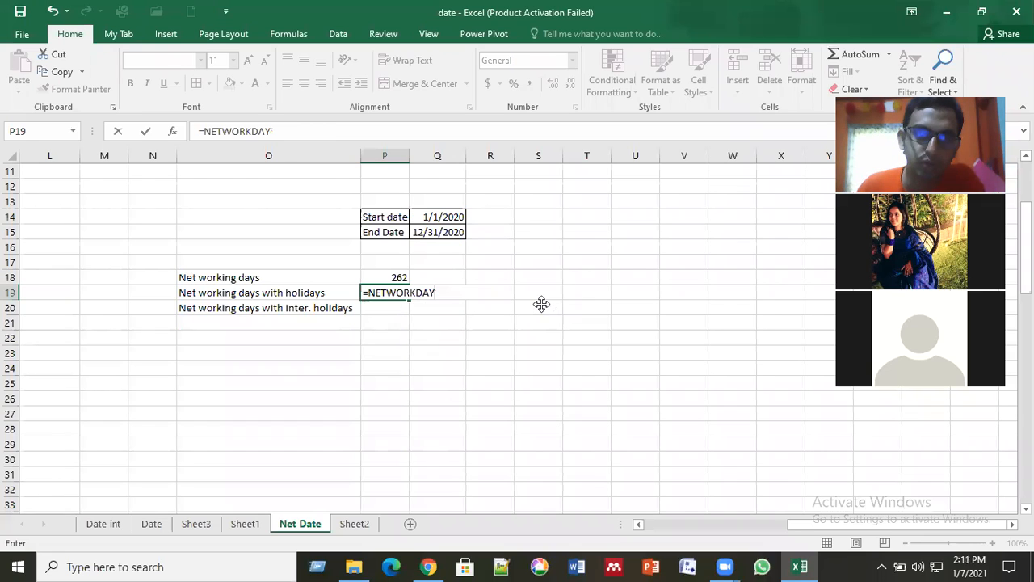
key("BackSpace")
key("BackSpace")
key("BackSpace")
key("BackSpace")
key("BackSpace")
key("Escape")
left_click(540, 304)
left_click(595, 287)
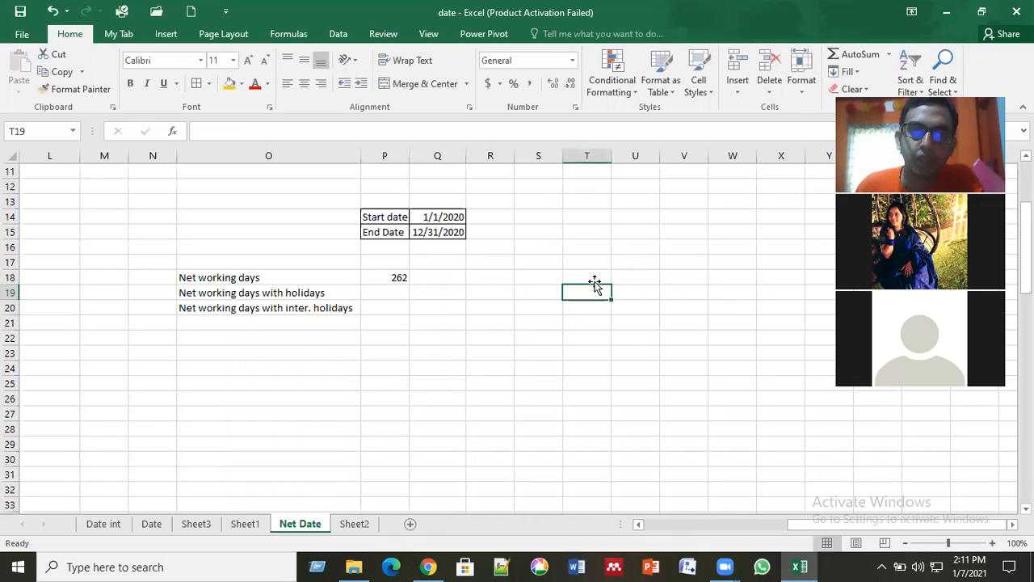
left_click(597, 278)
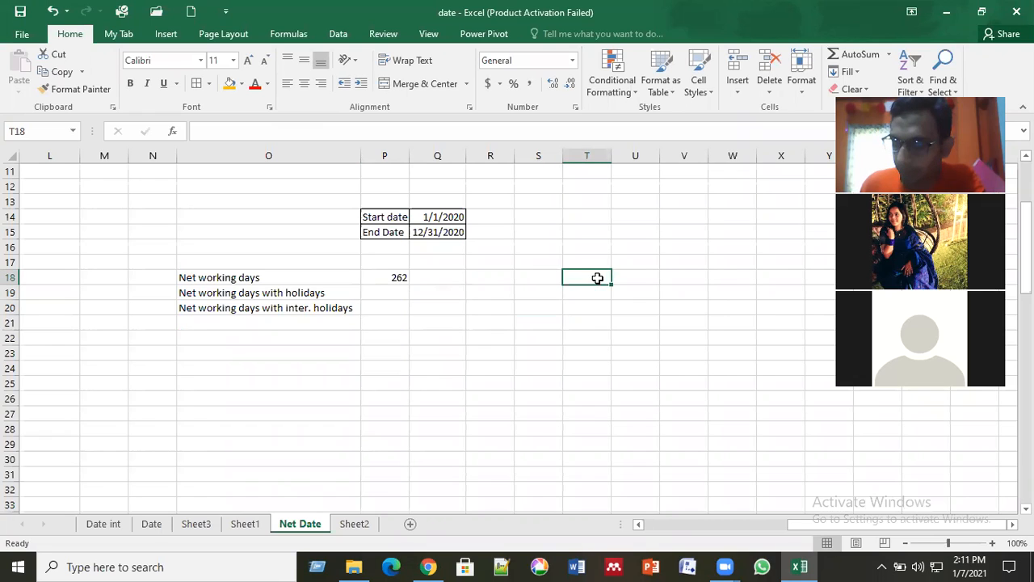
Step: Enter the holiday dates 21 feb in T18 and 26 march in T19
type("21")
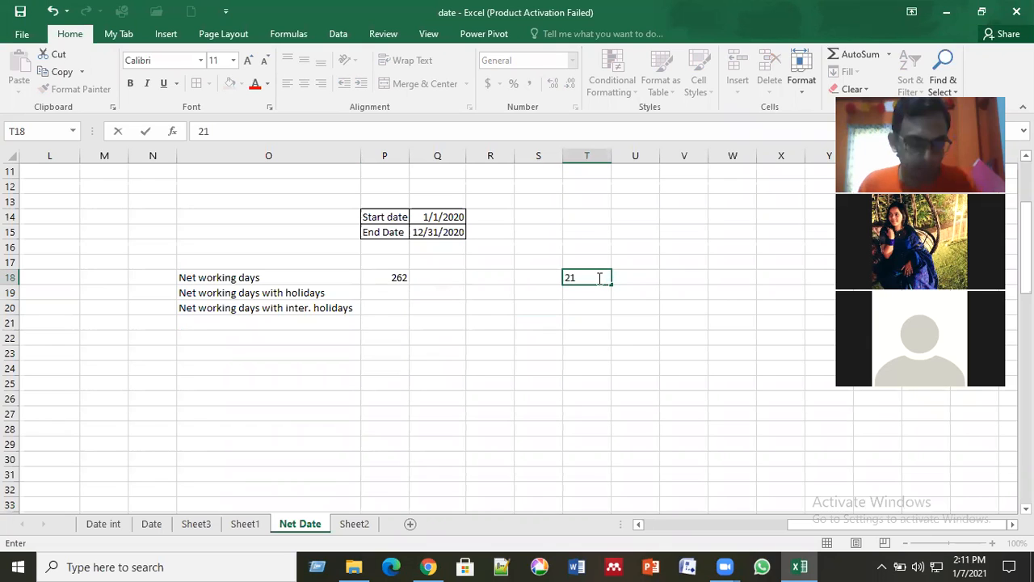
type(" feb")
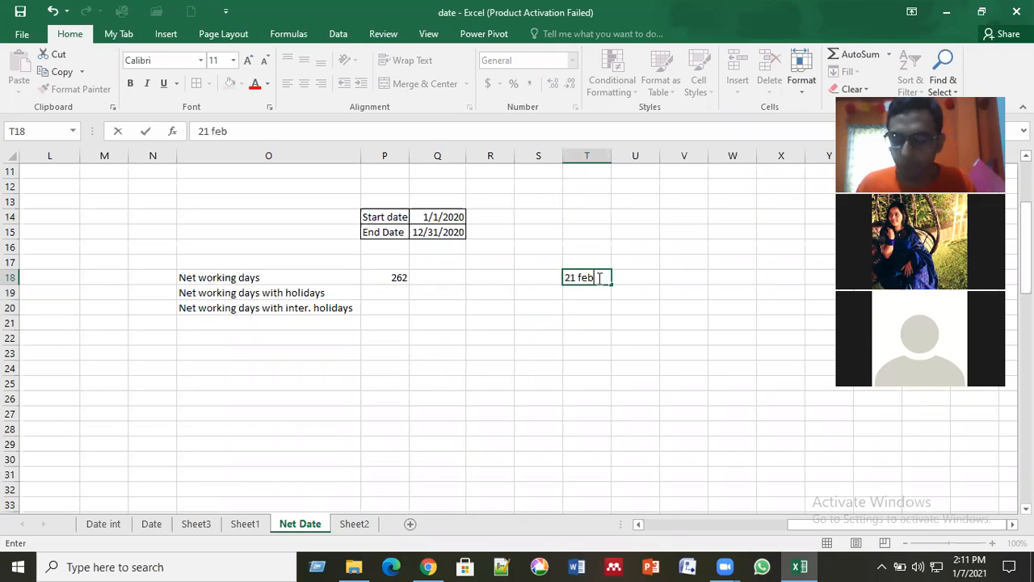
key("Return")
type("2")
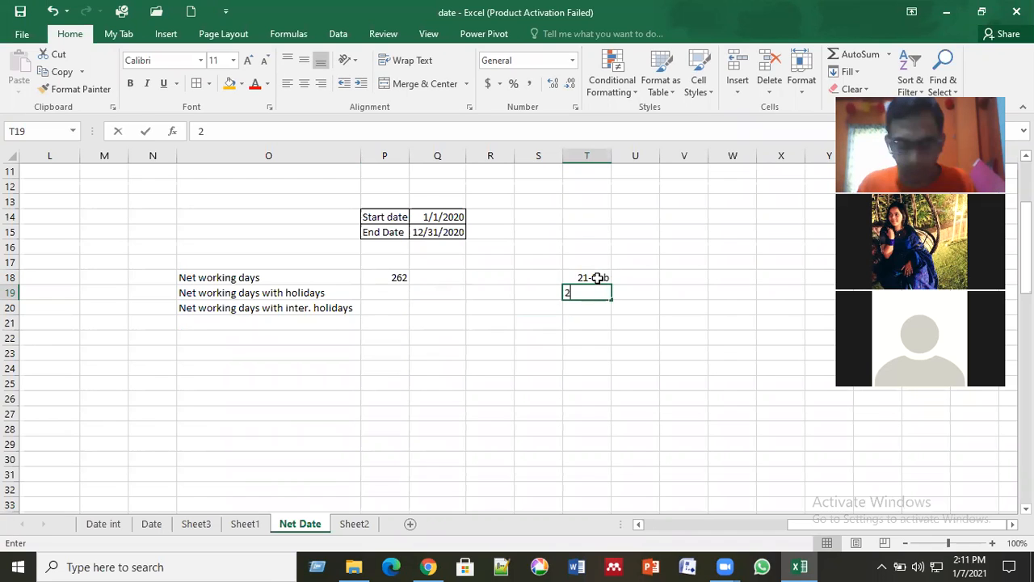
type("6 march")
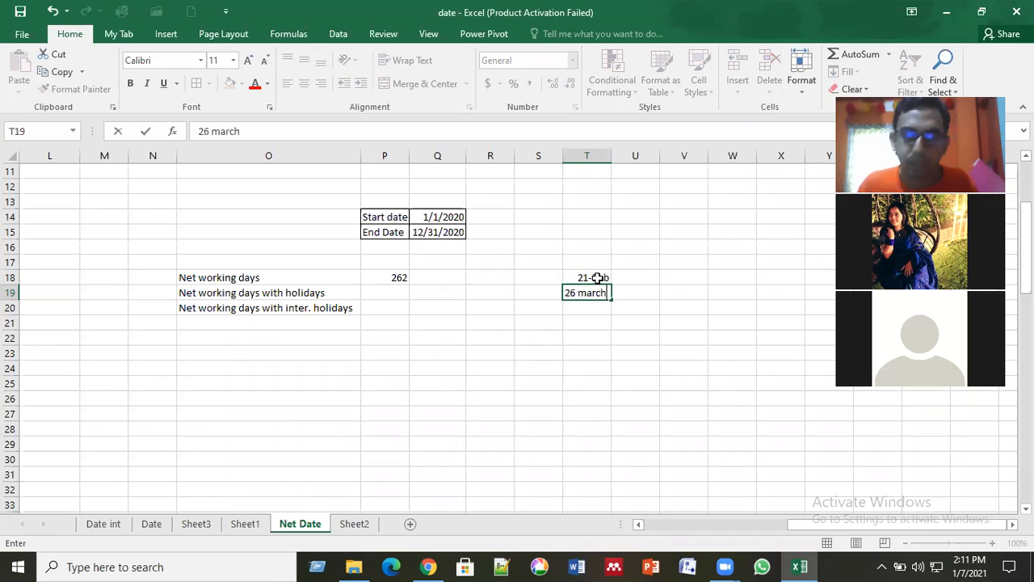
key("Return")
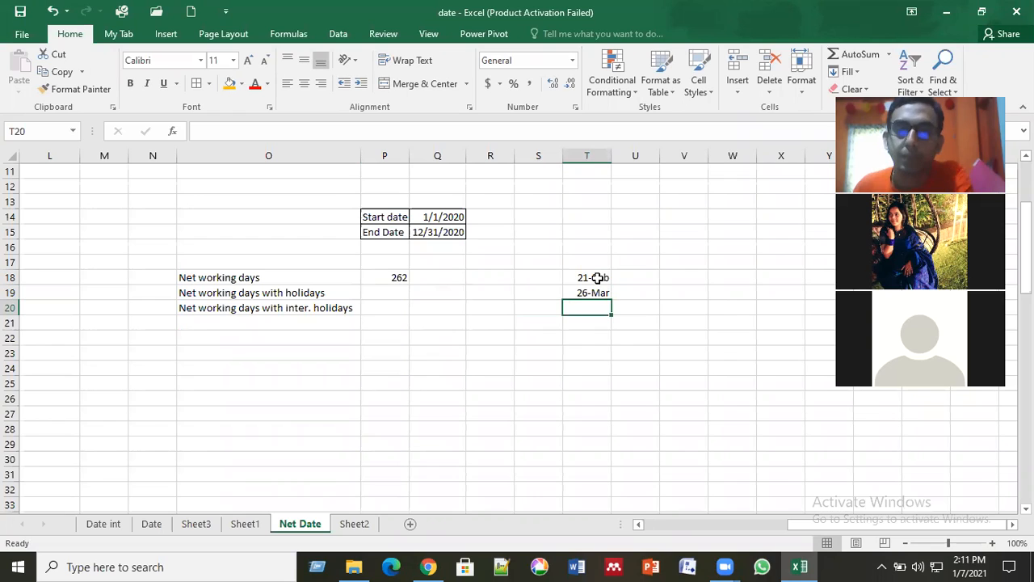
key("Up")
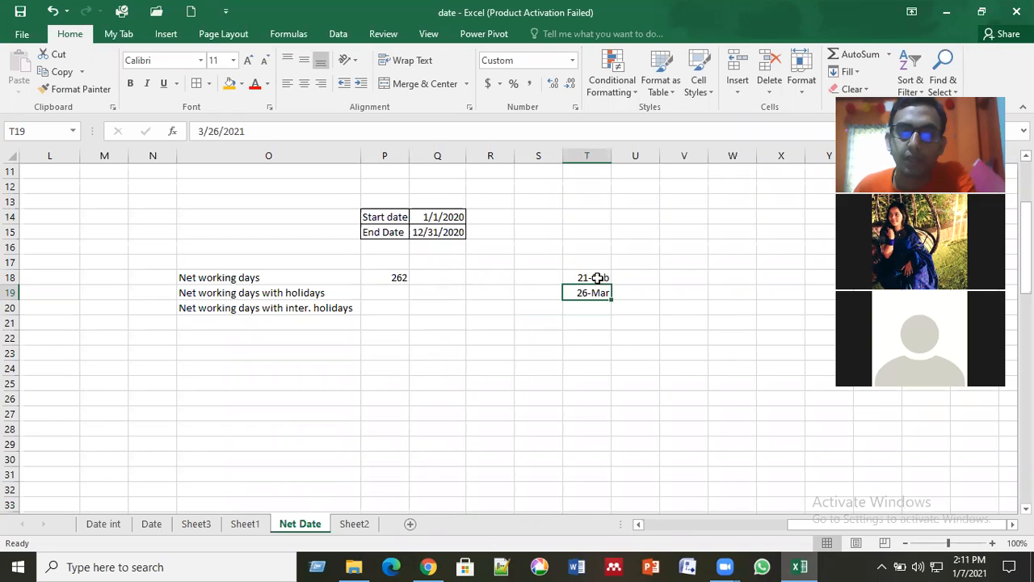
key("Down")
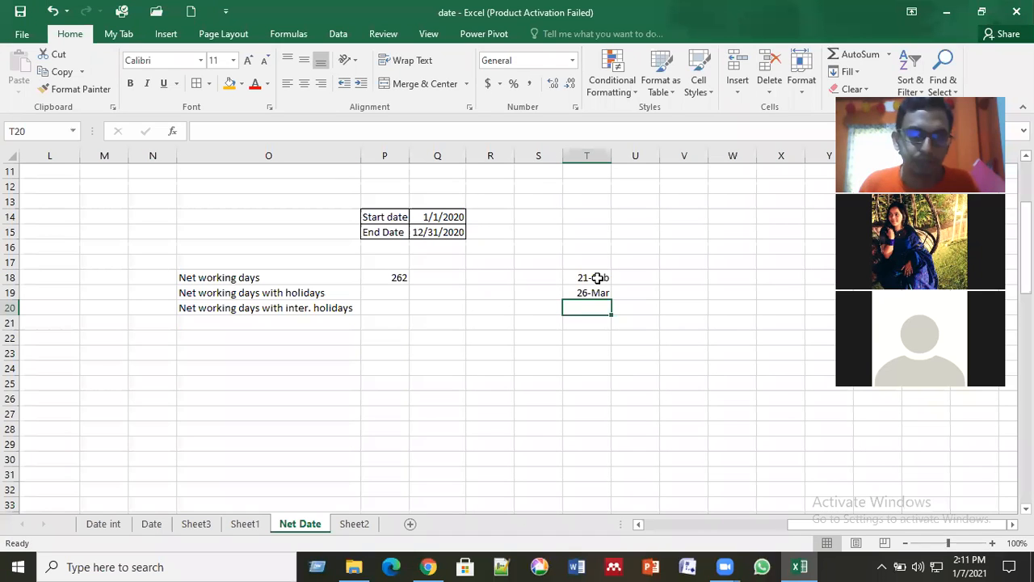
Step: Continue the holiday list with 1 may in T20 and 2 july in T21
type("1 ma")
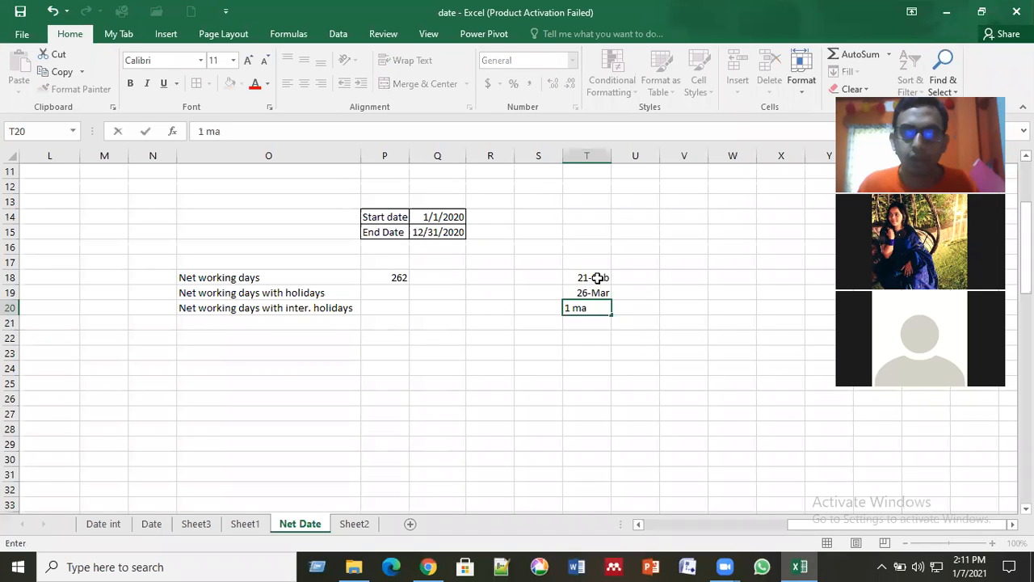
type("y")
key("Tab")
key("Return")
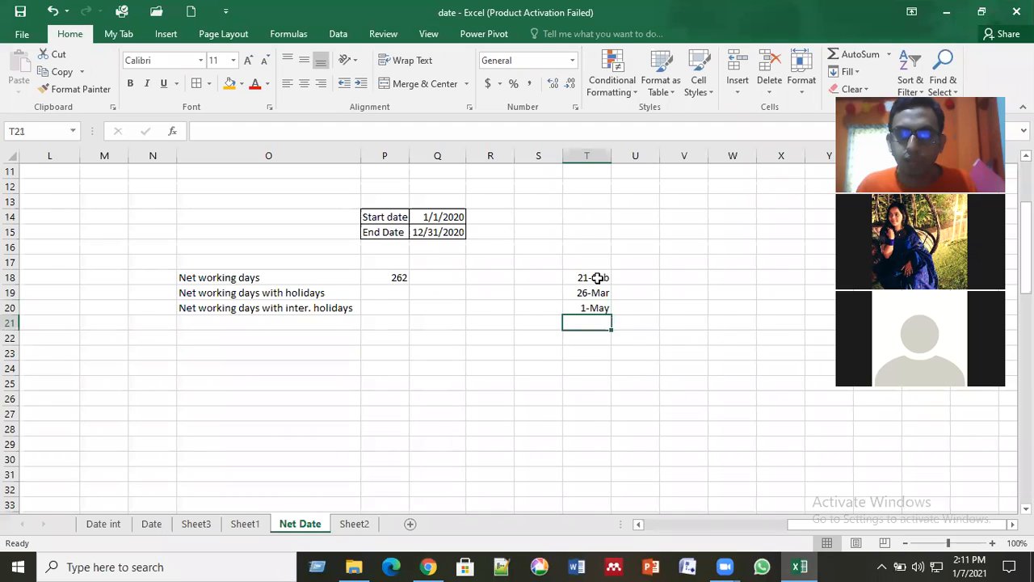
key("Up")
key("Down")
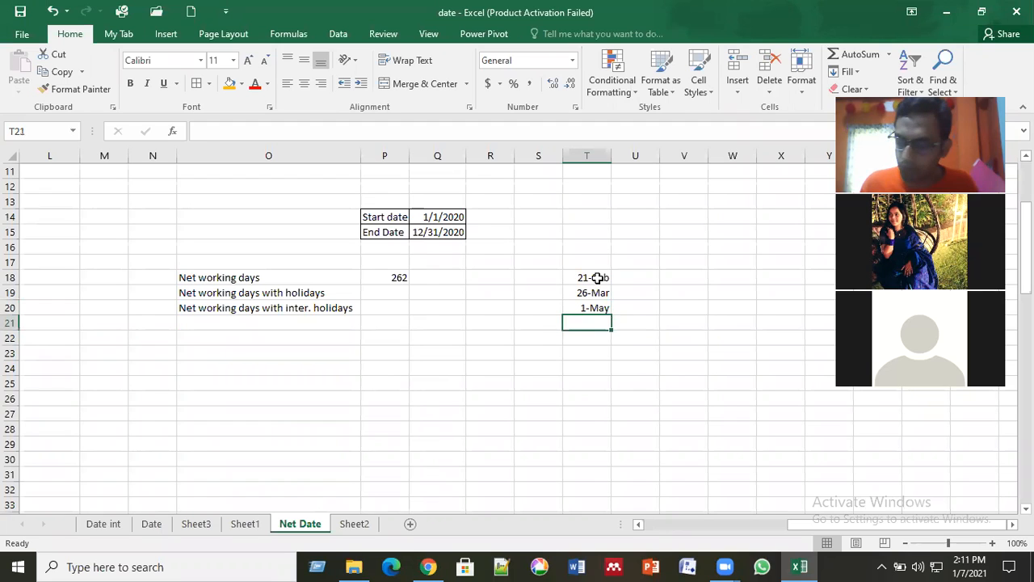
type("2 july")
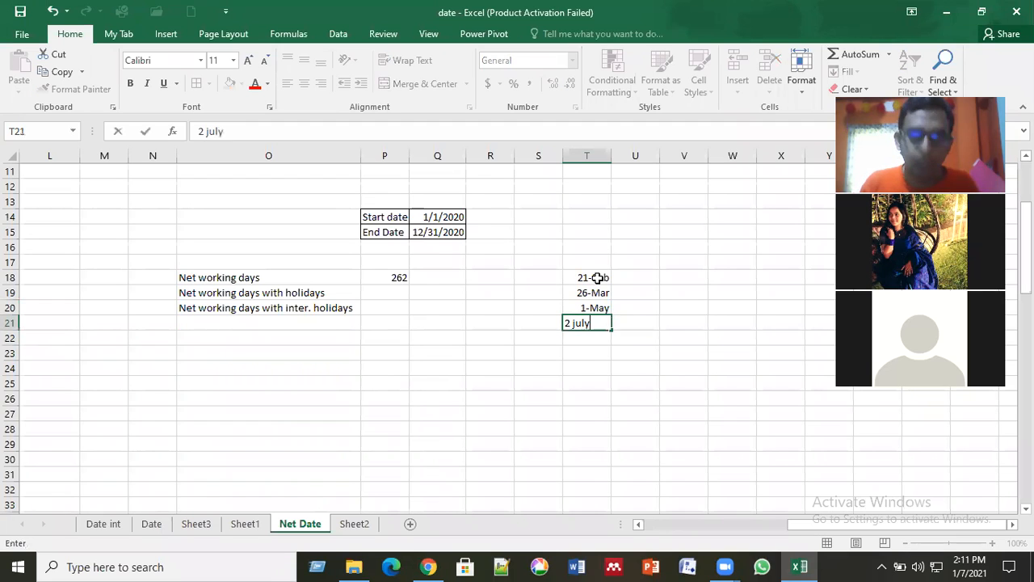
key("Return")
key("Up")
key("Up")
key("Up")
key("Up")
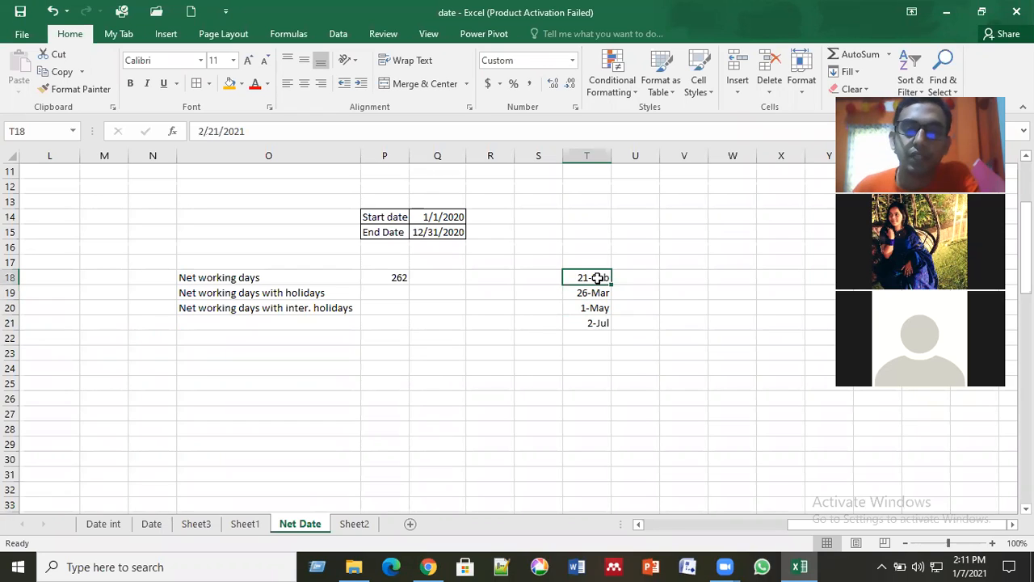
Step: Enter the full 2020 dates for the first two holidays, 2/21/2020 in U18 and 3/26/2020 in U19
left_click(643, 275)
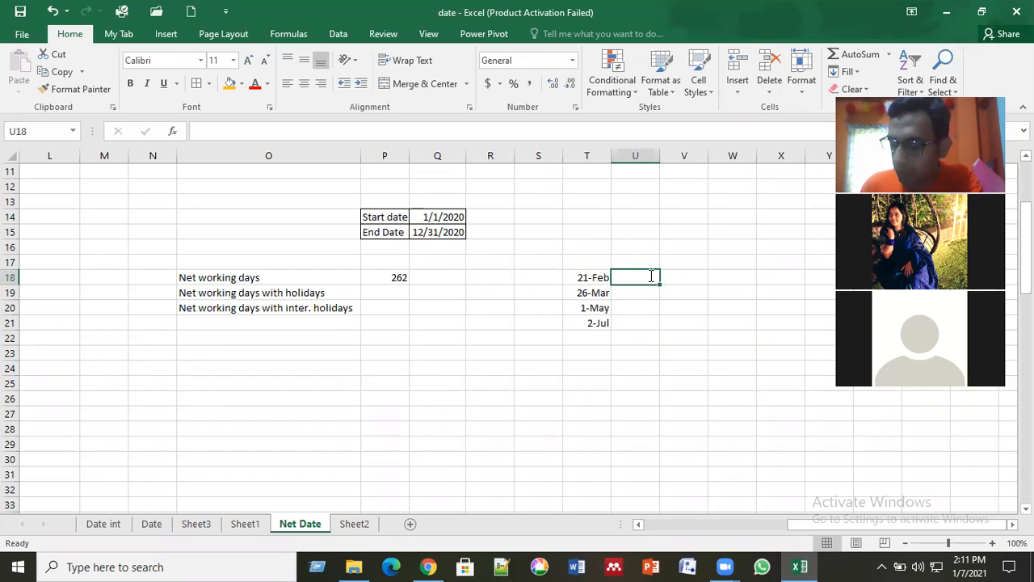
type("2/21/20")
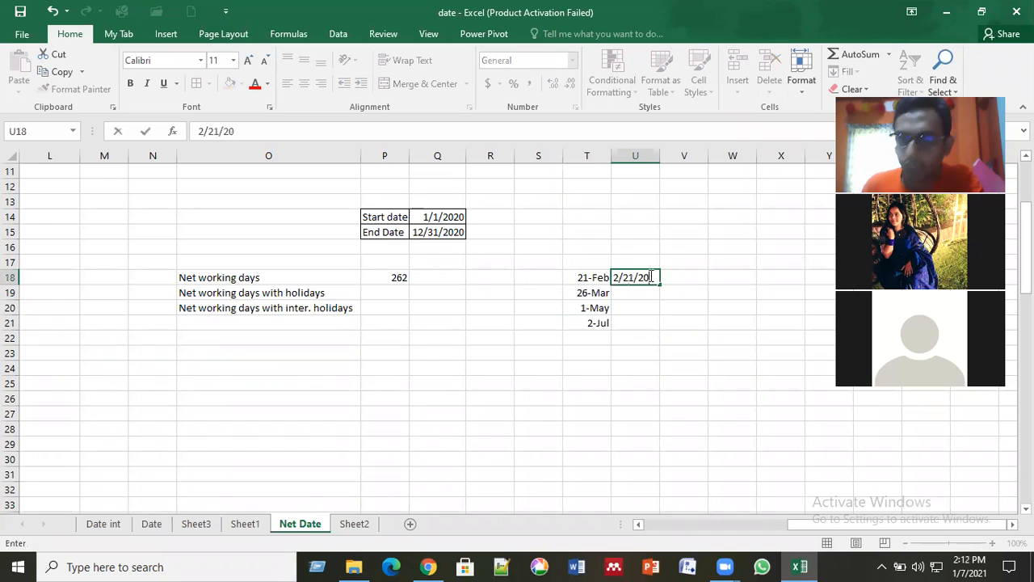
key("Return")
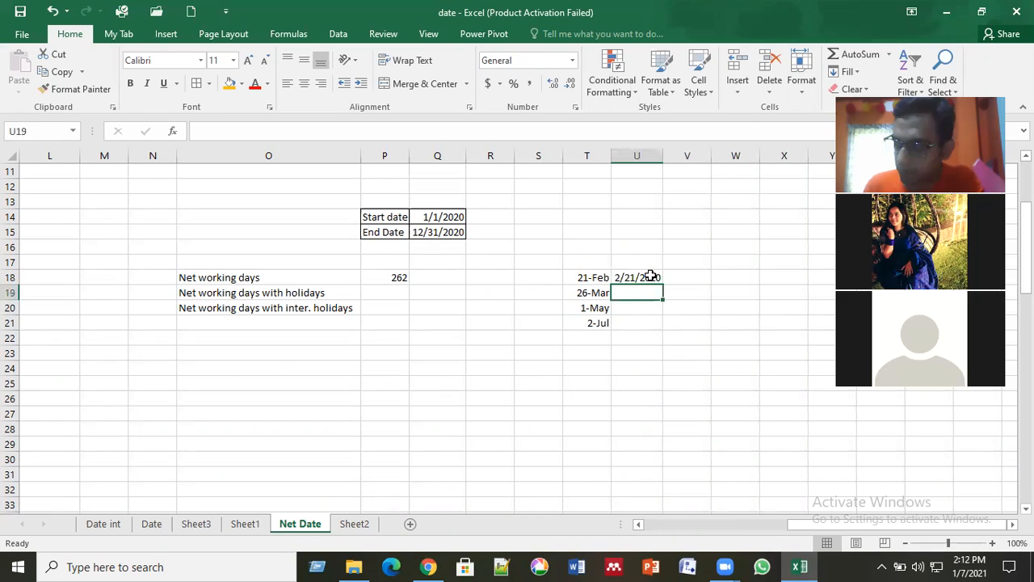
type("3/26/2")
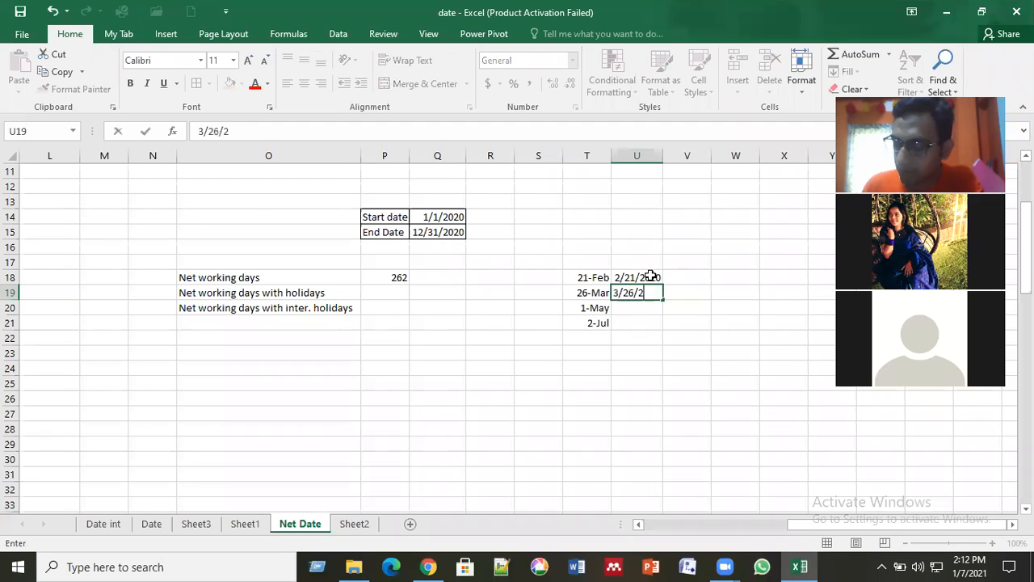
type("020")
key("Return")
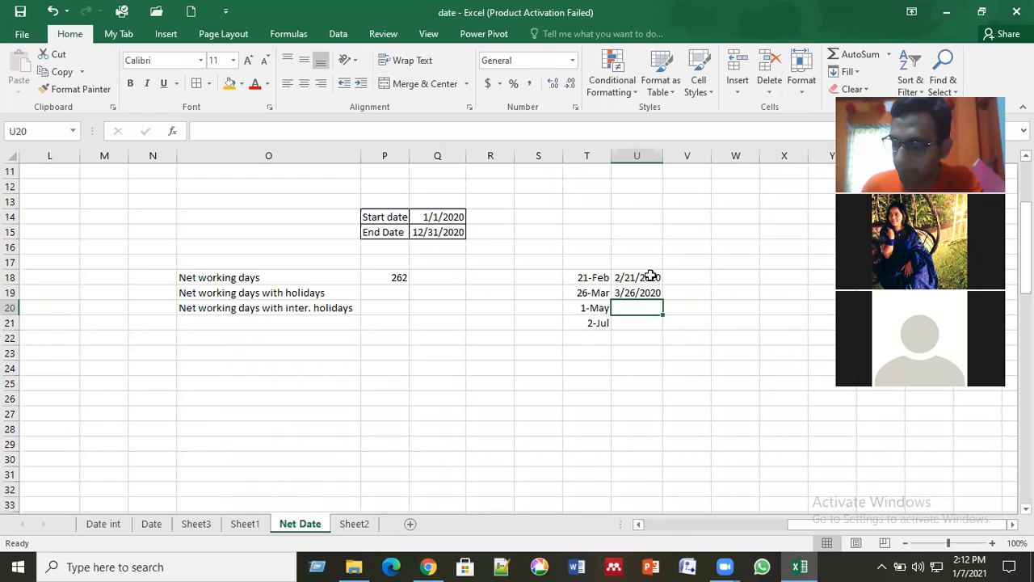
Step: Enter the full dates for the remaining two holidays, 5/1/2020 in U20 and 7/2/2020 in U21
type("5/")
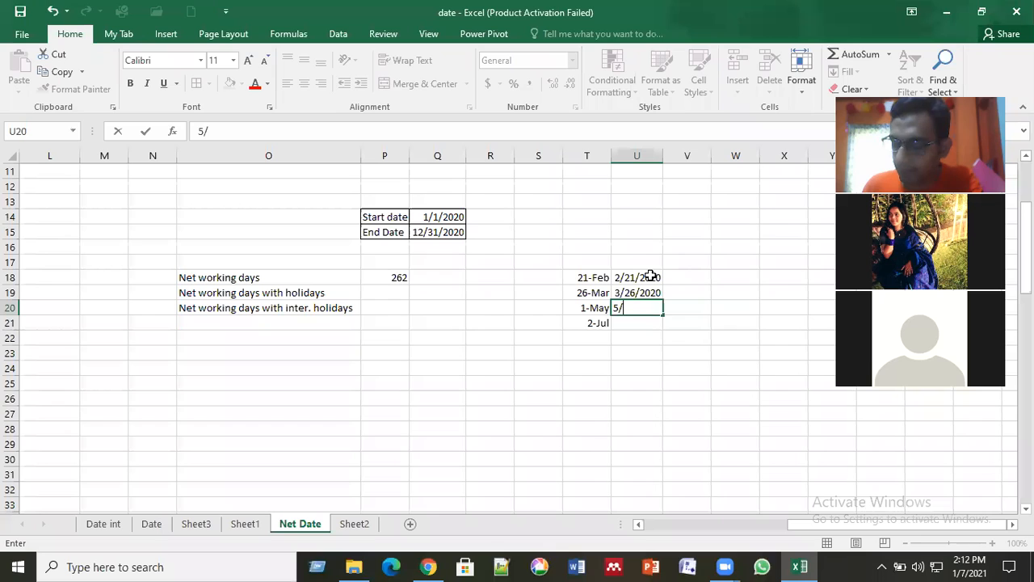
type("1/")
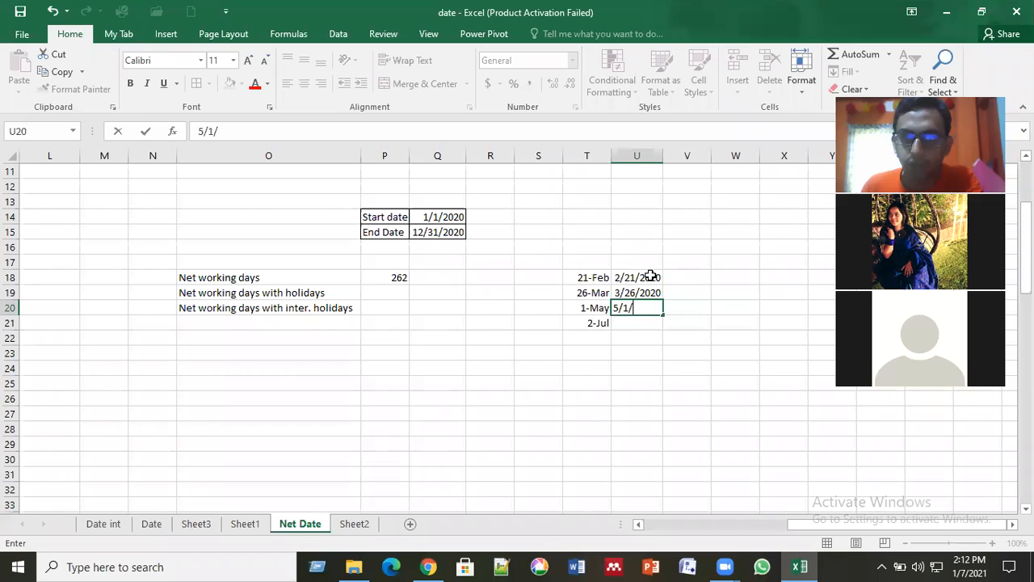
type("2020")
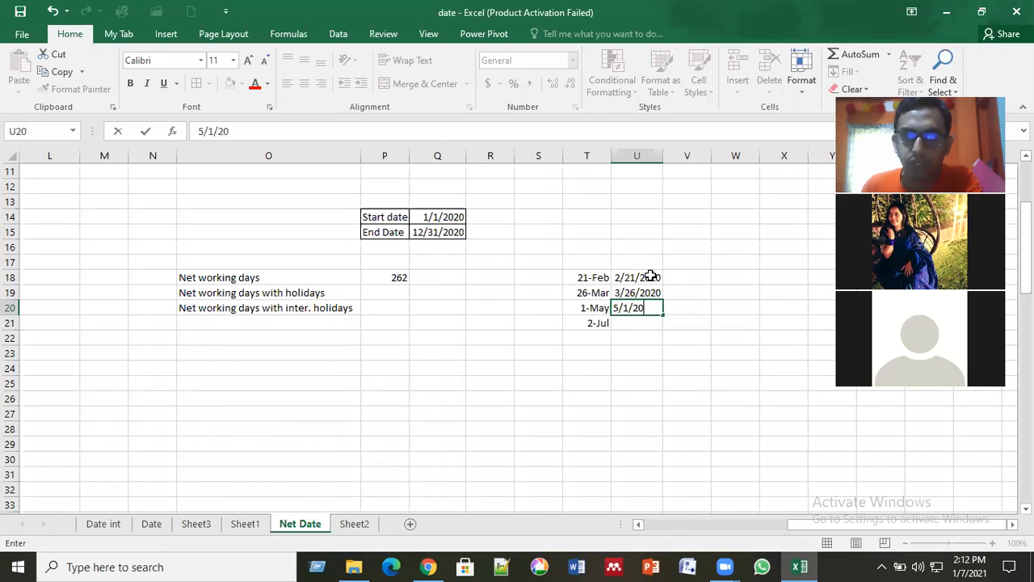
key("Return")
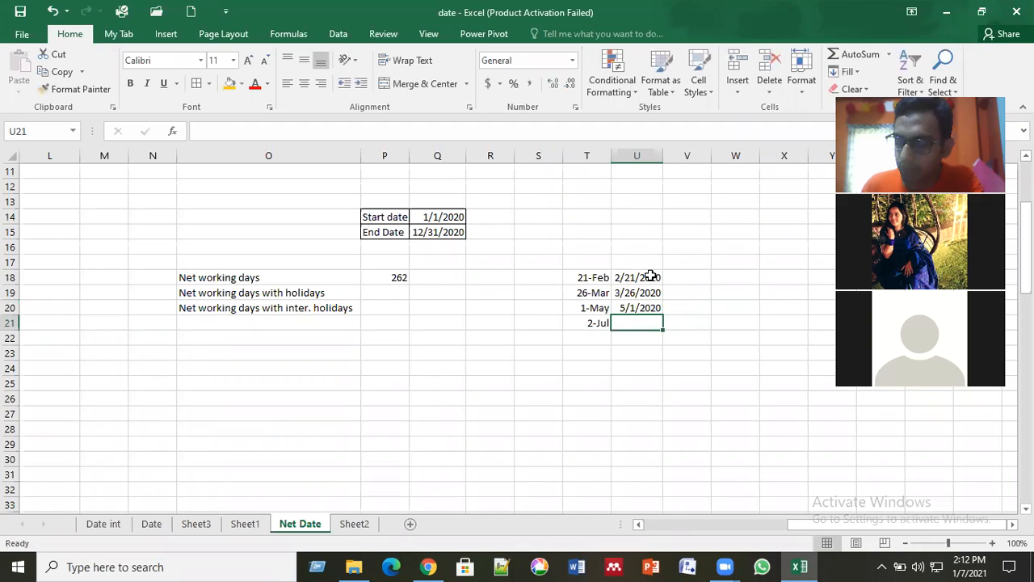
type("7/2")
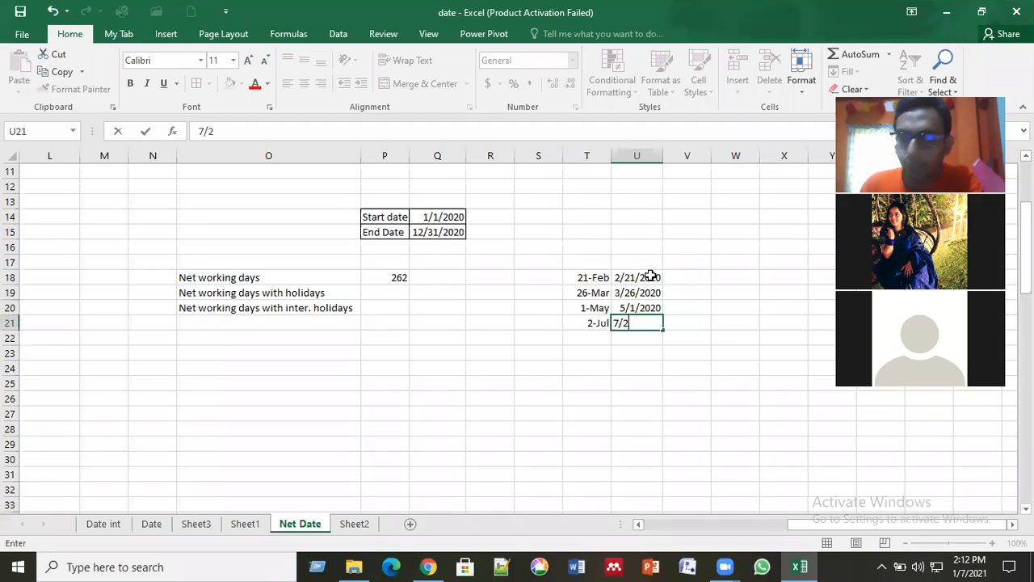
type("/2020")
key("Return")
left_click(592, 291)
left_click_drag(644, 274, 652, 331)
left_click(542, 382)
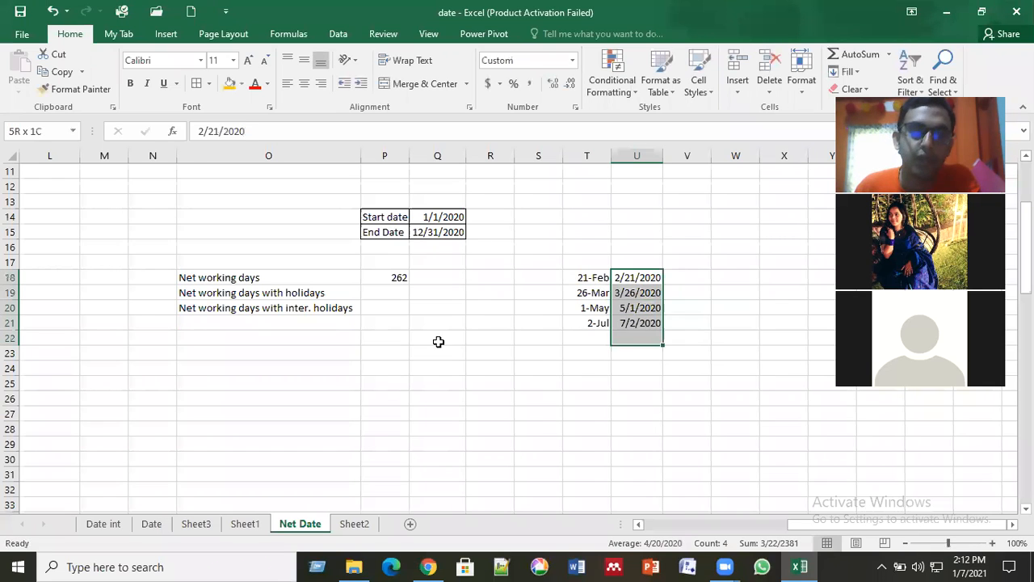
Step: Calculate the net working days with holidays in P19 with =NETWORKDAYS(Q14,Q15,U18:U21)
left_click(393, 291)
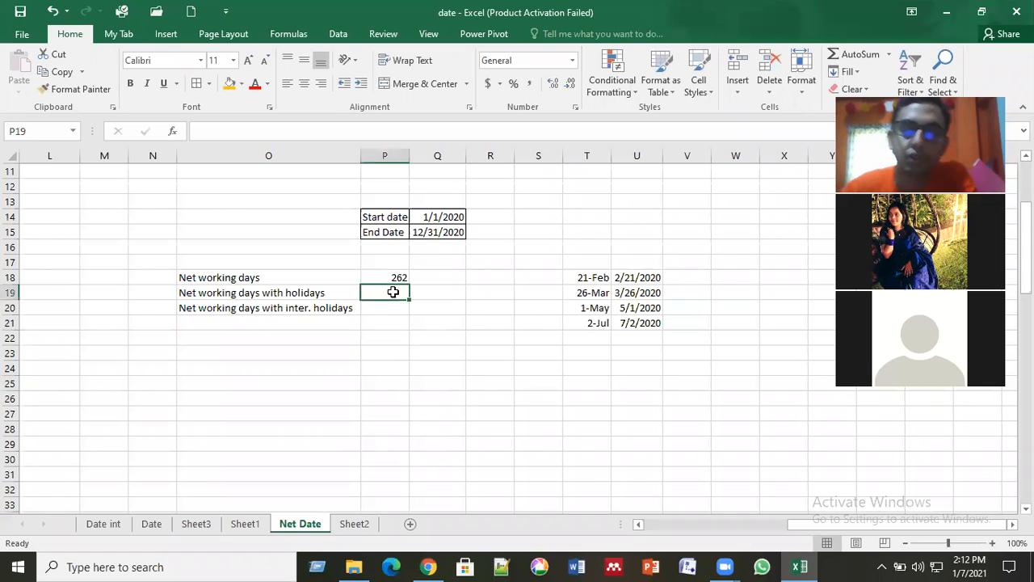
type("=")
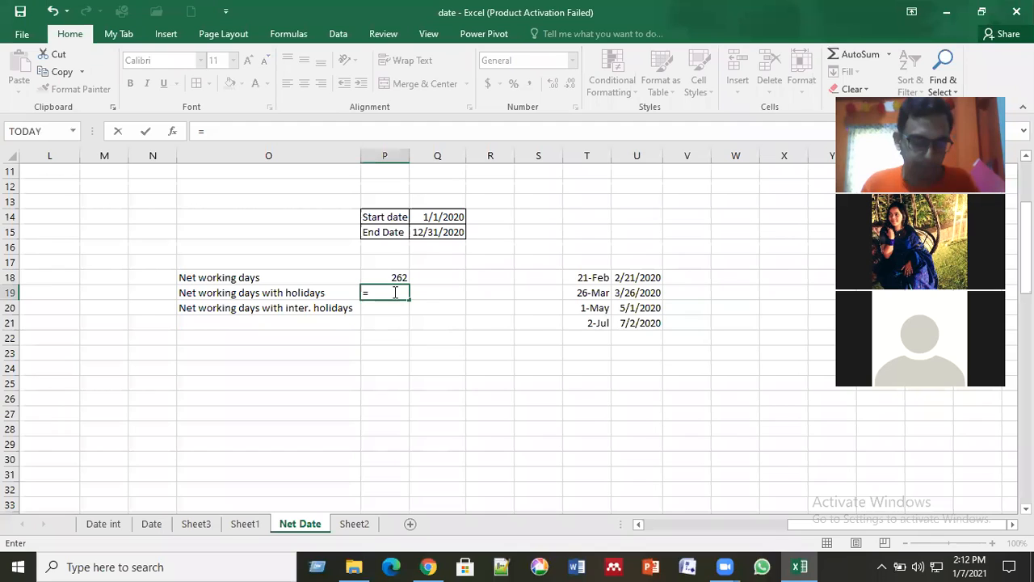
type("net")
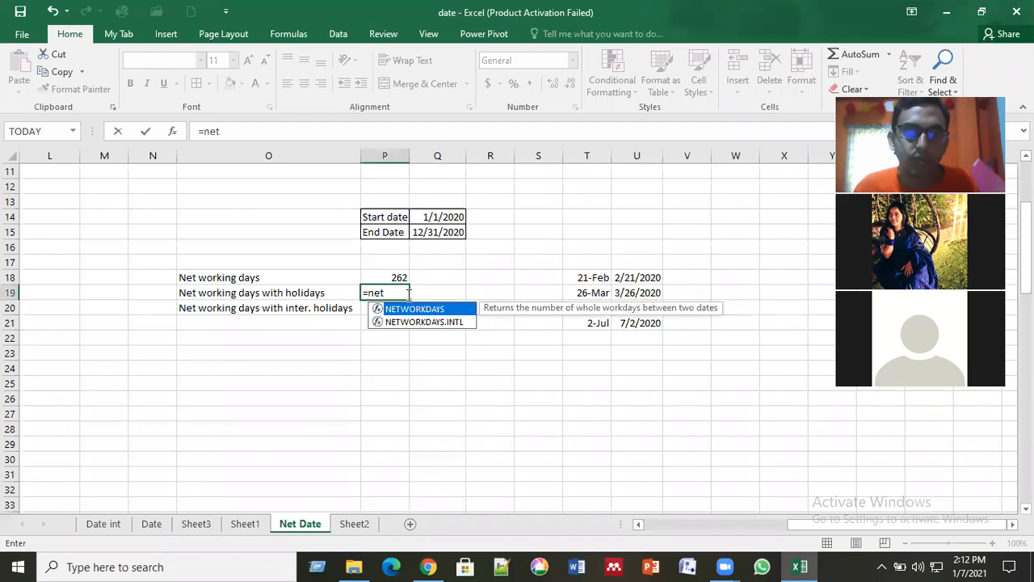
double_click(442, 310)
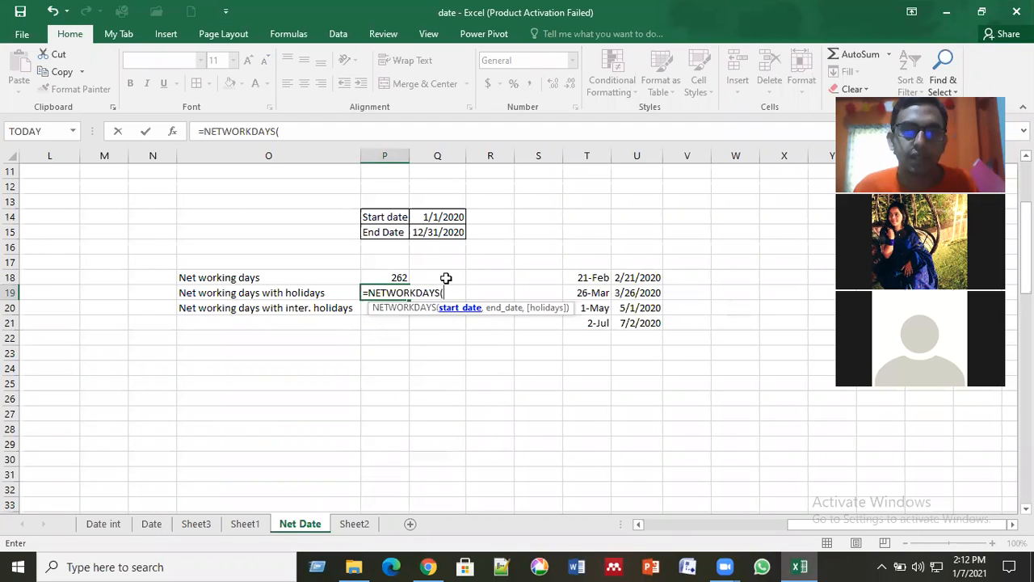
left_click(444, 217)
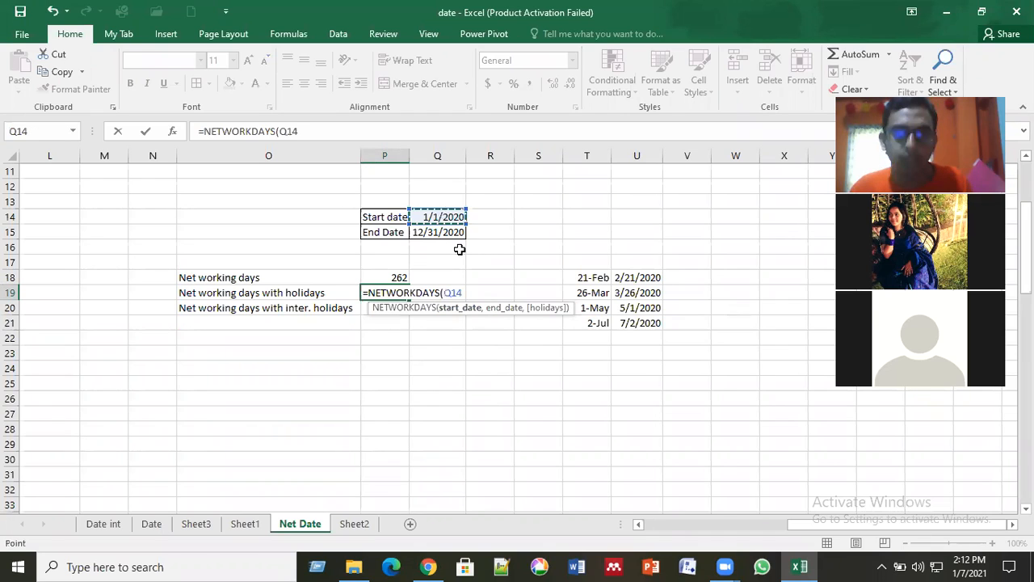
type(",")
left_click(439, 232)
type(",")
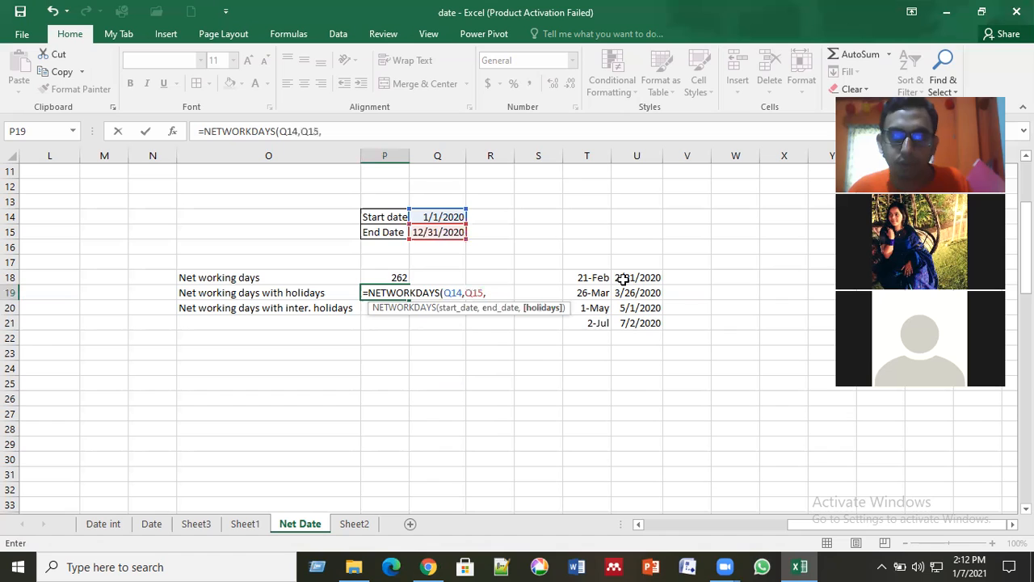
left_click(659, 278)
left_click_drag(660, 279, 659, 324)
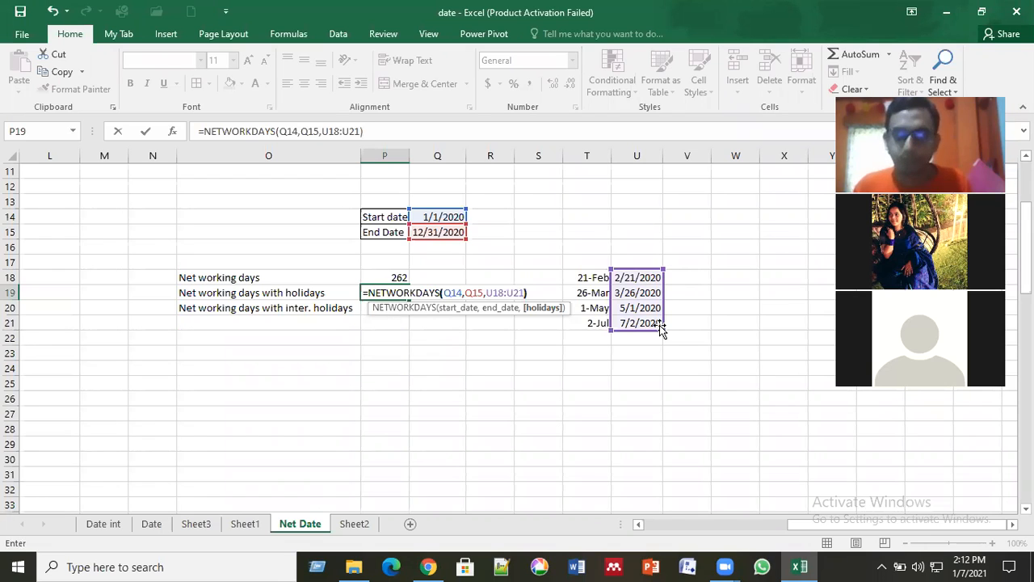
type(")")
key("Return")
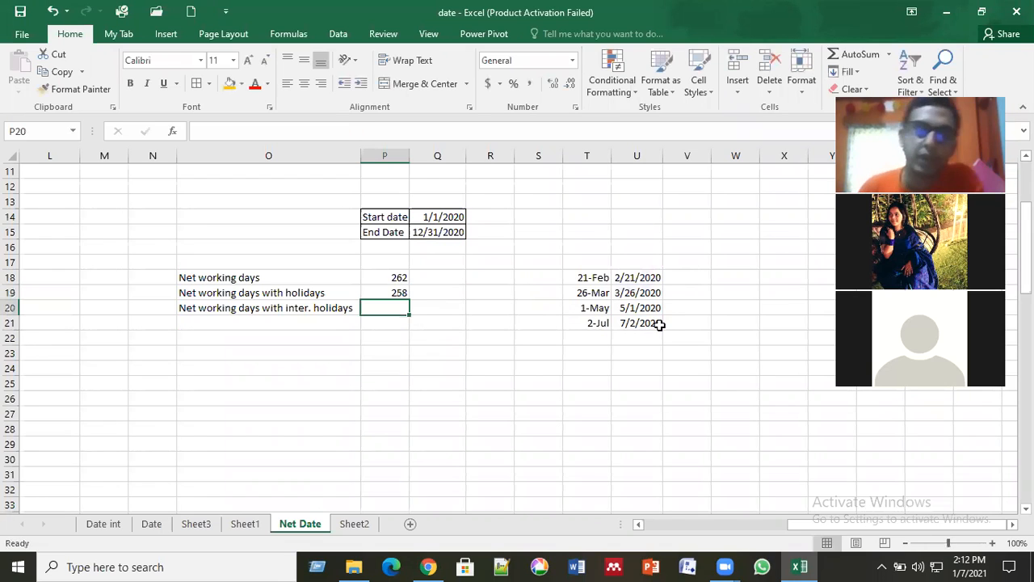
Step: Compare the net working days formulas in P18 and P19 against the holiday dates in T18:U21
left_click(399, 292)
left_click_drag(599, 274, 645, 322)
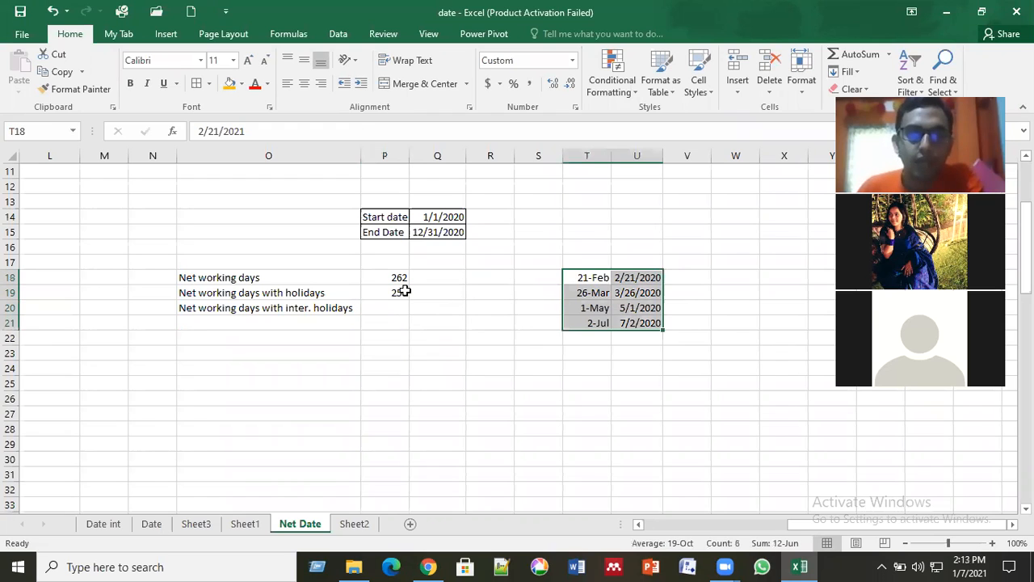
left_click(382, 278)
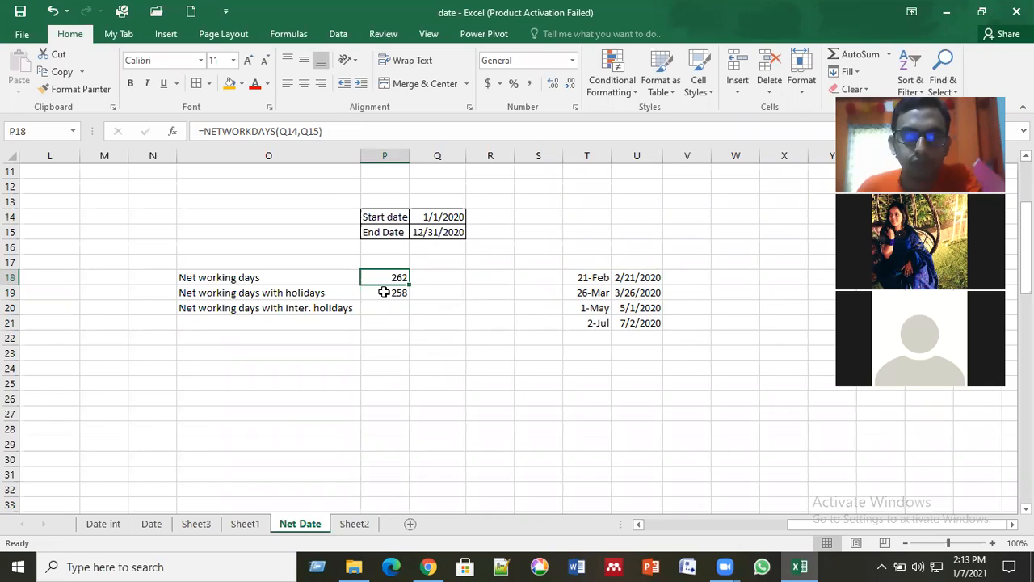
left_click(383, 292)
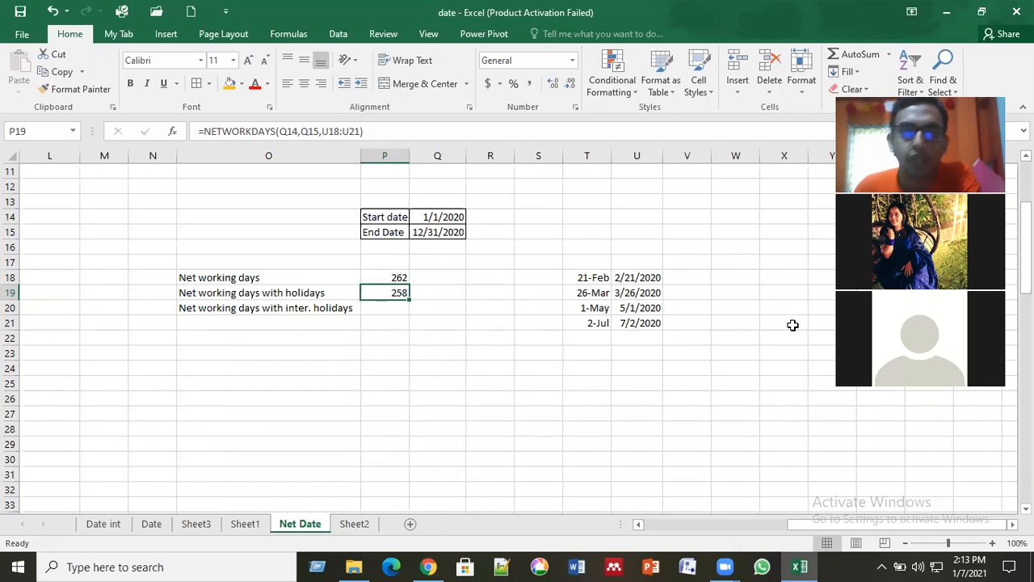
left_click_drag(636, 277, 642, 324)
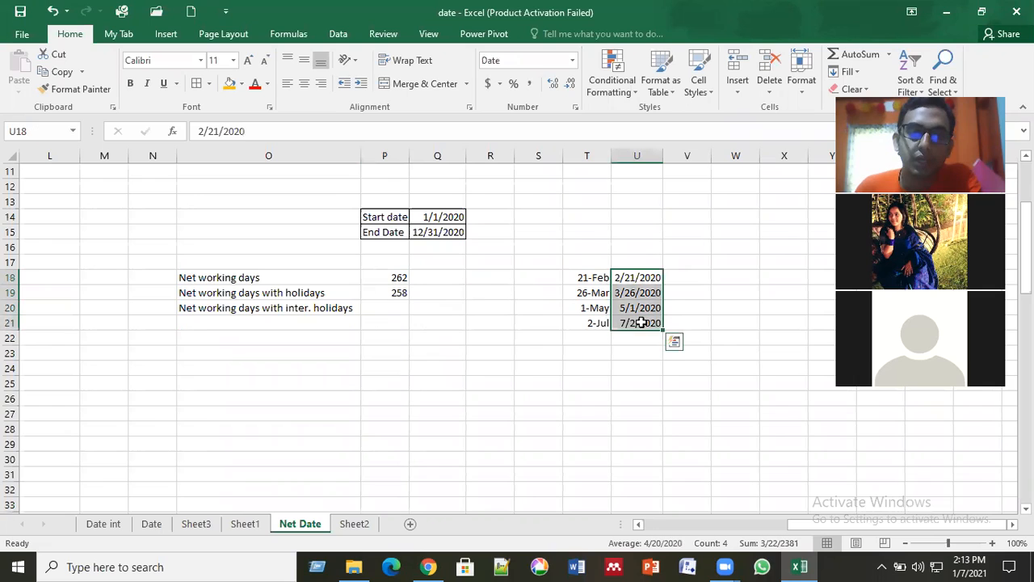
Step: Add a fifth holiday, 5 jan, in T22 beneath the existing holiday list
left_click(399, 293)
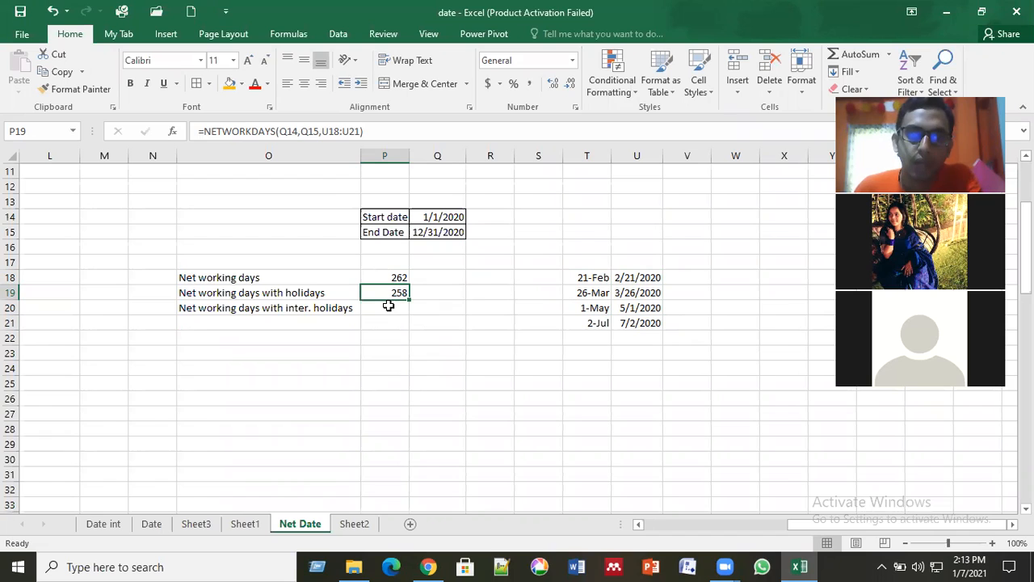
left_click(388, 305)
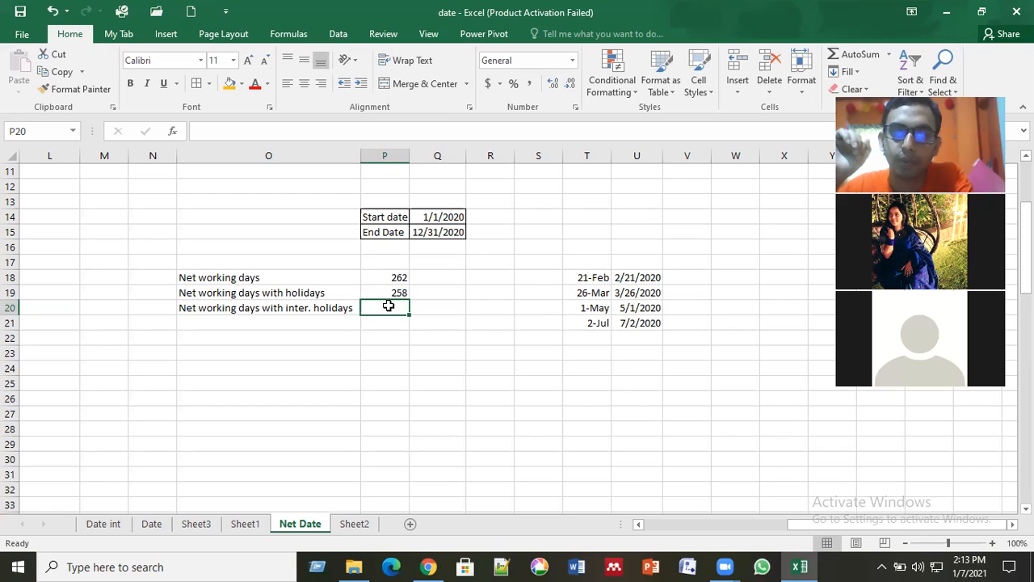
key("Down")
key("Right")
key("Right")
key("Right")
key("Right")
key("Down")
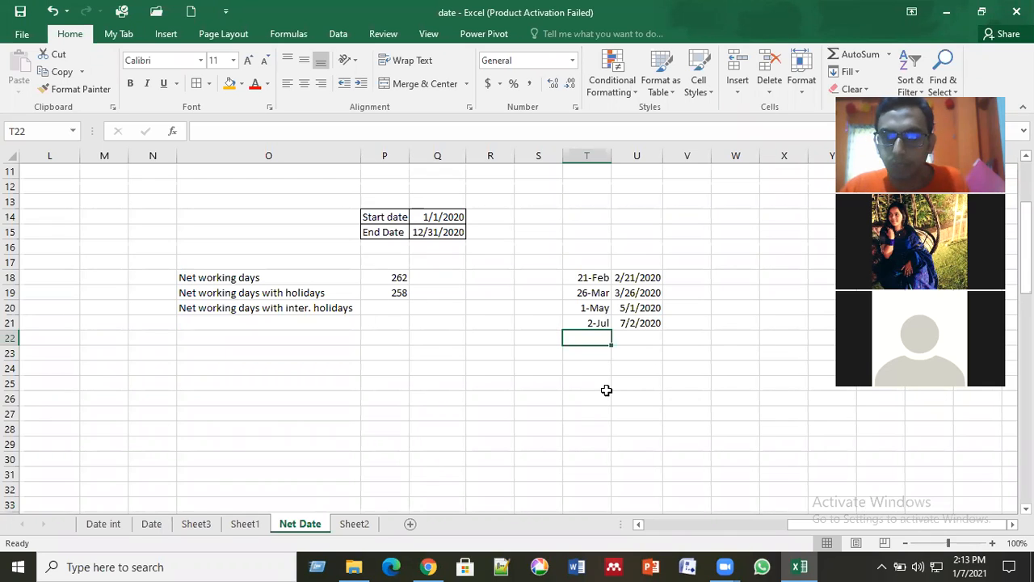
type("5 jan")
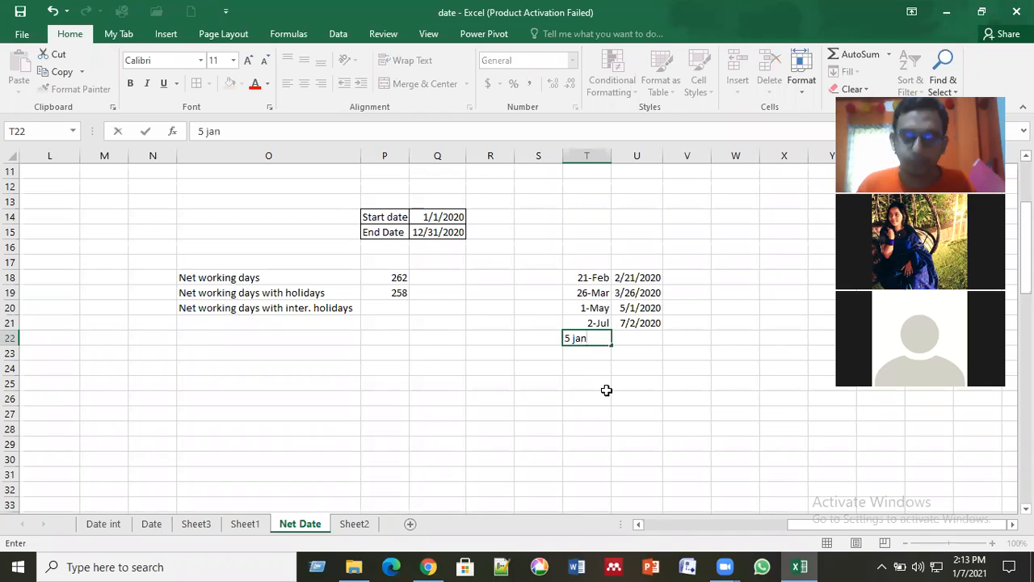
key("ctrl+Return")
Step: Enter the full date 1/5/2020 for the fifth holiday in U22
key("Right")
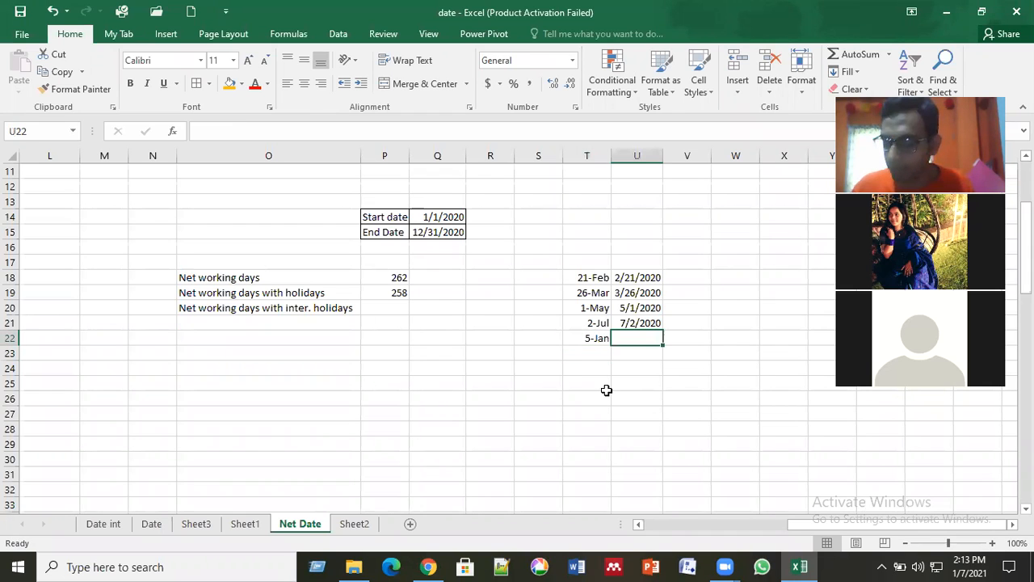
type("1/5/2020")
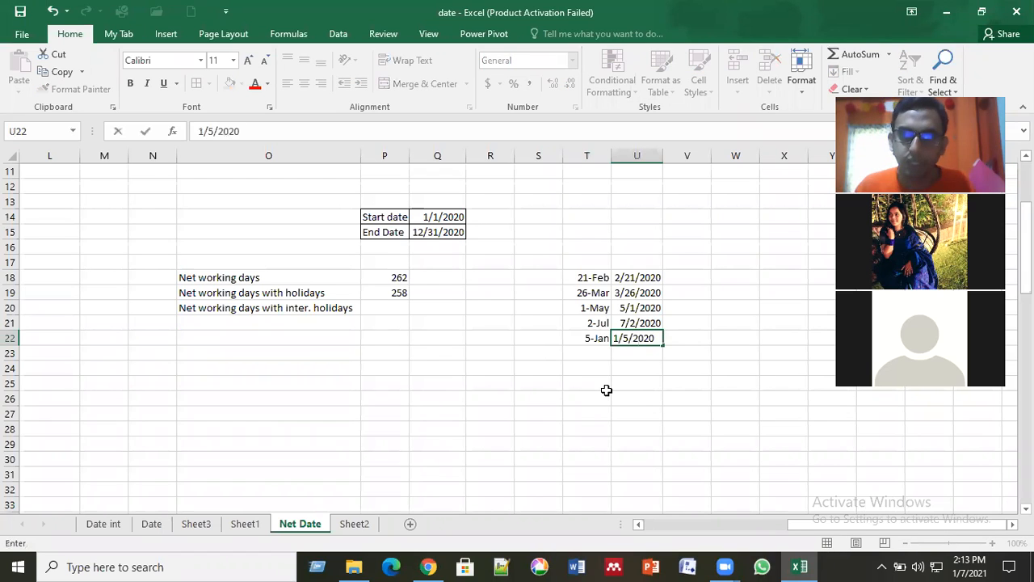
key("Return")
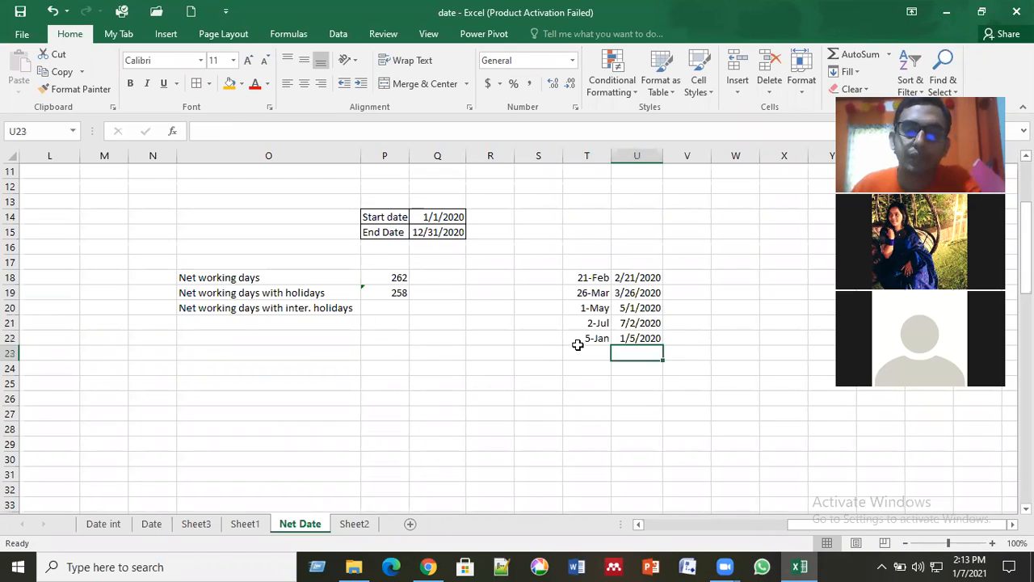
Step: Label the 5-Jan holiday with the country india in S22
left_click(568, 340)
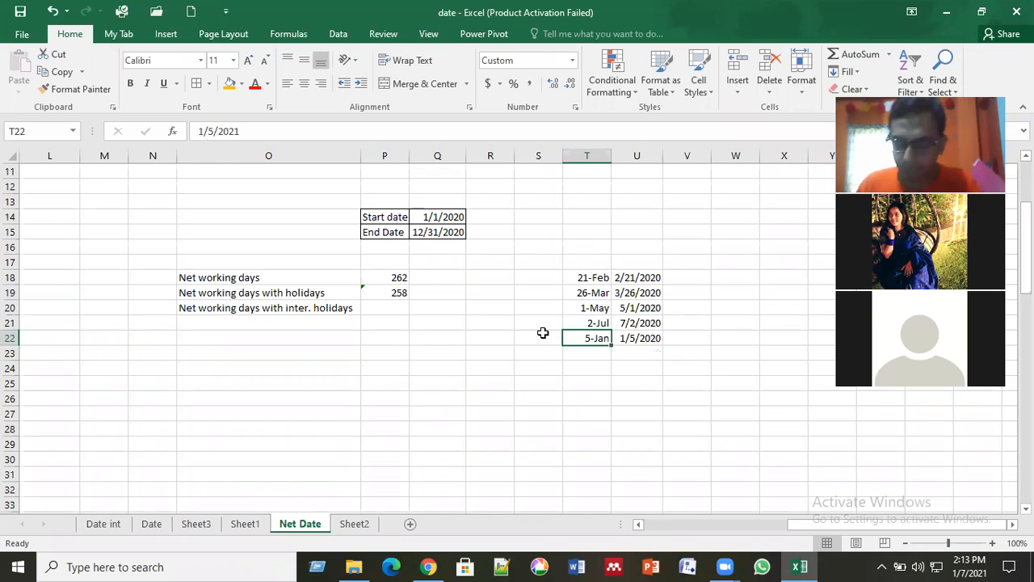
left_click(543, 332)
type("i")
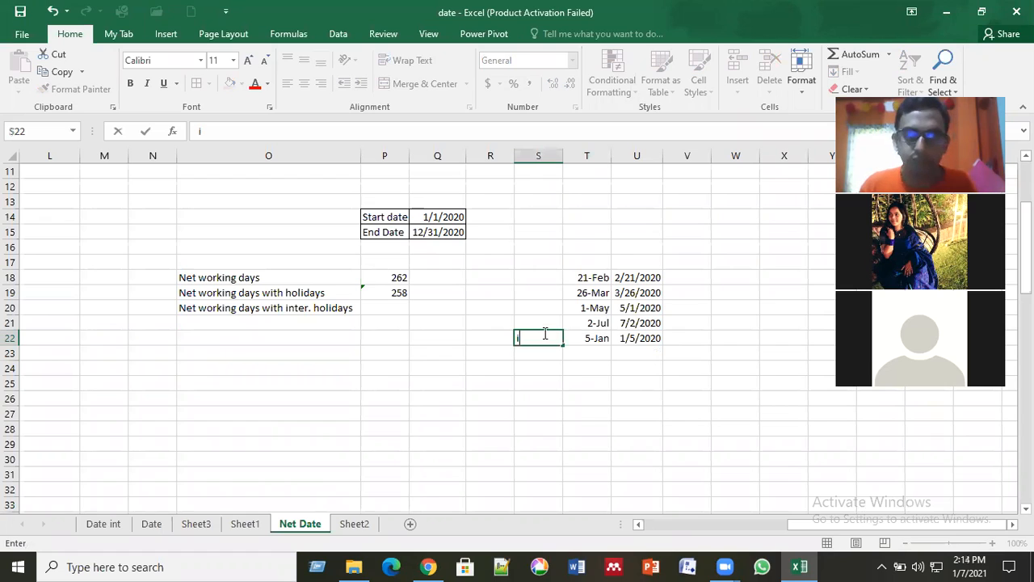
type("ndia")
key("Up")
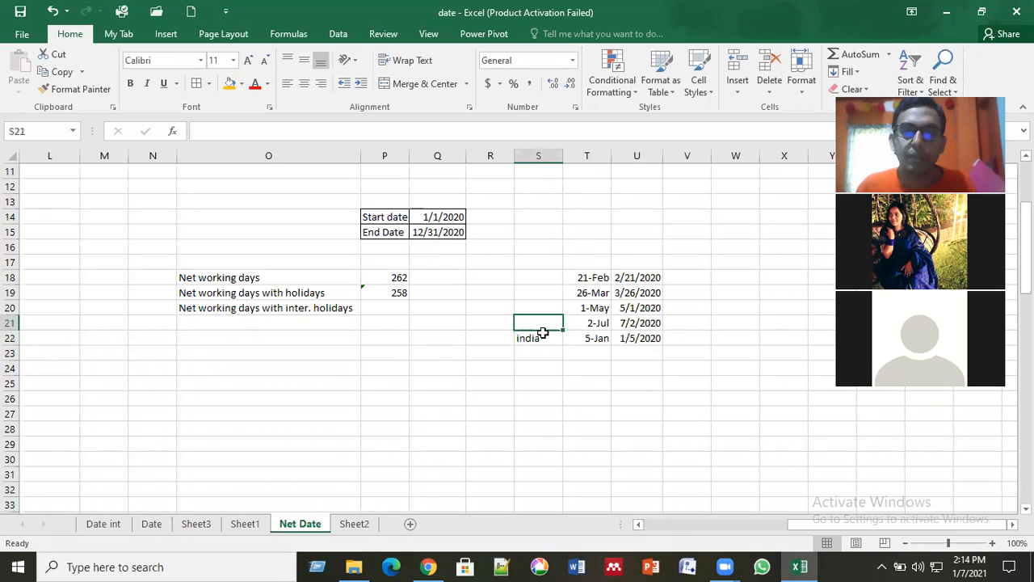
Step: Label the first four holidays with the country code bd in S18 through S21
key("Up")
key("Up")
key("Up")
type("b")
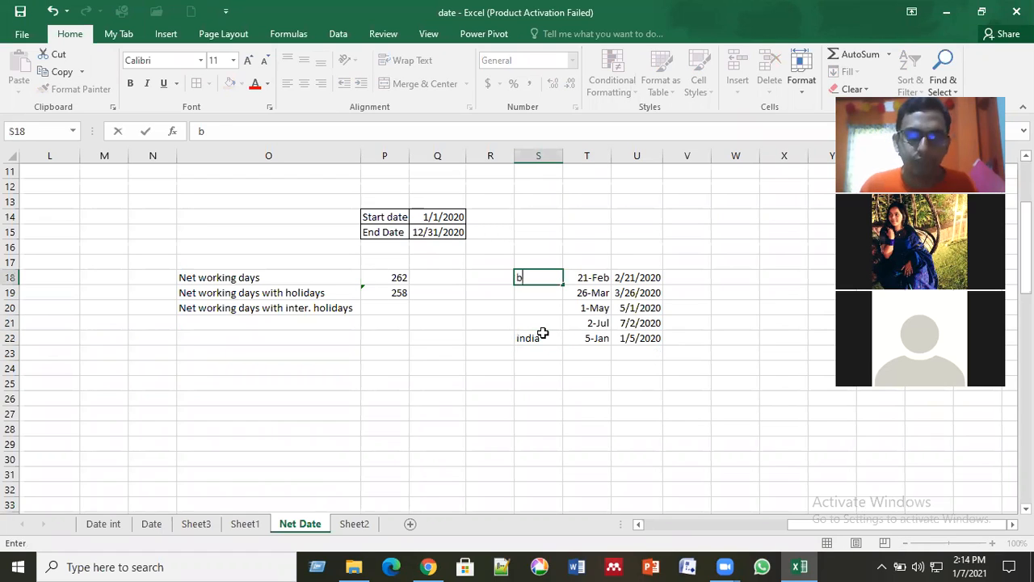
type("d")
key("Return")
type("bd")
key("Return")
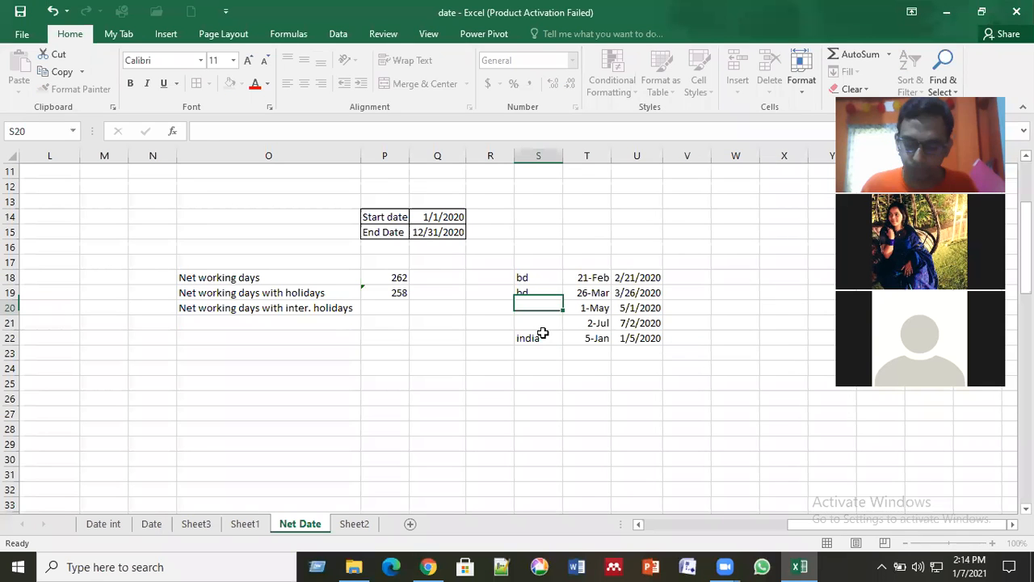
type("bd")
key("Return")
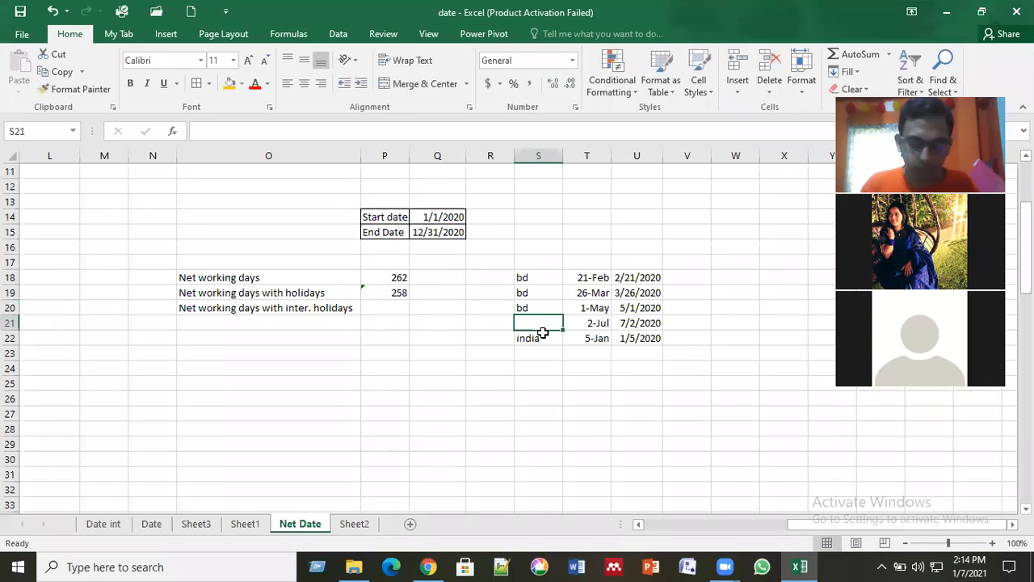
key("BackSpace")
type("bd")
key("ctrl+Return")
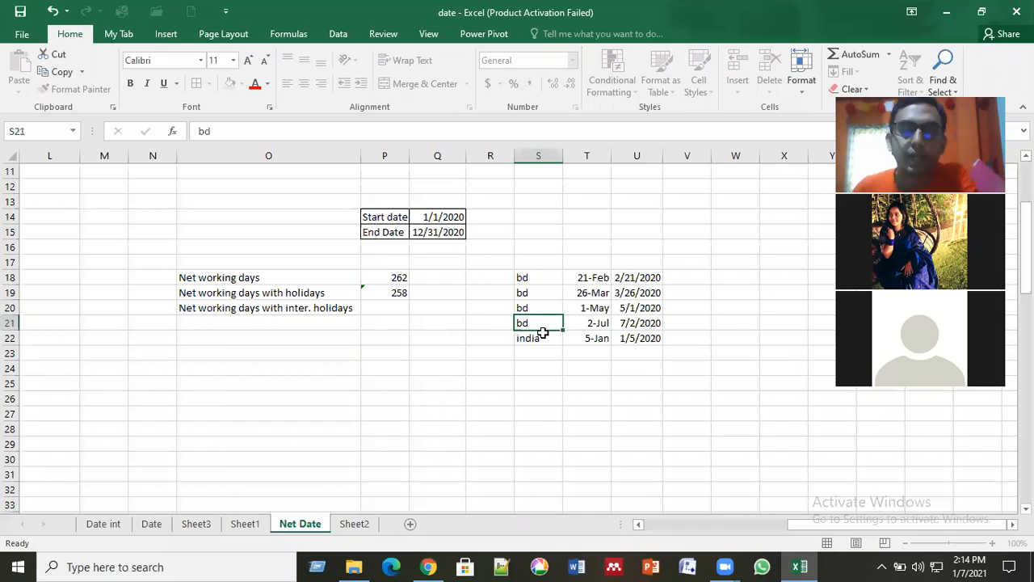
key("Up")
key("Up")
key("Up")
left_click(542, 333)
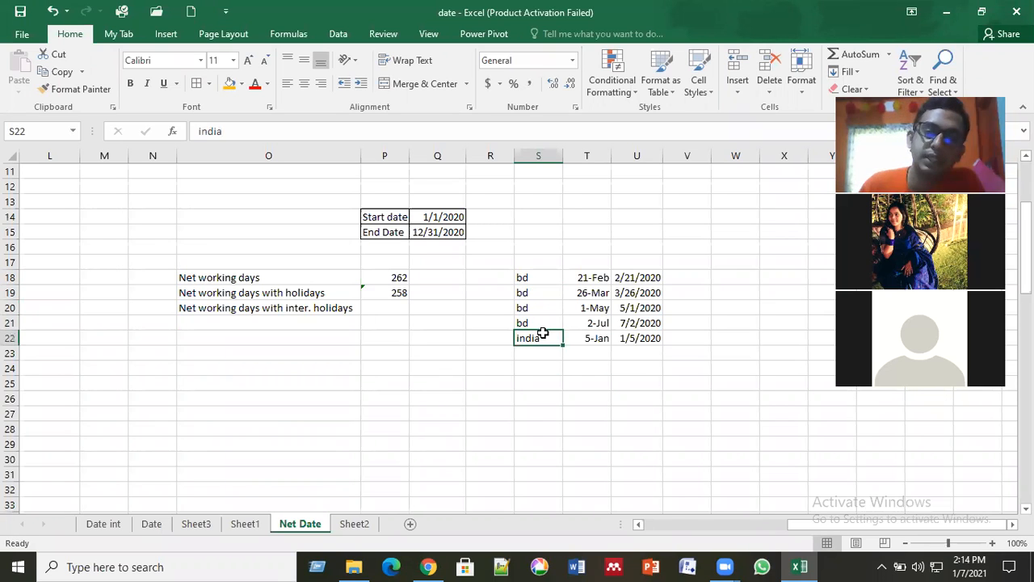
left_click_drag(537, 277, 615, 338)
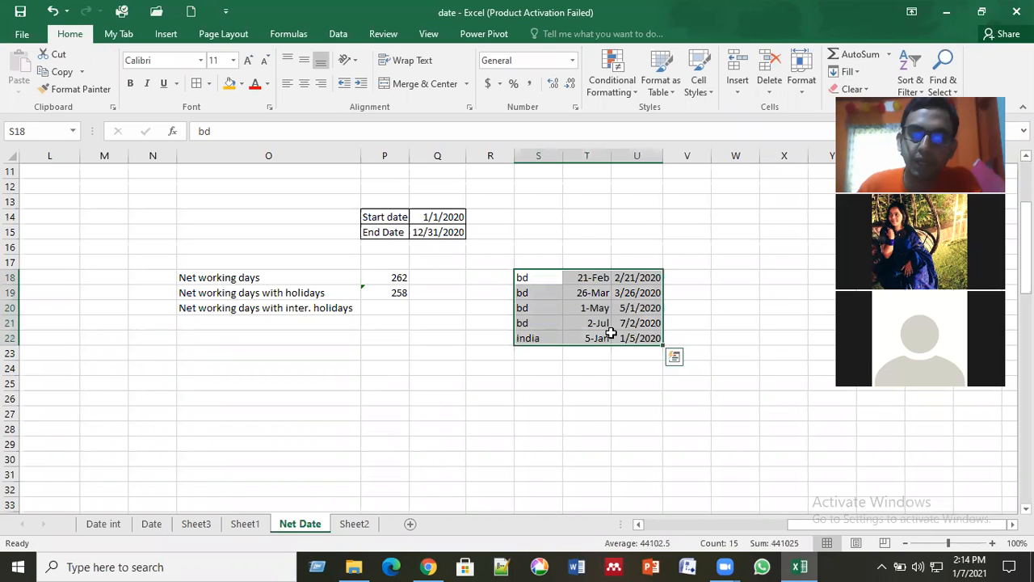
left_click(546, 337)
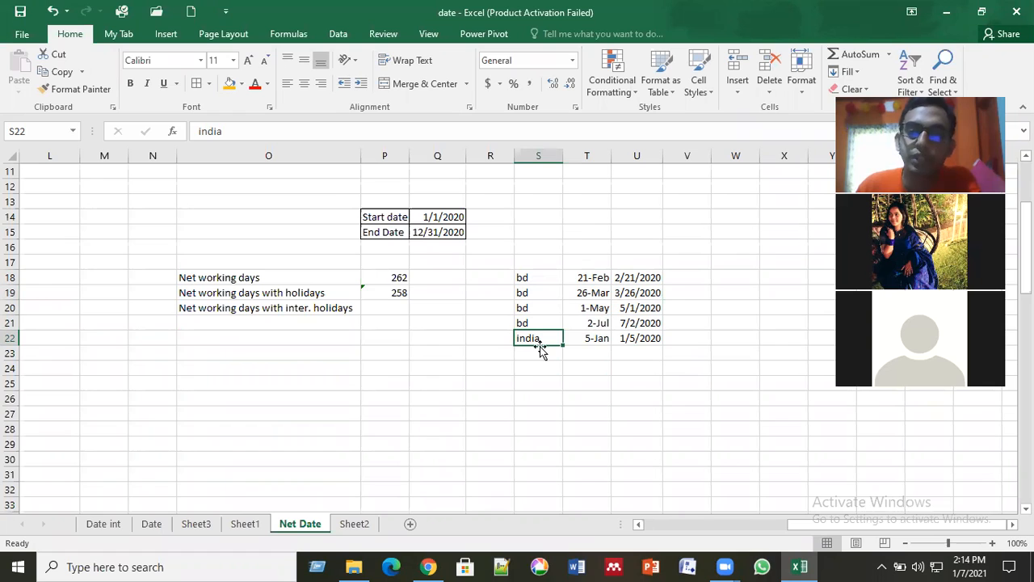
Step: Begin a NETWORKDAYS.INTL formula in P20 with Q14 as the start date and Q15 as the end date
left_click(389, 308)
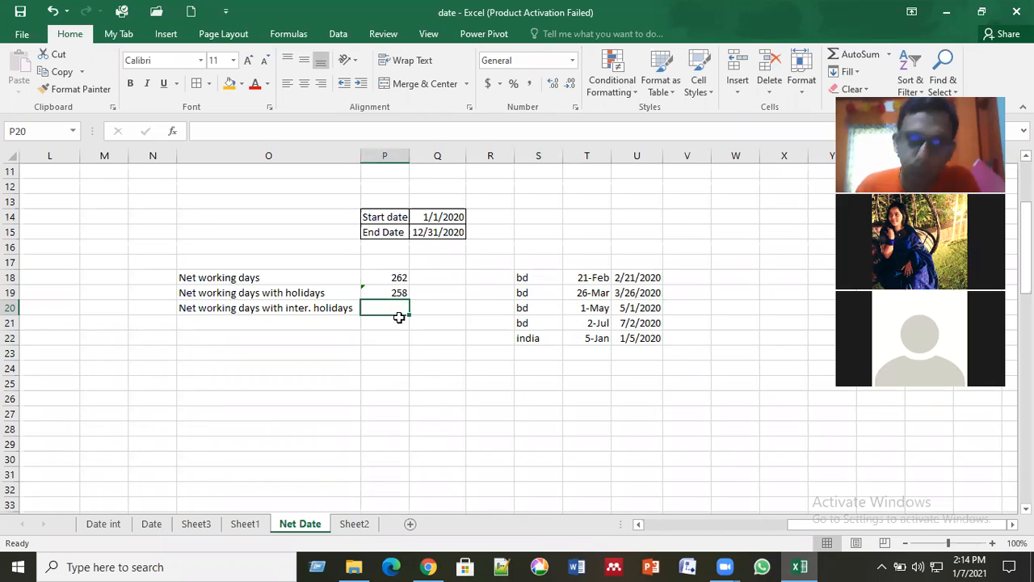
type("=n")
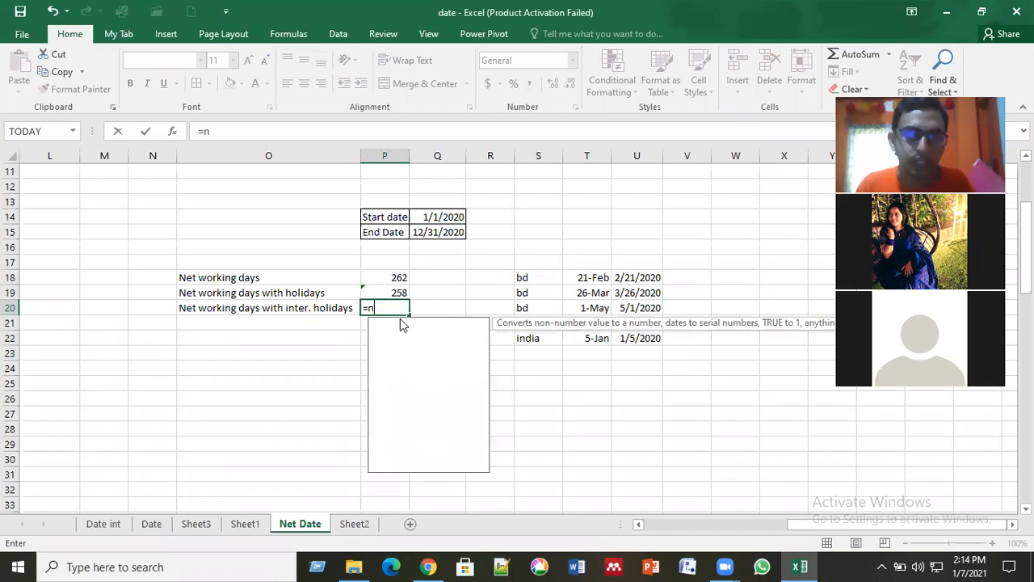
type("et")
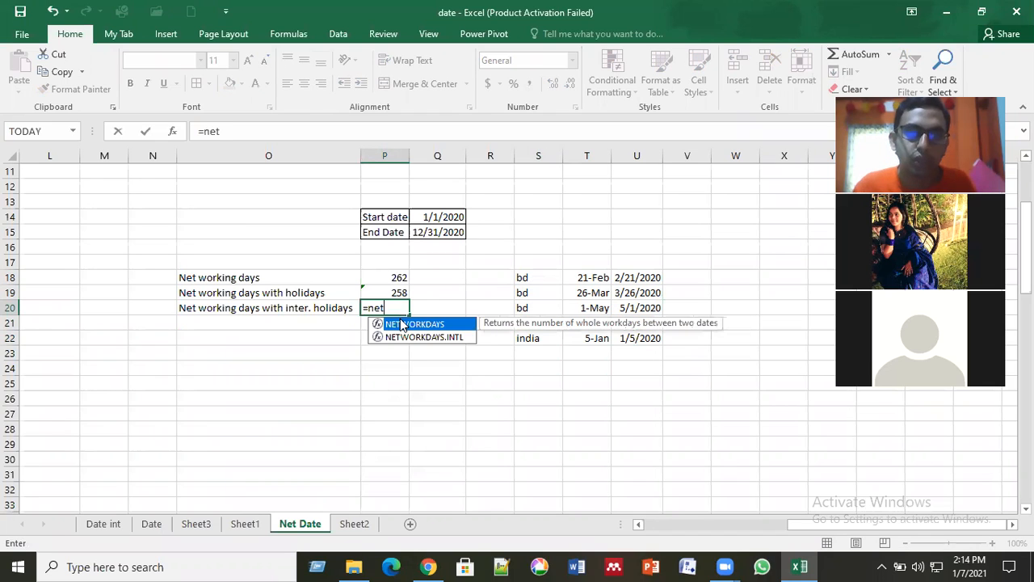
double_click(439, 337)
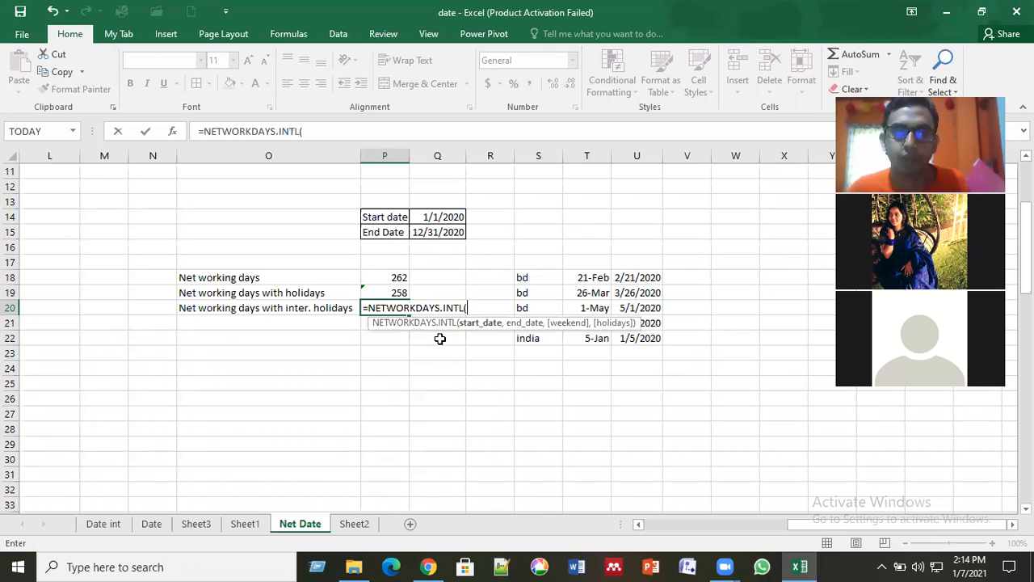
left_click(445, 222)
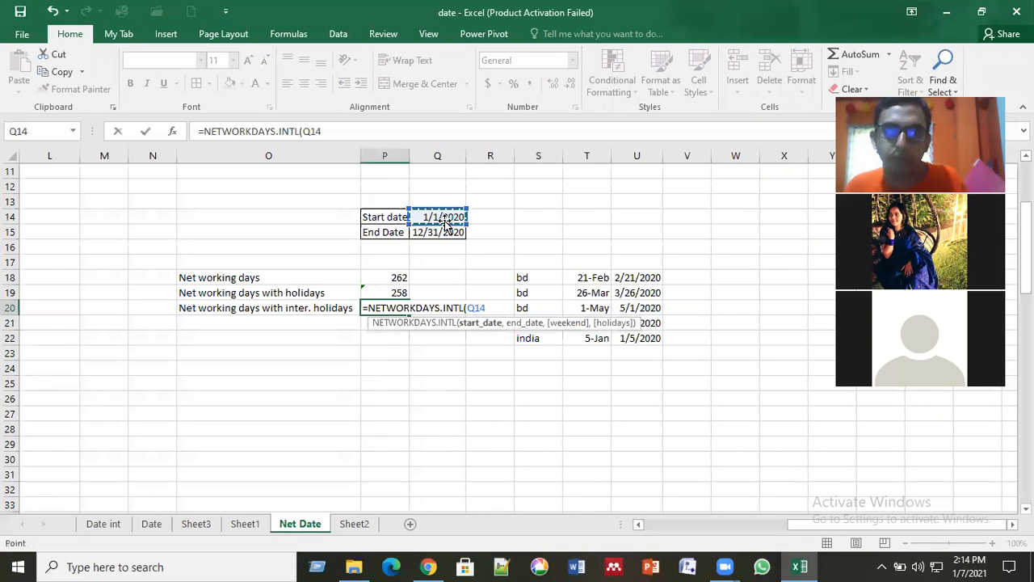
type(",")
left_click(443, 231)
type(",")
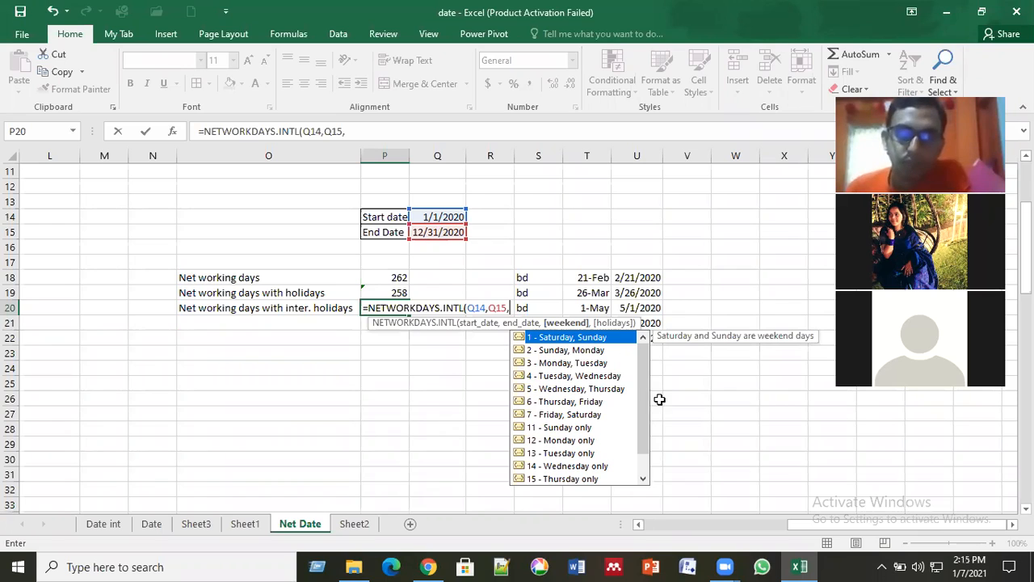
Step: Complete the P20 formula with weekend option 4 - Tuesday, Wednesday and the holiday range U18:U22
left_click(559, 377)
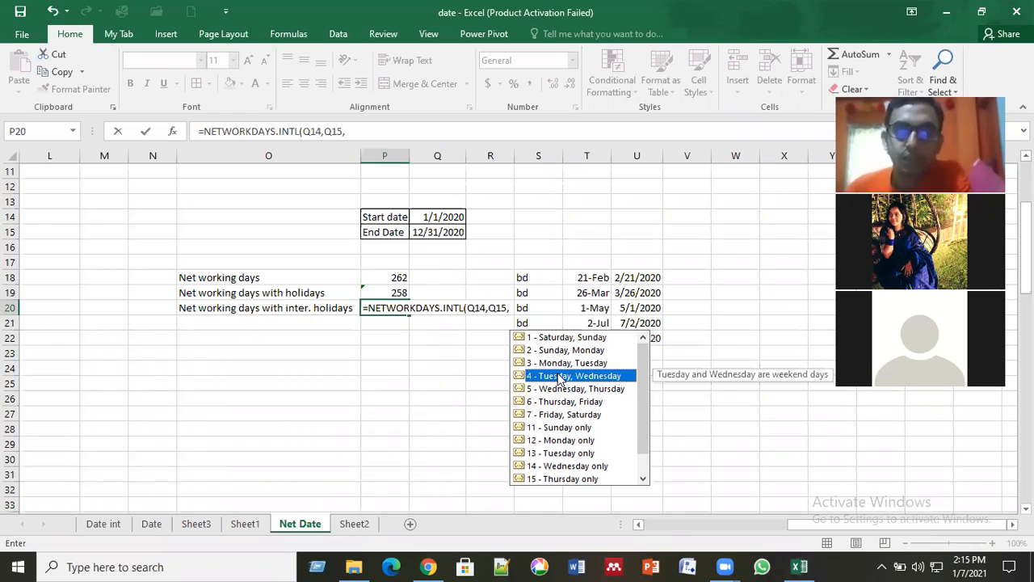
double_click(557, 376)
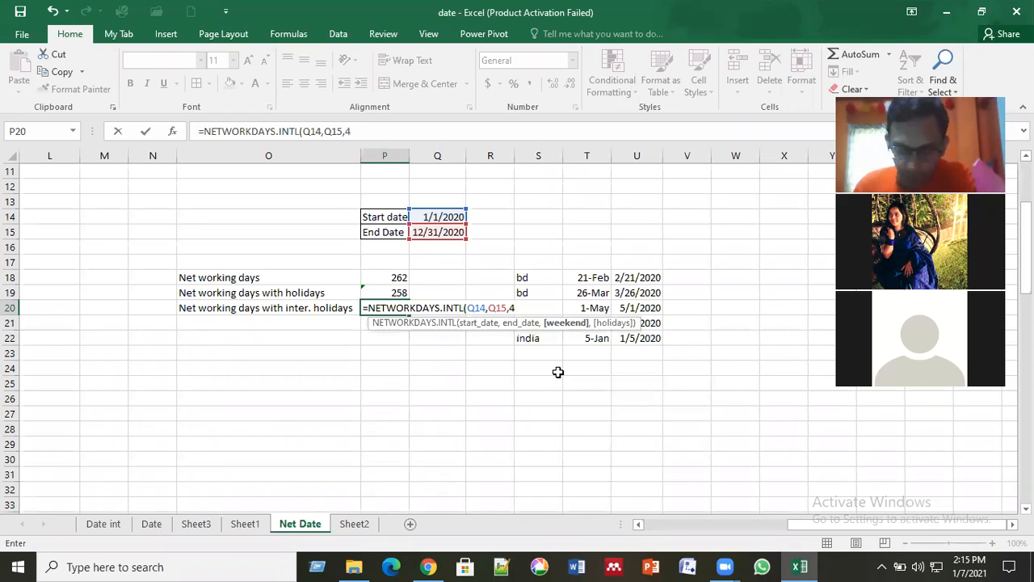
type(",")
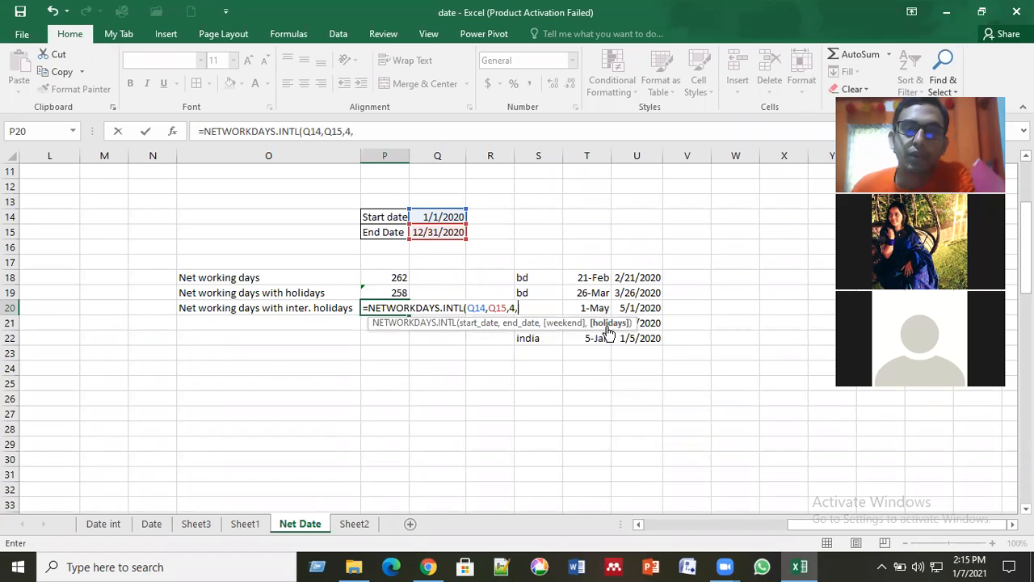
left_click(662, 279)
left_click_drag(663, 279, 661, 342)
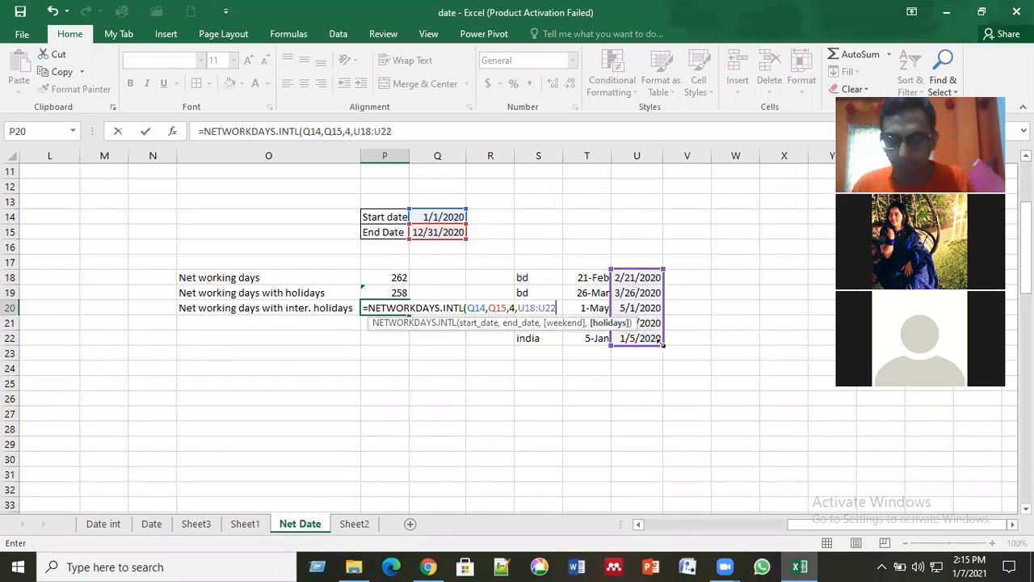
key("Return")
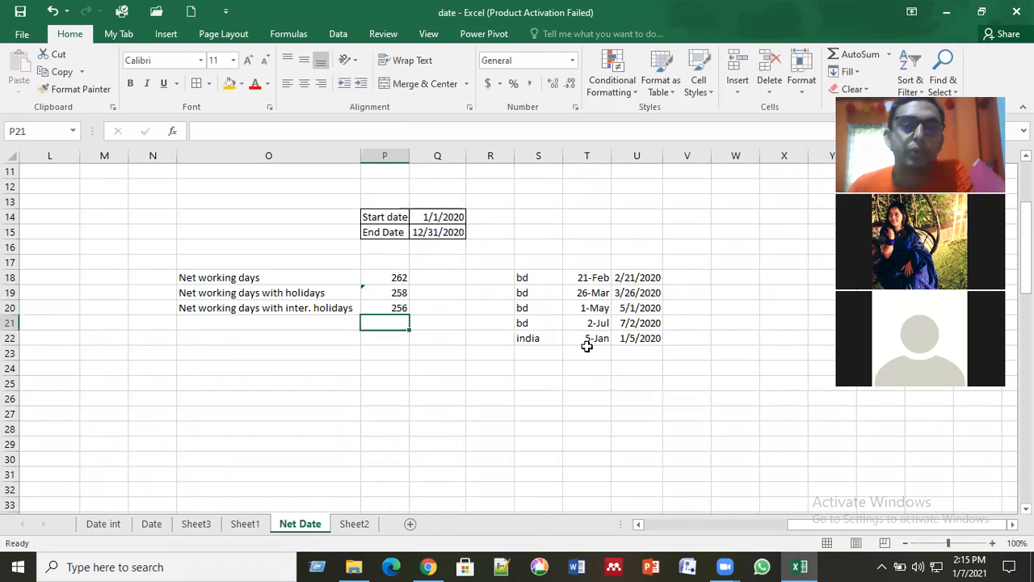
left_click(390, 306)
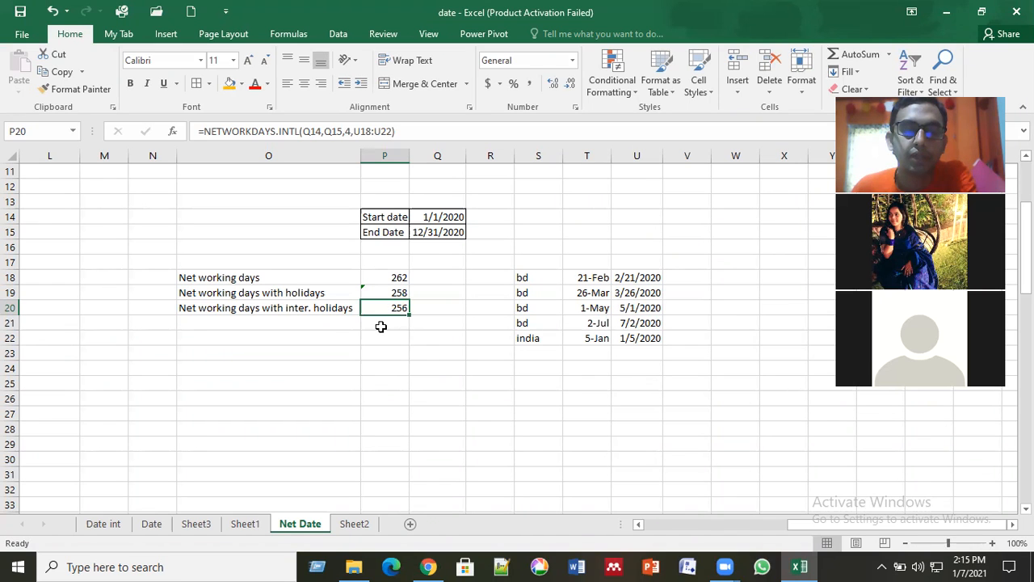
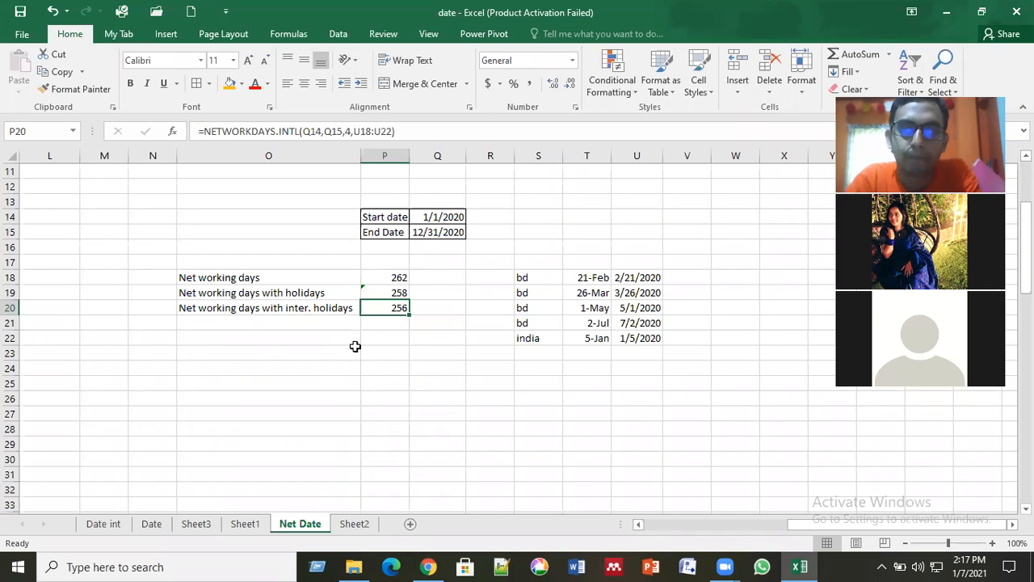
Step: Begin a NETWORKDAYS.INTL formula in P21 with Q14 as the start date and Q15 as the end date
key("Return")
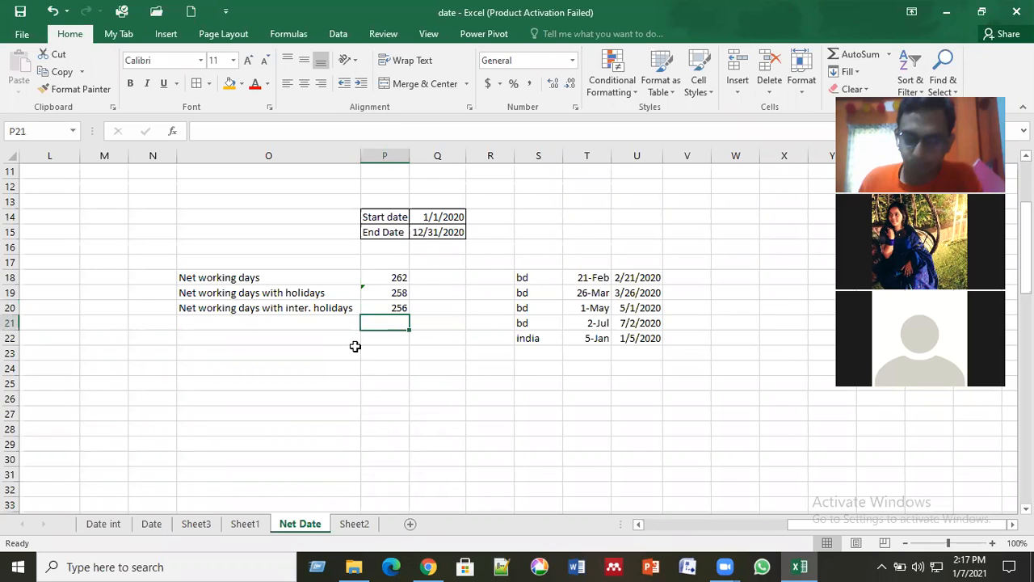
type("=")
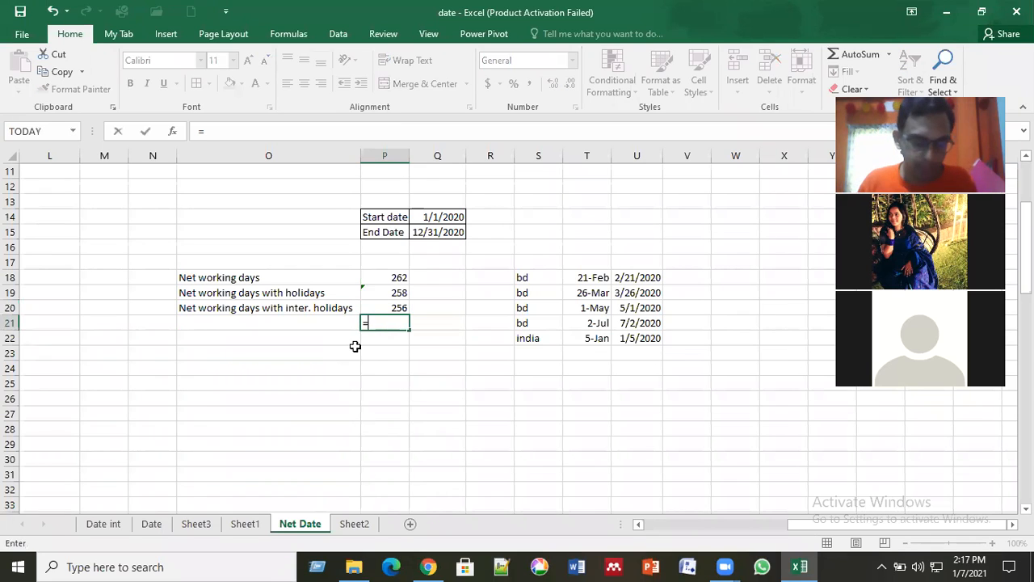
type("net")
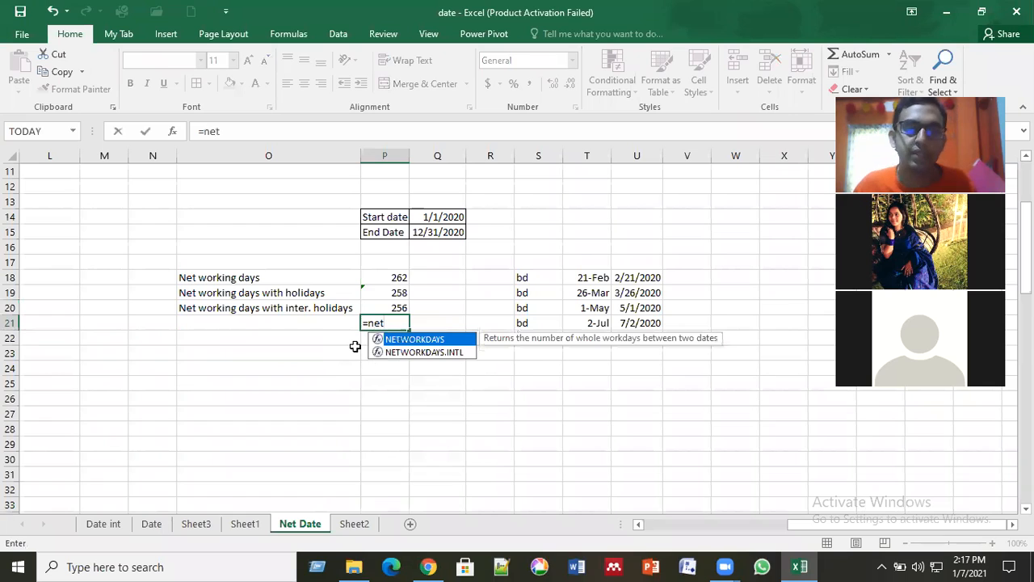
double_click(455, 351)
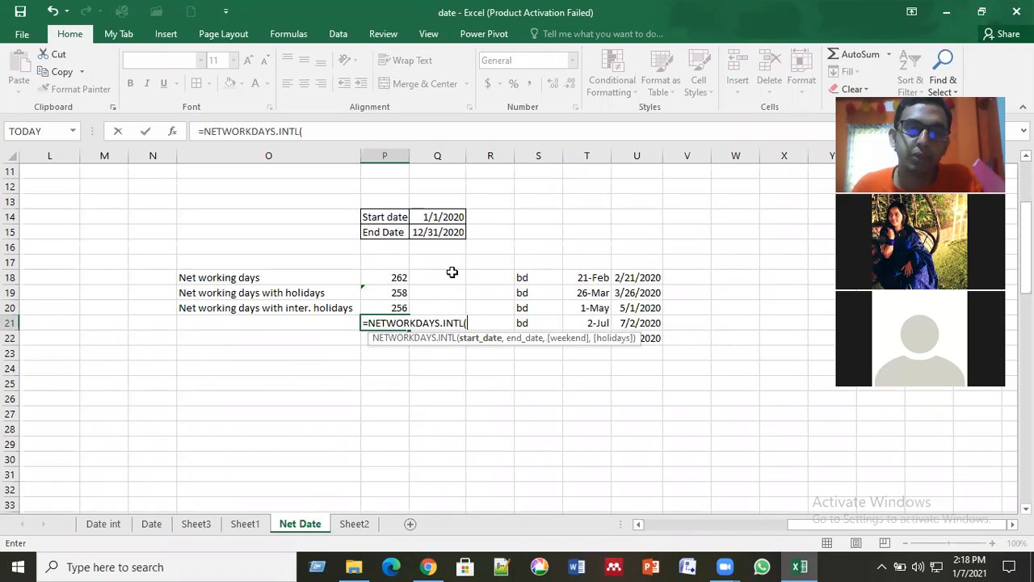
left_click(445, 216)
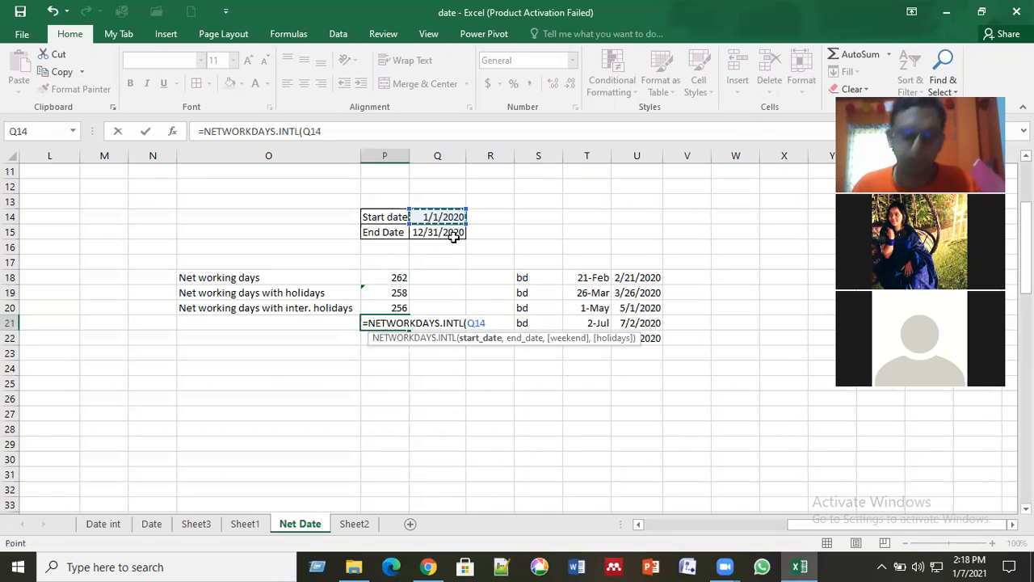
type(",")
left_click(444, 233)
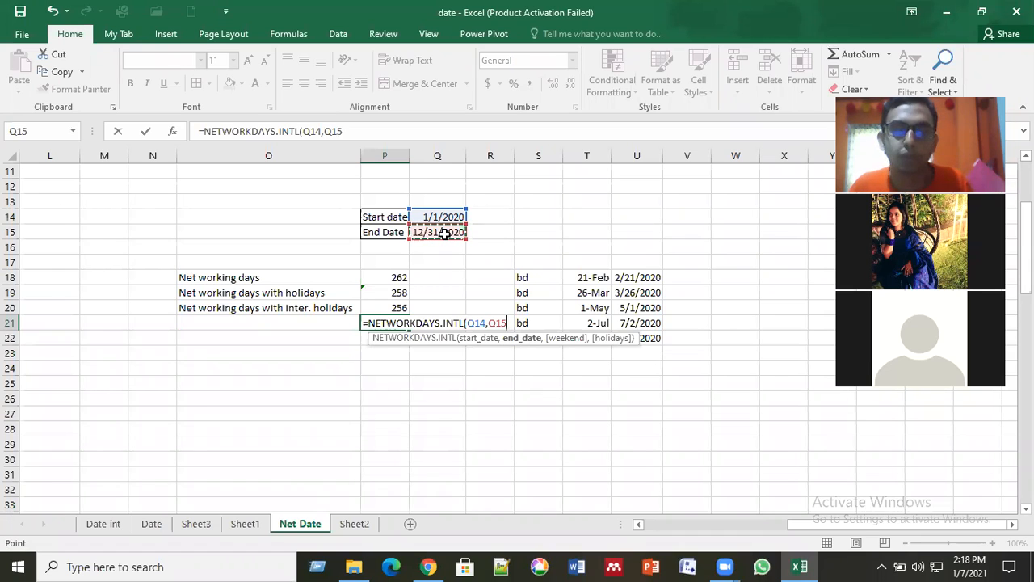
type(",")
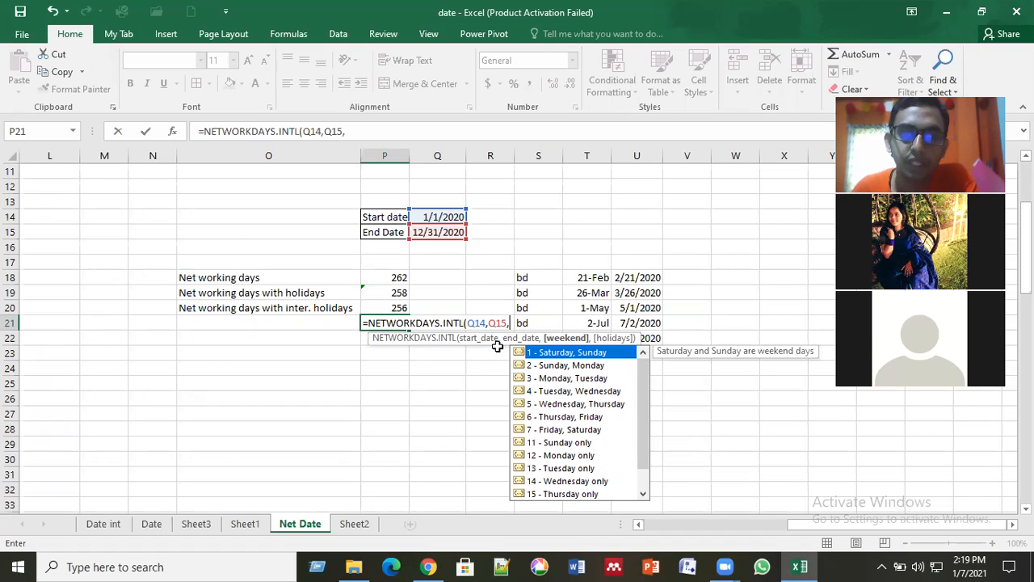
Step: Complete the P21 formula with weekend option 4 - Tuesday, Wednesday and the holiday range U18:U22
left_click(570, 457)
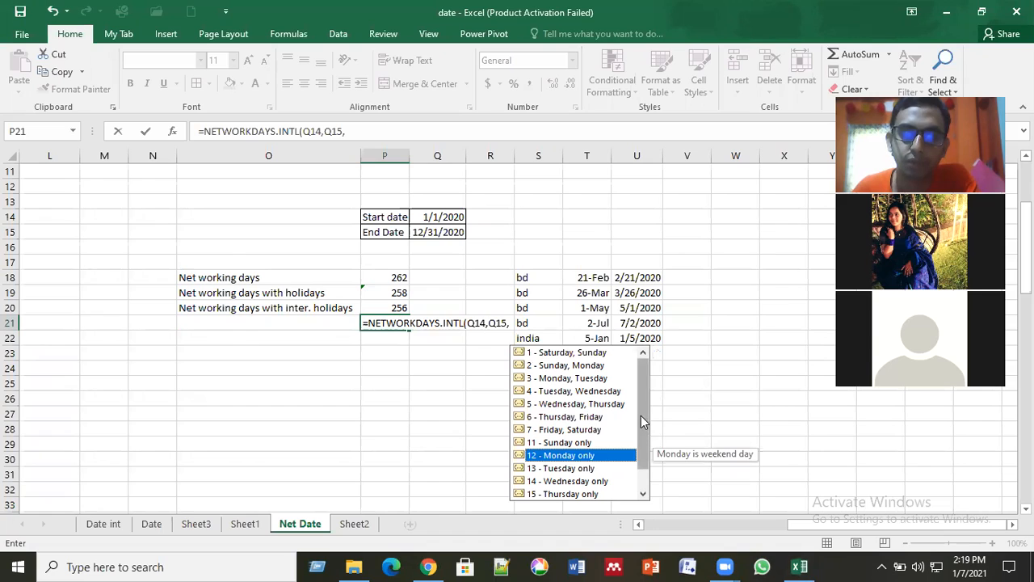
left_click_drag(641, 415, 644, 460)
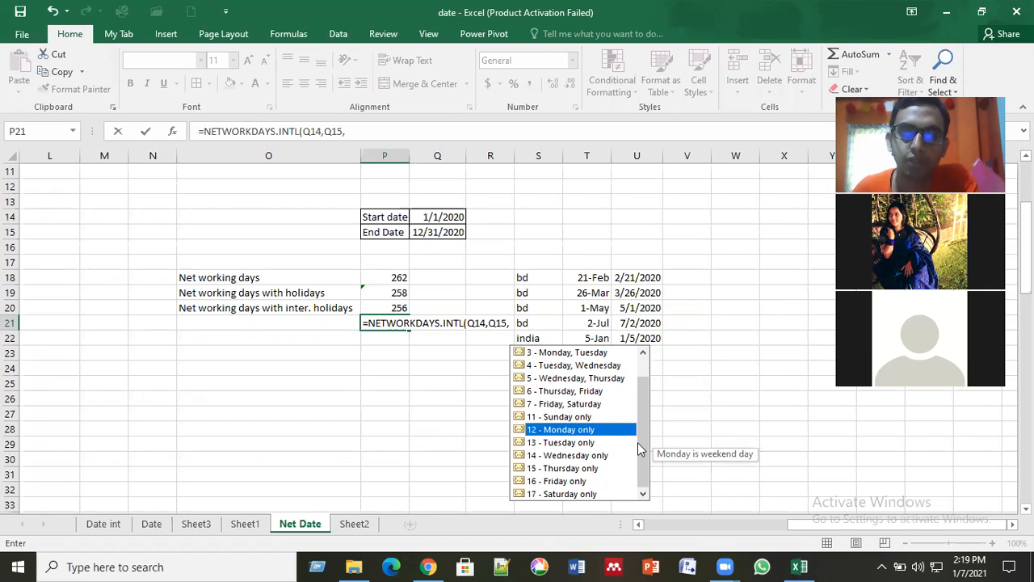
scroll(646, 397, "up", 1)
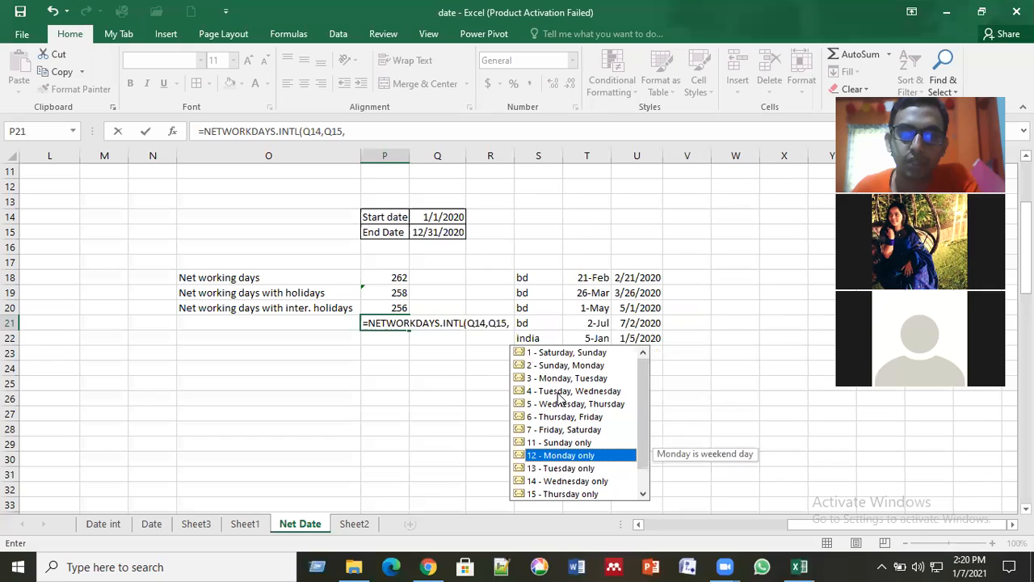
left_click(559, 393)
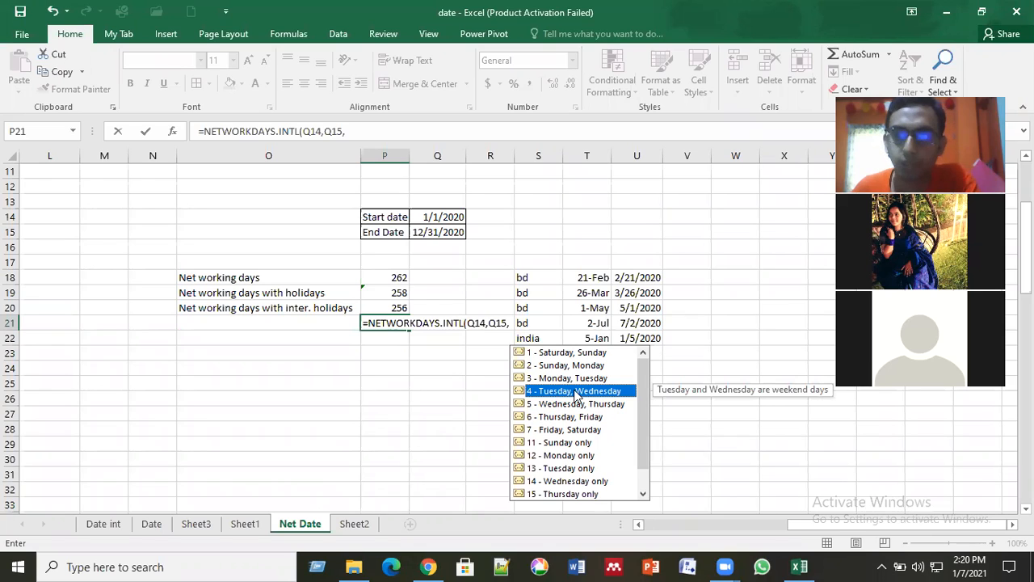
double_click(575, 393)
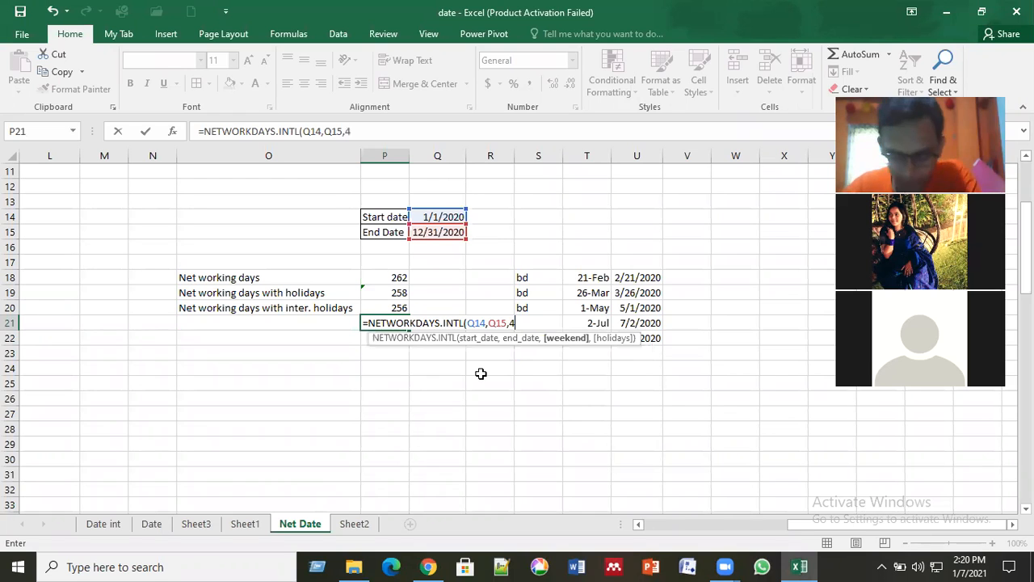
type(",")
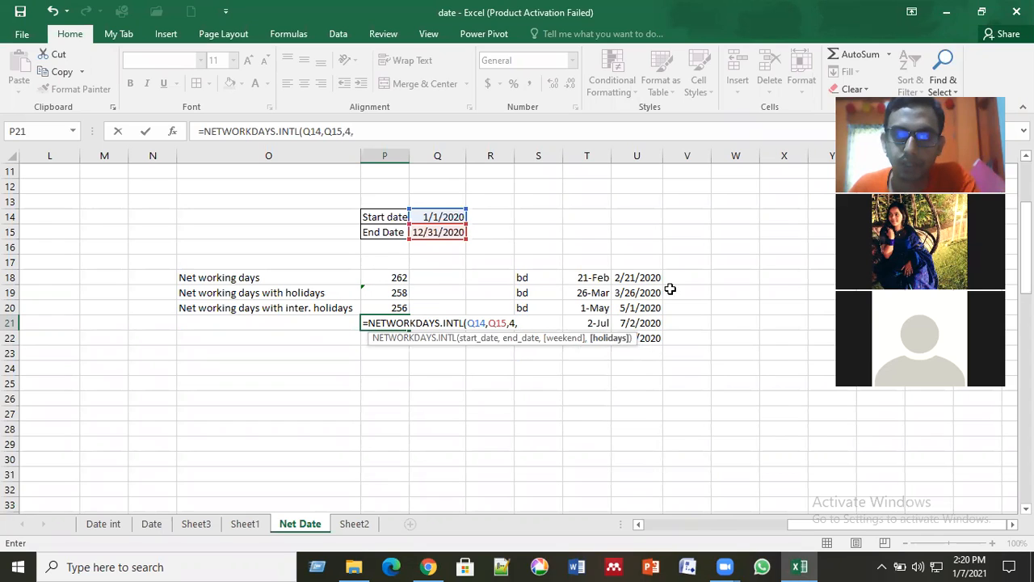
left_click(623, 278)
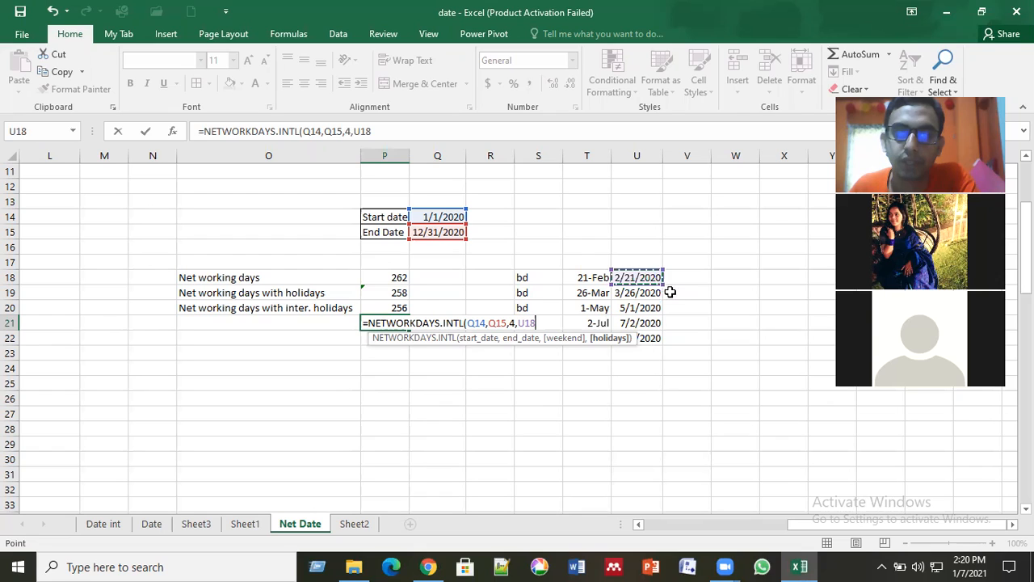
left_click_drag(664, 284, 662, 345)
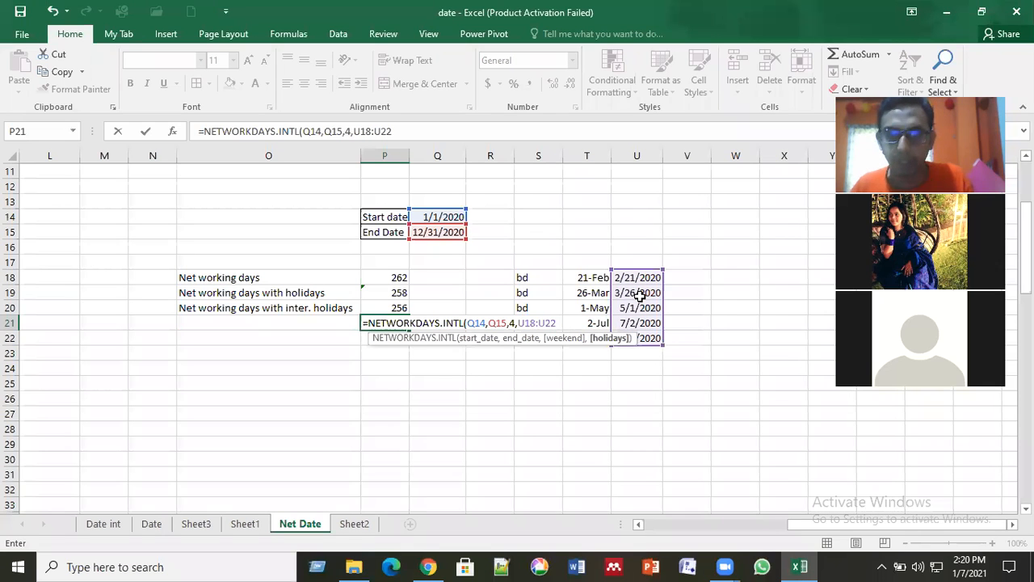
type(")")
key("Return")
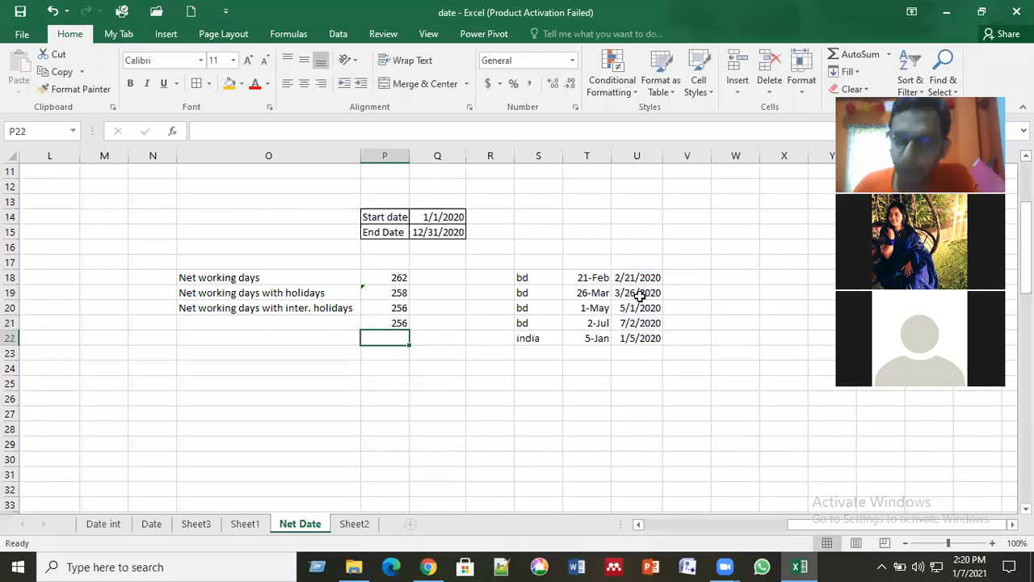
Step: Examine the net working day formulas in P18 through P21
key("Up")
key("Up")
key("Up")
key("Up")
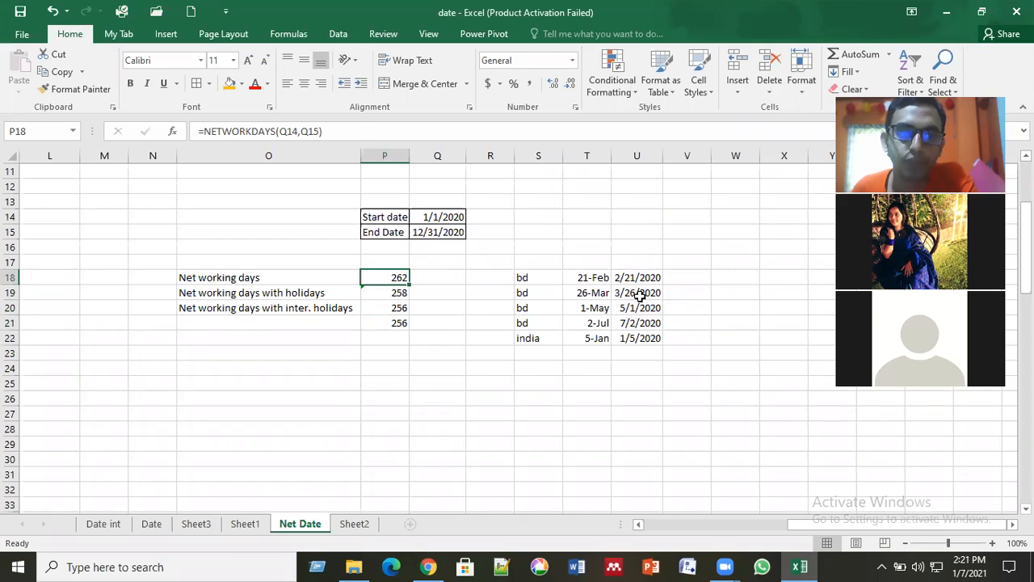
key("Down")
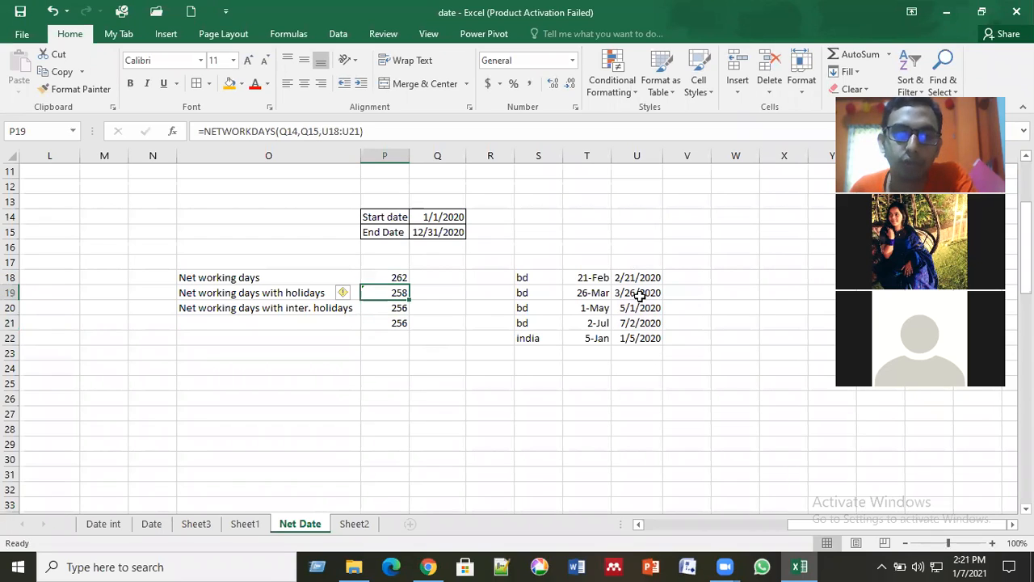
key("Down")
key("Down")
key("Down")
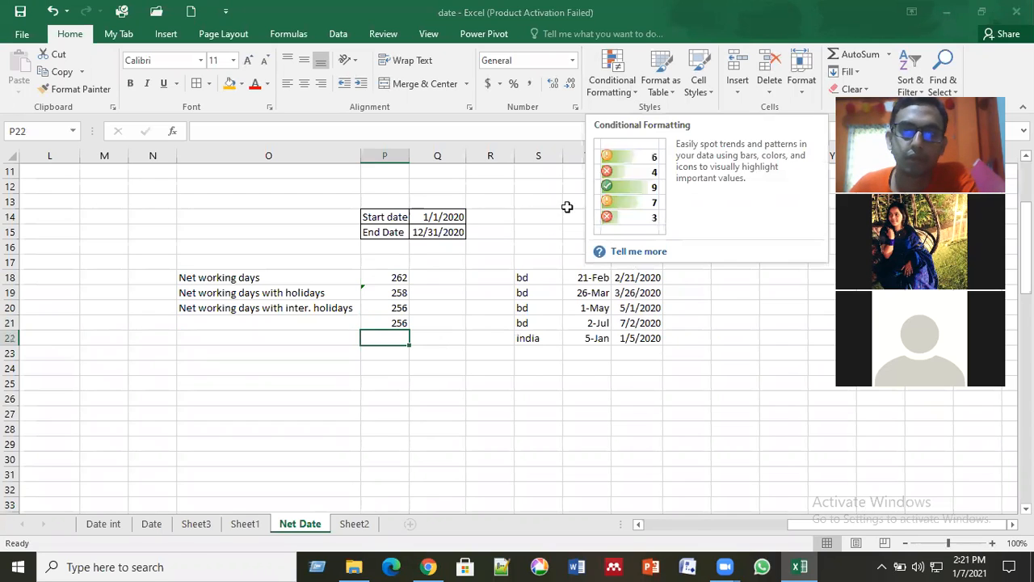
left_click(550, 227)
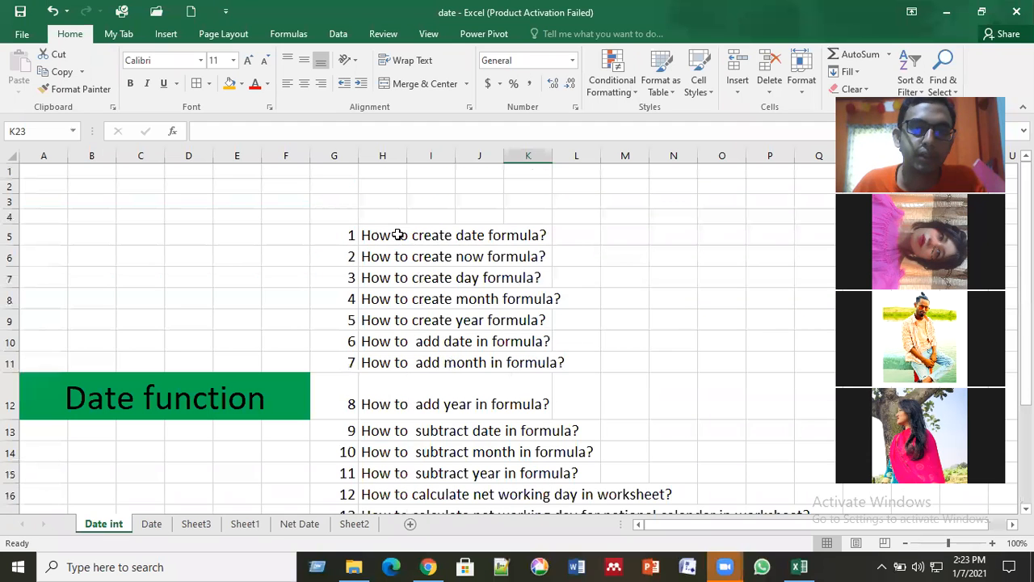
Step: Review the numbered list of date function questions on the Date int sheet
scroll(399, 234, "down", 3)
scroll(398, 234, "up", 2)
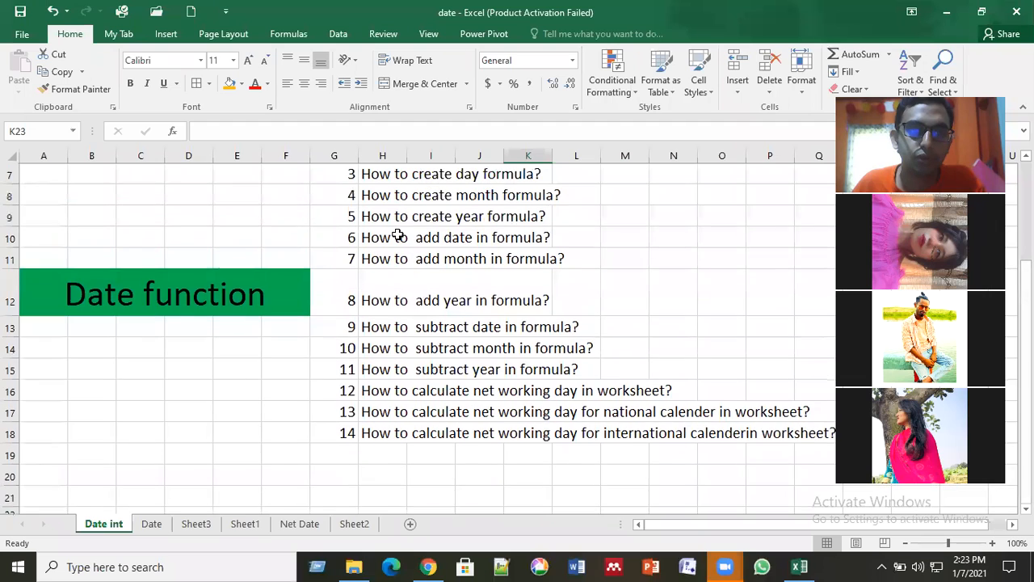
left_click_drag(333, 189, 824, 491)
left_click(608, 407)
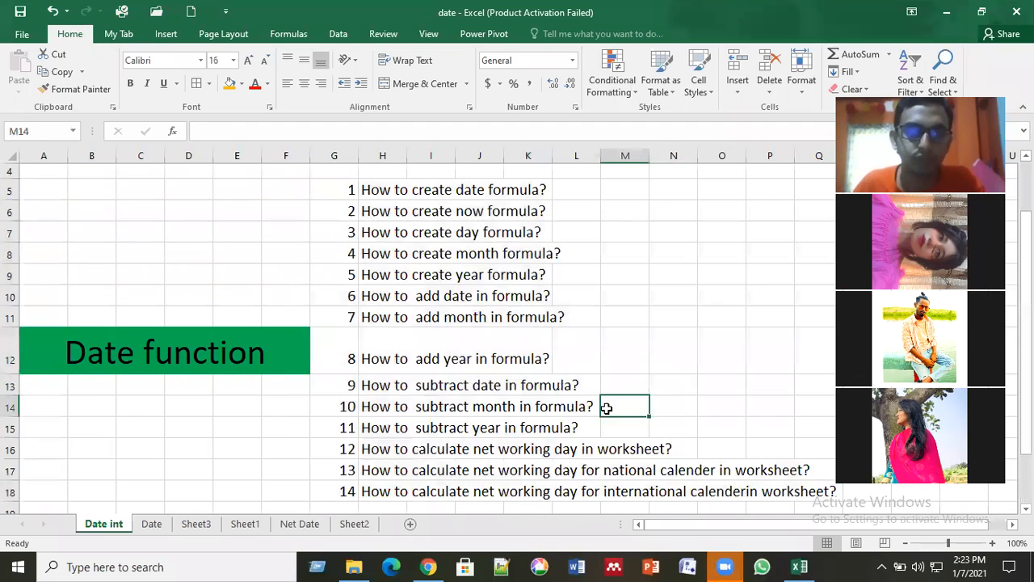
scroll(477, 372, "down", 1)
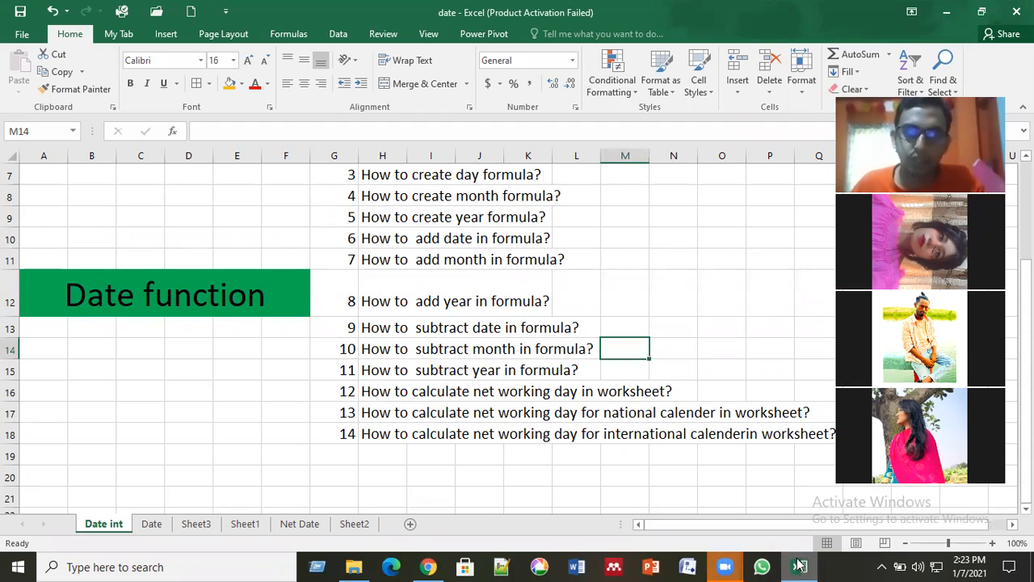
left_click(676, 292)
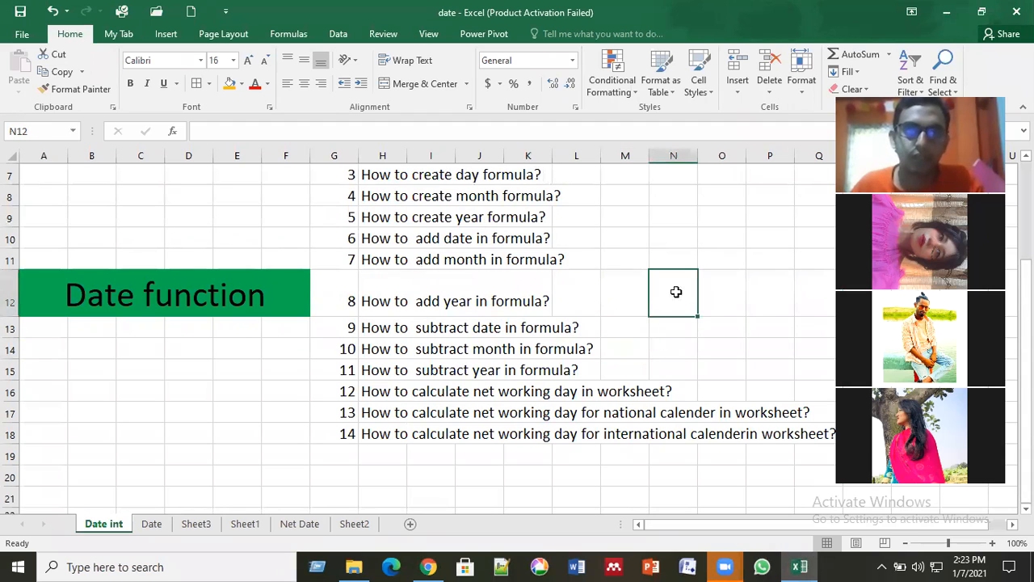
left_click(574, 313)
mouse_move(731, 565)
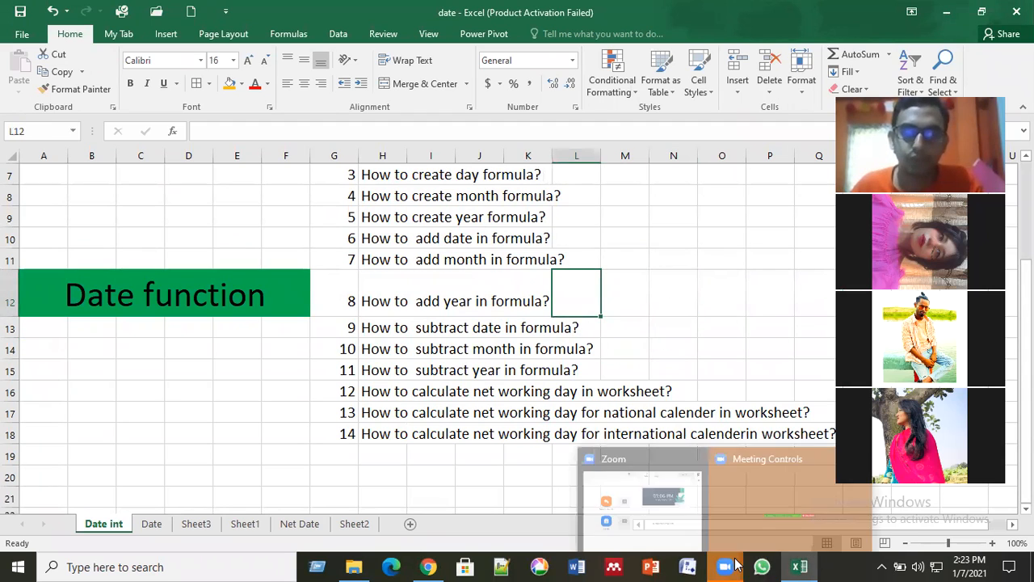
left_click(621, 375)
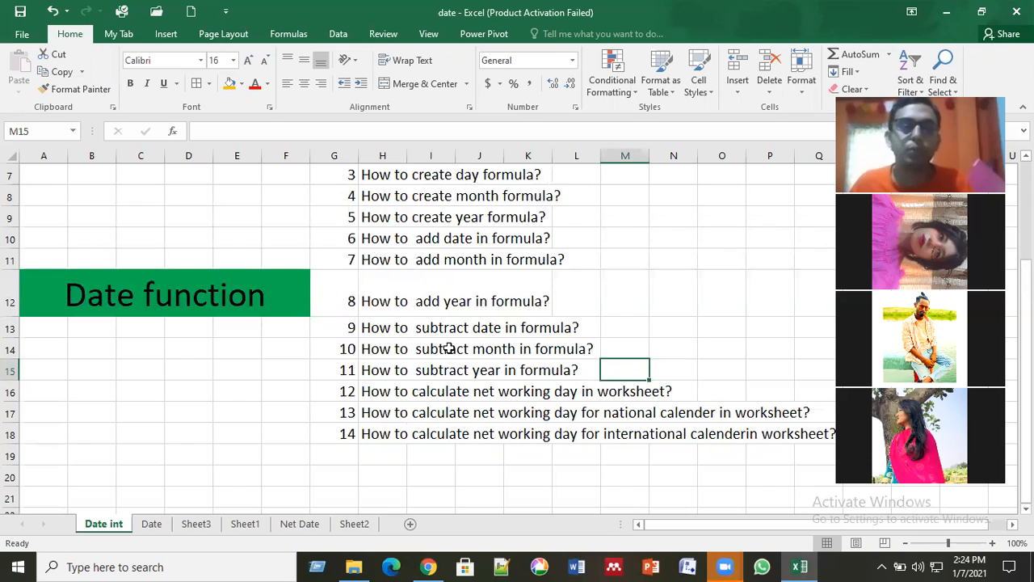
Step: Switch to File Explorer and open the Text function workbook from the AUST folder, minimizing the folder window
left_click(355, 565)
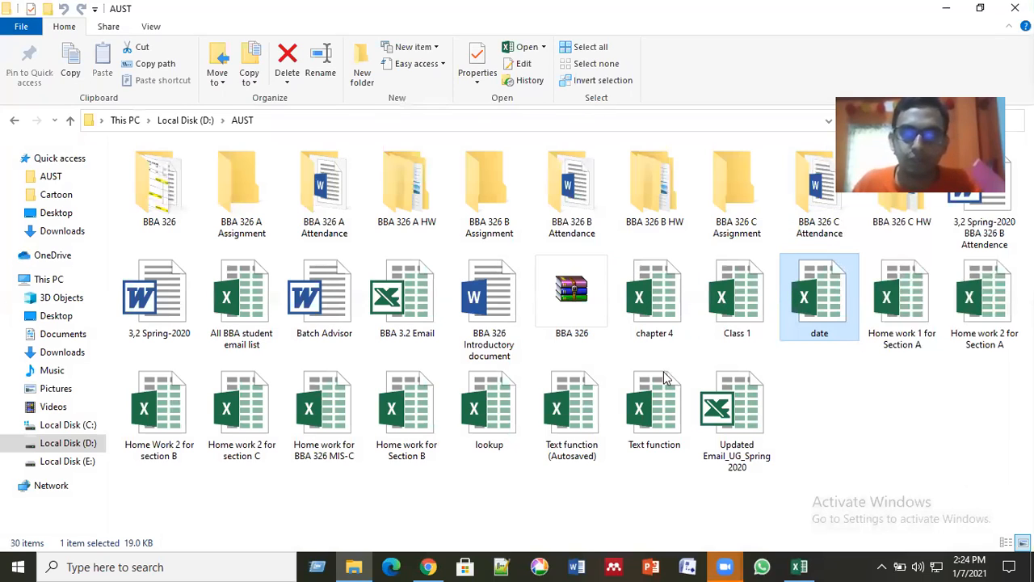
double_click(646, 416)
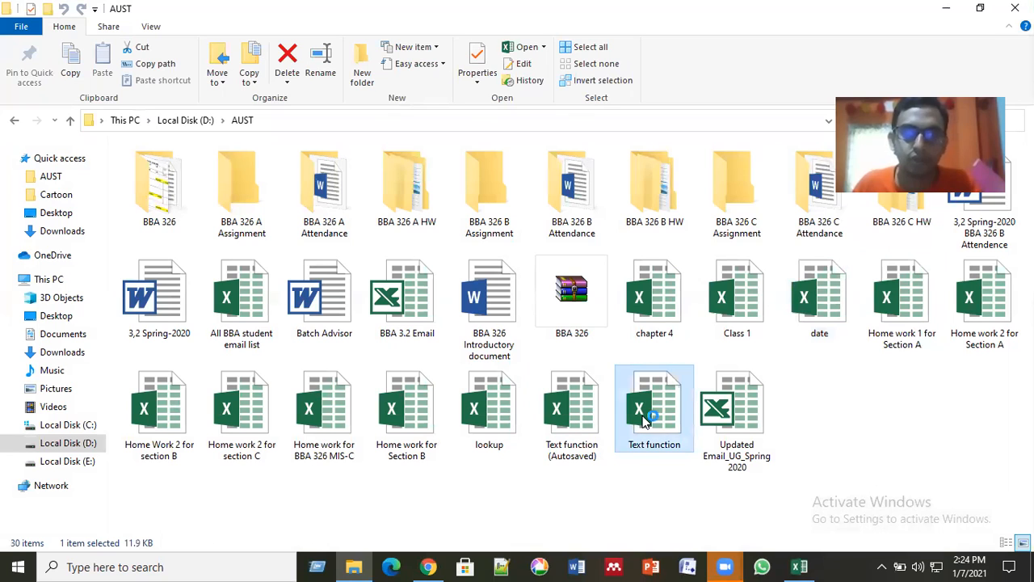
left_click(946, 15)
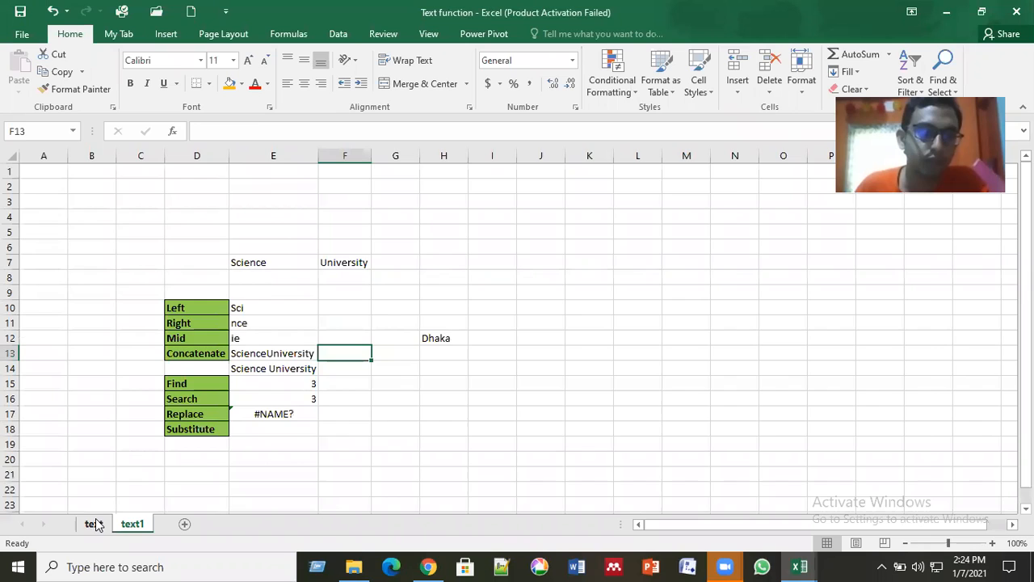
Step: Review the table of TRIM, PROPER, UPPER, LOWER and LEN examples on the text sheet
left_click(94, 523)
scroll(406, 401, "down", 6)
scroll(407, 401, "up", 5)
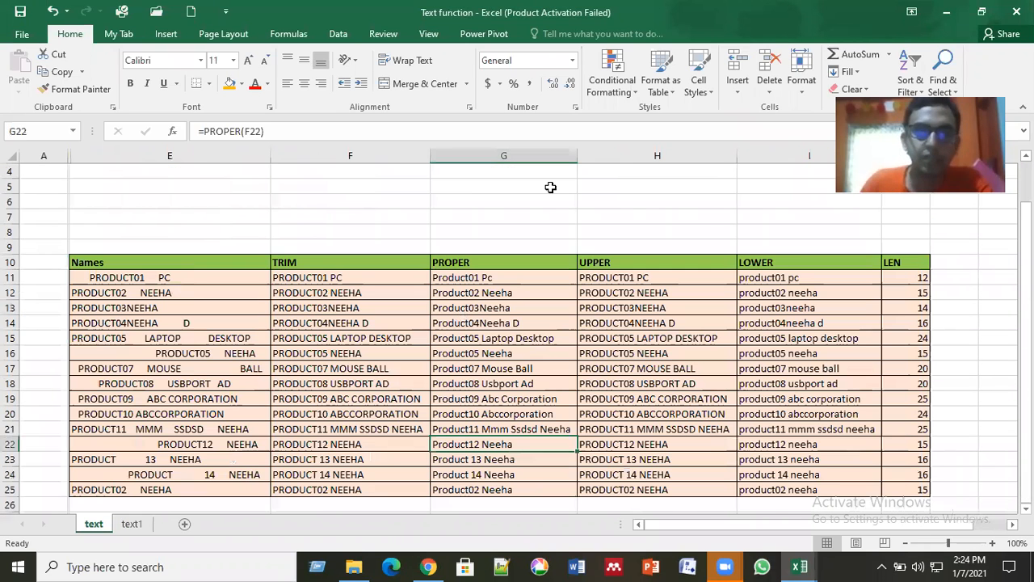
left_click(517, 218)
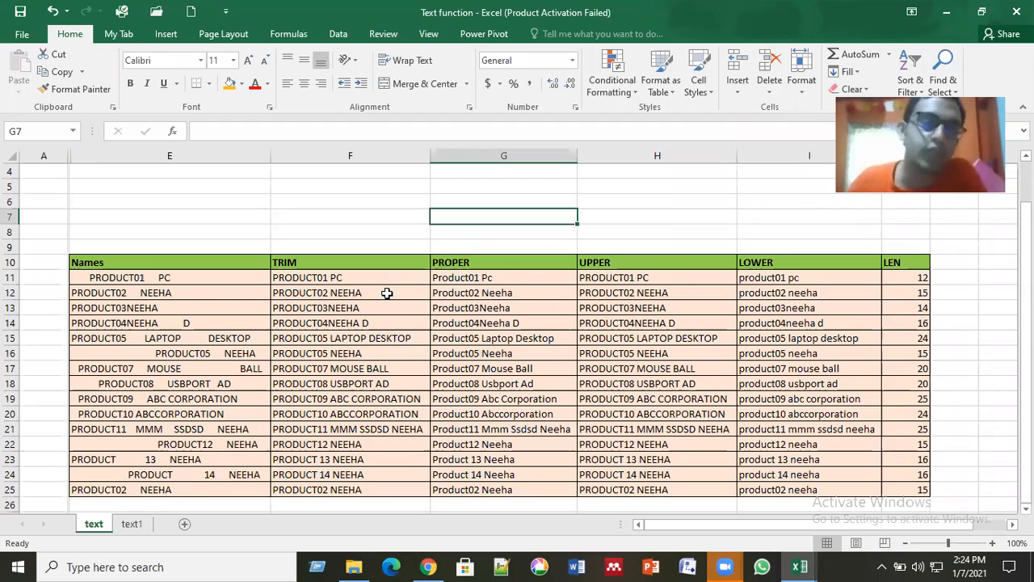
scroll(387, 292, "down", 2)
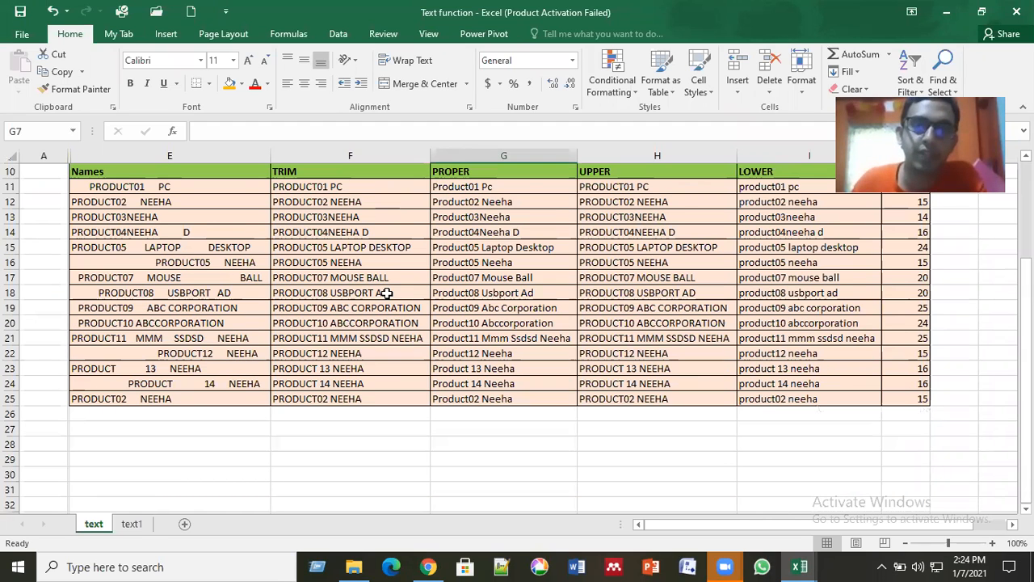
scroll(387, 292, "down", 2)
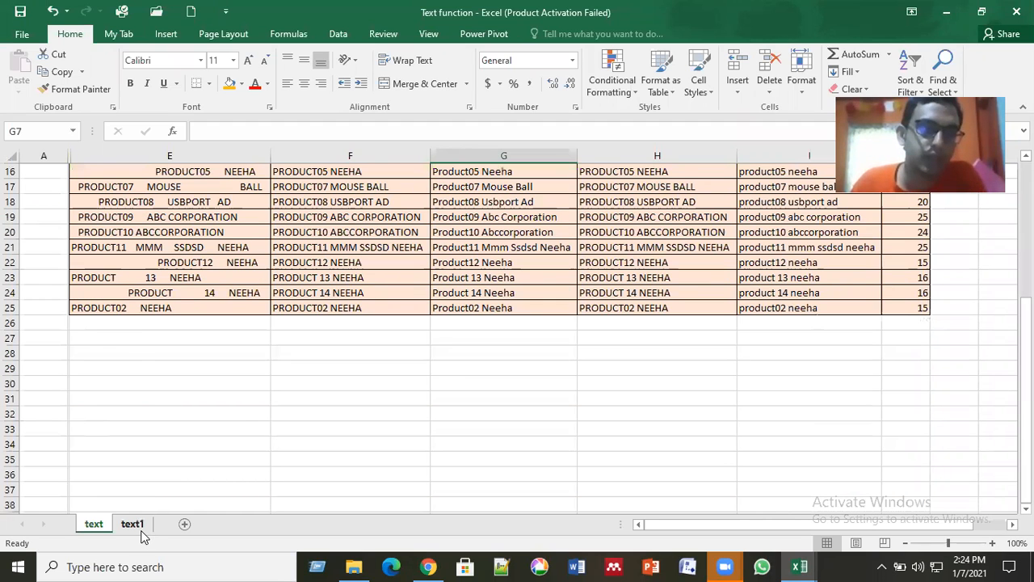
Step: Check the Left, Right, Mid, Concatenate, Find, Search, Replace and Substitute examples on the text1 sheet, and return to the start of the text sheet
key("ctrl+Page_Down")
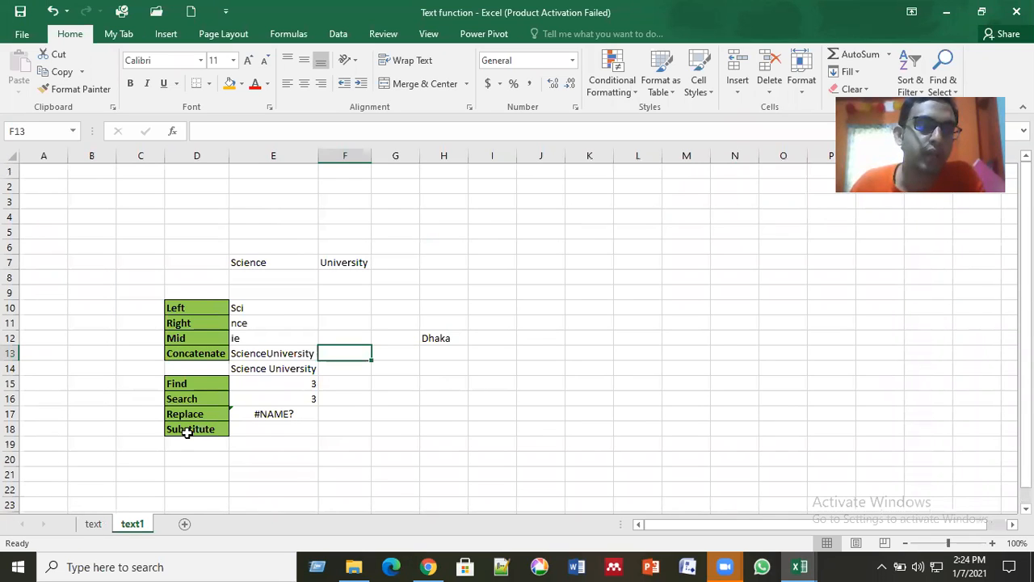
key("ctrl+Page_Up")
scroll(294, 368, "up", 2)
scroll(292, 359, "up", 3)
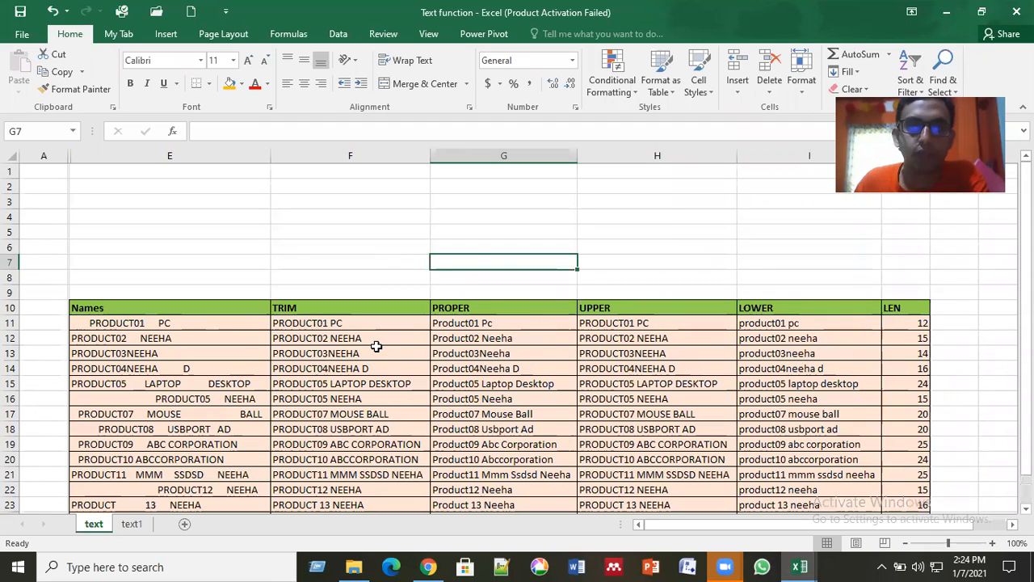
Step: Clear the existing results in rows 11 to 25 of the TRIM, PROPER, UPPER, LOWER and LEN columns
left_click(698, 263)
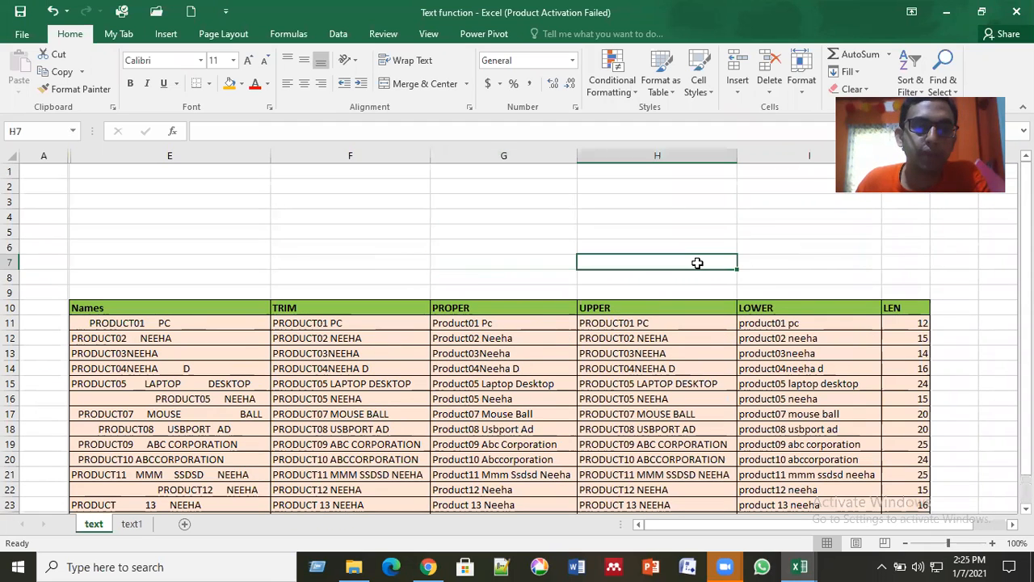
scroll(695, 260, "down", 1)
scroll(294, 234, "down", 1)
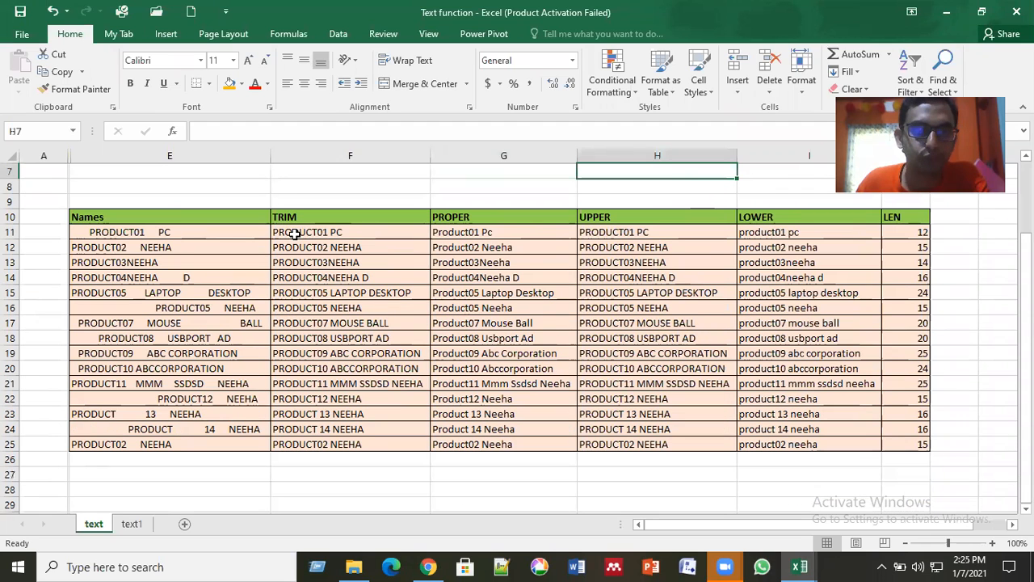
left_click_drag(323, 231, 896, 454)
key("Delete")
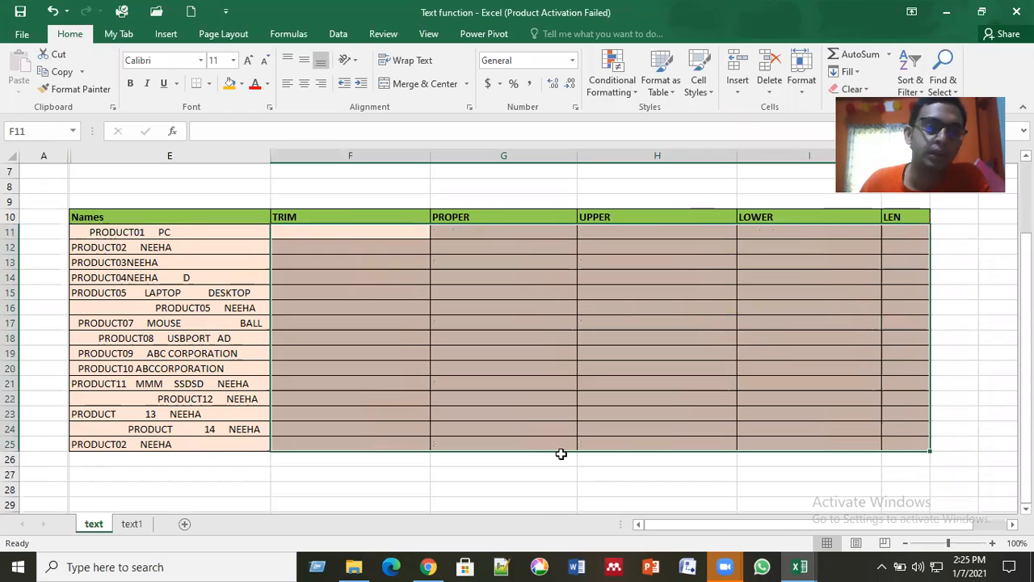
left_click(557, 454)
Step: Examine the leading and in-between spaces of the entries in the Names column, from row 11 to row 24
left_click(142, 247)
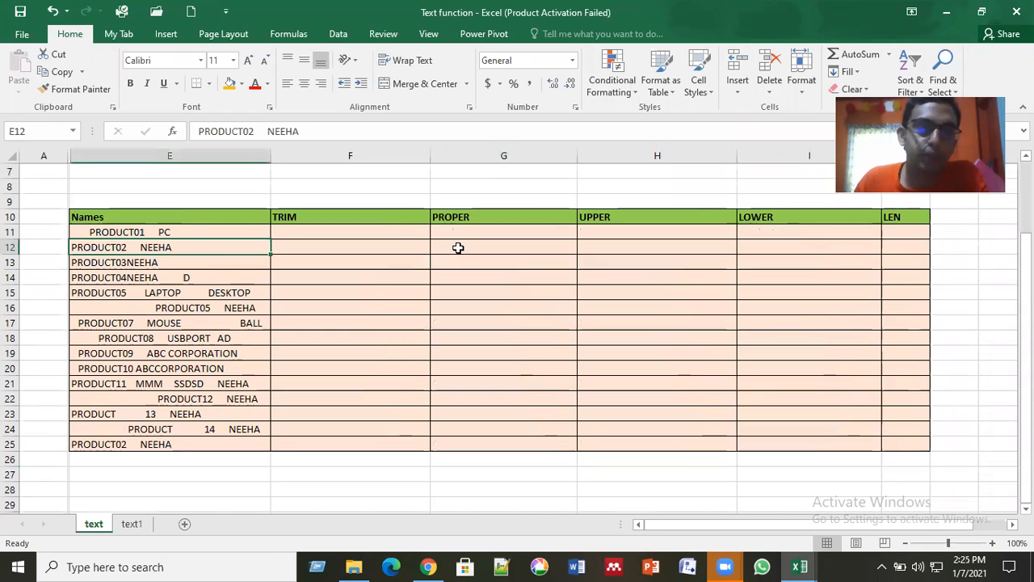
left_click(393, 231)
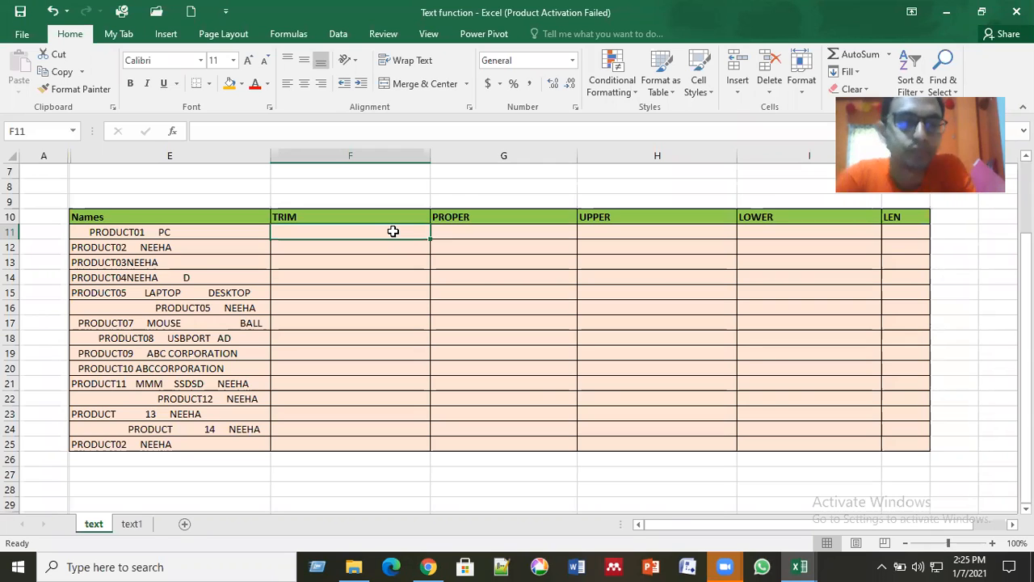
left_click(135, 238)
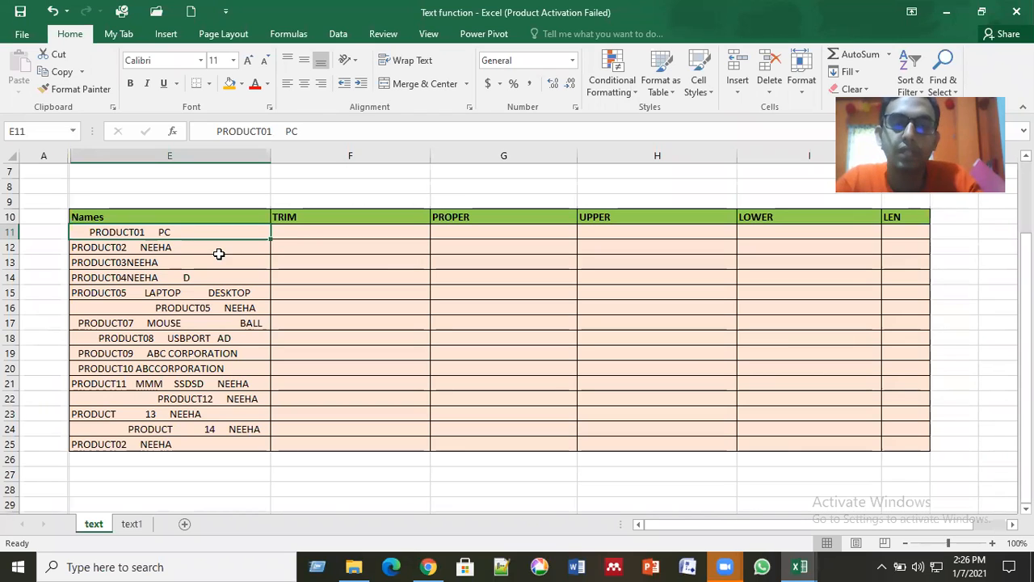
left_click(219, 262)
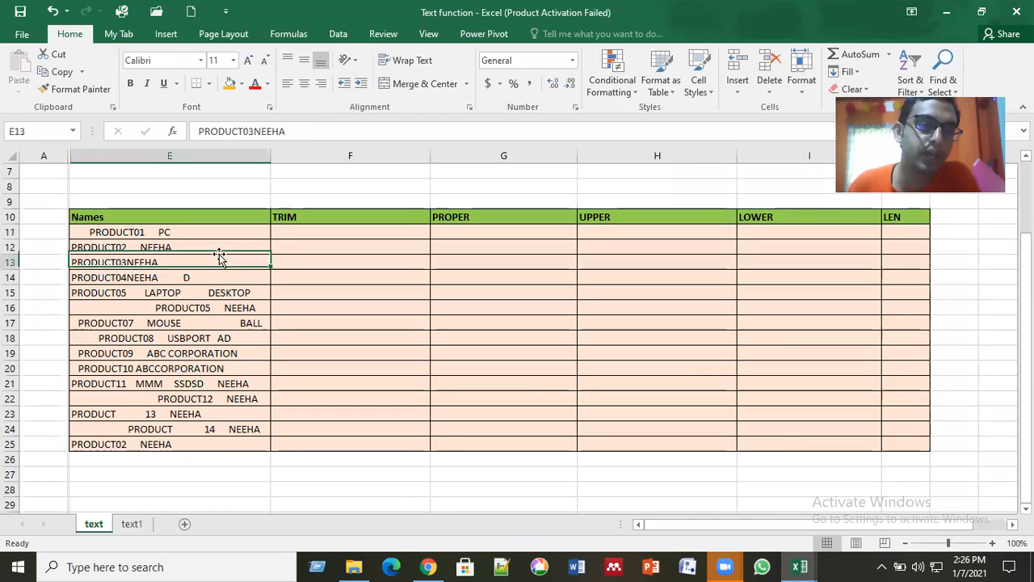
left_click(194, 308)
left_click(180, 369)
left_click(171, 399)
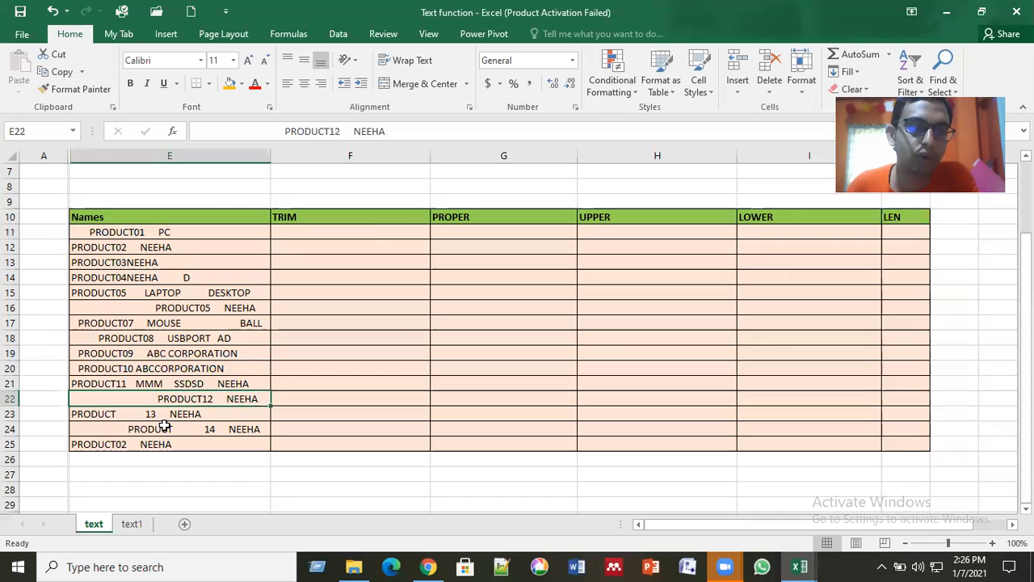
left_click(164, 425)
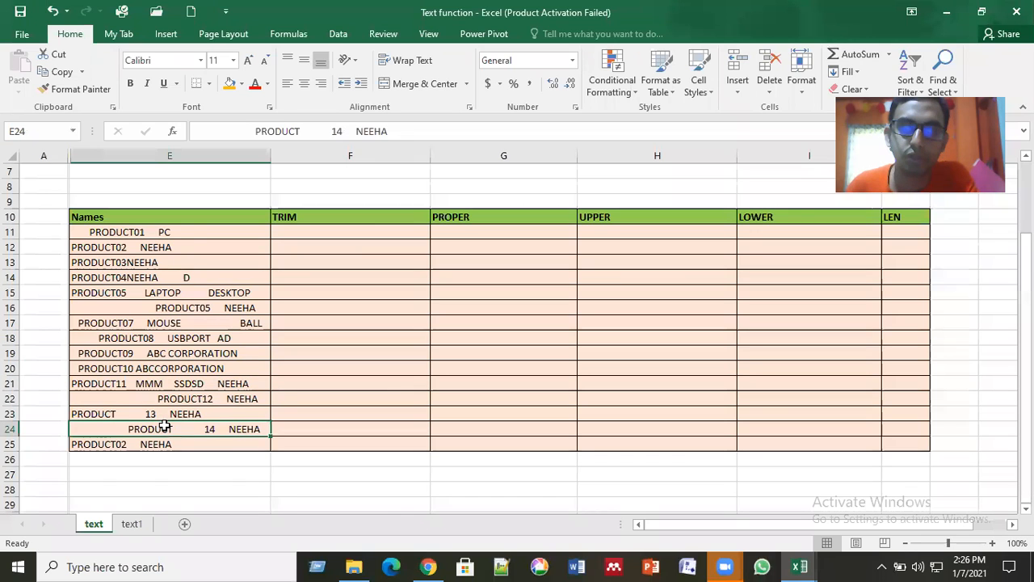
left_click(189, 233)
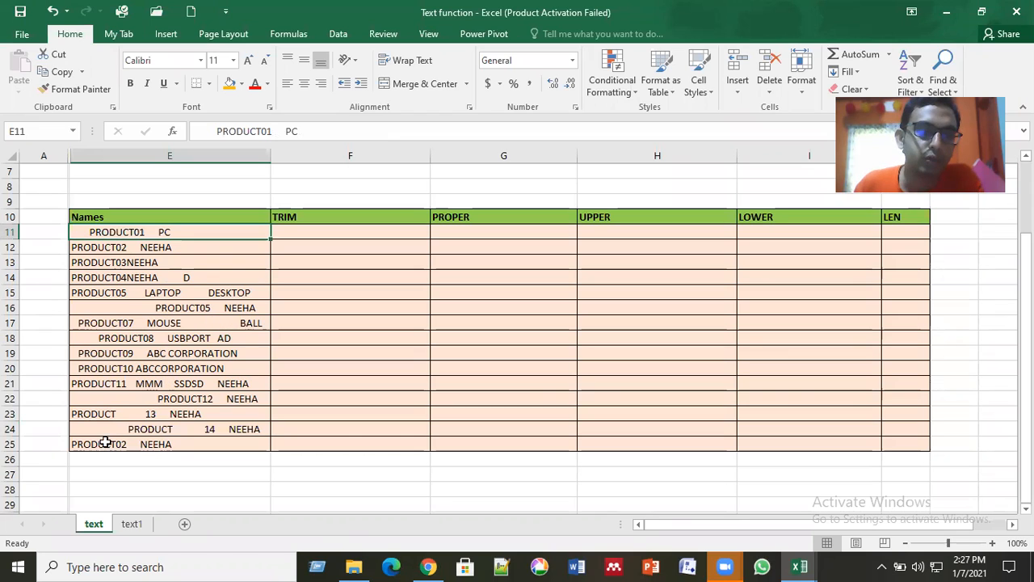
left_click(208, 432)
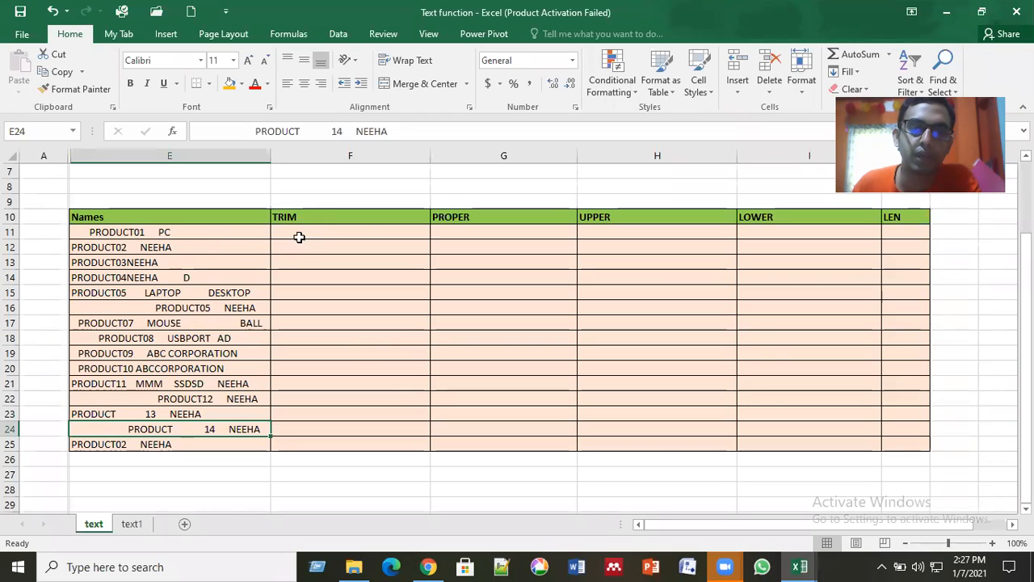
Step: Enter the formula =TRIM(E11) in cell F11, under the TRIM heading, to strip the extra spaces from the first name
left_click(317, 220)
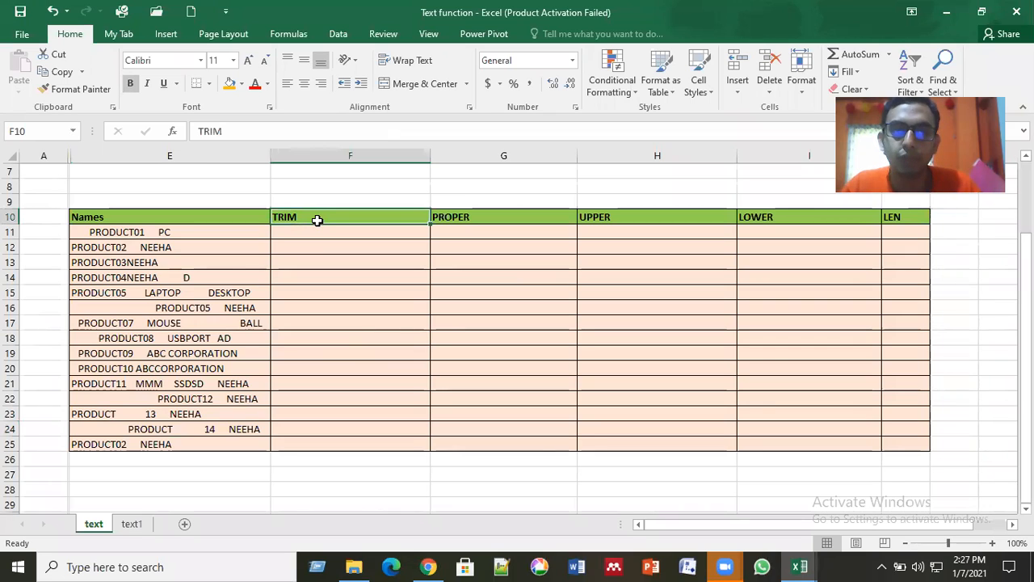
key("Down")
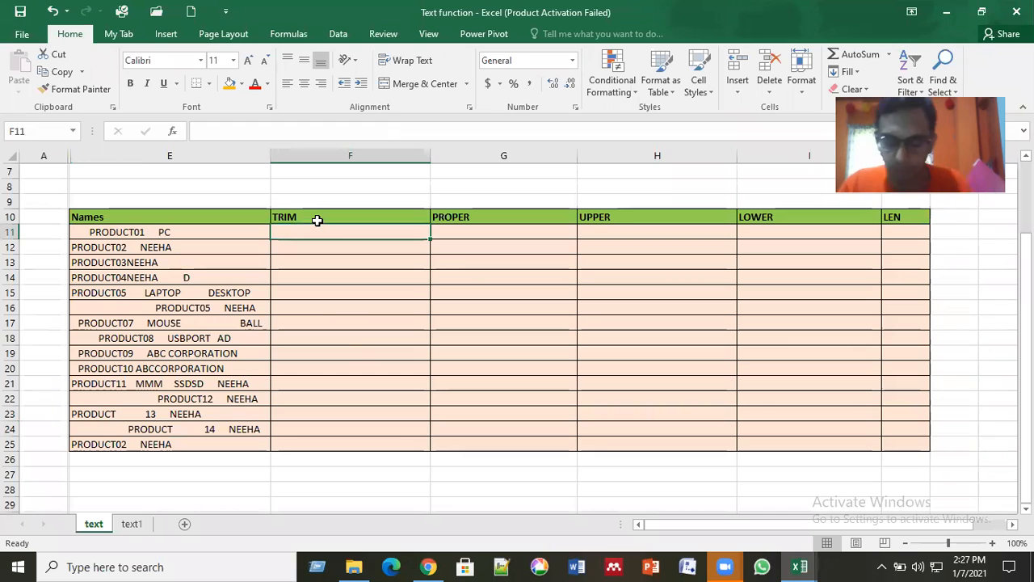
type("=tri")
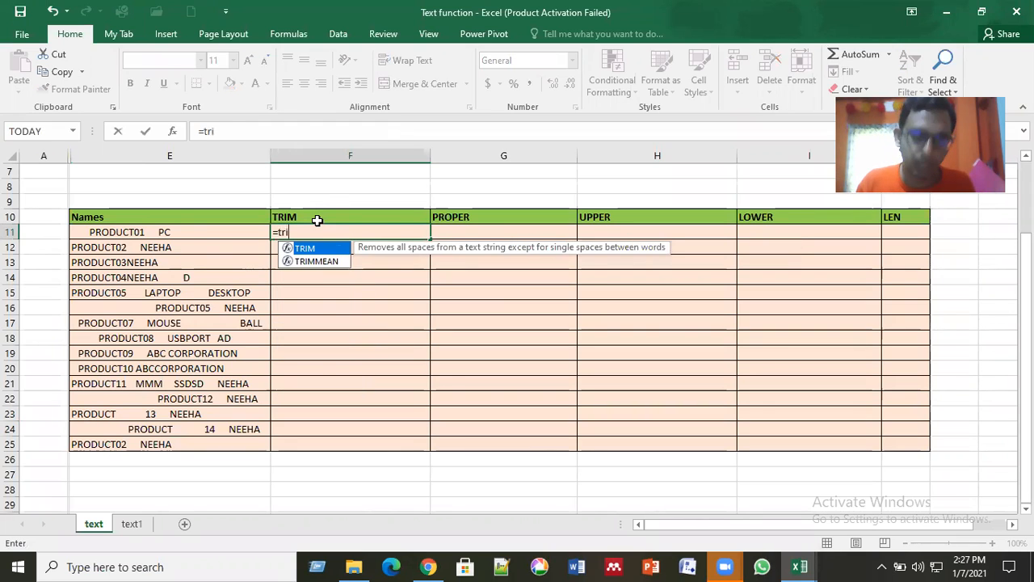
double_click(323, 249)
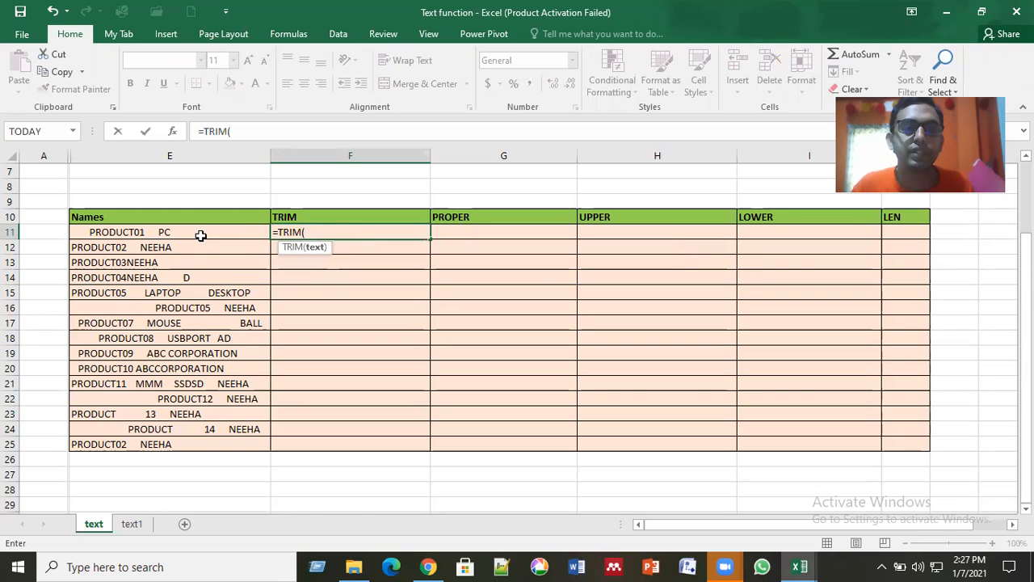
left_click(200, 235)
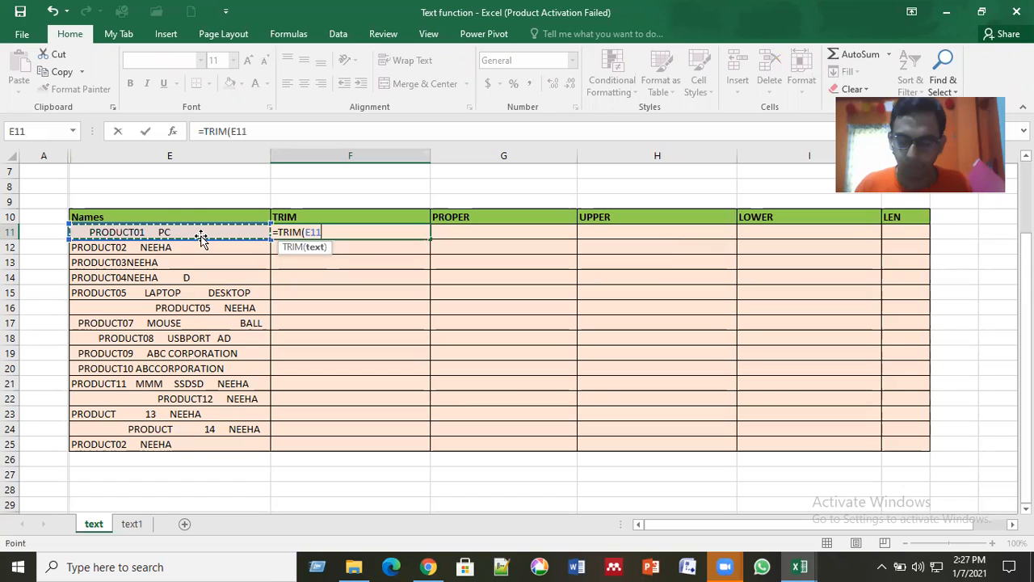
type(")")
key("Return")
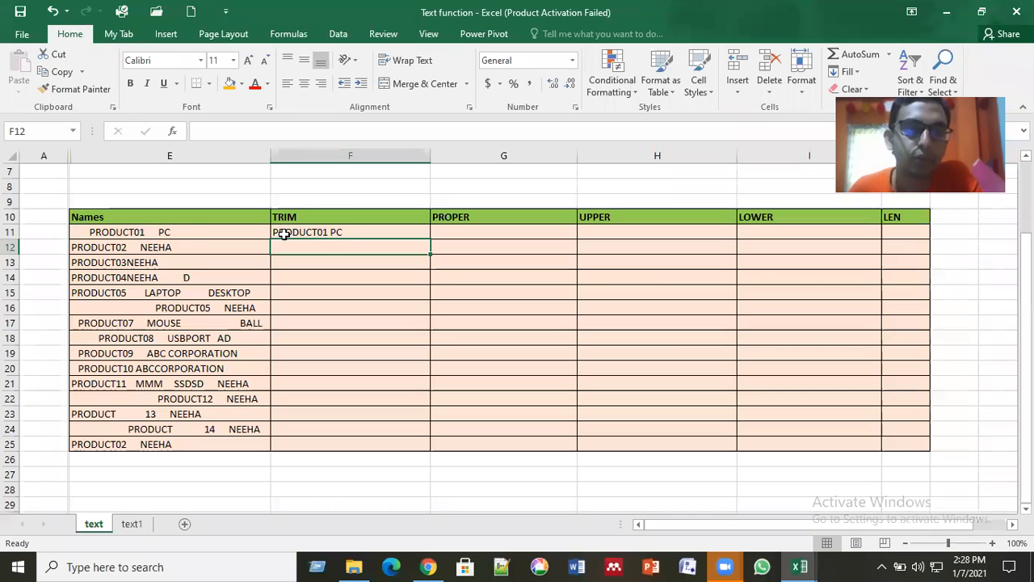
Step: Fill the TRIM formula from F11 down through row 25 of the table
left_click(330, 234)
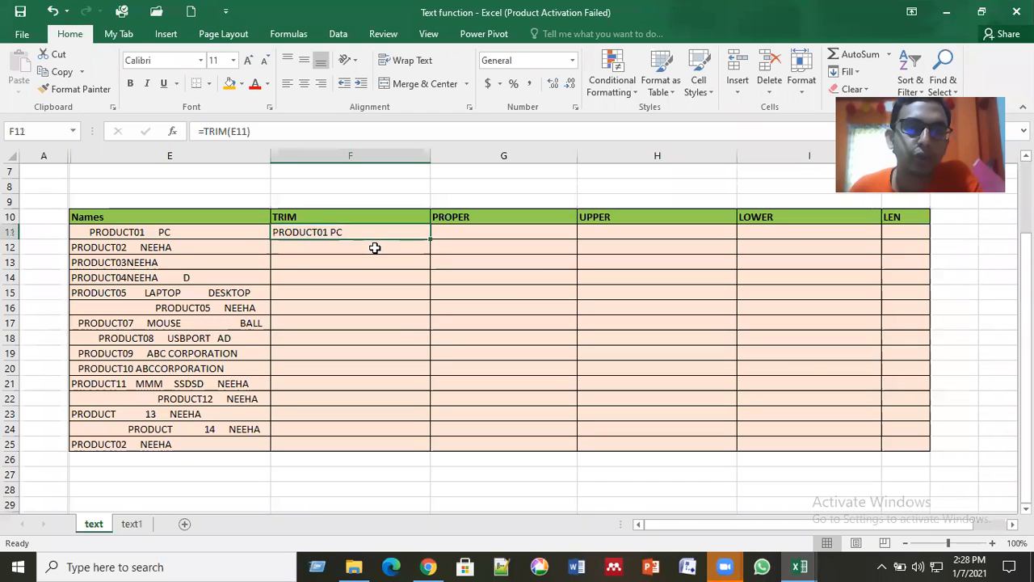
double_click(429, 238)
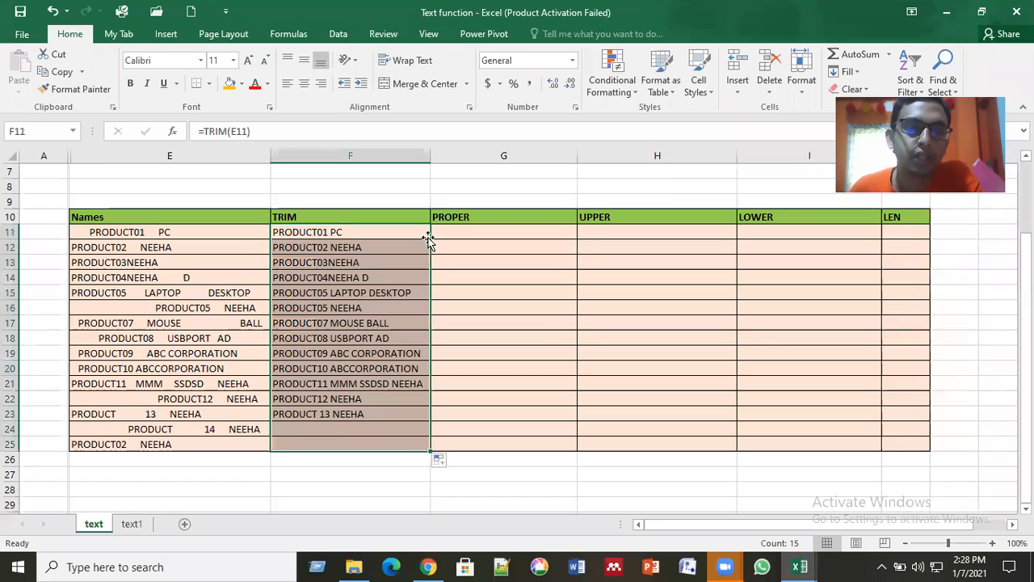
left_click(348, 310)
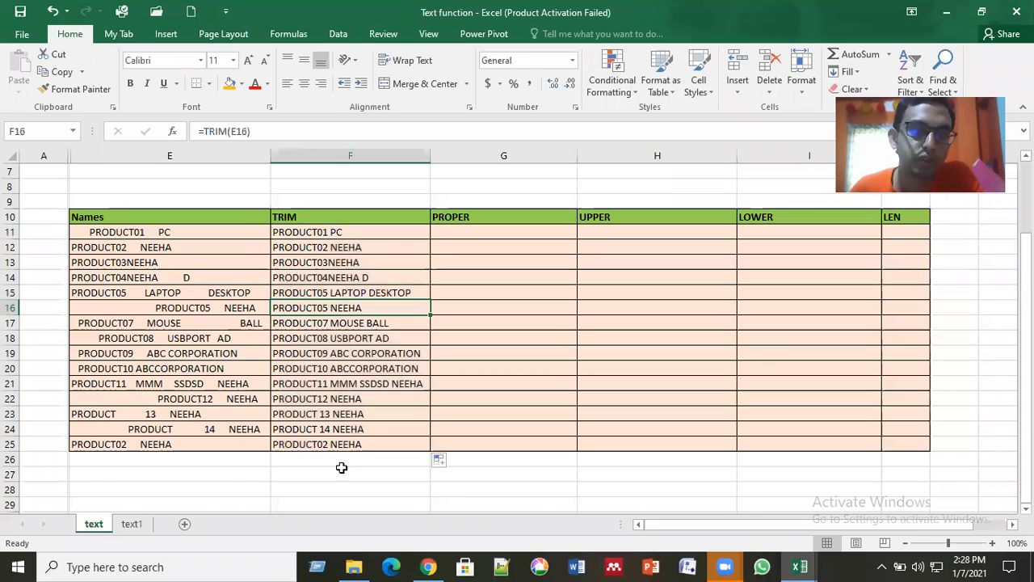
Step: Check the TRIM column's results and formulas row by row against the original Names entries
left_click(296, 232)
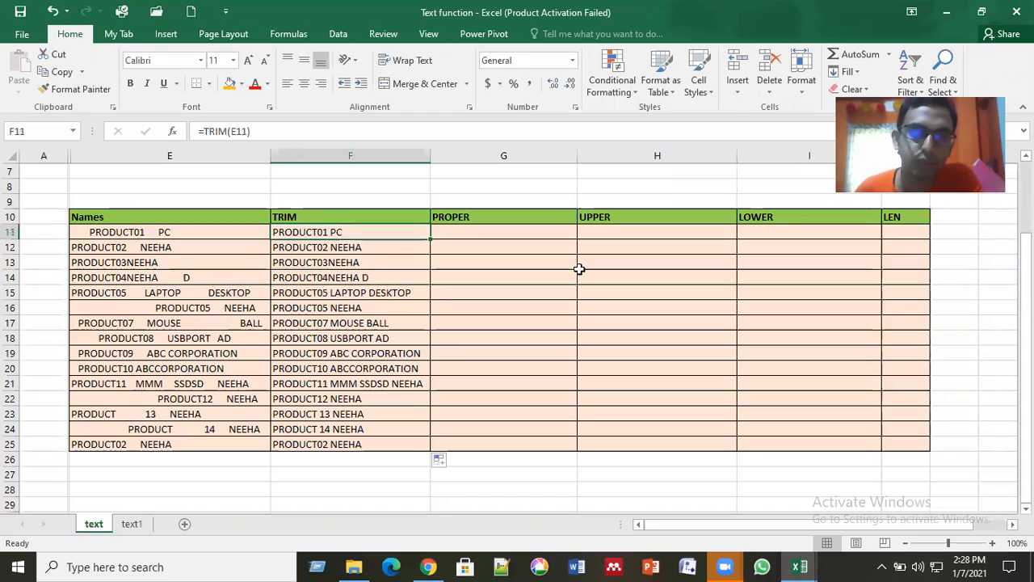
key("Down")
key("Down")
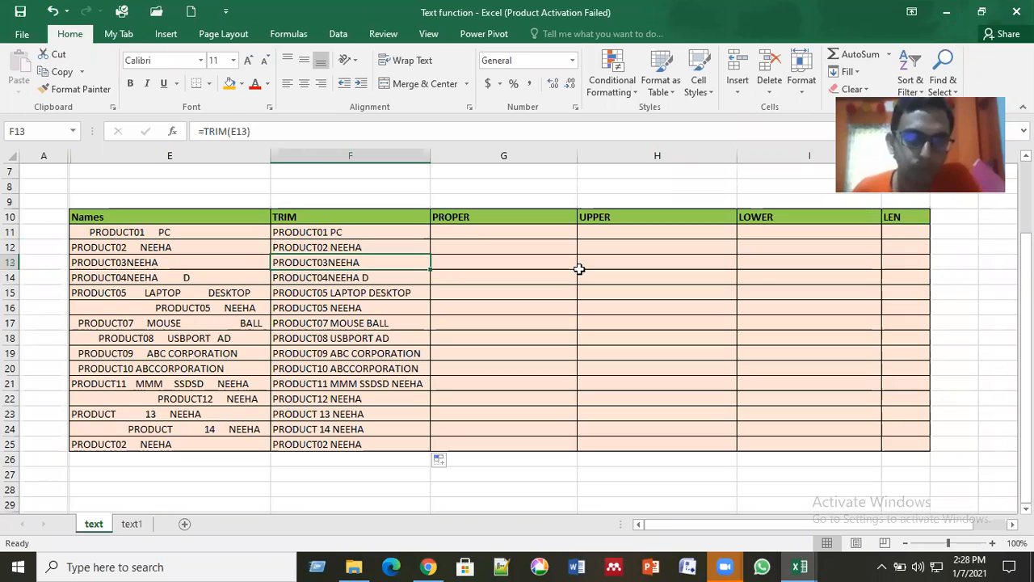
key("Down")
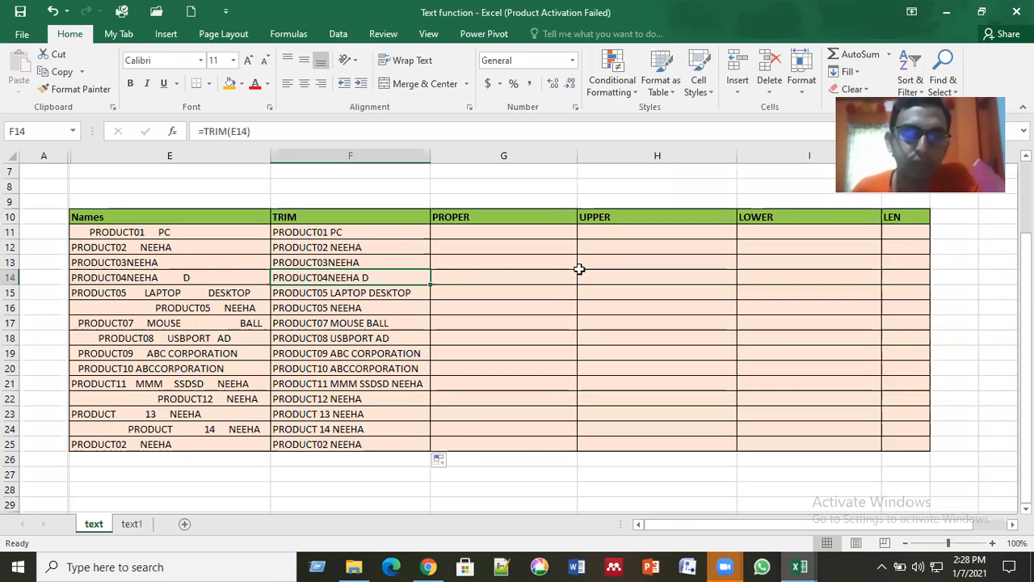
key("Down")
key("Down")
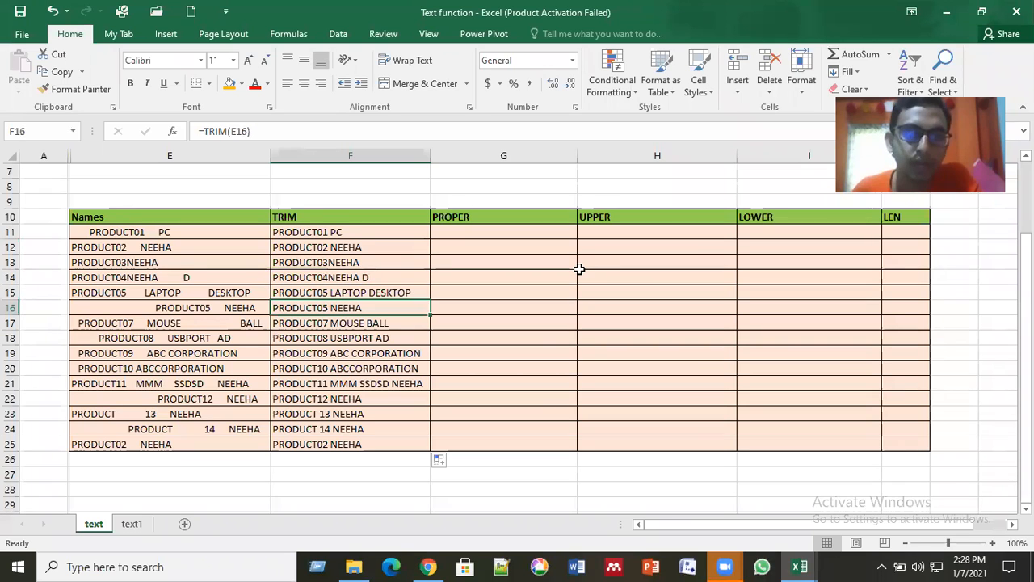
key("Down")
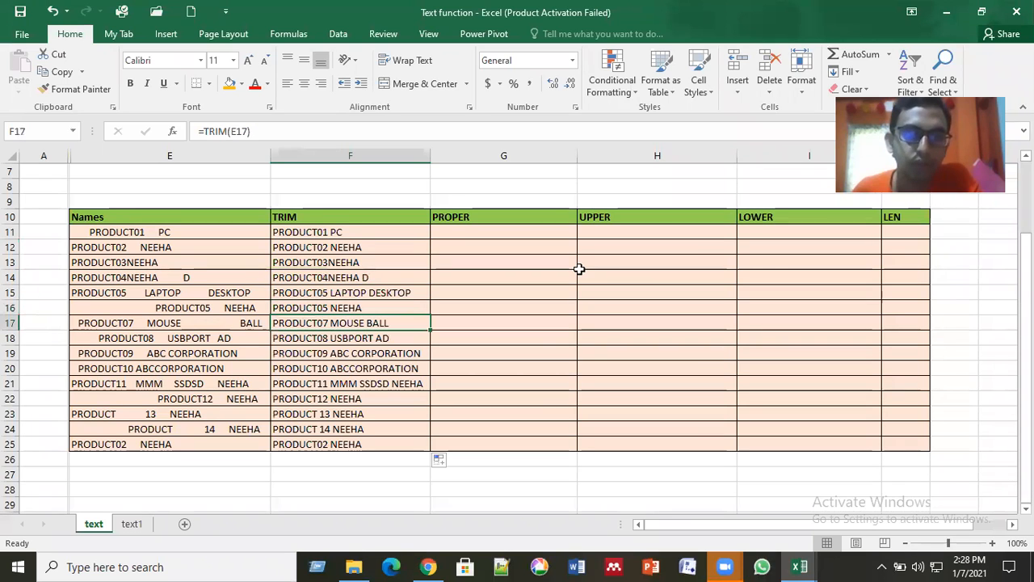
key("Down")
key("Down")
key("Down")
key("Down")
key("Down")
key("Down")
key("Down")
key("Up")
key("Up")
key("Up")
key("Up")
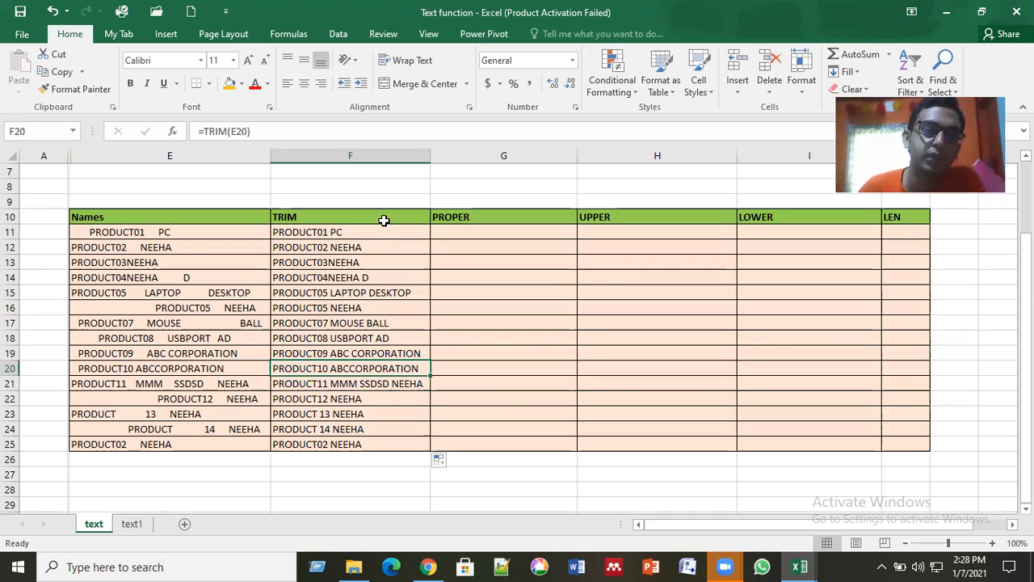
left_click_drag(384, 229, 382, 441)
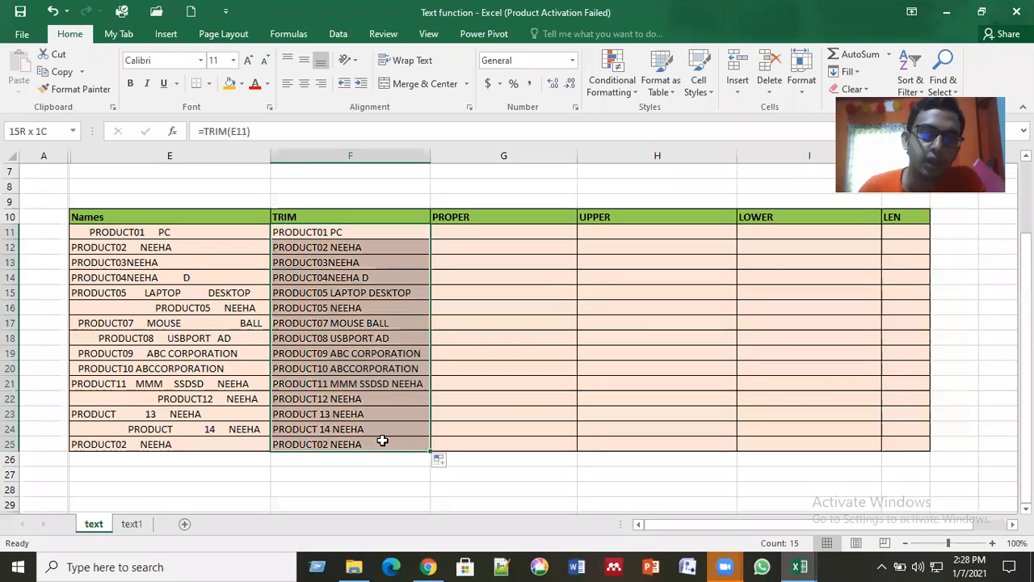
Step: Enter the formula =PROPER(F11) in cell G11, under the PROPER heading, using the trimmed text
left_click(478, 232)
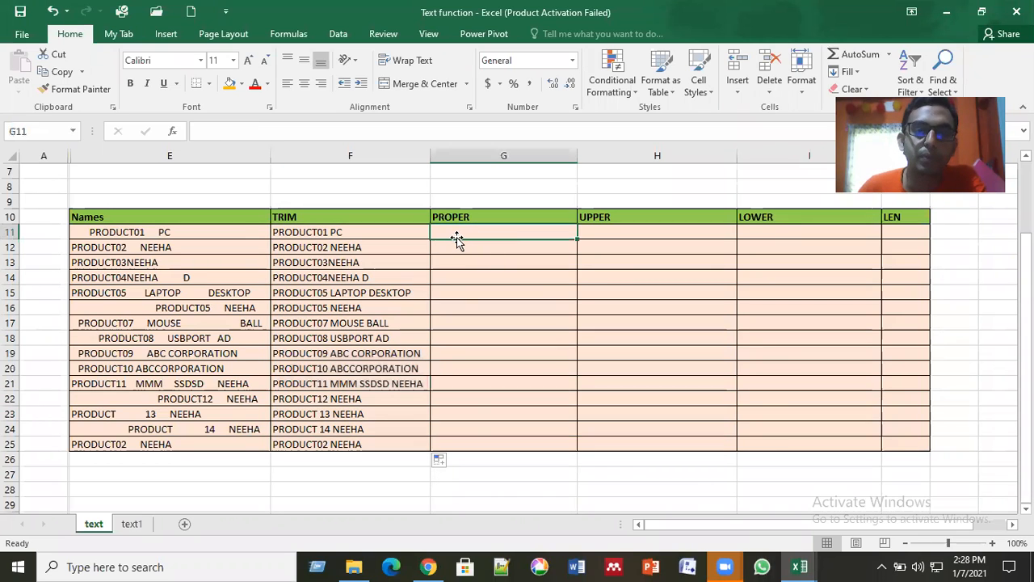
type("=")
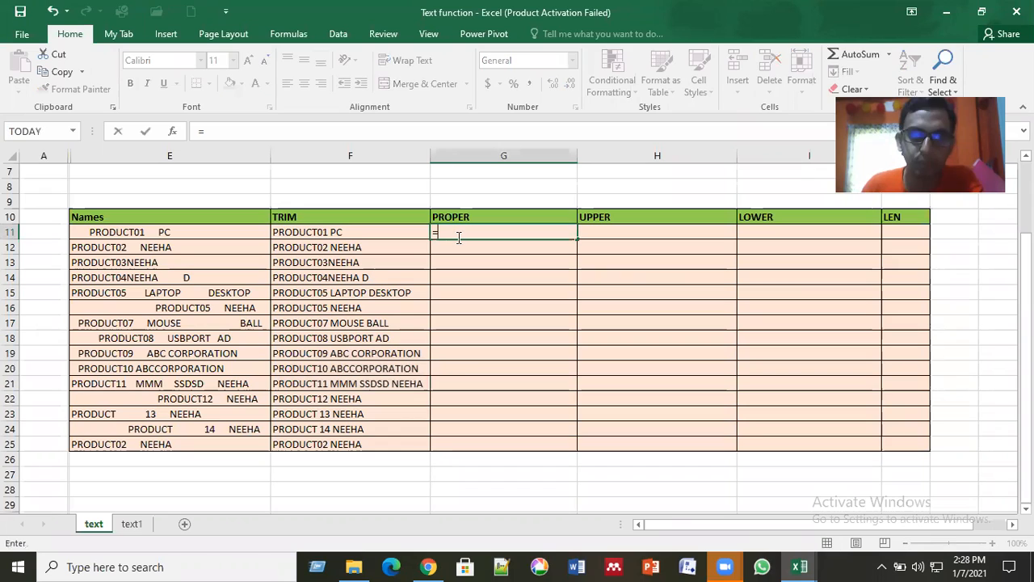
type("pro")
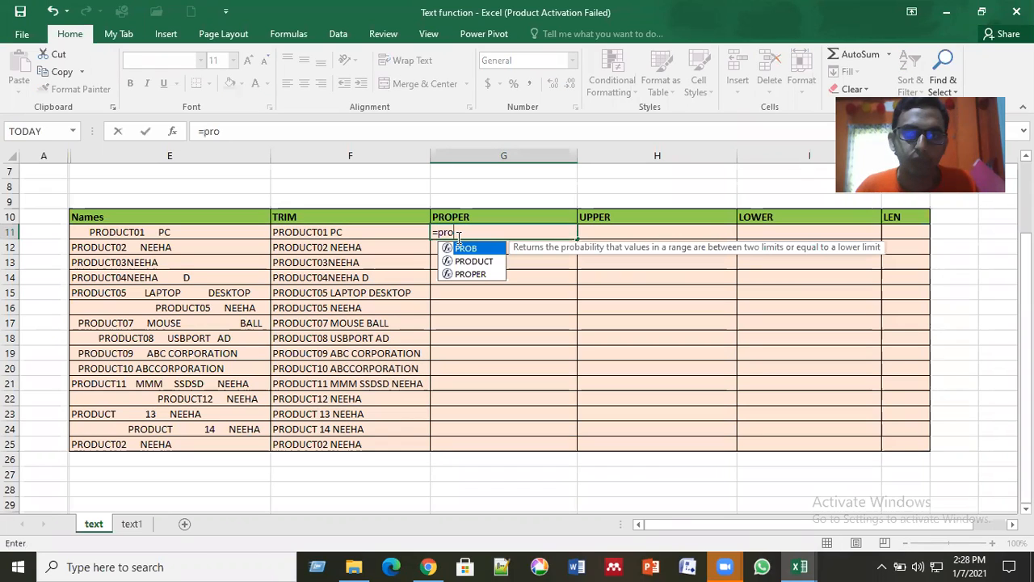
double_click(470, 274)
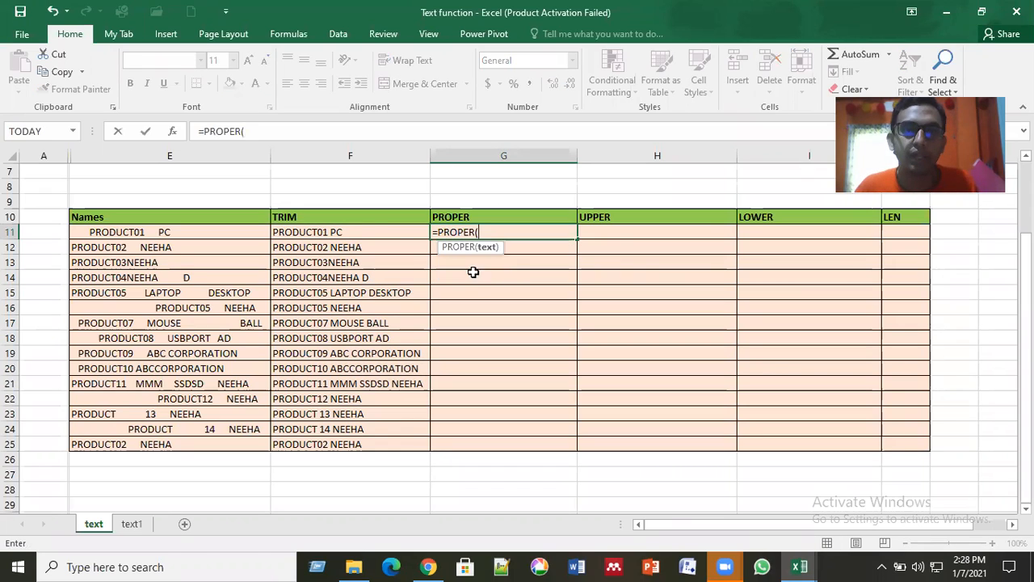
left_click(341, 233)
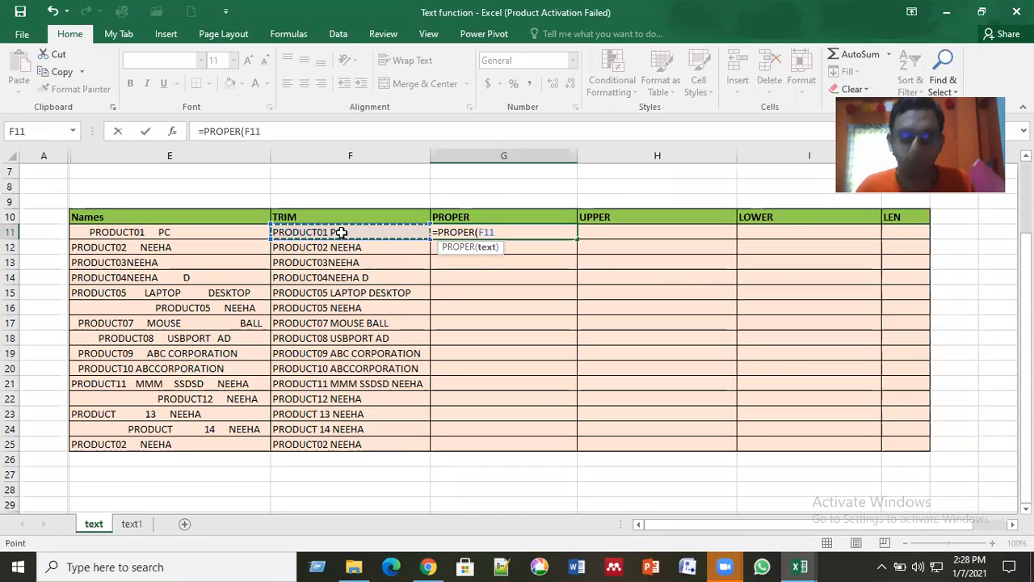
type(")")
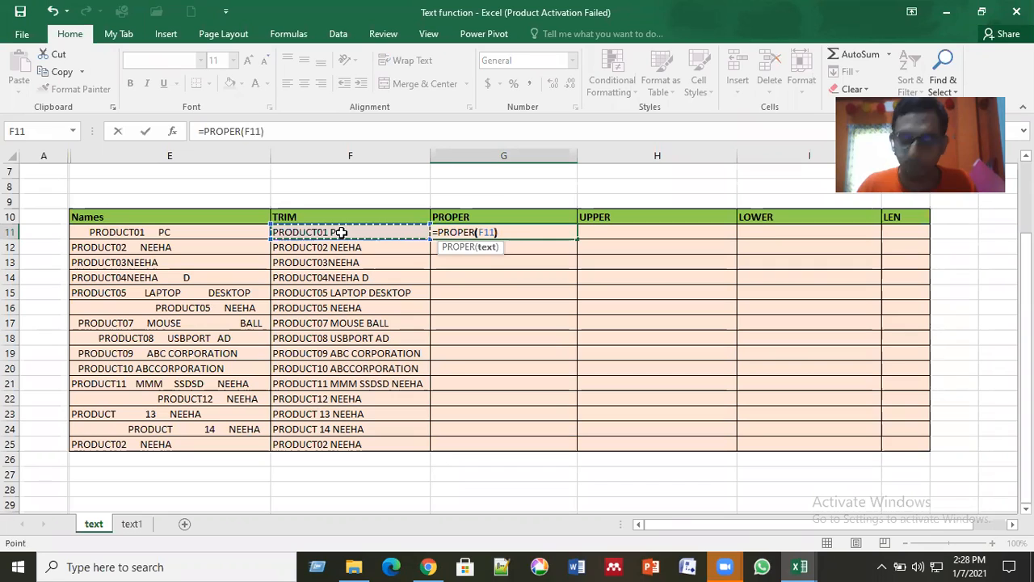
key("Return")
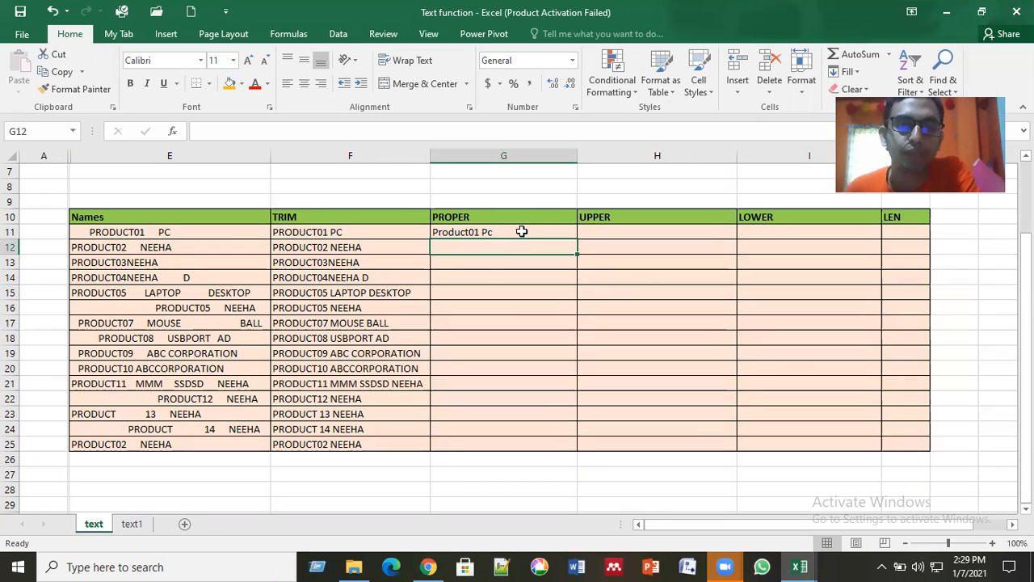
Step: Fill the PROPER formula from G11 down through row 25 and check one of the filled cells
left_click(570, 235)
double_click(577, 239)
left_click(517, 291)
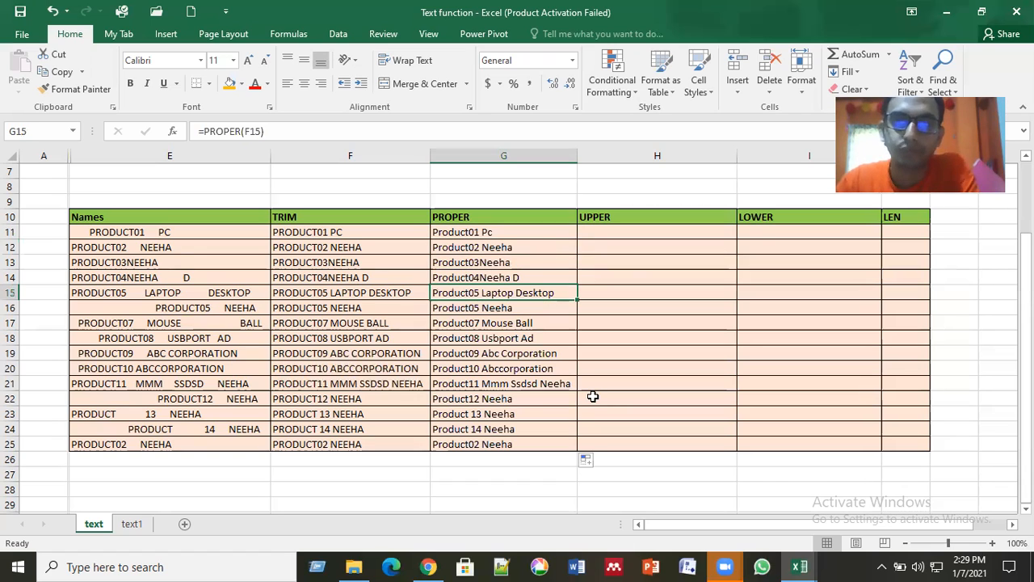
Step: Enter the formula =UPPER(G11) in cell H11, under the UPPER heading, using the proper-case text
left_click(643, 231)
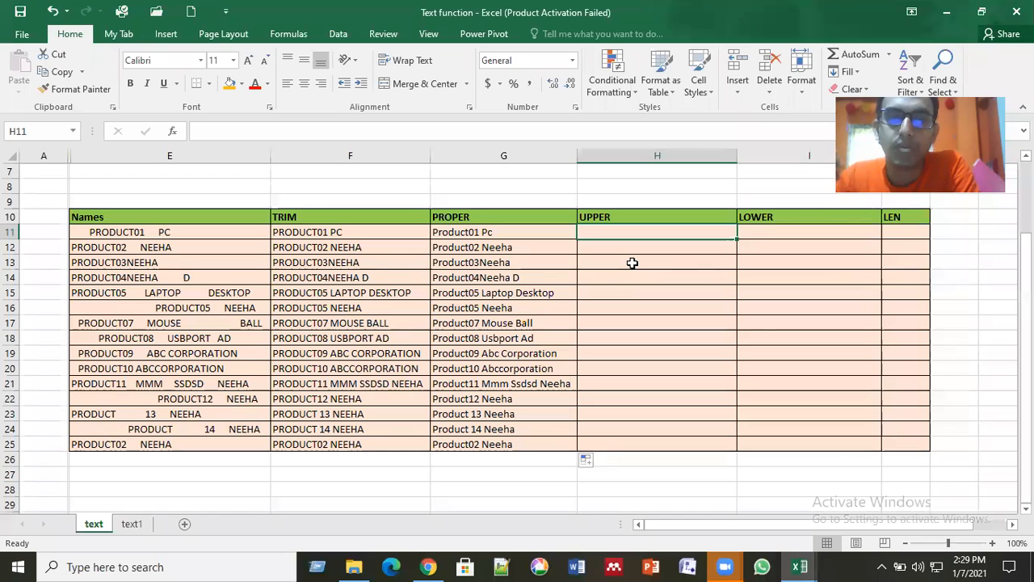
left_click(352, 235)
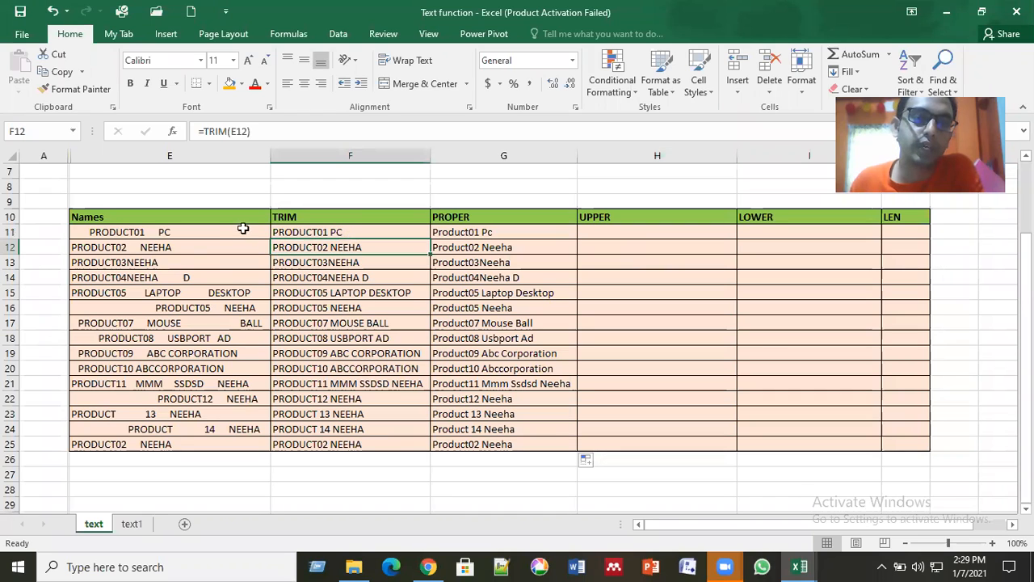
key("Left")
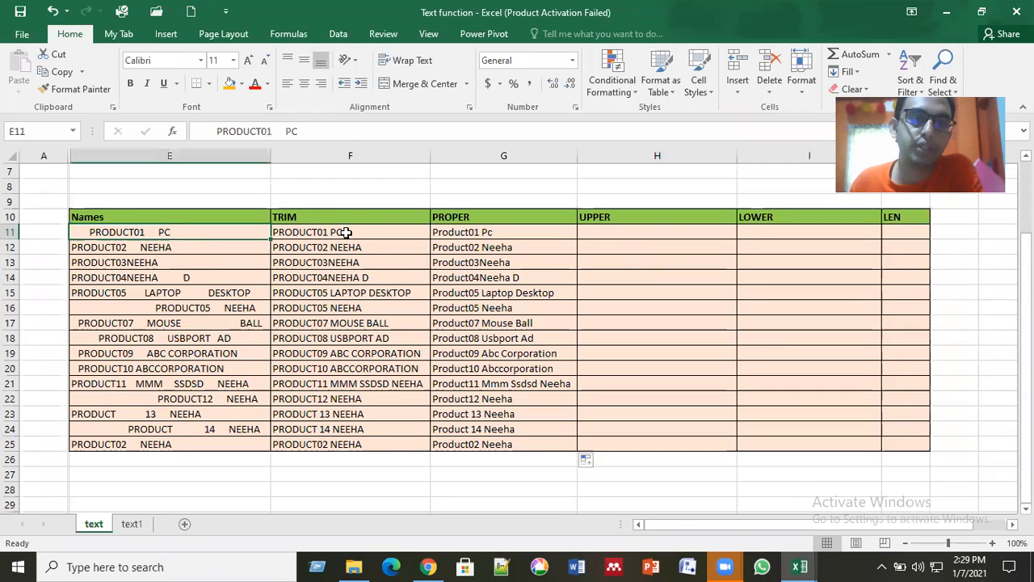
key("Right")
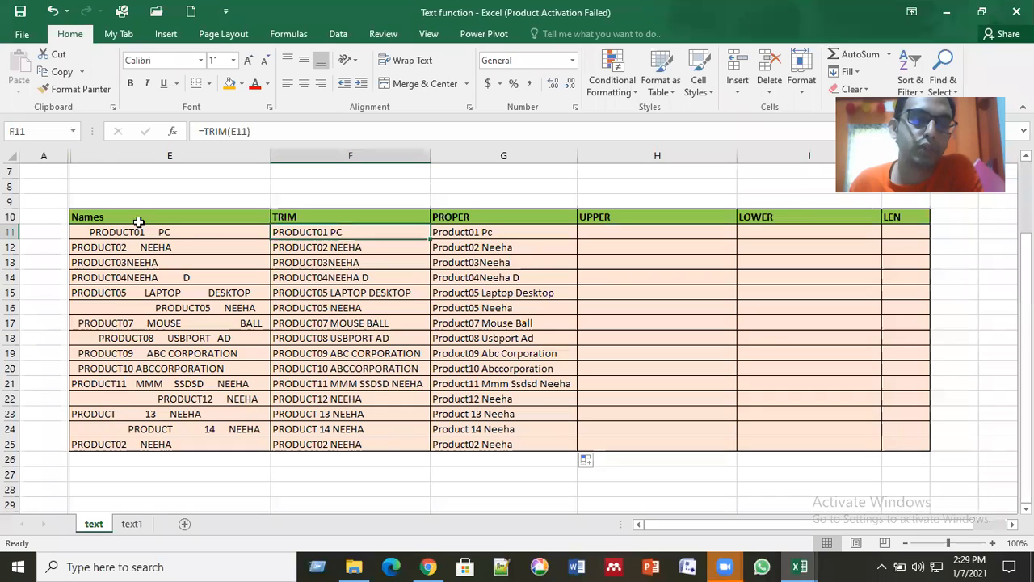
left_click(628, 233)
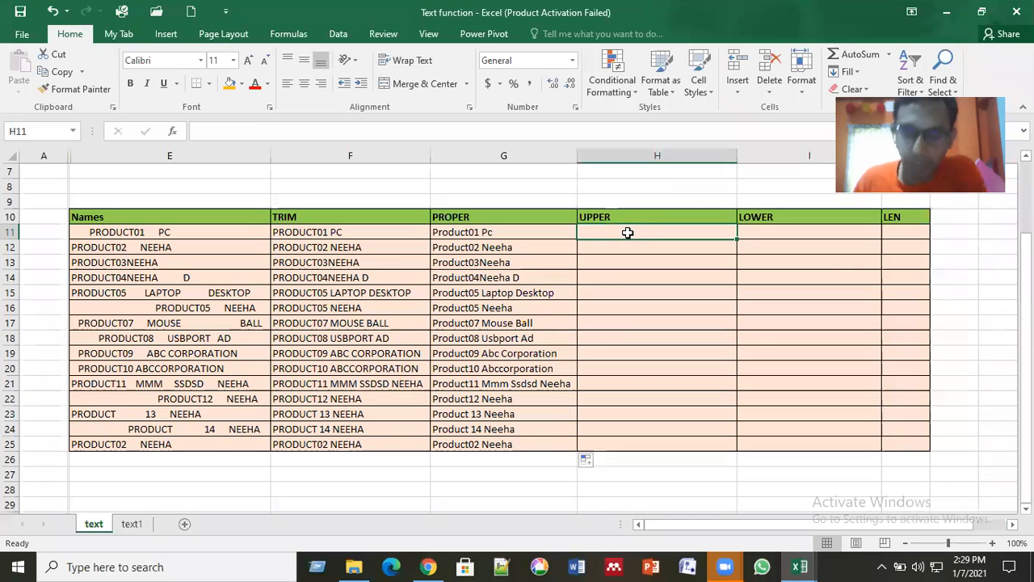
type("=")
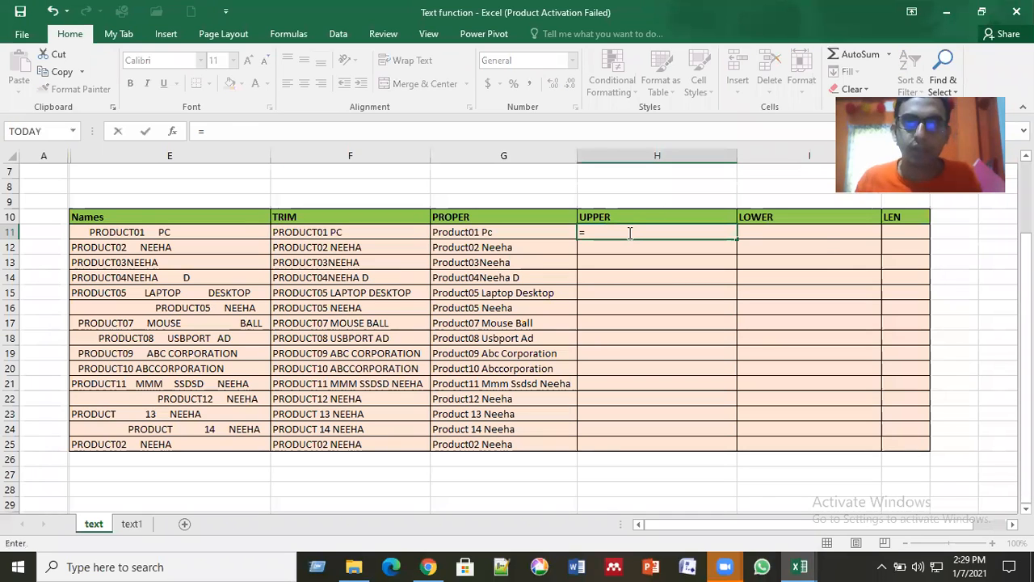
type("upp")
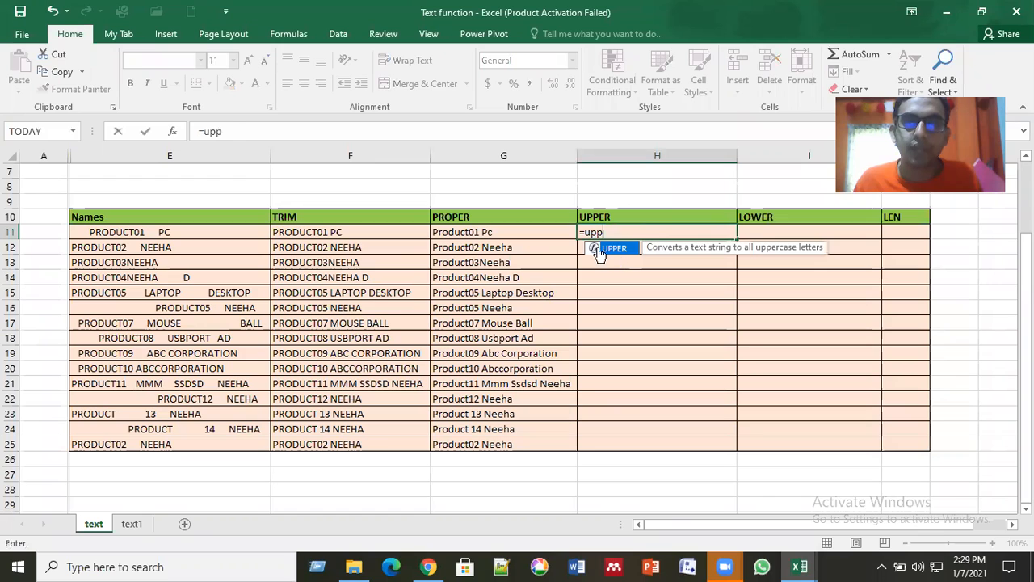
double_click(598, 253)
left_click(512, 236)
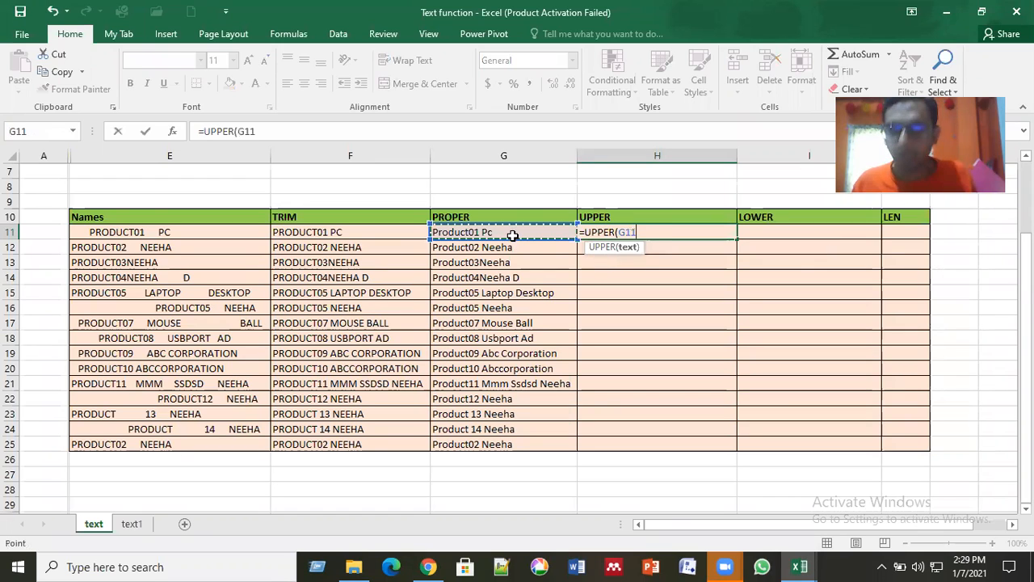
key("Return")
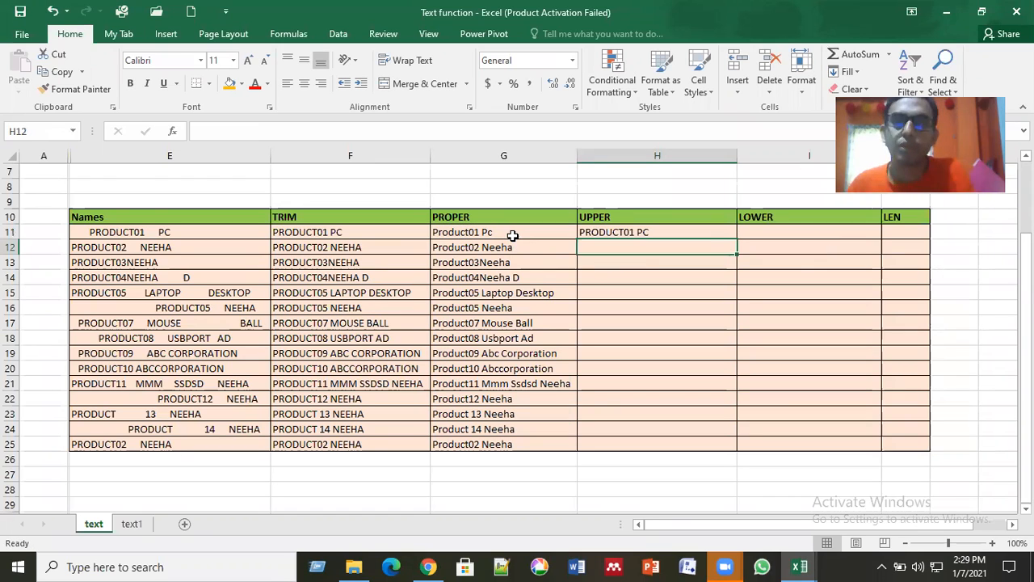
Step: Fill the UPPER formula from H11 down through row 25 and check one of the filled cells
left_click(731, 235)
double_click(737, 239)
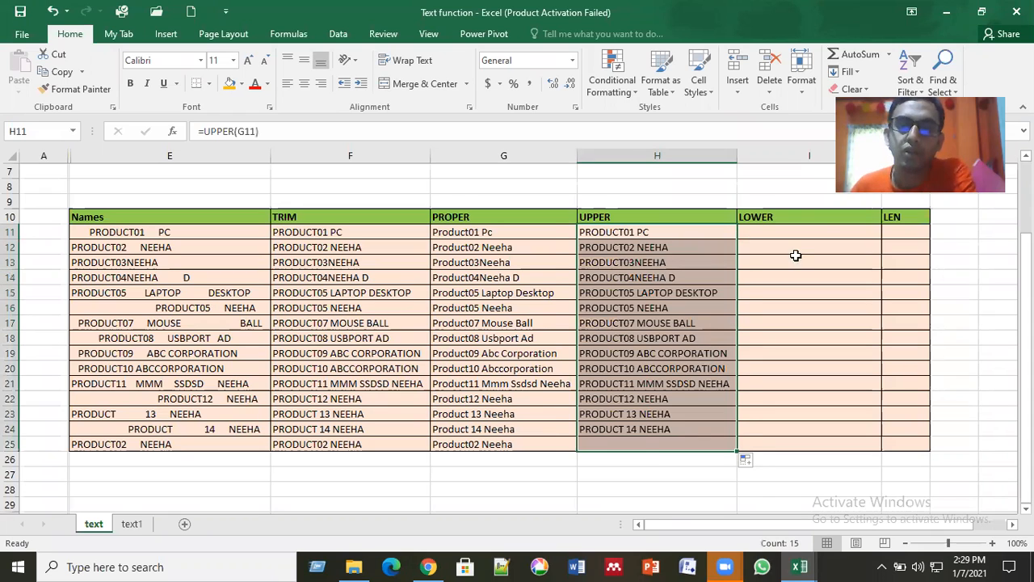
left_click(719, 368)
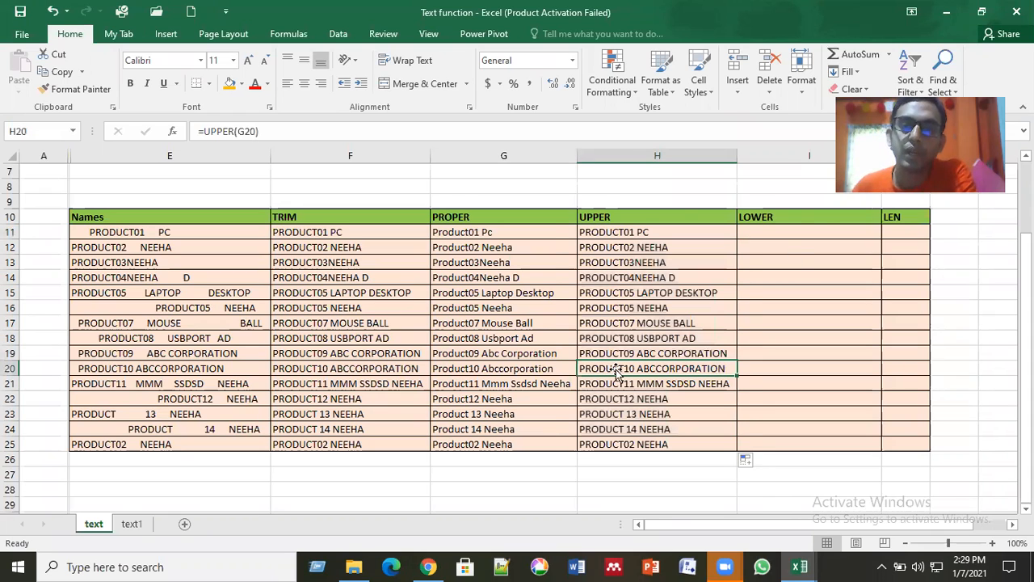
Step: Enter the formula =LOWER(H11) in cell I11, under the LOWER heading, using the uppercase text
left_click(811, 235)
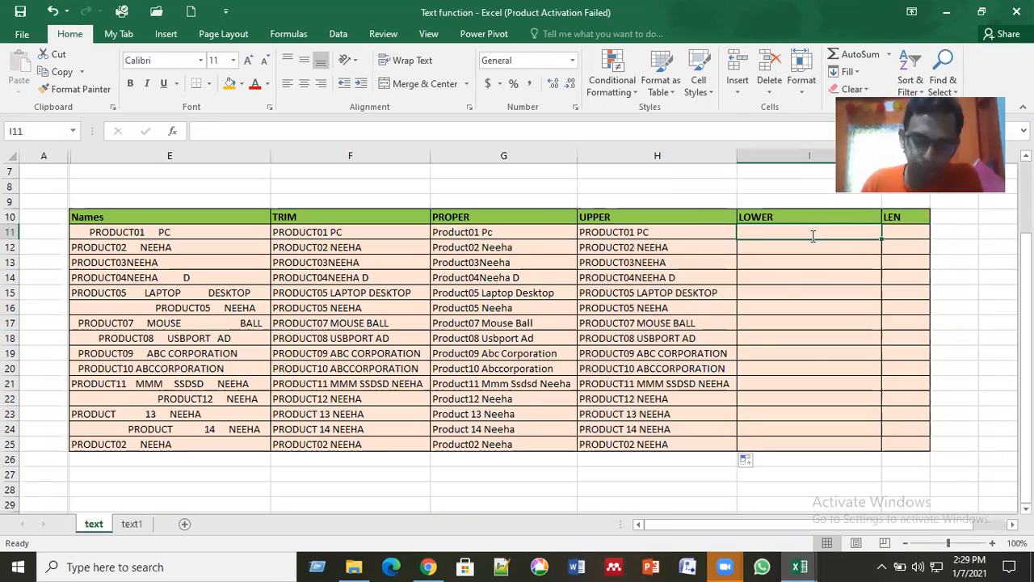
type("=lo")
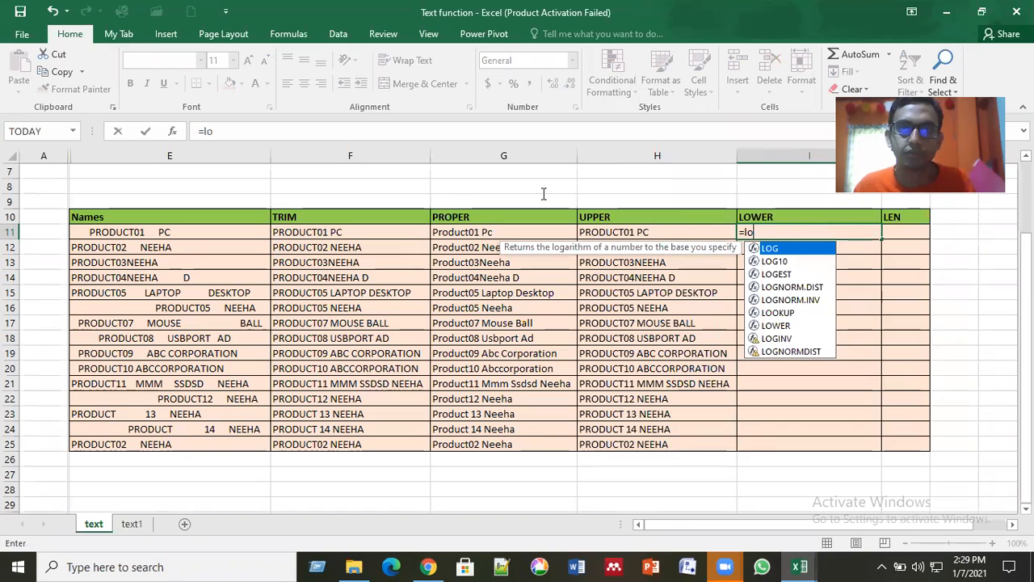
left_click(787, 229)
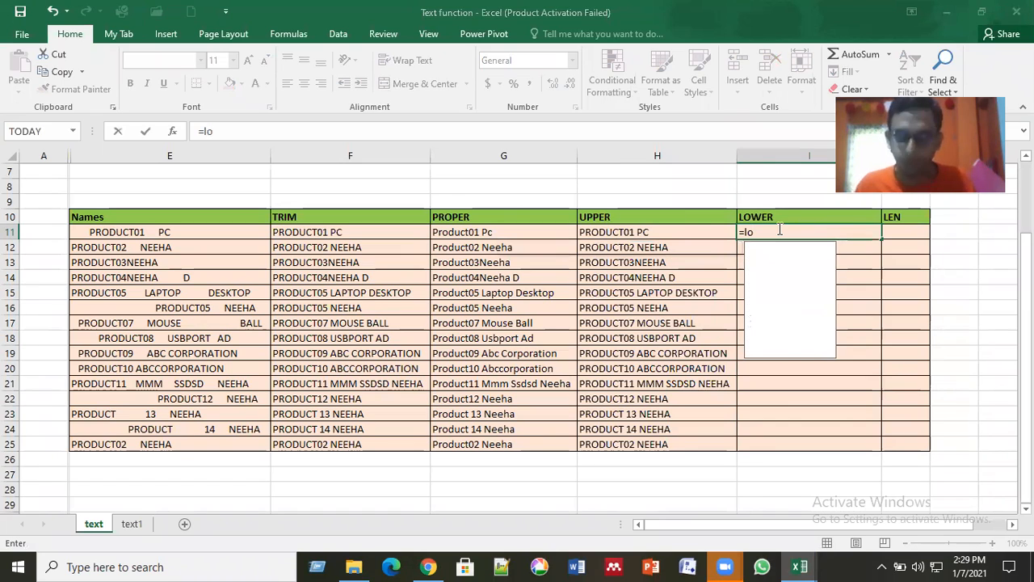
type("w")
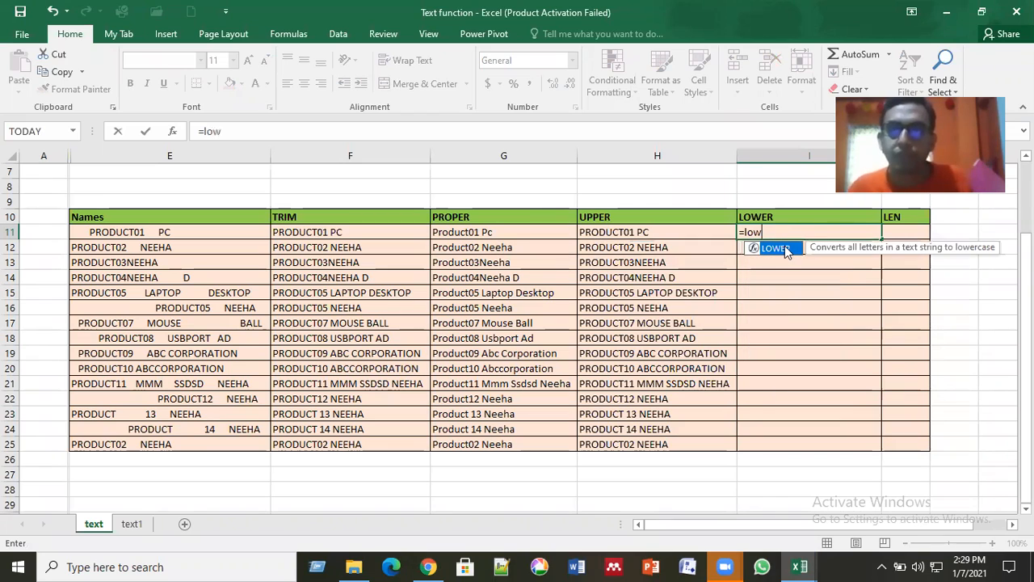
double_click(783, 248)
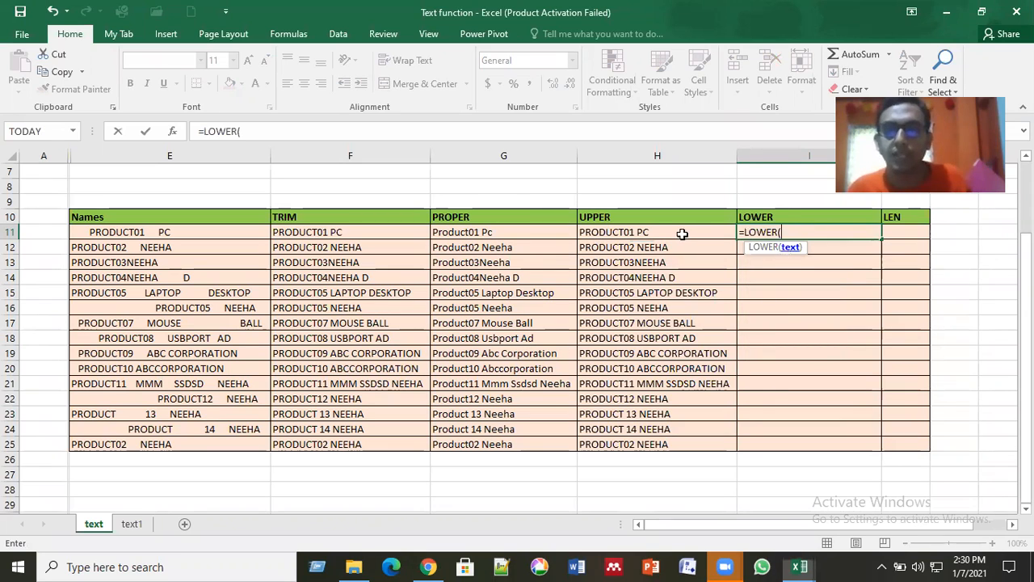
left_click(682, 234)
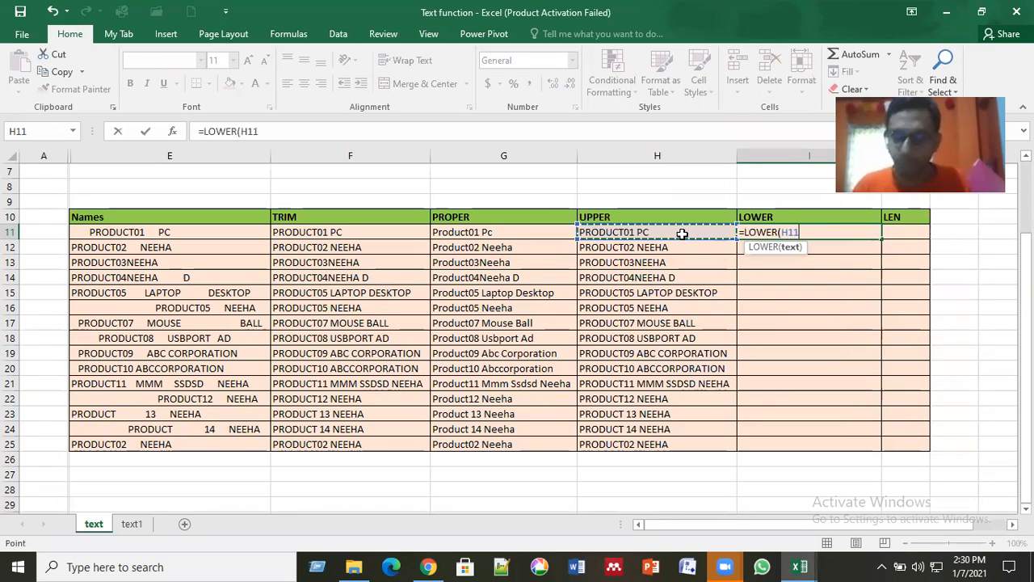
type(")")
key("Return")
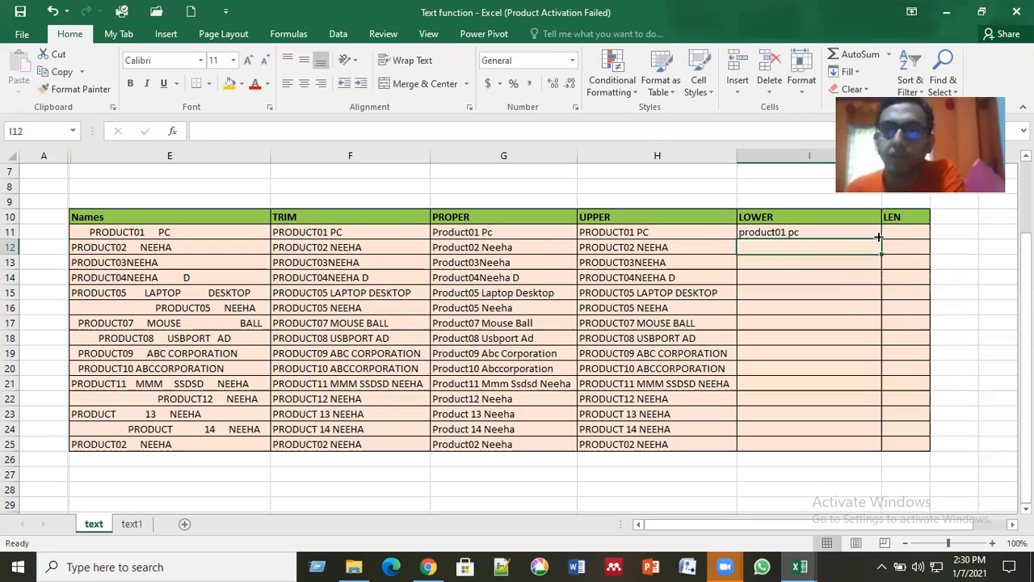
Step: Fill the LOWER formula from I11 down through row 25 and check one of the filled cells
left_click(879, 237)
double_click(879, 238)
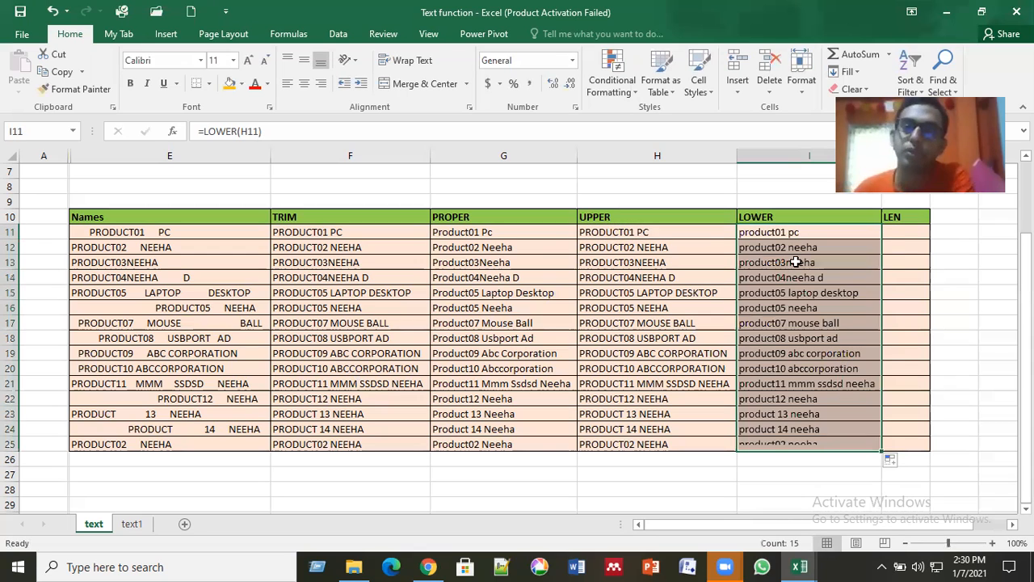
left_click(759, 404)
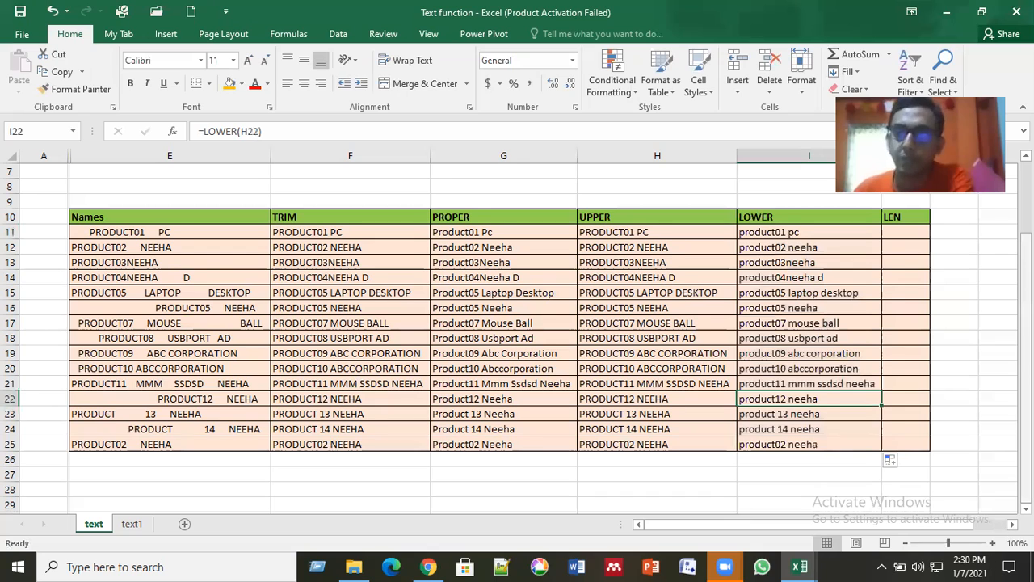
Step: Enter the formula =LEN(I11) in cell J11, under the LEN heading, to count the characters of the lowercase text
scroll(911, 371, "right", 2)
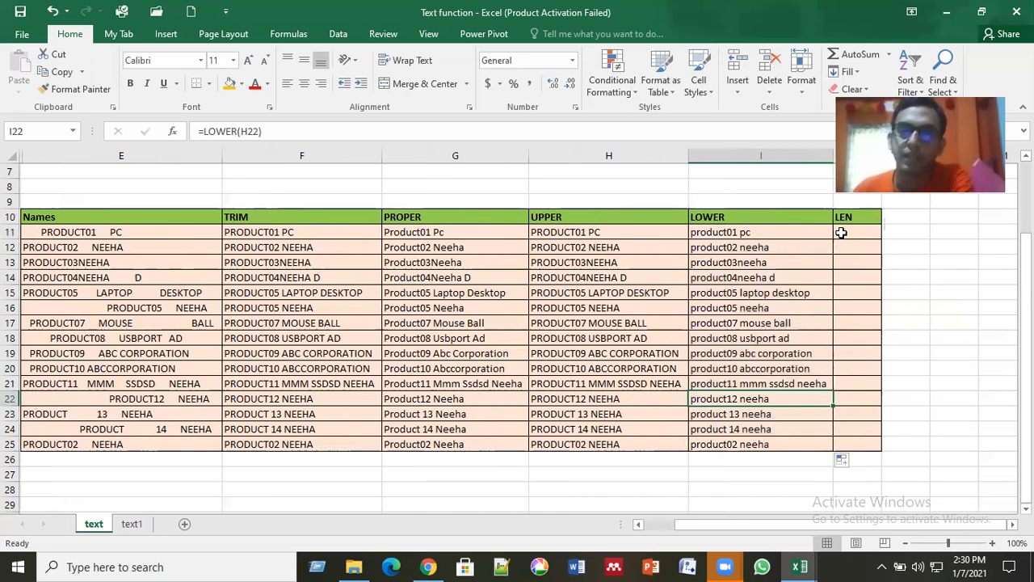
left_click(841, 233)
left_click(747, 233)
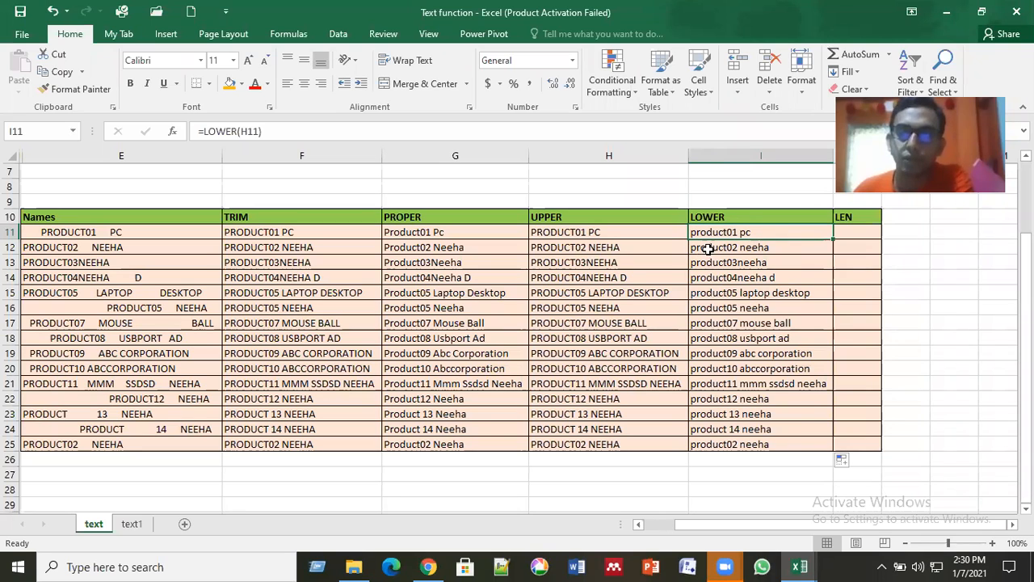
left_click(868, 235)
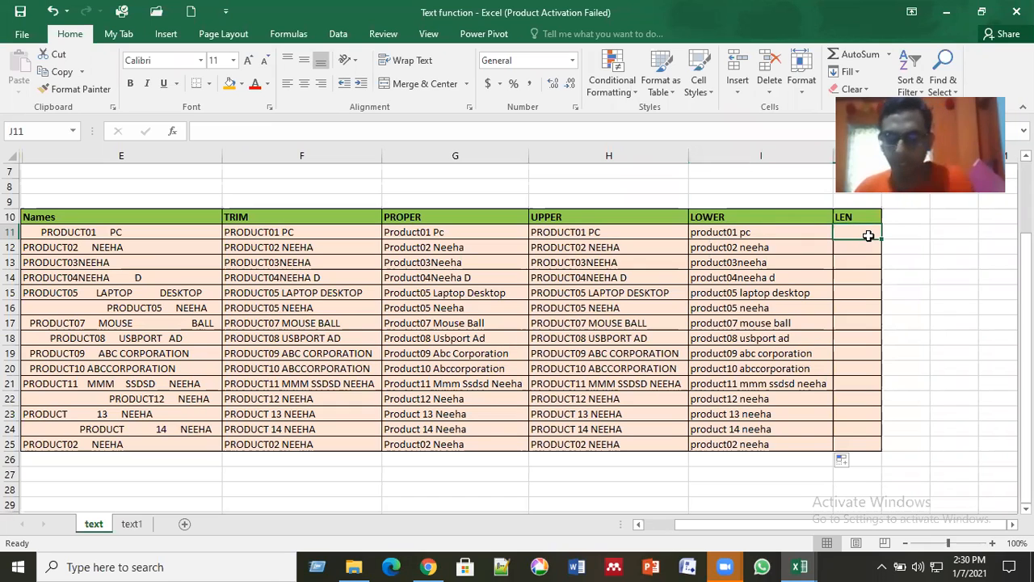
type("=")
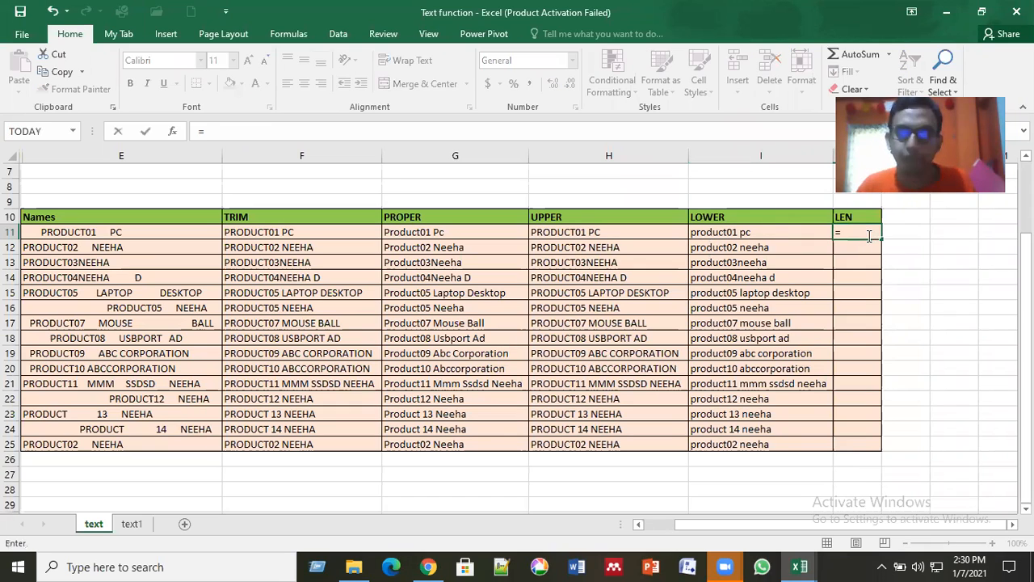
type("len")
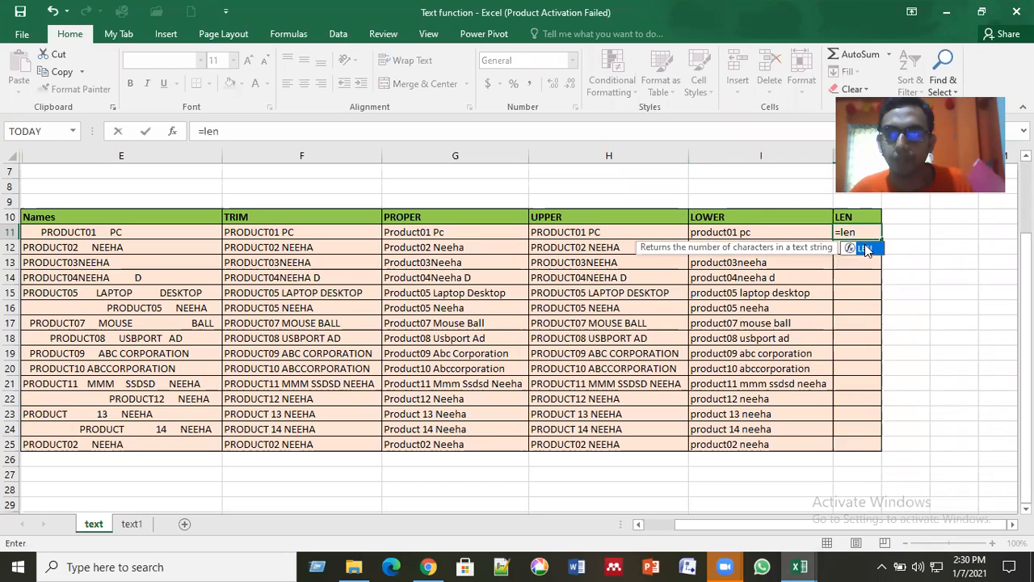
double_click(864, 249)
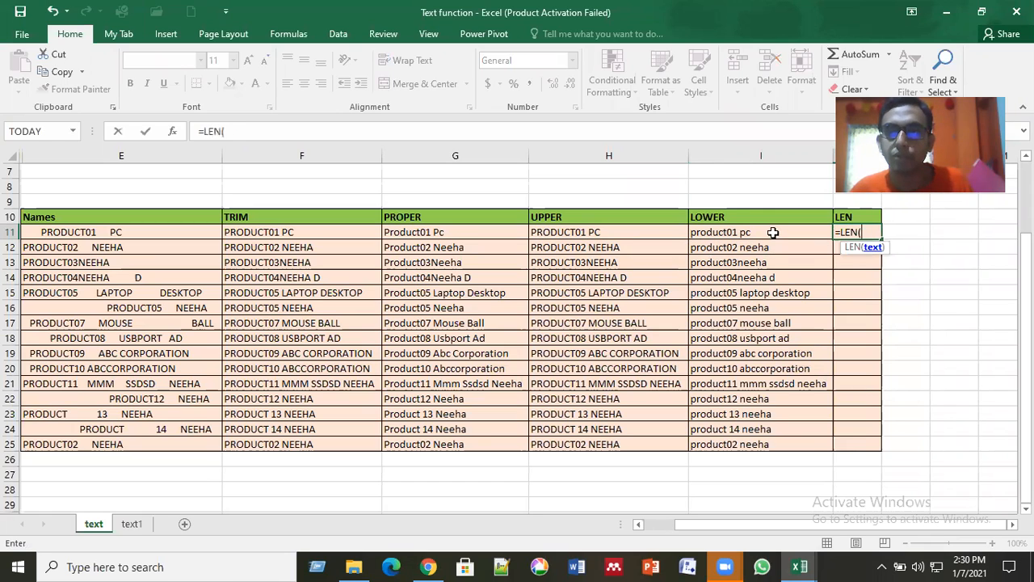
left_click(773, 233)
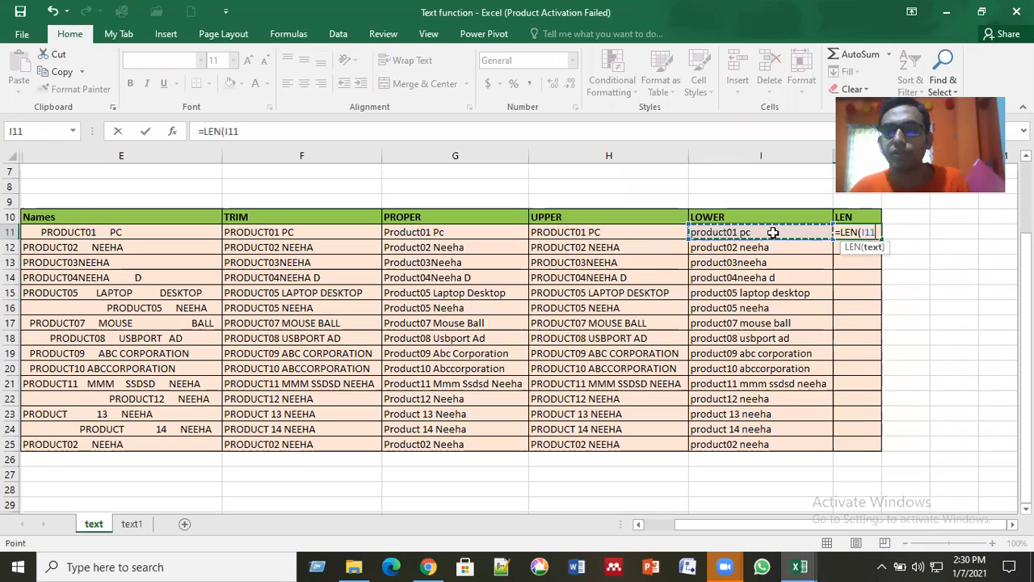
key("Return")
Step: Fill the LEN formula from J11 down through row 25 and review the completed table from the Names column
left_click(878, 235)
double_click(880, 240)
left_click(916, 383)
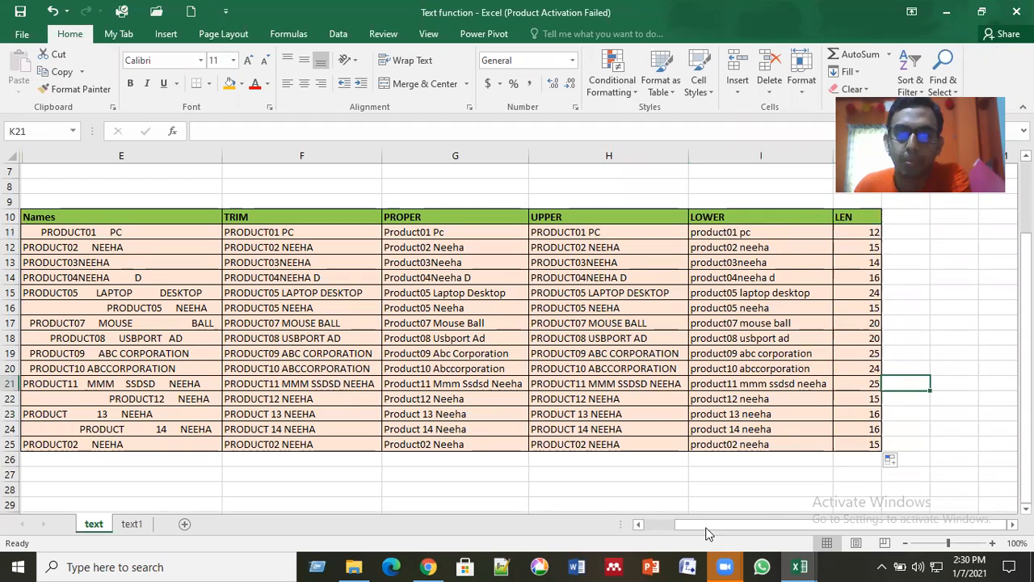
left_click(676, 528)
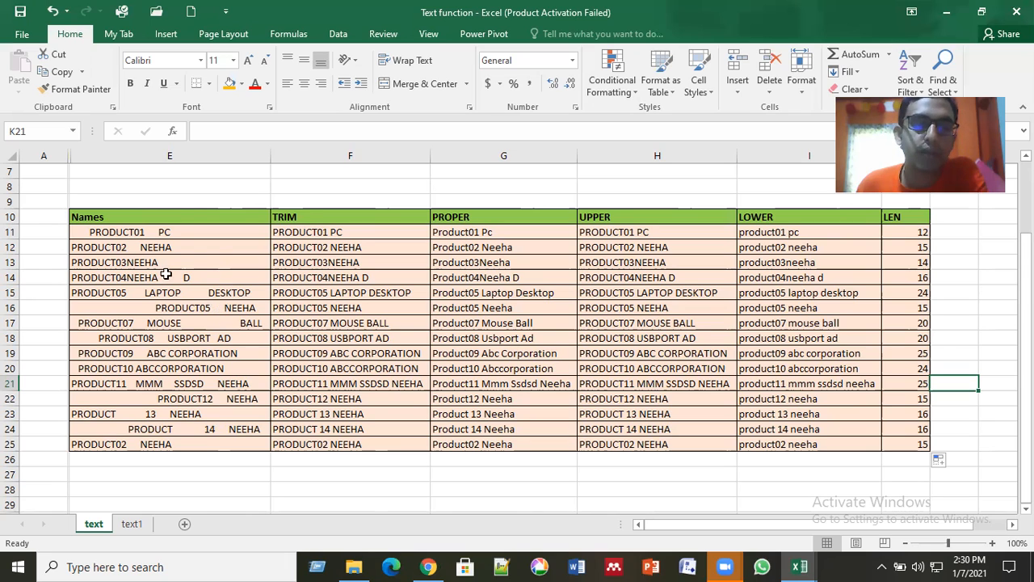
left_click(117, 234)
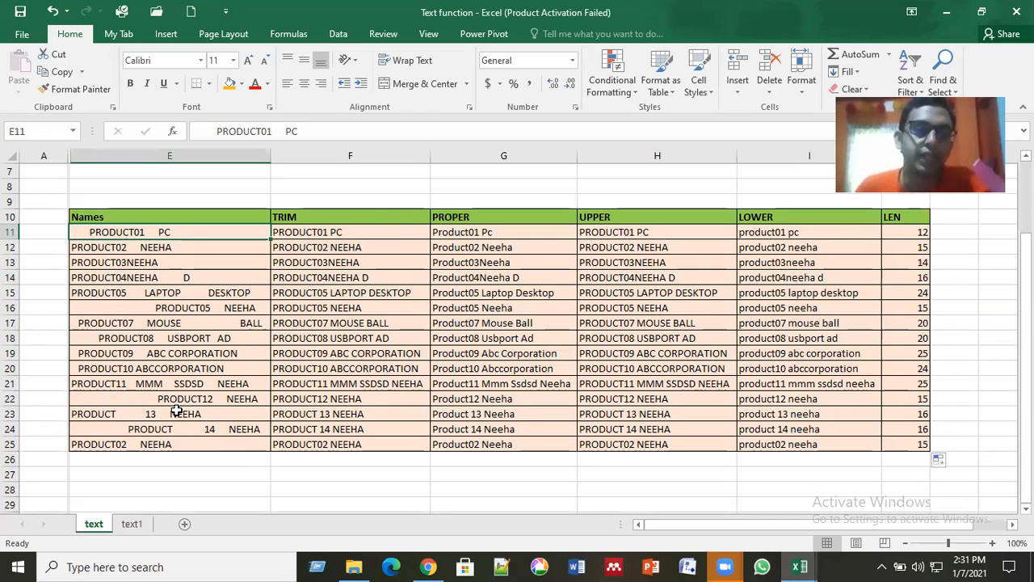
Step: On the text1 sheet, clear the existing results in E10:E18 beside the Left through Substitute labels
scroll(132, 524, "up", 1)
left_click(132, 523)
left_click(245, 451)
left_click(296, 305)
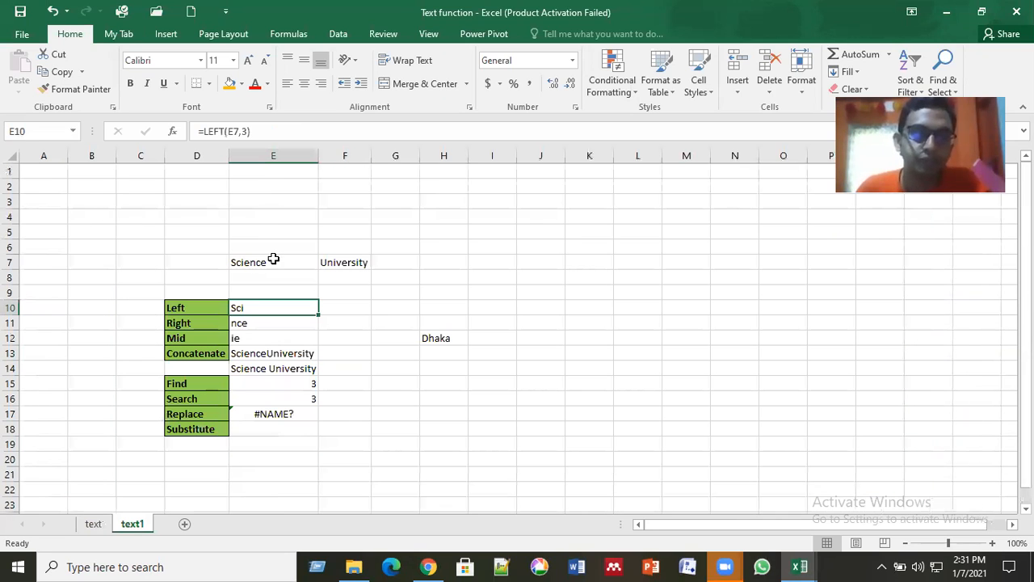
left_click(273, 259)
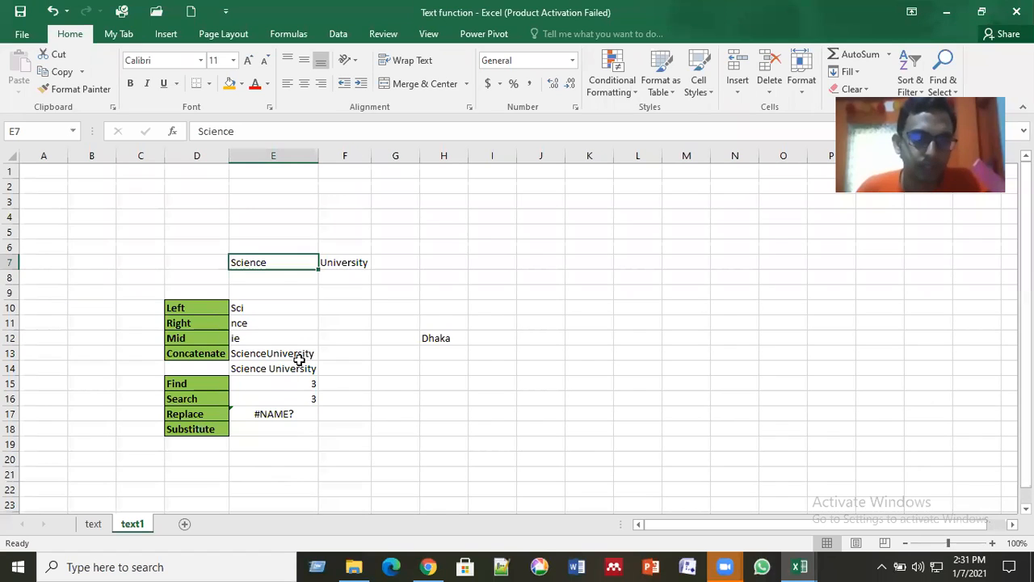
left_click_drag(304, 432, 305, 435)
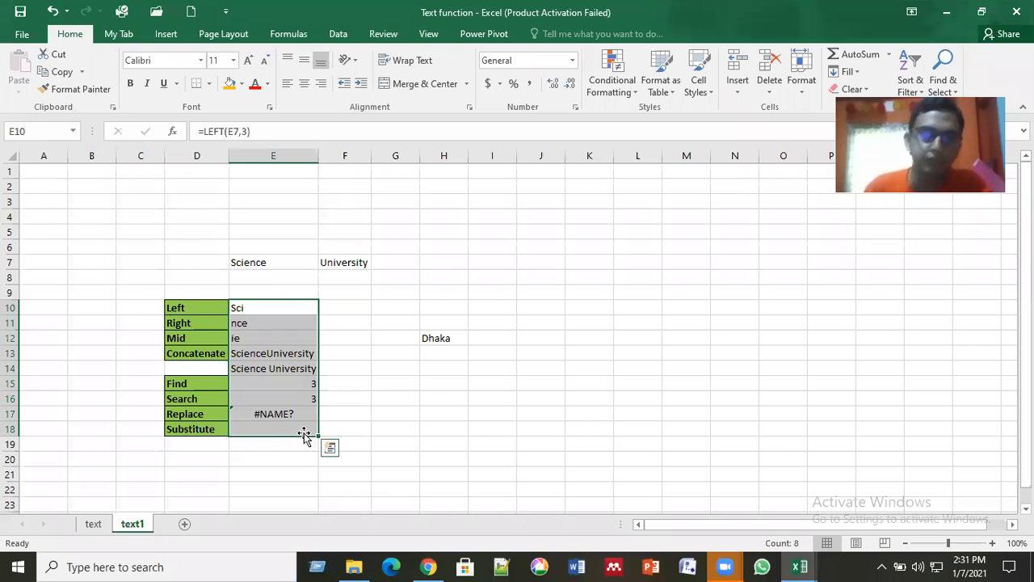
key("Delete")
left_click(393, 339)
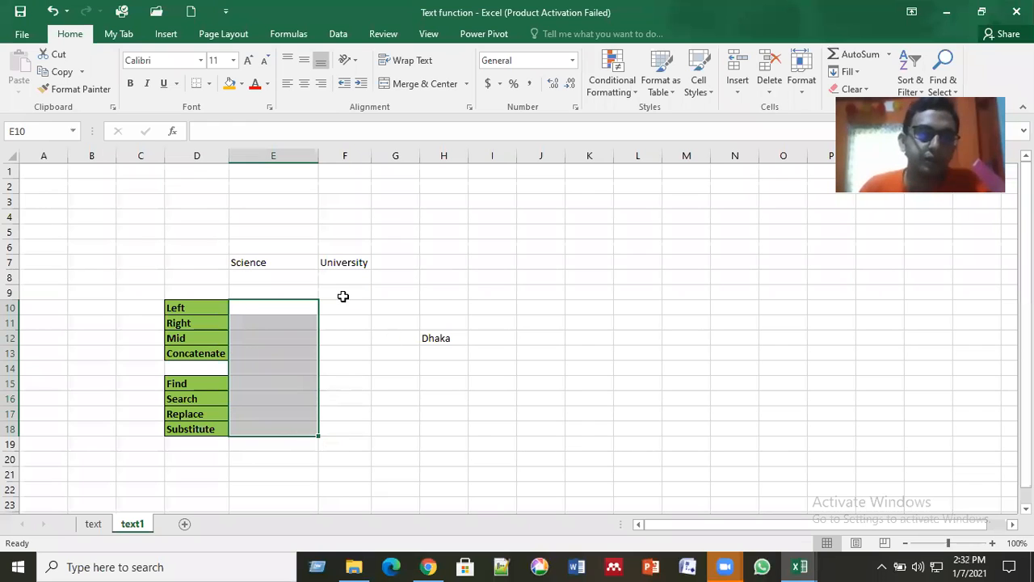
left_click(266, 262)
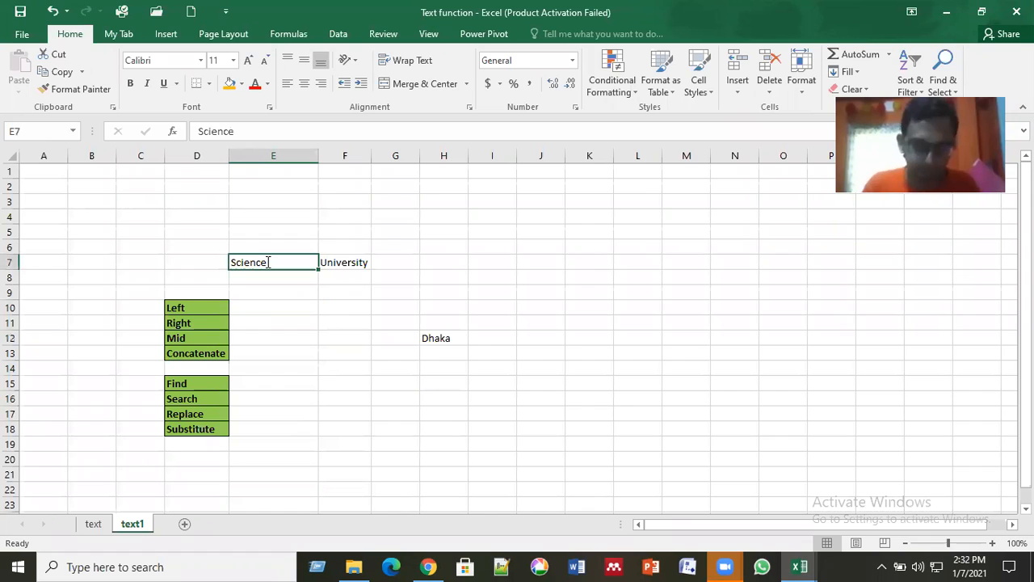
Step: Replace the word in cell E7, beside University, with Ahsanullah
type("Ahsan")
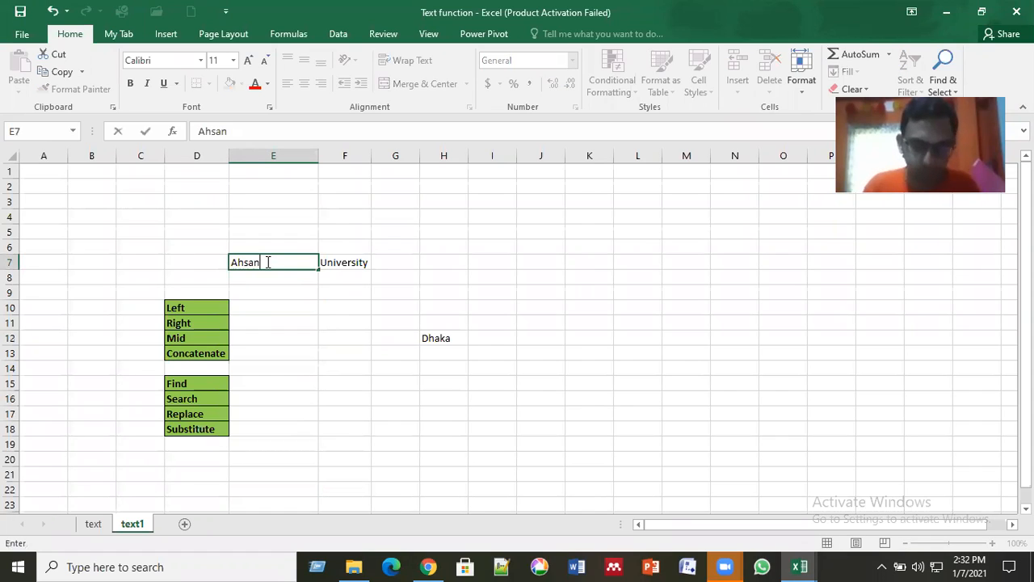
type("ullah")
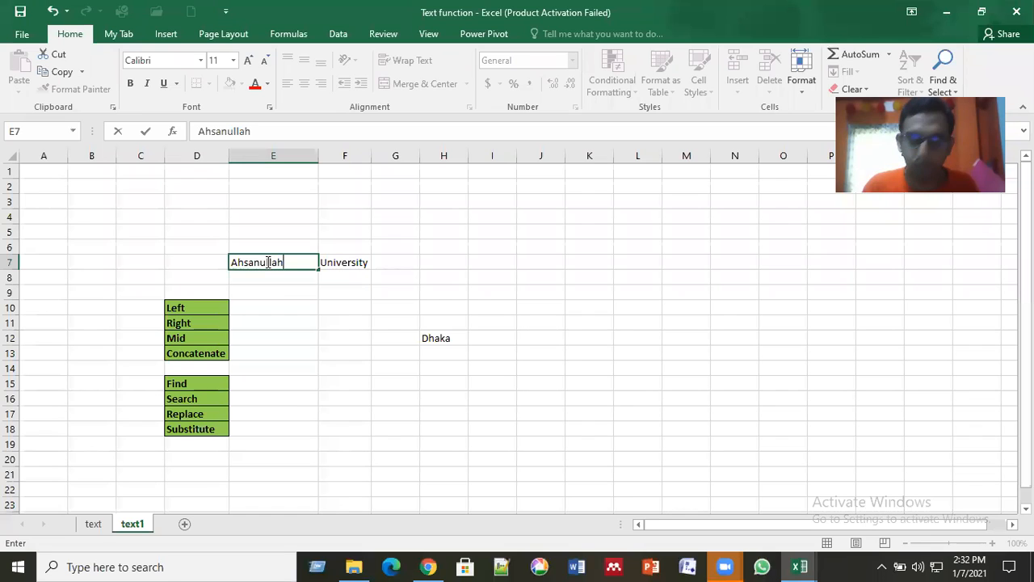
left_click(638, 67)
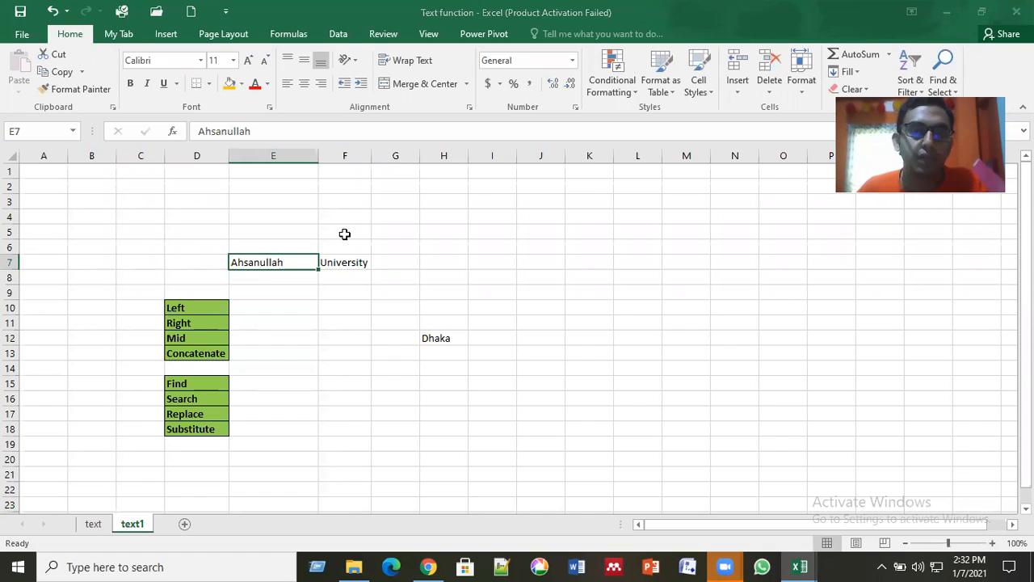
left_click(393, 262, "shift")
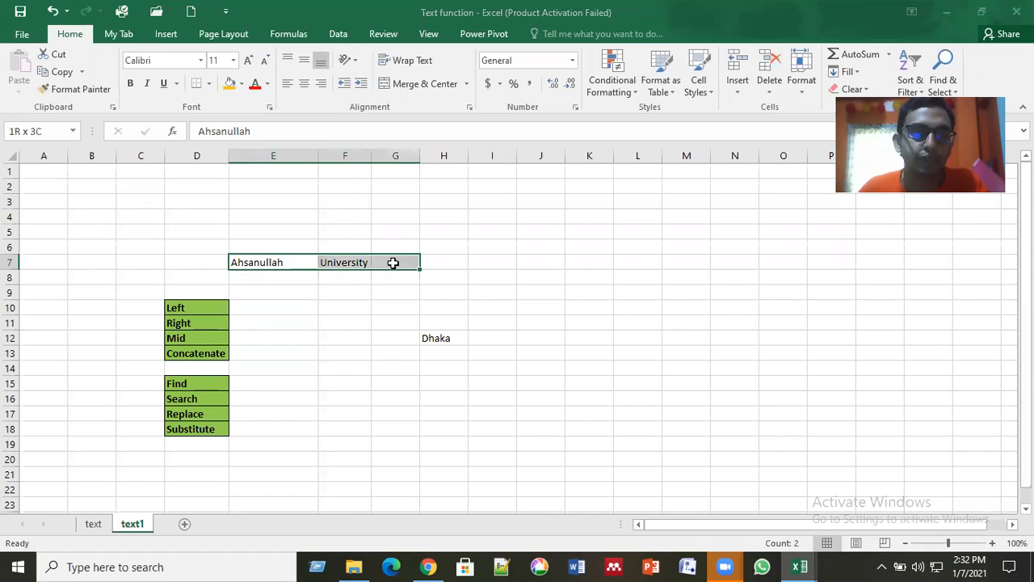
Step: Enter =LEFT(E7,3) in cell E10, beside the Left label, to extract the first three characters of Ahsanullah
left_click(255, 308)
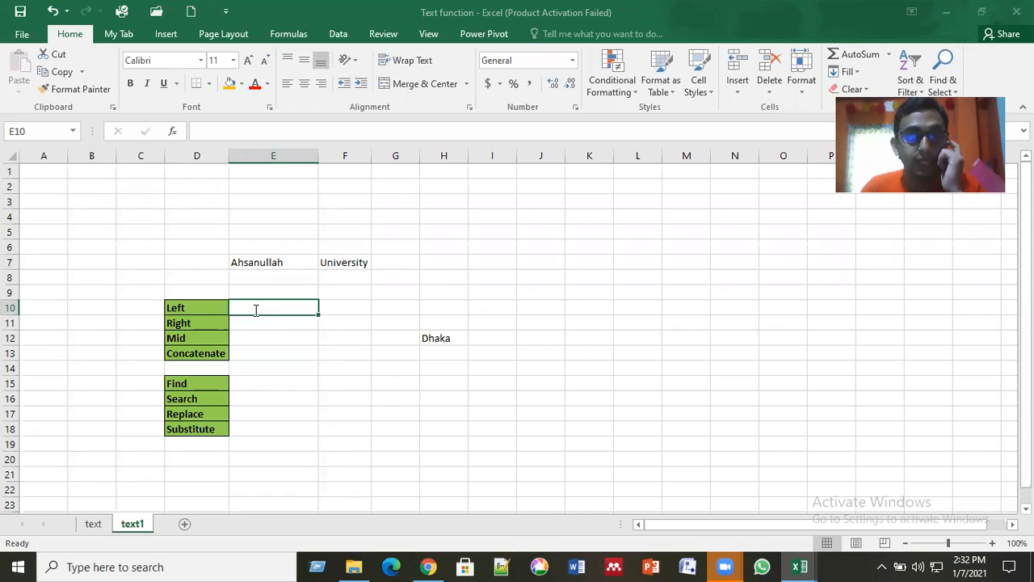
type("=")
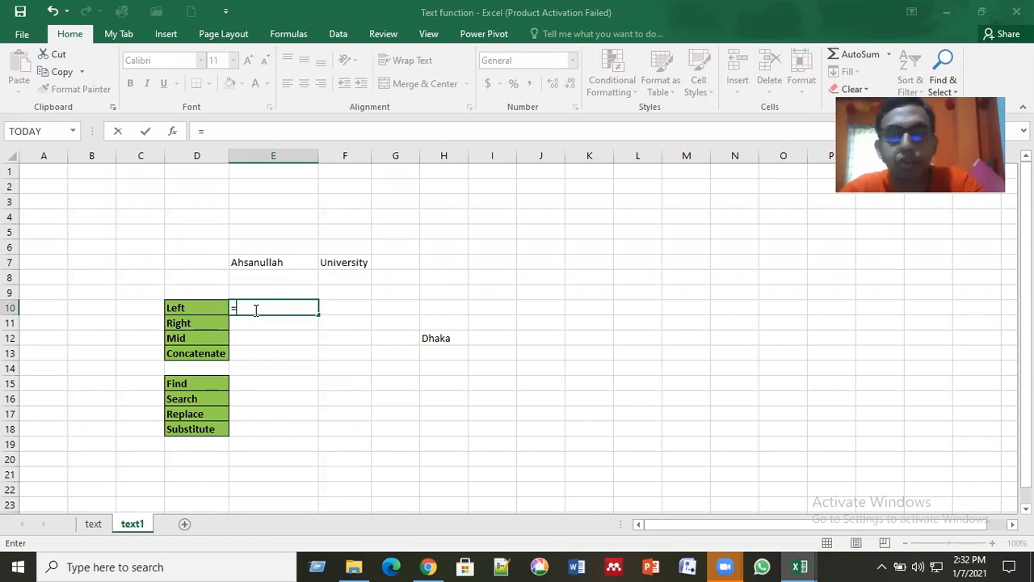
type("l")
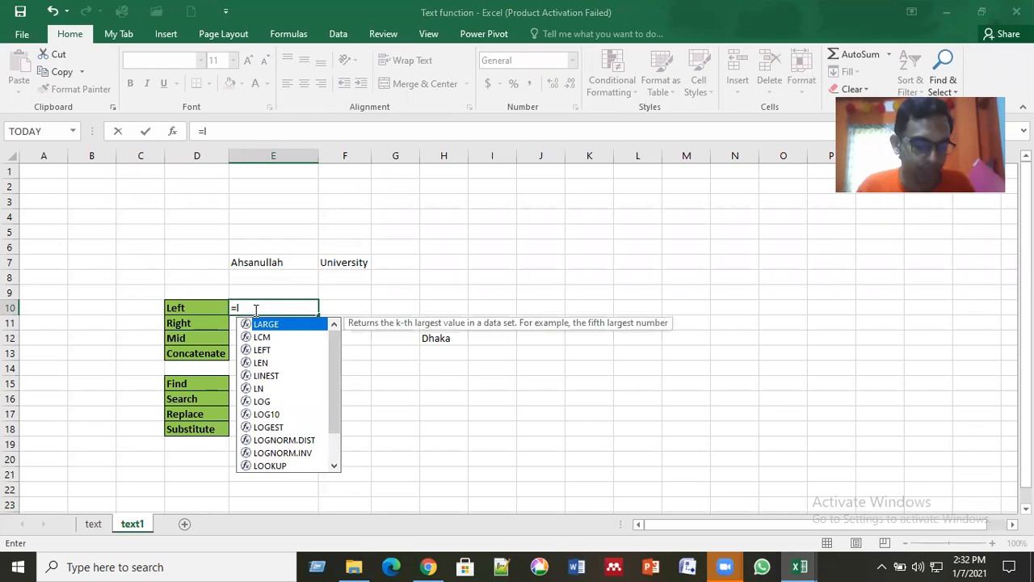
type("ef")
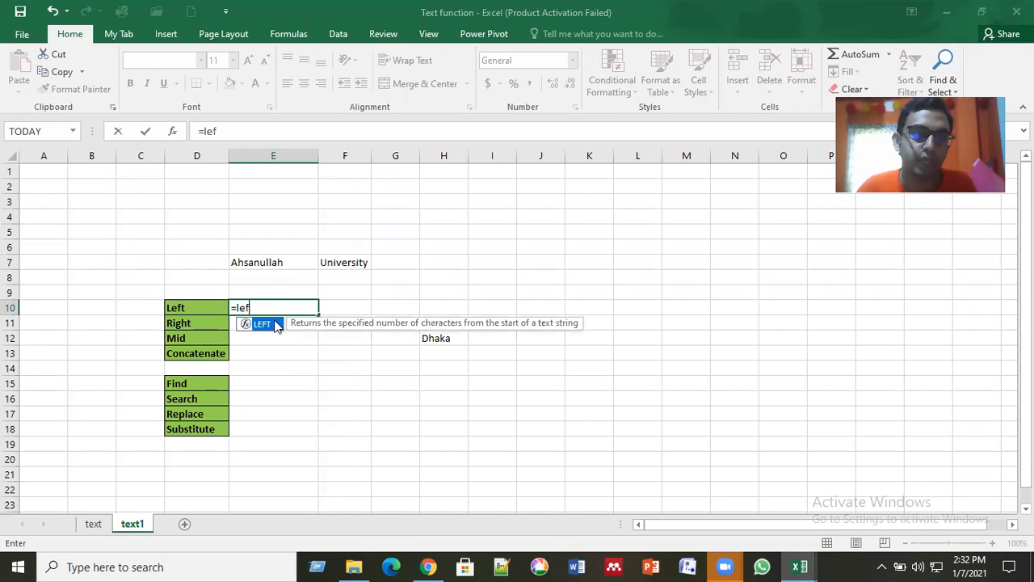
key("Tab")
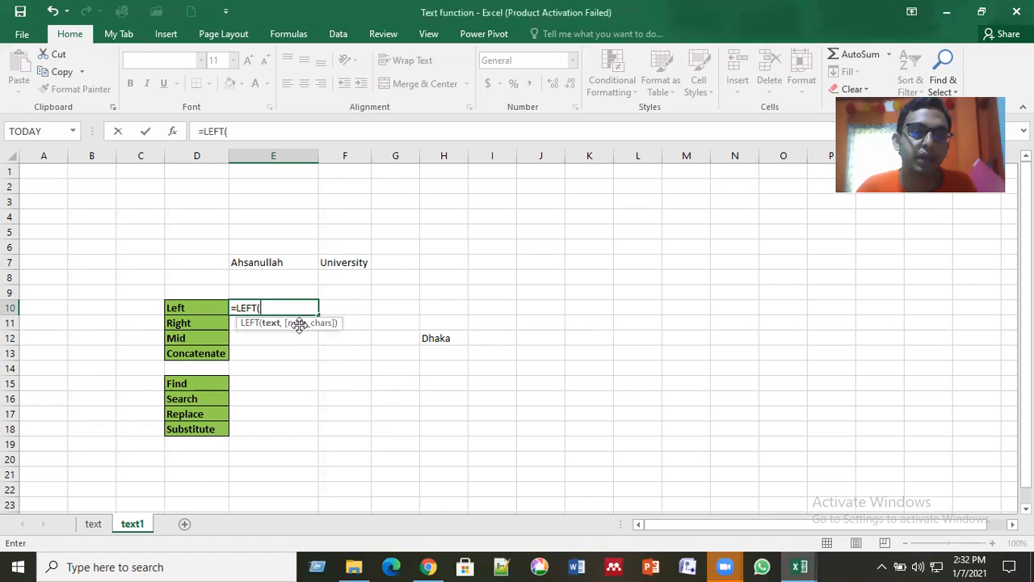
left_click(259, 262)
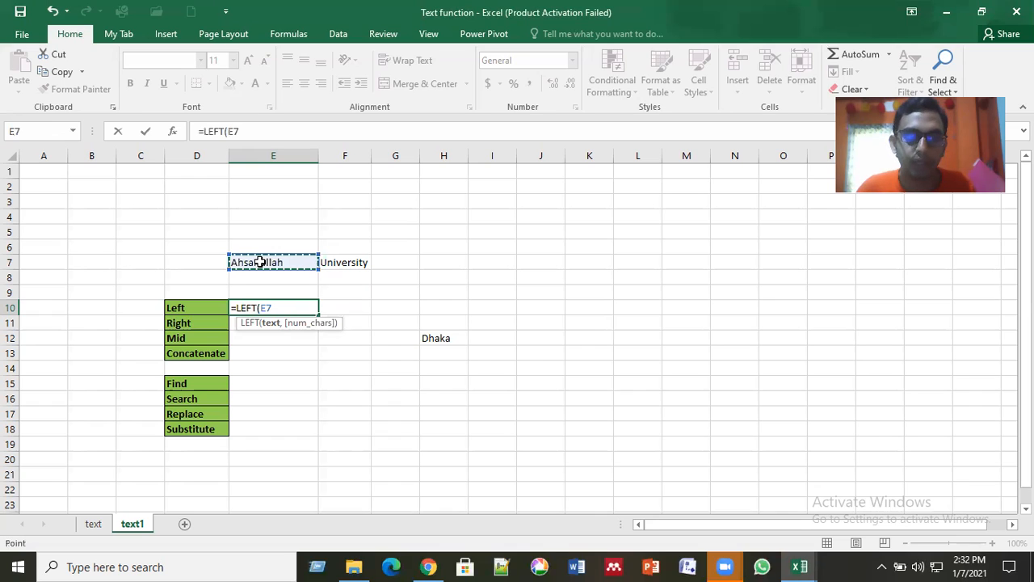
type(",")
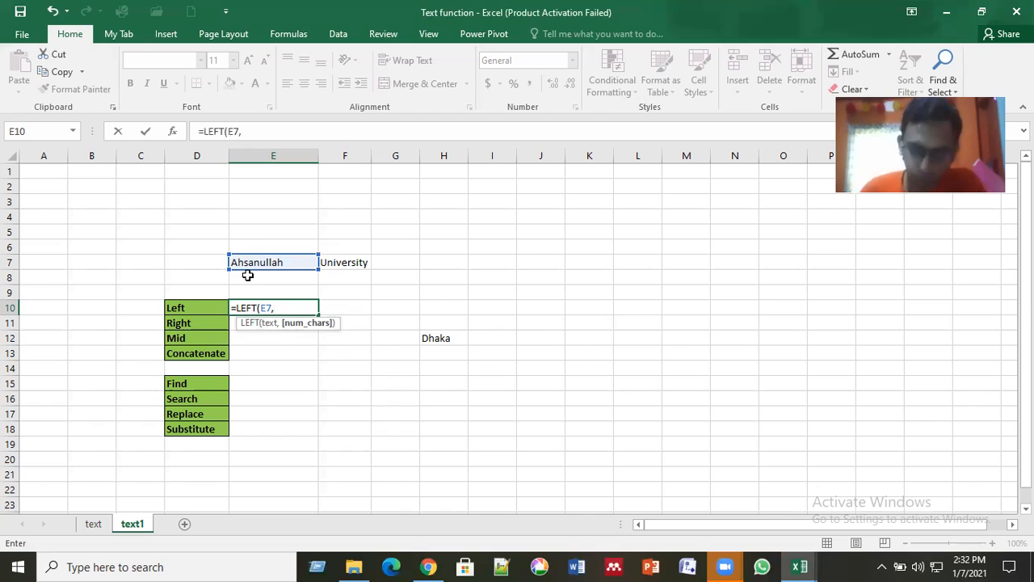
type("3")
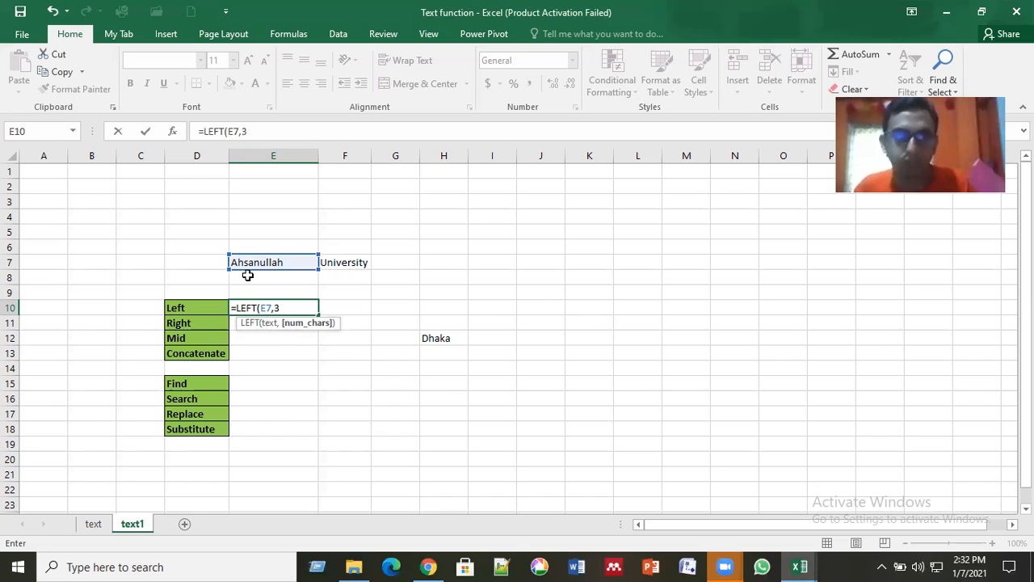
key("Return")
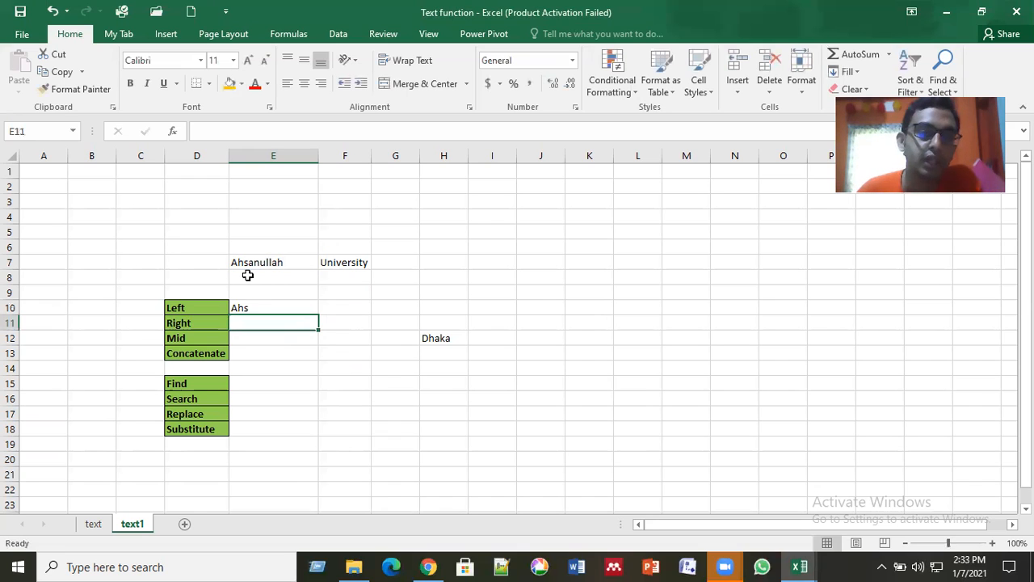
left_click(236, 264)
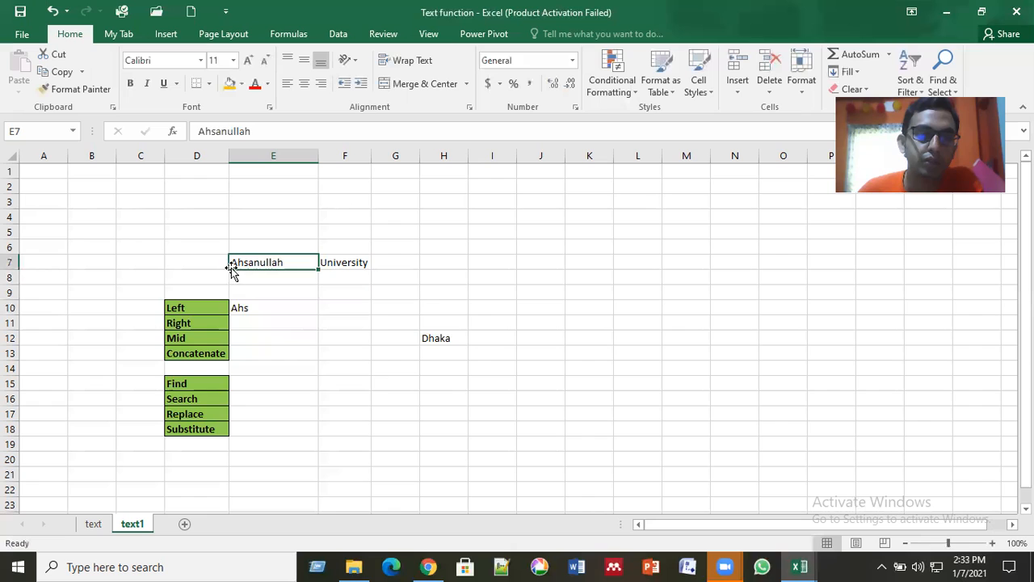
Step: Overwrite the formula in E10 with =LEFT(E7,4) to extract the first four characters of the word in E7
left_click(272, 307)
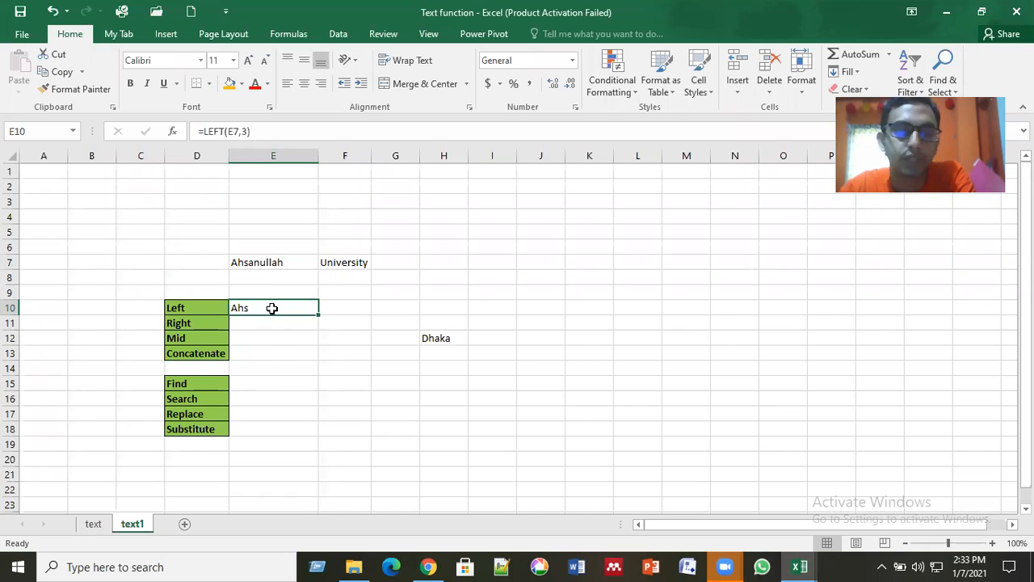
type("=")
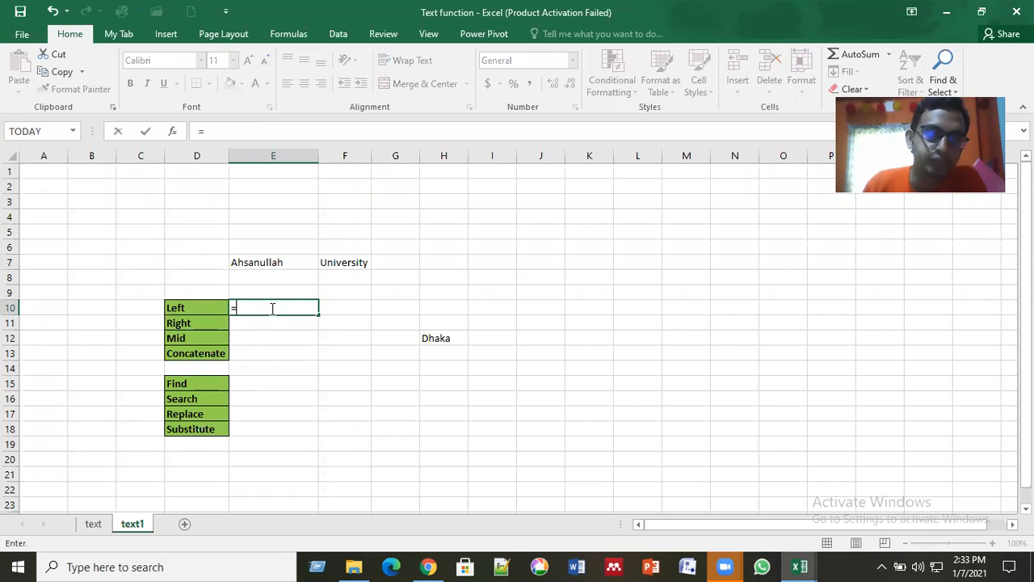
type("left")
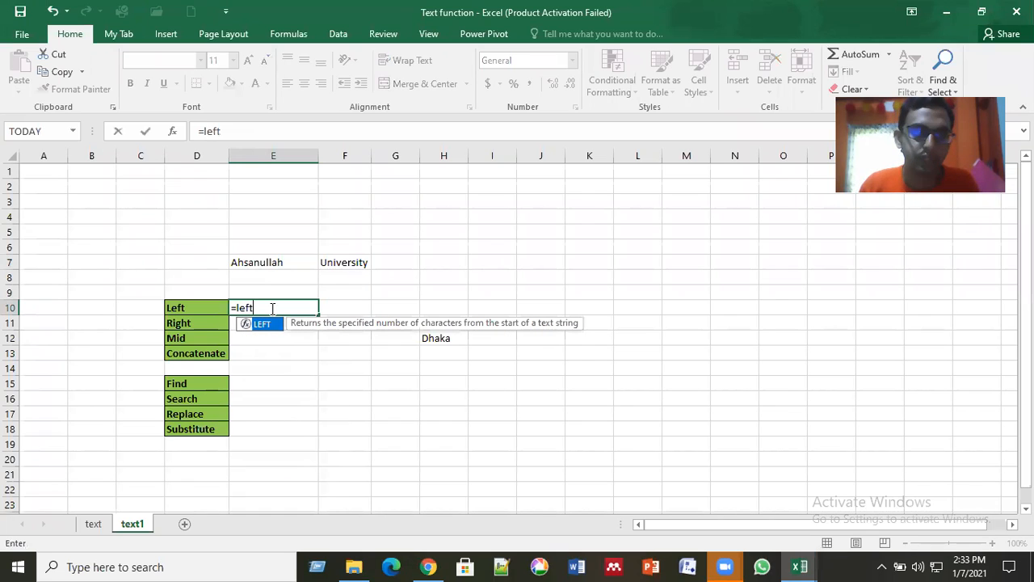
double_click(273, 324)
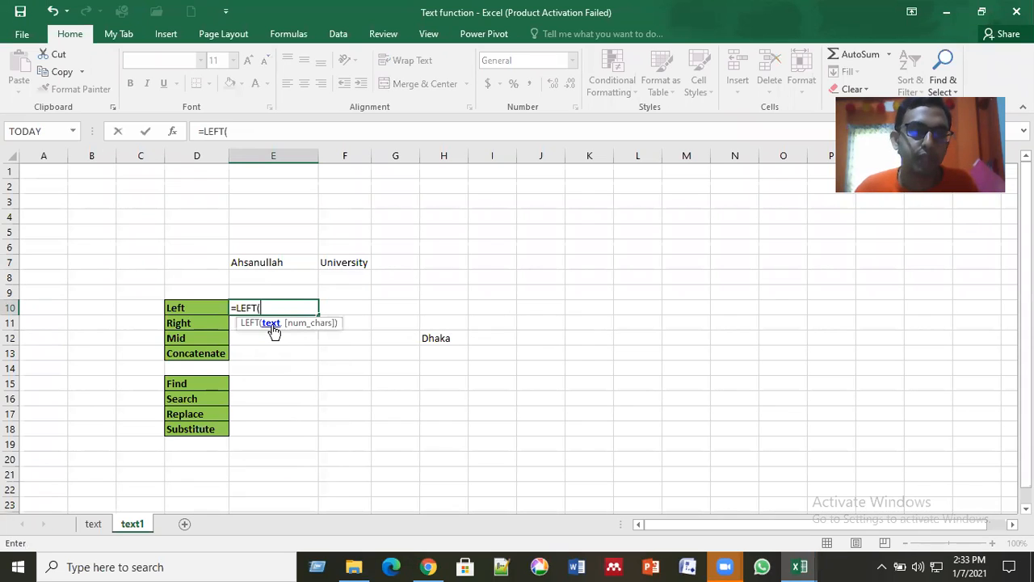
left_click(269, 262)
type(",")
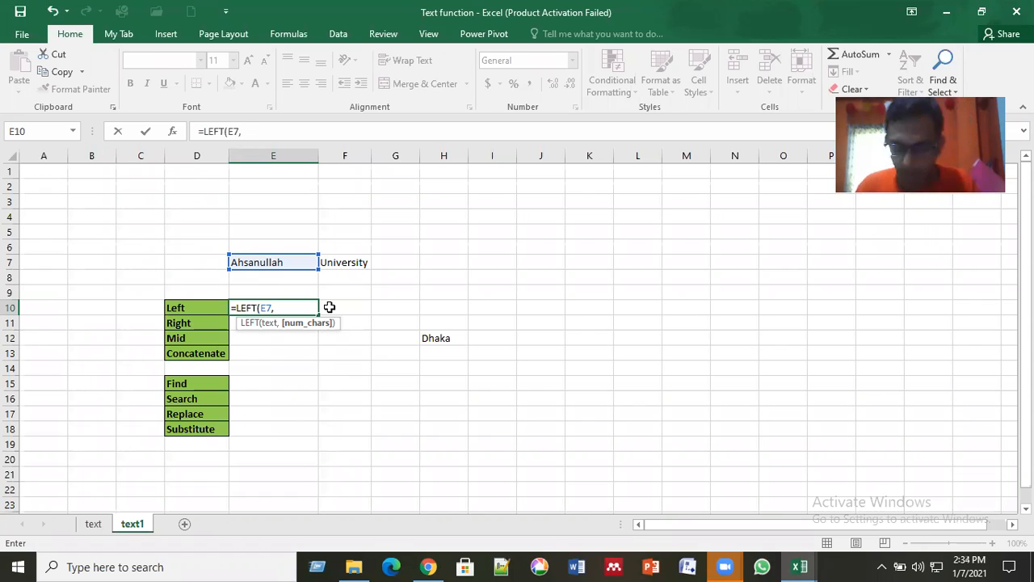
type("4")
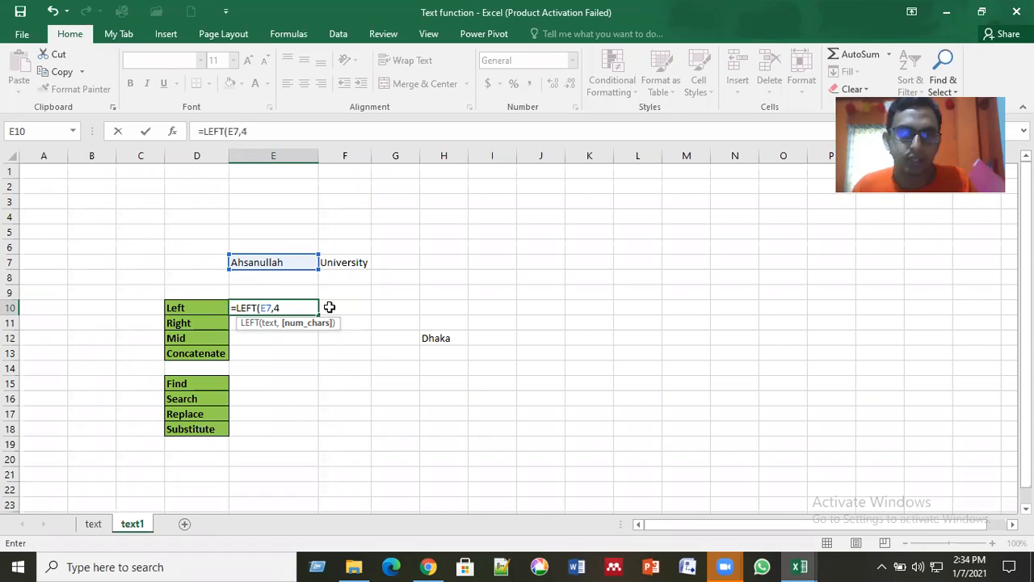
key("Return")
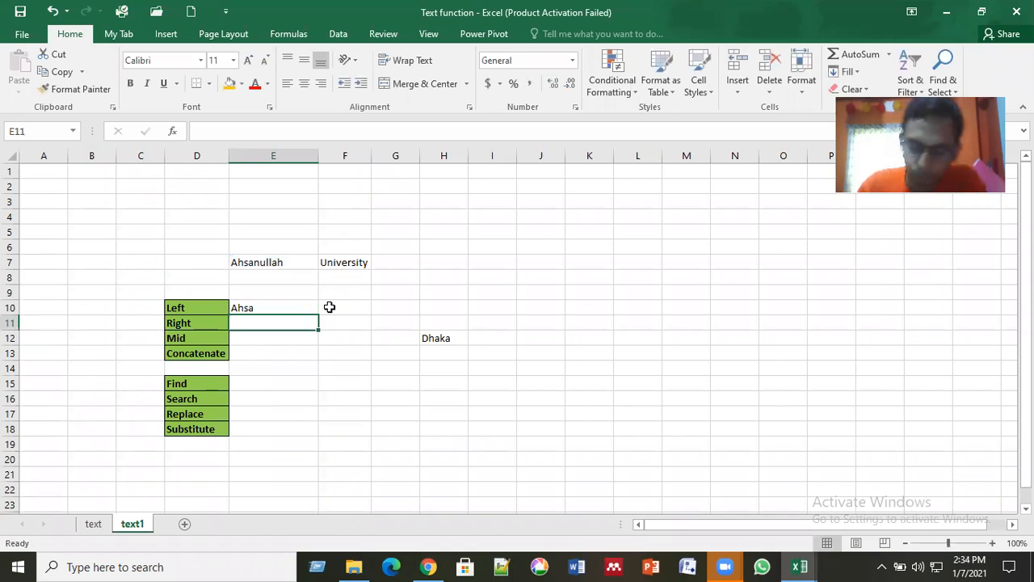
Step: Enter =RIGHT(E7,5) in cell E11, beside the Right label, to extract the last five characters of the word in E7
type("=")
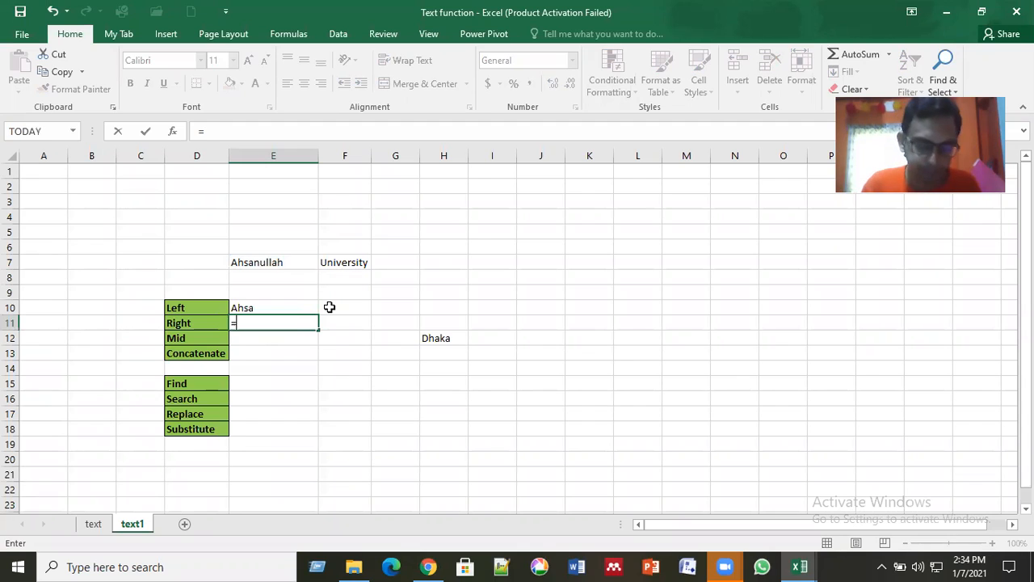
type("right")
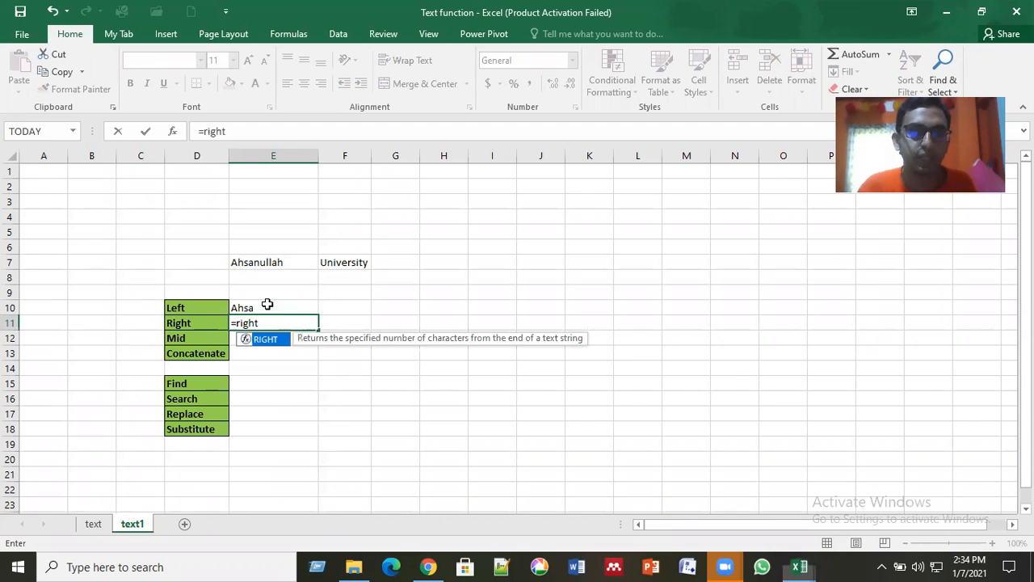
key("Tab")
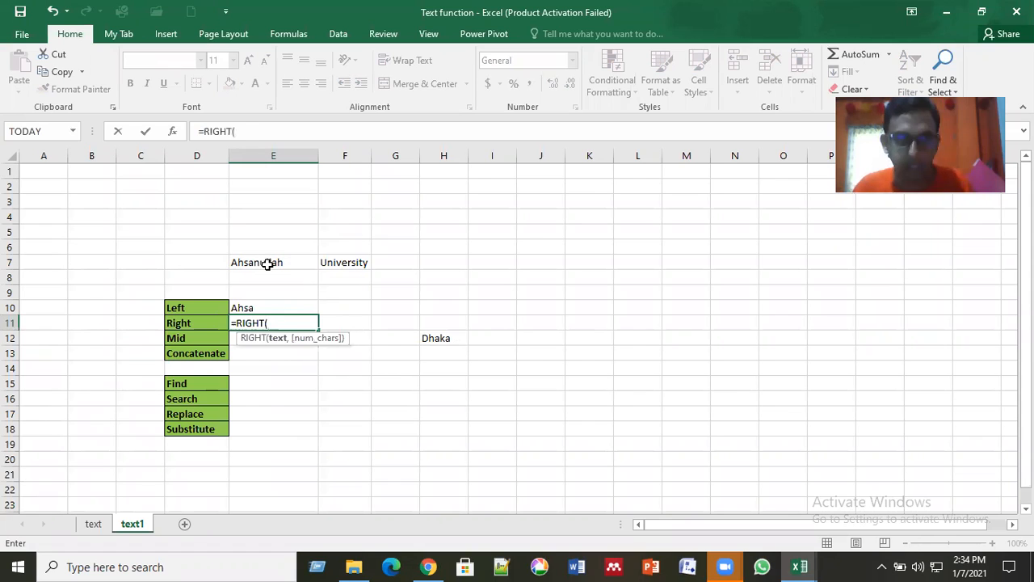
left_click(268, 264)
type(",")
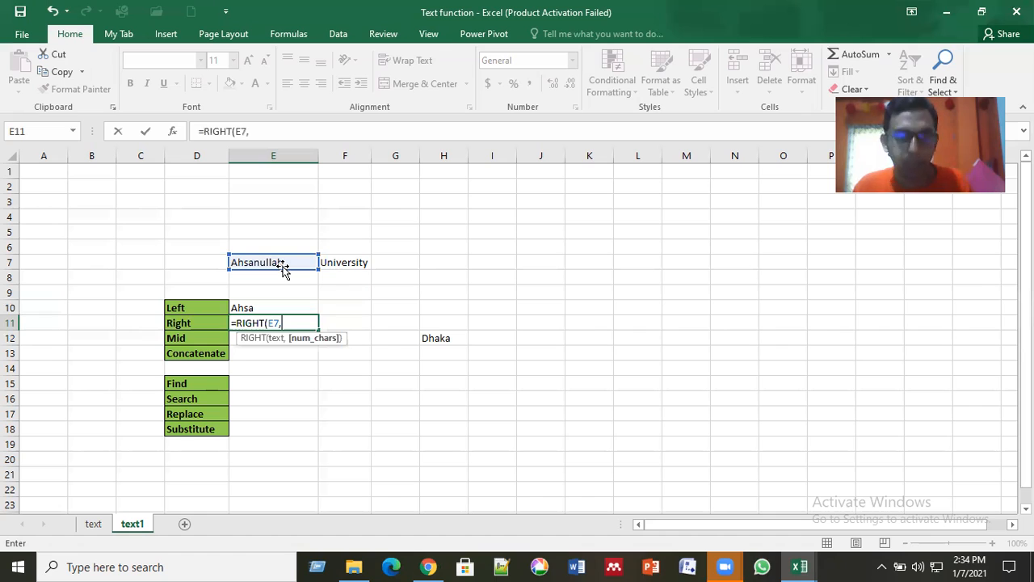
type("5")
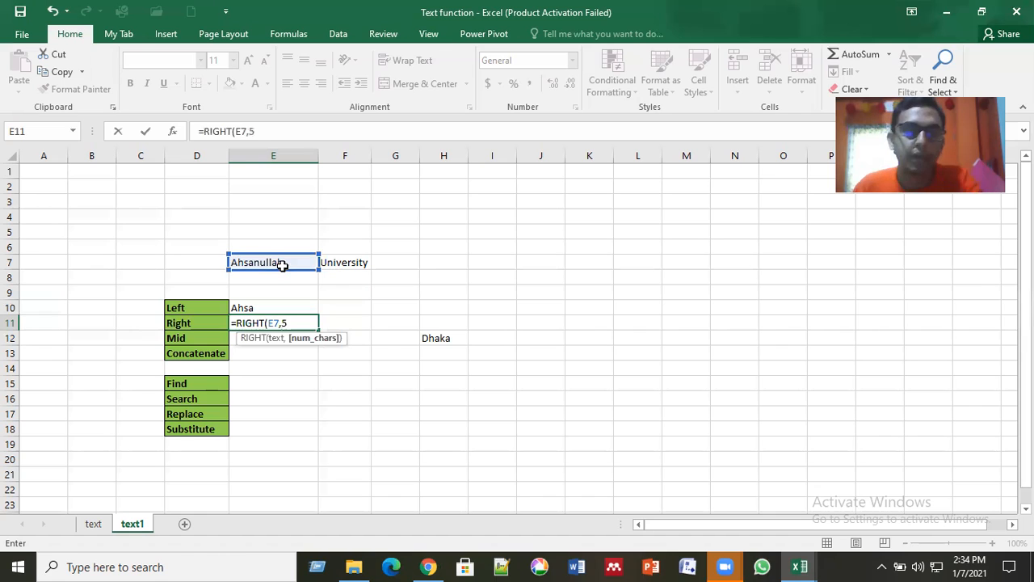
key("Return")
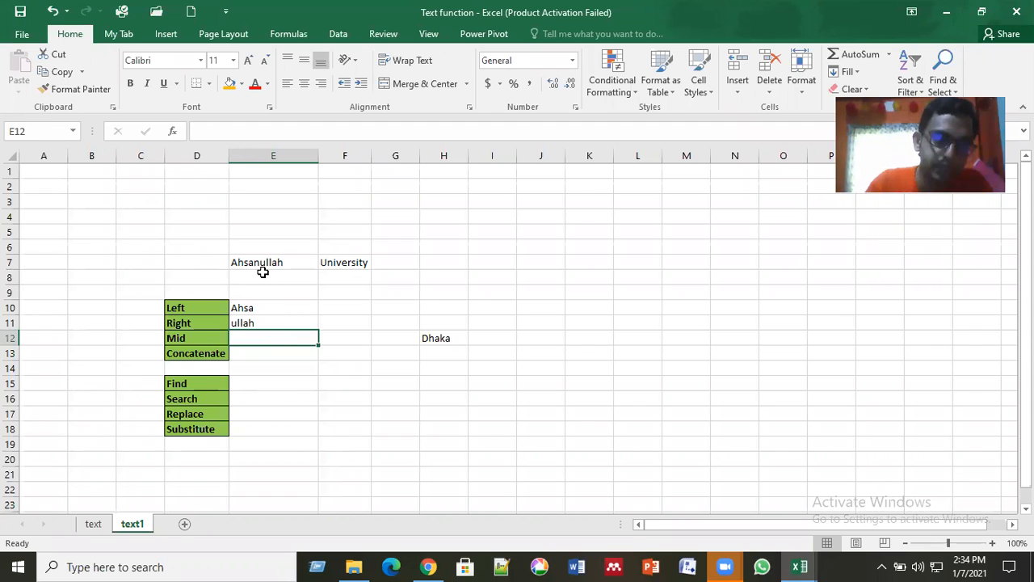
Step: Enter =MID(E7,3,2) in cell E12, beside the Mid label, to extract two characters starting from the third
type("=mid")
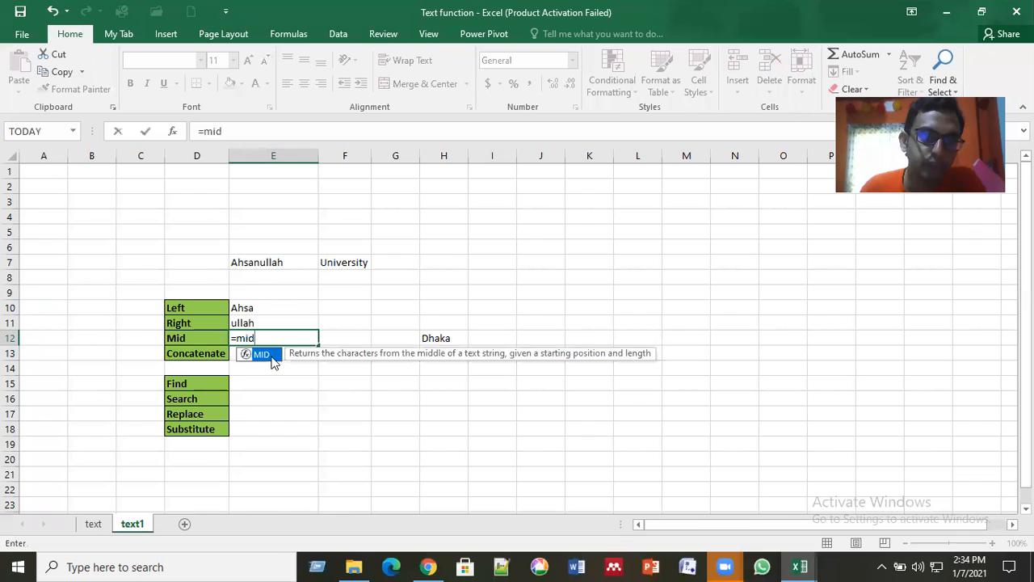
double_click(267, 356)
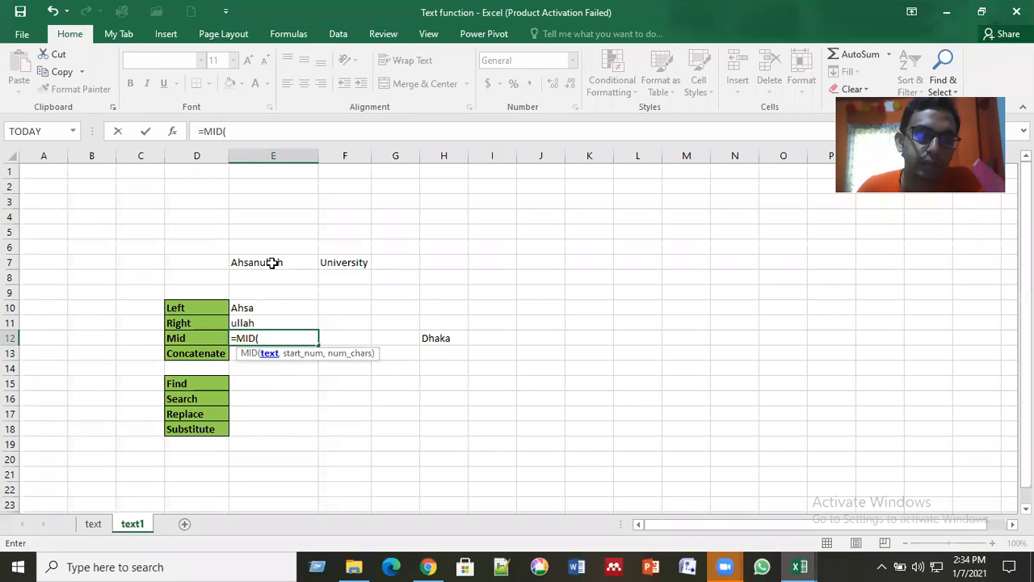
key("Up")
key("Up")
key("Up")
key("Up")
key("Up")
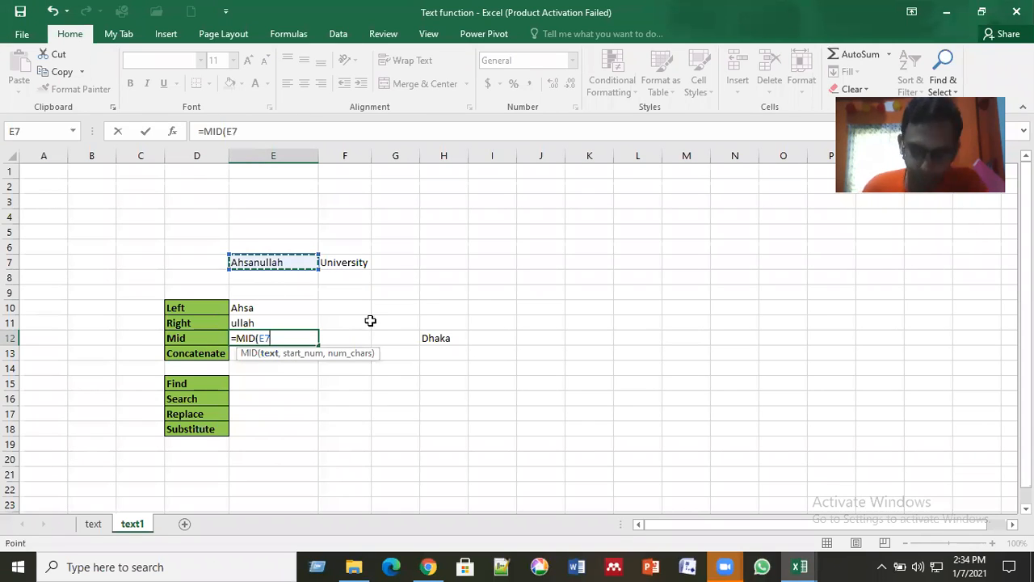
type(",")
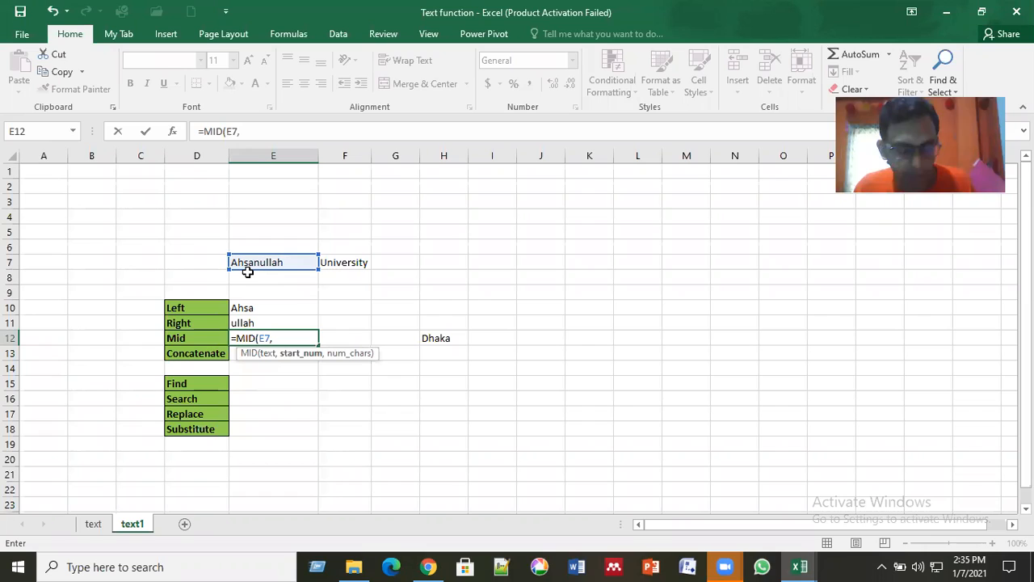
type("3")
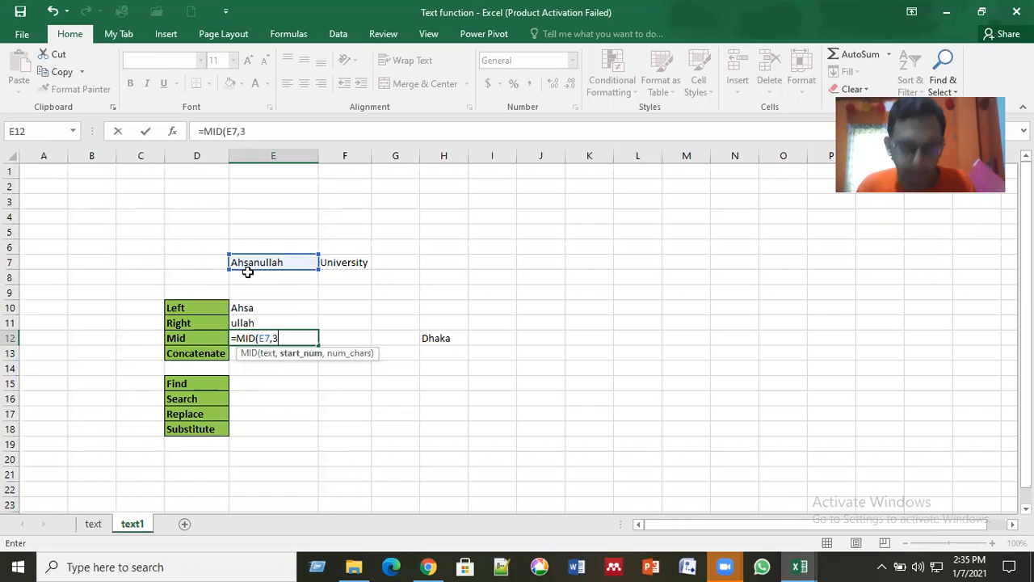
type(",")
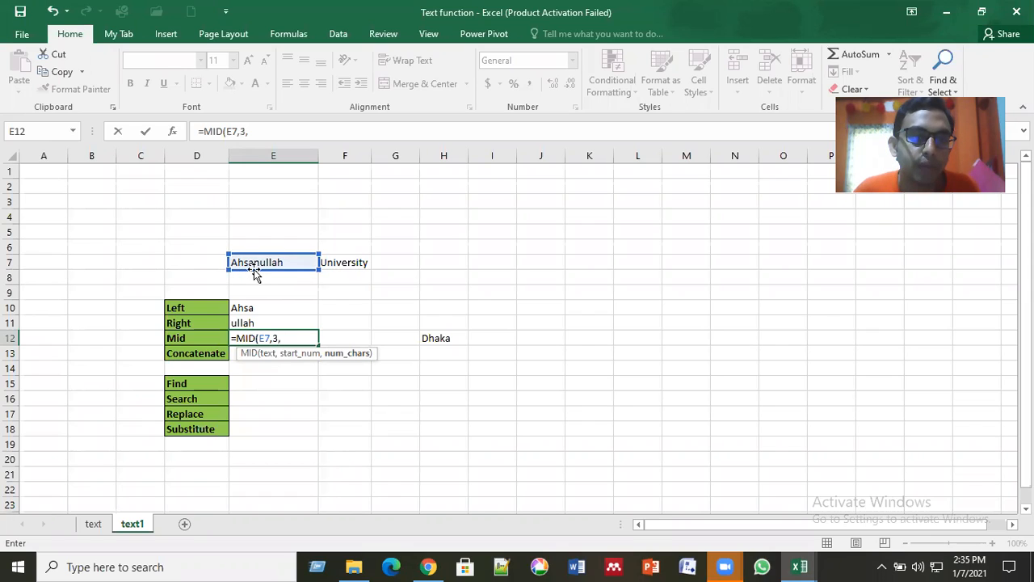
type("2")
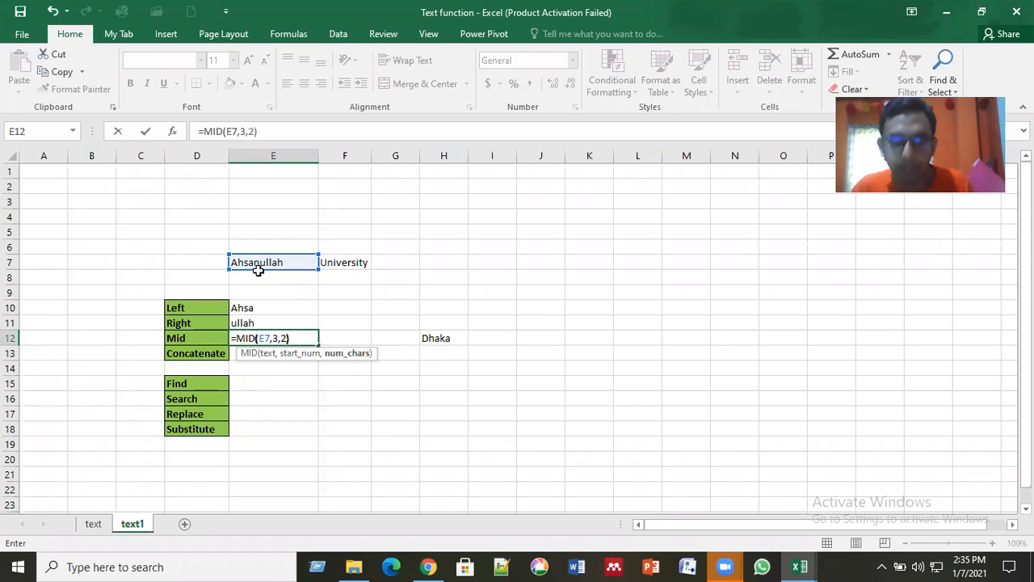
key("Return")
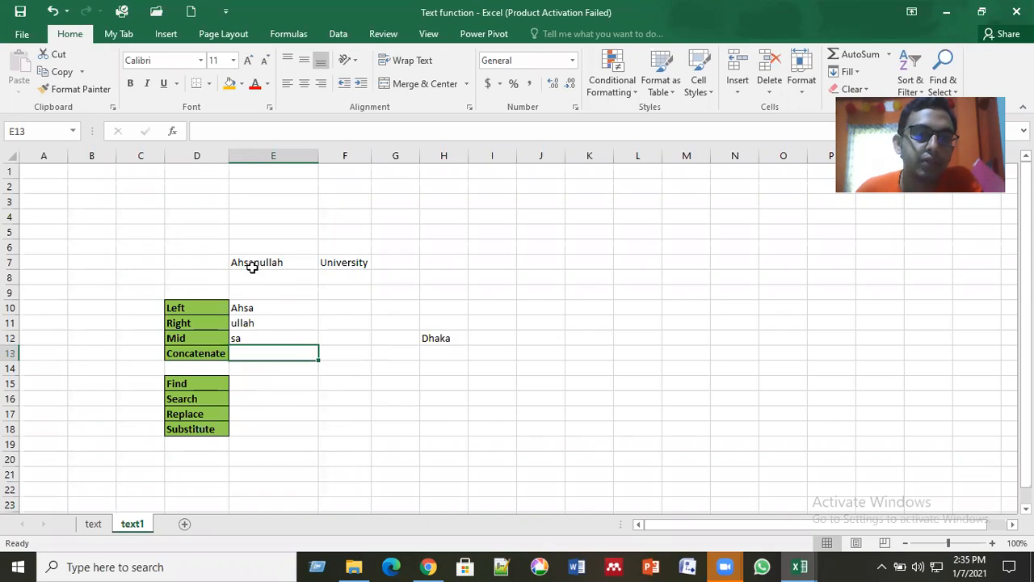
Step: Examine the arguments of the MID formula in cell E12, beside the Mid label
left_click(264, 338)
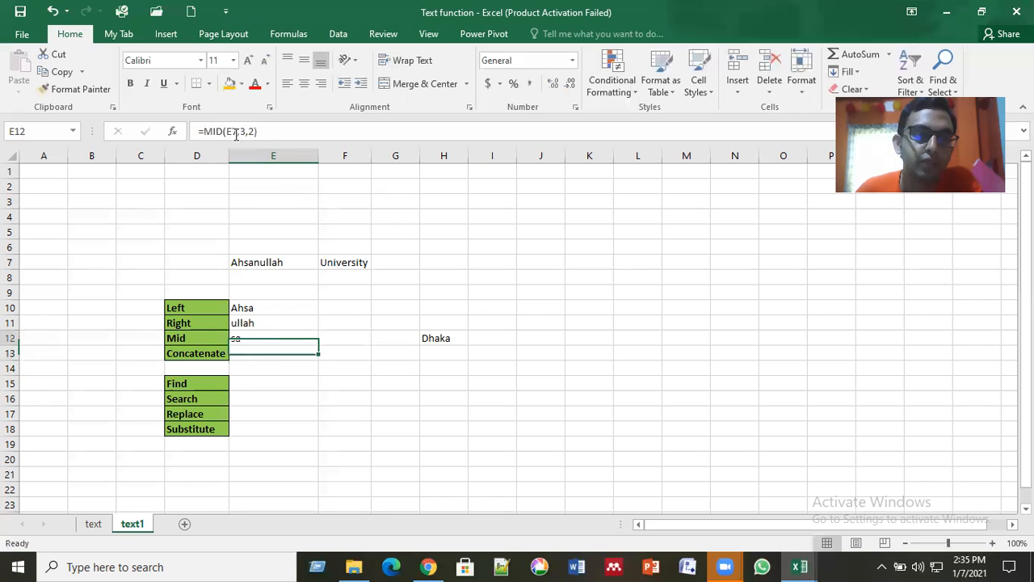
left_click(236, 135)
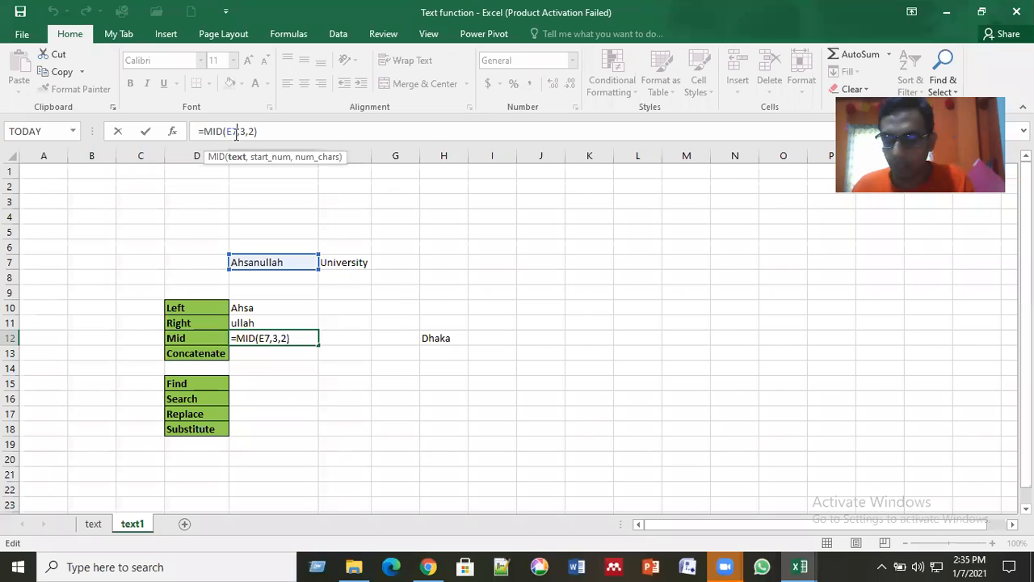
key("Return")
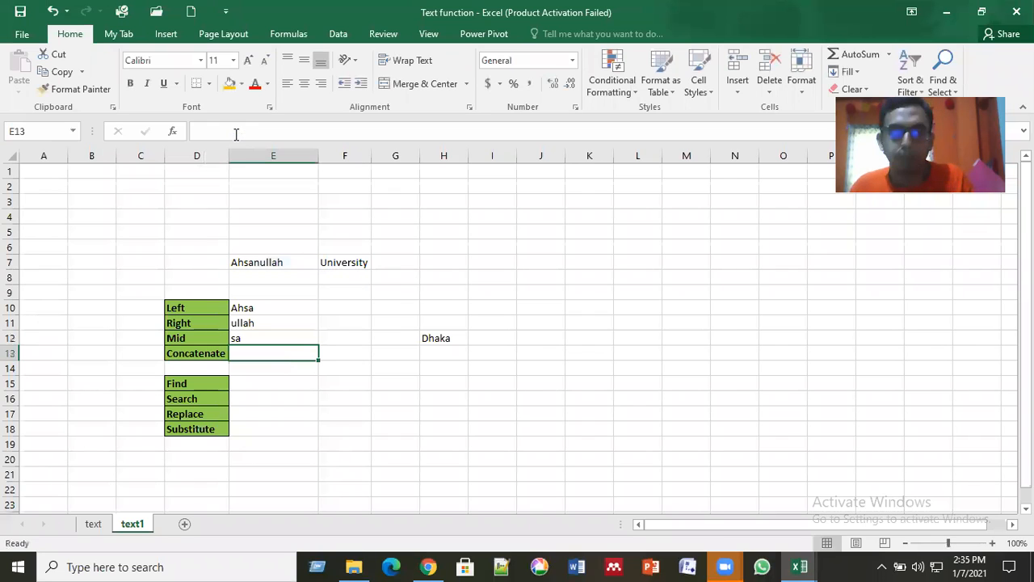
Step: Clear E12 and enter =MID(F7,4,3) there to extract three characters of University starting from the fourth
left_click(295, 338)
key("Delete")
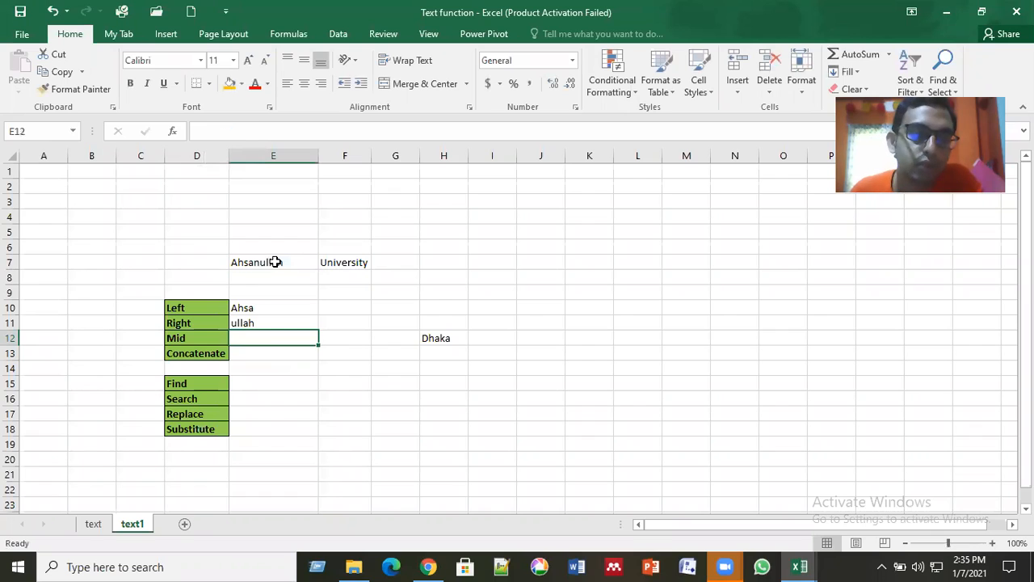
left_click(274, 262)
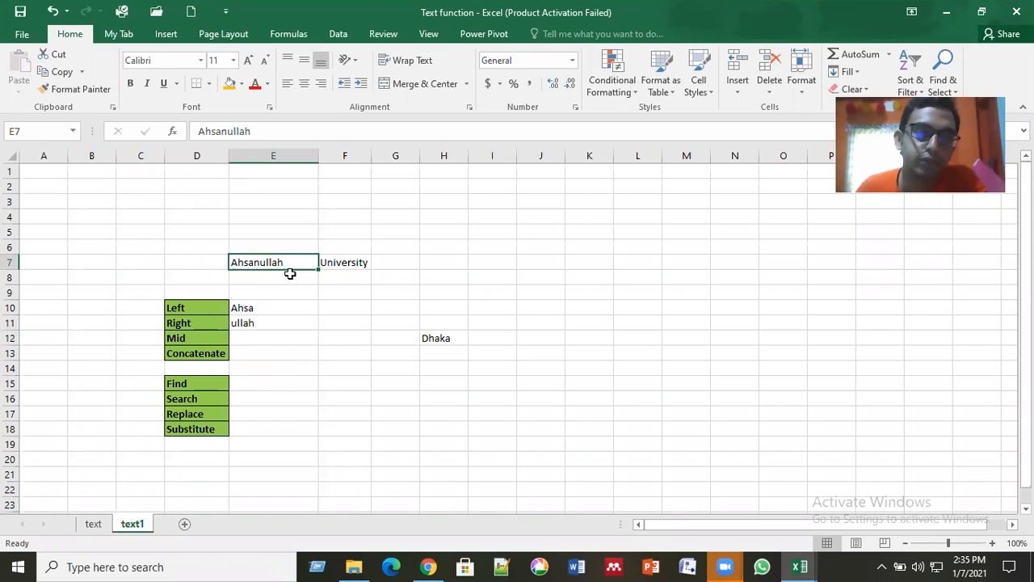
left_click(341, 267)
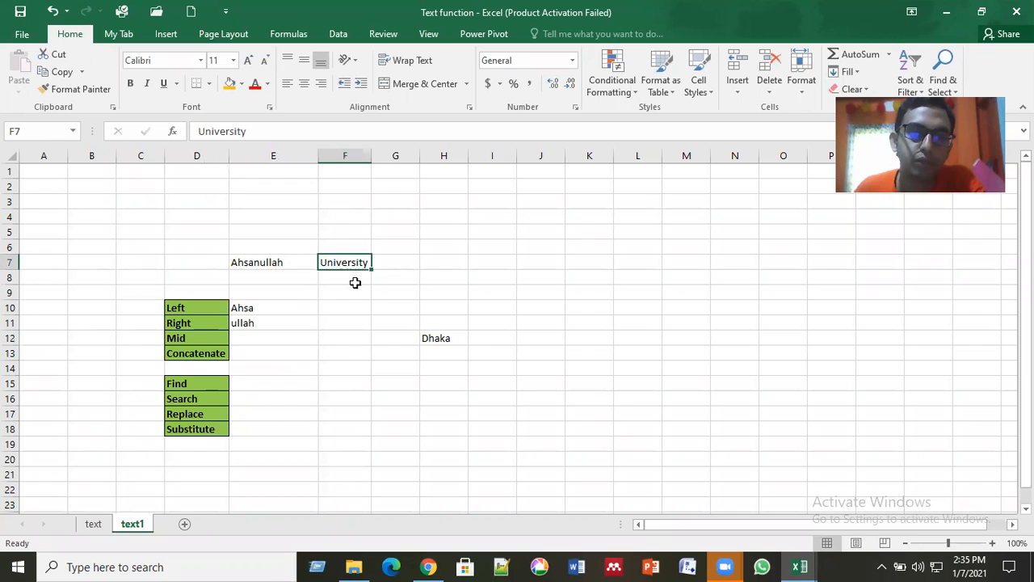
left_click(283, 338)
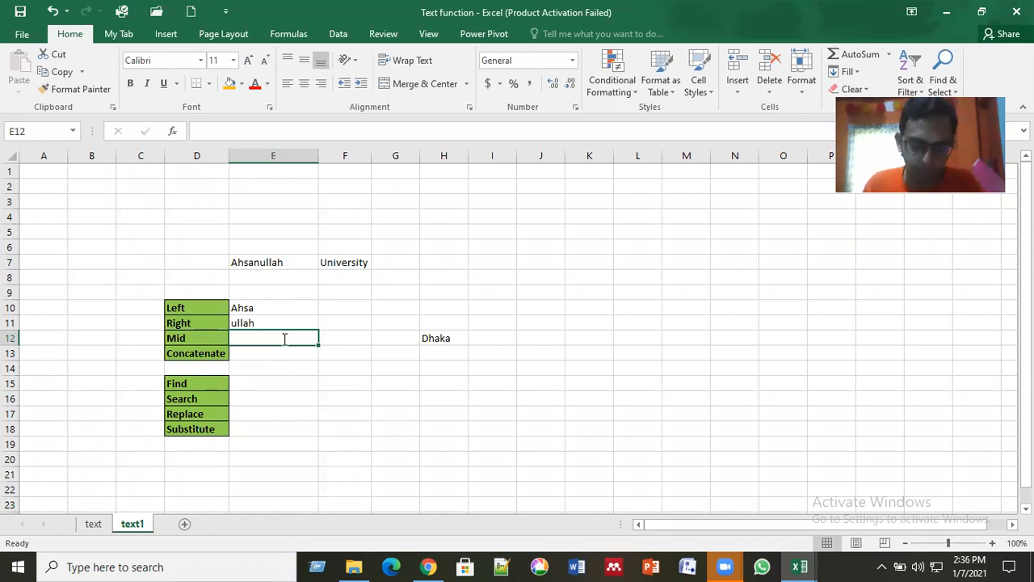
type("=mid")
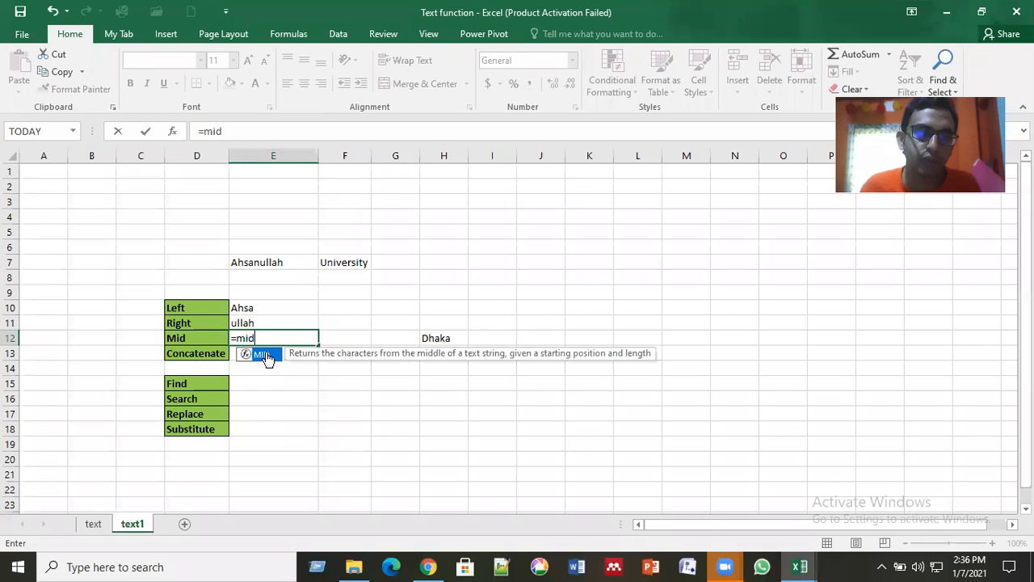
double_click(267, 356)
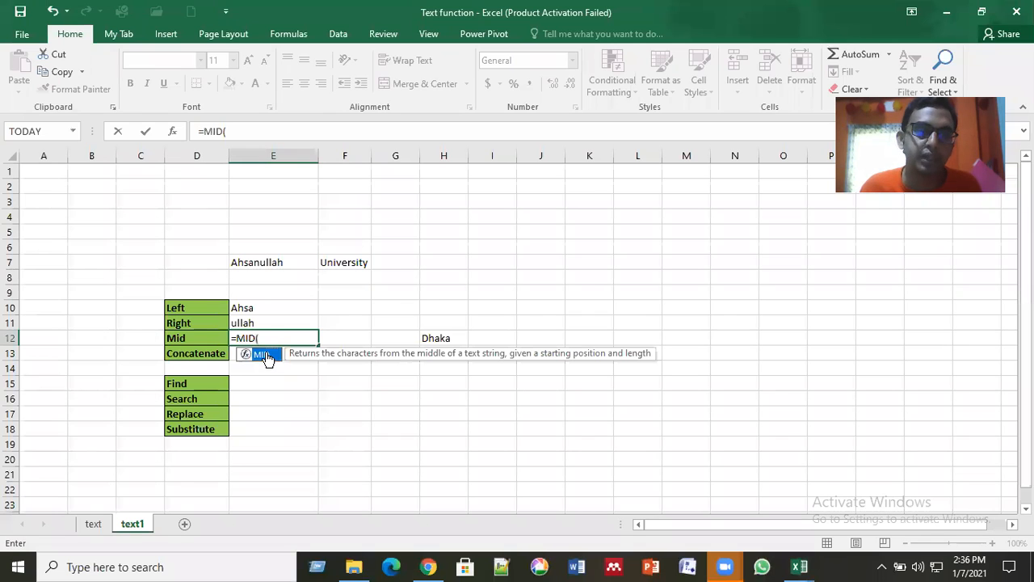
left_click(339, 260)
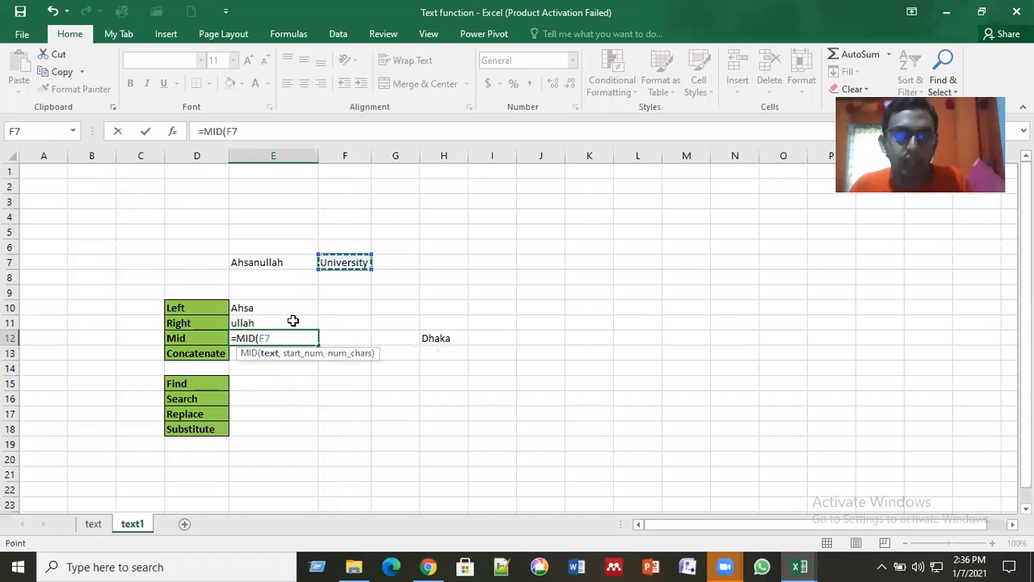
type(",")
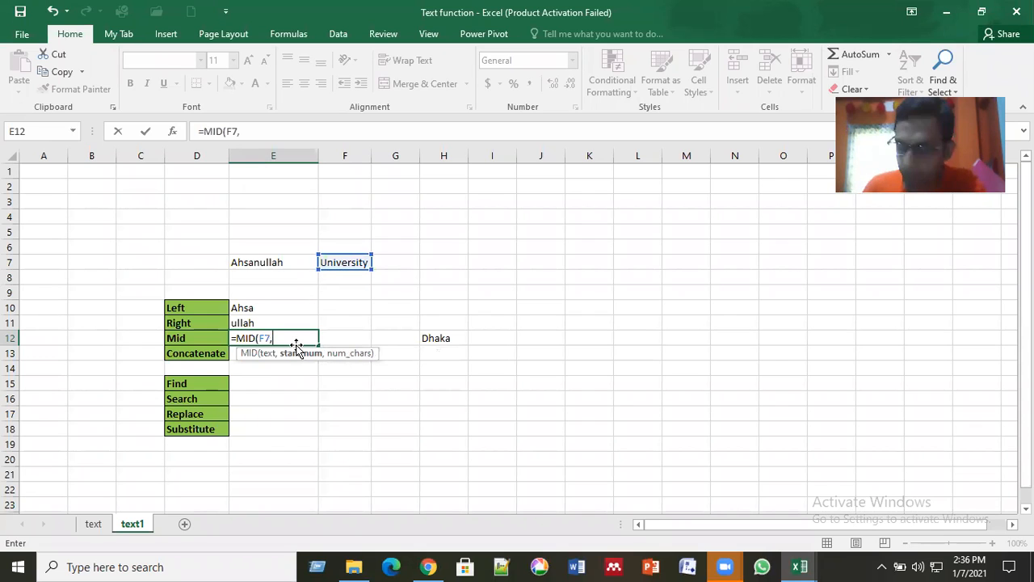
type("4")
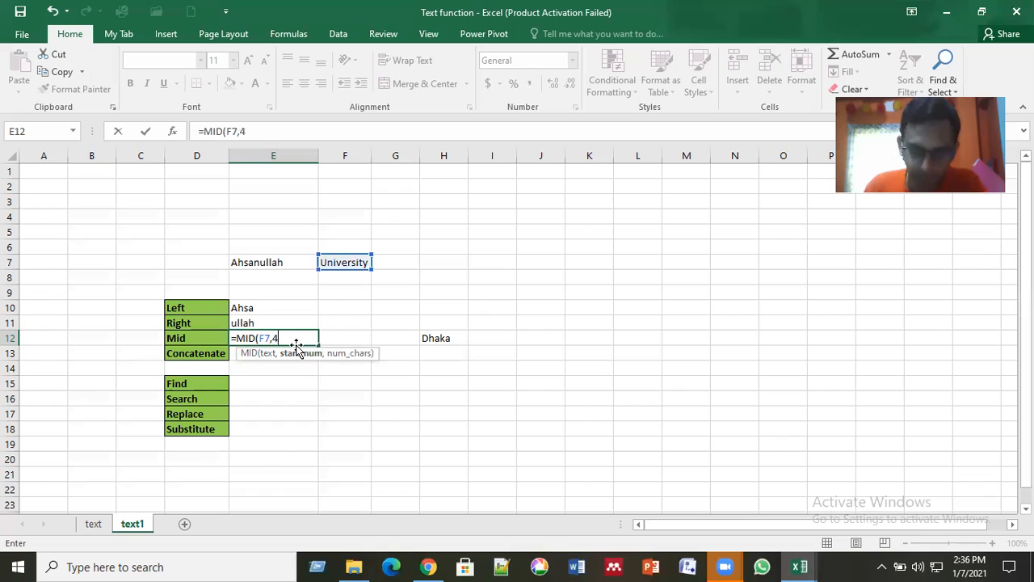
type(",")
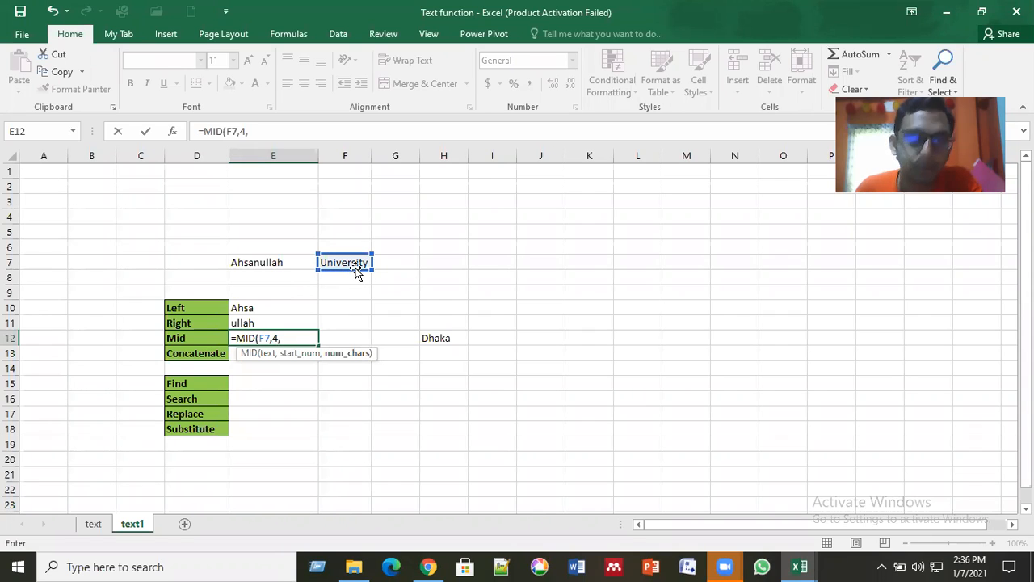
type("3")
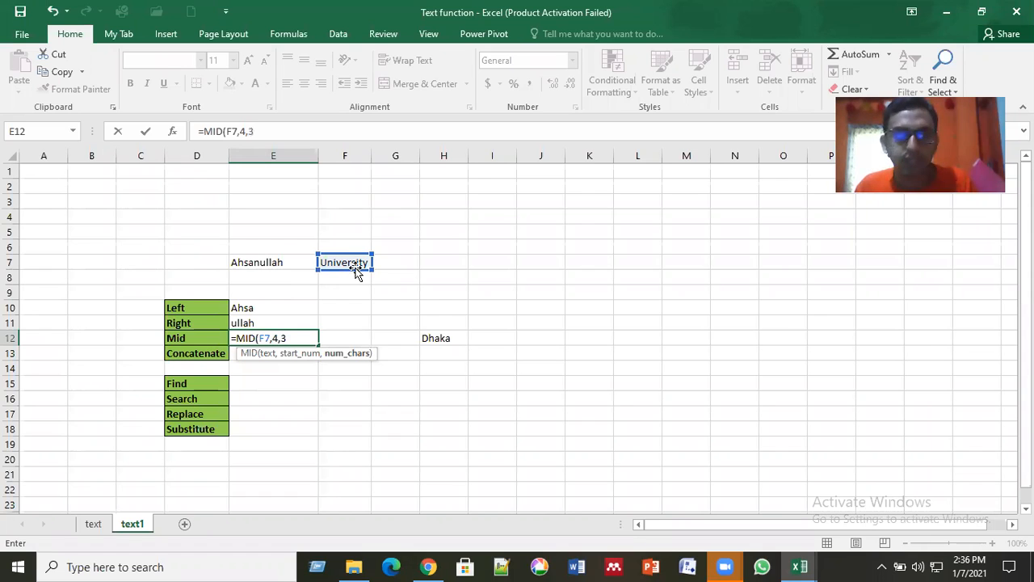
key("Return")
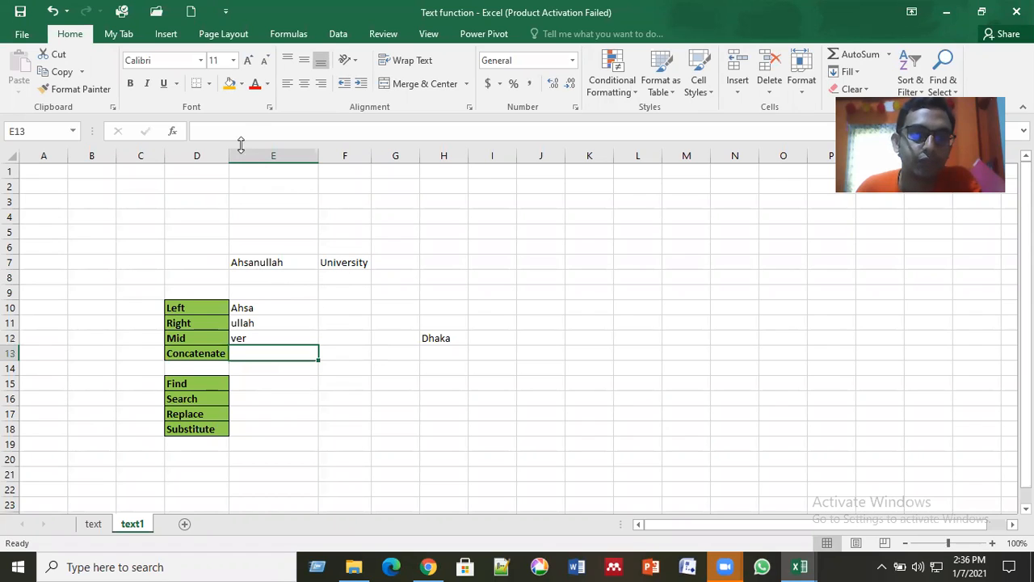
Step: Review the start position and character count in E12's new MID formula for University
key("Up")
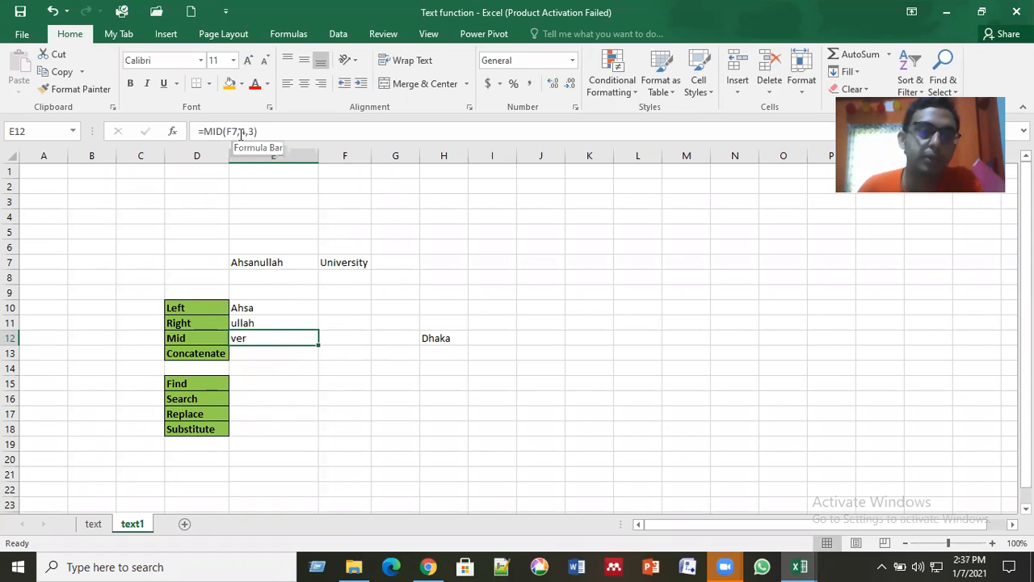
left_click(240, 134)
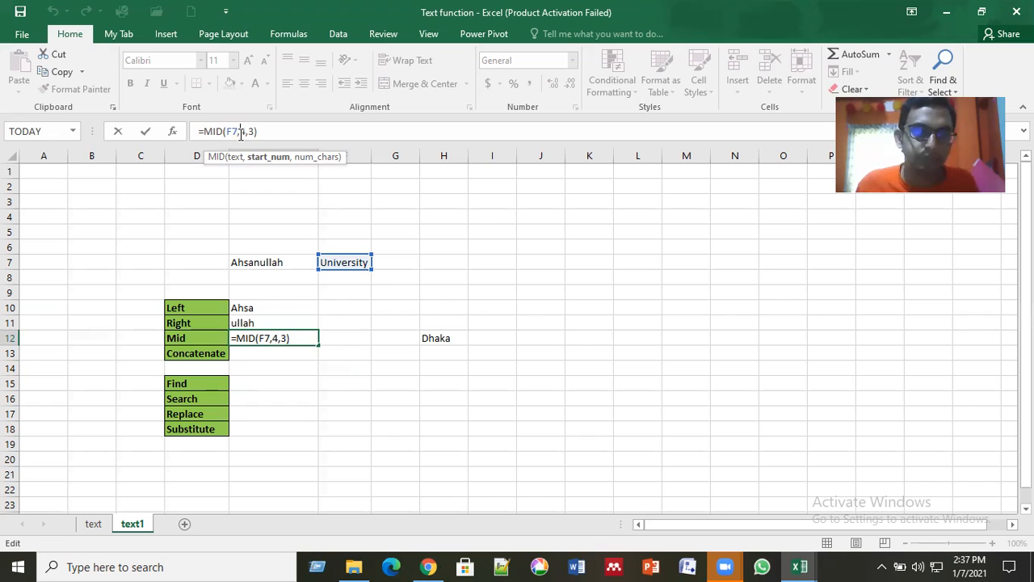
key("Return")
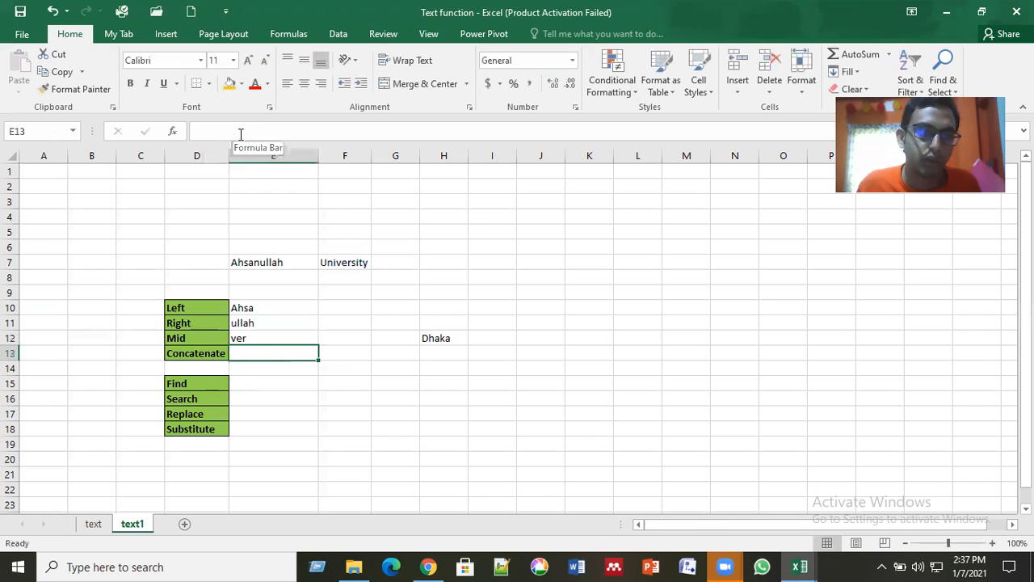
Step: Enter =CONCATENATE(E7,F7) in cell E13, beside the Concatenate label, and autofit column E to the joined text
type("=con")
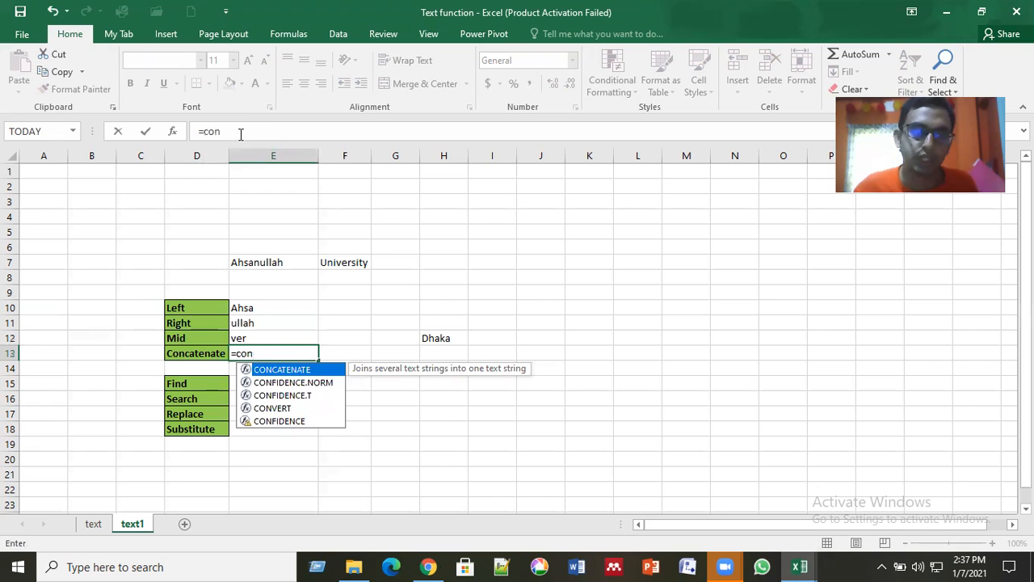
double_click(285, 372)
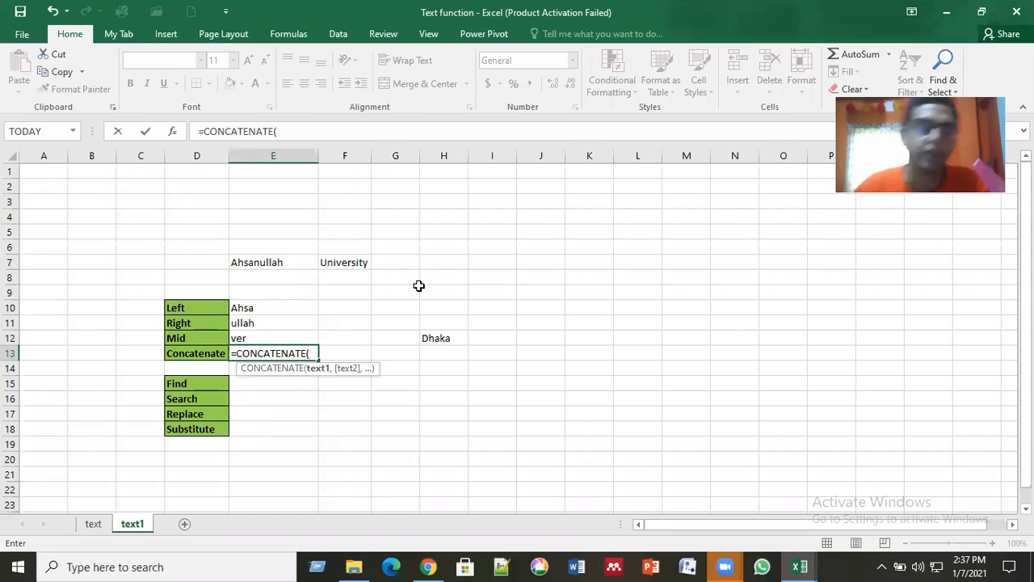
left_click(291, 263)
type(",")
left_click(359, 263)
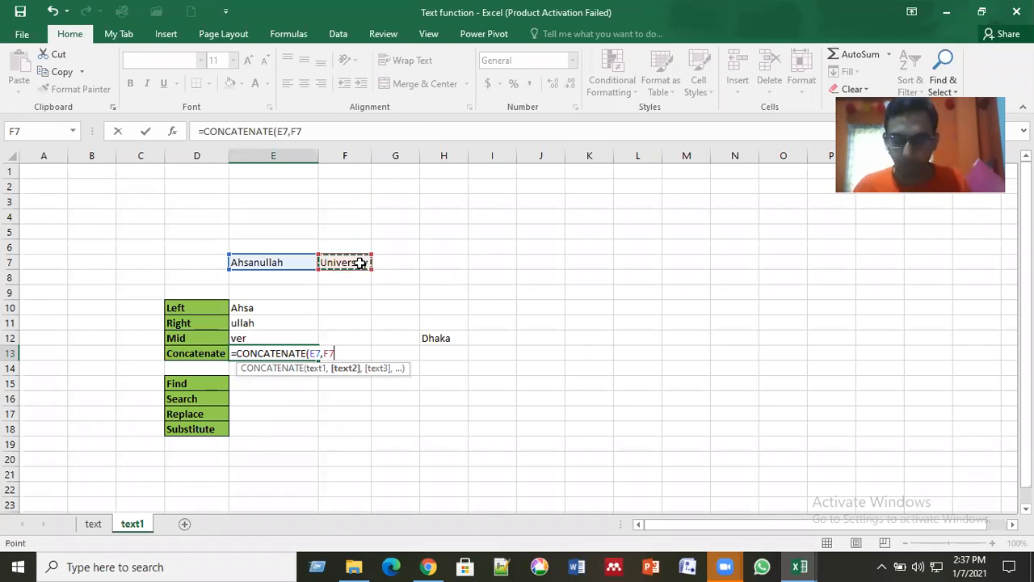
type(")")
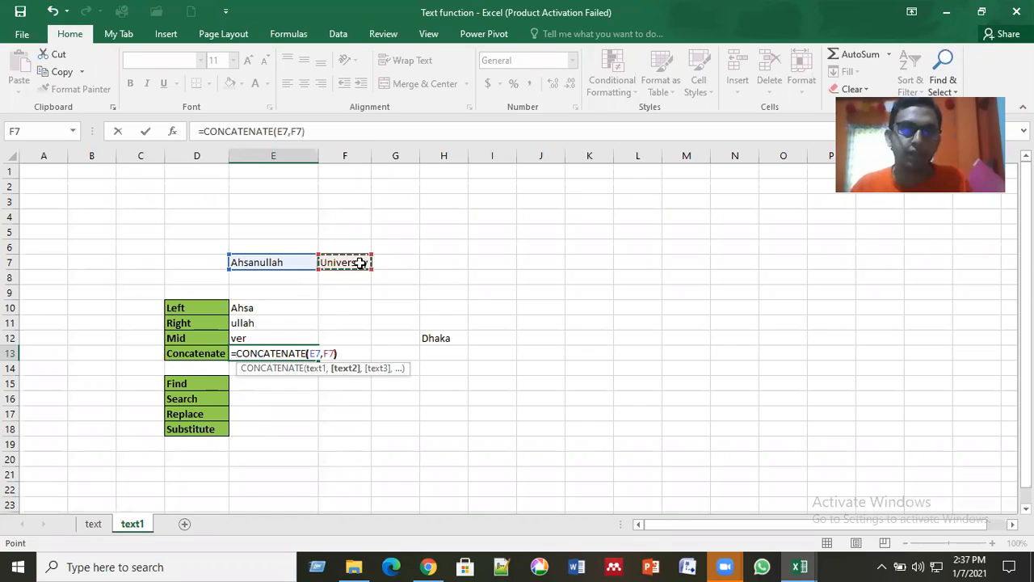
key("Return")
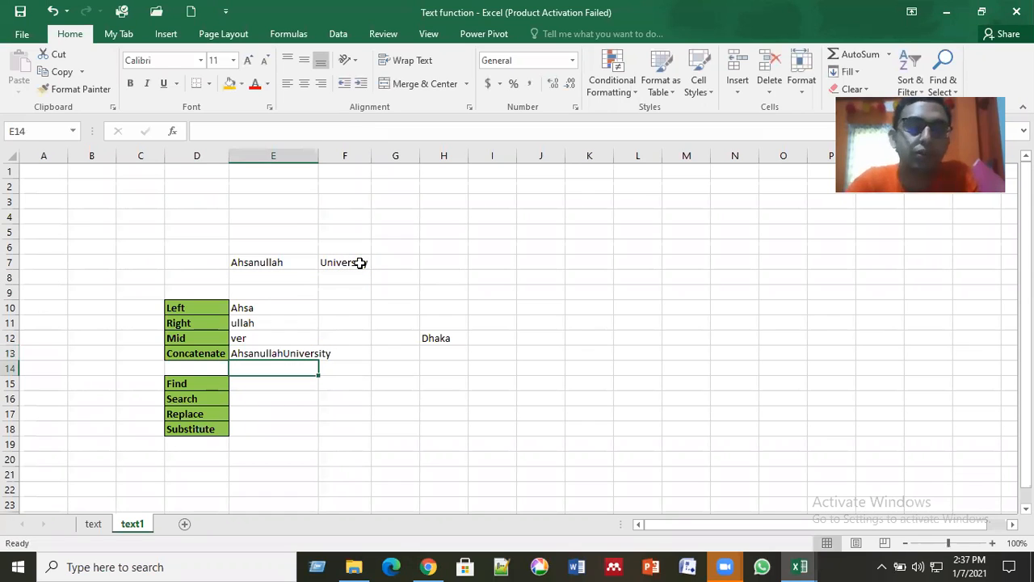
double_click(318, 153)
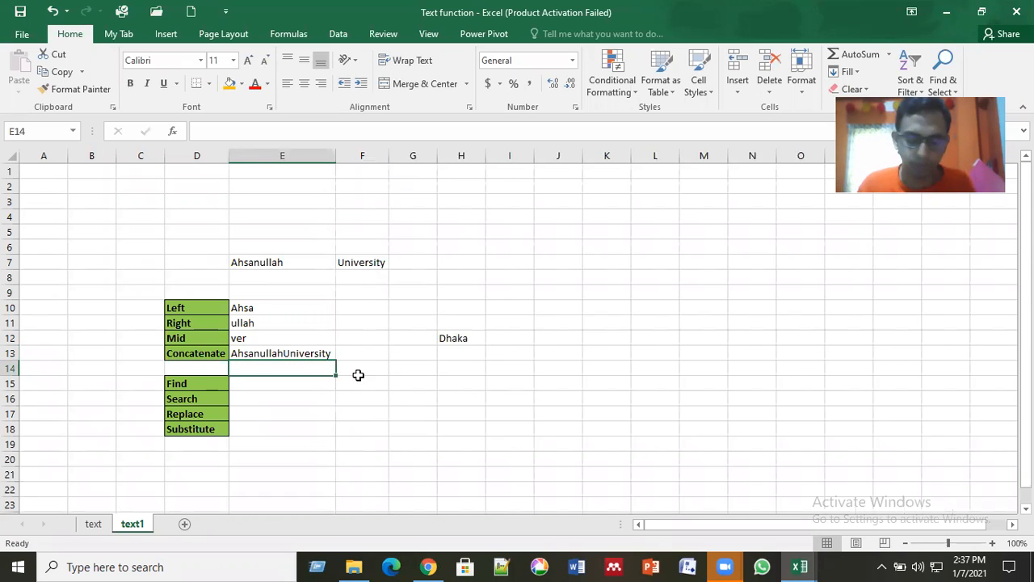
Step: Enter =CONCATENATE(E13," ",F7) in cell E14 to join the text in E13 and University with a space between
type("=conc")
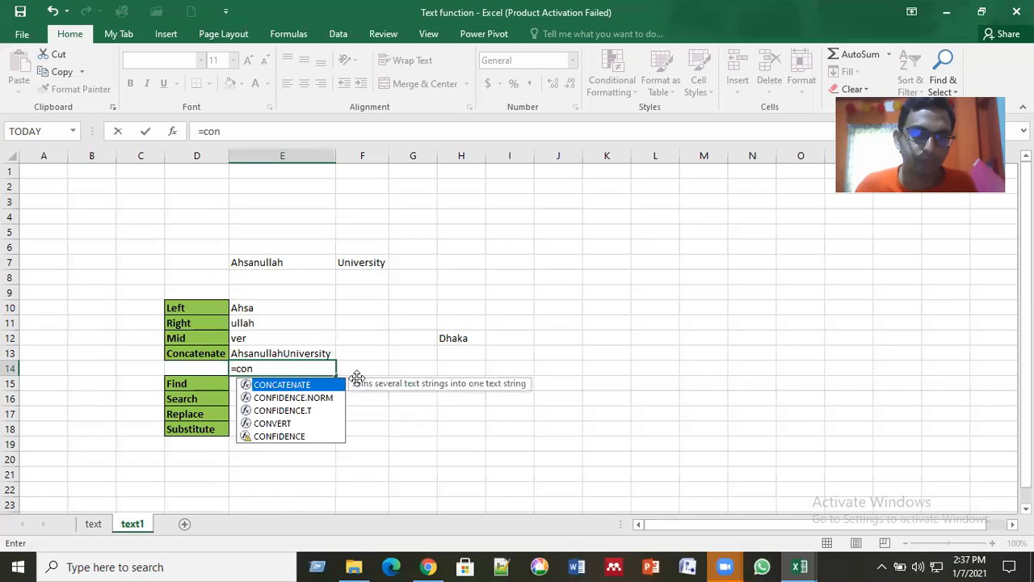
key("Tab")
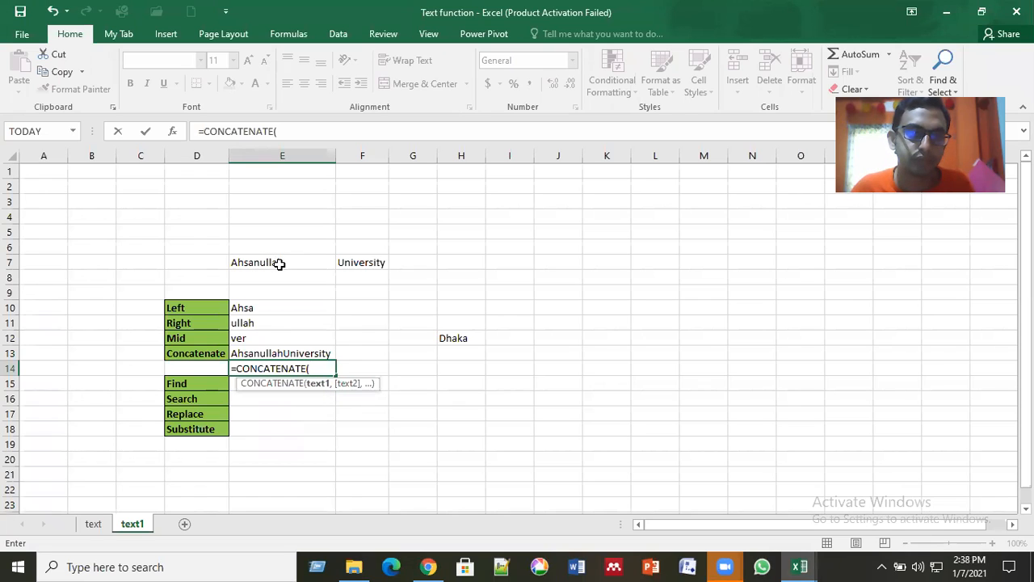
left_click(294, 353)
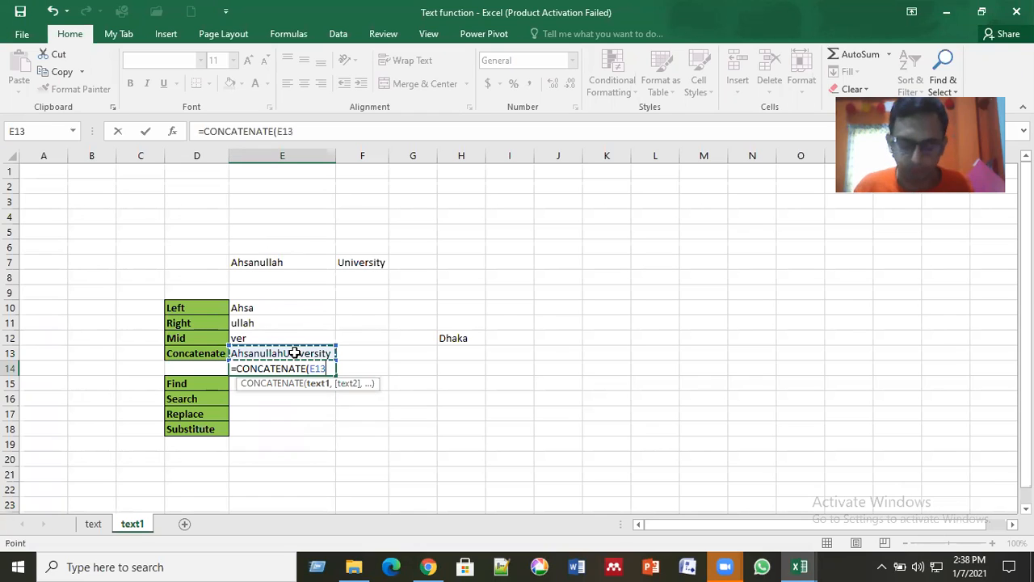
type(",")
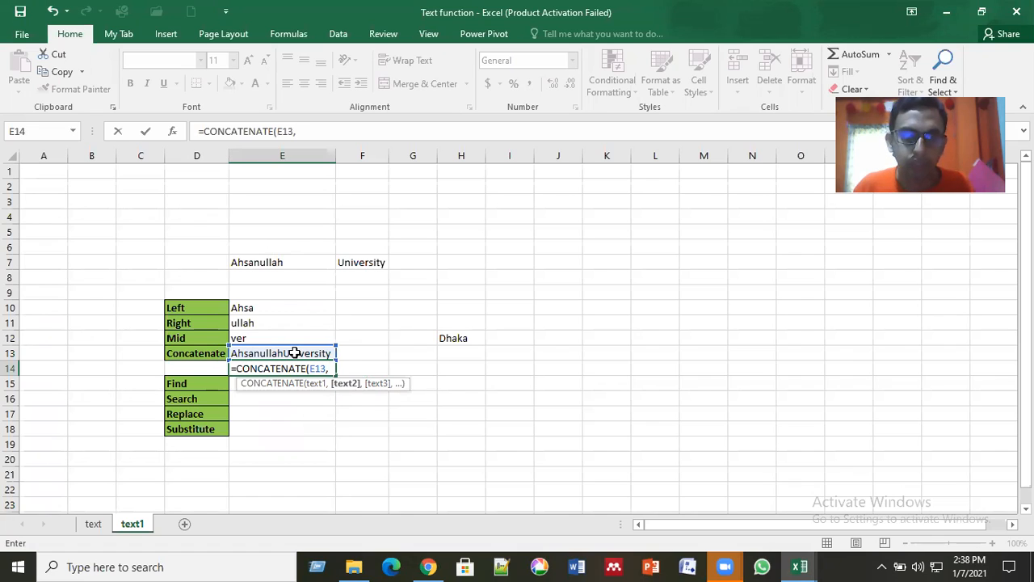
type("\" \",")
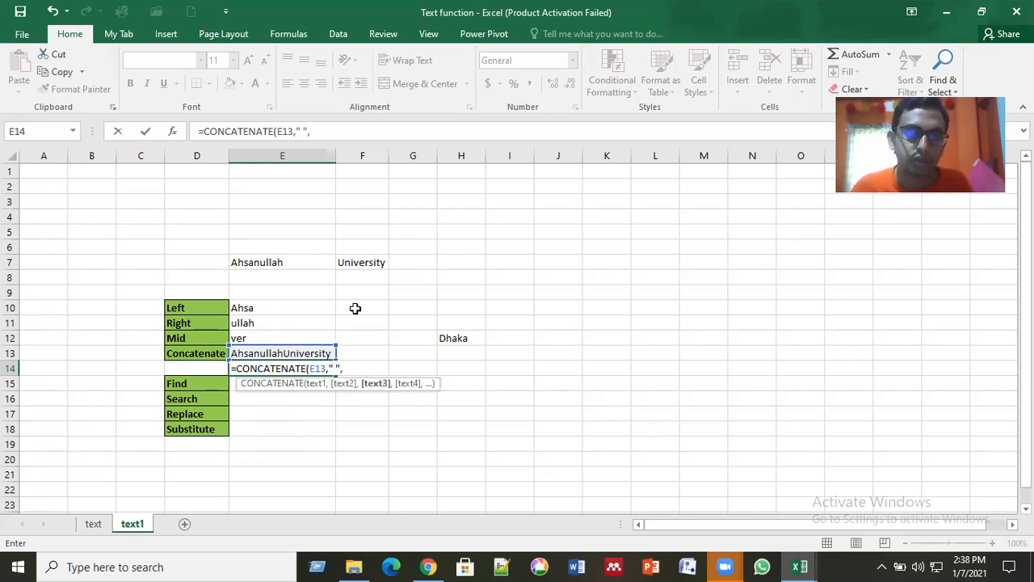
left_click(366, 266)
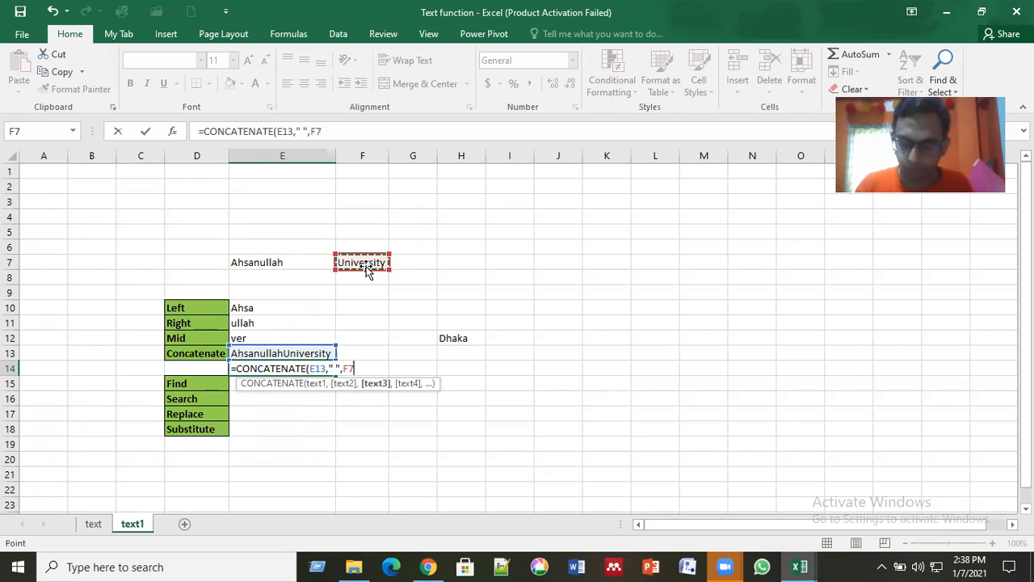
key("Return")
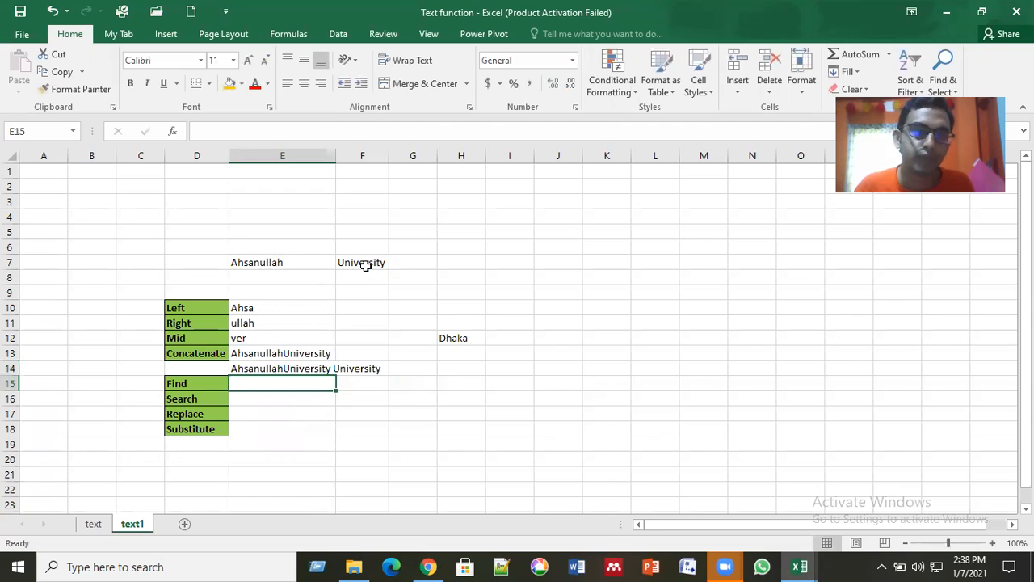
Step: Clear the CONCATENATE formula that joins E13 and F7 from cell E14
left_click(312, 369)
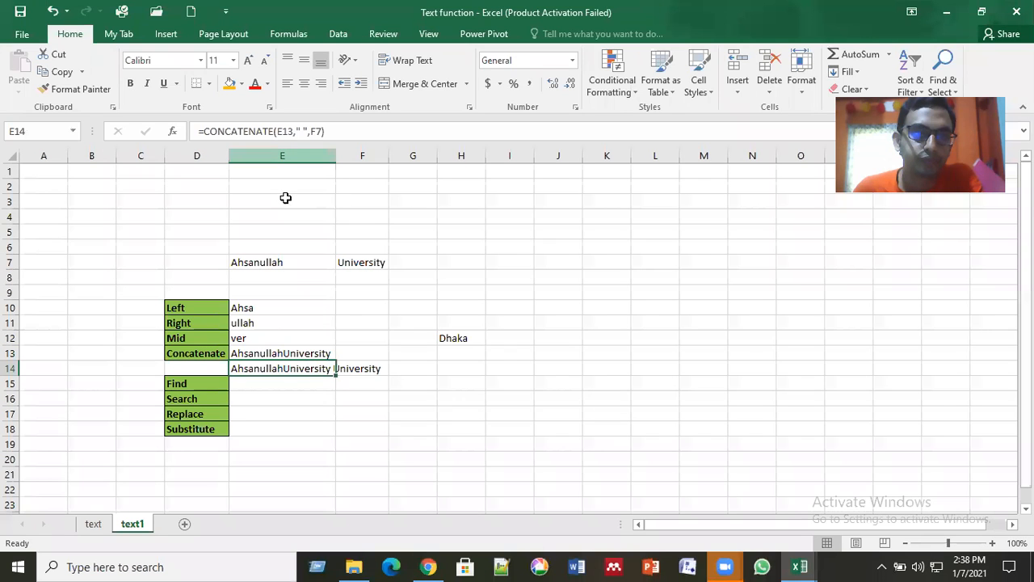
key("F2")
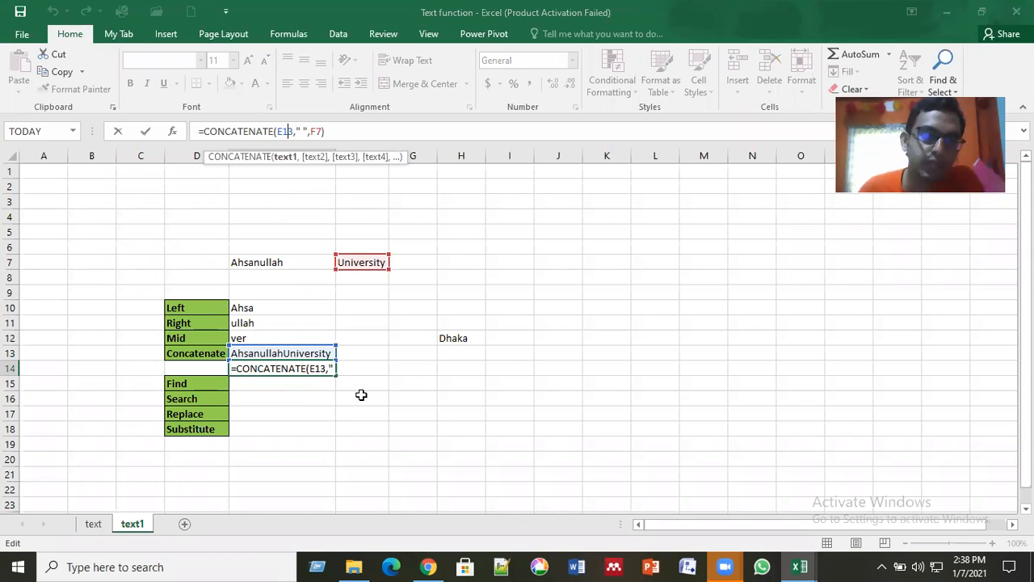
left_click(326, 386)
left_click(300, 368)
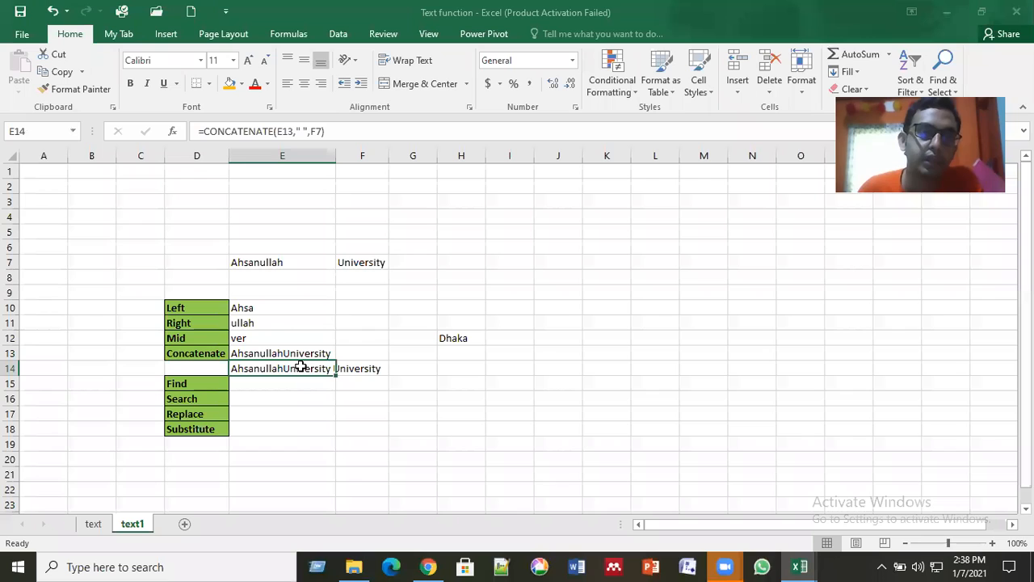
double_click(301, 368)
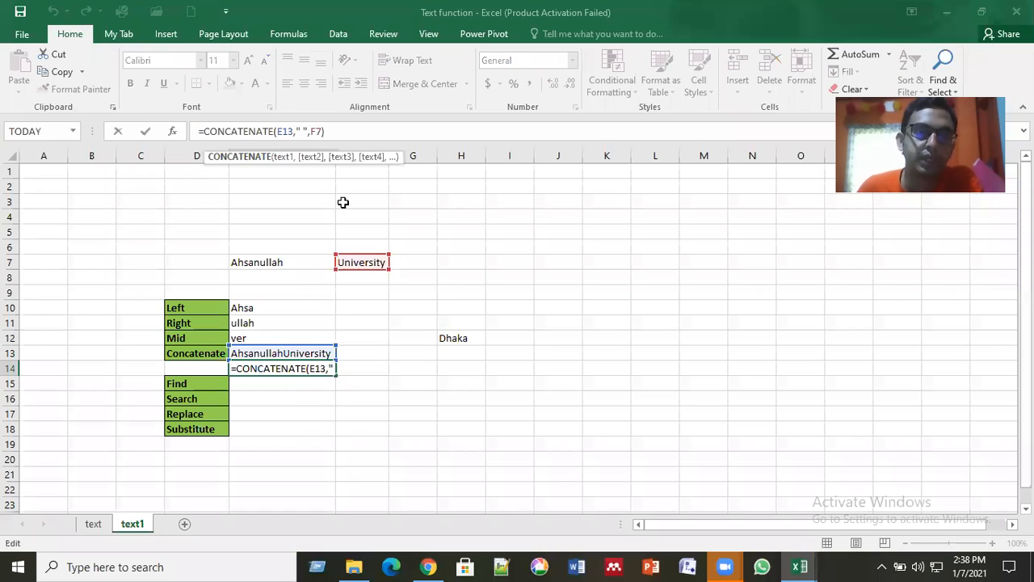
left_click_drag(326, 131, 171, 138)
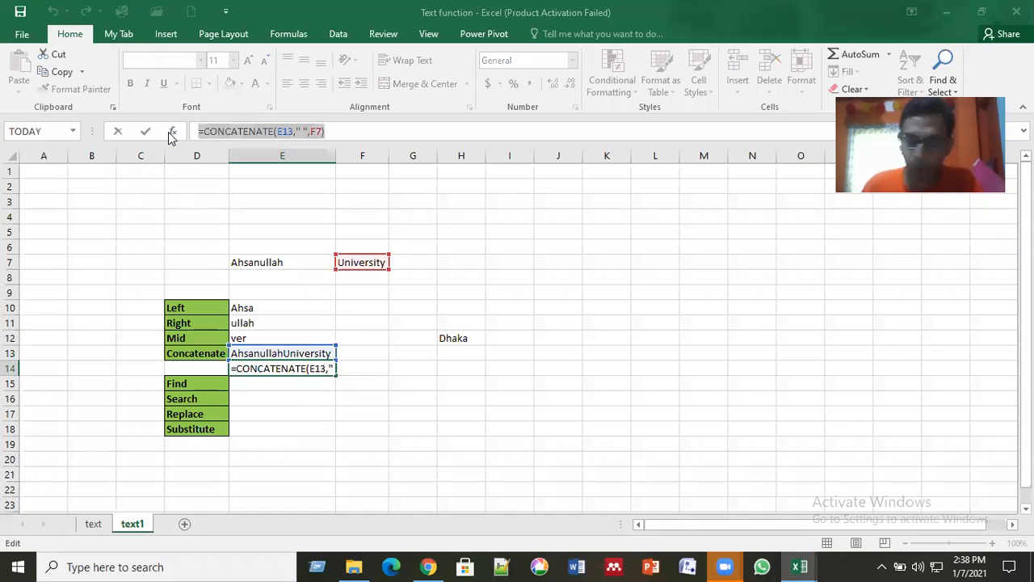
key("Delete")
key("Return")
Step: Enter =CONCATENATE(E7," ",F7) in cell E14 to join Ahsanullah and University with a space between
left_click(282, 370)
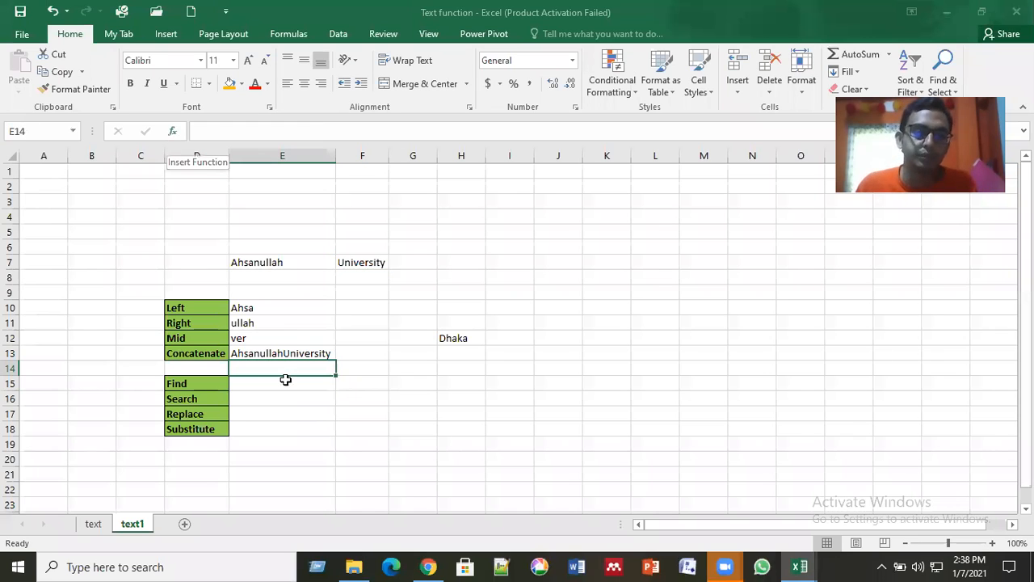
type("=")
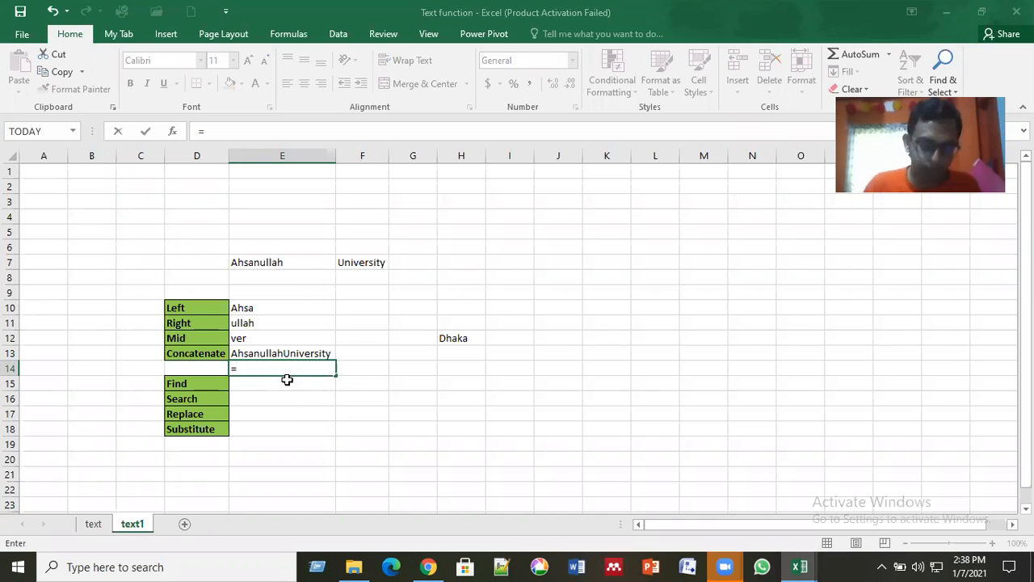
type("con")
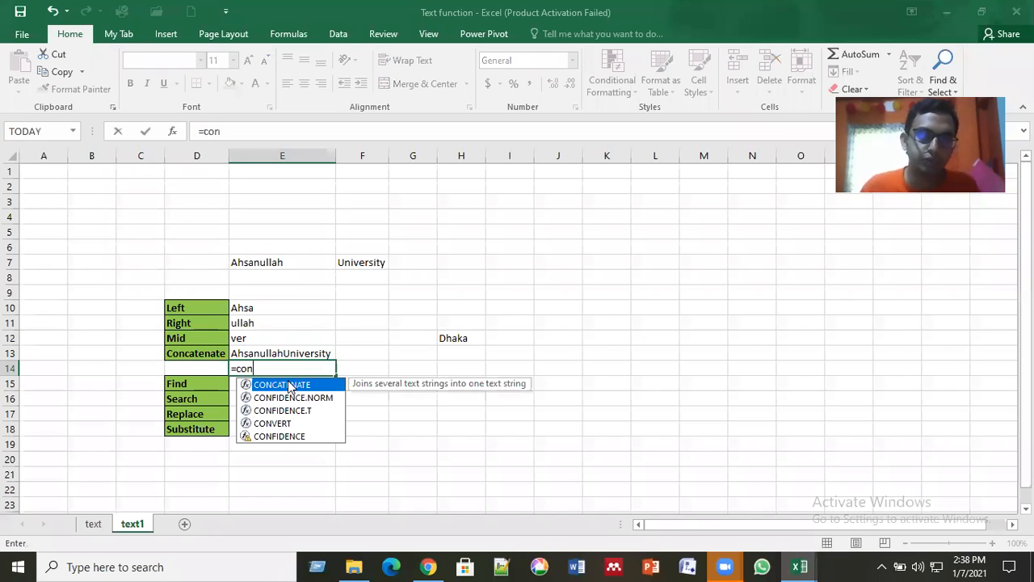
double_click(303, 384)
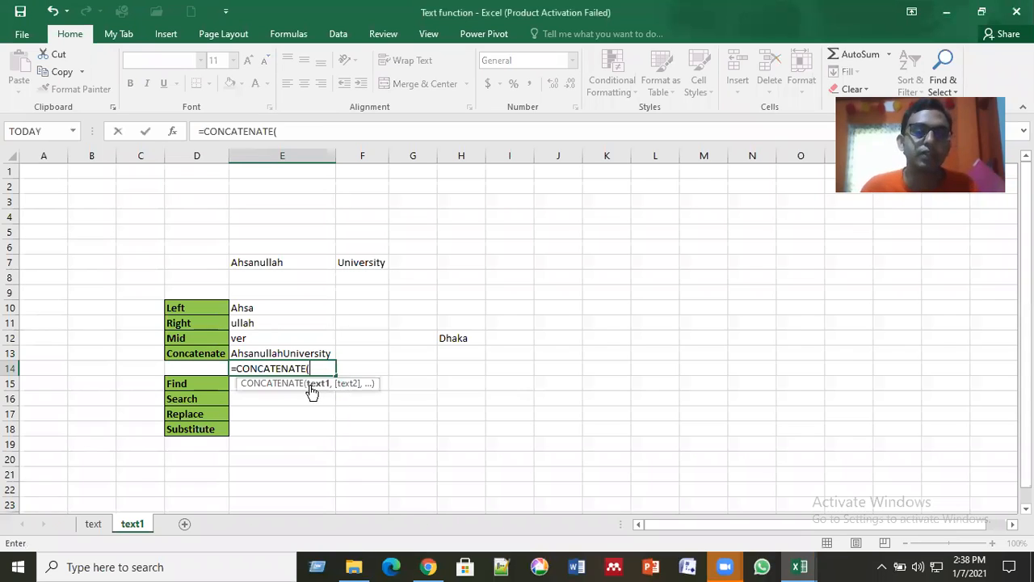
left_click(277, 264)
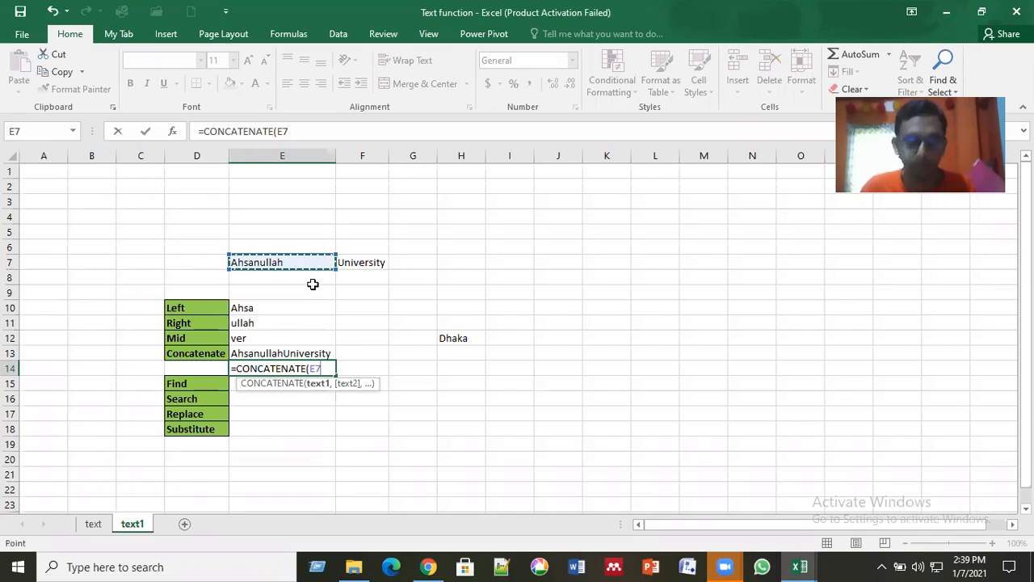
type(",")
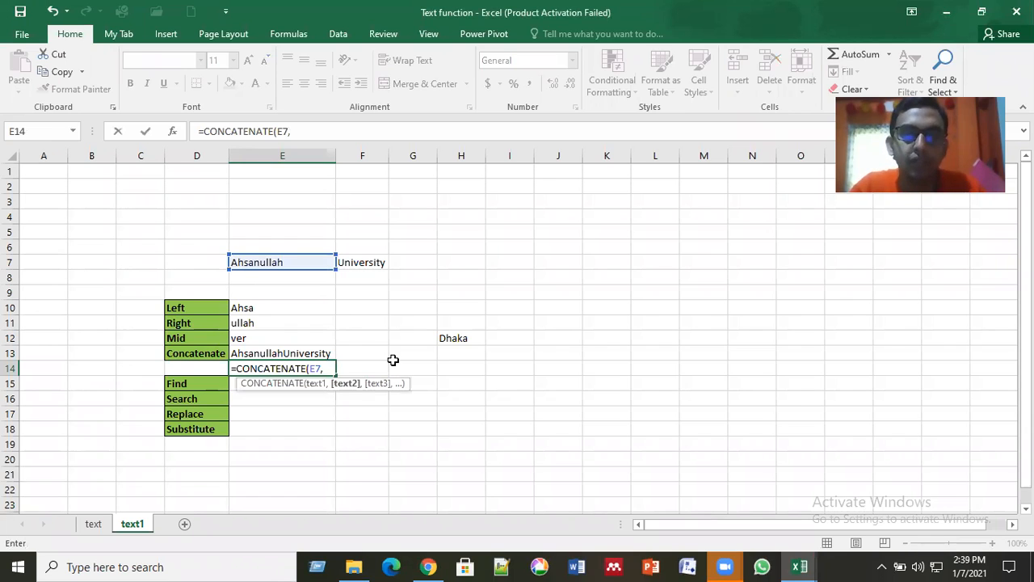
type("\" \",")
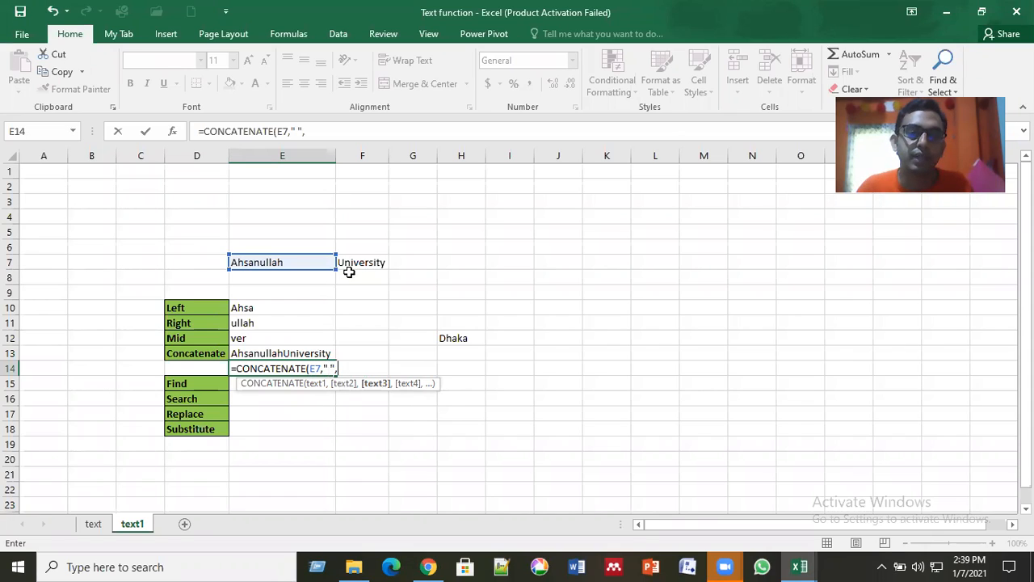
left_click(372, 262)
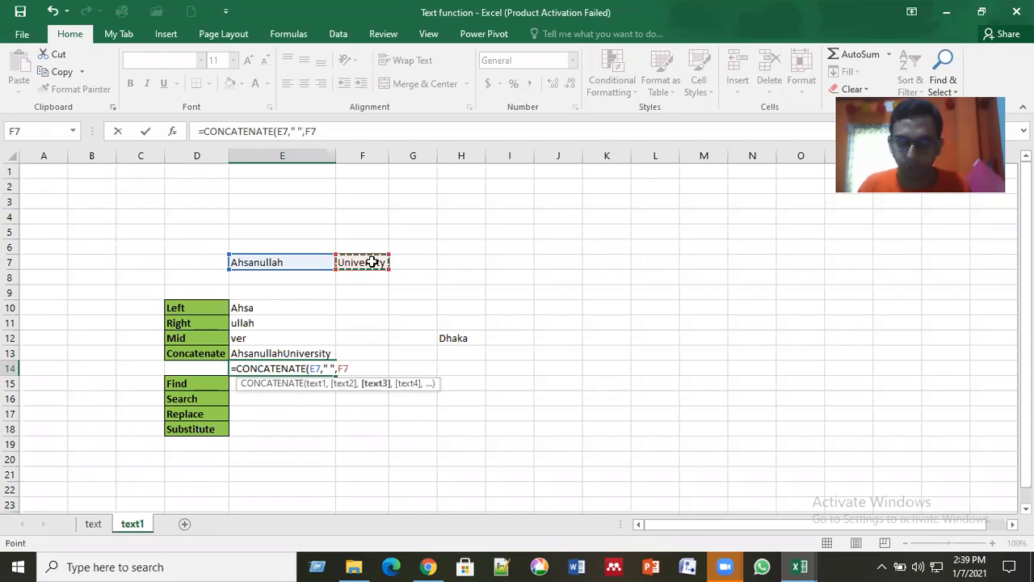
key("Return")
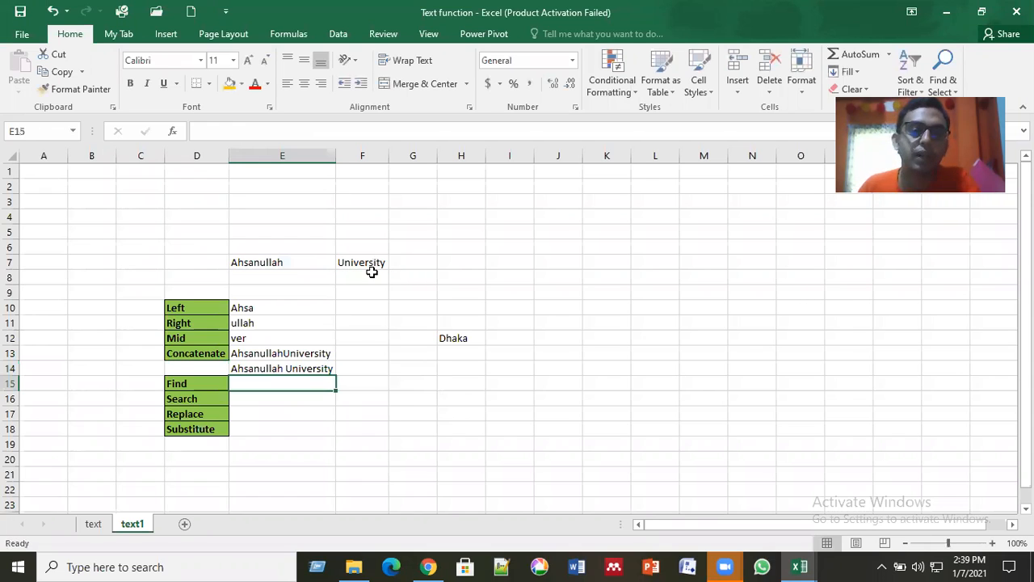
Step: Compare the CONCATENATE formulas in E13 and E14, one without and one with the space argument
left_click(293, 367)
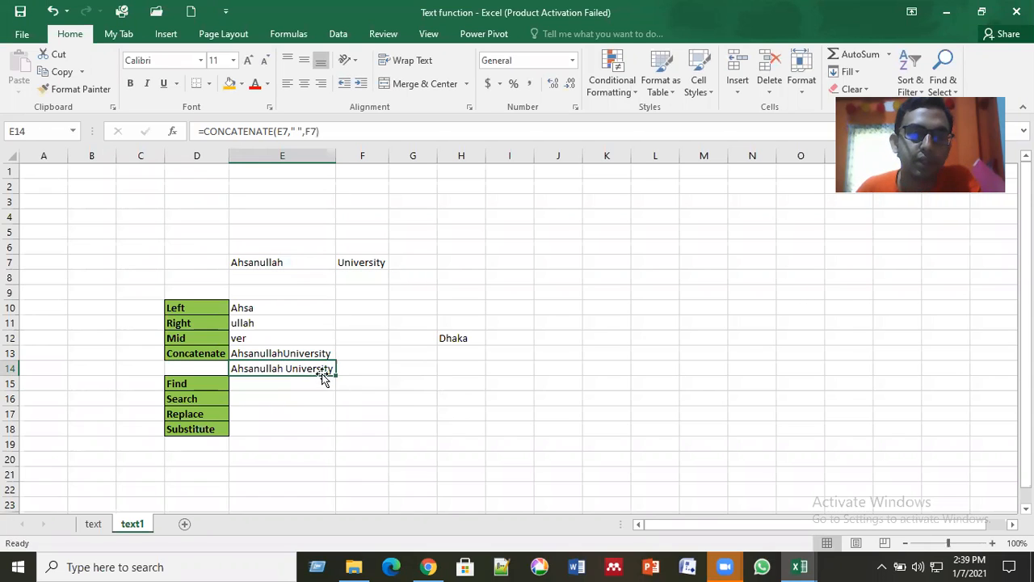
left_click(329, 352)
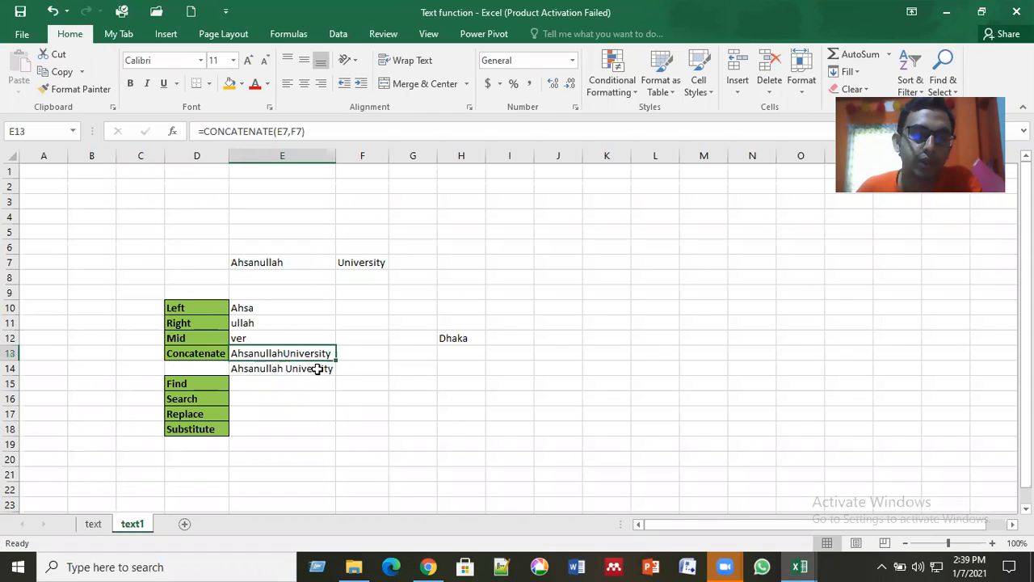
left_click(318, 368)
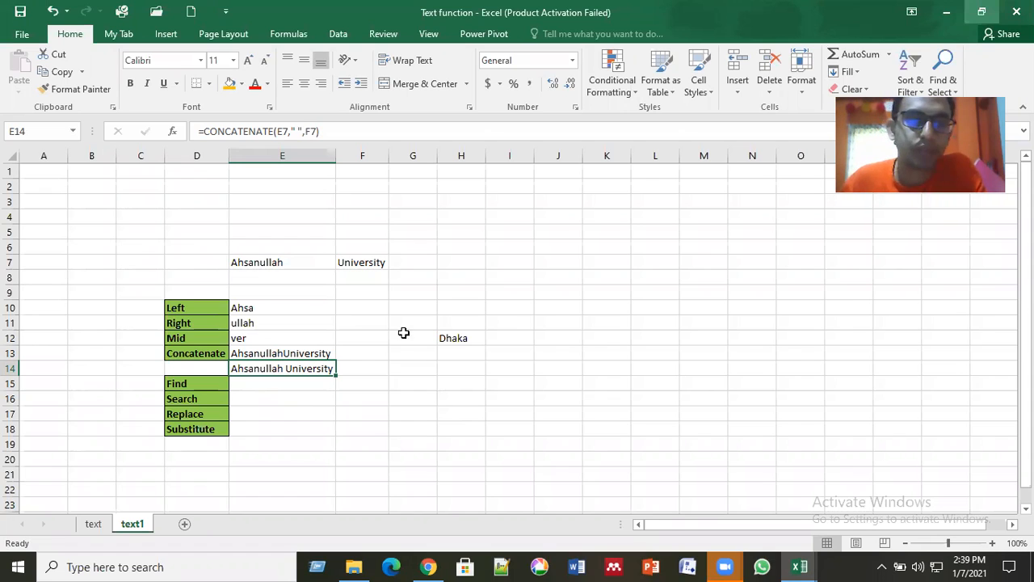
Step: Try =CONCATENATE(E7,F7) in cell E15 as a repeat of the join without a space, and clear the cell again
left_click(307, 384)
type("=")
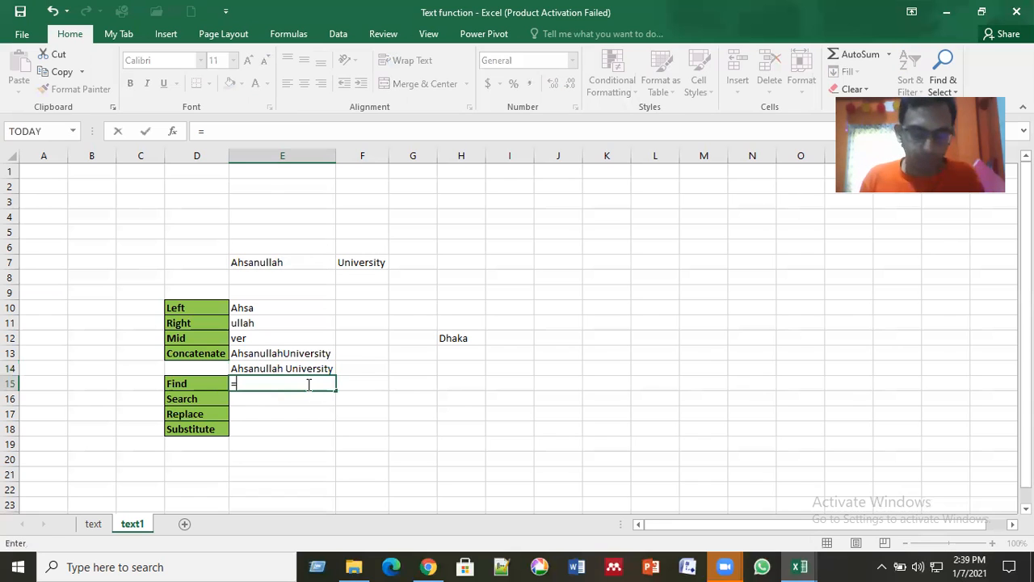
type("con")
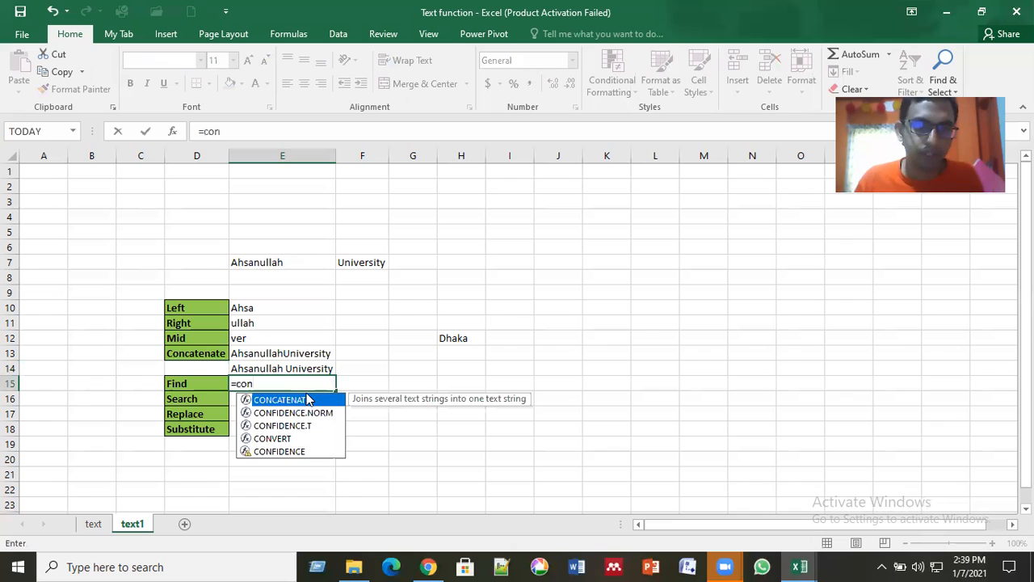
double_click(307, 399)
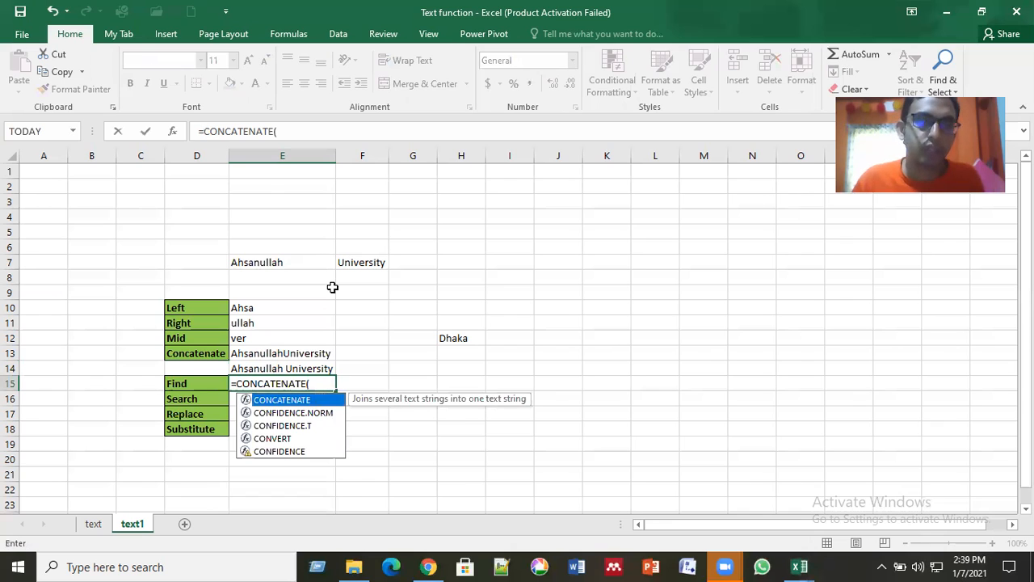
left_click(272, 260)
type(",")
left_click(370, 265)
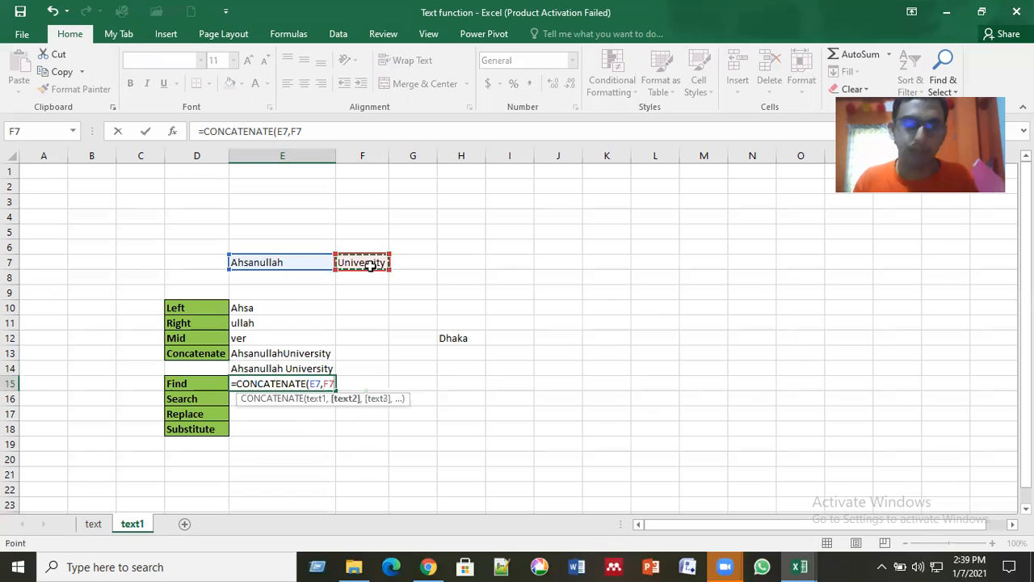
key("Return")
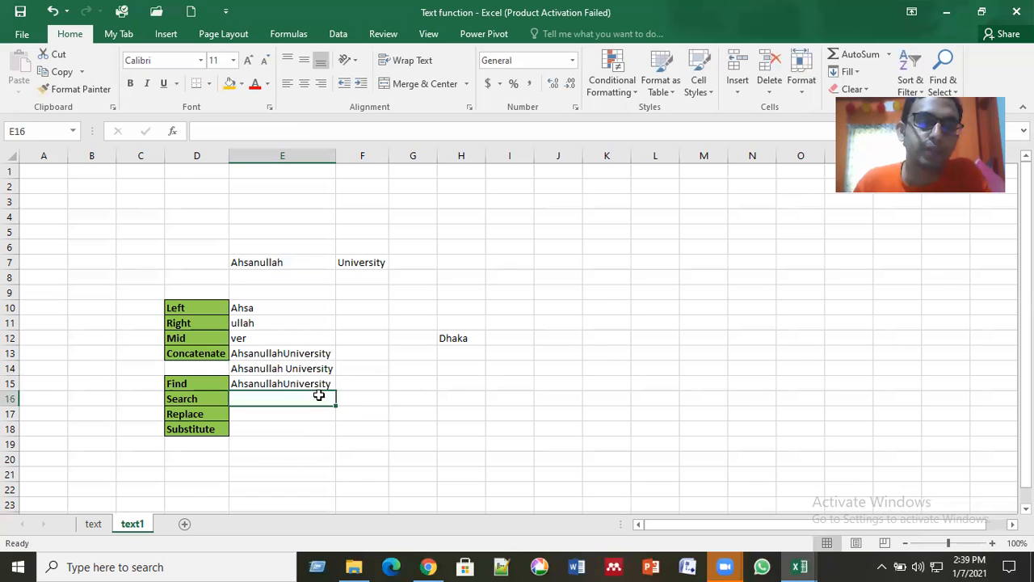
key("Up")
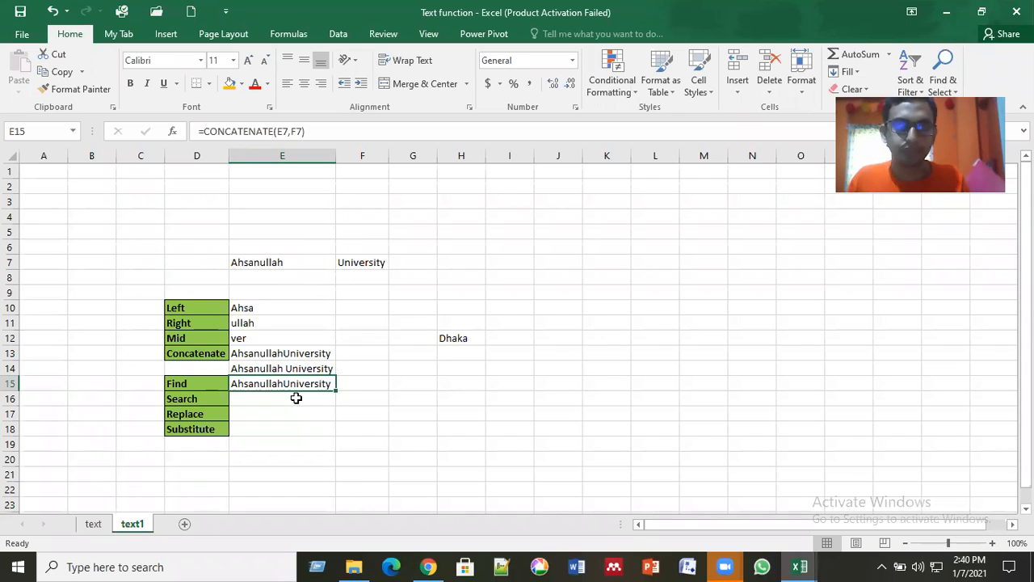
key("Delete")
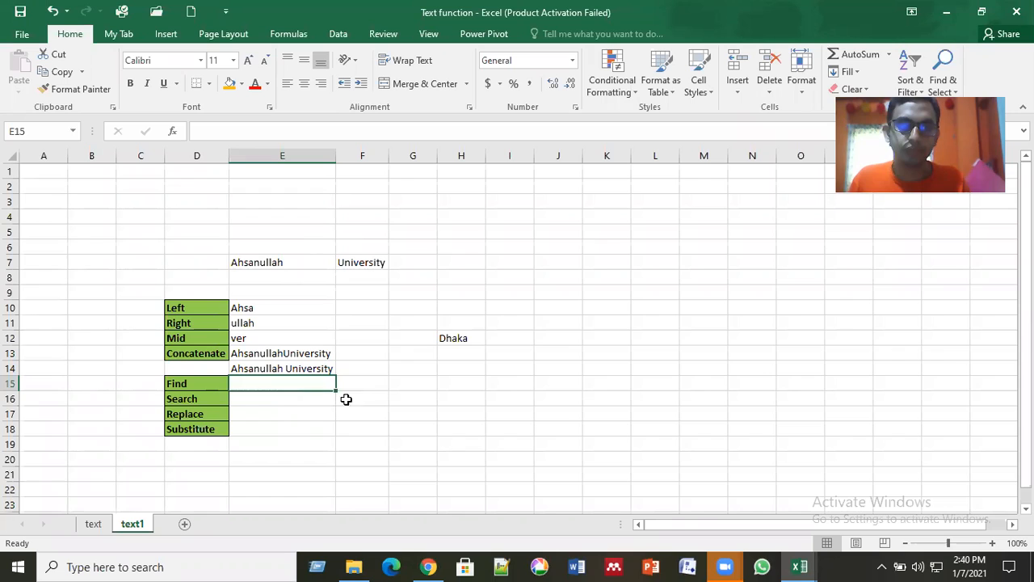